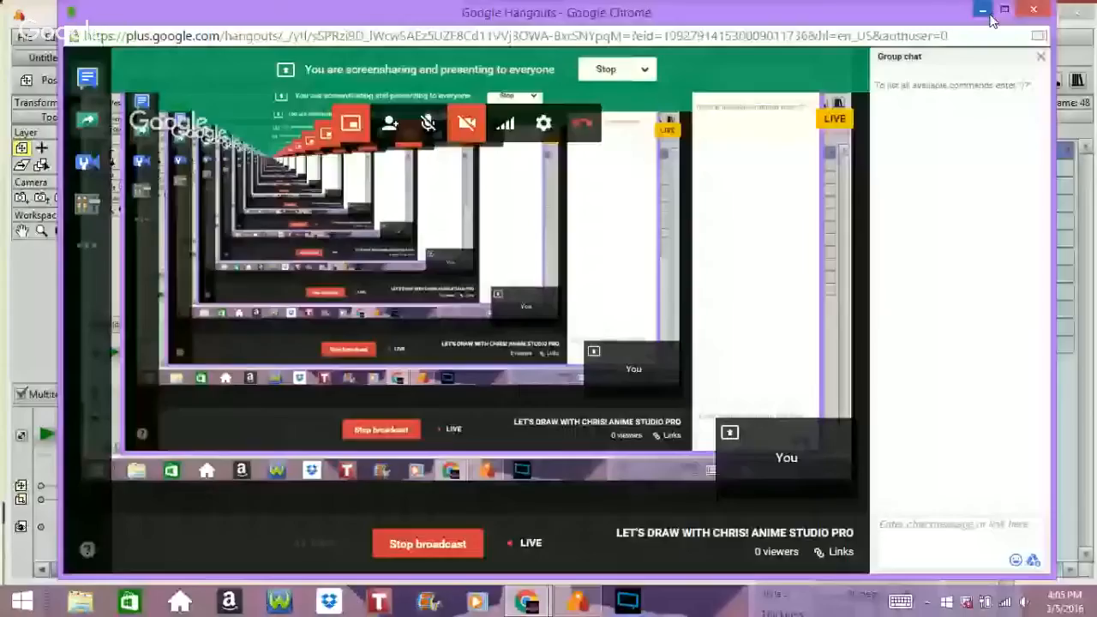
Switch to Anime Studio Pro and open the recent project Scene 012.anime
{"action": "left_click", "coordinate": [429, 601]}
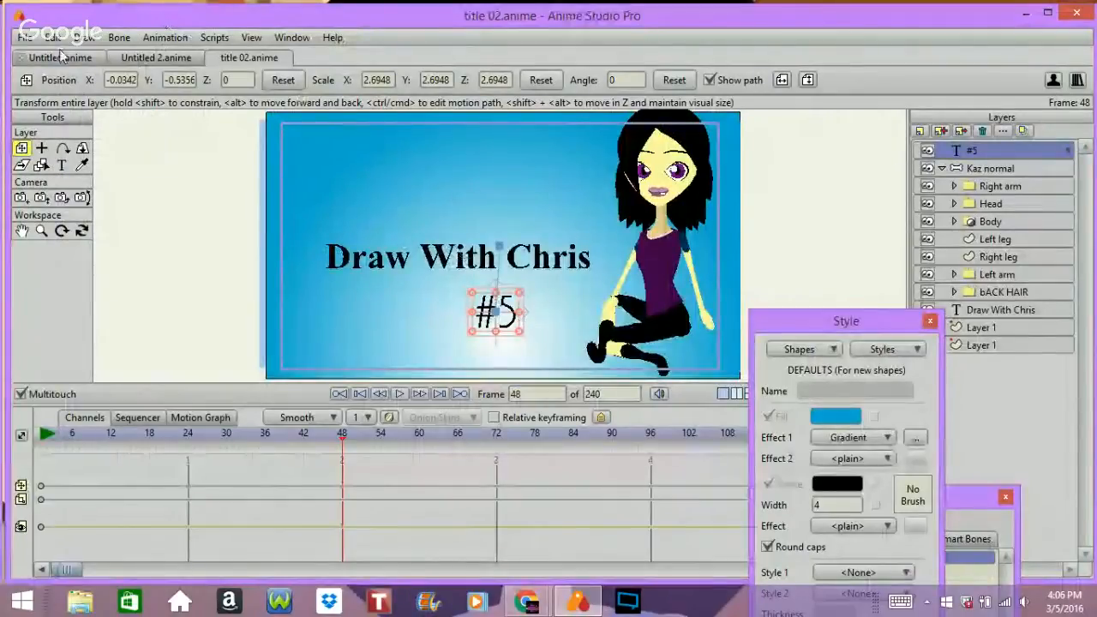
{"action": "left_click", "coordinate": [27, 40]}
{"action": "mouse_move", "coordinate": [147, 112]}
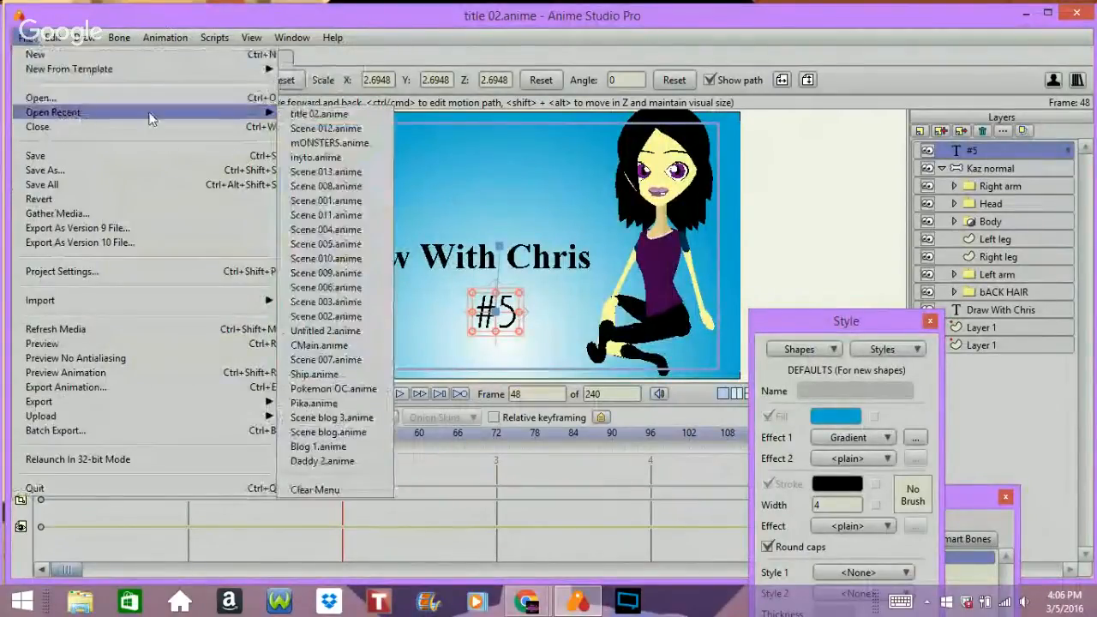
{"action": "left_click", "coordinate": [310, 128]}
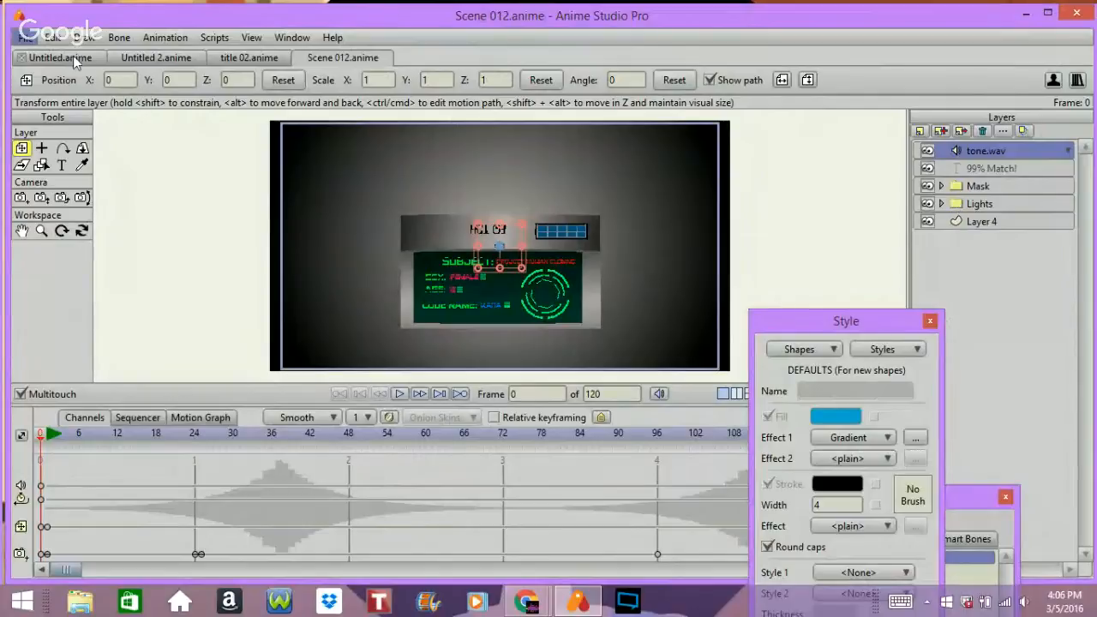
Close Untitled 2.anime without saving and Untitled.anime, then return to the Scene 012.anime document
{"action": "left_click", "coordinate": [218, 60]}
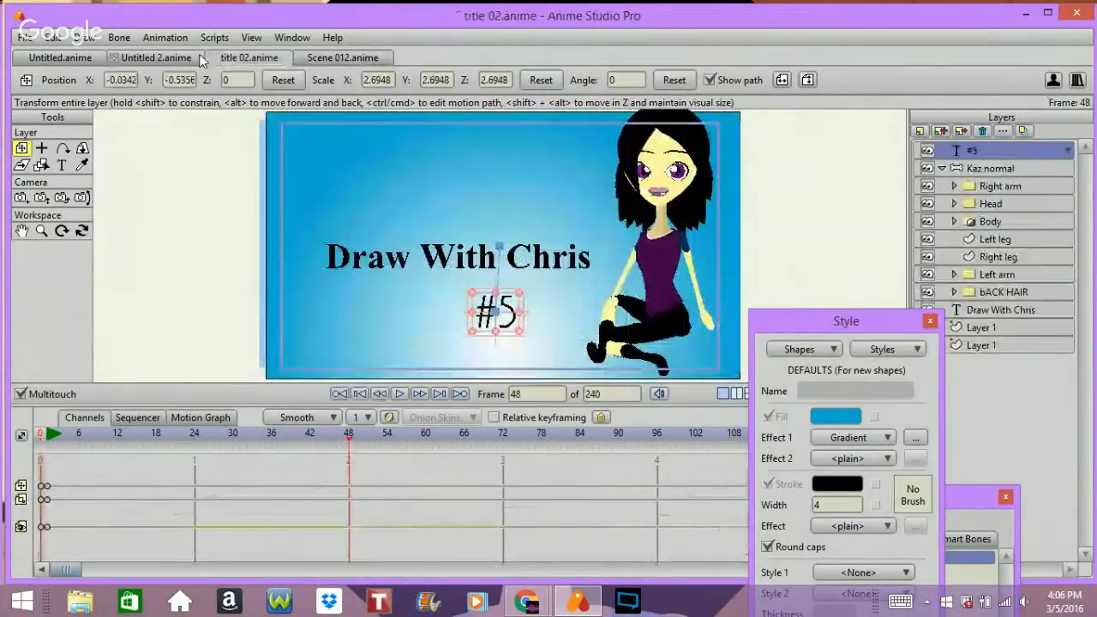
{"action": "left_click", "coordinate": [115, 58]}
{"action": "left_click", "coordinate": [114, 59]}
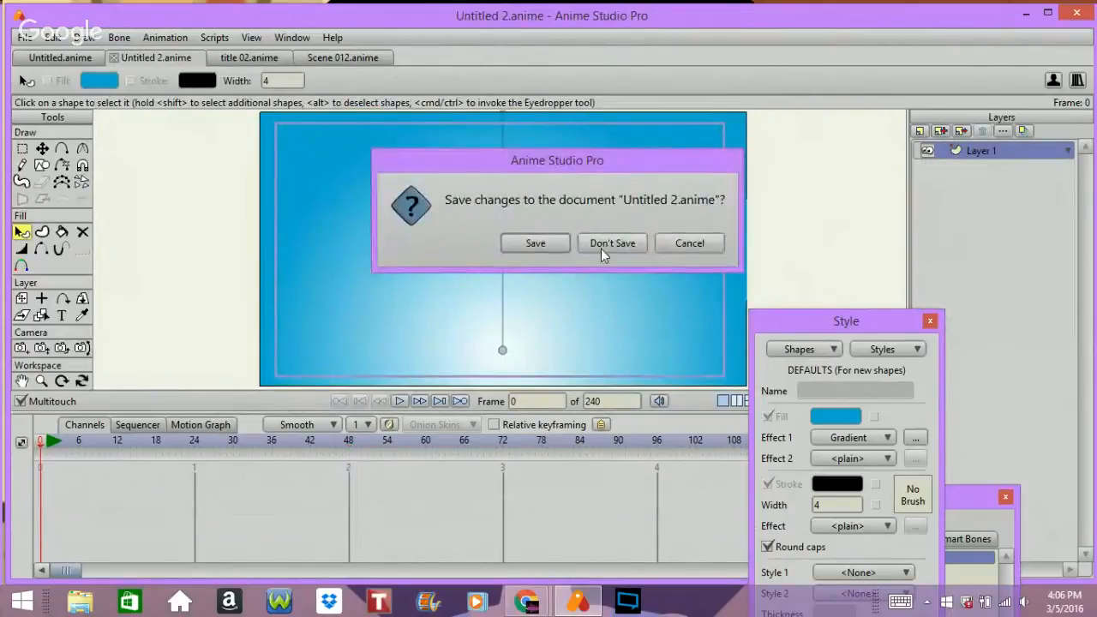
{"action": "left_click", "coordinate": [626, 240]}
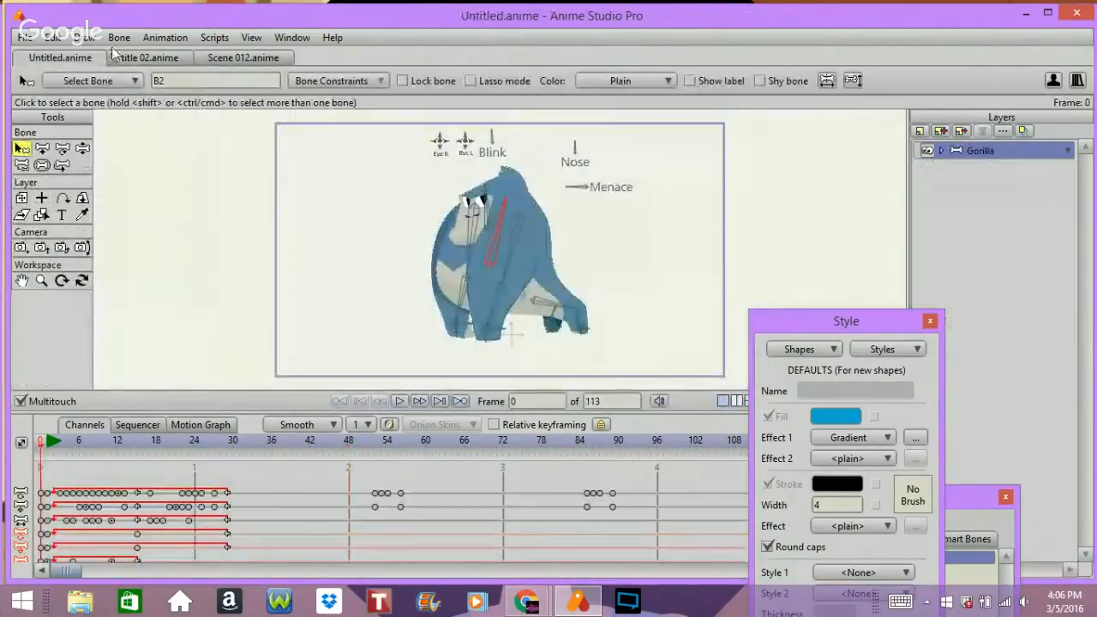
{"action": "left_click", "coordinate": [22, 57]}
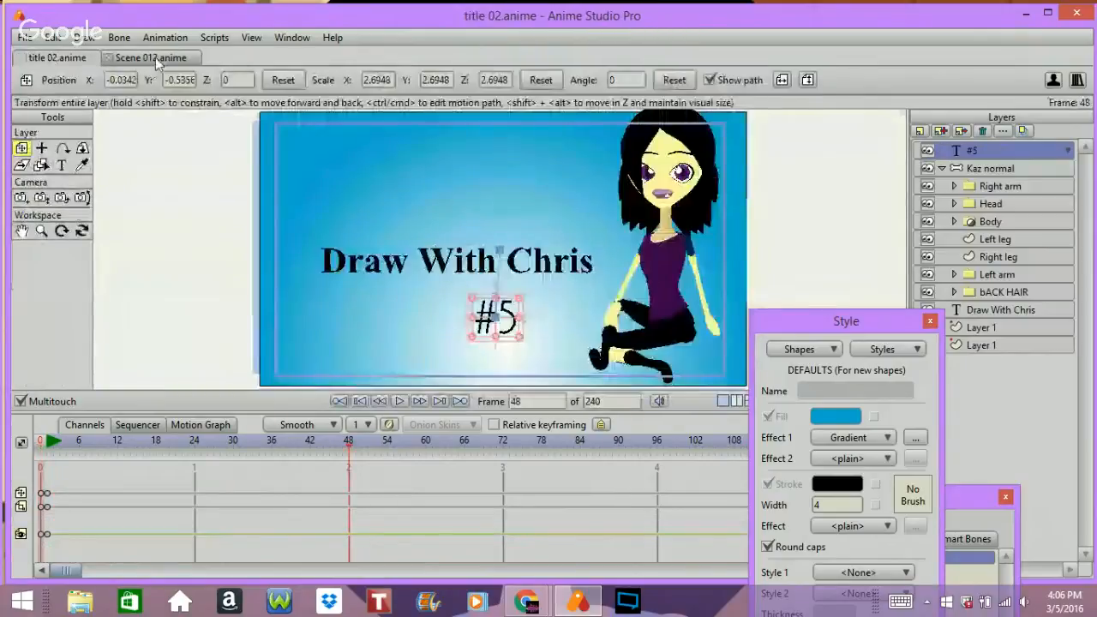
{"action": "left_click", "coordinate": [155, 57]}
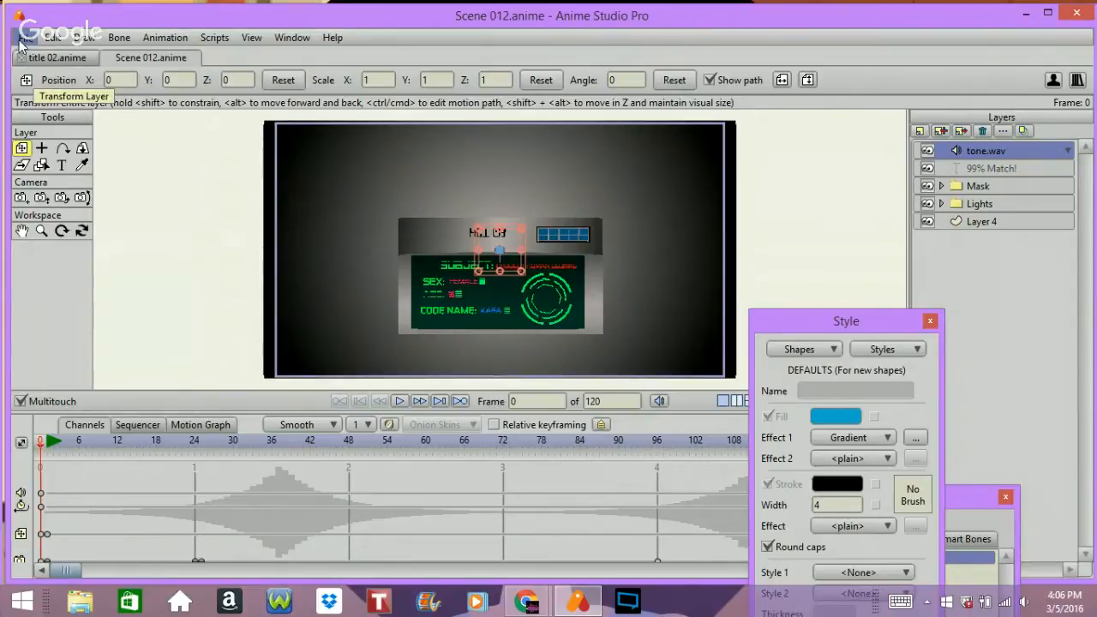
Save a copy of the Scene 012 project in the Ghost Girl folder as Scene 014
{"action": "left_click", "coordinate": [53, 38]}
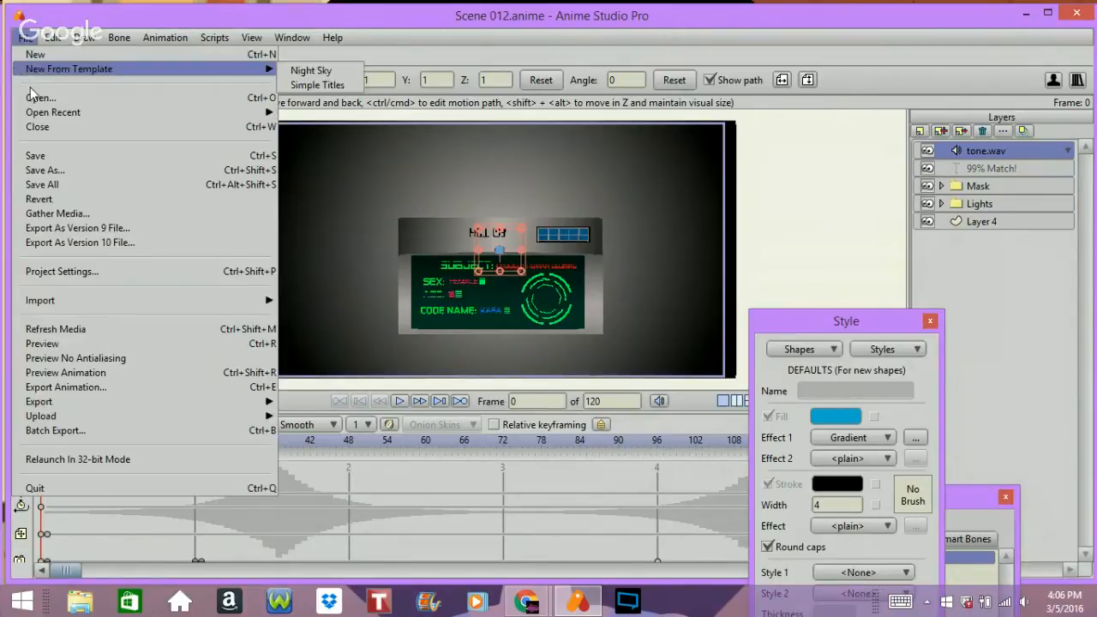
{"action": "mouse_move", "coordinate": [47, 110]}
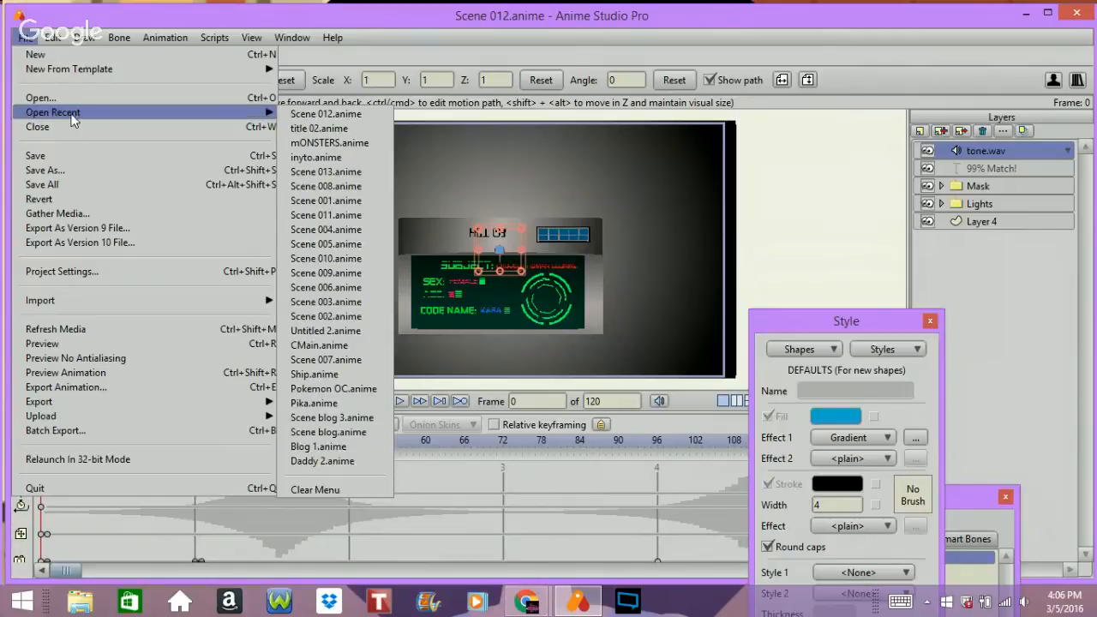
{"action": "left_click", "coordinate": [84, 170]}
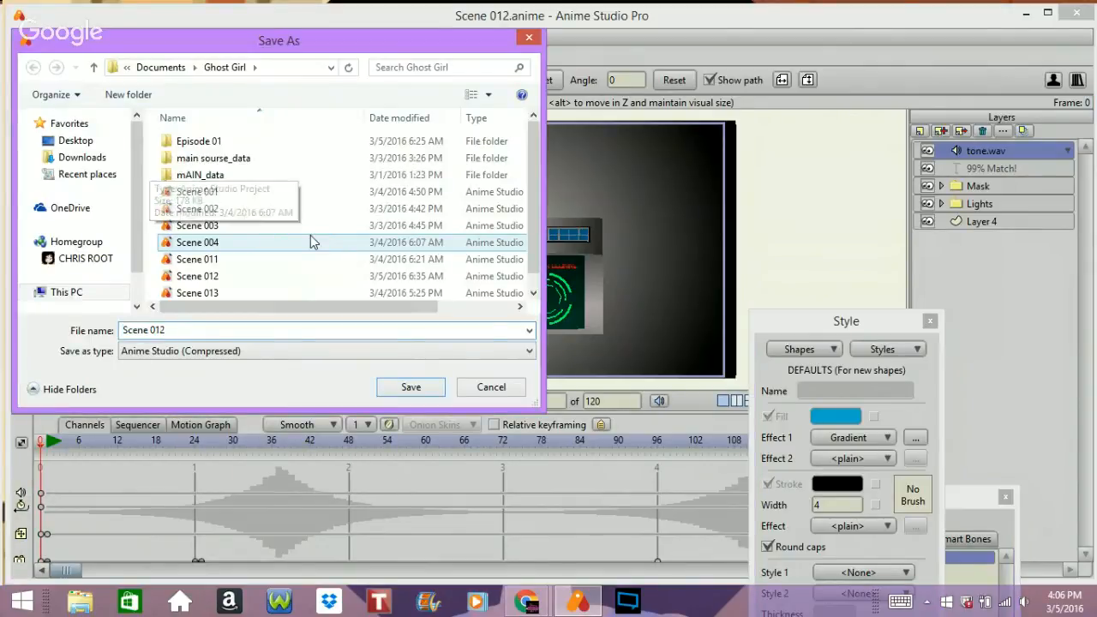
{"action": "key", "text": "BackSpace"}
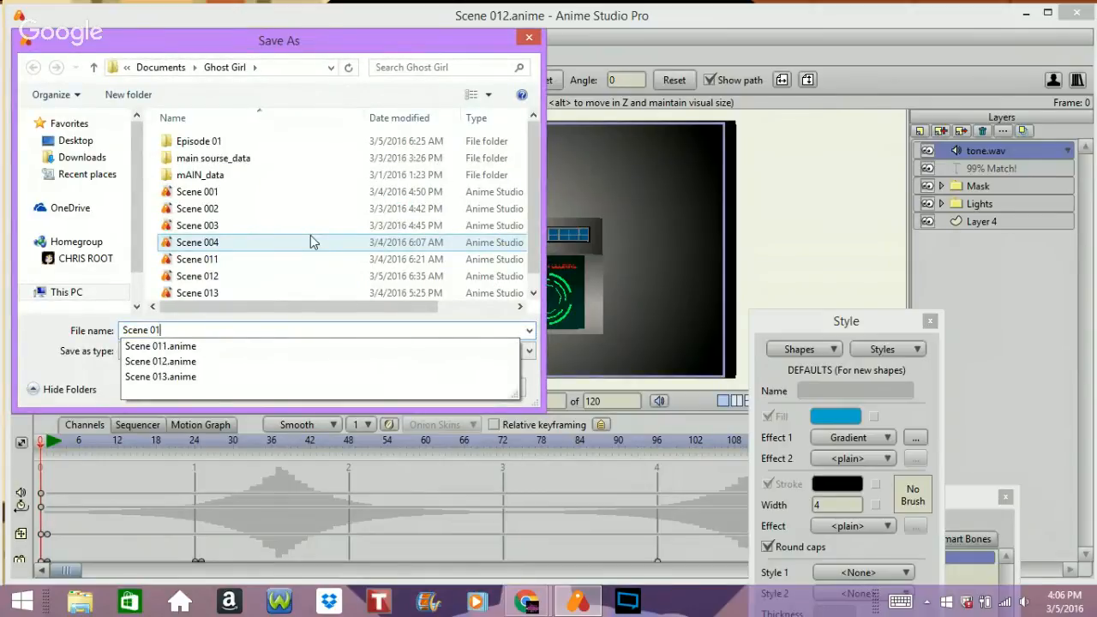
{"action": "type", "text": "4"}
{"action": "key", "text": "Return"}
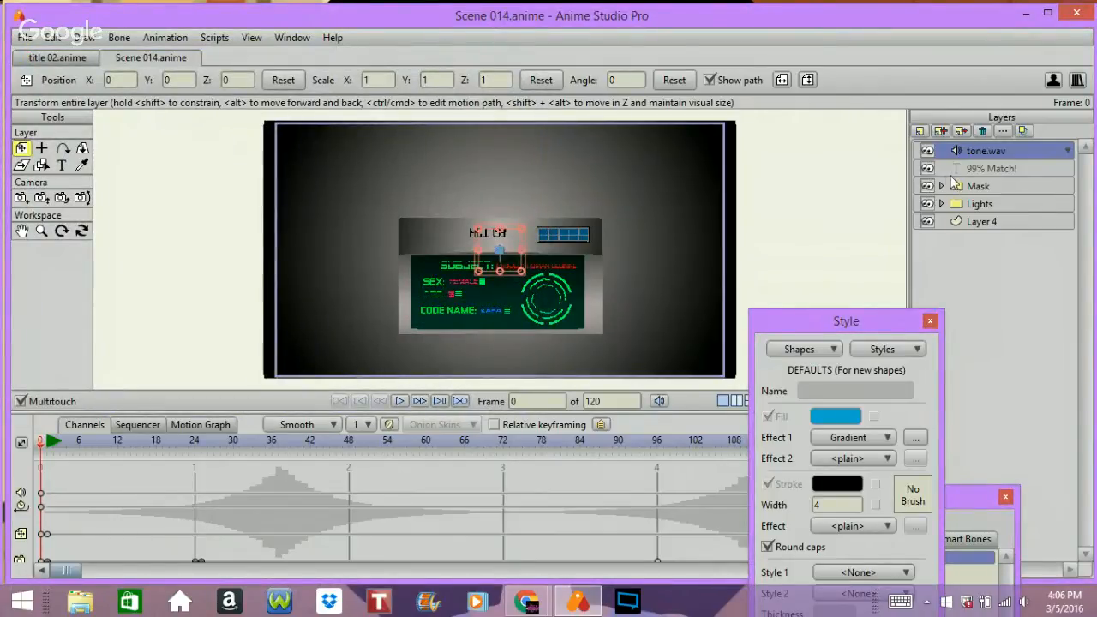
Delete the tone.wav and 99% Match! layers and all Camera Tracking and Camera Pan/Tilt keyframes
{"action": "left_click", "coordinate": [982, 130]}
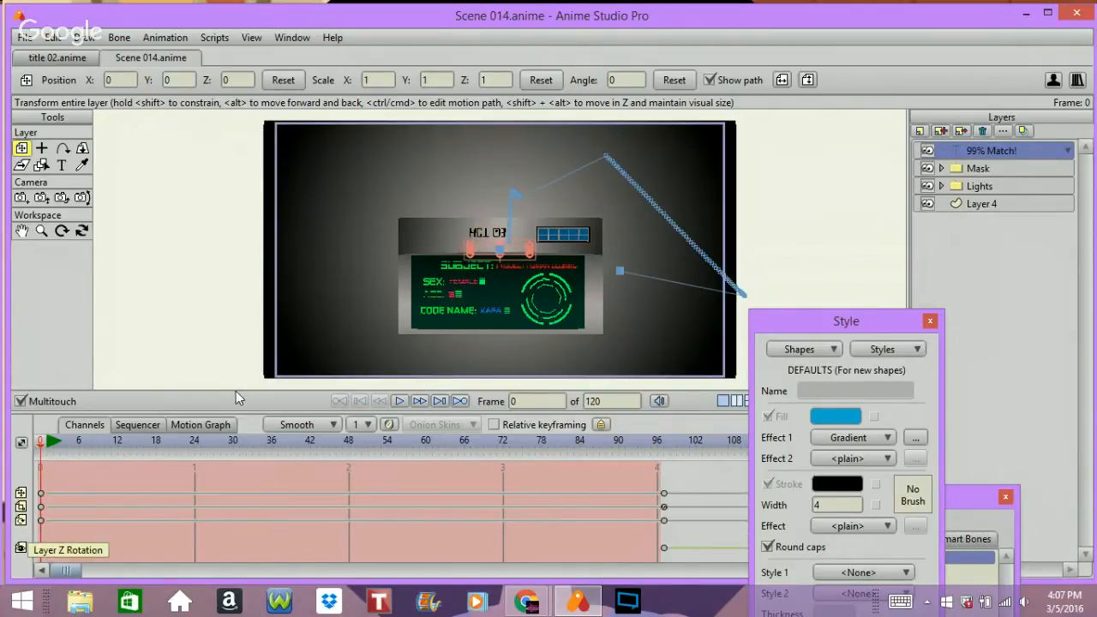
{"action": "left_click", "coordinate": [982, 130]}
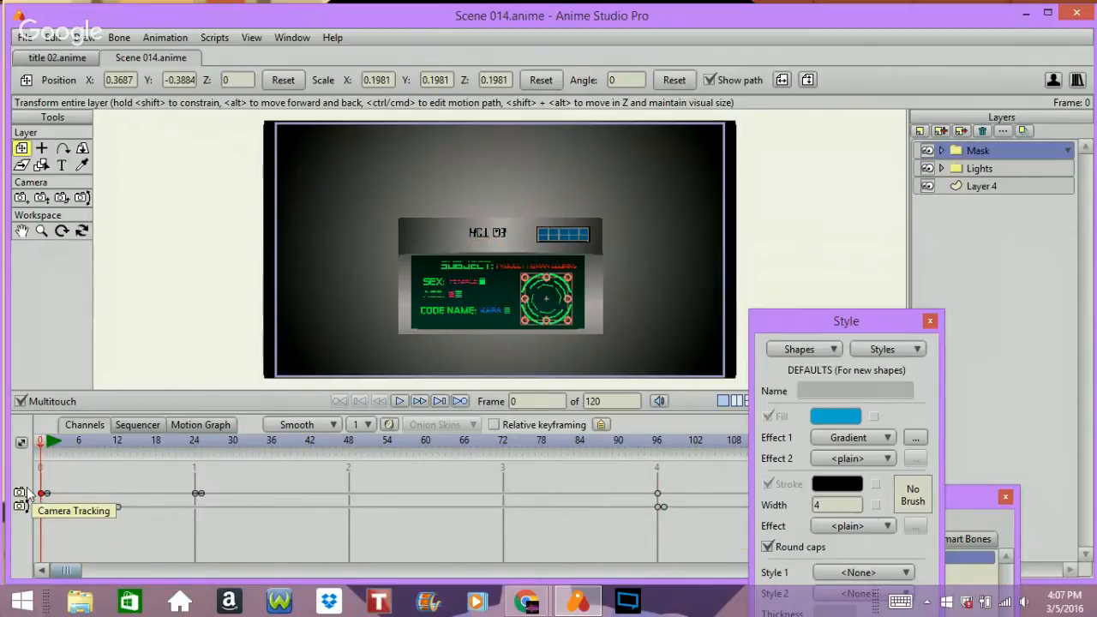
{"action": "left_click", "coordinate": [20, 494]}
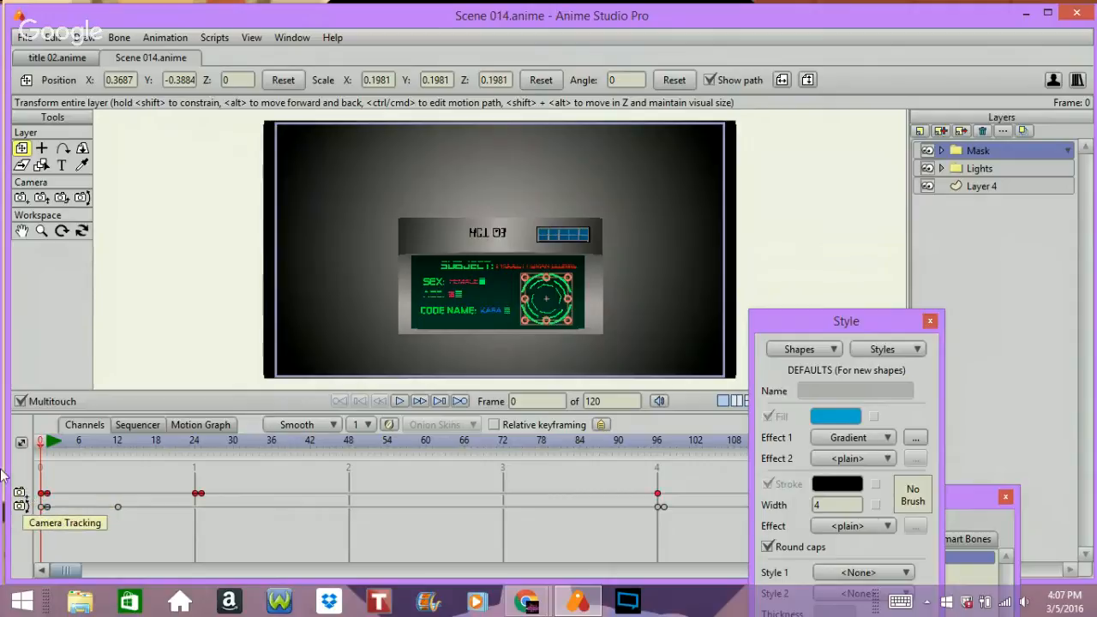
{"action": "left_click", "coordinate": [20, 507]}
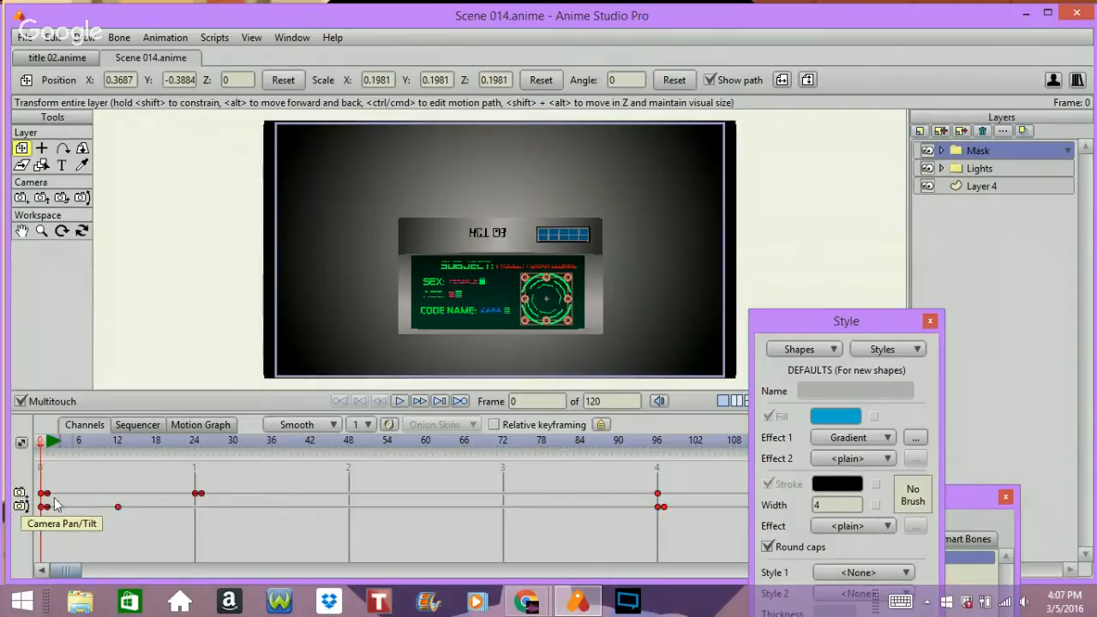
{"action": "key", "text": "Delete"}
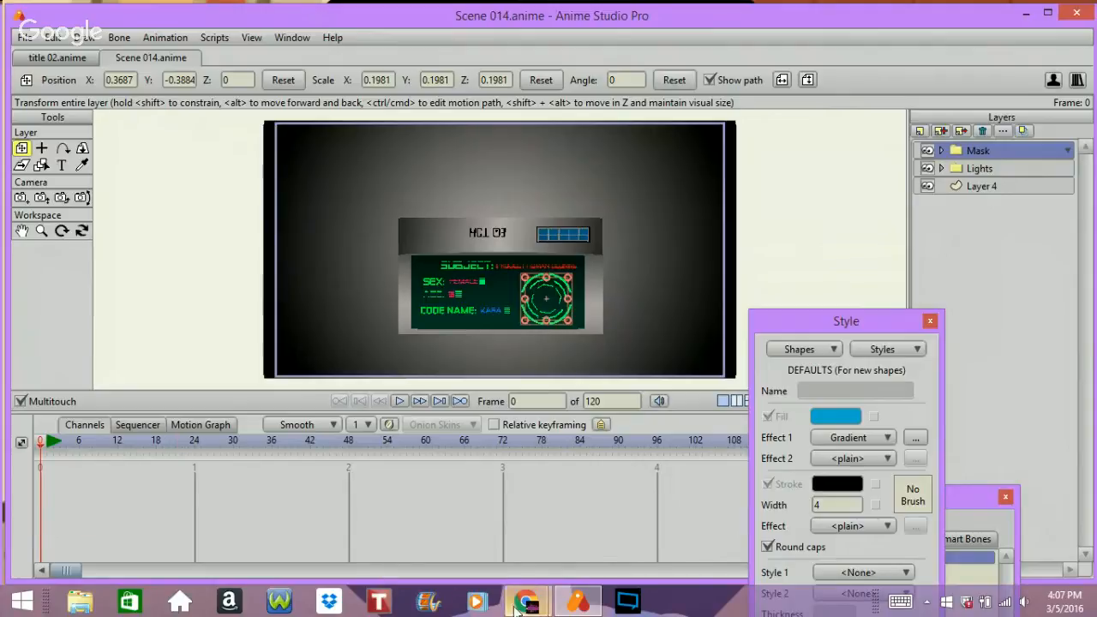
Check the group chat in the Google Hangouts window in Chrome and return to the Scene 014 project
{"action": "mouse_move", "coordinate": [517, 606]}
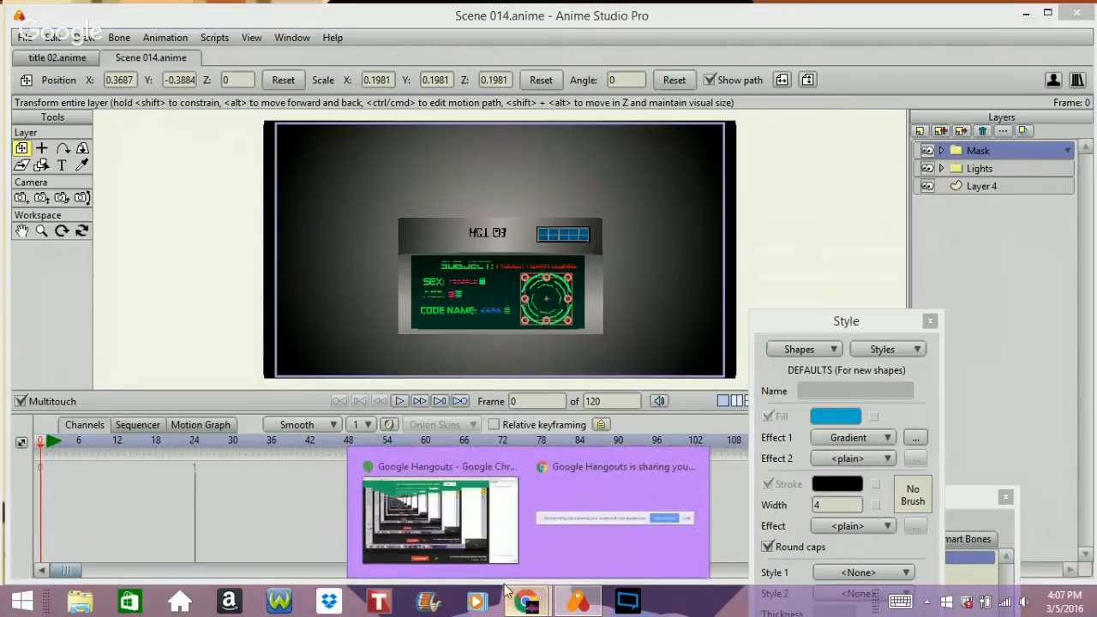
{"action": "left_click", "coordinate": [447, 528]}
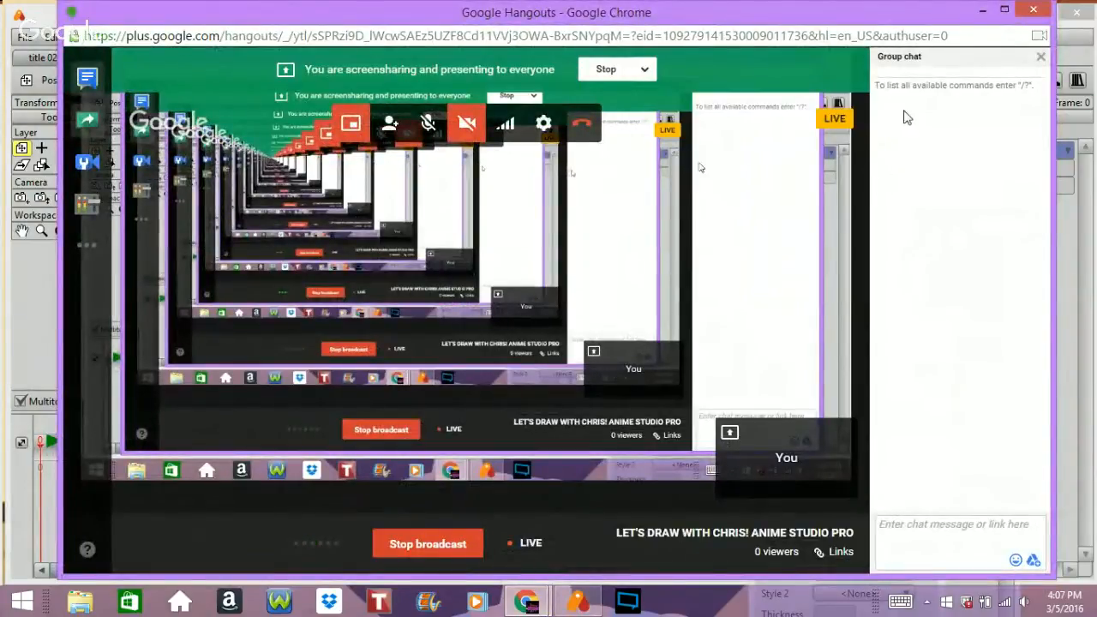
{"action": "left_click", "coordinate": [980, 10]}
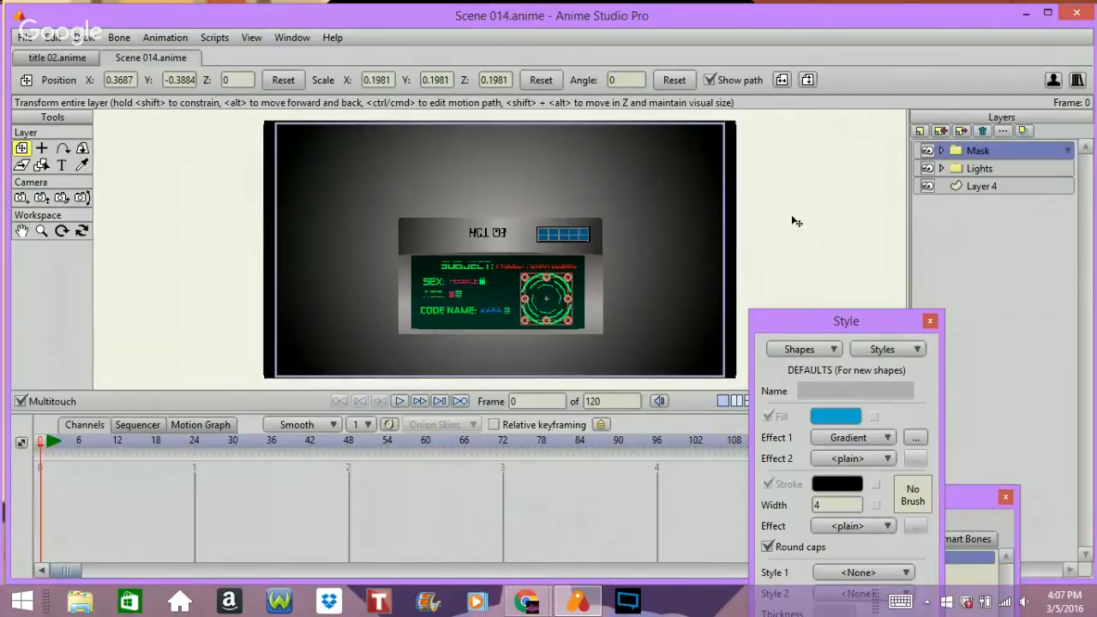
Expand the Lights group and inspect its HCT 03 text layer and nested Lights layer
{"action": "left_click", "coordinate": [942, 169]}
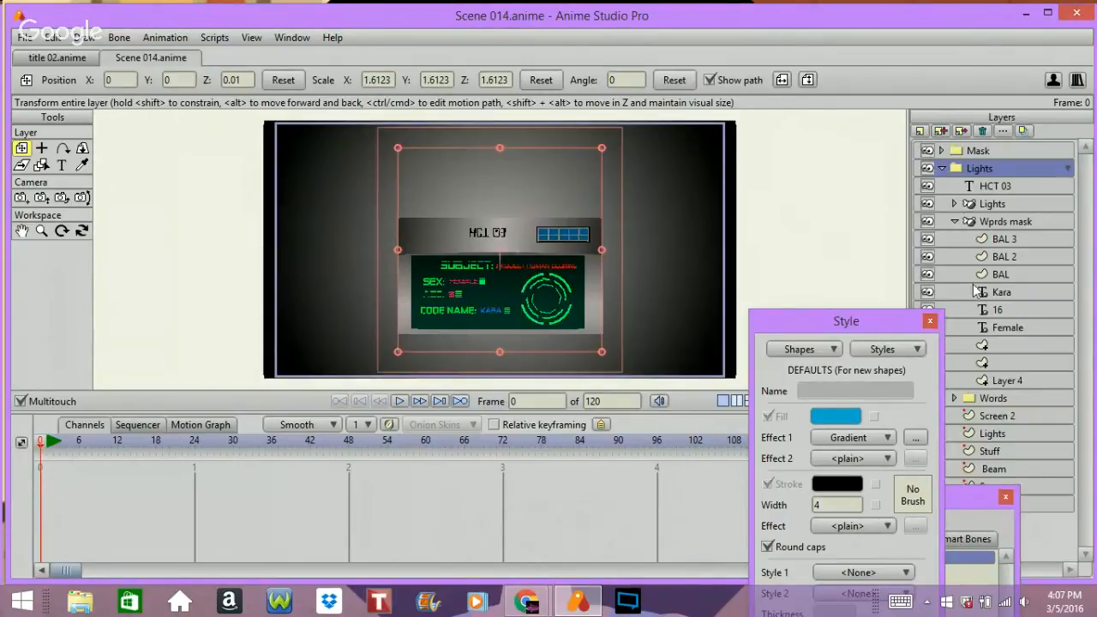
{"action": "left_click", "coordinate": [972, 187]}
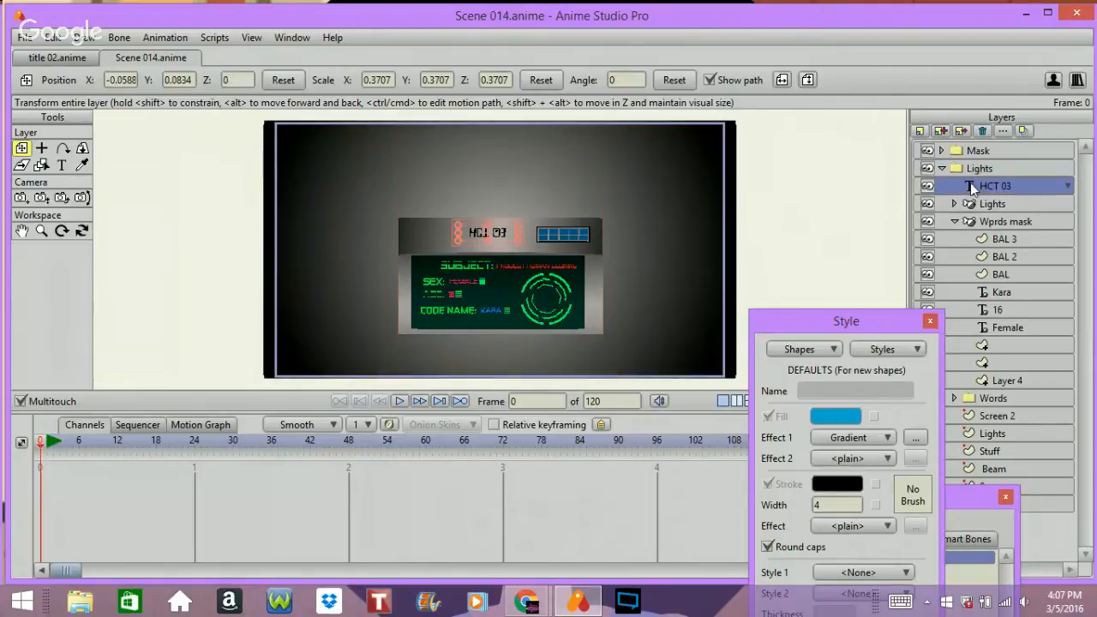
{"action": "left_click", "coordinate": [977, 206]}
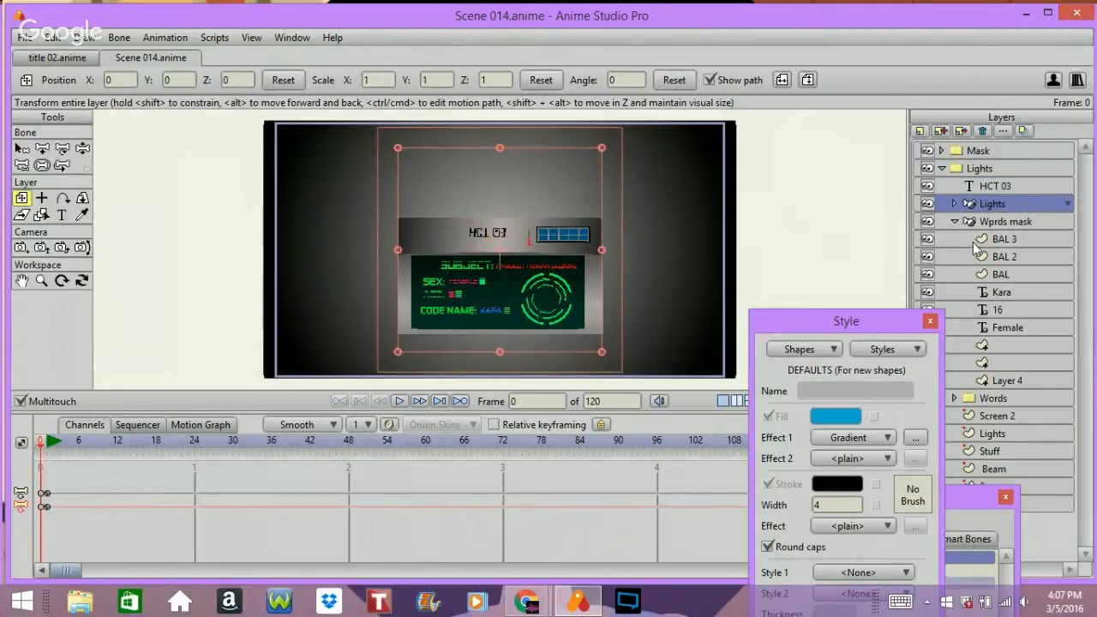
{"action": "key", "text": "ctrl+Right"}
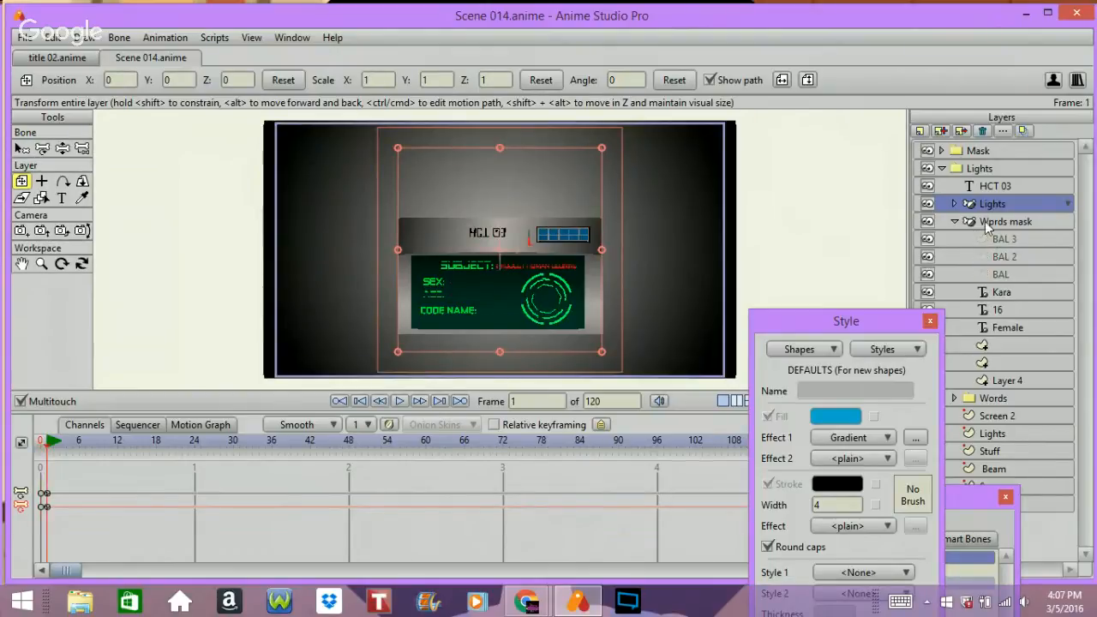
{"action": "left_click", "coordinate": [954, 204]}
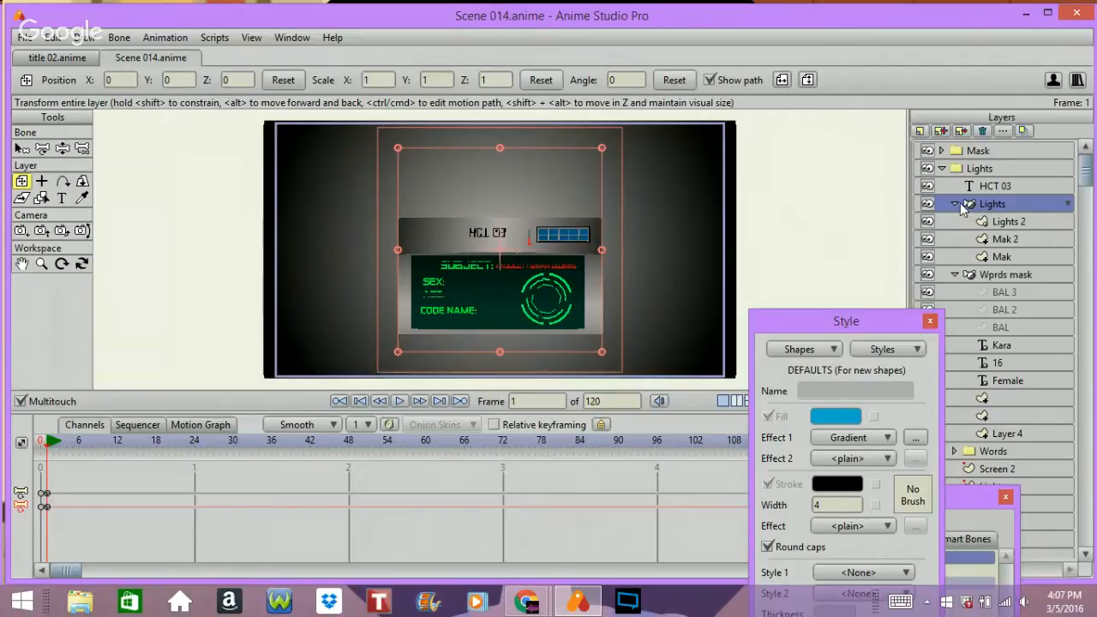
{"action": "left_click", "coordinate": [955, 203]}
Collapse the Wprds mask layer at frame 0 and hide both it and the Words group
{"action": "left_click", "coordinate": [985, 222]}
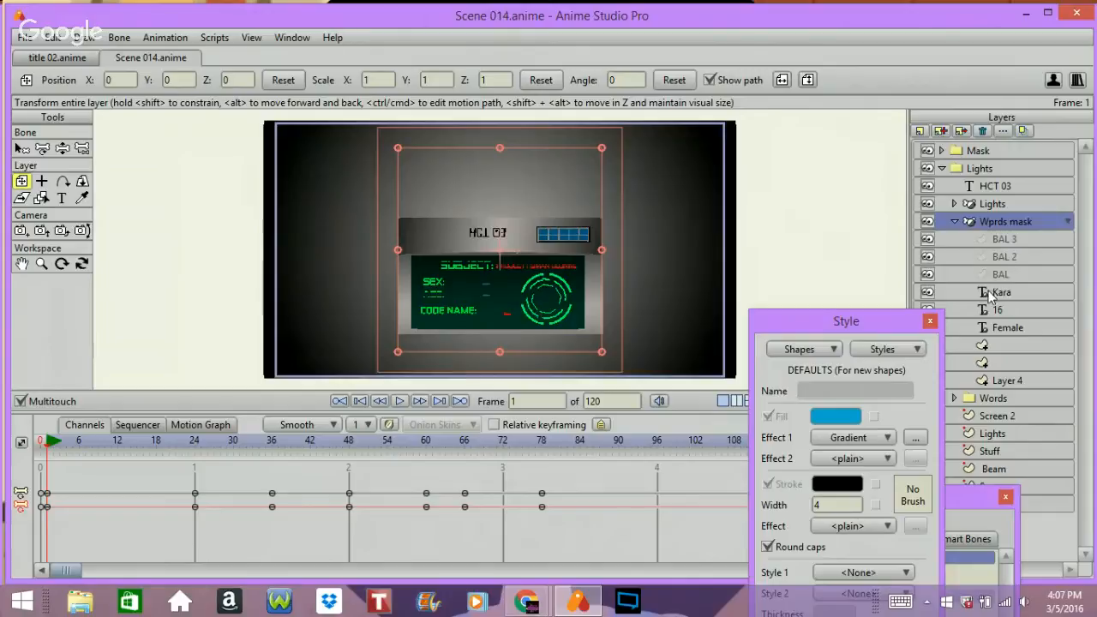
{"action": "key", "text": "Left"}
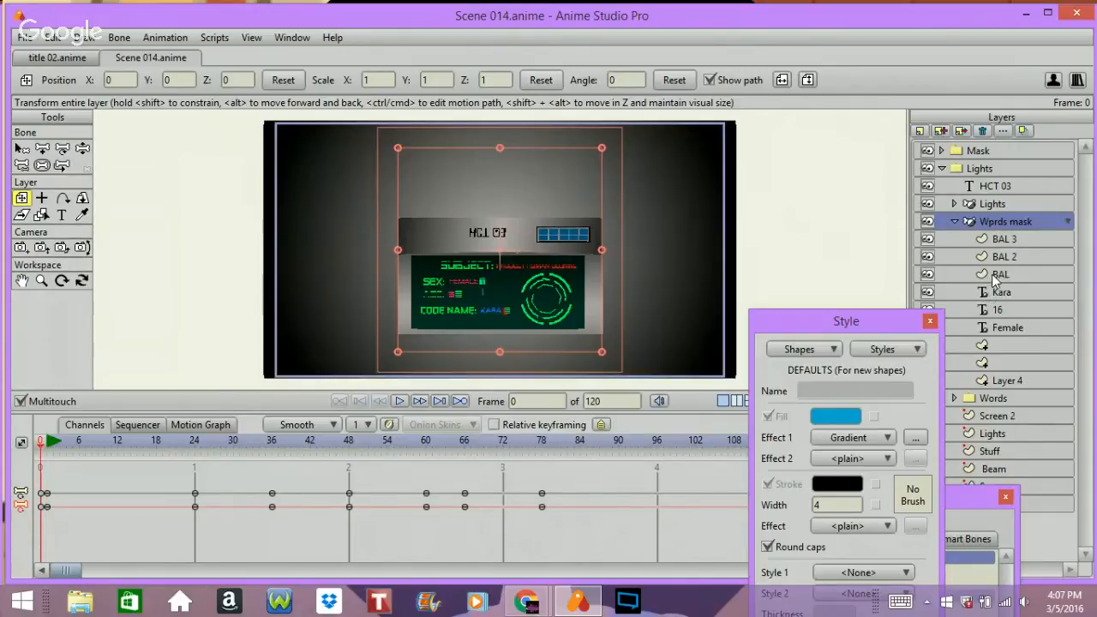
{"action": "left_click", "coordinate": [954, 222]}
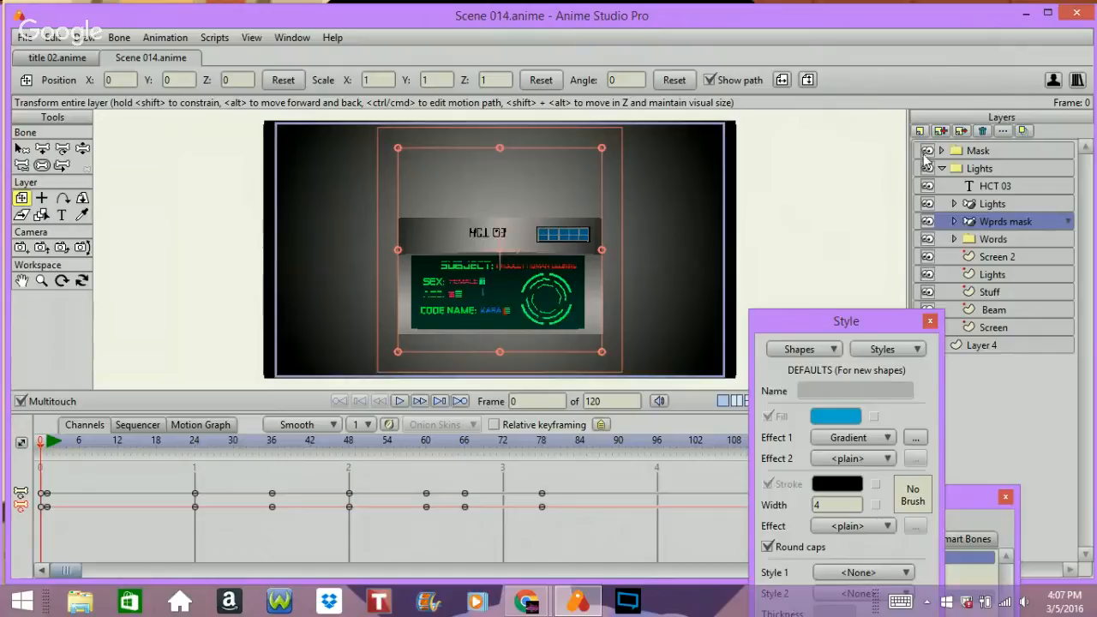
{"action": "left_click", "coordinate": [926, 221]}
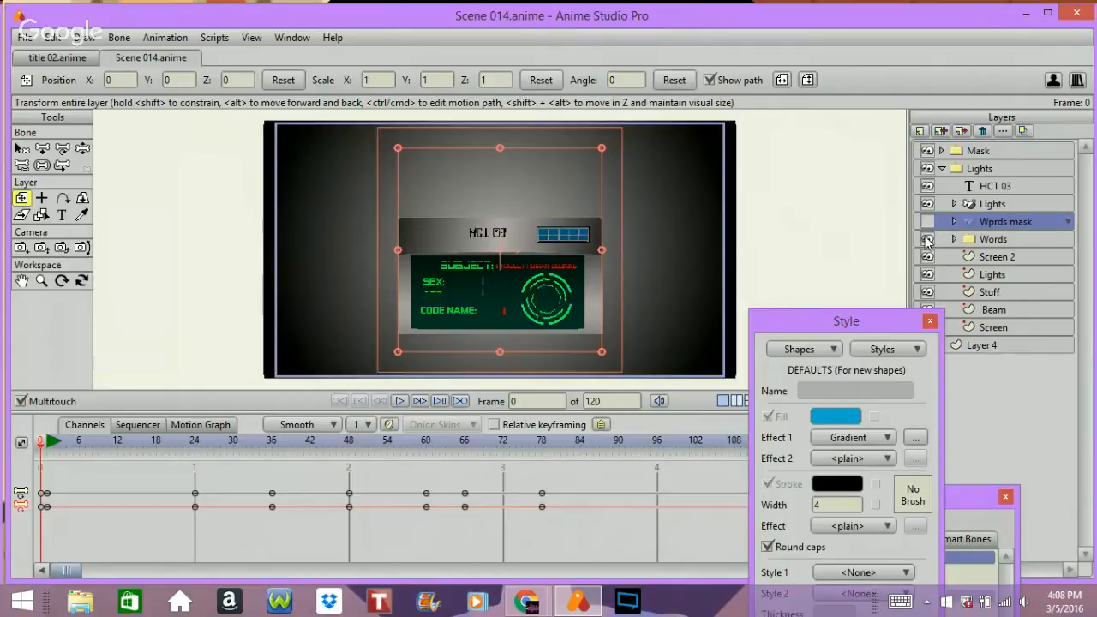
{"action": "left_click", "coordinate": [926, 239]}
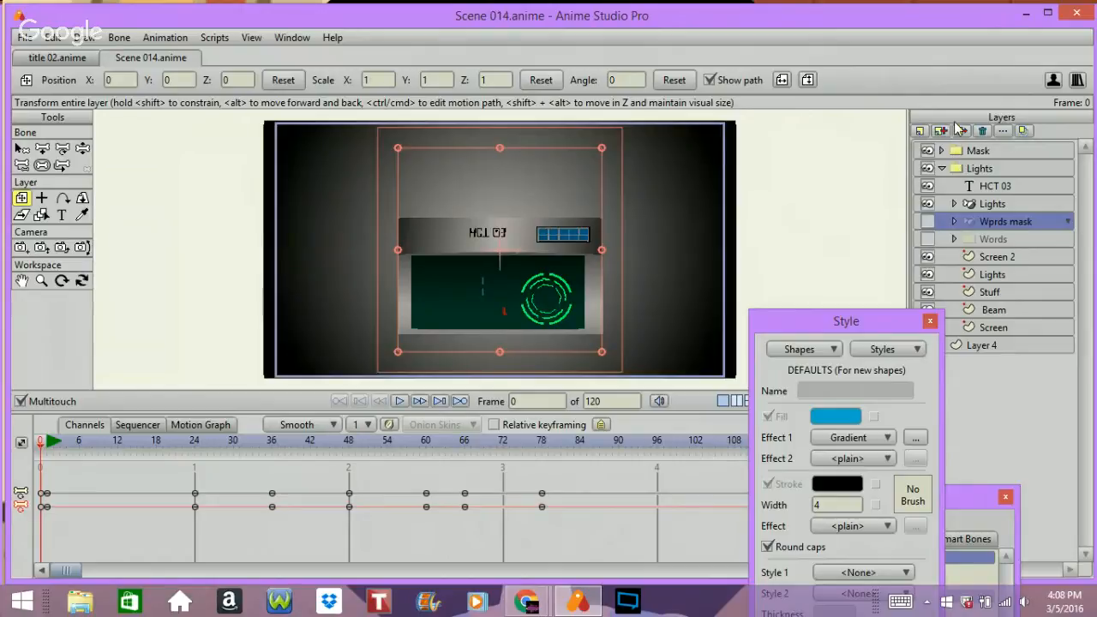
Add a vector layer named Brain and move it out of the Lights group to the top of the layer stack
{"action": "left_click", "coordinate": [923, 132]}
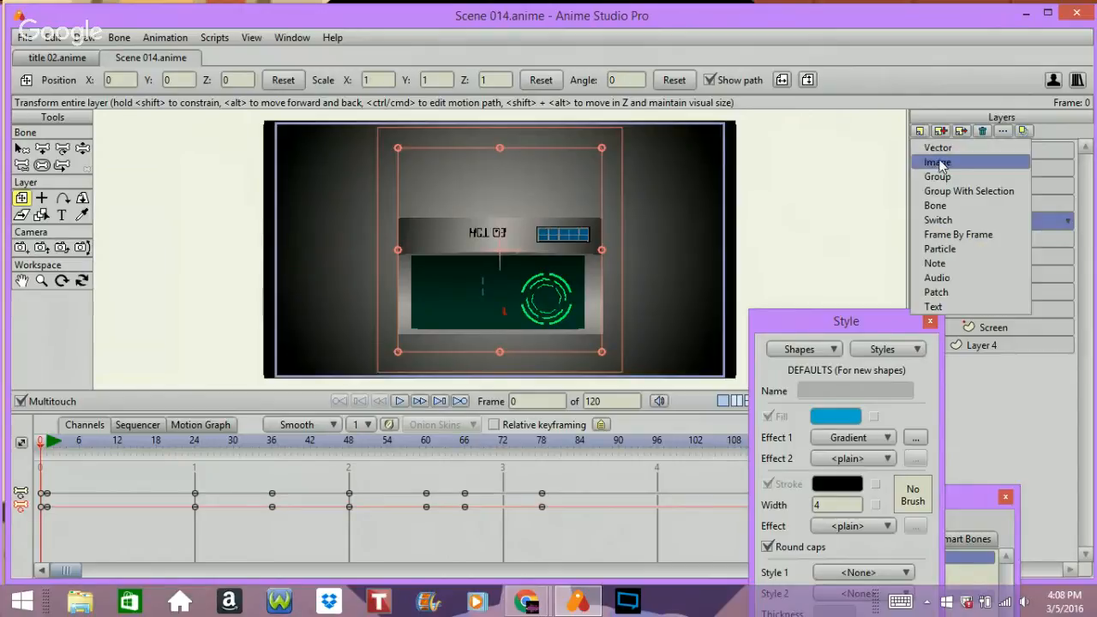
{"action": "left_click", "coordinate": [938, 149]}
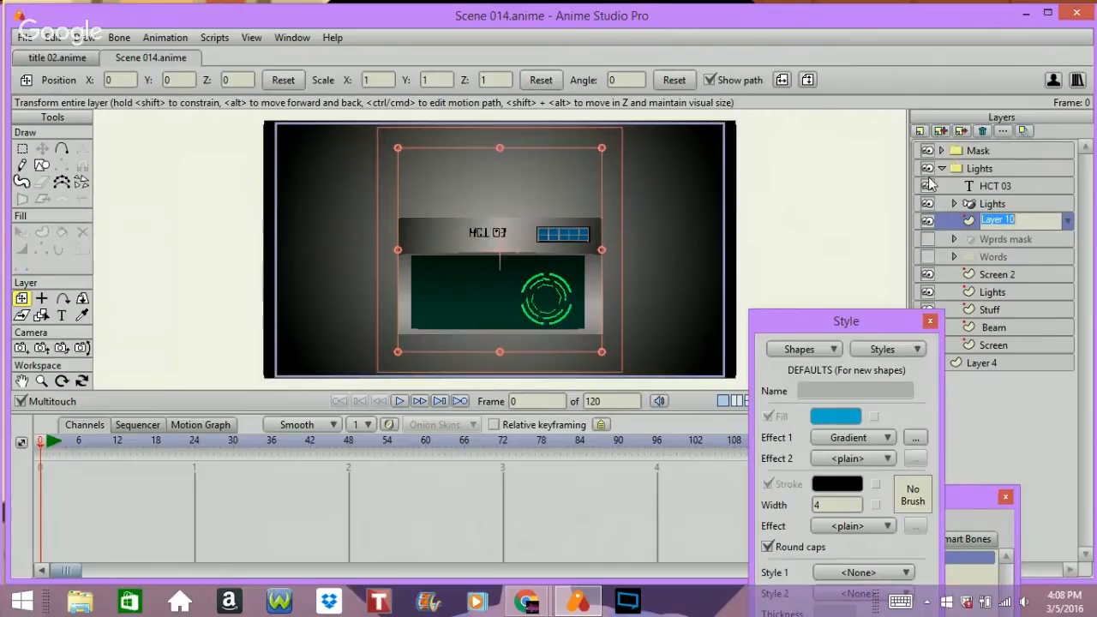
{"action": "type", "text": "Brain"}
{"action": "key", "text": "Return"}
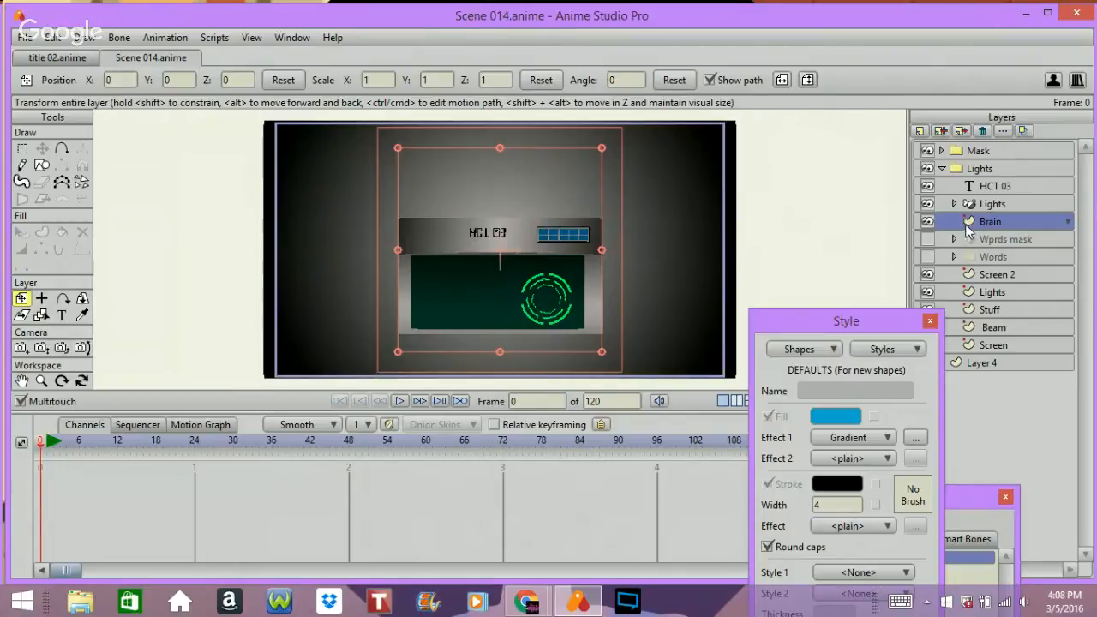
{"action": "left_click_drag", "start_coordinate": [969, 225], "coordinate": [960, 149]}
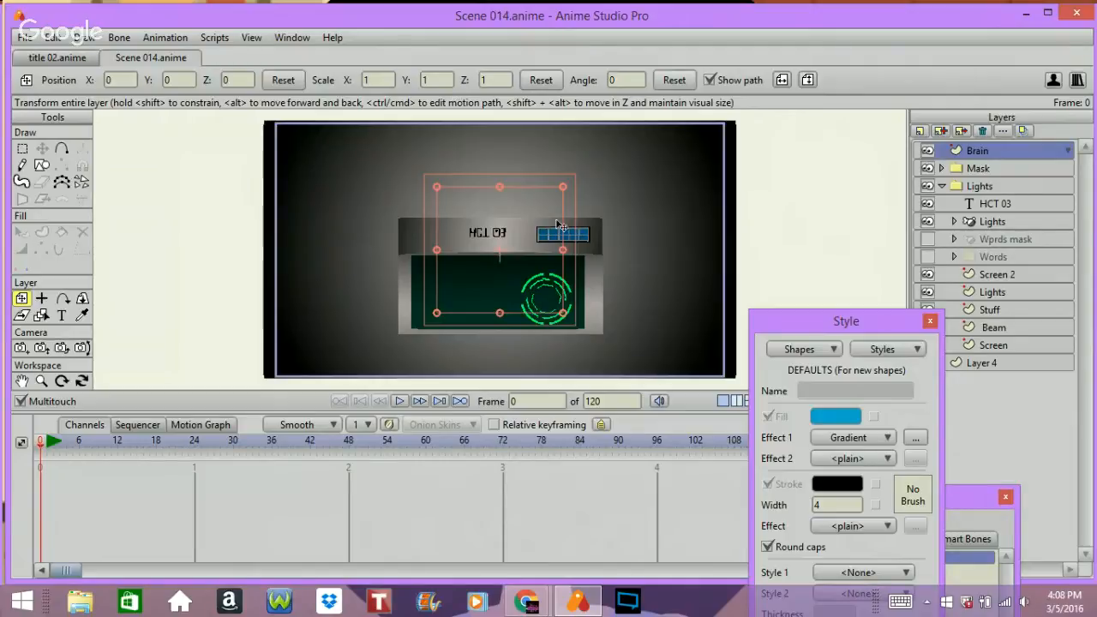
Hide the Mask group, the Lights group and Layer 4, and enable the grid on the empty canvas
{"action": "left_click", "coordinate": [927, 168]}
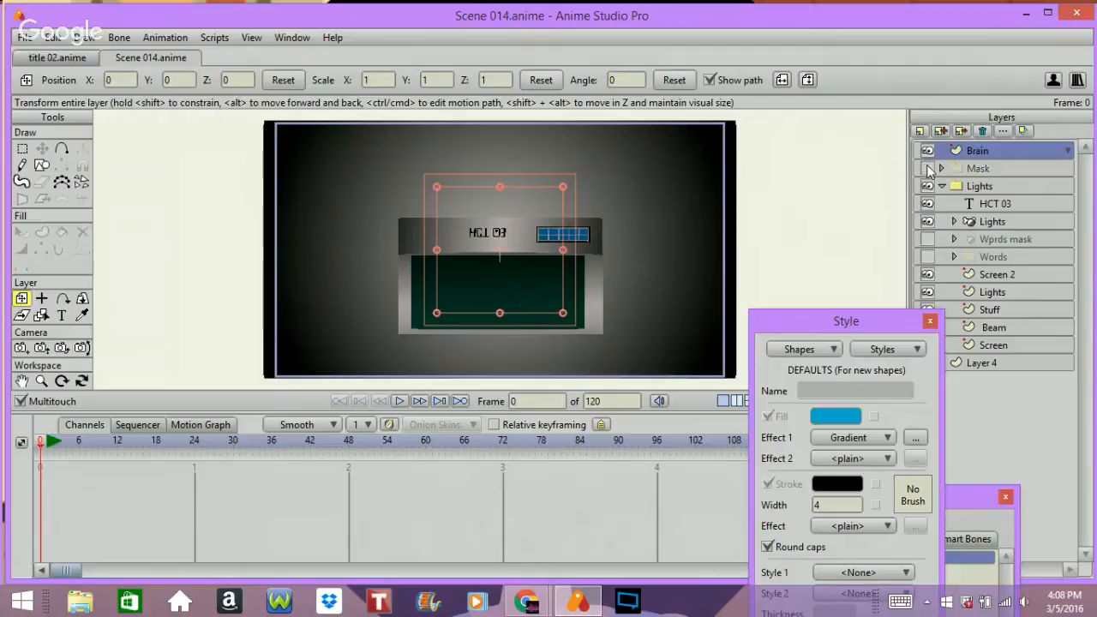
{"action": "left_click", "coordinate": [928, 186]}
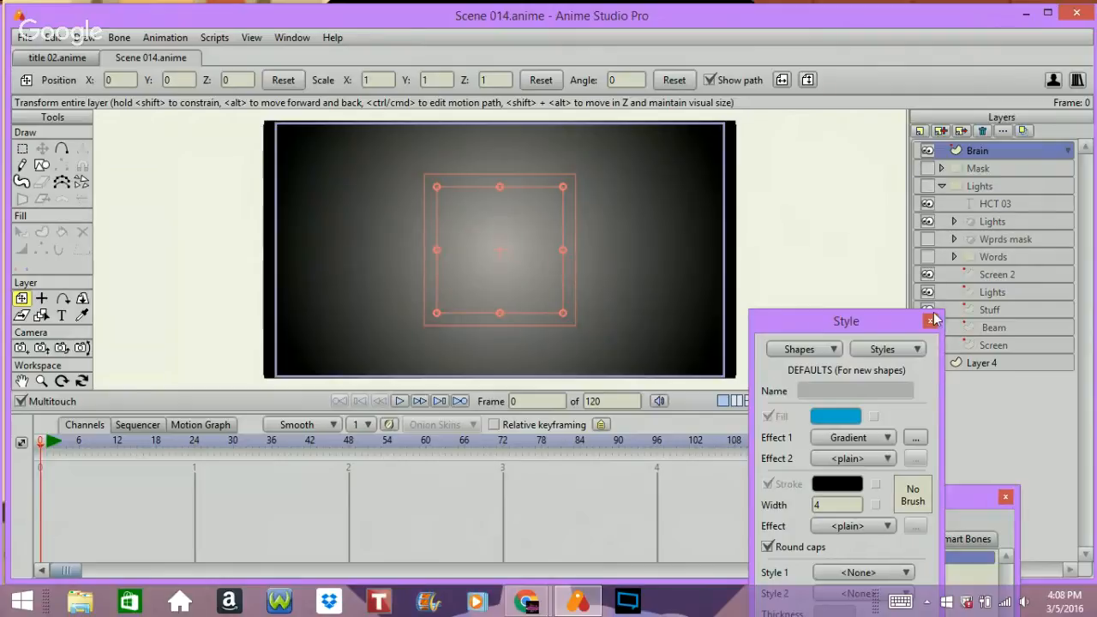
{"action": "left_click_drag", "start_coordinate": [884, 328], "coordinate": [872, 459]}
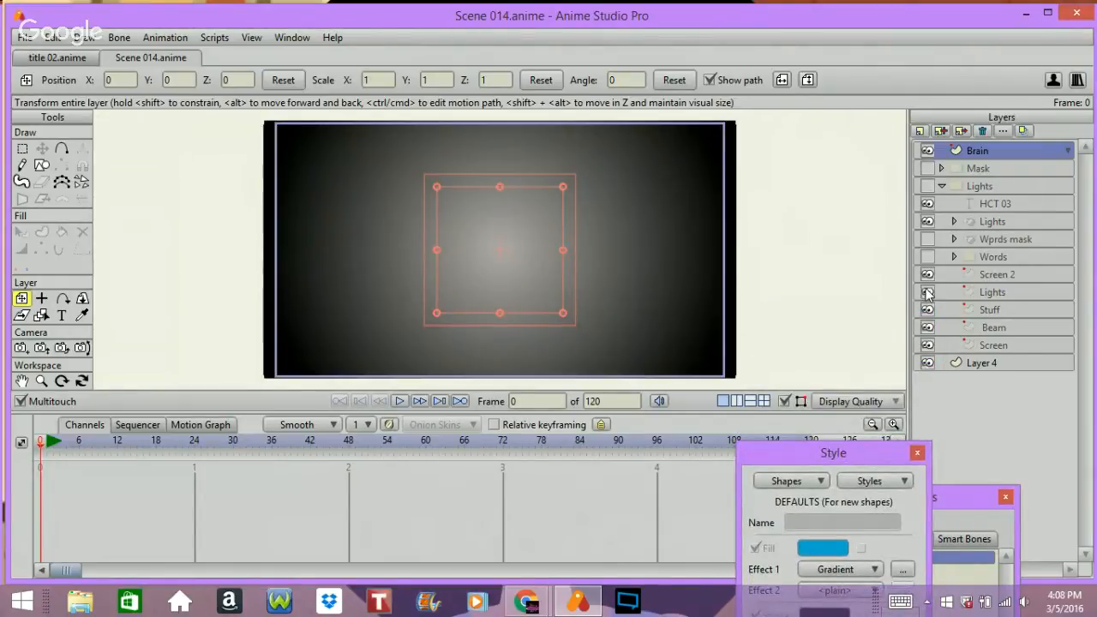
{"action": "left_click", "coordinate": [927, 362]}
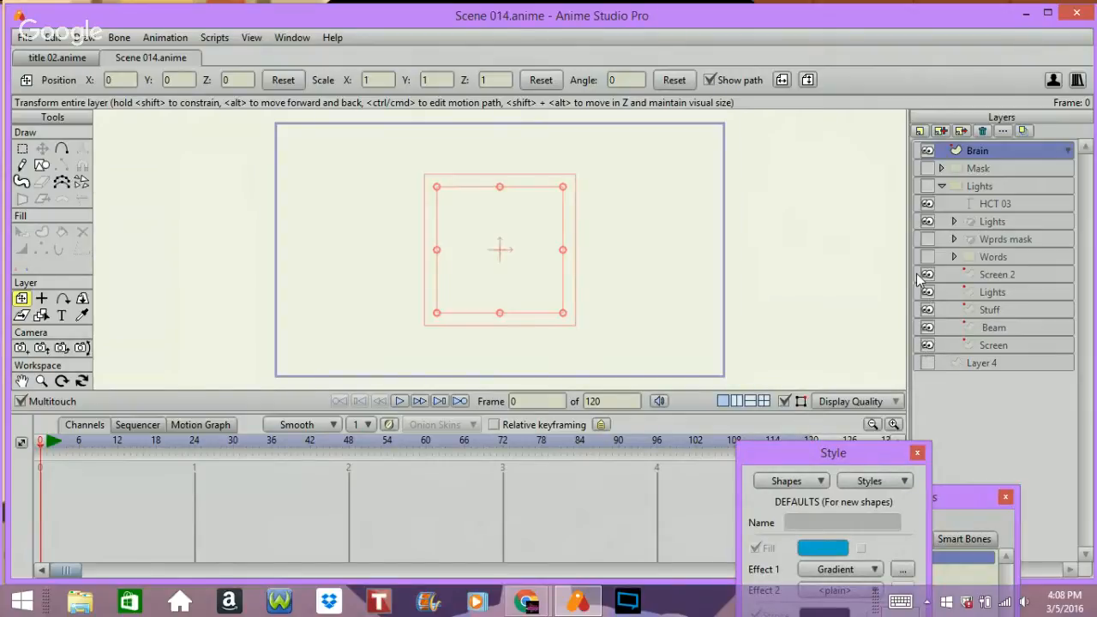
{"action": "key", "text": "ctrl+g"}
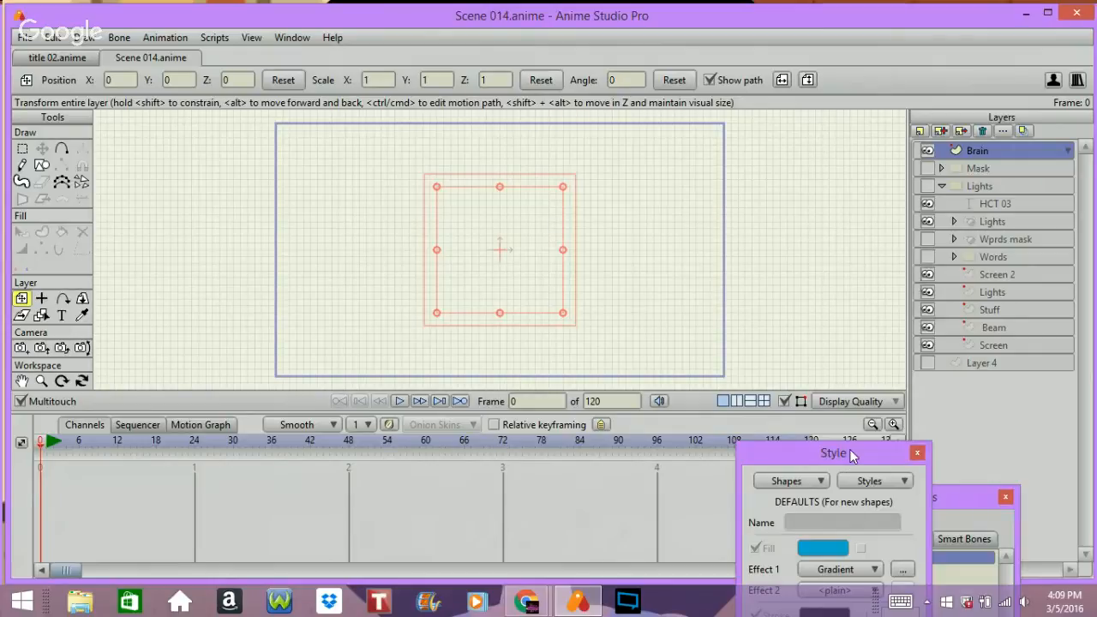
Set the default fill's first effect to plain and its color to bright green 00FB8E
{"action": "left_click_drag", "start_coordinate": [851, 454], "coordinate": [936, 131]}
{"action": "left_click", "coordinate": [922, 245]}
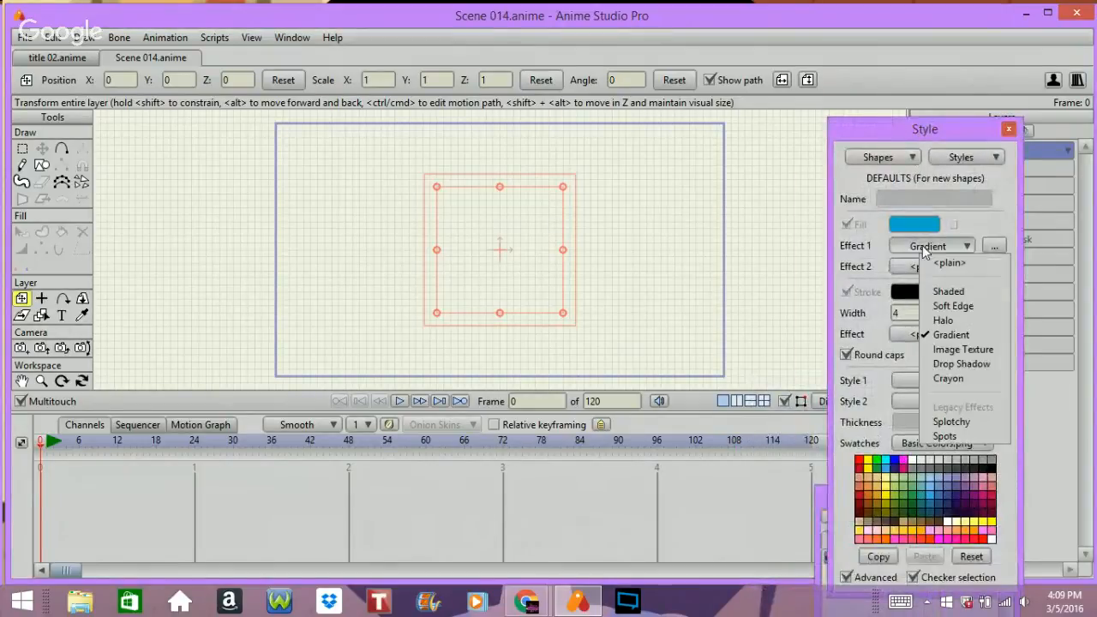
{"action": "left_click", "coordinate": [947, 262]}
{"action": "left_click", "coordinate": [915, 226]}
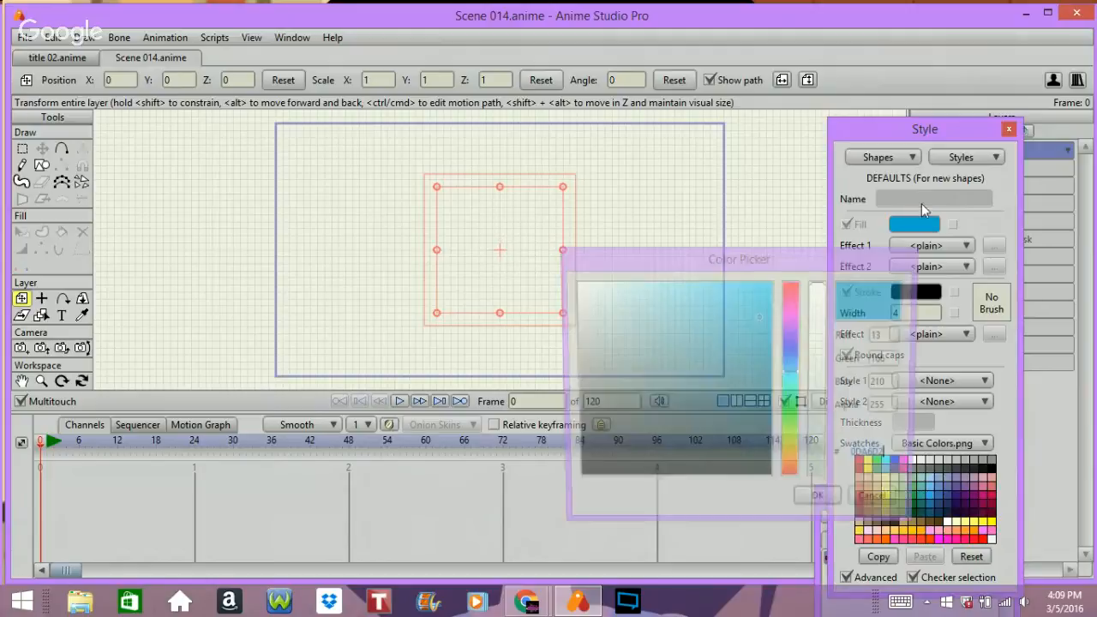
{"action": "left_click", "coordinate": [792, 397]}
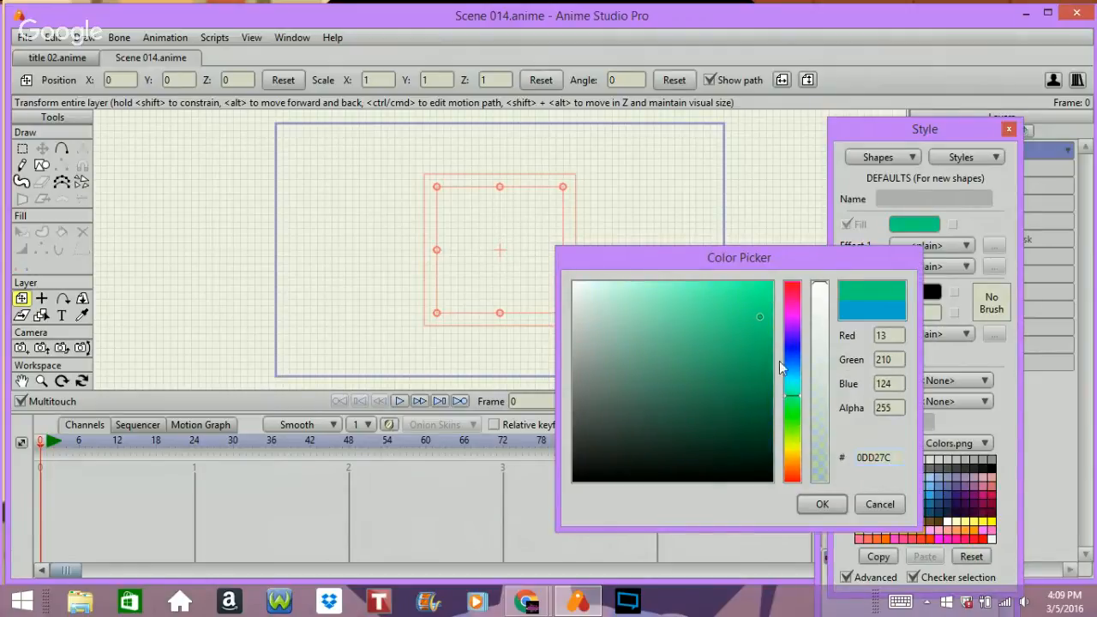
{"action": "left_click_drag", "start_coordinate": [770, 313], "coordinate": [773, 285]}
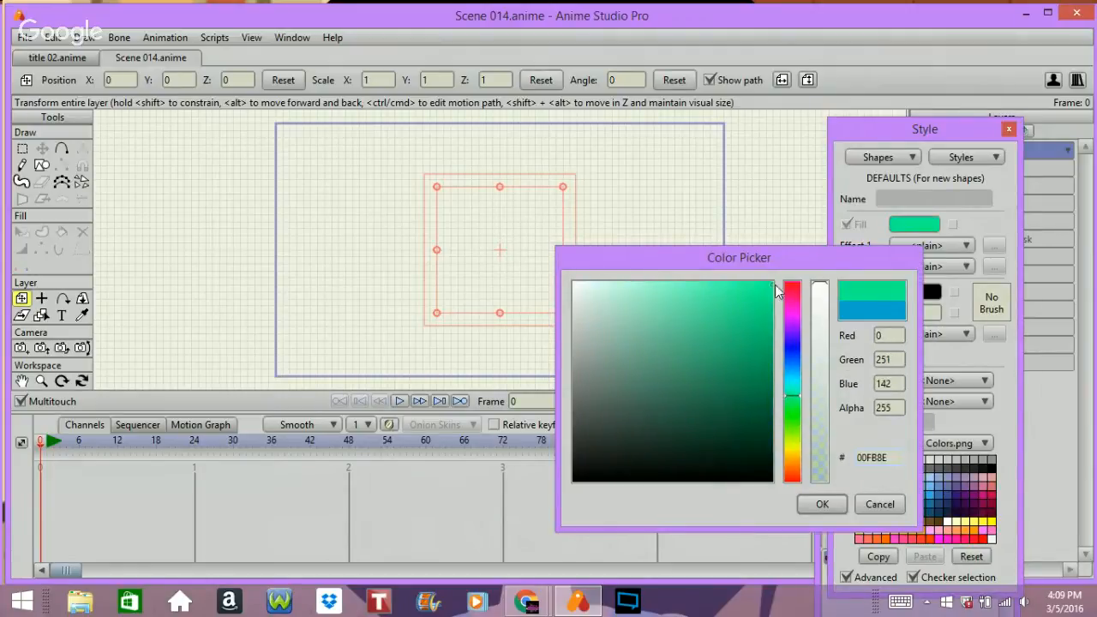
{"action": "left_click", "coordinate": [821, 506]}
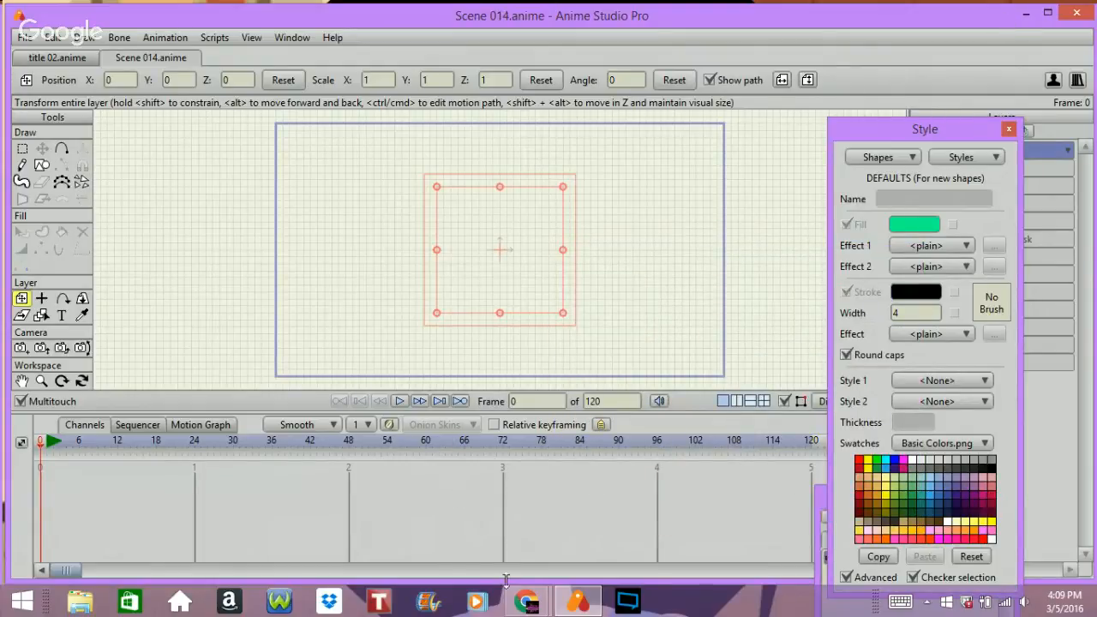
Check the screenshare in the Google Hangouts window in Chrome and return to the Scene 014 project
{"action": "mouse_move", "coordinate": [526, 600]}
{"action": "left_click", "coordinate": [462, 506]}
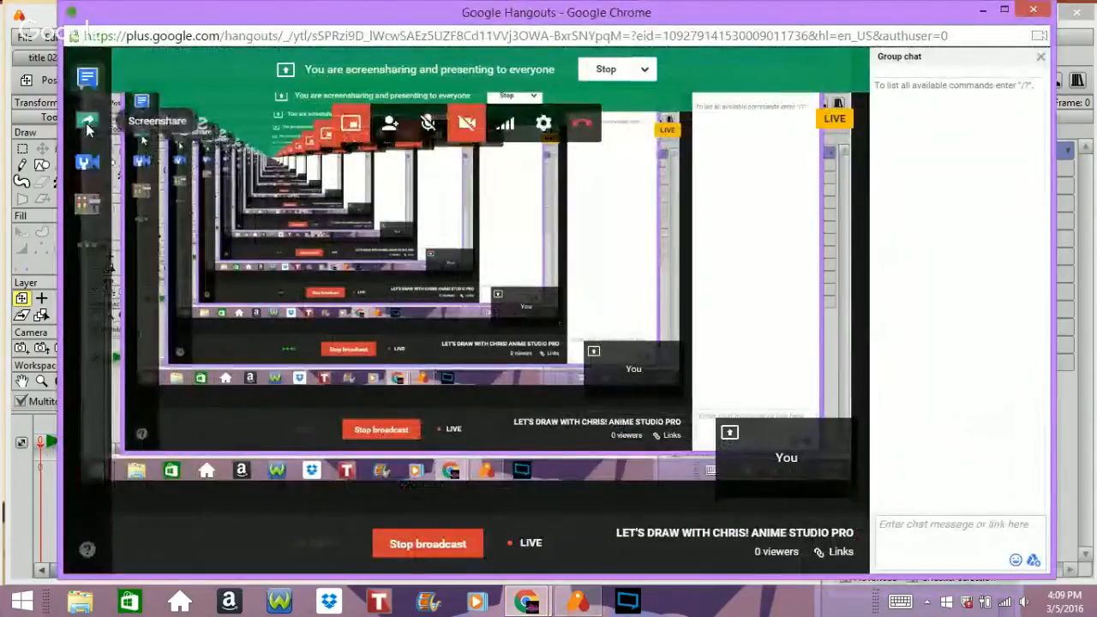
{"action": "left_click", "coordinate": [88, 125]}
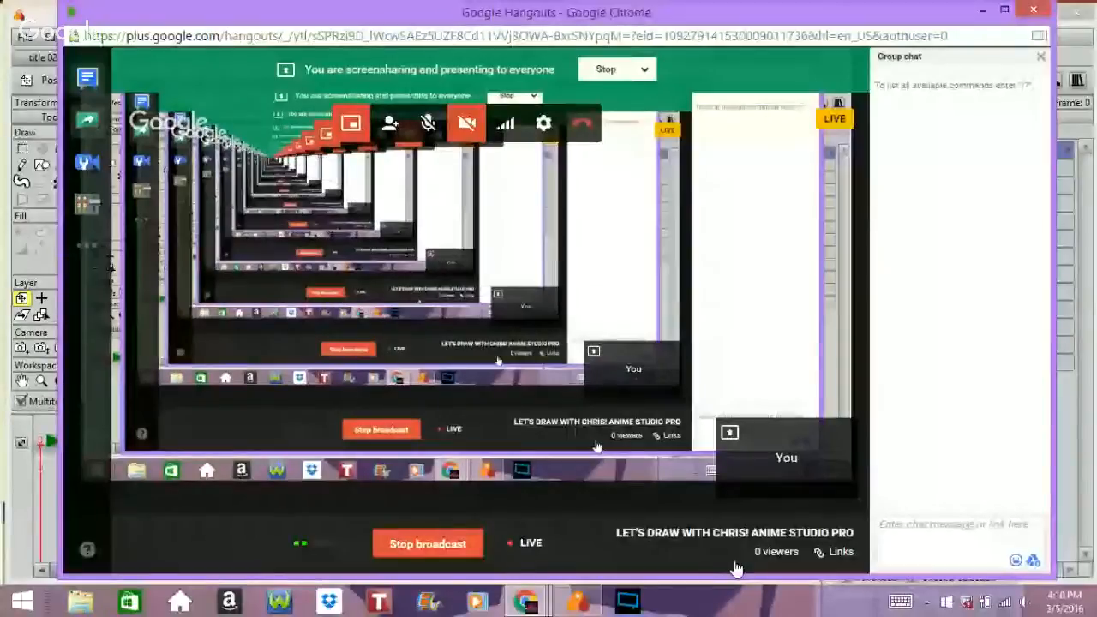
{"action": "left_click", "coordinate": [982, 9]}
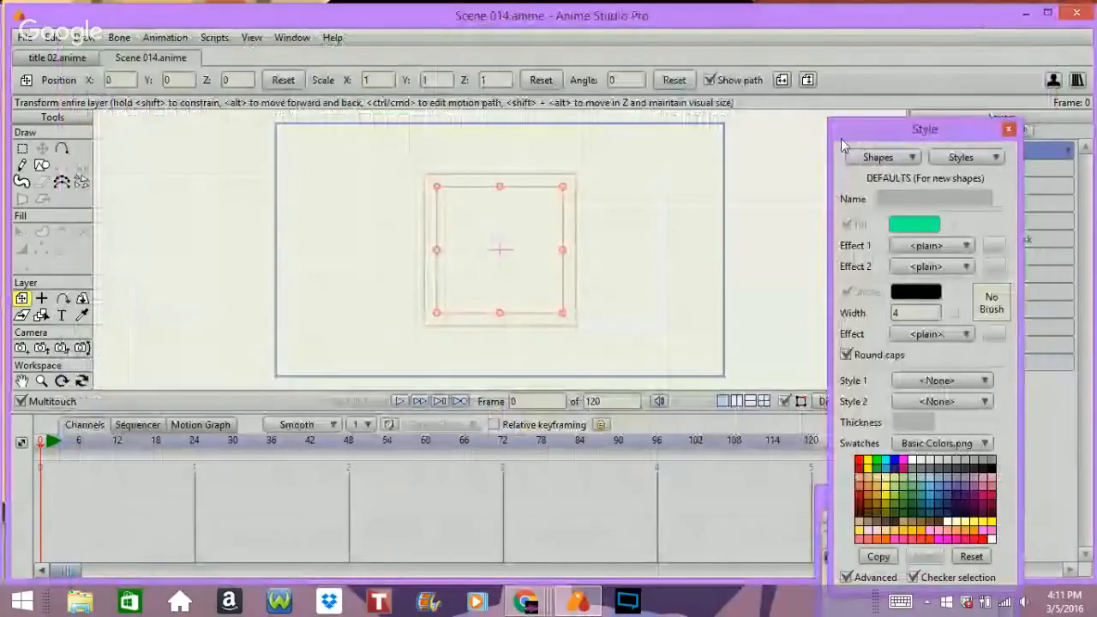
Add an image layer using the brain1 picture from the Downloads folder
{"action": "left_click_drag", "start_coordinate": [913, 132], "coordinate": [919, 242]}
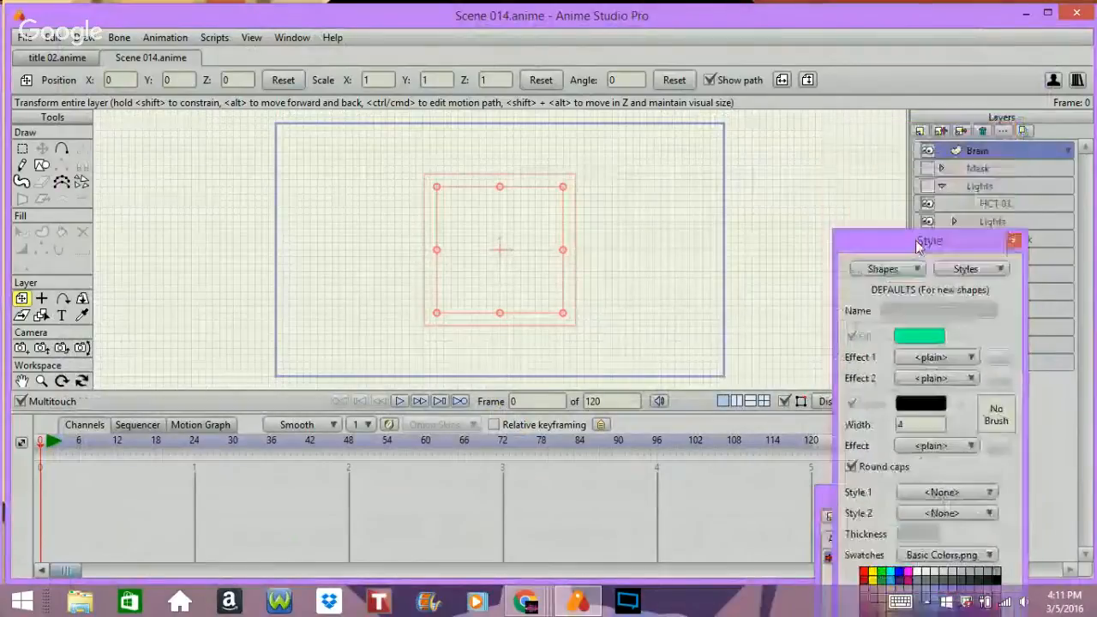
{"action": "left_click", "coordinate": [921, 130]}
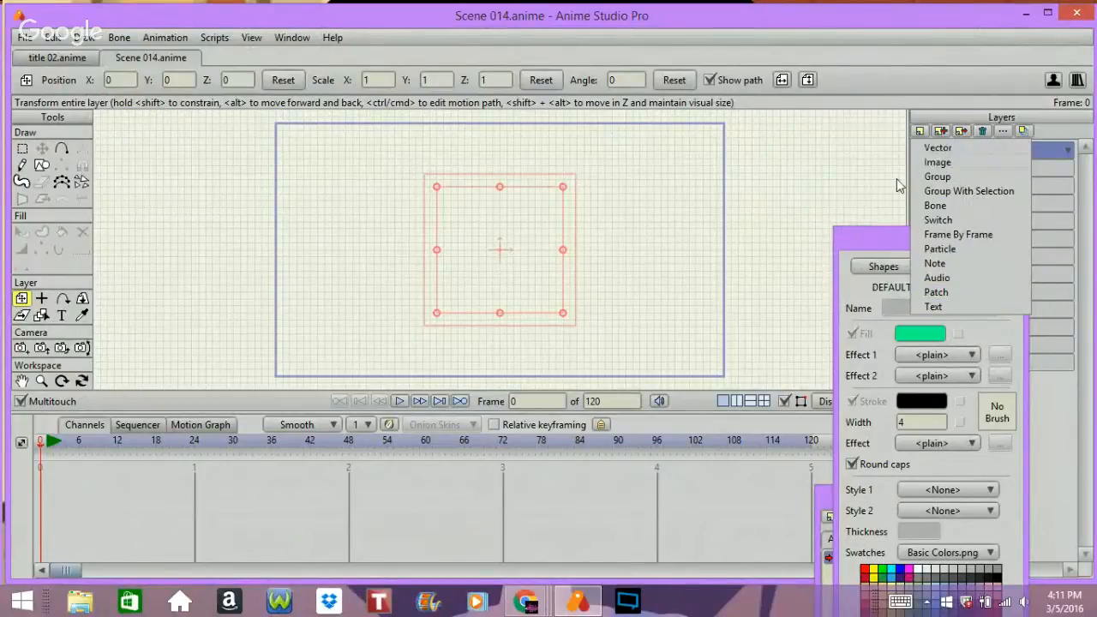
{"action": "left_click", "coordinate": [937, 162]}
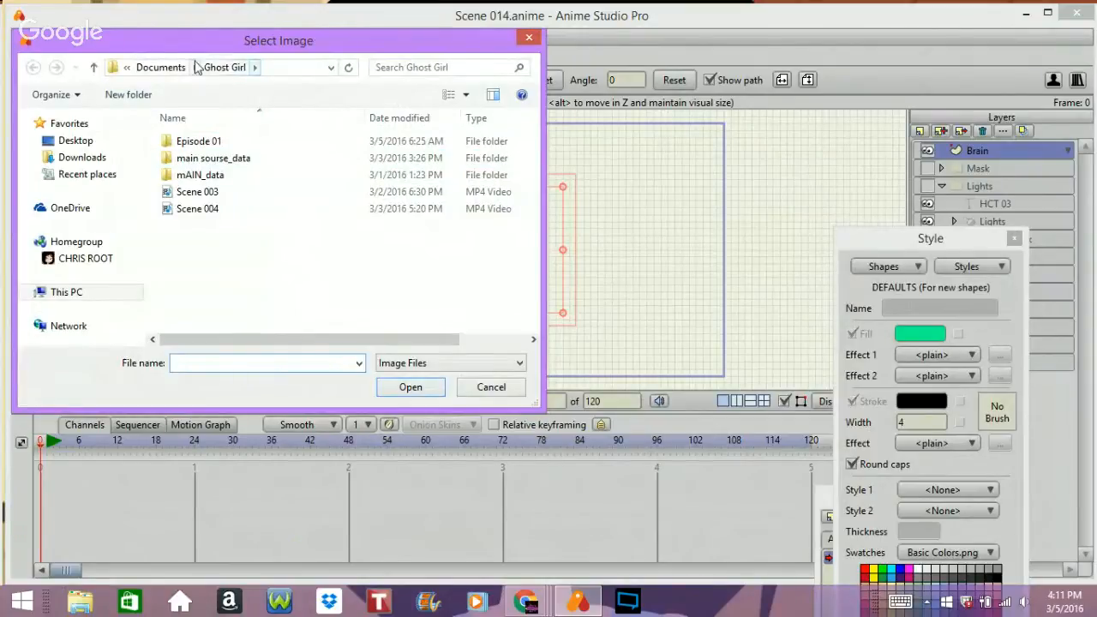
{"action": "left_click", "coordinate": [94, 175]}
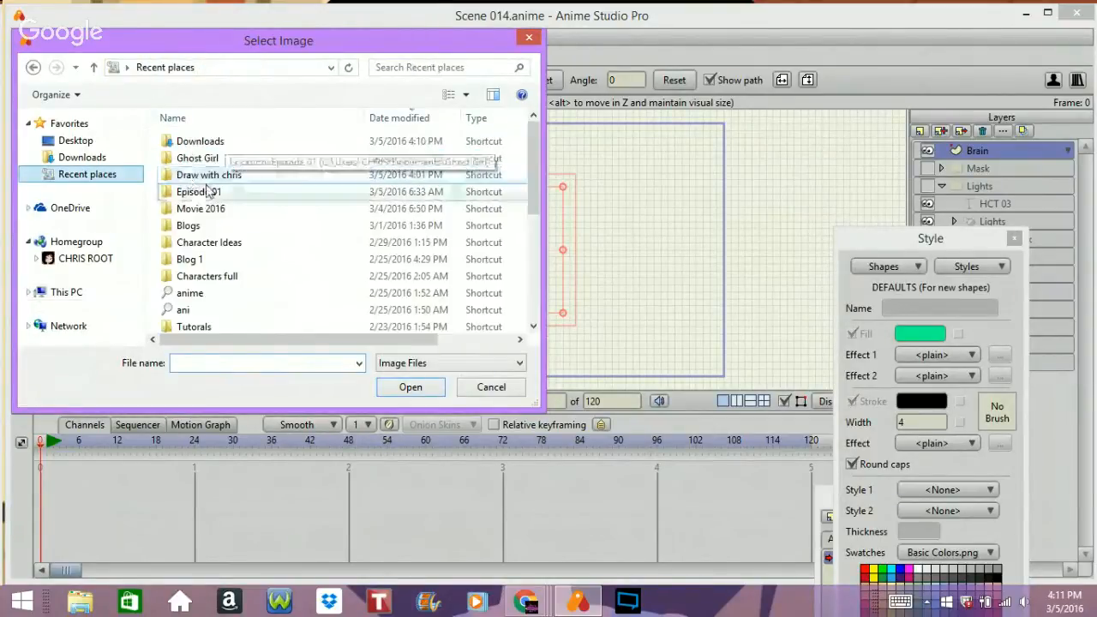
{"action": "left_click", "coordinate": [196, 144]}
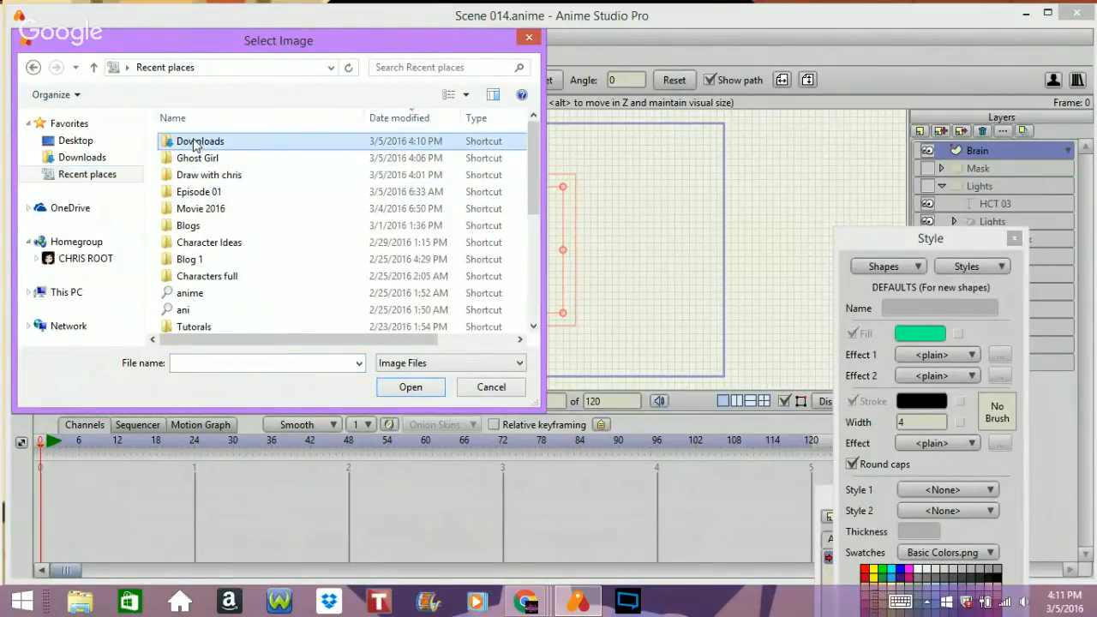
{"action": "double_click", "coordinate": [196, 144]}
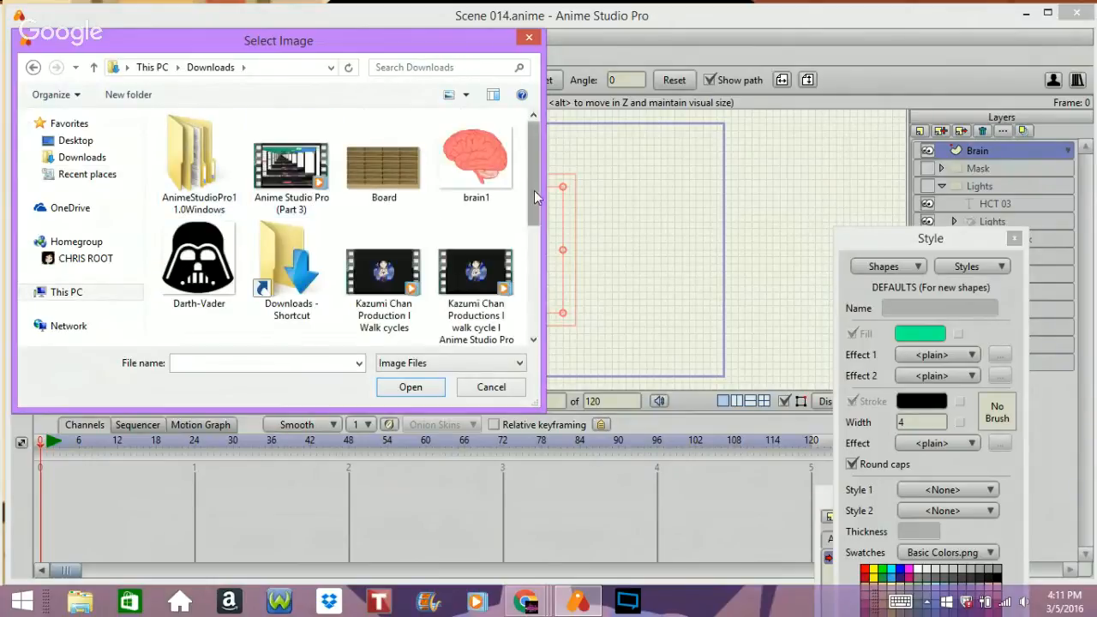
{"action": "left_click", "coordinate": [482, 180]}
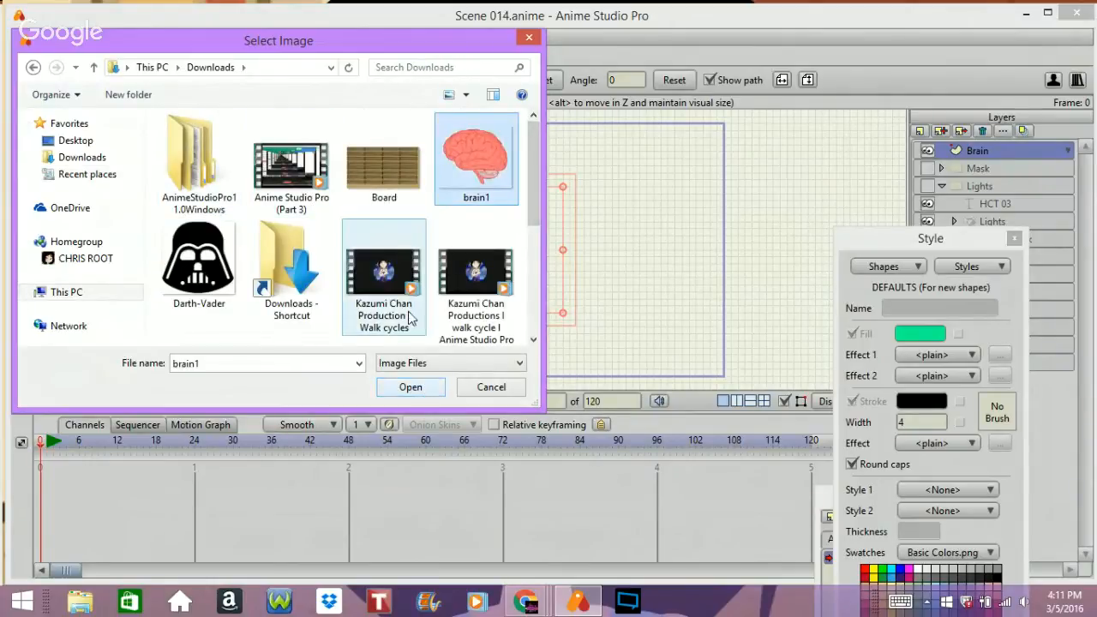
{"action": "left_click", "coordinate": [415, 387]}
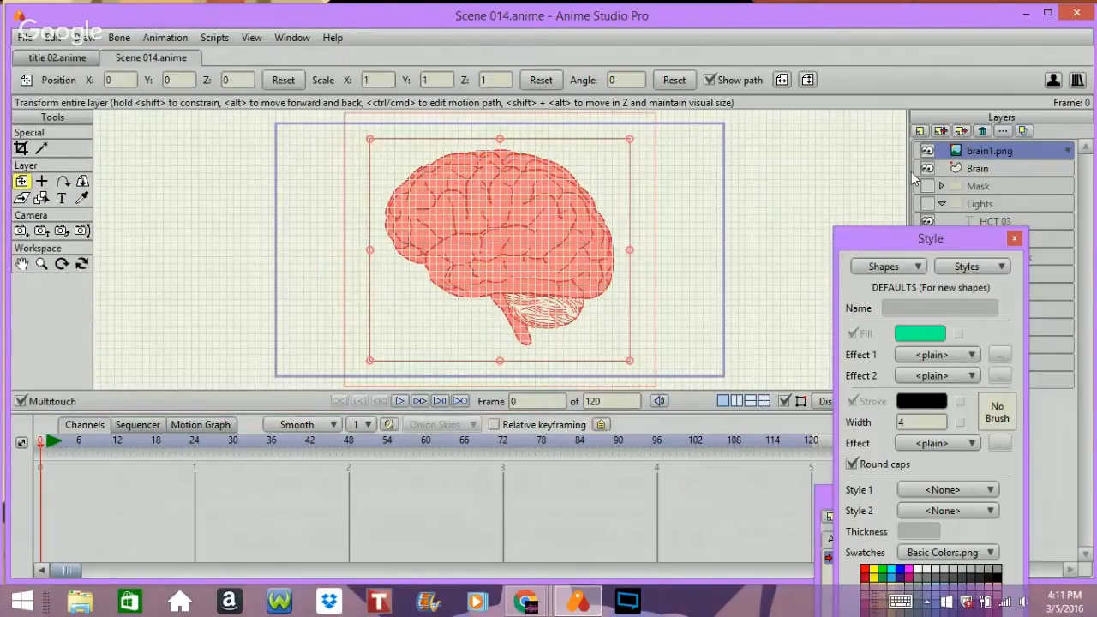
{"action": "left_click", "coordinate": [969, 171]}
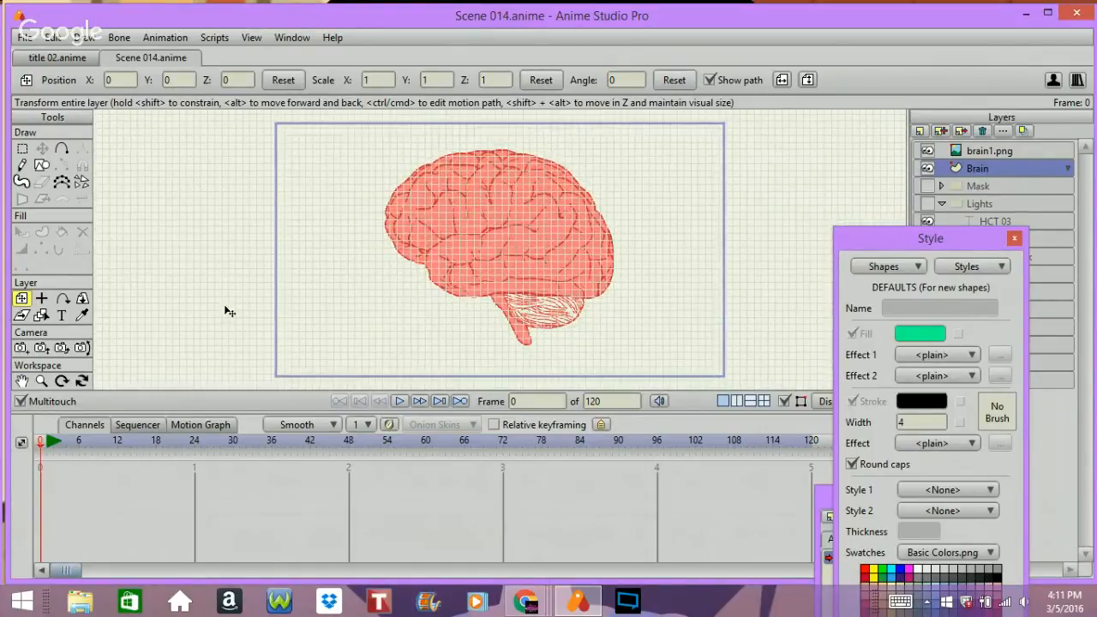
{"action": "left_click_drag", "start_coordinate": [224, 306], "coordinate": [260, 273]}
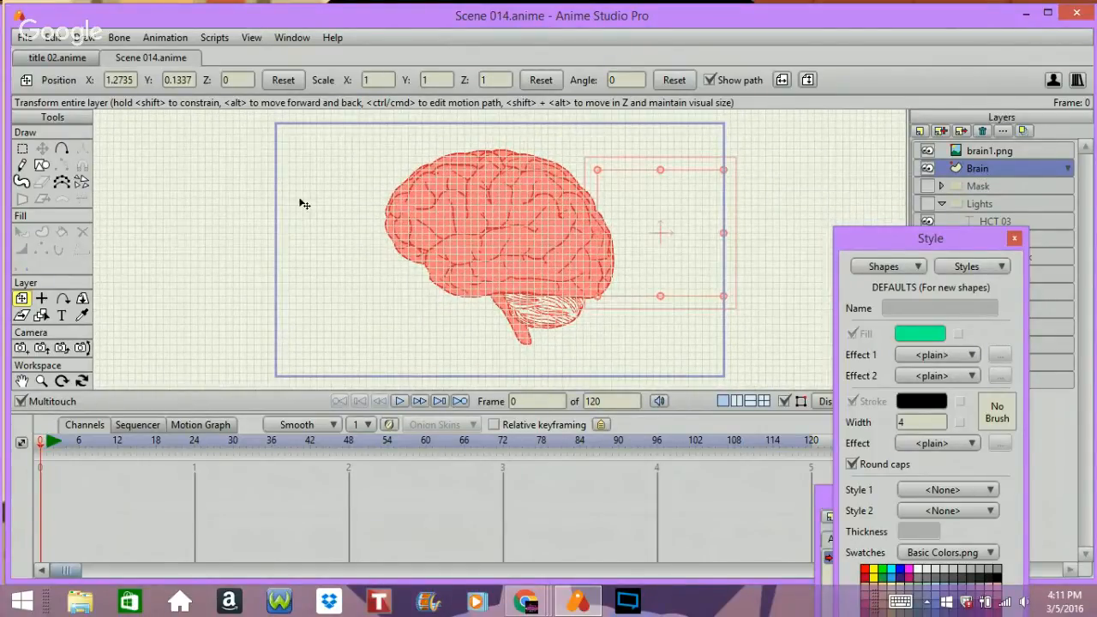
{"action": "key", "text": "ctrl+z"}
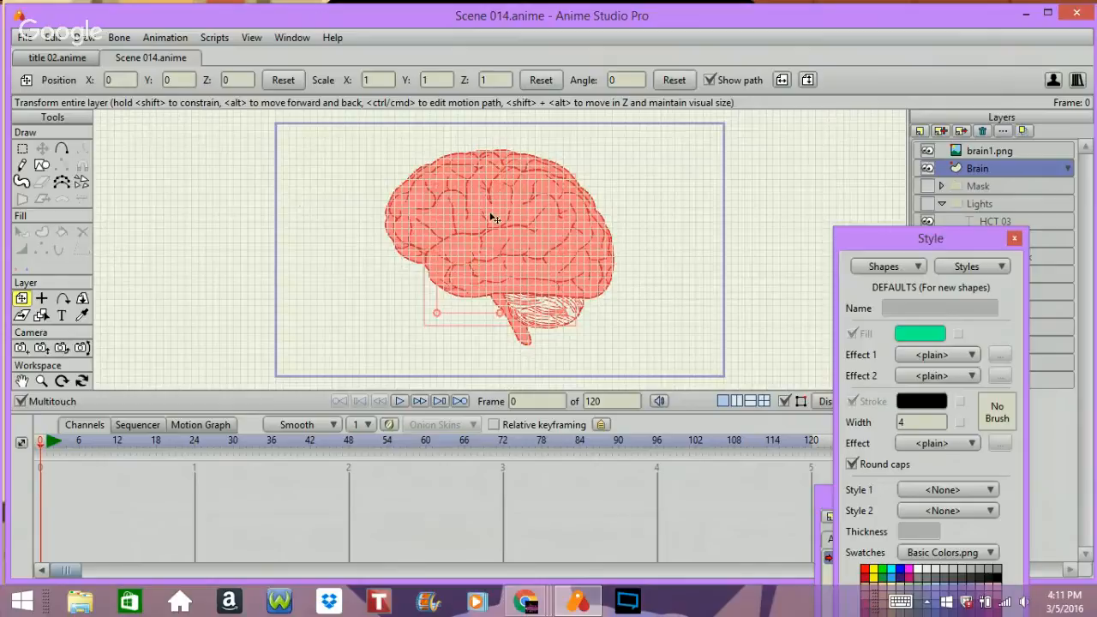
Move the brain1.png layer outside the frame to about X 3.25, Y 0.60, and select the Brain layer
{"action": "left_click", "coordinate": [1029, 150]}
{"action": "left_click_drag", "start_coordinate": [210, 330], "coordinate": [607, 260]}
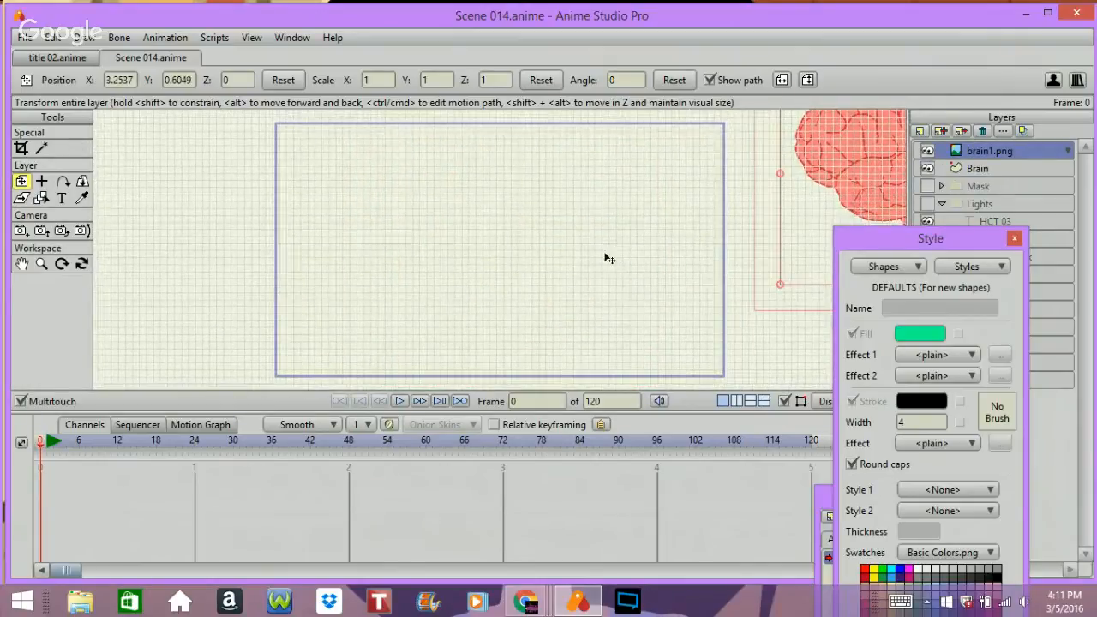
{"action": "left_click", "coordinate": [928, 167]}
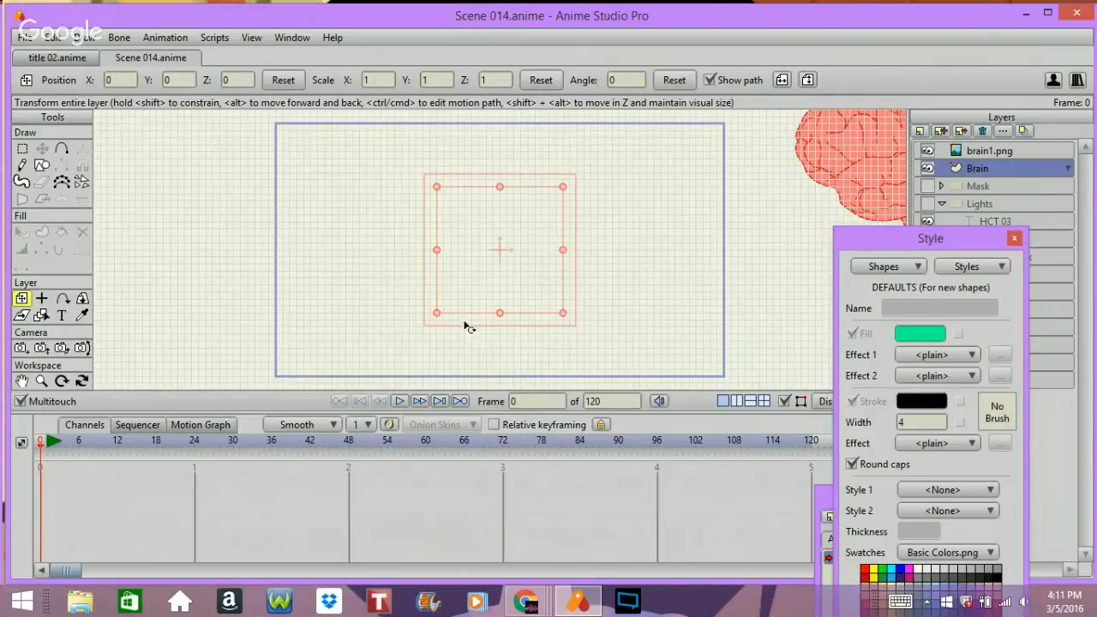
Load brain1 from the Downloads folder as the tracing image behind the canvas
{"action": "left_click", "coordinate": [245, 39]}
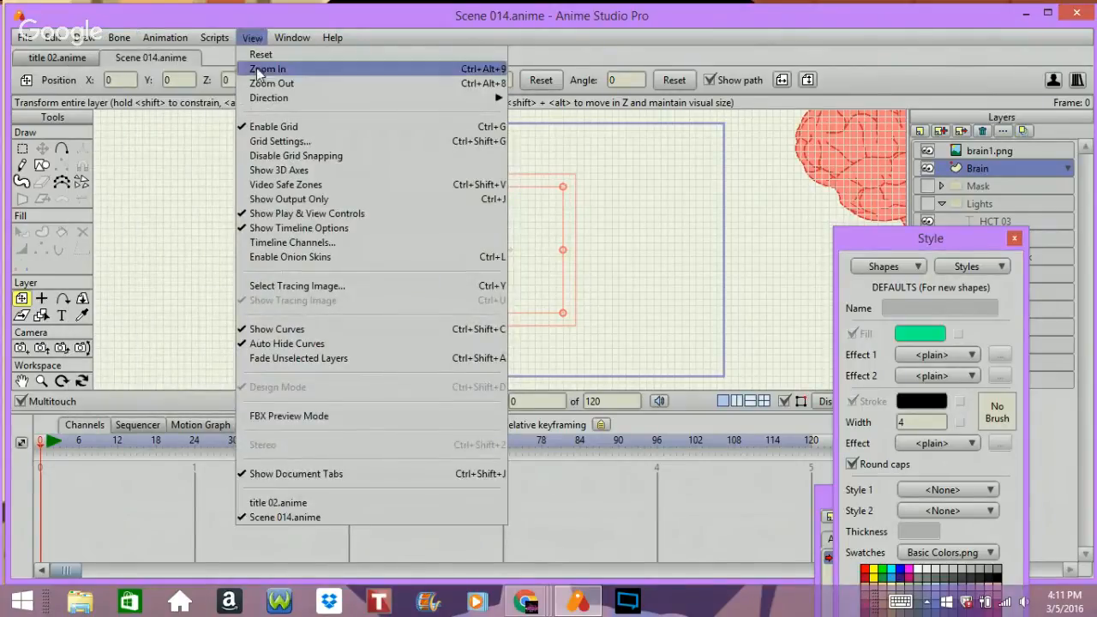
{"action": "left_click", "coordinate": [342, 293]}
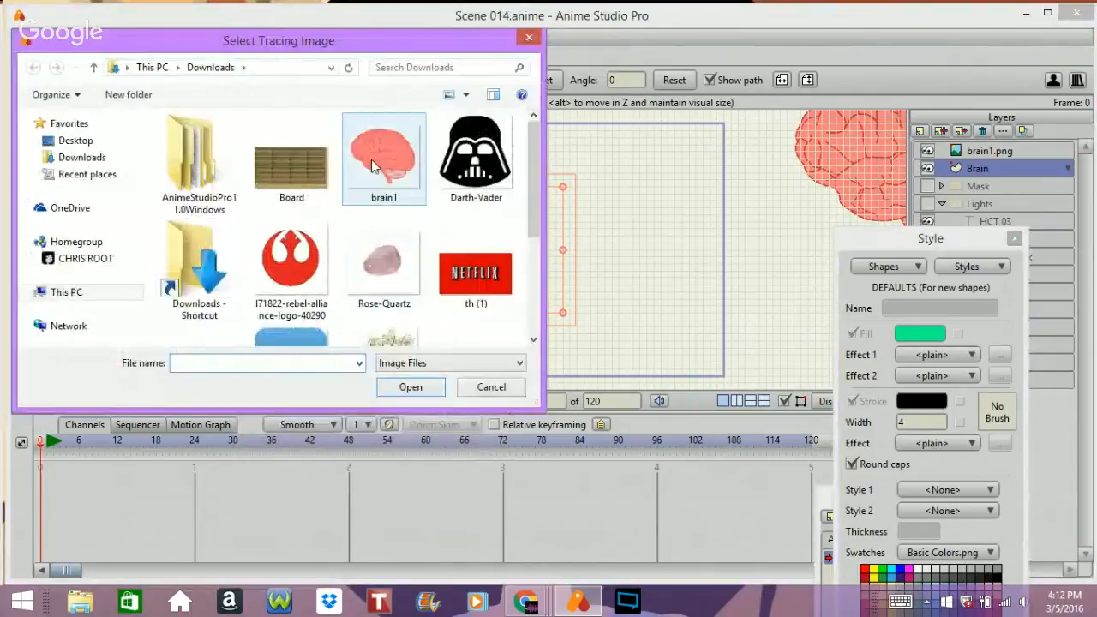
{"action": "left_click", "coordinate": [406, 387]}
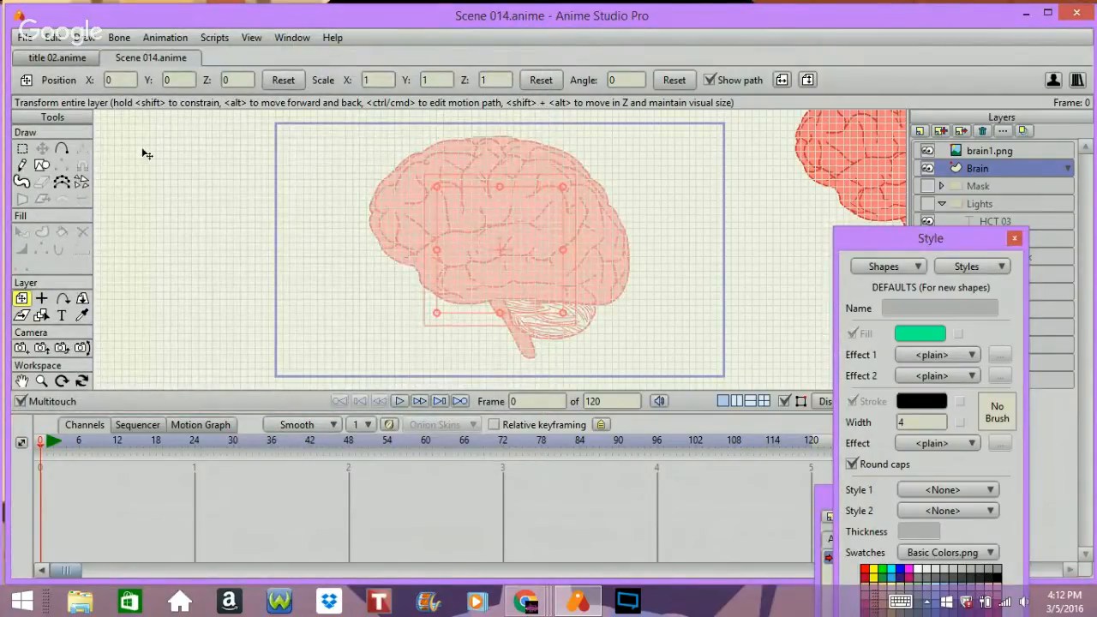
Draw an auto-filled green rectangle without stroke over the main part of the traced brain
{"action": "left_click", "coordinate": [42, 165]}
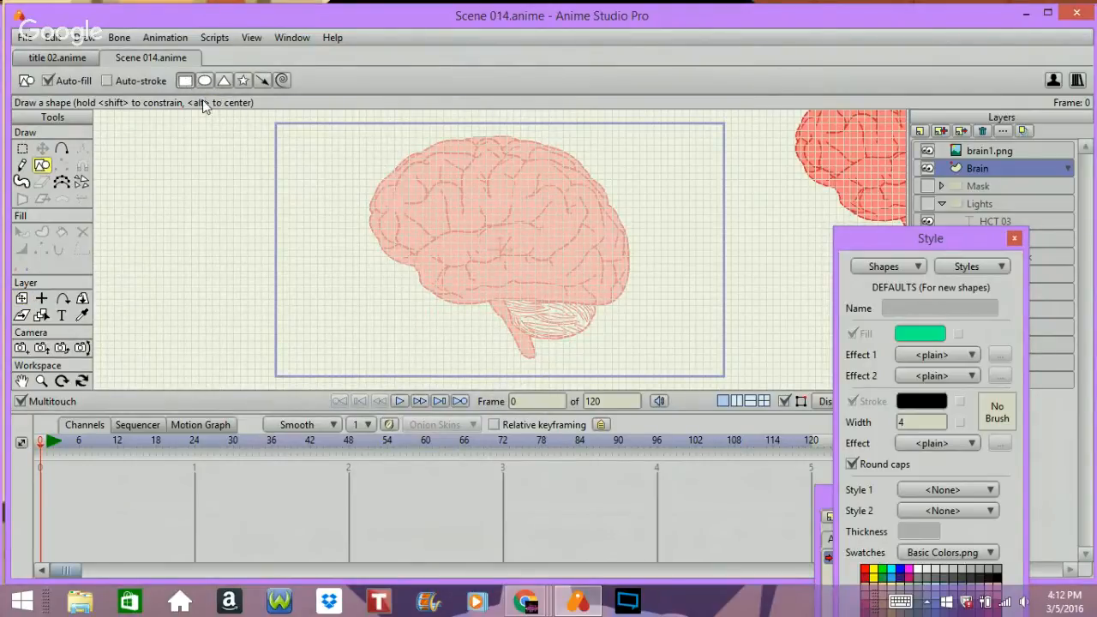
{"action": "mouse_move", "coordinate": [388, 179]}
{"action": "left_mouse_down"}
{"action": "mouse_move", "coordinate": [593, 291]}
{"action": "mouse_move", "coordinate": [633, 328]}
{"action": "mouse_move", "coordinate": [625, 313]}
{"action": "left_mouse_up"}
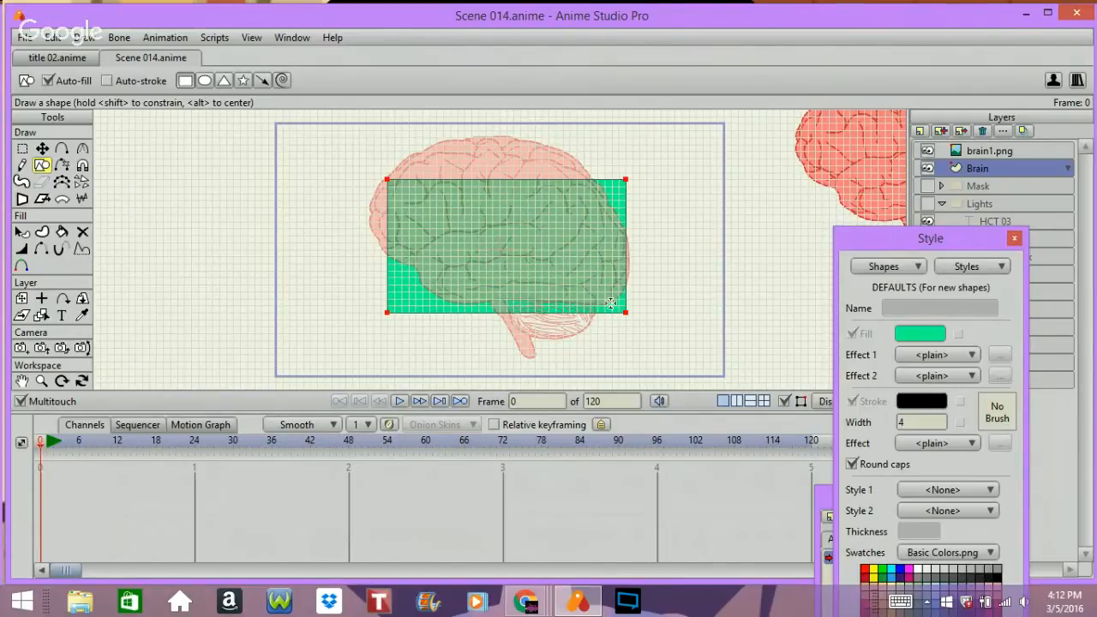
Move the green rectangle's upper-right corner to about X 0.83, Y 0.44 and add sharp-cornered points to shape its right edge around the brain
{"action": "left_click", "coordinate": [62, 149]}
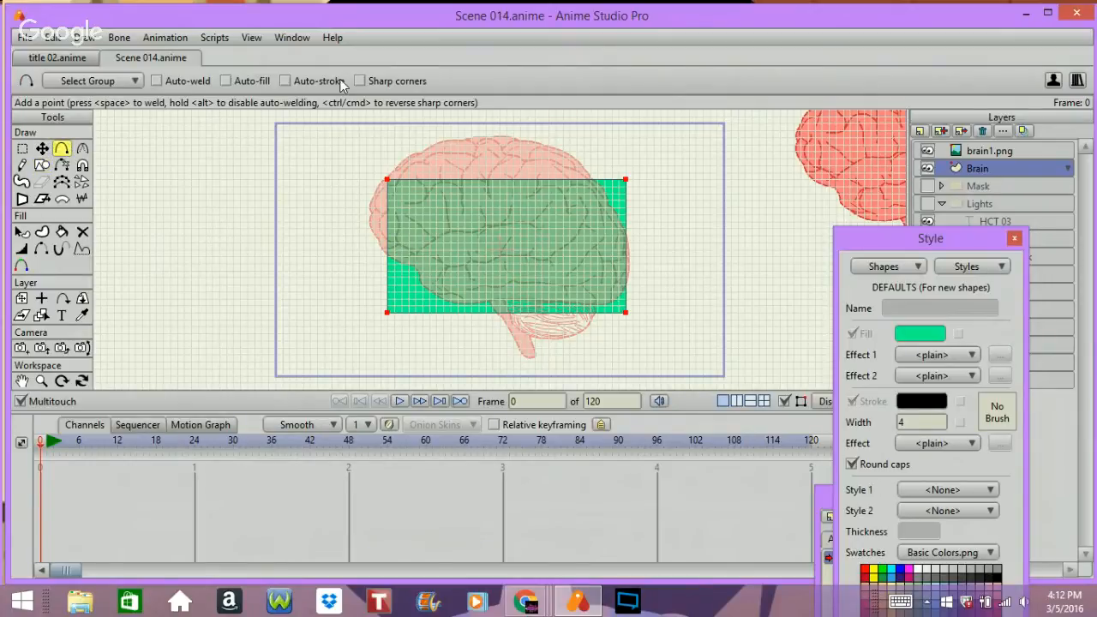
{"action": "left_click", "coordinate": [42, 148]}
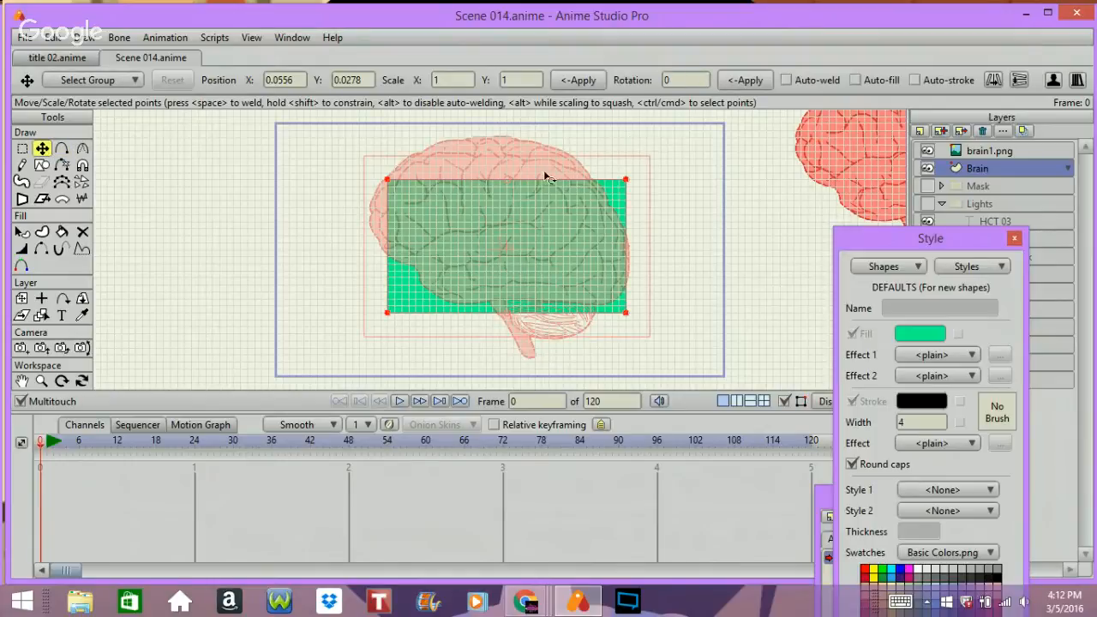
{"action": "left_click", "coordinate": [572, 227]}
{"action": "left_click_drag", "start_coordinate": [625, 183], "coordinate": [605, 194]}
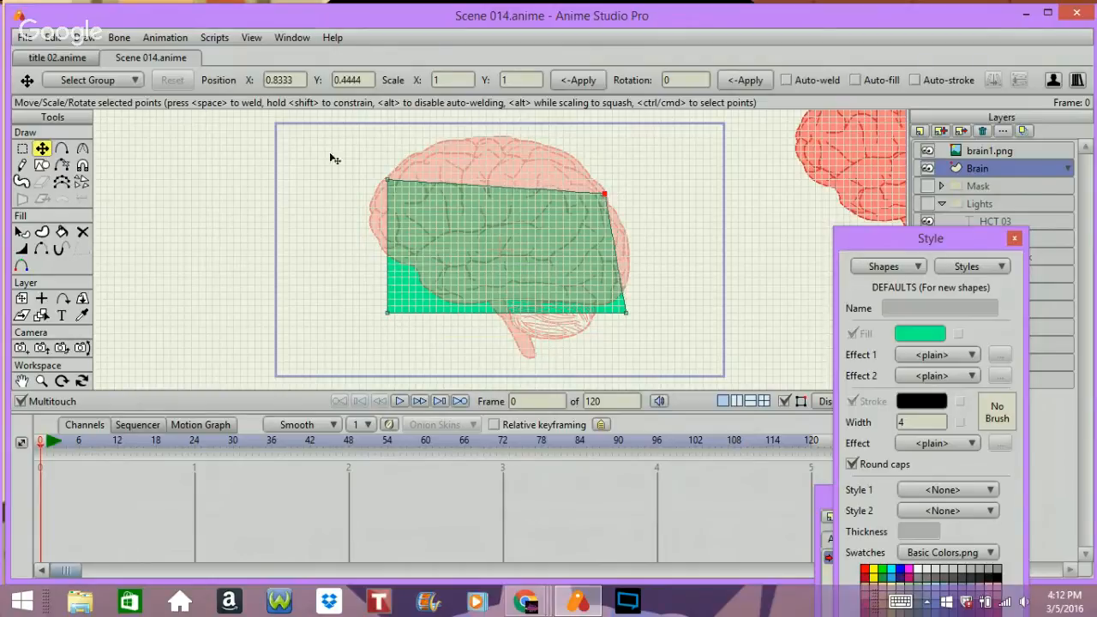
{"action": "left_click", "coordinate": [67, 148]}
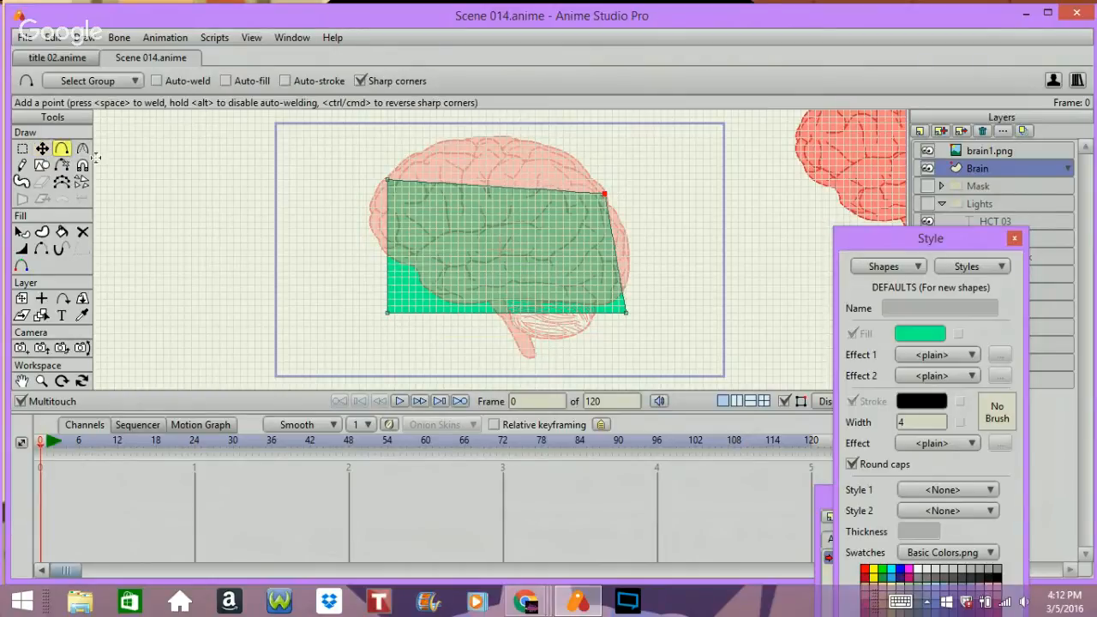
{"action": "mouse_move", "coordinate": [613, 240]}
{"action": "left_mouse_down"}
{"action": "mouse_move", "coordinate": [631, 240]}
{"action": "mouse_move", "coordinate": [625, 228]}
{"action": "left_mouse_up"}
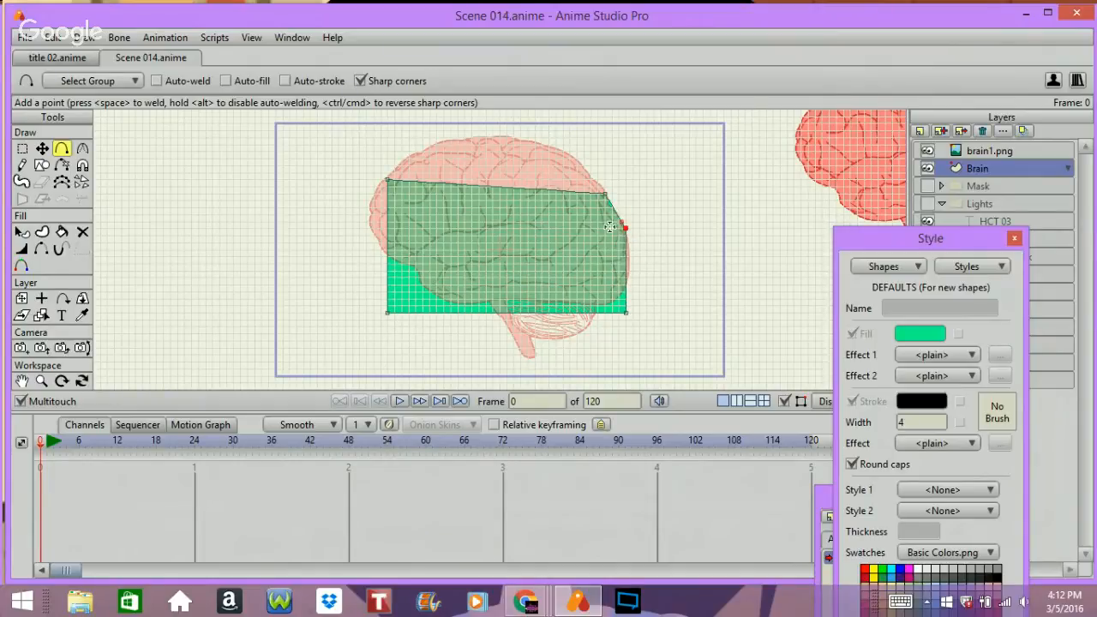
{"action": "mouse_move", "coordinate": [624, 268]}
{"action": "left_mouse_down"}
{"action": "mouse_move", "coordinate": [639, 256]}
{"action": "mouse_move", "coordinate": [639, 282]}
{"action": "left_mouse_up"}
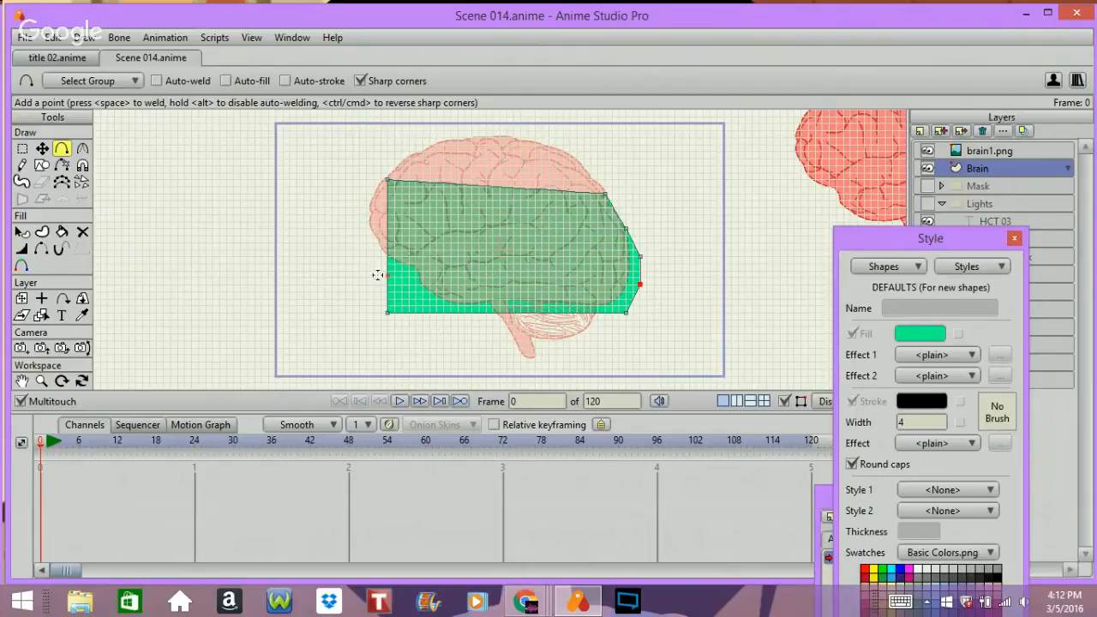
Move the shape's upper-left corner slightly outward and add a point that bulges the left edge to the traced brain outline
{"action": "left_click", "coordinate": [42, 148]}
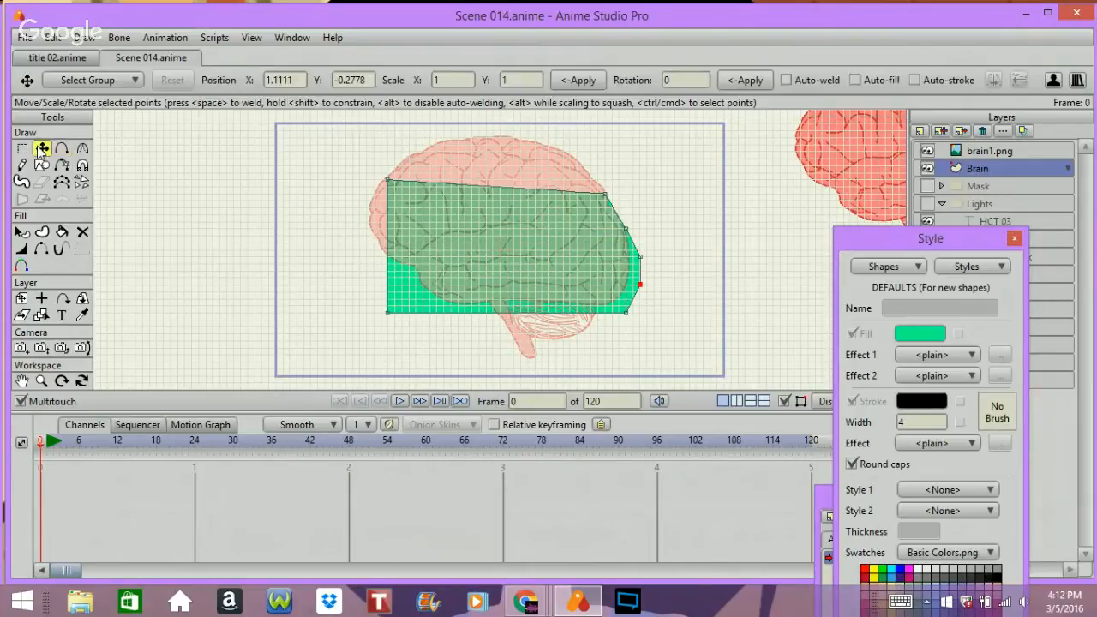
{"action": "left_click_drag", "start_coordinate": [388, 185], "coordinate": [380, 181]}
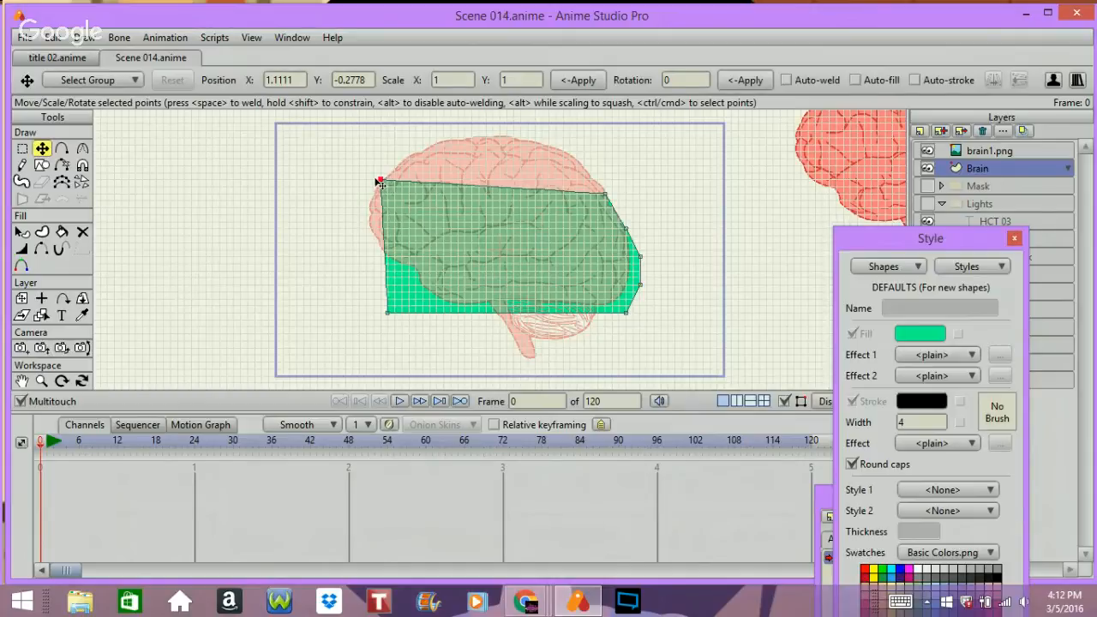
{"action": "left_click", "coordinate": [61, 149]}
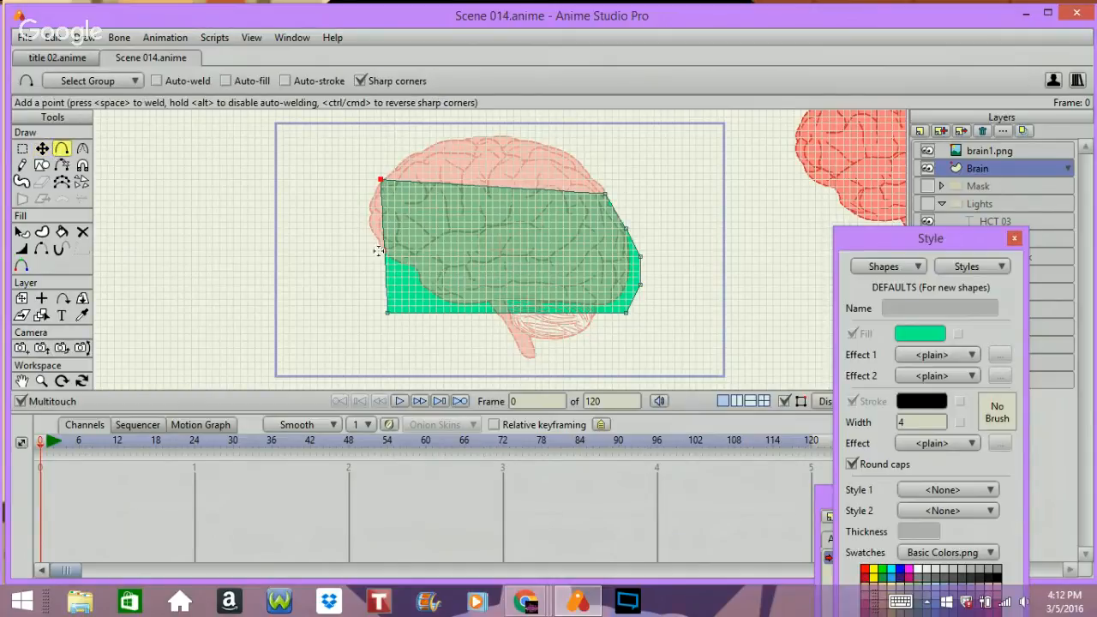
{"action": "mouse_move", "coordinate": [383, 214]}
{"action": "left_mouse_down"}
{"action": "mouse_move", "coordinate": [351, 214]}
{"action": "mouse_move", "coordinate": [367, 211]}
{"action": "left_mouse_up"}
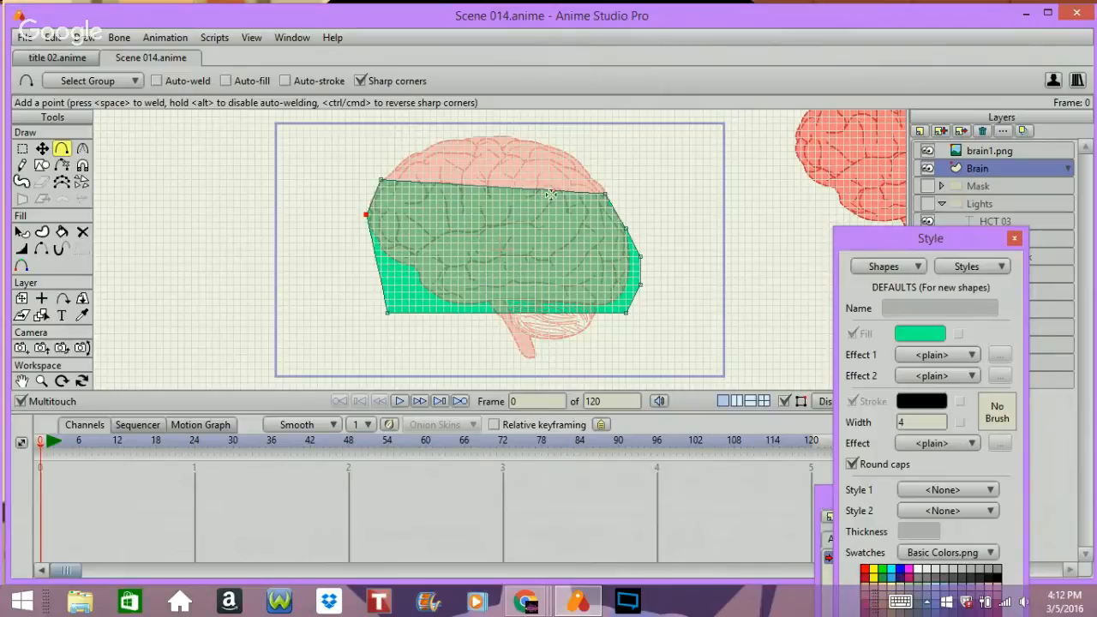
Add points along the shape's top edge and upper-right slope to follow the brain's crown, placing the first at about X 0.44, Y 0.83
{"action": "left_click_drag", "start_coordinate": [561, 194], "coordinate": [562, 148]}
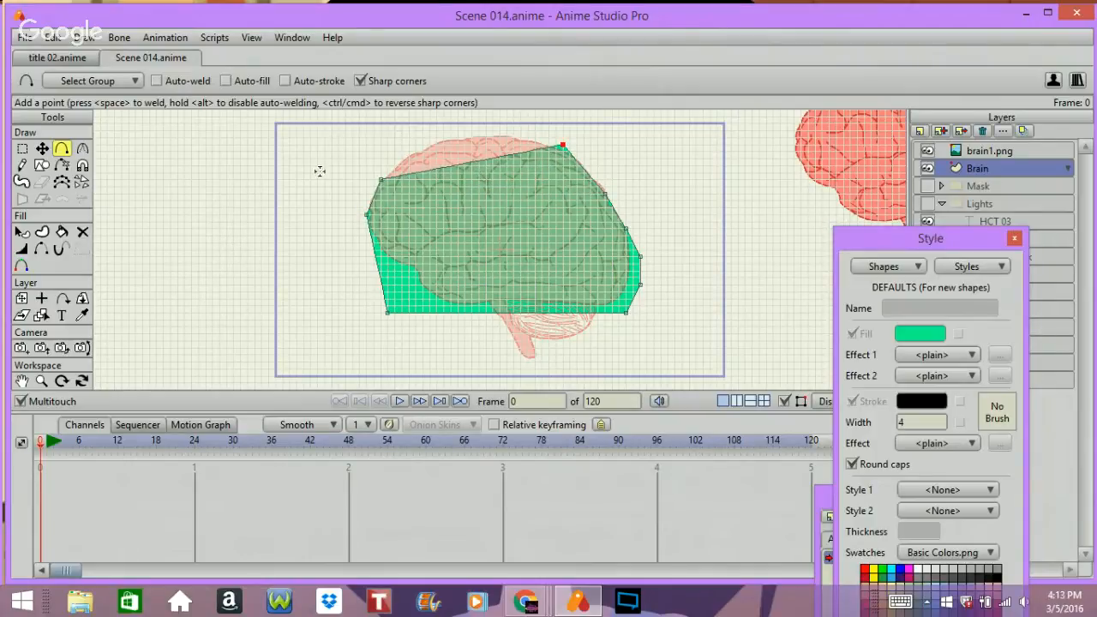
{"action": "left_click", "coordinate": [42, 148]}
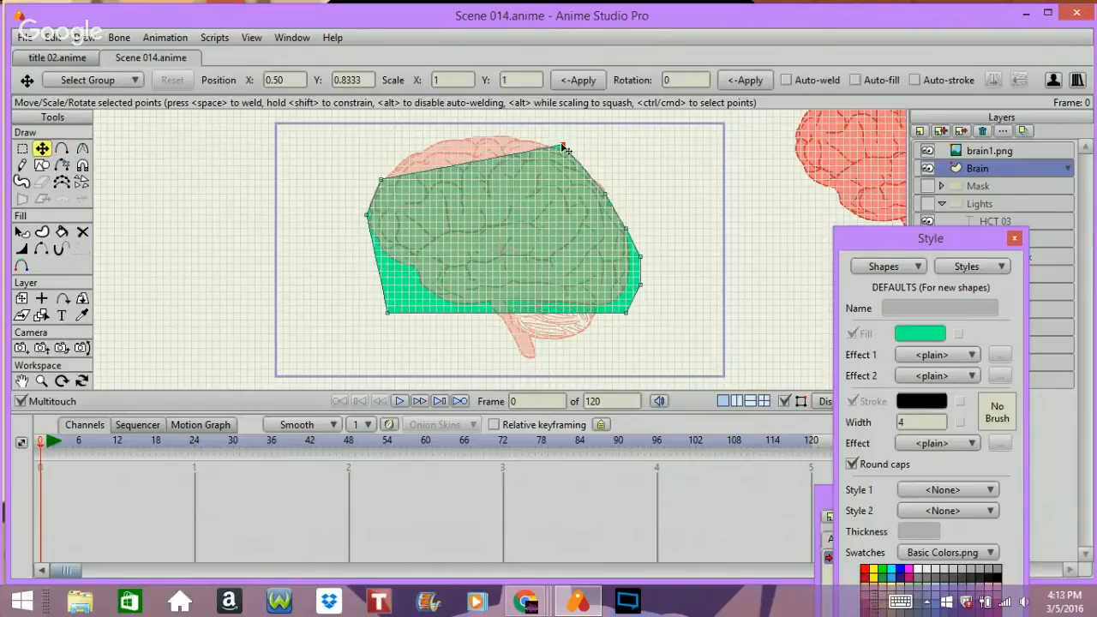
{"action": "left_click_drag", "start_coordinate": [562, 151], "coordinate": [555, 151]}
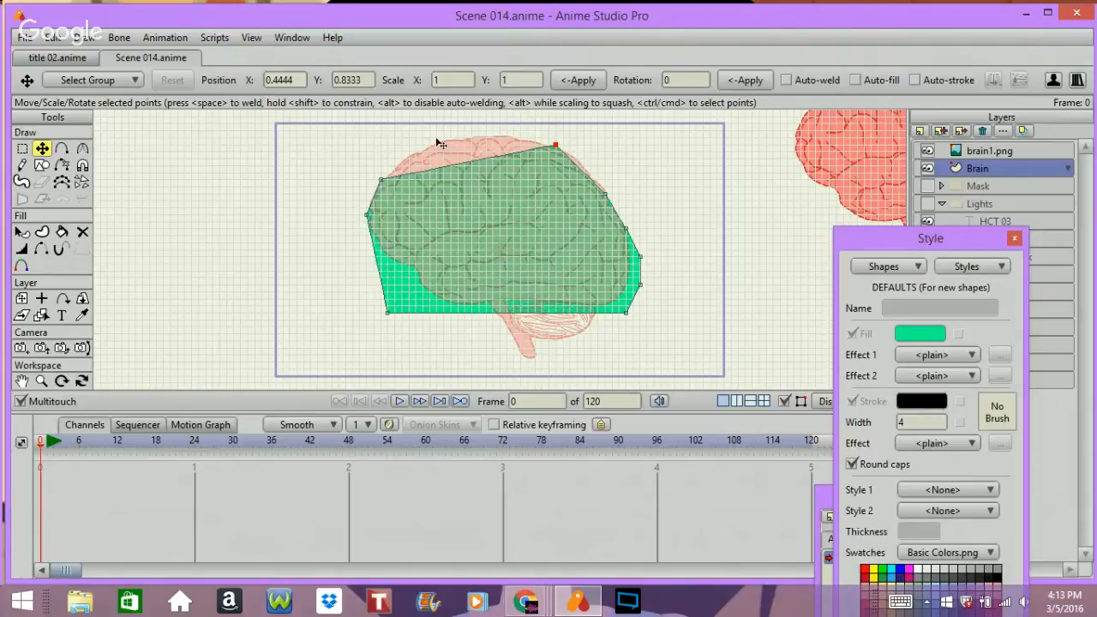
{"action": "left_click", "coordinate": [62, 148]}
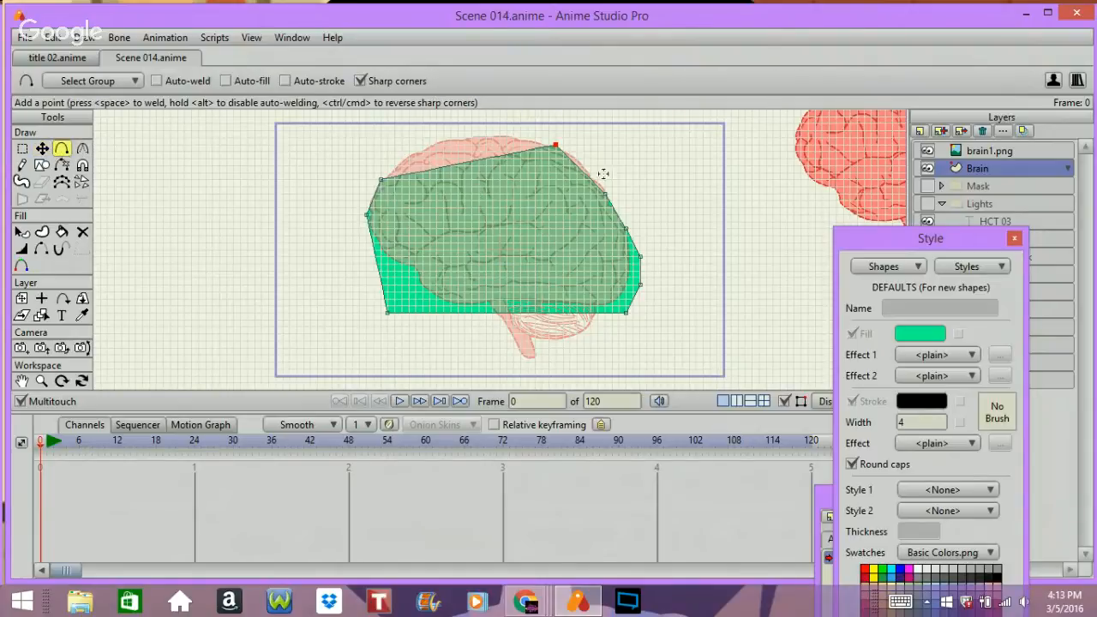
{"action": "left_click_drag", "start_coordinate": [580, 170], "coordinate": [583, 166]}
{"action": "left_click_drag", "start_coordinate": [463, 163], "coordinate": [464, 131]}
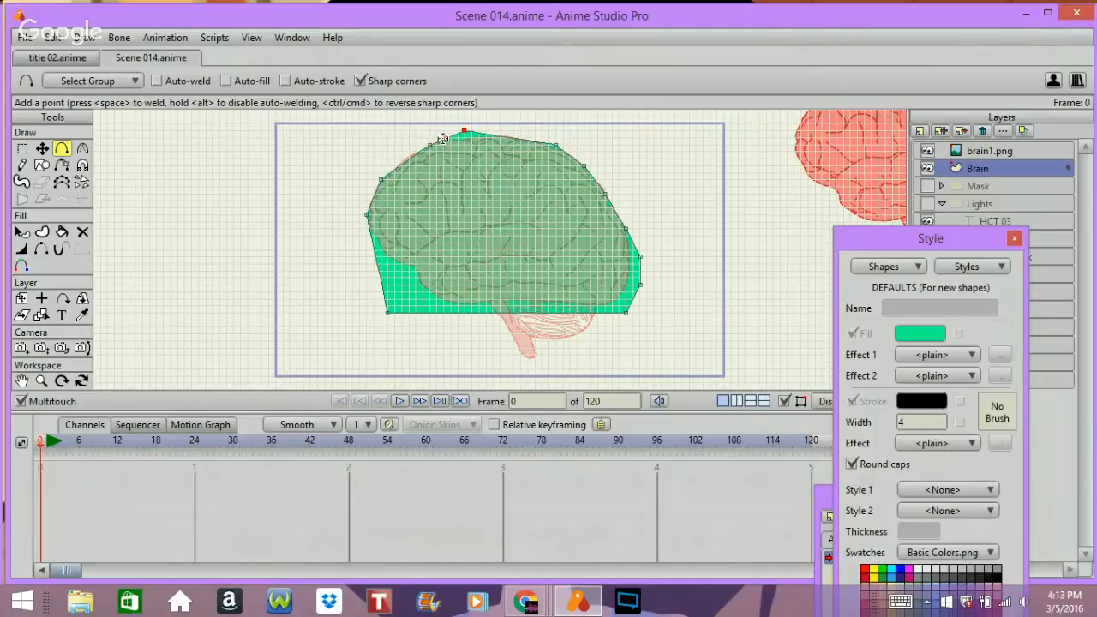
{"action": "left_click", "coordinate": [453, 138]}
Adjust the points on the upper-left of the crown and add two points along the upper-right part of the top edge
{"action": "left_click", "coordinate": [42, 150]}
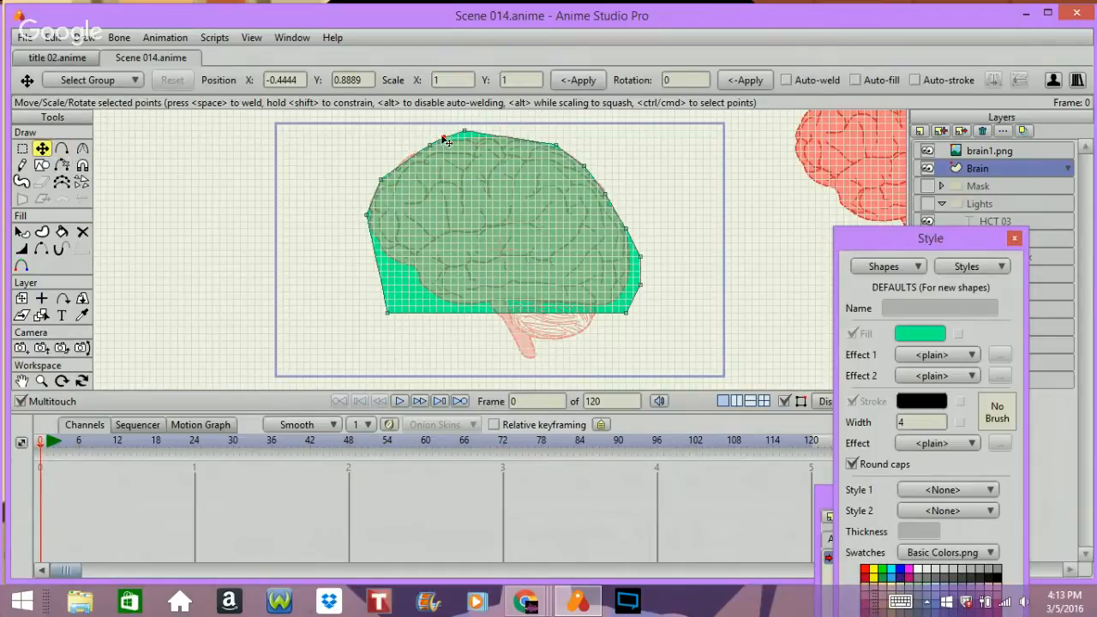
{"action": "left_click_drag", "start_coordinate": [445, 142], "coordinate": [467, 132]}
{"action": "left_click", "coordinate": [62, 148]}
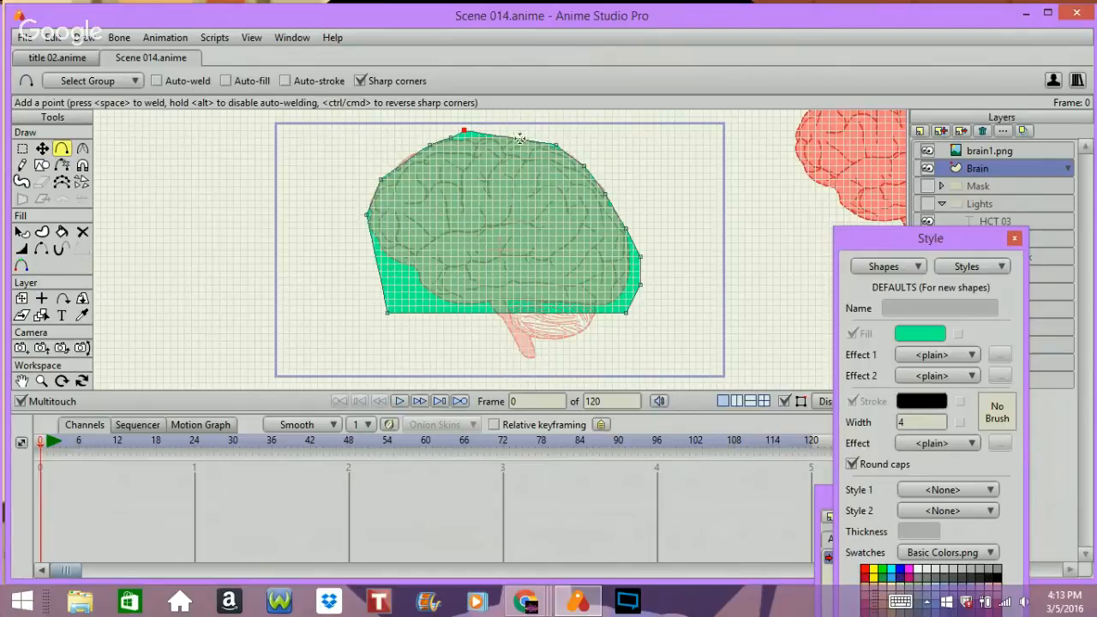
{"action": "left_click_drag", "start_coordinate": [522, 140], "coordinate": [522, 129]}
{"action": "left_click", "coordinate": [532, 143]}
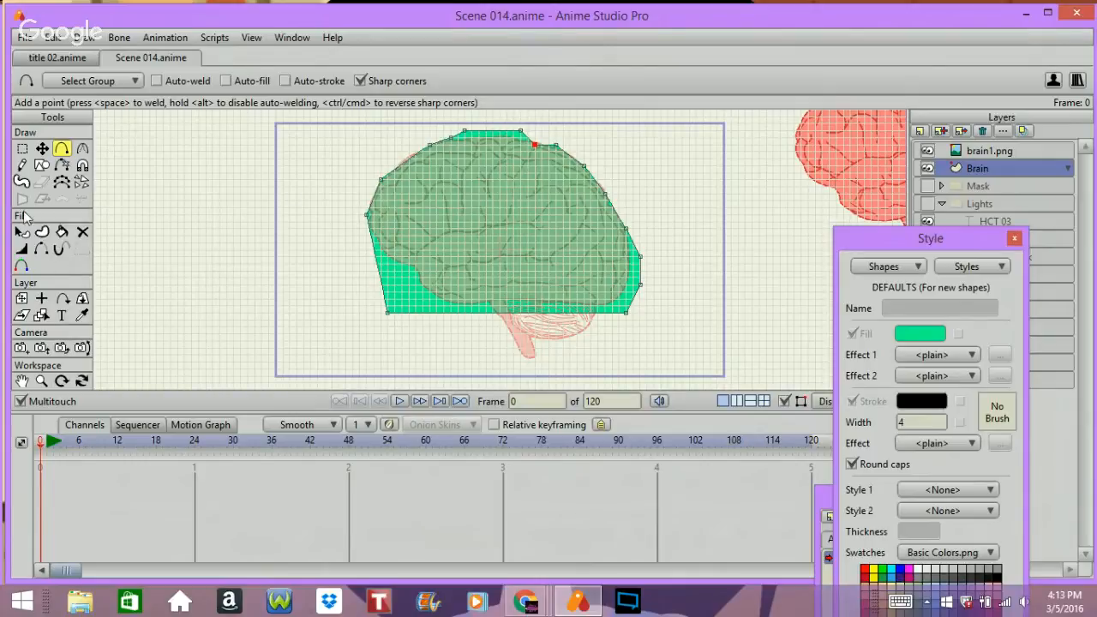
Pull the shape's right-side points inward to the brain outline, moving the lower-right corner to about X 0.94, Y -0.50
{"action": "left_click", "coordinate": [23, 148]}
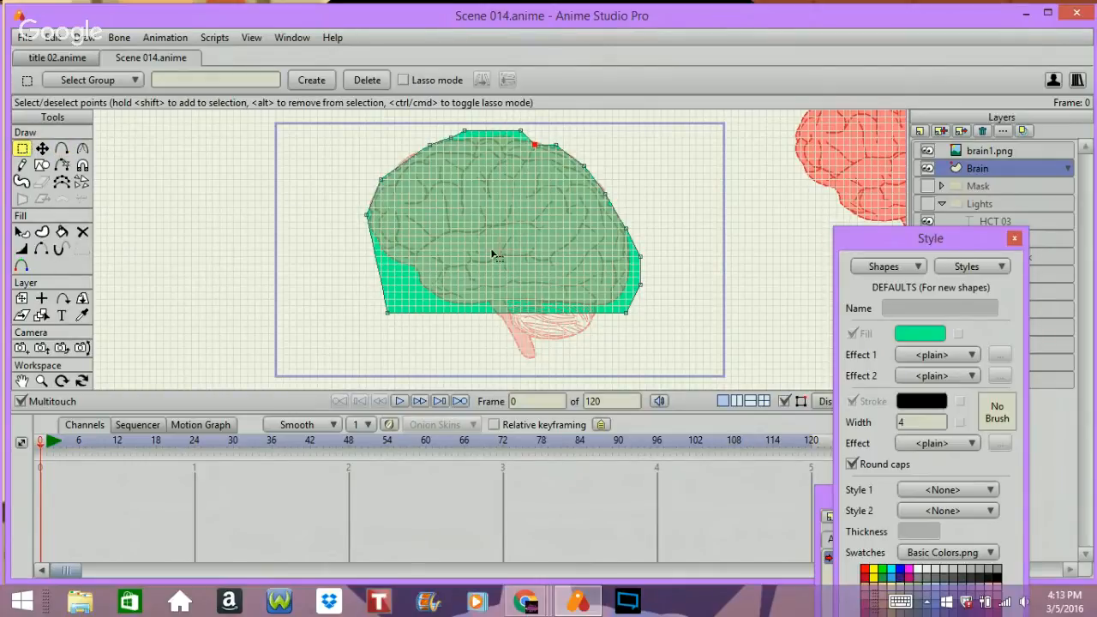
{"action": "left_click", "coordinate": [44, 149]}
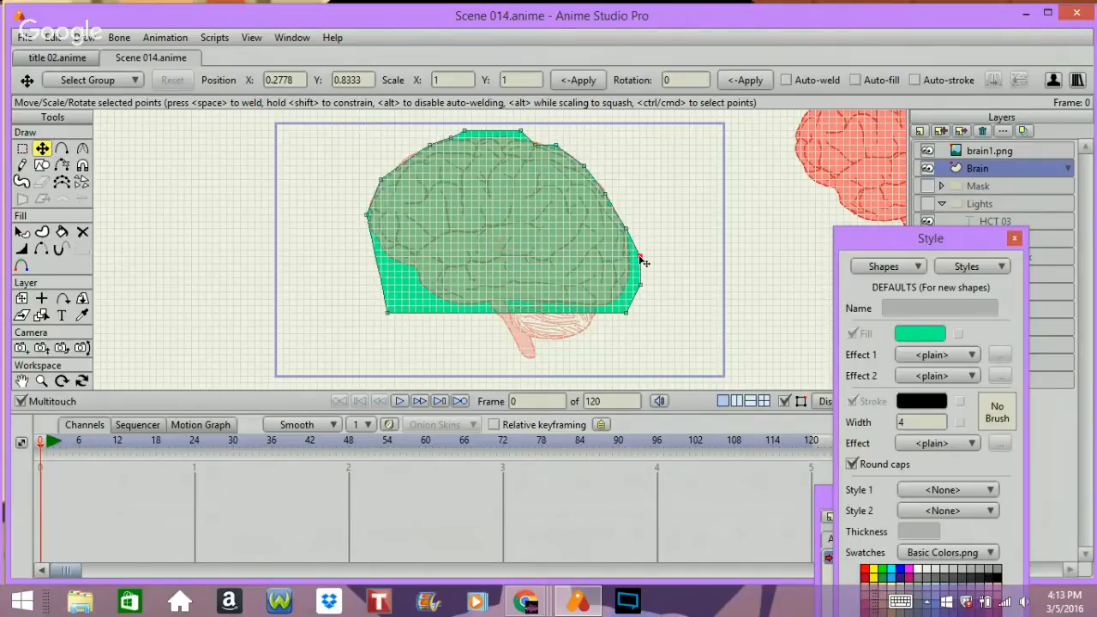
{"action": "left_click_drag", "start_coordinate": [642, 260], "coordinate": [617, 321]}
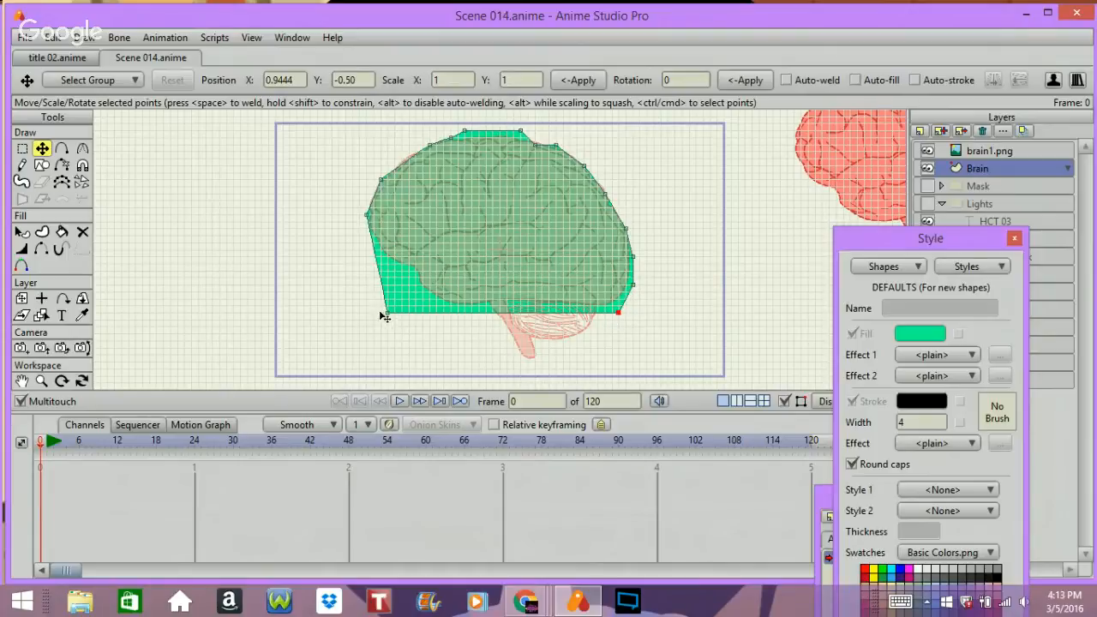
Move the shape's lower-left corner to about X -0.44, Y -0.44 and add two points along the brain's lower-left edge
{"action": "left_click_drag", "start_coordinate": [390, 319], "coordinate": [447, 308]}
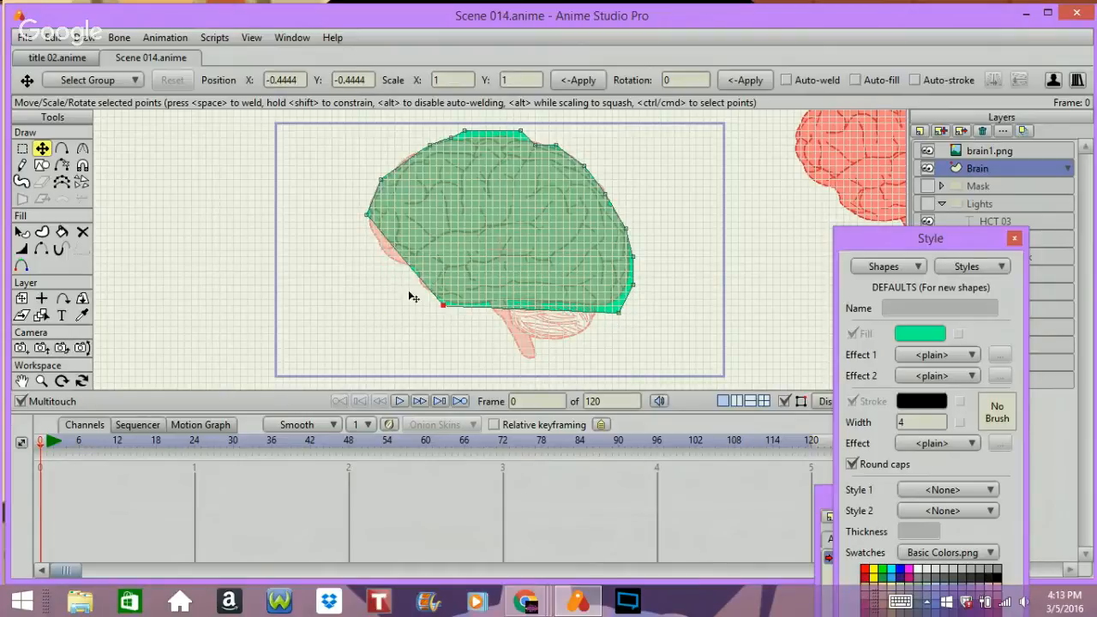
{"action": "left_click", "coordinate": [62, 150]}
{"action": "left_click_drag", "start_coordinate": [393, 250], "coordinate": [408, 272]}
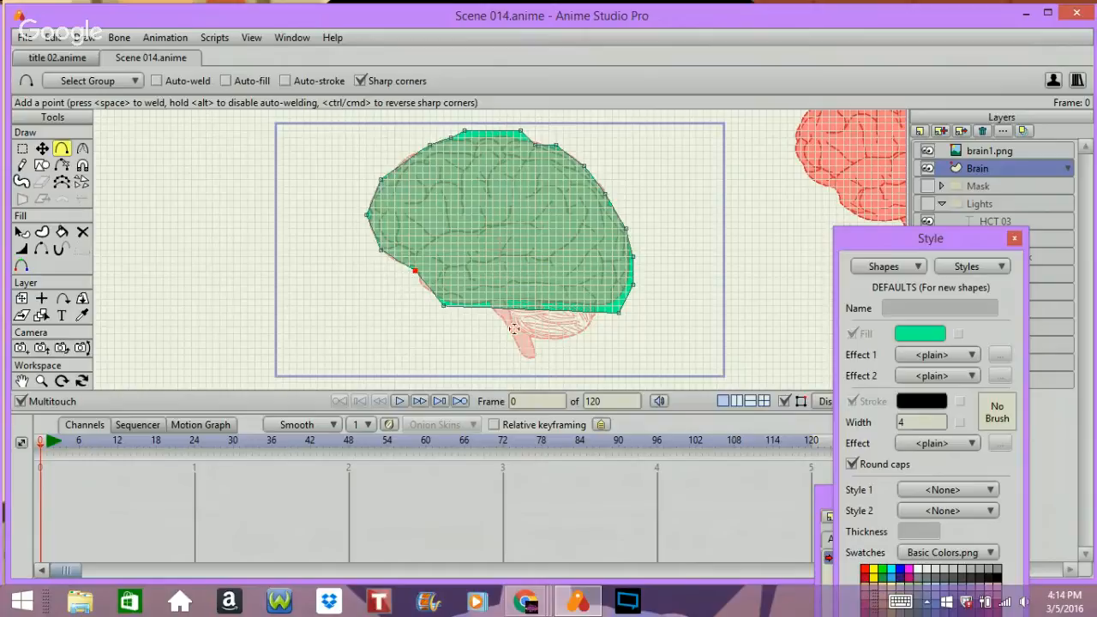
Add points outlining the brain stem and cerebellum, and move the shape's lower-right corner to about X 1, Y -0.39
{"action": "left_click_drag", "start_coordinate": [551, 305], "coordinate": [486, 311]}
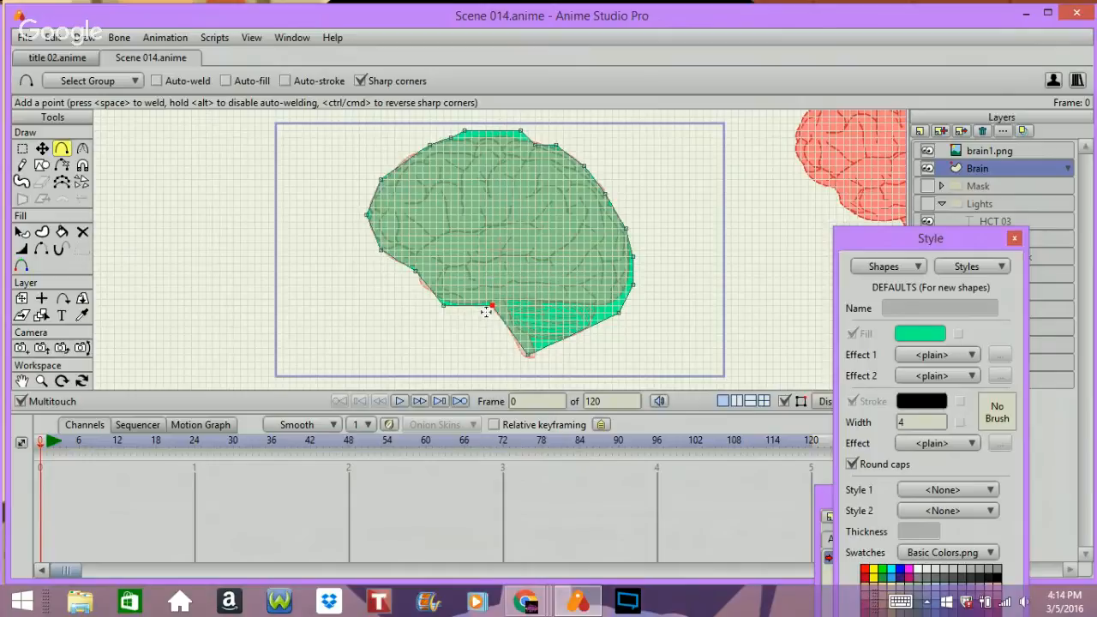
{"action": "left_click_drag", "start_coordinate": [549, 346], "coordinate": [545, 346]}
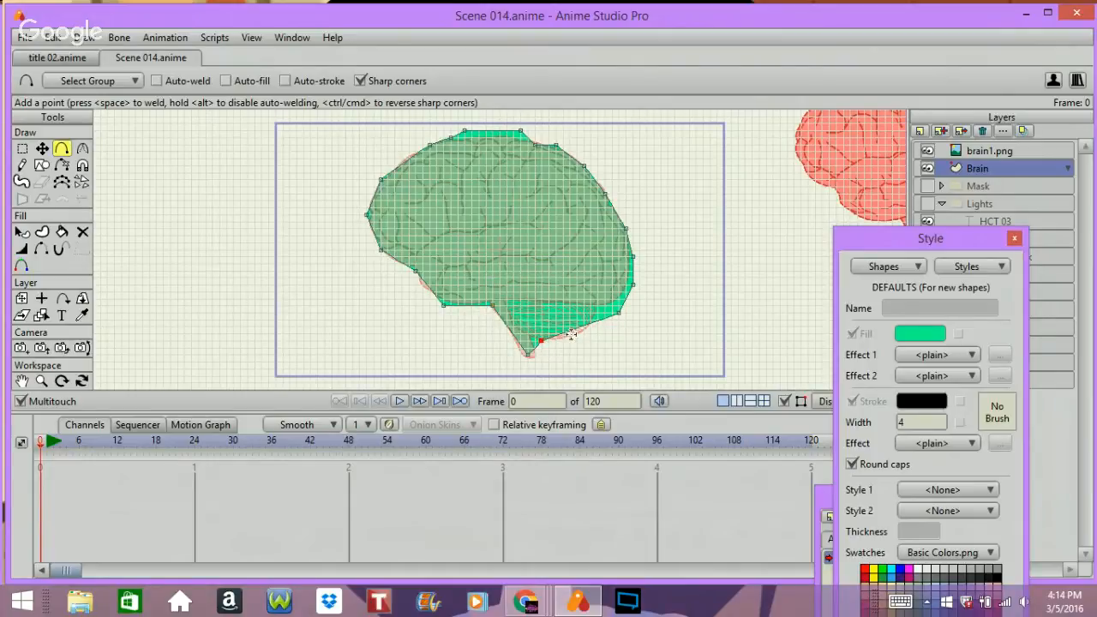
{"action": "left_click_drag", "start_coordinate": [579, 334], "coordinate": [596, 307]}
{"action": "left_click", "coordinate": [596, 311]}
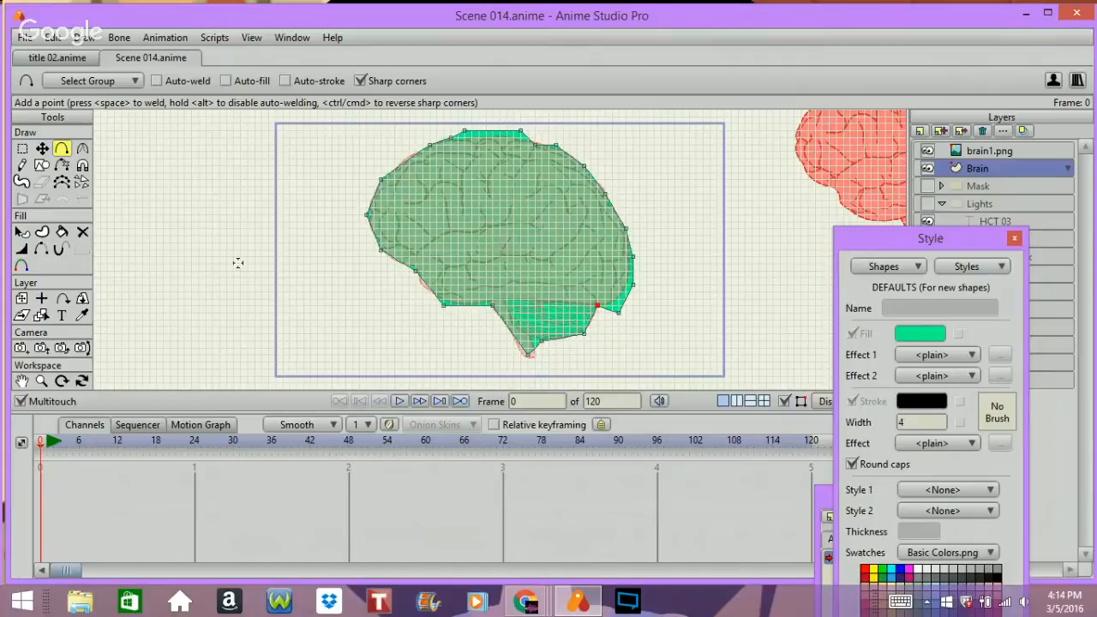
{"action": "left_click", "coordinate": [42, 148]}
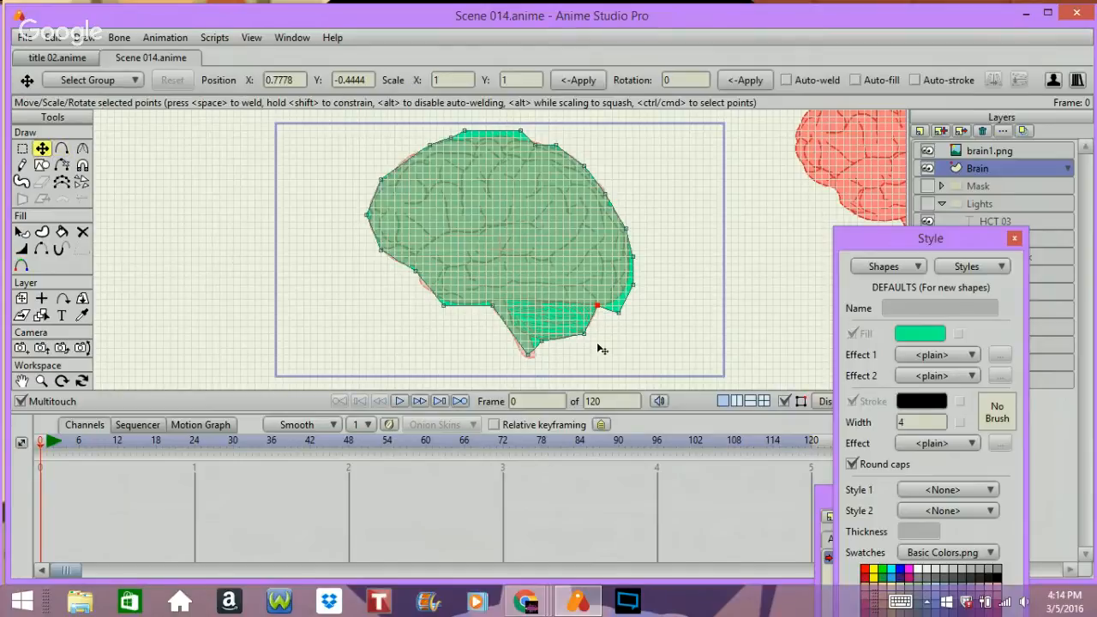
{"action": "left_click_drag", "start_coordinate": [615, 315], "coordinate": [621, 304]}
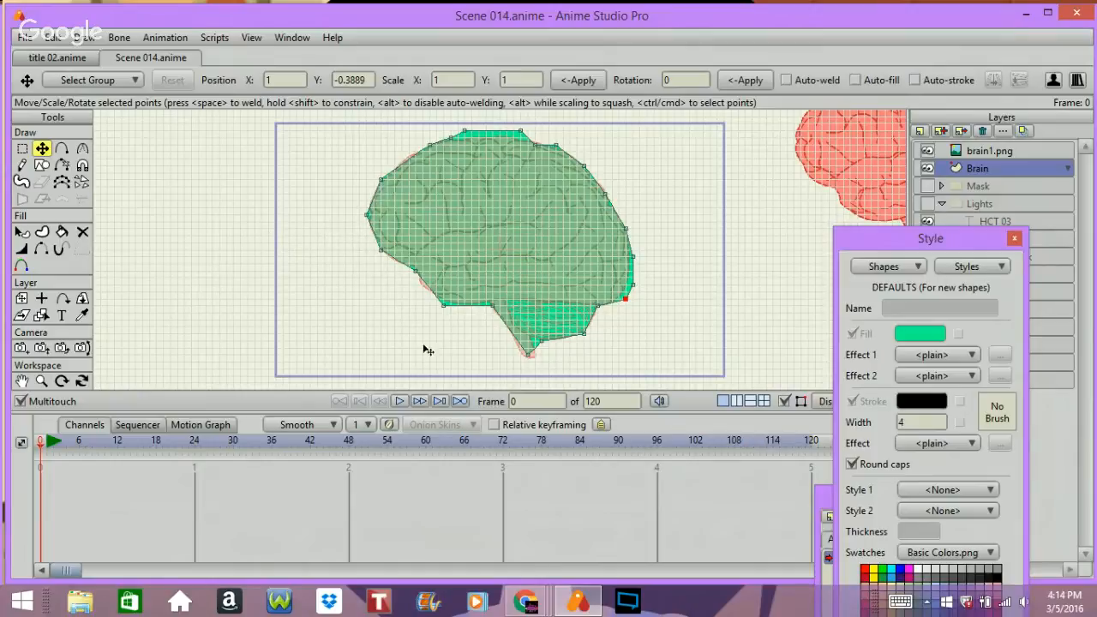
Move the brain stem's tip to about X 0.22, Y -0.83 and add two points that square off and widen the stem's end
{"action": "left_click", "coordinate": [22, 149]}
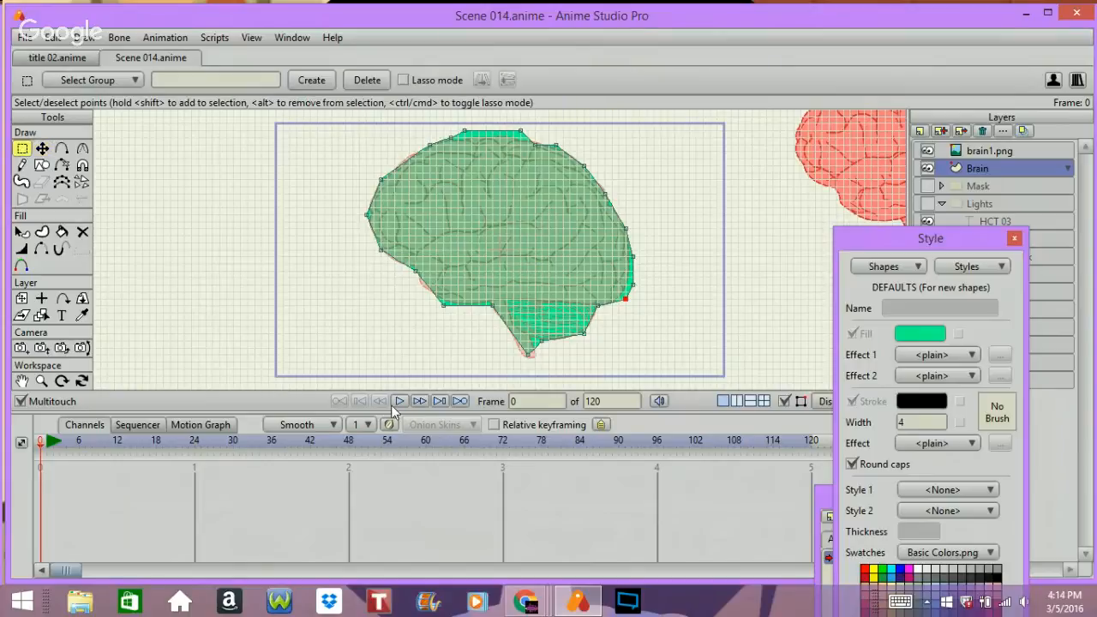
{"action": "left_click", "coordinate": [525, 354]}
{"action": "left_click", "coordinate": [49, 154]}
{"action": "left_click_drag", "start_coordinate": [524, 354], "coordinate": [525, 363]}
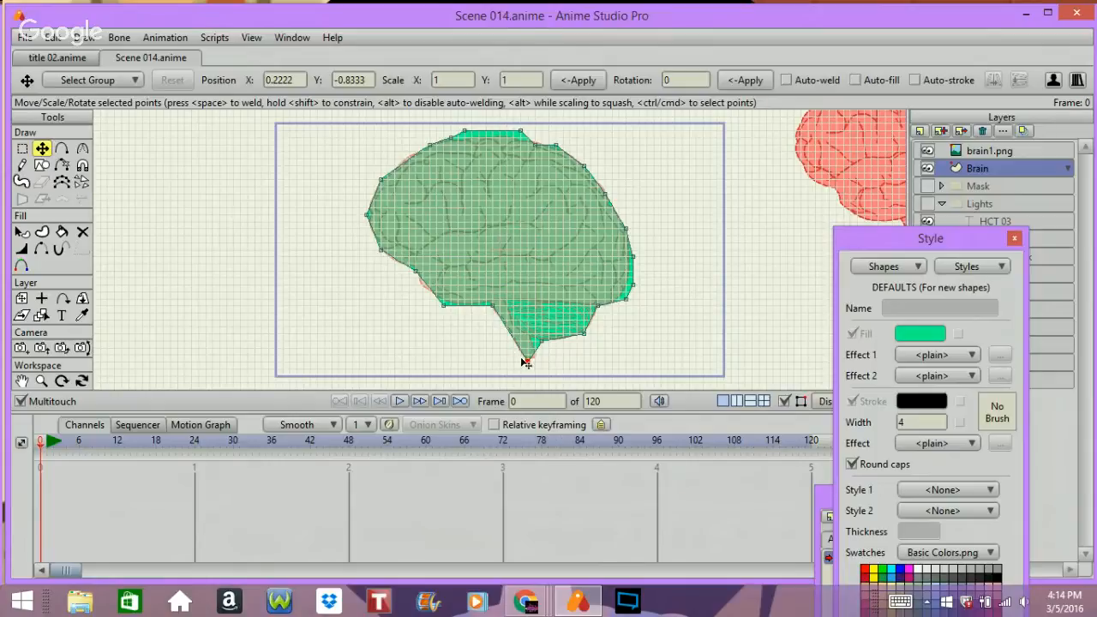
{"action": "left_click", "coordinate": [62, 150]}
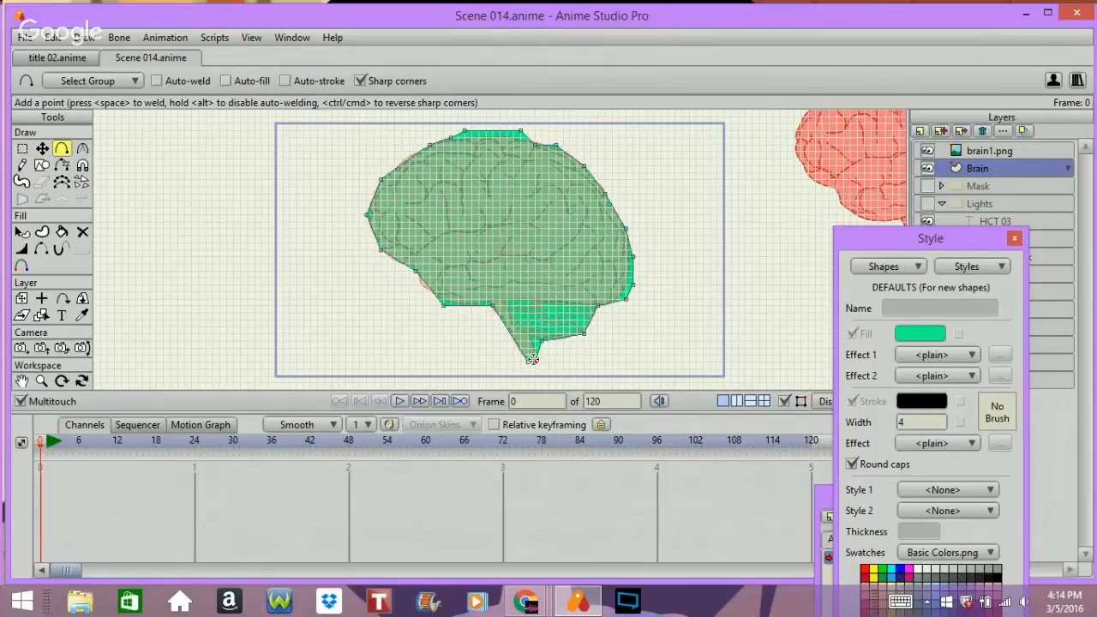
{"action": "left_click", "coordinate": [532, 360]}
{"action": "left_click", "coordinate": [532, 341]}
Tighten the lower-right points against the traced brain, moving the lowest one to about X 0.94, Y -0.39
{"action": "left_click", "coordinate": [42, 148]}
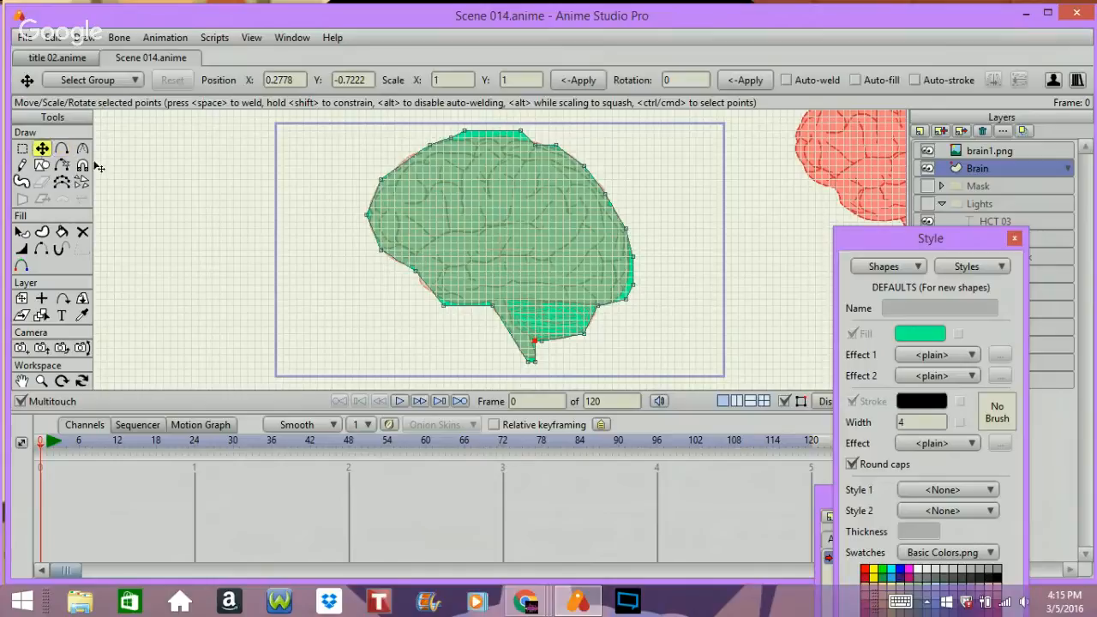
{"action": "left_click_drag", "start_coordinate": [630, 288], "coordinate": [619, 301]}
{"action": "left_click", "coordinate": [624, 300]}
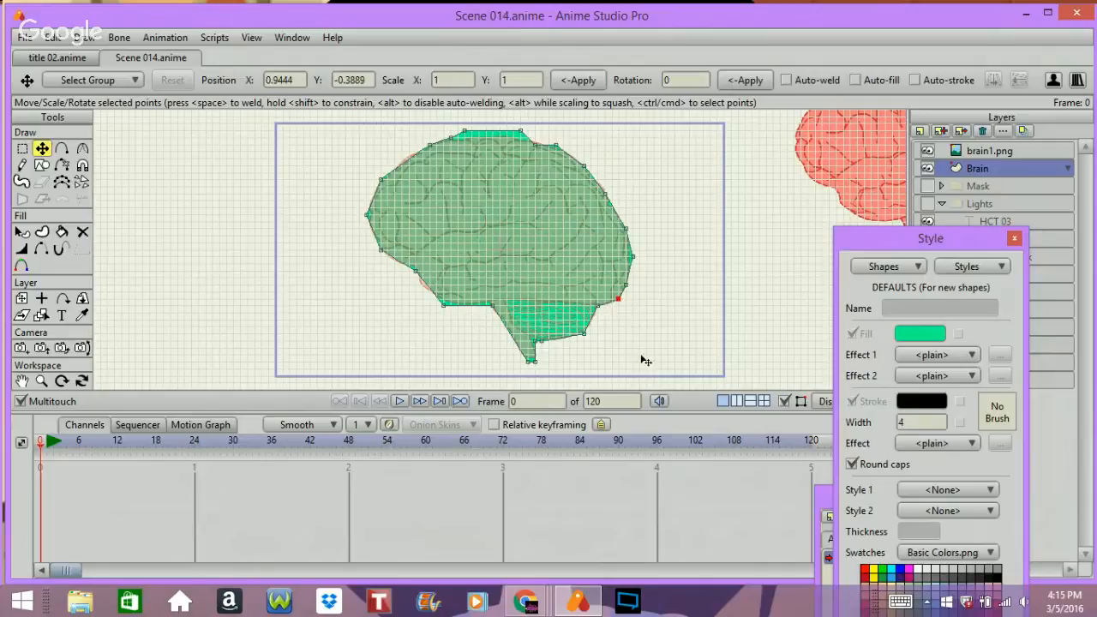
{"action": "left_click", "coordinate": [632, 258]}
Add a new vector layer above the Brain layer and set the default fill colour to dark green 0B7547
{"action": "left_click", "coordinate": [921, 132]}
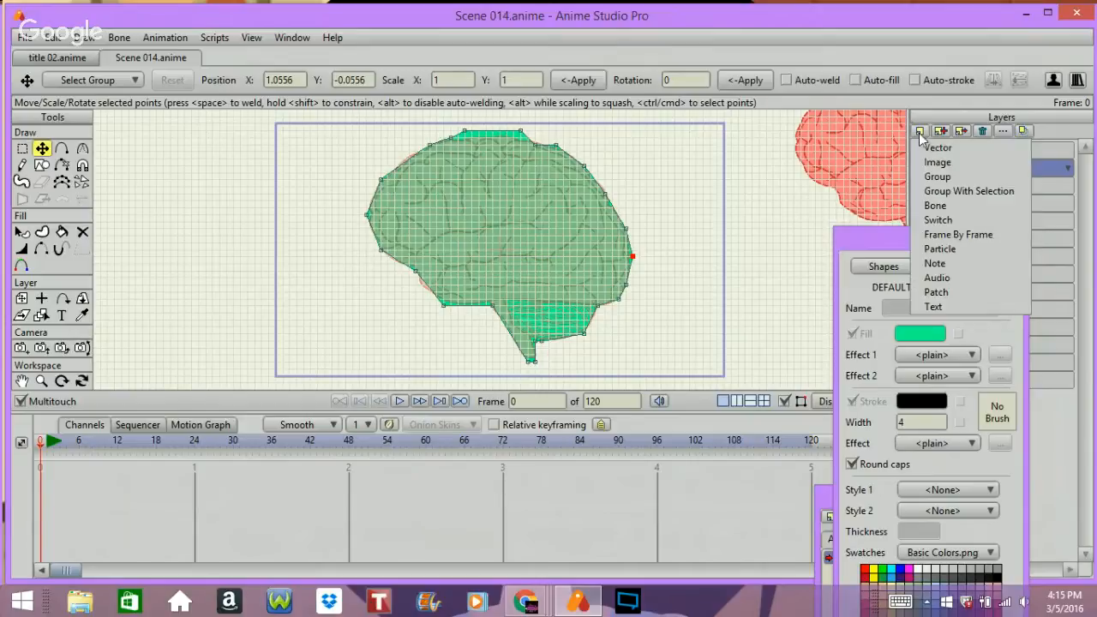
{"action": "left_click", "coordinate": [934, 148]}
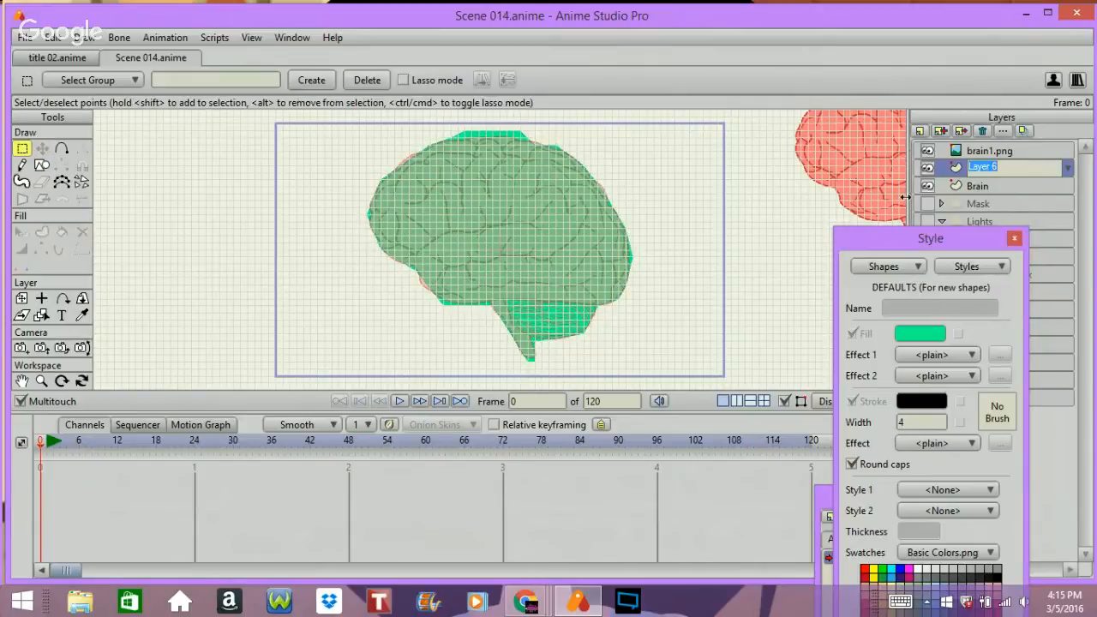
{"action": "left_click", "coordinate": [911, 342]}
{"action": "mouse_move", "coordinate": [613, 334]}
{"action": "left_mouse_down"}
{"action": "mouse_move", "coordinate": [620, 386]}
{"action": "mouse_move", "coordinate": [613, 378]}
{"action": "mouse_move", "coordinate": [659, 375]}
{"action": "mouse_move", "coordinate": [754, 391]}
{"action": "left_mouse_up"}
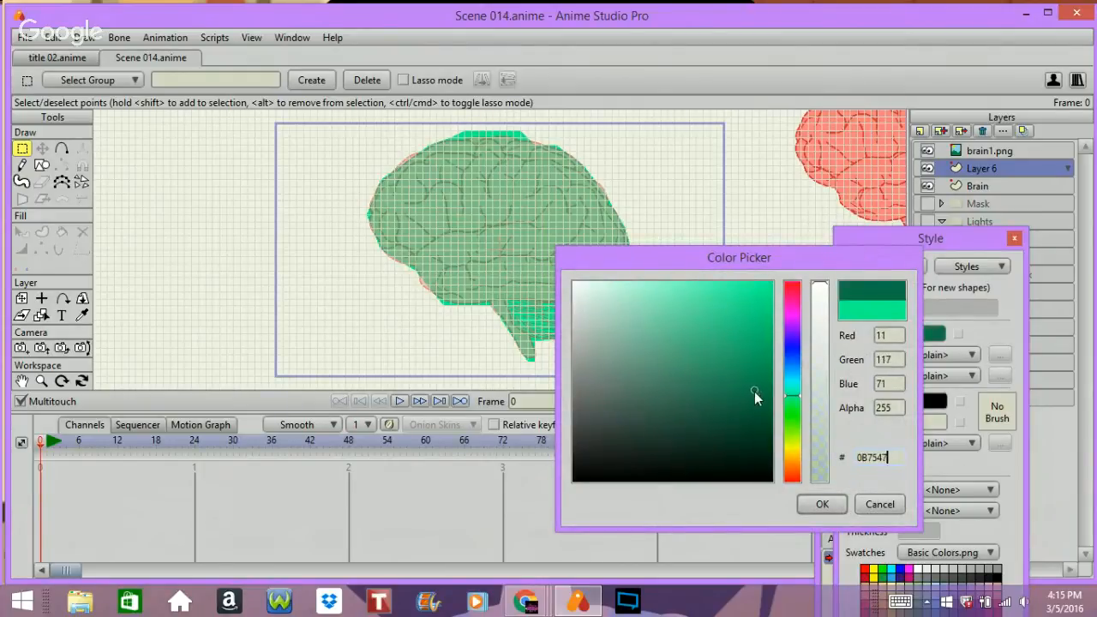
{"action": "left_click", "coordinate": [822, 504]}
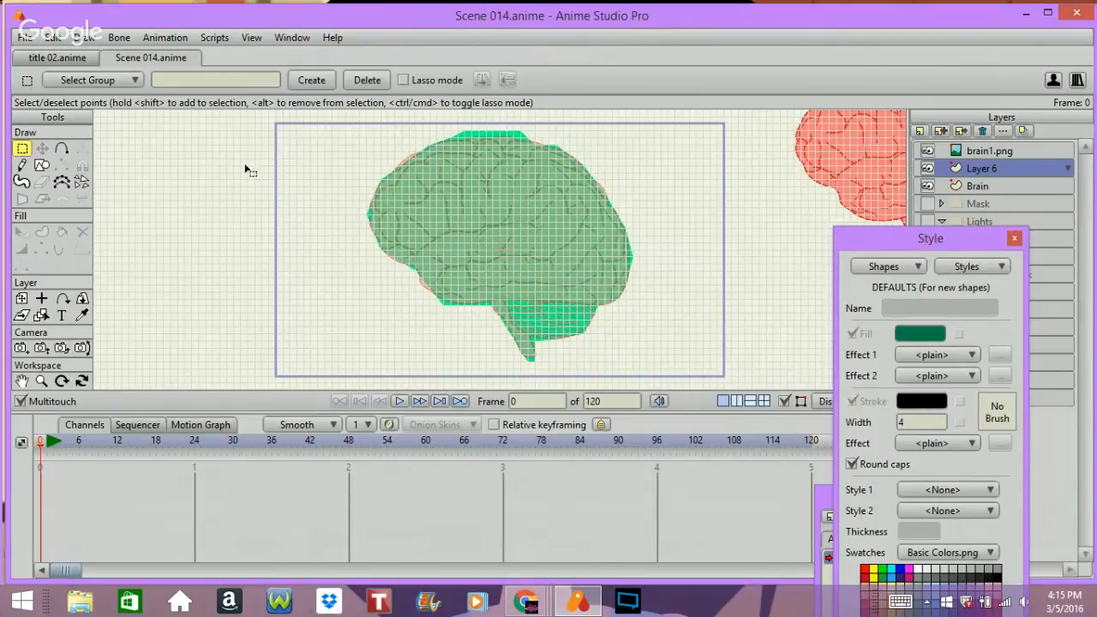
Rename the new vector layer as Detail
{"action": "double_click", "coordinate": [955, 170]}
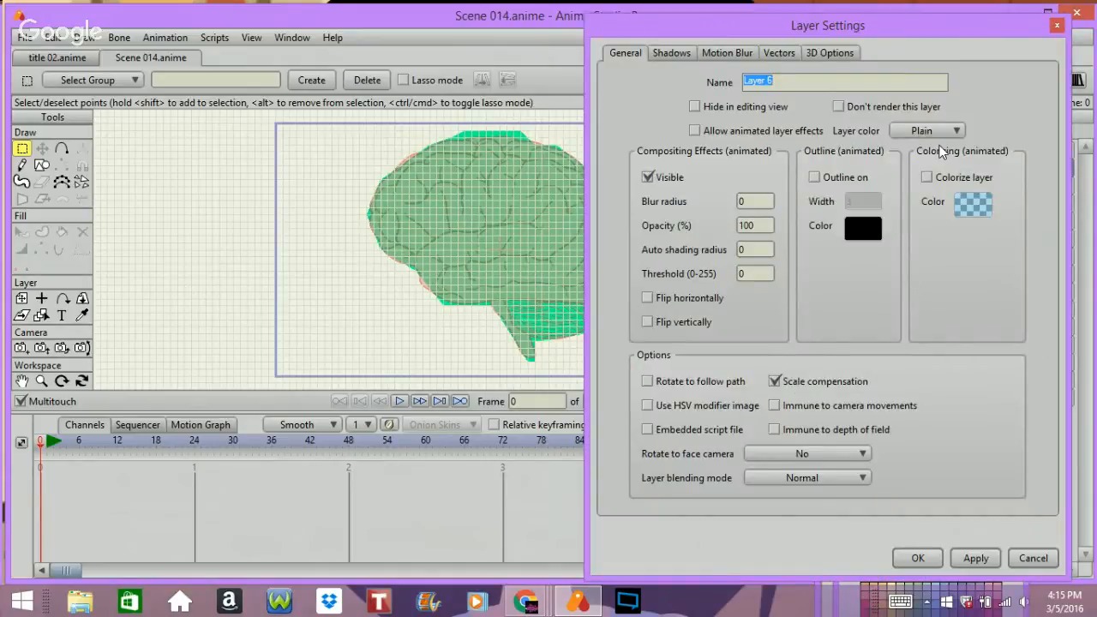
{"action": "type", "text": "Detail"}
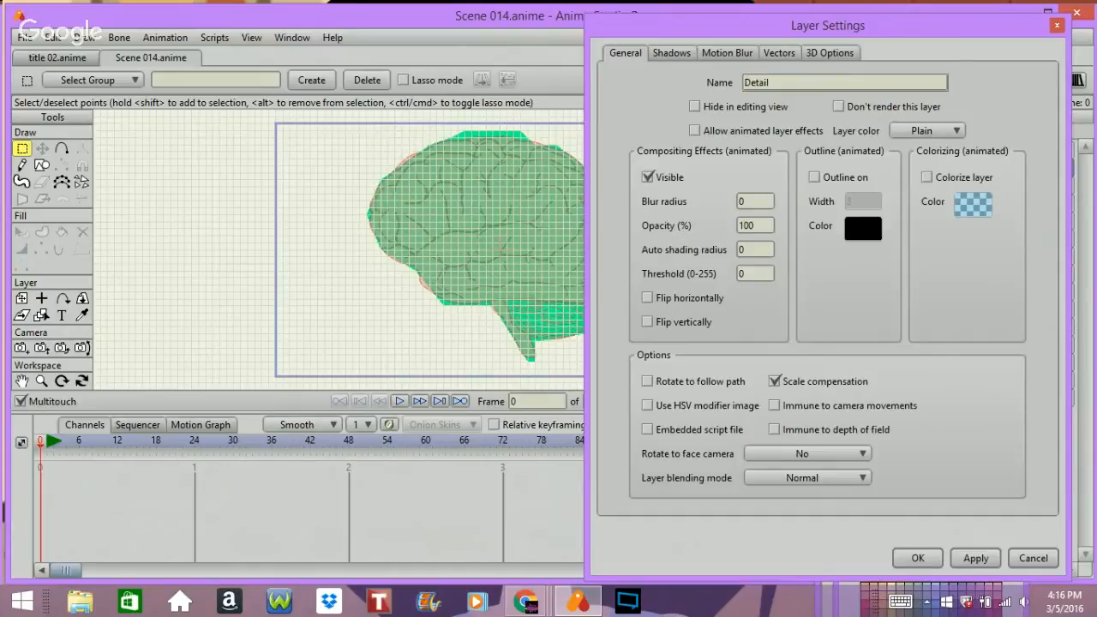
{"action": "key", "text": "Return"}
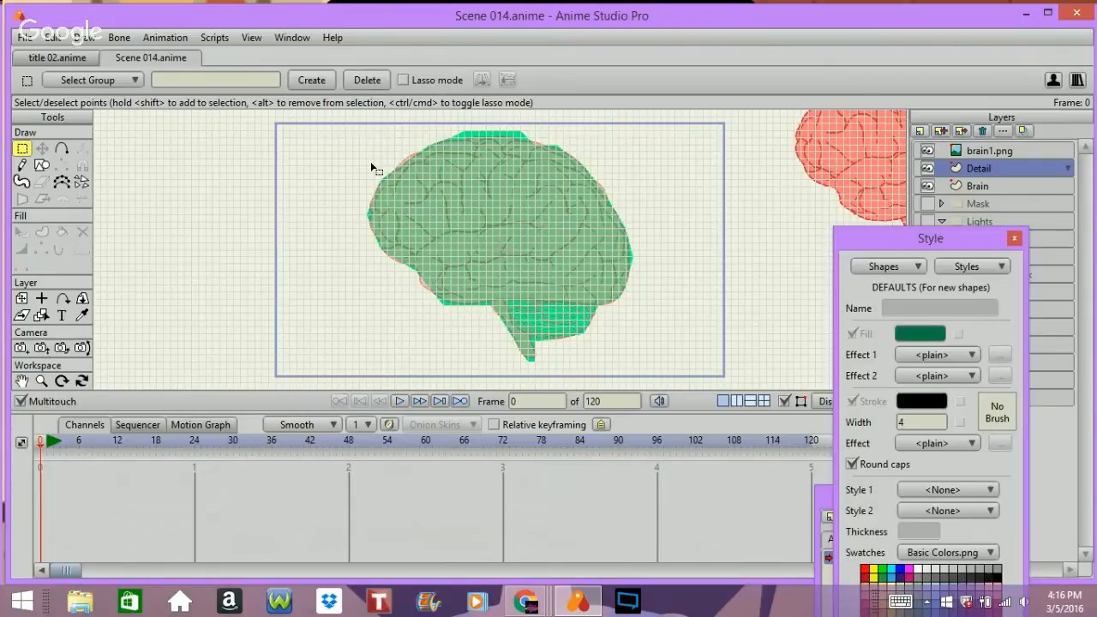
Draw a T-shaped set of connected lines over the brain's right half on the Detail layer with the Add Point tool
{"action": "left_click", "coordinate": [977, 187]}
{"action": "scroll", "coordinate": [980, 192], "scroll_direction": "up", "scroll_amount": 1}
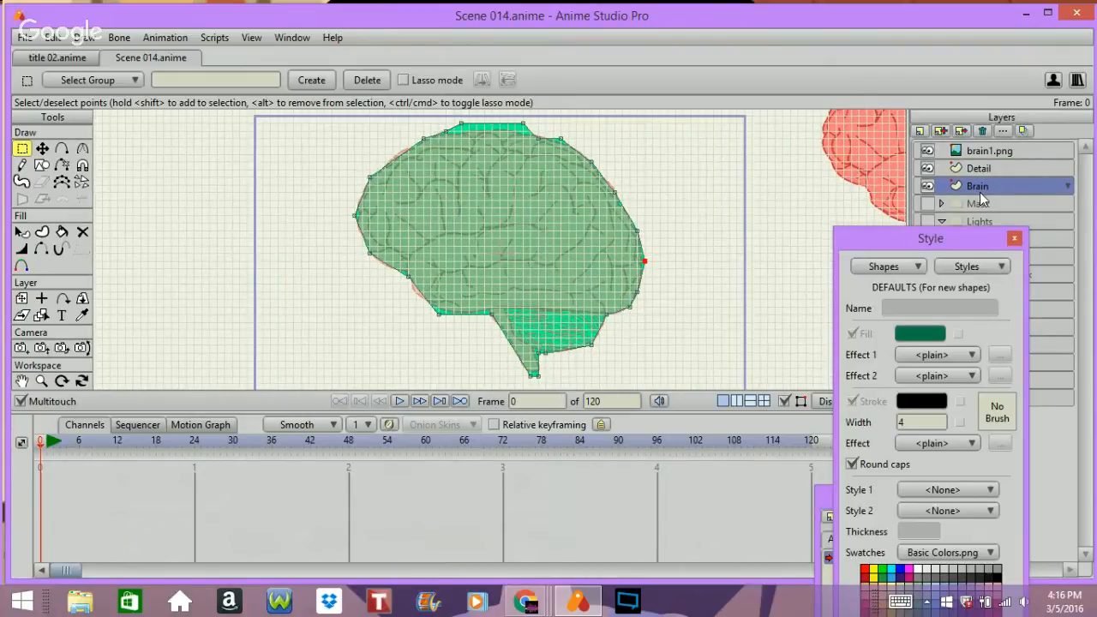
{"action": "left_click", "coordinate": [979, 167]}
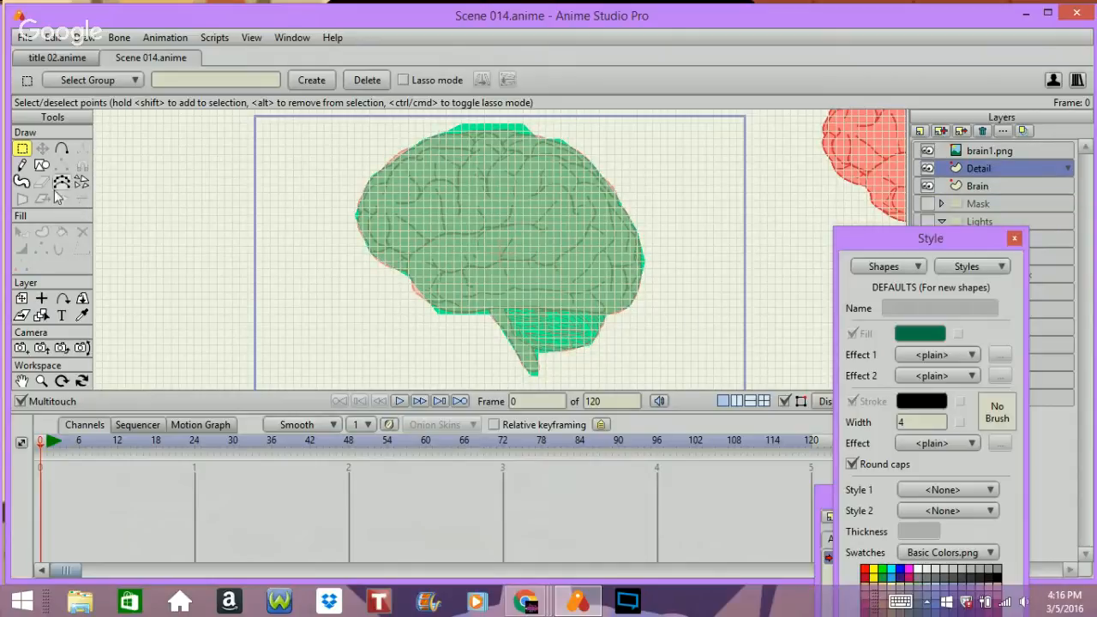
{"action": "left_click", "coordinate": [62, 149]}
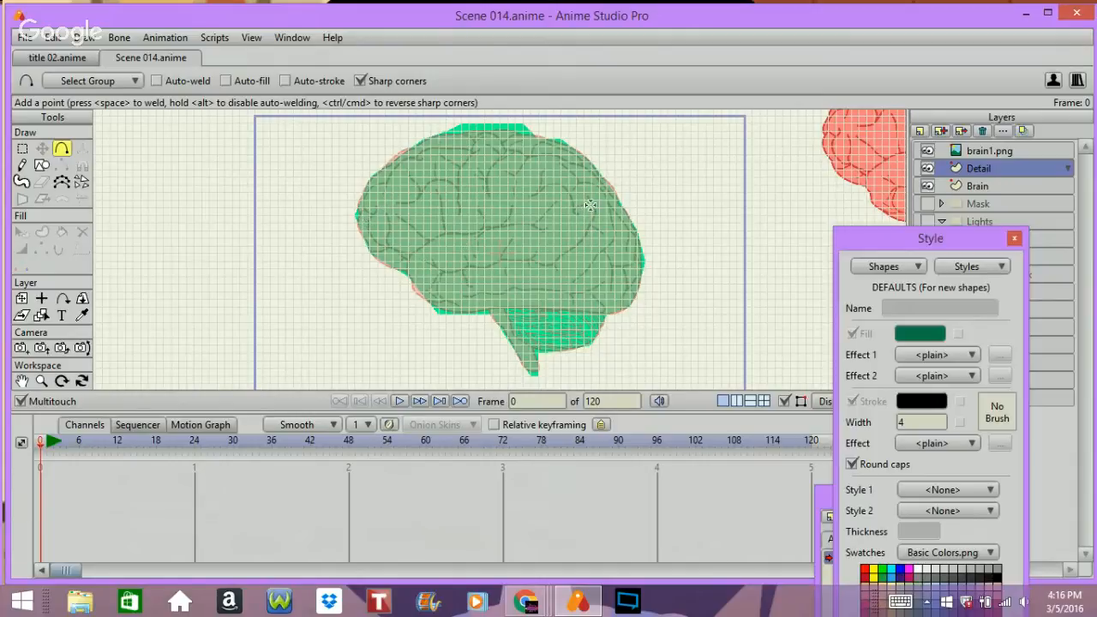
{"action": "left_click_drag", "start_coordinate": [591, 207], "coordinate": [591, 268]}
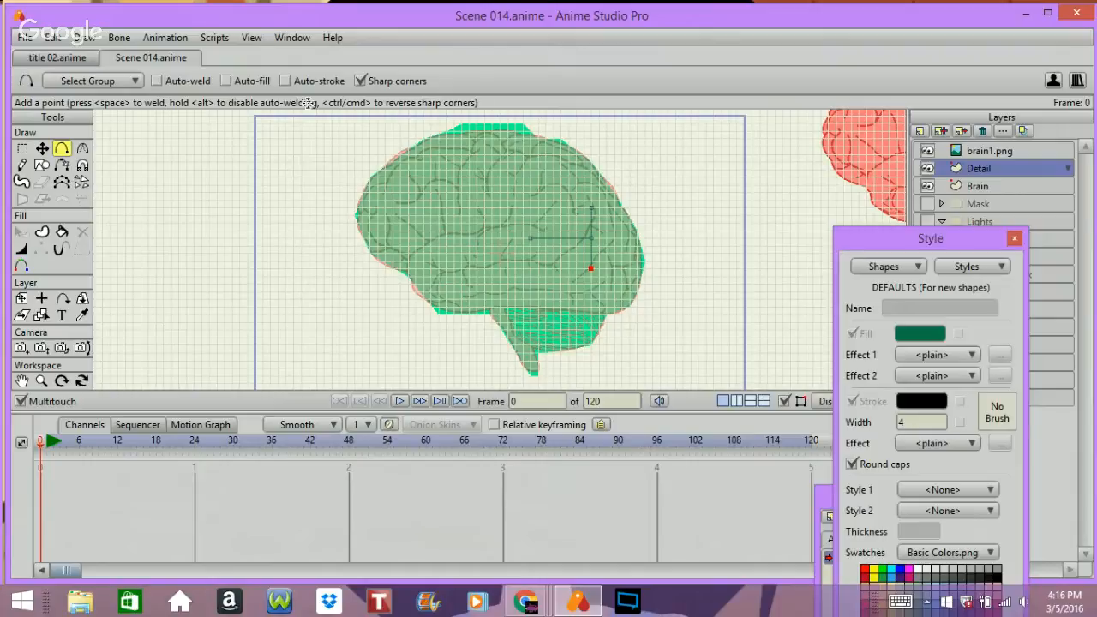
Give the T-shaped lines a dark green 0A5E10 stroke of width 4 and preview the rendered frame
{"action": "key", "text": "ctrl+a"}
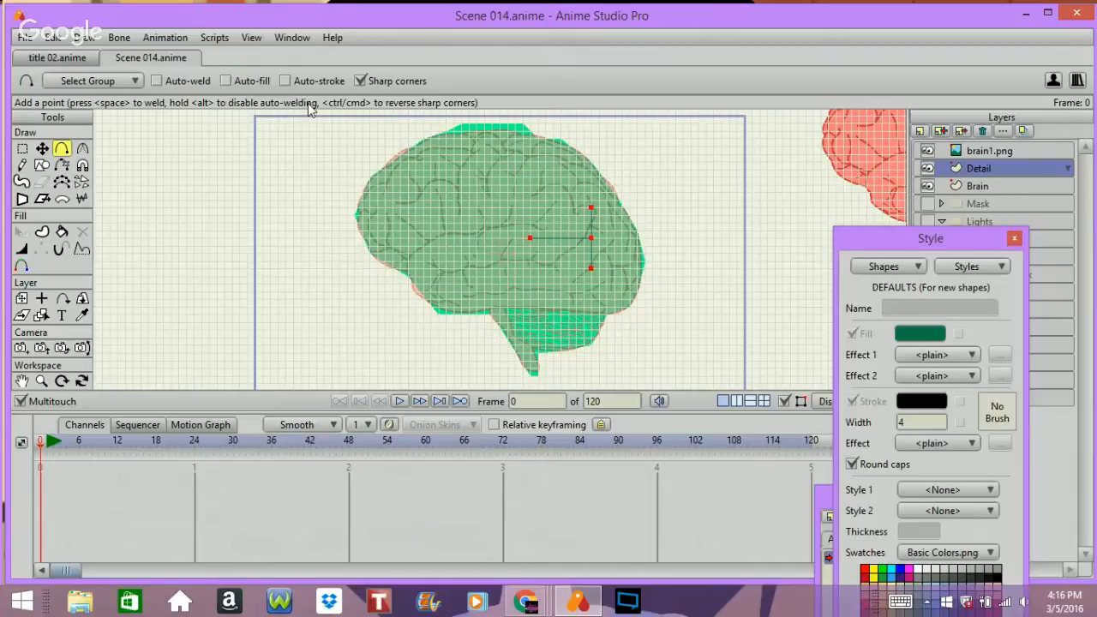
{"action": "left_click", "coordinate": [925, 403]}
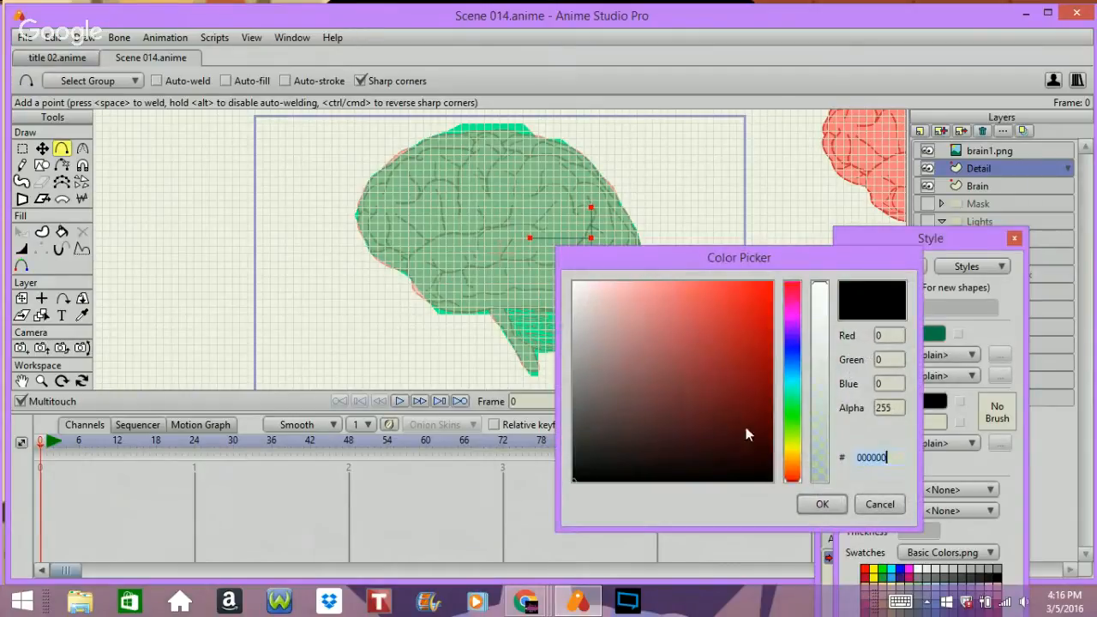
{"action": "left_click", "coordinate": [784, 411]}
{"action": "left_click", "coordinate": [751, 407]}
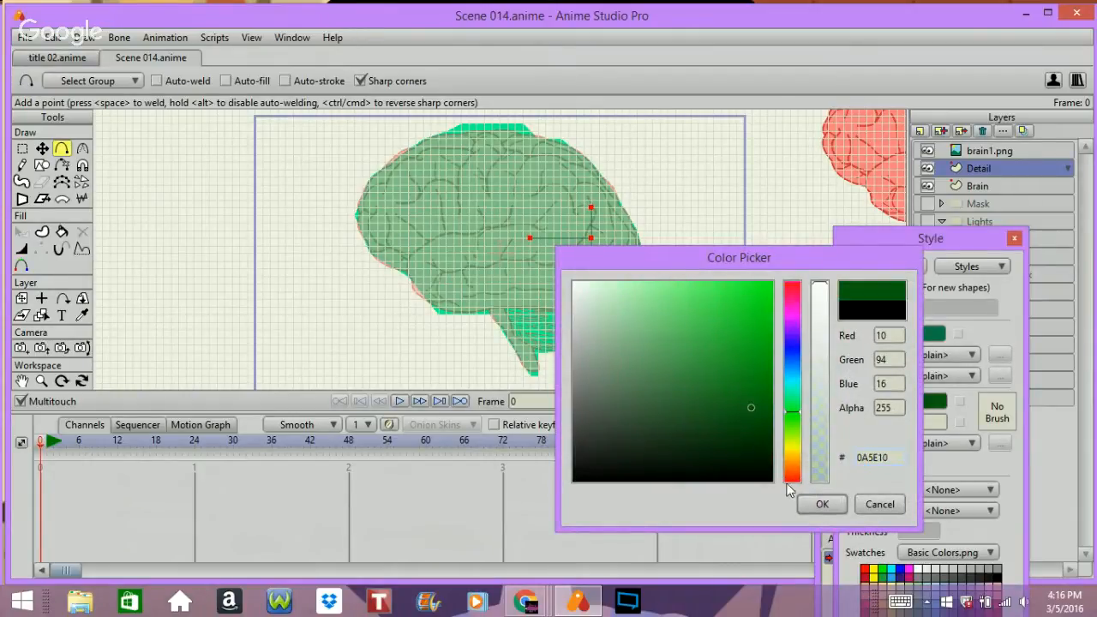
{"action": "left_click", "coordinate": [816, 505]}
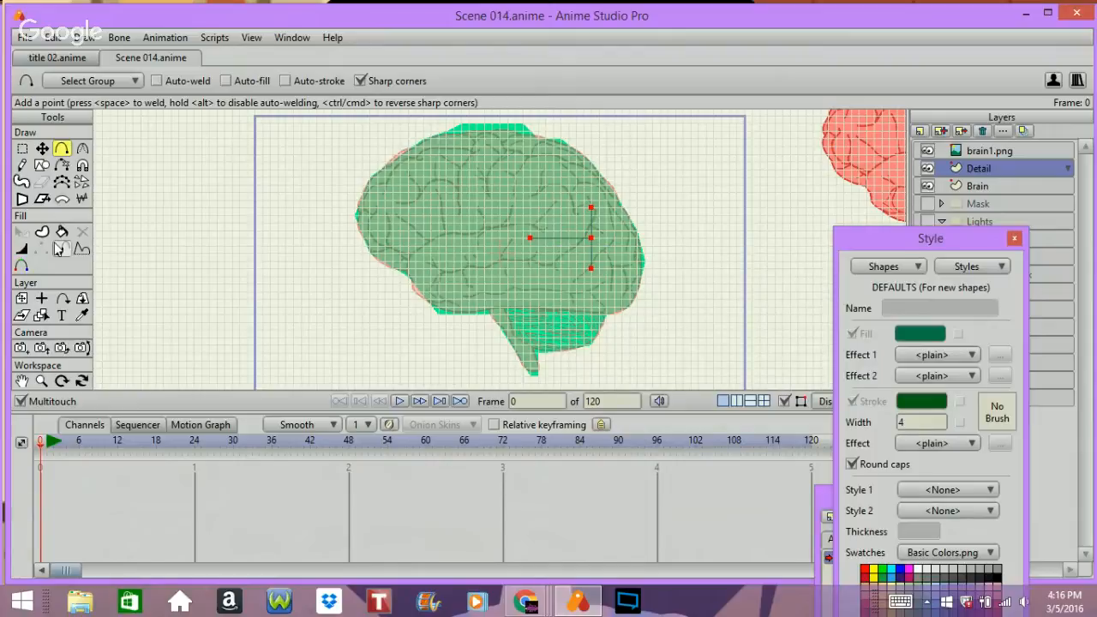
{"action": "key", "text": "u"}
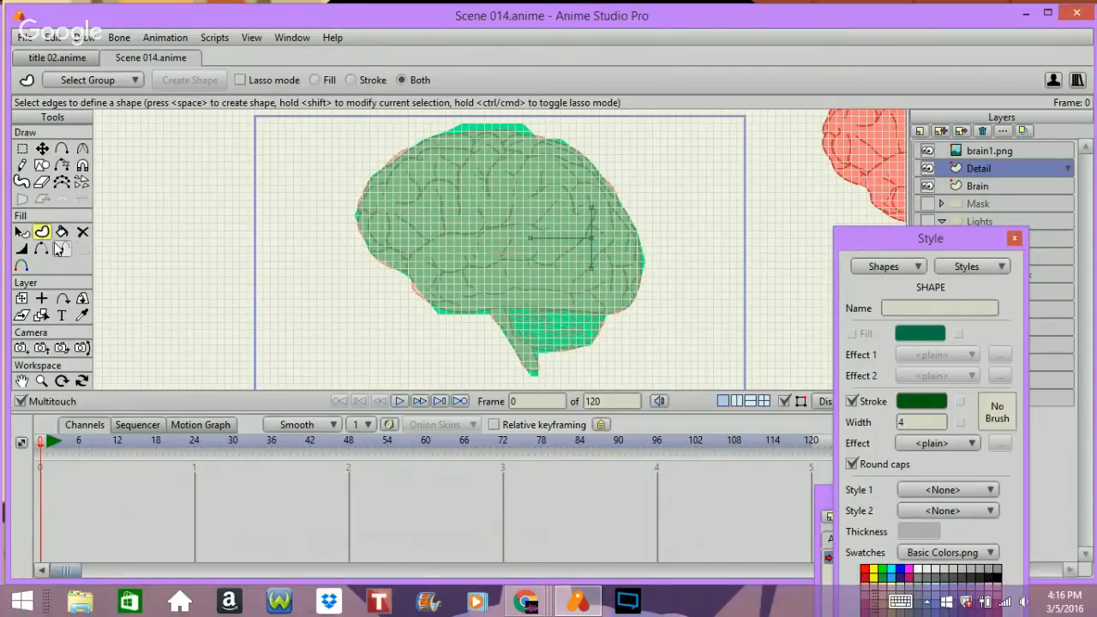
{"action": "key", "text": "ctrl+r"}
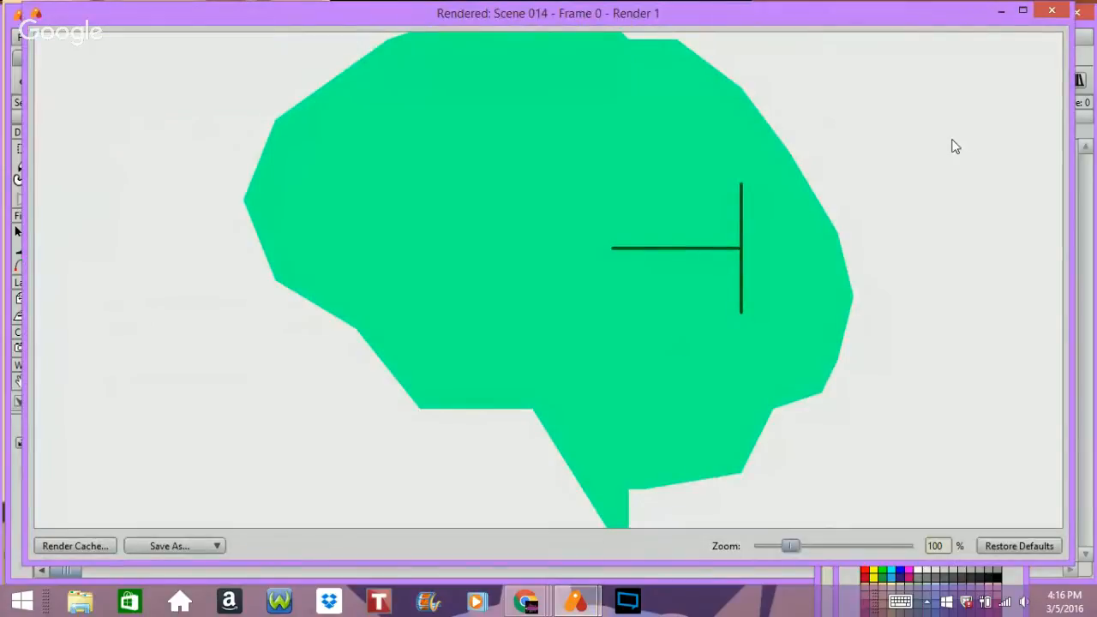
{"action": "left_click", "coordinate": [1056, 14]}
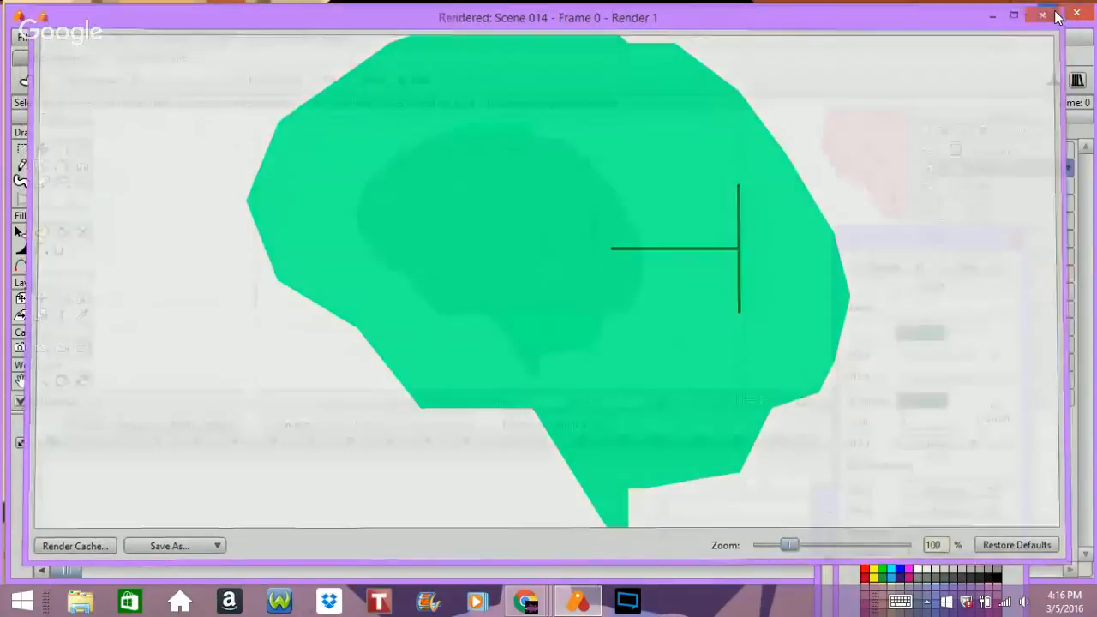
Select all points of the T-shaped lines and move them right to about X 0.61, Y 0.11
{"action": "key", "text": "g"}
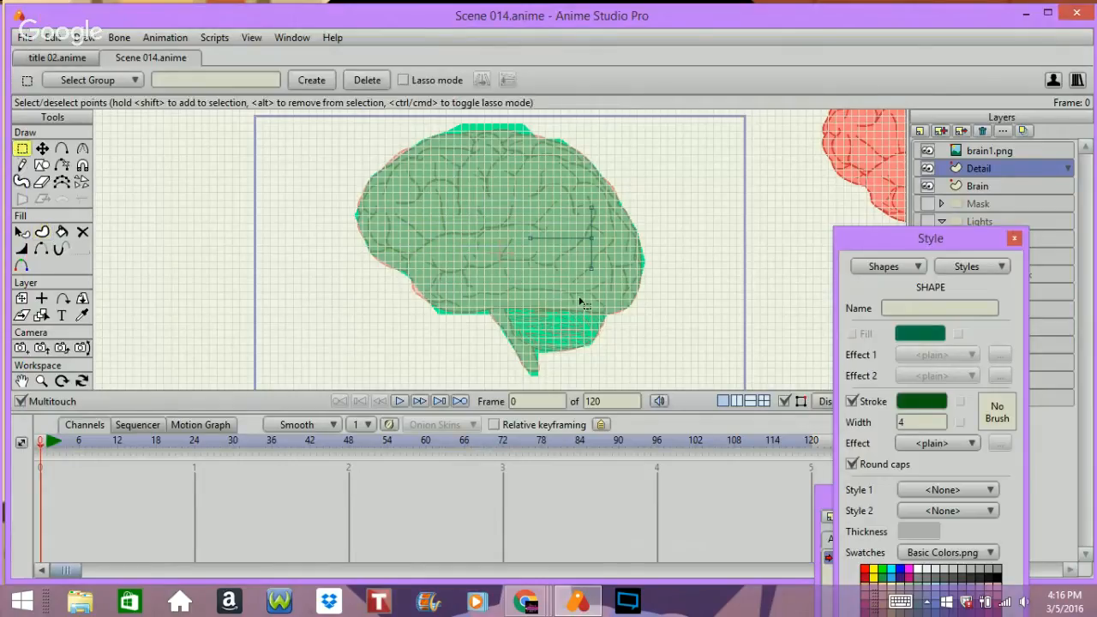
{"action": "left_click_drag", "start_coordinate": [531, 193], "coordinate": [619, 276]}
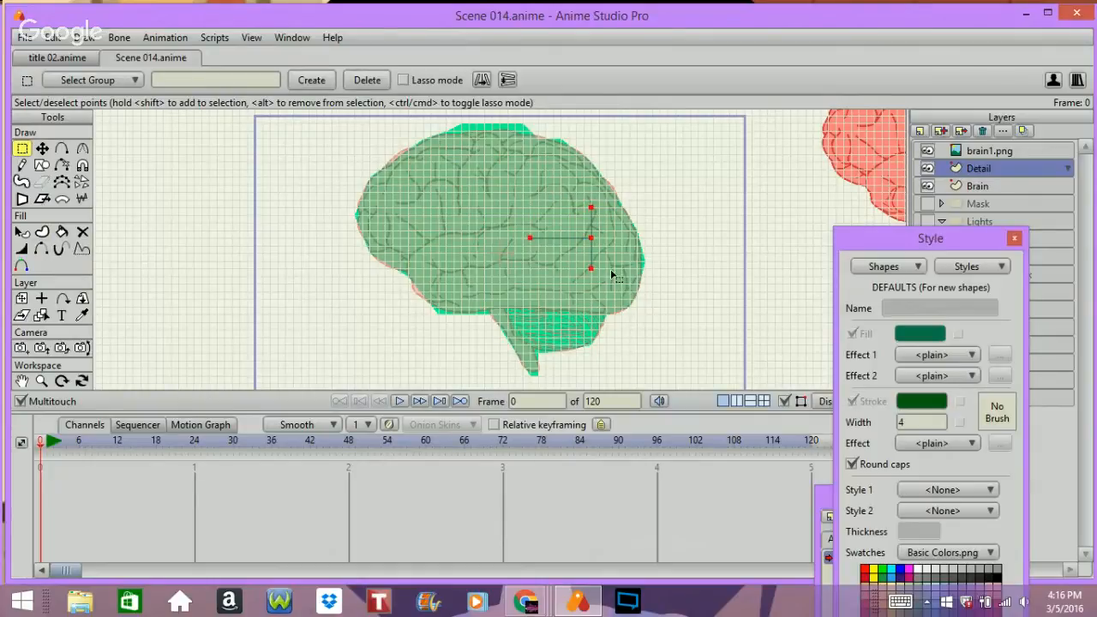
{"action": "left_click", "coordinate": [41, 150]}
{"action": "left_click_drag", "start_coordinate": [250, 288], "coordinate": [276, 294]}
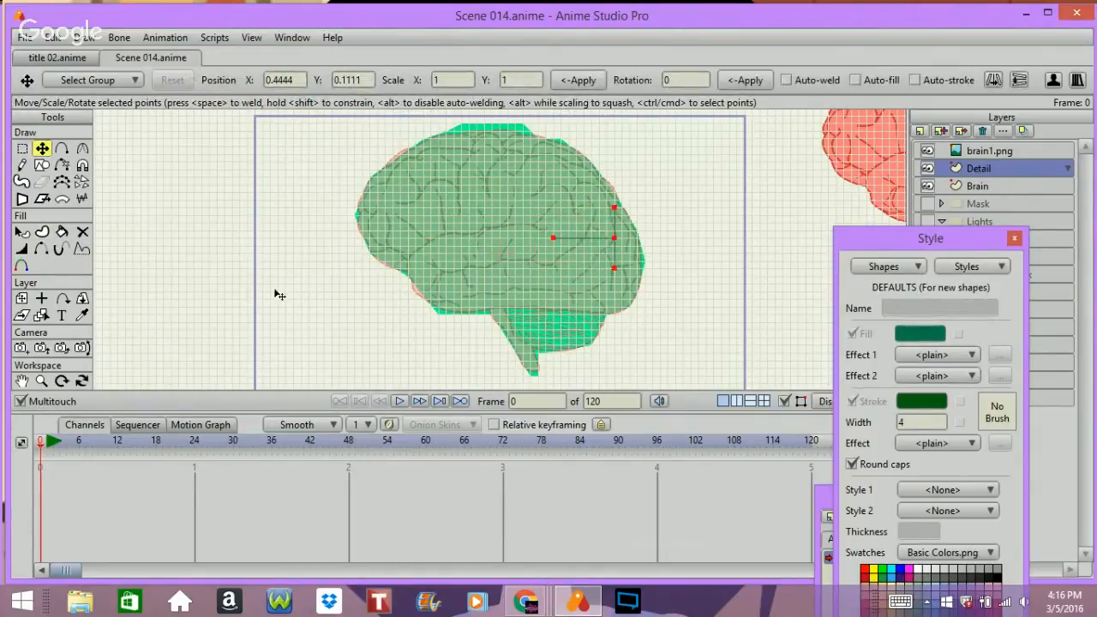
{"action": "left_click", "coordinate": [41, 166]}
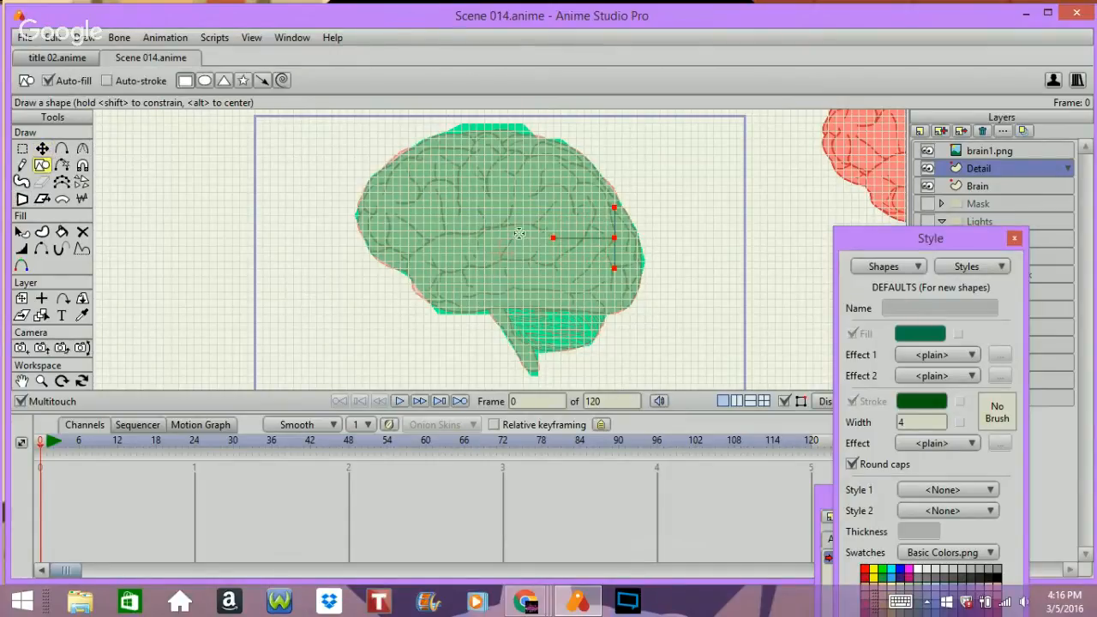
{"action": "left_click_drag", "start_coordinate": [538, 249], "coordinate": [484, 249]}
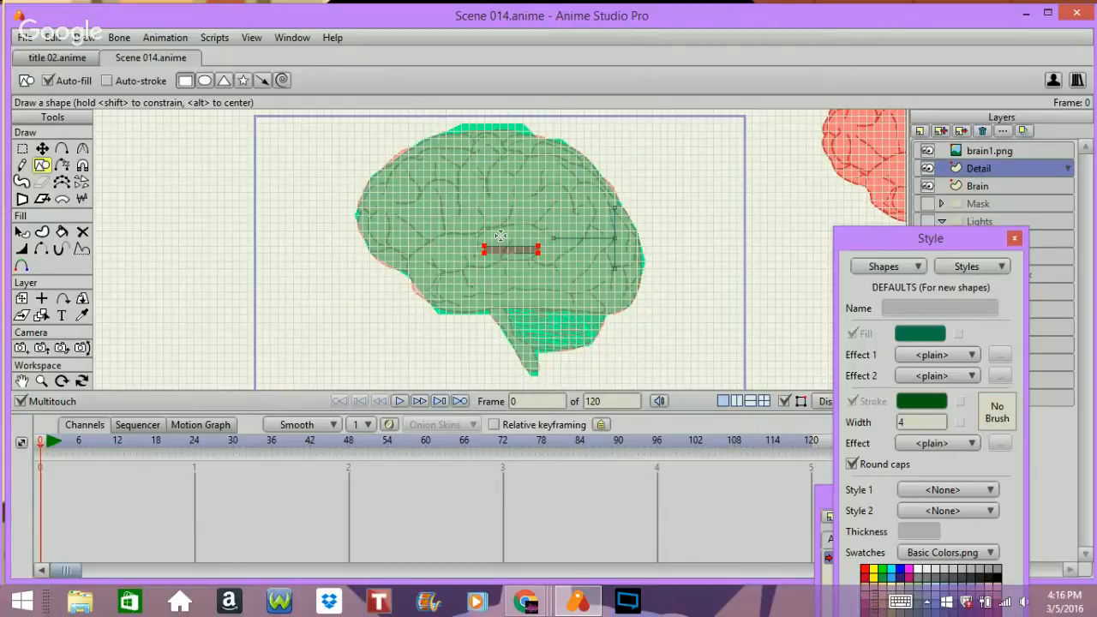
{"action": "key", "text": "ctrl+z"}
Place a duplicate of the T-shaped lines to the left of the original at the same height
{"action": "key", "text": "t"}
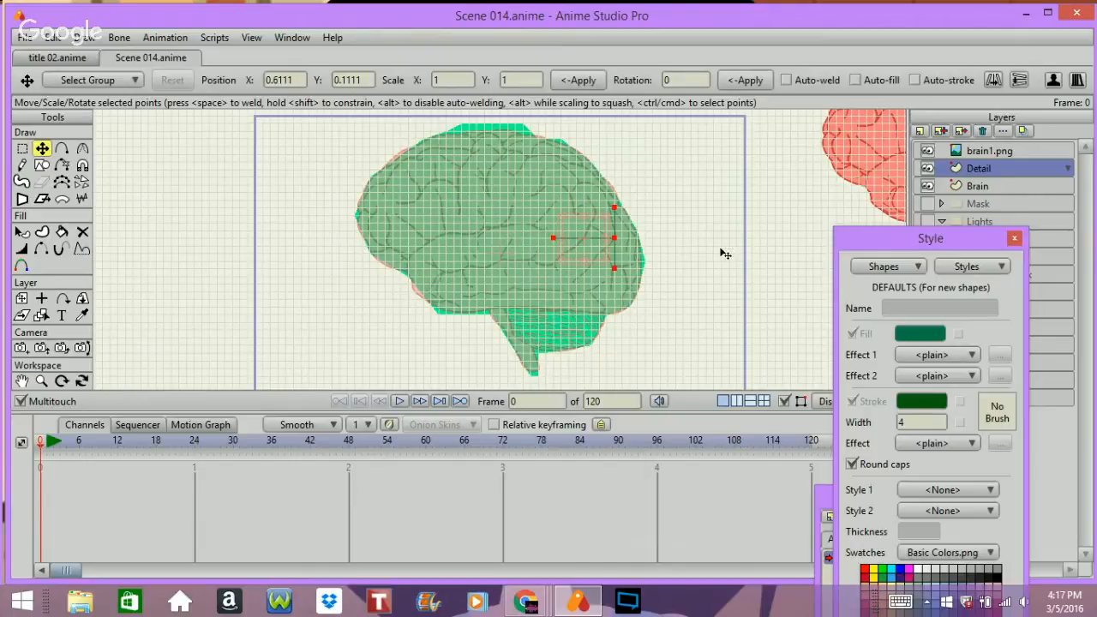
{"action": "left_click_drag", "start_coordinate": [724, 254], "coordinate": [649, 265]}
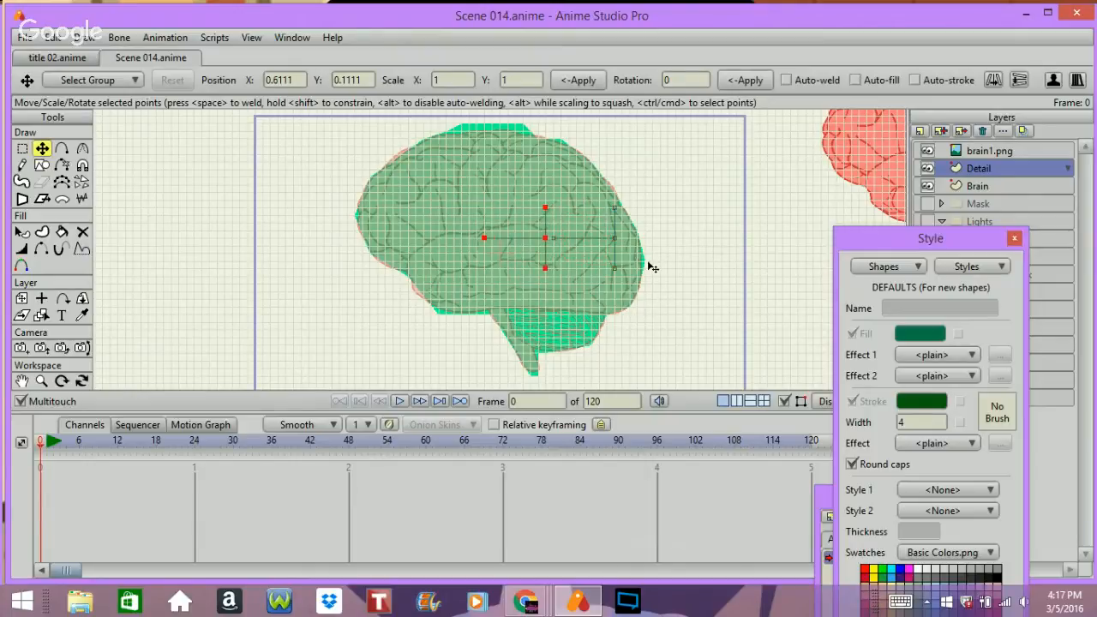
Reshape the copy by slanting its branch ends outward, the lower one to about X 0.5, Y -0.11, and bending its stem downward with an added point
{"action": "left_click", "coordinate": [571, 206]}
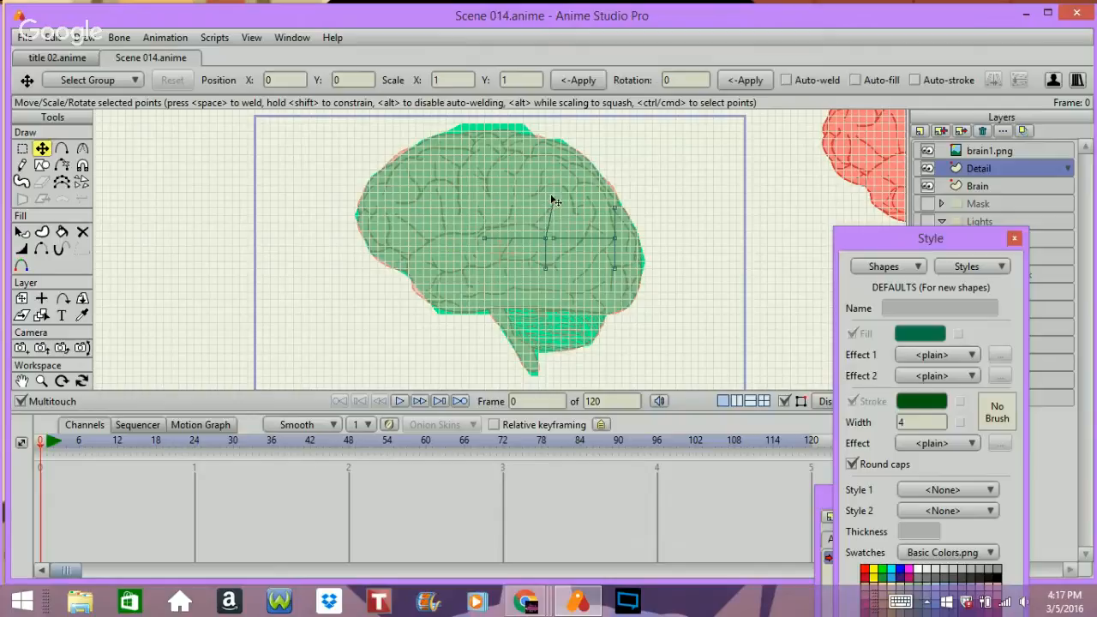
{"action": "left_click_drag", "start_coordinate": [553, 197], "coordinate": [565, 189]}
{"action": "left_click_drag", "start_coordinate": [545, 268], "coordinate": [570, 271]}
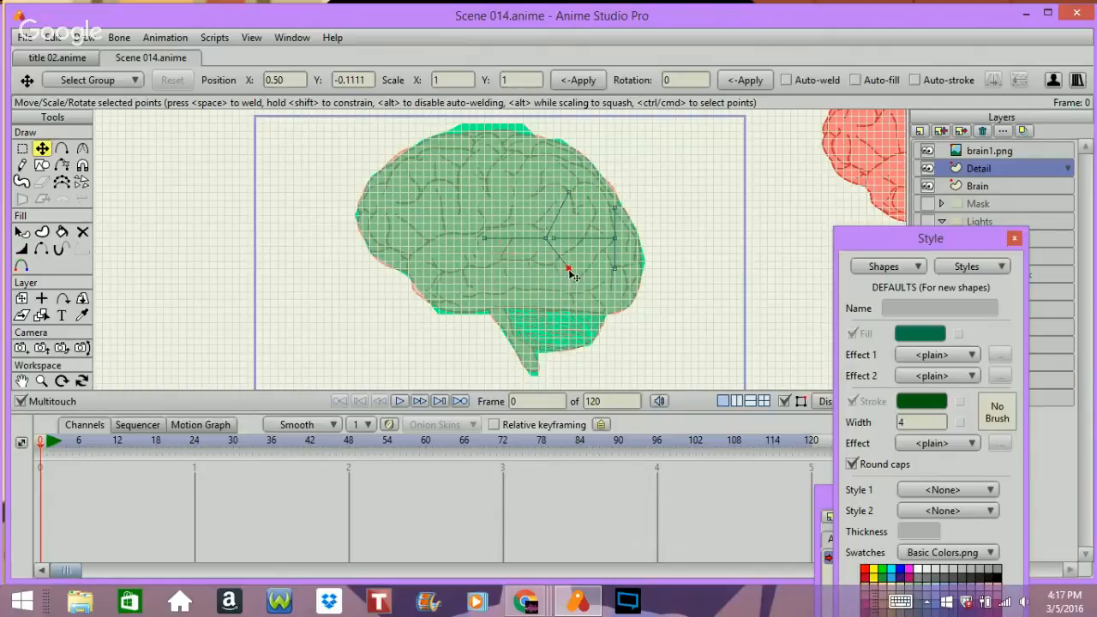
{"action": "left_click", "coordinate": [62, 149]}
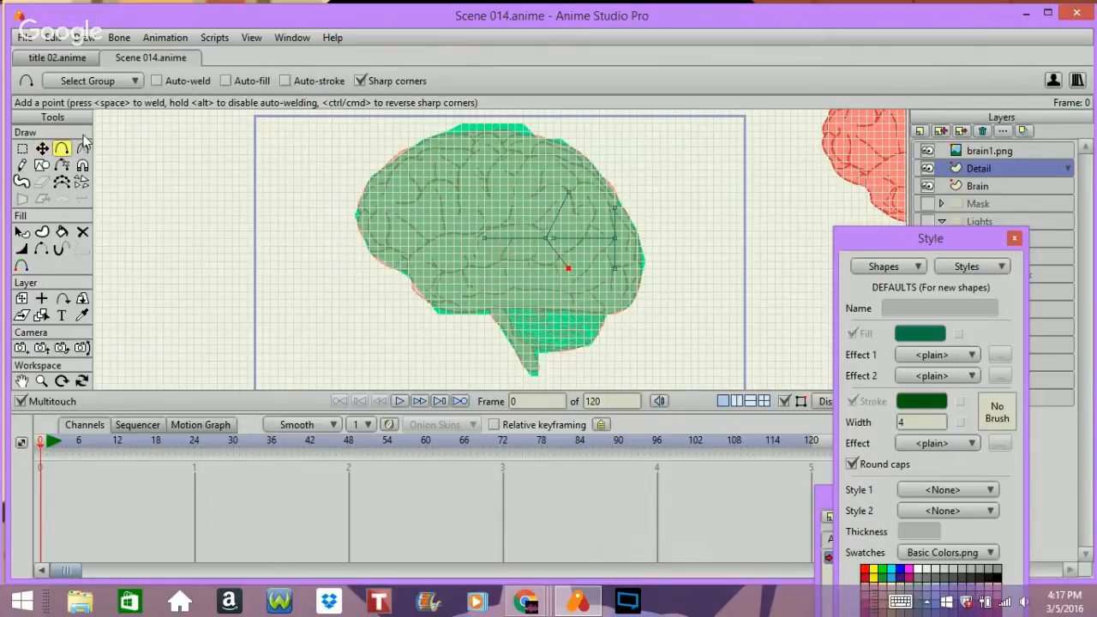
{"action": "left_click_drag", "start_coordinate": [516, 237], "coordinate": [521, 260]}
Duplicate the original T-shaped lines again and place the copy at the brain's upper centre, about X -0.17, Y 0.44
{"action": "left_click", "coordinate": [22, 149]}
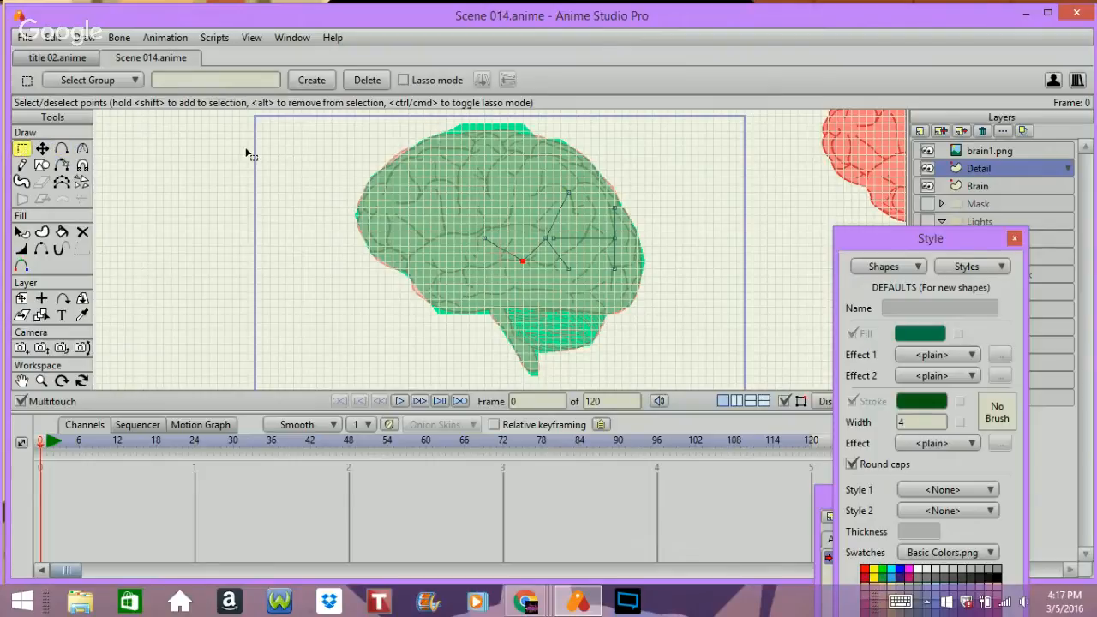
{"action": "key", "text": "t"}
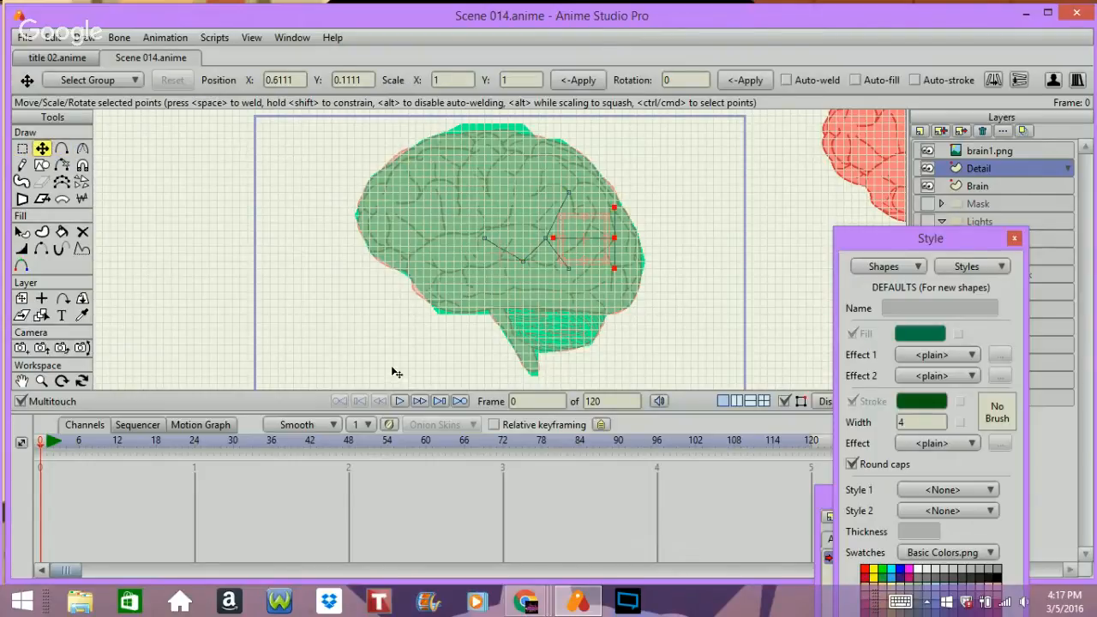
{"action": "left_click_drag", "start_coordinate": [677, 317], "coordinate": [581, 263]}
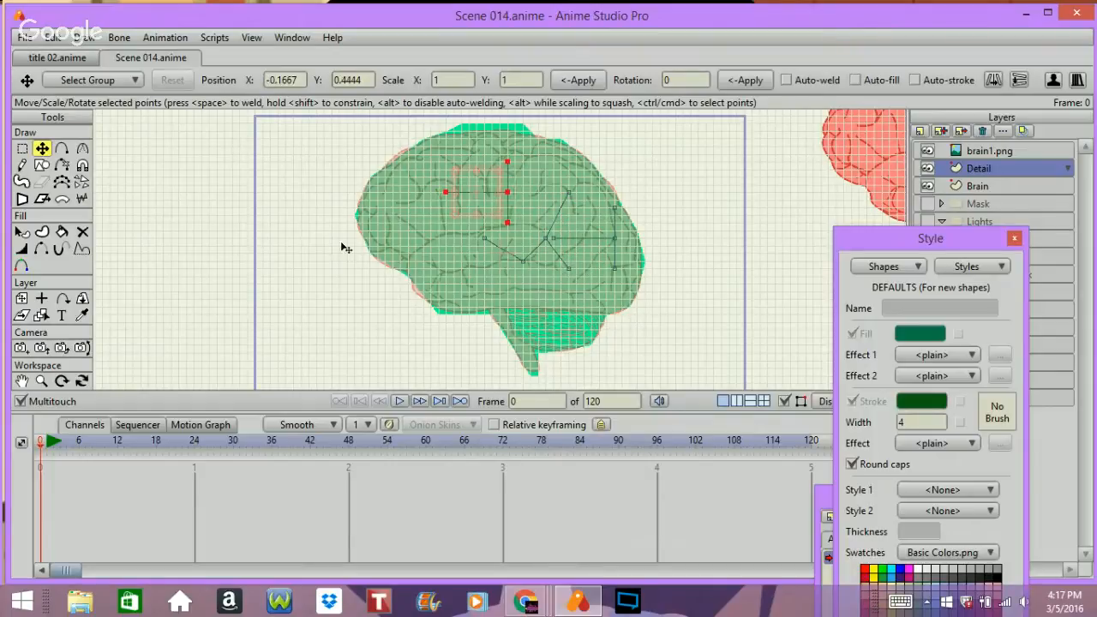
{"action": "left_click", "coordinate": [367, 293]}
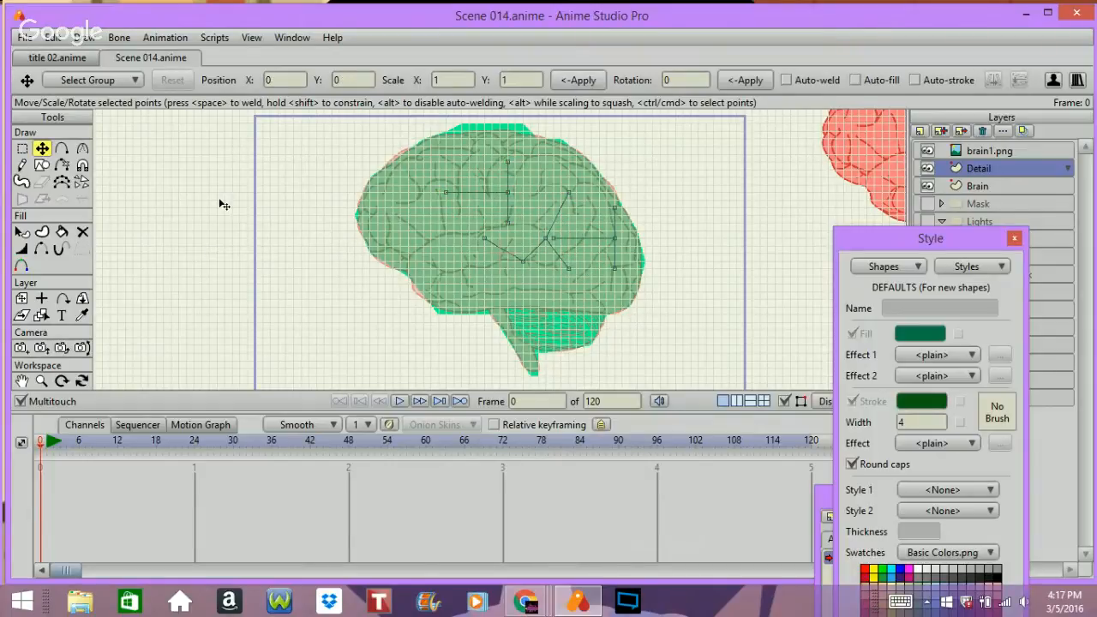
Render the current frame to check the three fold lines on the green brain
{"action": "key", "text": "ctrl+t"}
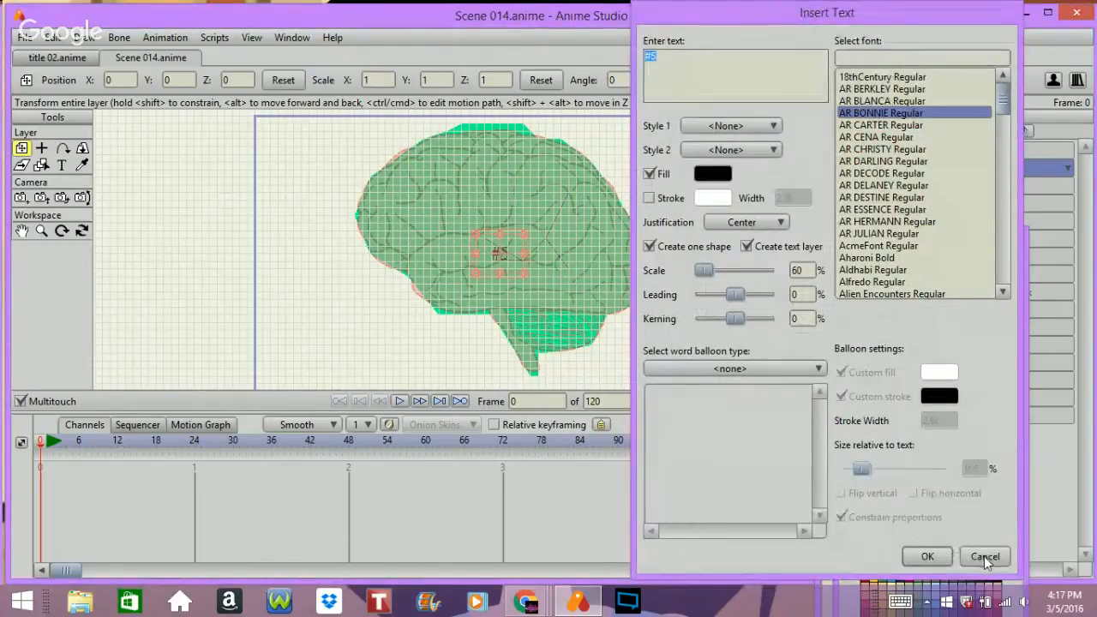
{"action": "left_click", "coordinate": [985, 557]}
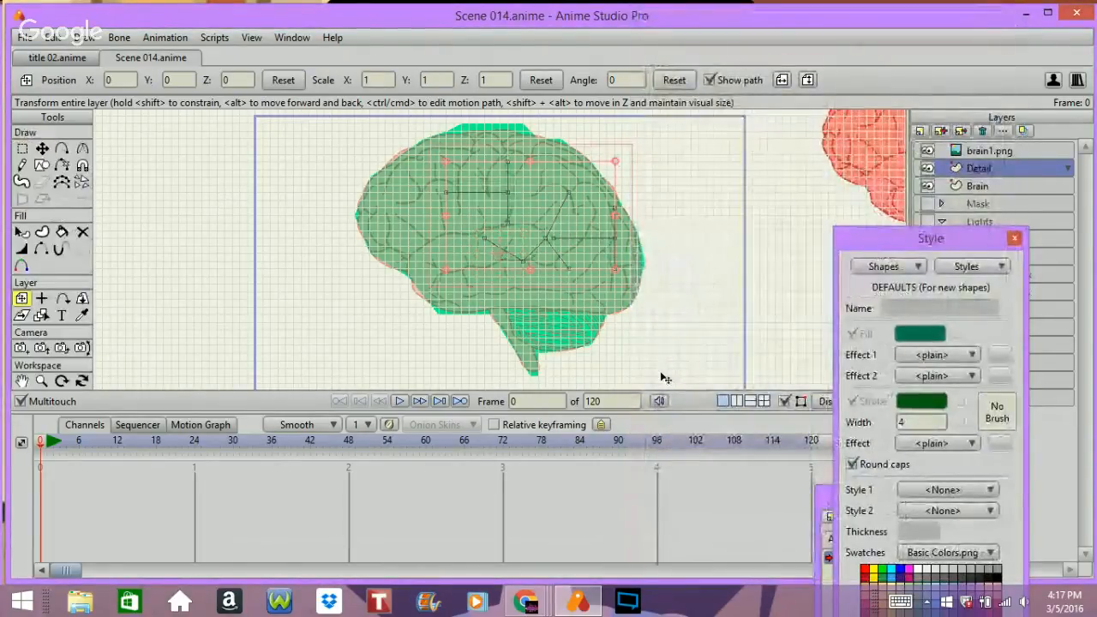
{"action": "key", "text": "ctrl+r"}
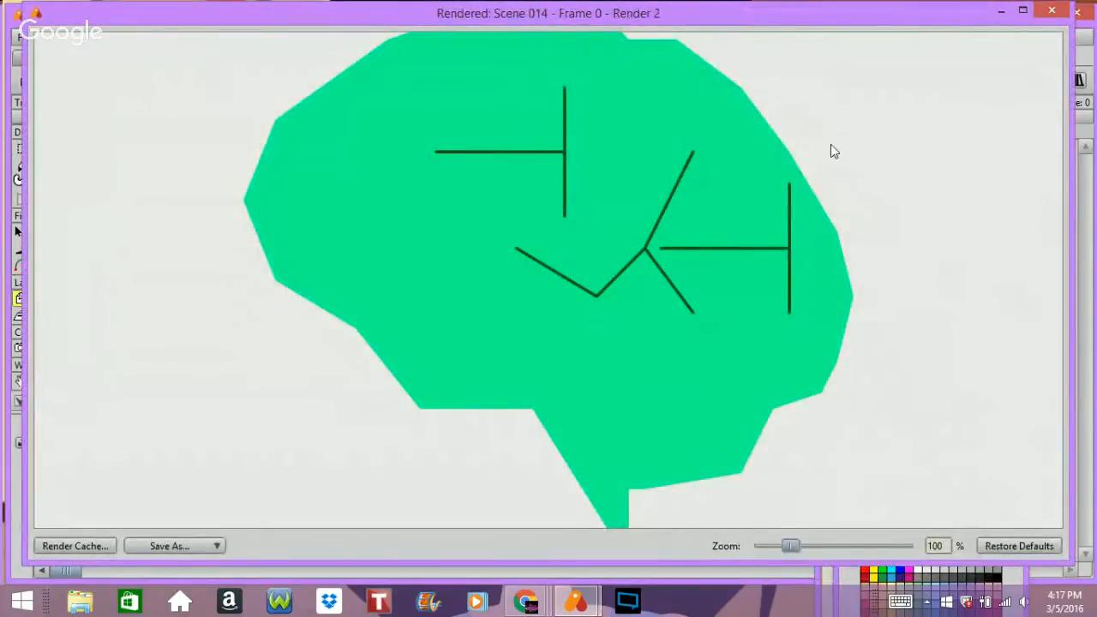
Reshape the upper-centre T-shaped lines with added points, bending the vertical branch into a zigzag and the stem into a hooked curve
{"action": "left_click", "coordinate": [1051, 10]}
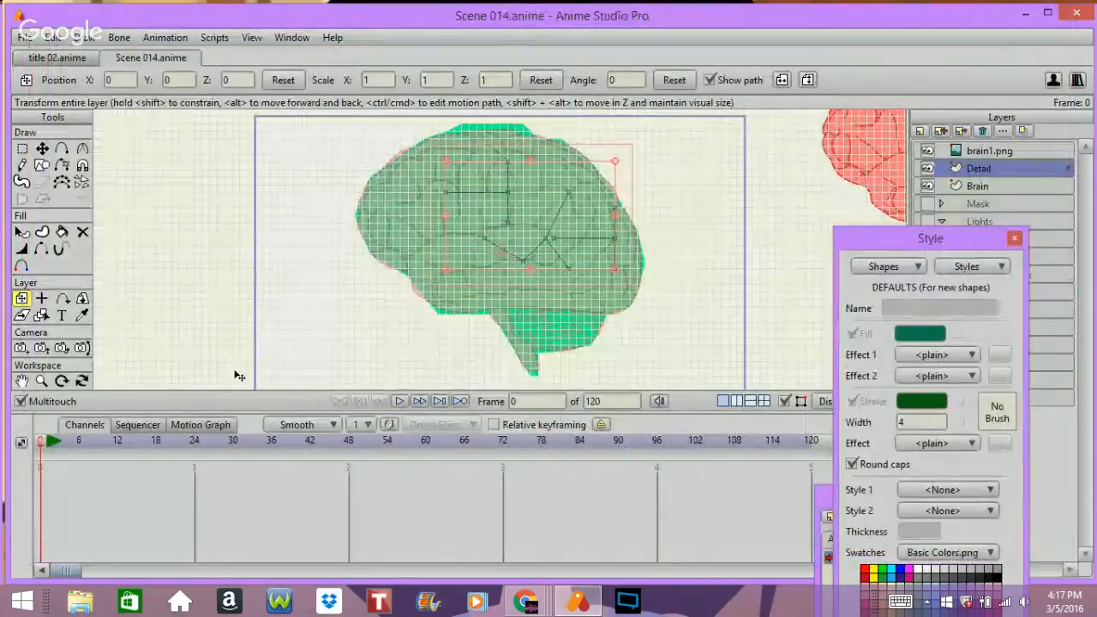
{"action": "left_click", "coordinate": [62, 148]}
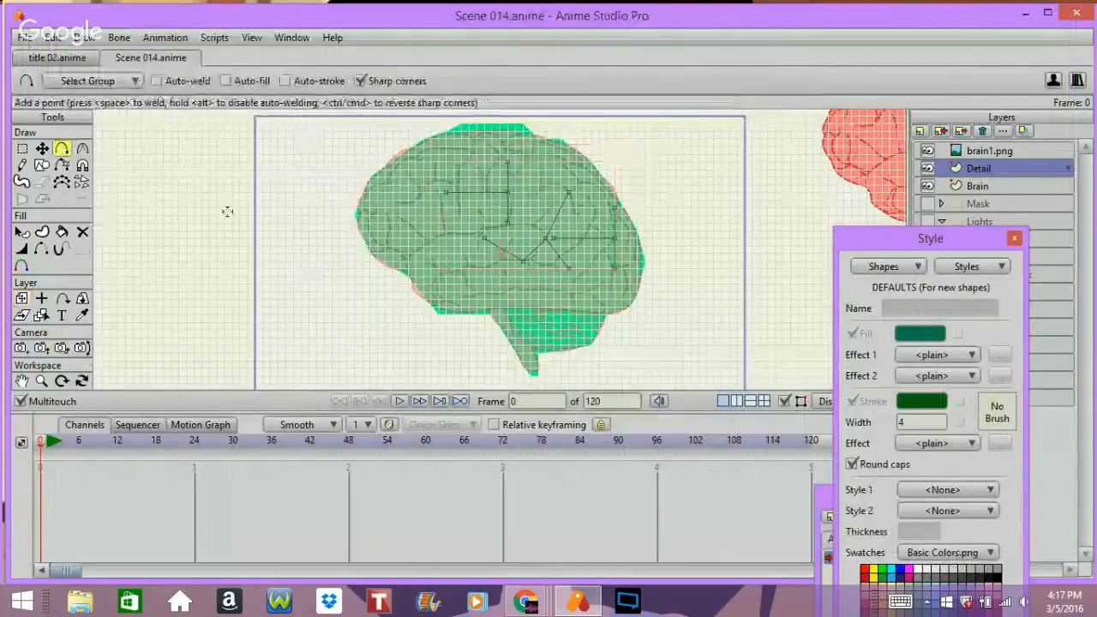
{"action": "left_click_drag", "start_coordinate": [478, 195], "coordinate": [477, 208]}
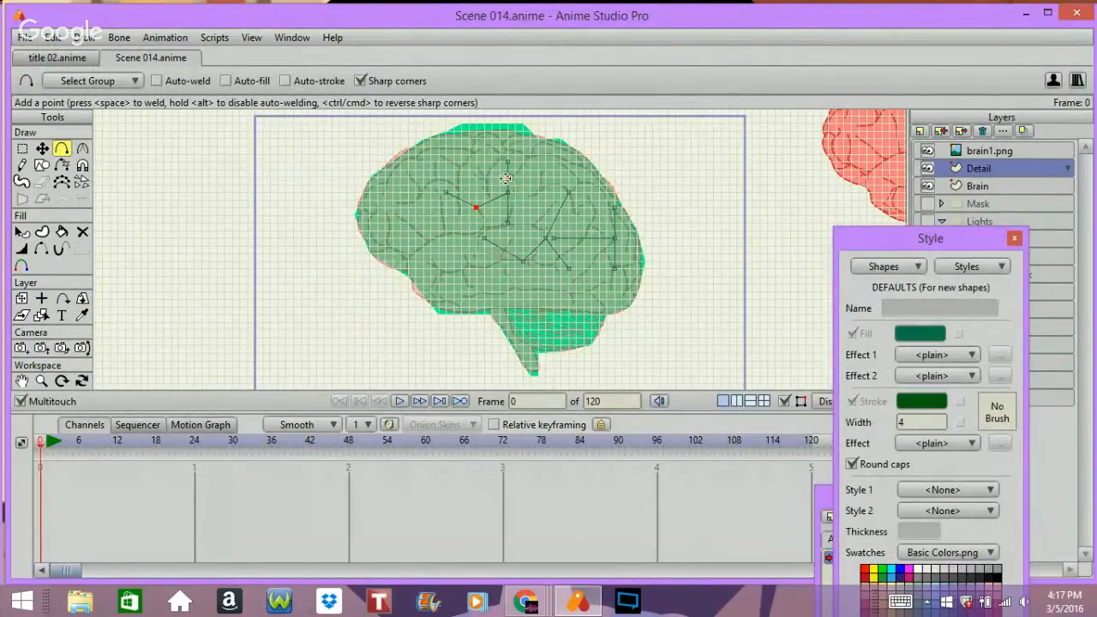
{"action": "left_click", "coordinate": [485, 179]}
{"action": "left_click_drag", "start_coordinate": [508, 208], "coordinate": [529, 207]}
{"action": "left_click_drag", "start_coordinate": [461, 201], "coordinate": [440, 212]}
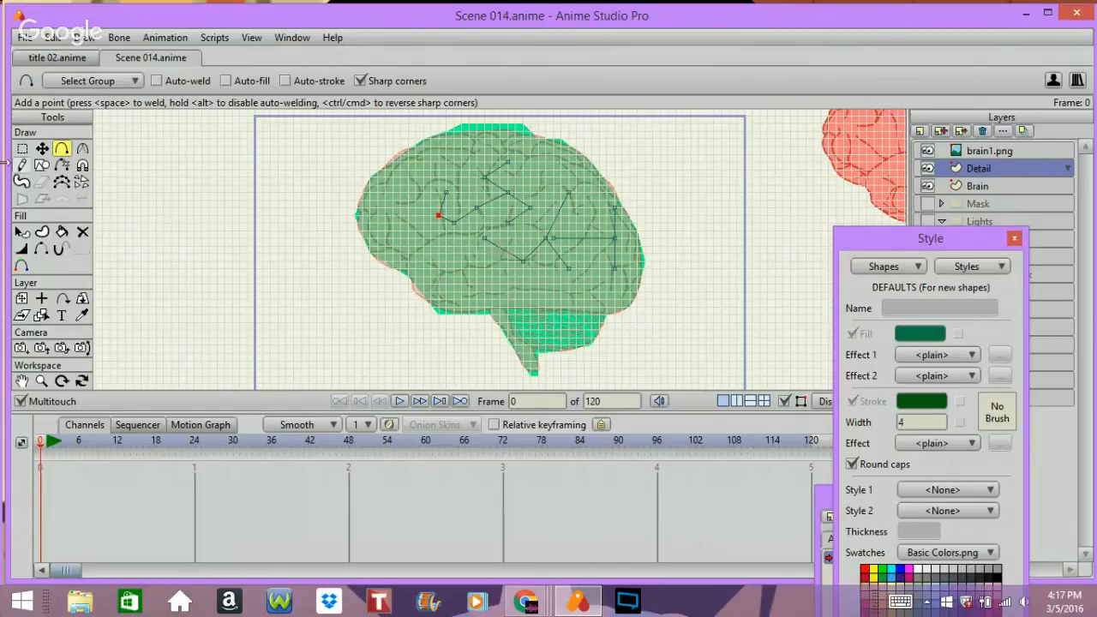
Duplicate the whole upper-centre zigzag fold and place the copy below it at about X -0.17, Y -0.11
{"action": "left_click", "coordinate": [22, 148]}
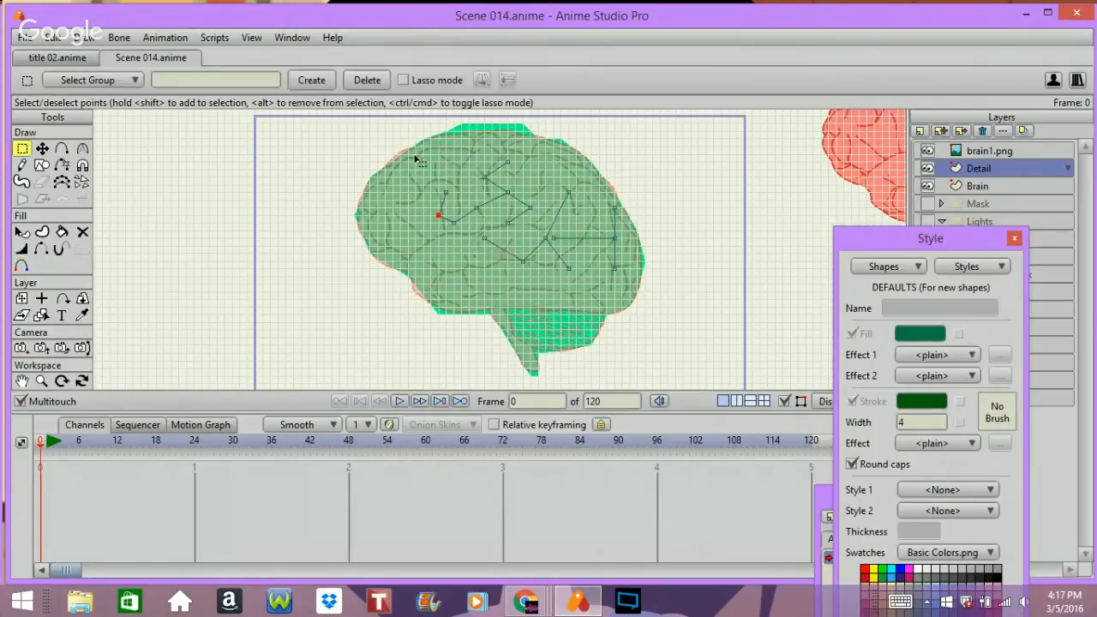
{"action": "left_click", "coordinate": [483, 201]}
{"action": "double_click", "coordinate": [487, 204]}
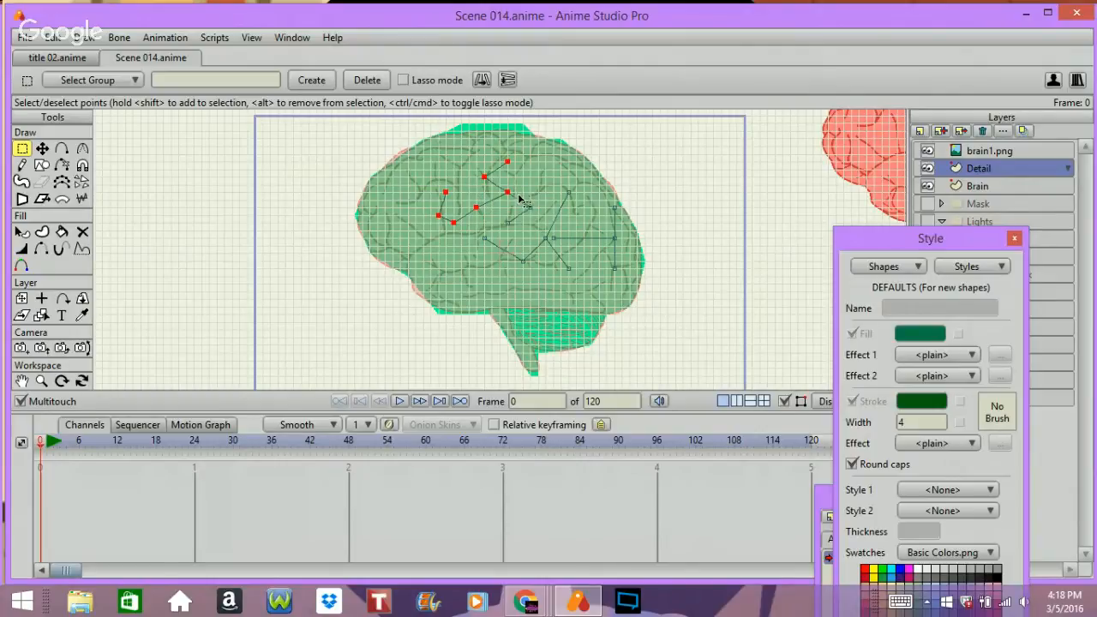
{"action": "left_click", "coordinate": [520, 202], "text": "shift"}
{"action": "key", "text": "t"}
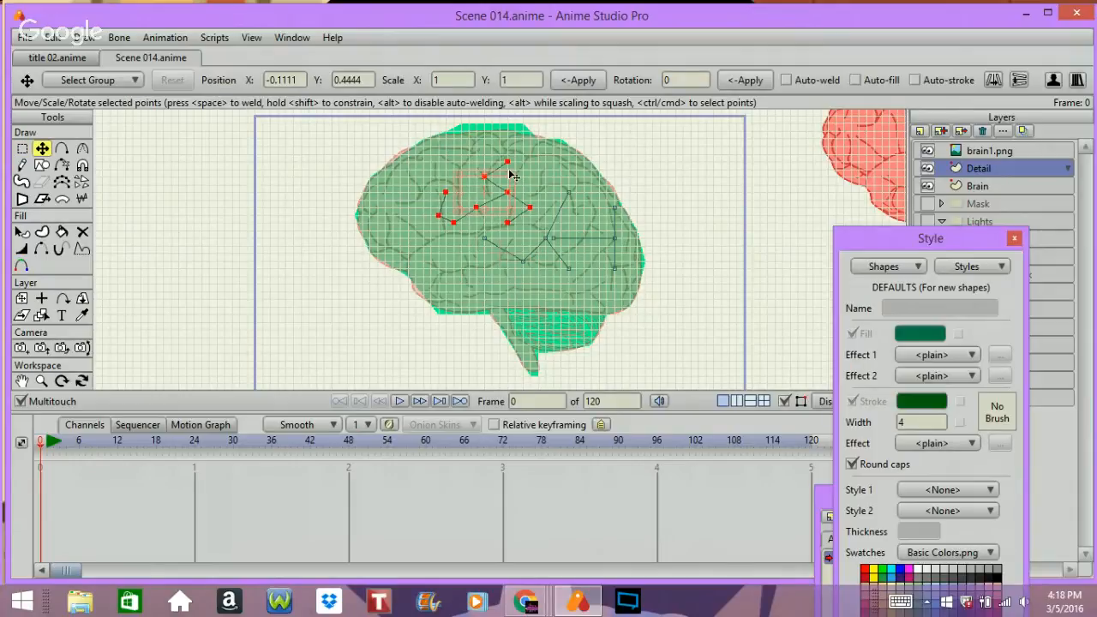
{"action": "left_click_drag", "start_coordinate": [340, 297], "coordinate": [306, 345]}
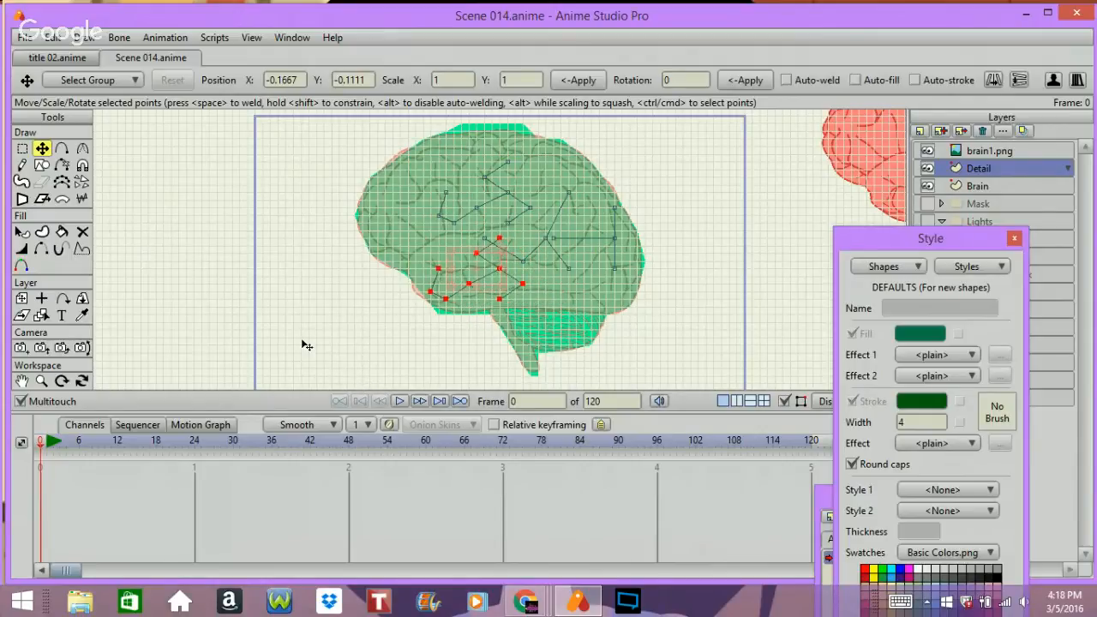
Check a render, shift the copied fold to about X -0.33, and pull its hook inside the brain outline, one point to X -0.56, Y -0.22
{"action": "key", "text": "ctrl+r"}
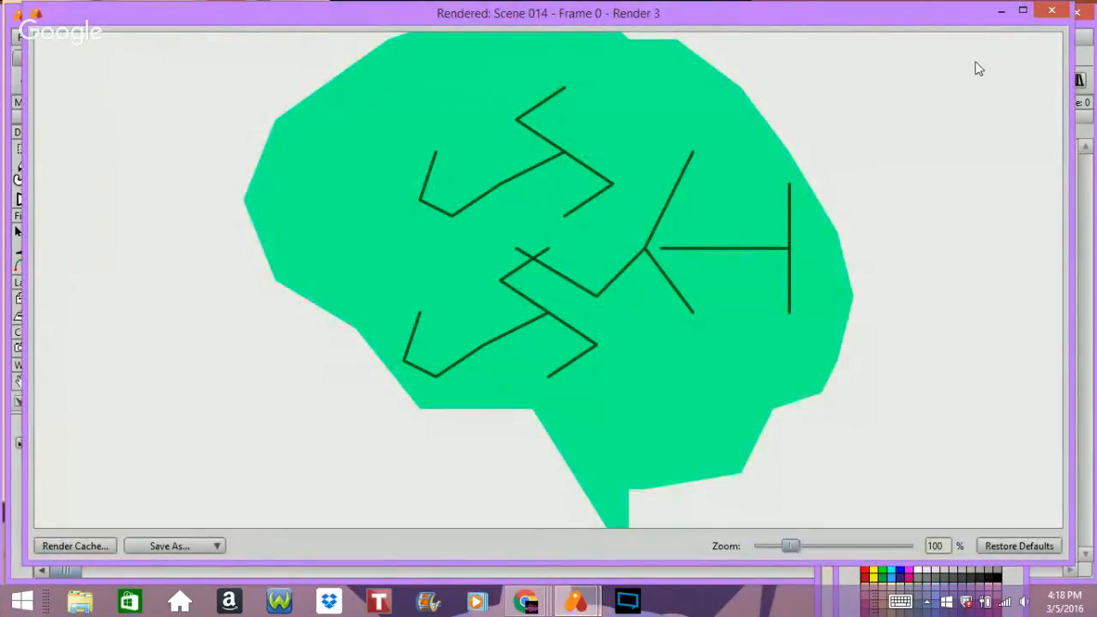
{"action": "left_click", "coordinate": [1051, 11]}
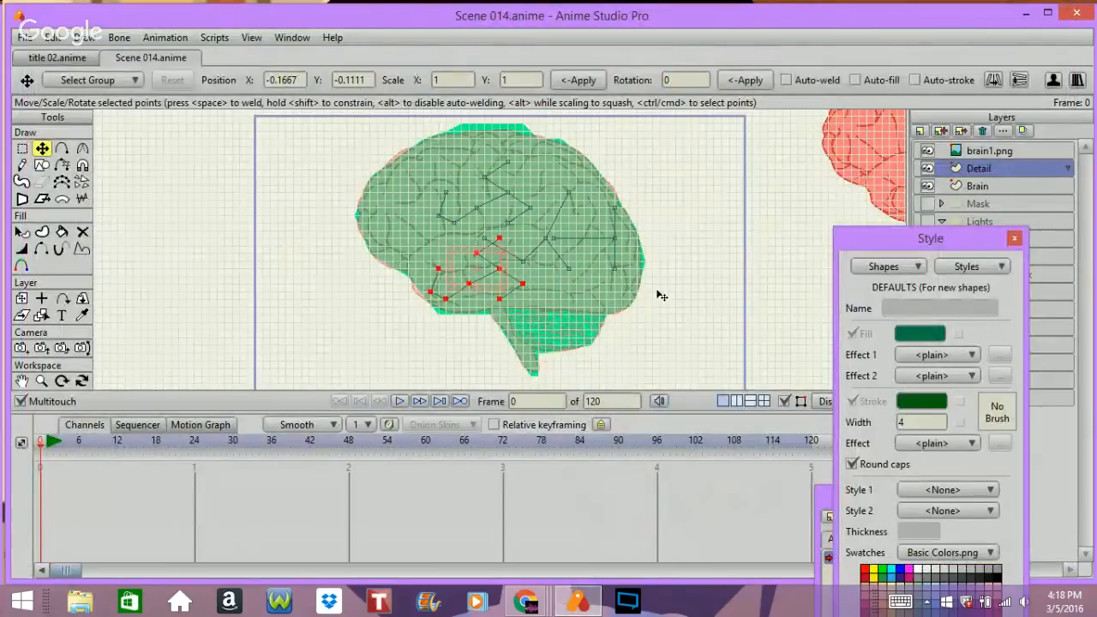
{"action": "left_click_drag", "start_coordinate": [684, 304], "coordinate": [659, 305]}
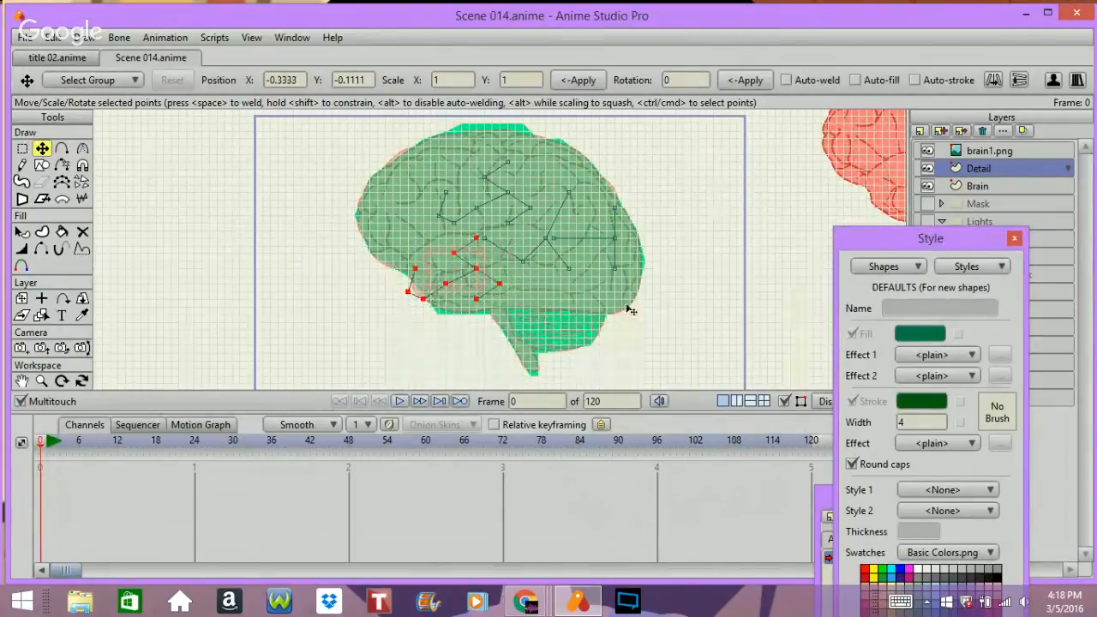
{"action": "left_click", "coordinate": [346, 342]}
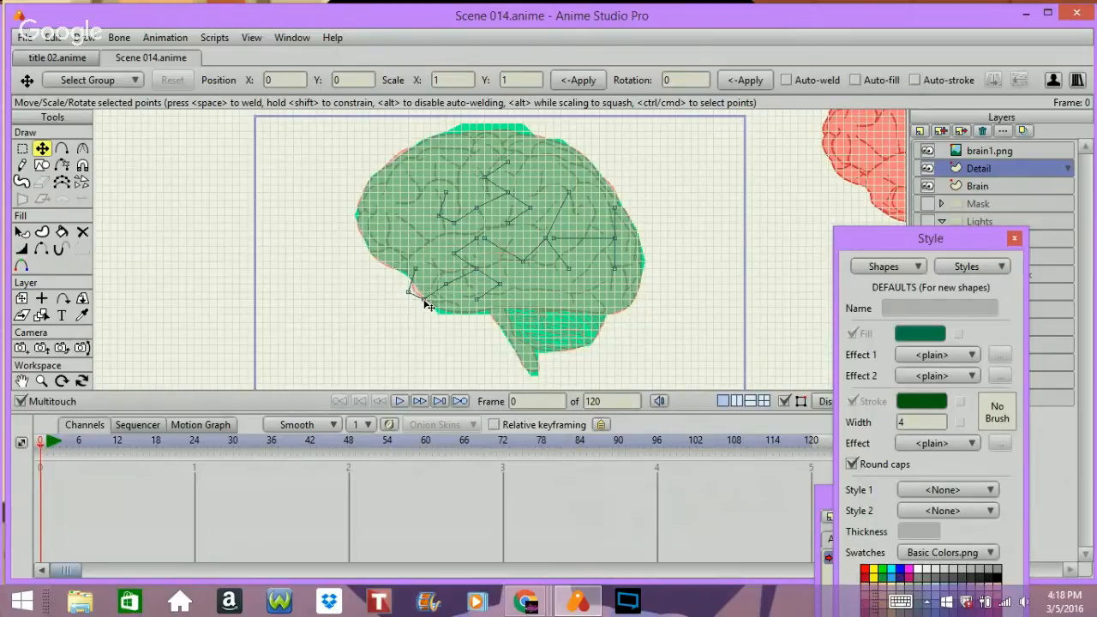
{"action": "mouse_move", "coordinate": [429, 294]}
{"action": "left_mouse_down"}
{"action": "mouse_move", "coordinate": [394, 289]}
{"action": "mouse_move", "coordinate": [406, 296]}
{"action": "mouse_move", "coordinate": [421, 283]}
{"action": "left_mouse_up"}
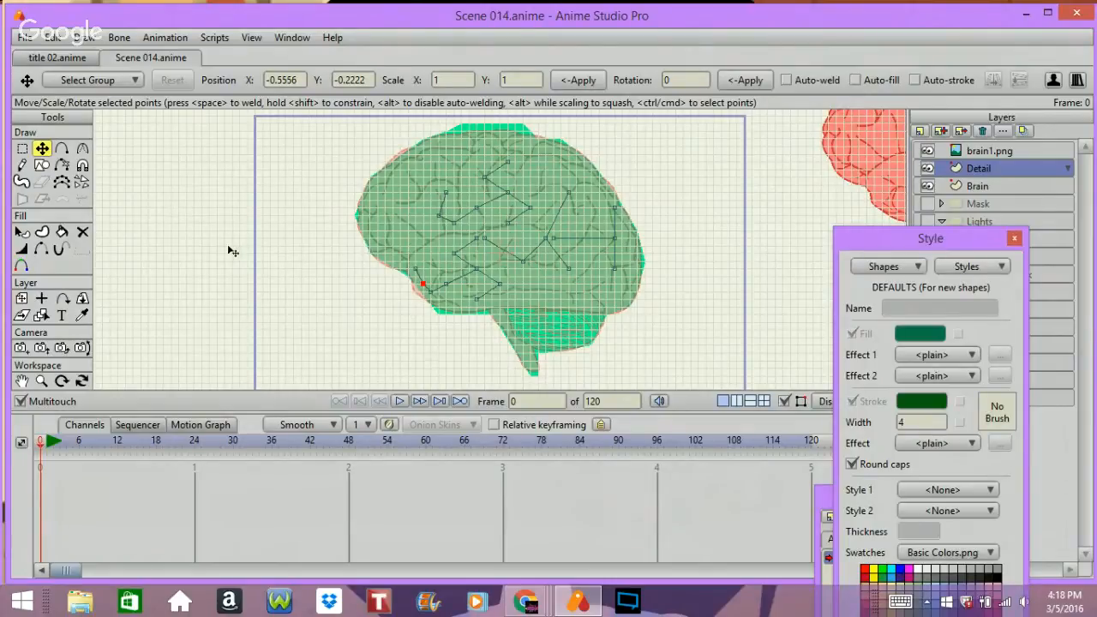
Draw a jagged fold line across the lower back of the brain and a short slanted line at the top of the brainstem
{"action": "left_click", "coordinate": [63, 150]}
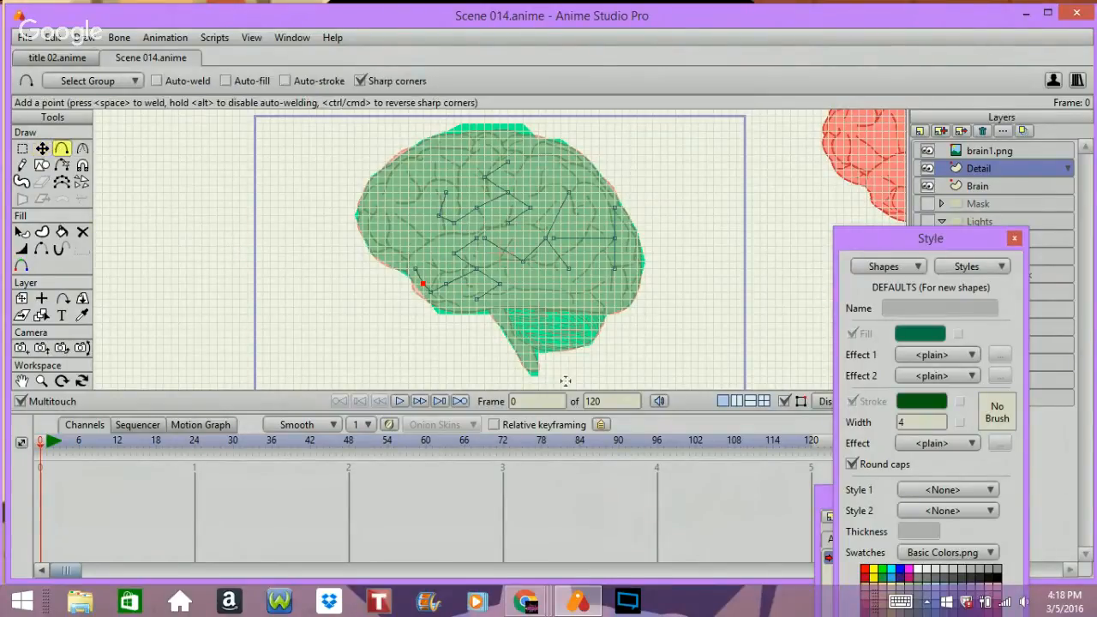
{"action": "mouse_move", "coordinate": [566, 313]}
{"action": "left_mouse_down"}
{"action": "mouse_move", "coordinate": [542, 308]}
{"action": "mouse_move", "coordinate": [562, 318]}
{"action": "mouse_move", "coordinate": [561, 335]}
{"action": "mouse_move", "coordinate": [529, 329]}
{"action": "mouse_move", "coordinate": [587, 316]}
{"action": "mouse_move", "coordinate": [553, 315]}
{"action": "left_mouse_up"}
{"action": "left_click_drag", "start_coordinate": [497, 307], "coordinate": [514, 329]}
Give the new lower fold lines a dark green stroke of width 4 and render the frame to check them
{"action": "left_click", "coordinate": [23, 232]}
{"action": "left_click", "coordinate": [41, 231]}
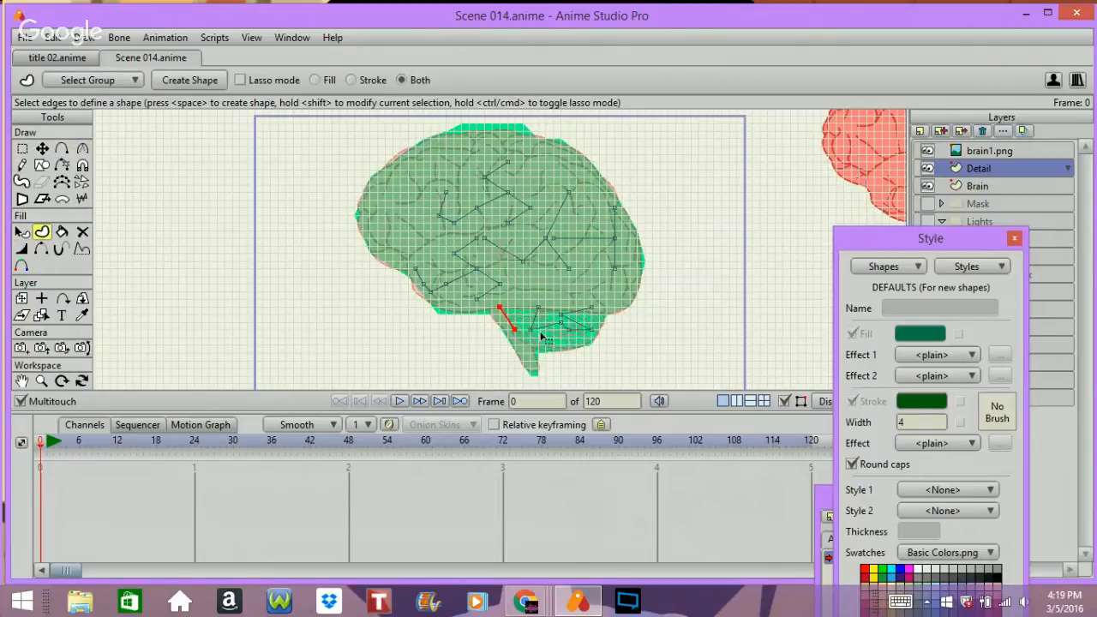
{"action": "left_click", "coordinate": [548, 361]}
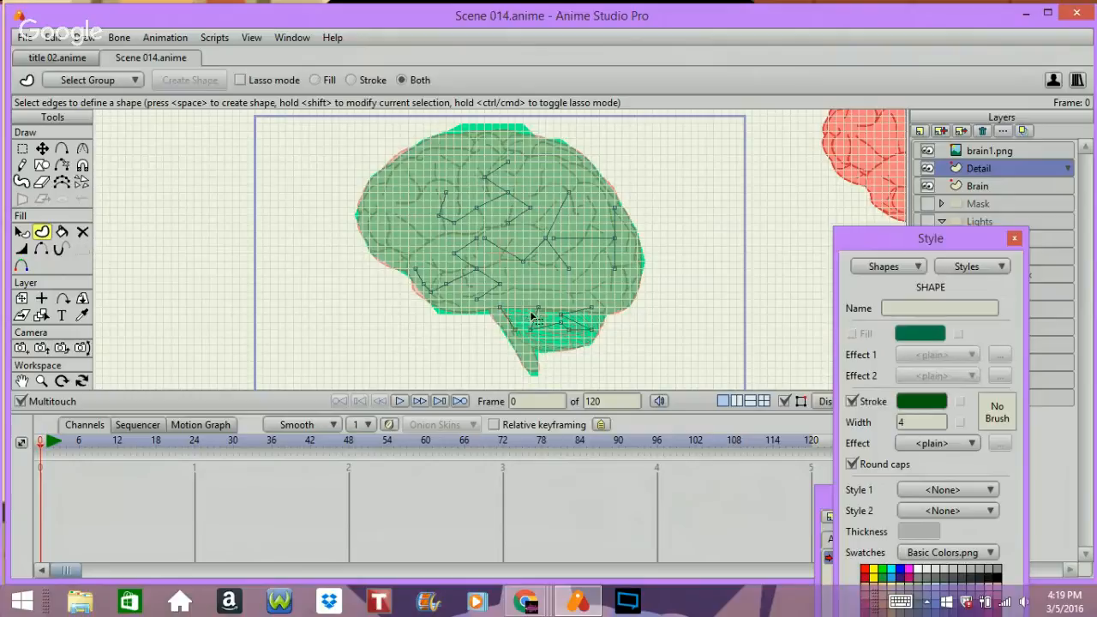
{"action": "left_click", "coordinate": [532, 317]}
{"action": "key", "text": "space"}
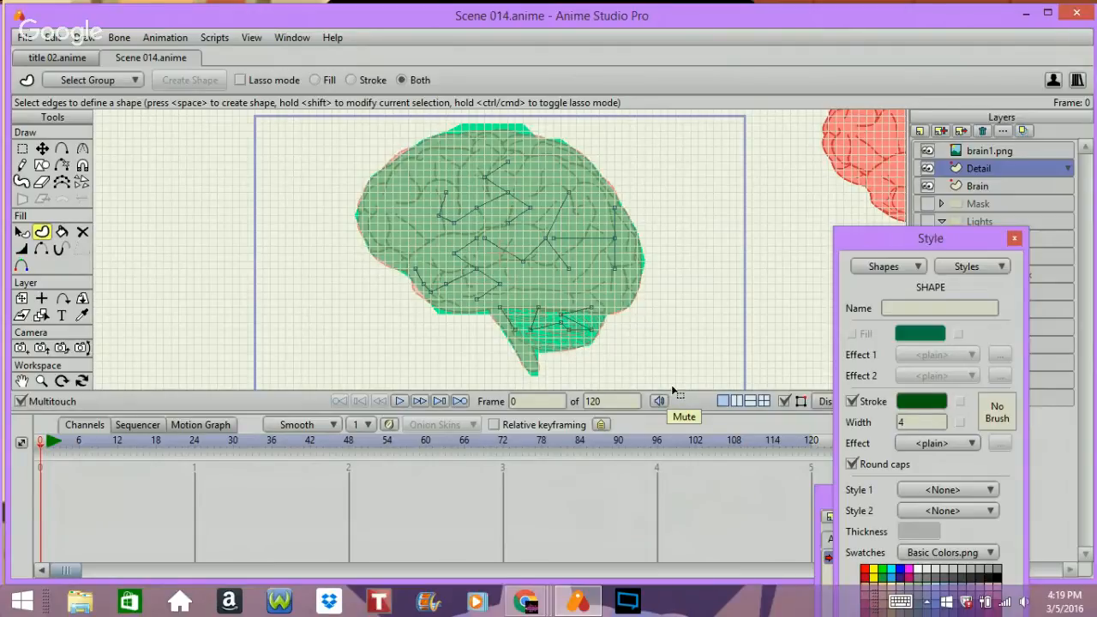
{"action": "key", "text": "ctrl+r"}
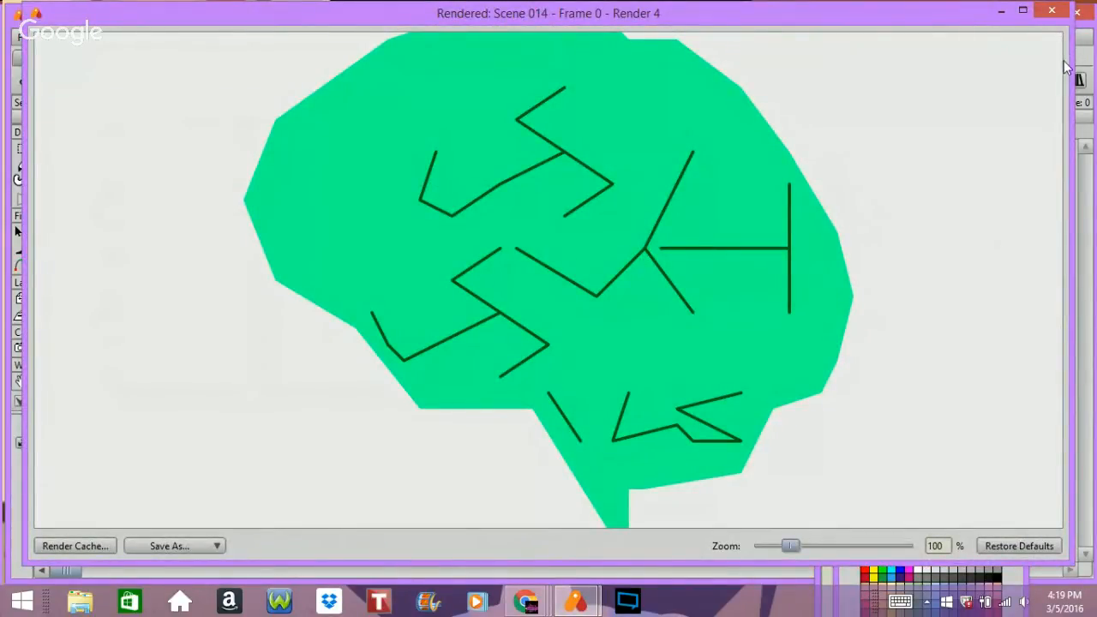
{"action": "left_click", "coordinate": [1052, 11]}
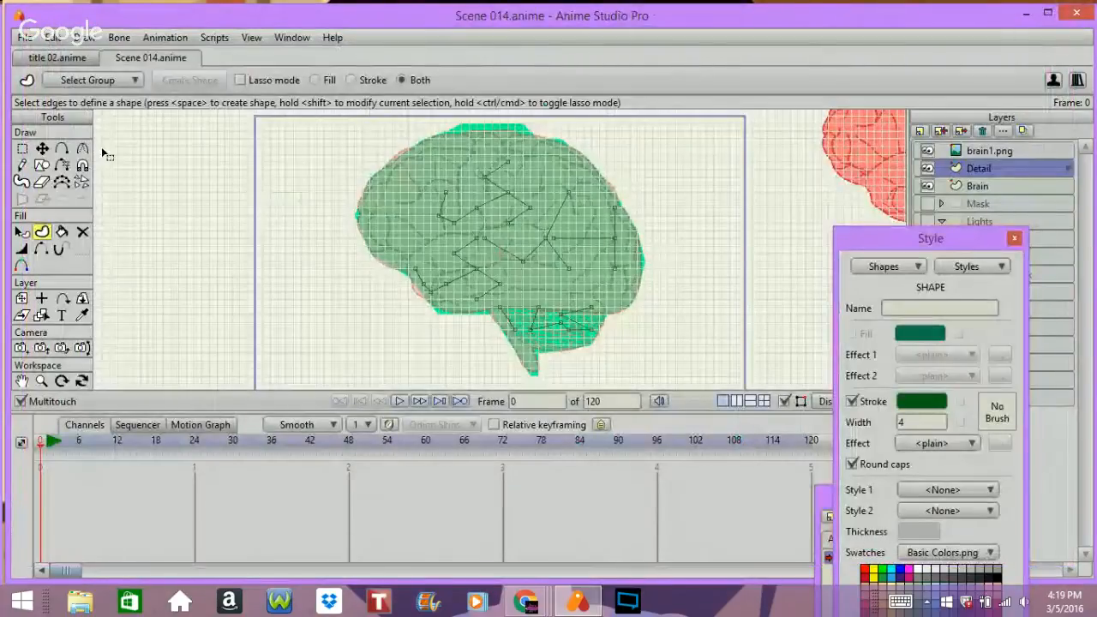
Duplicate the lower-left zigzag fold and place the copy at the brain's left edge, about X -0.81, Y 0.22
{"action": "left_click", "coordinate": [21, 148]}
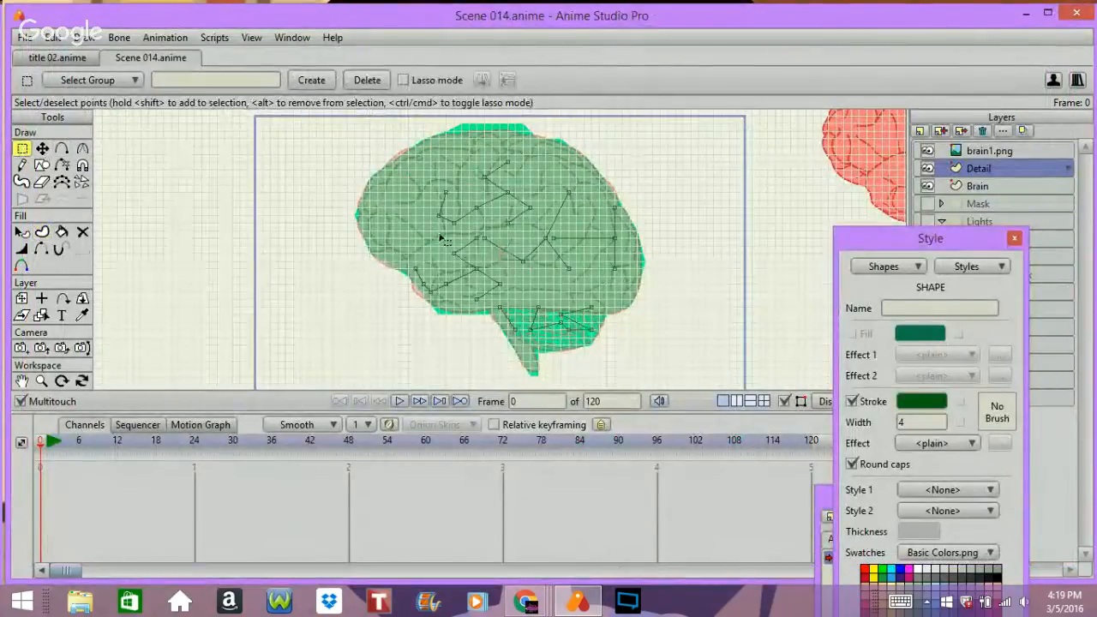
{"action": "left_click", "coordinate": [457, 276]}
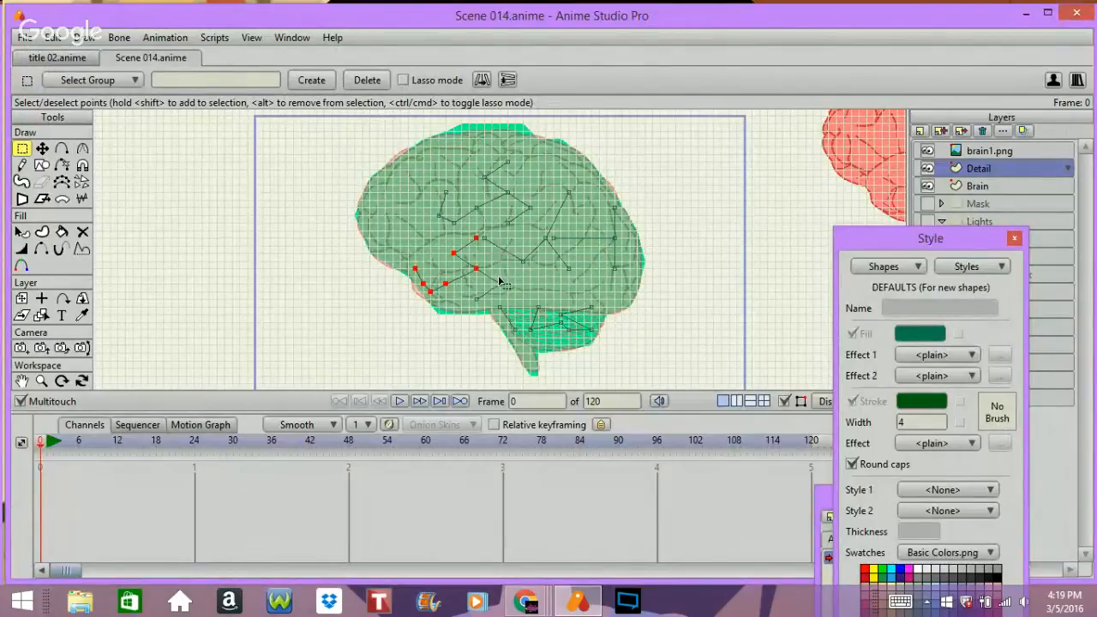
{"action": "left_click", "coordinate": [487, 276], "text": "shift"}
{"action": "key", "text": "t"}
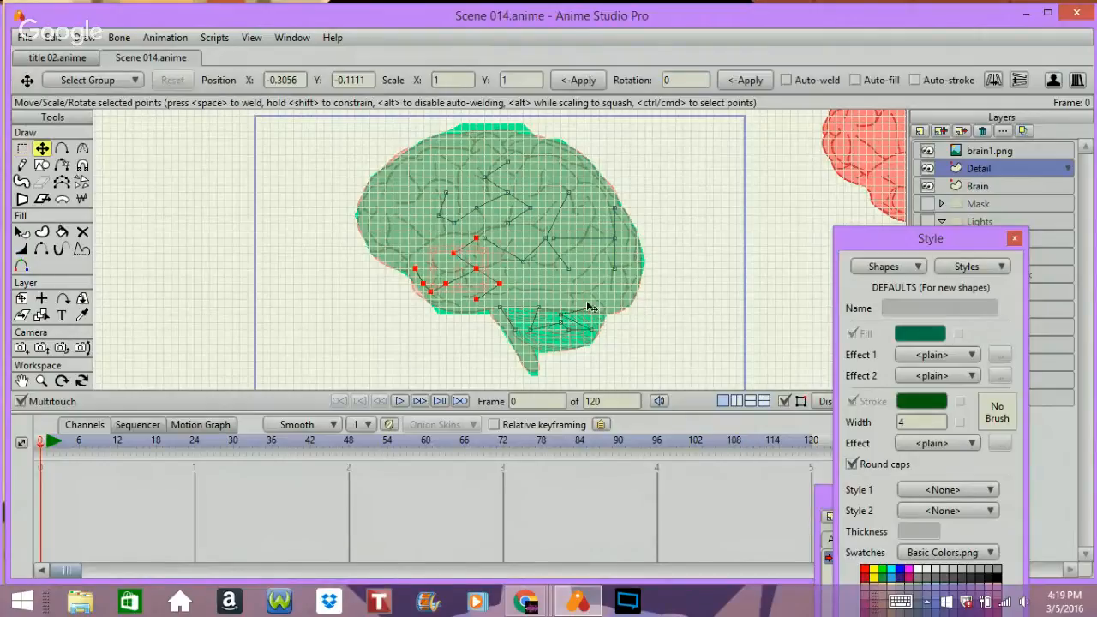
{"action": "left_click_drag", "start_coordinate": [686, 316], "coordinate": [614, 272]}
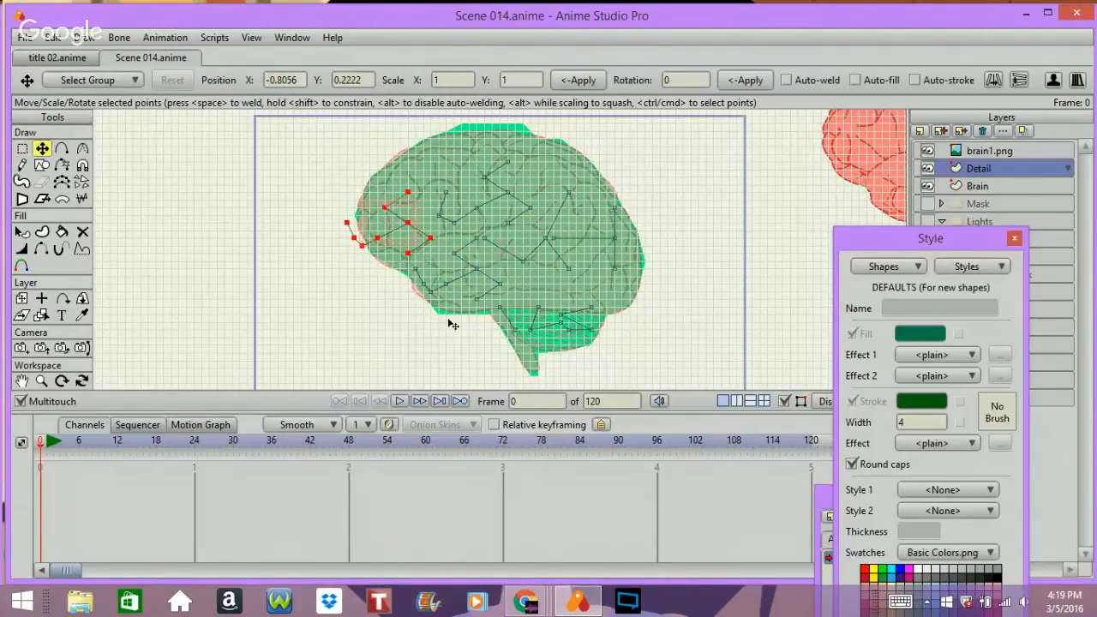
Reshape the copy's hook to lie inside the brain's left outline, its end at X -0.94, Y 0.33, and check a render
{"action": "left_click", "coordinate": [453, 323]}
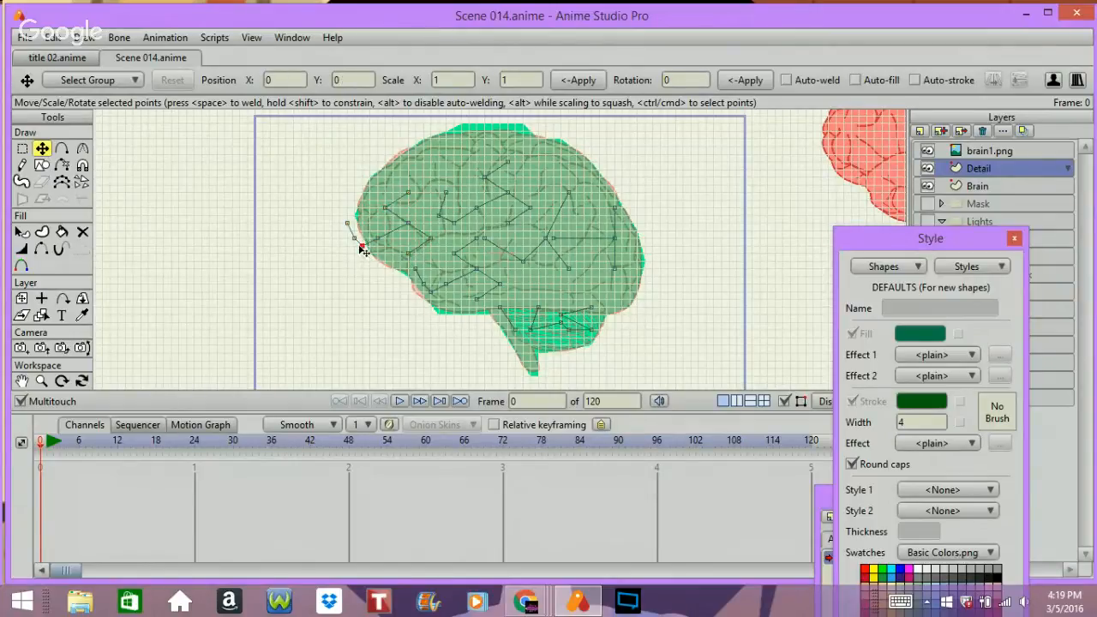
{"action": "left_click_drag", "start_coordinate": [363, 249], "coordinate": [369, 205]}
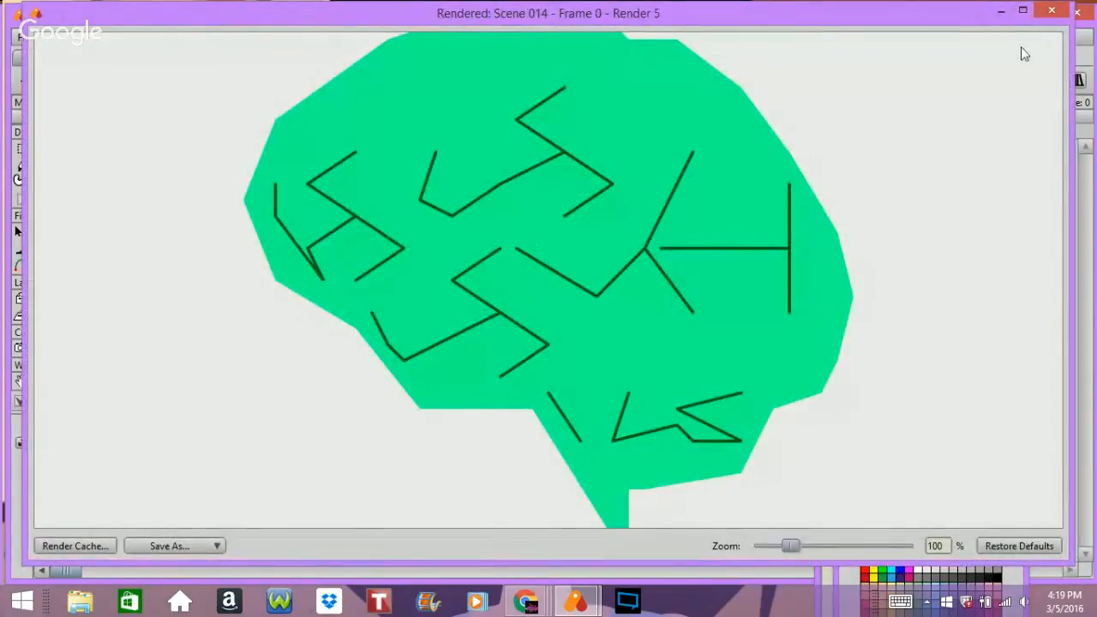
{"action": "left_click", "coordinate": [1060, 7]}
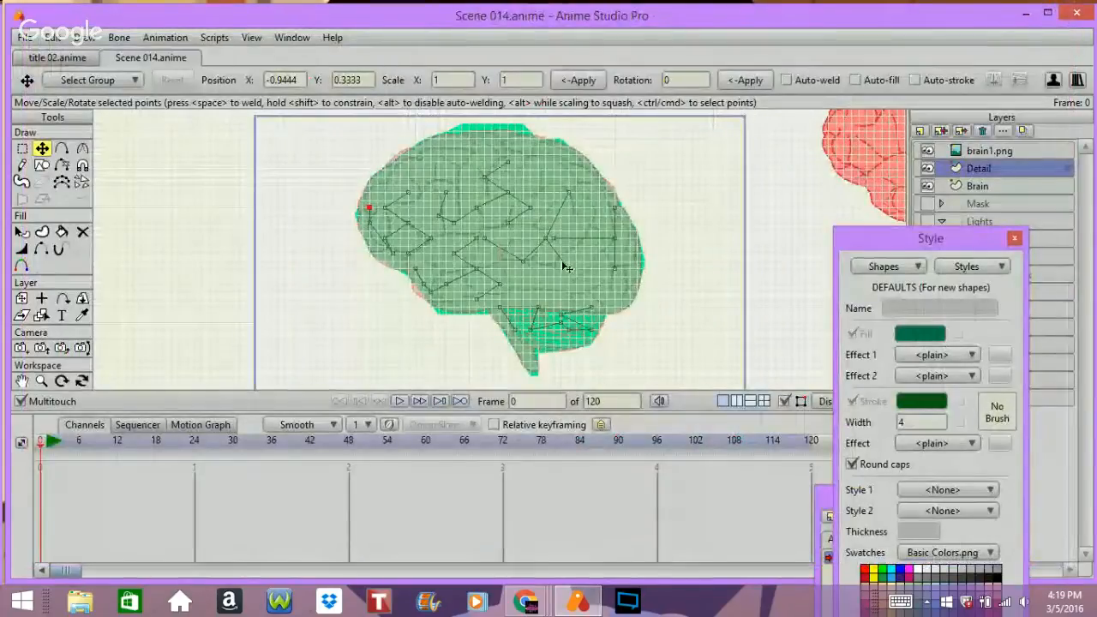
Delete the original T-shaped lines on the right side of the brain
{"action": "left_click", "coordinate": [22, 148]}
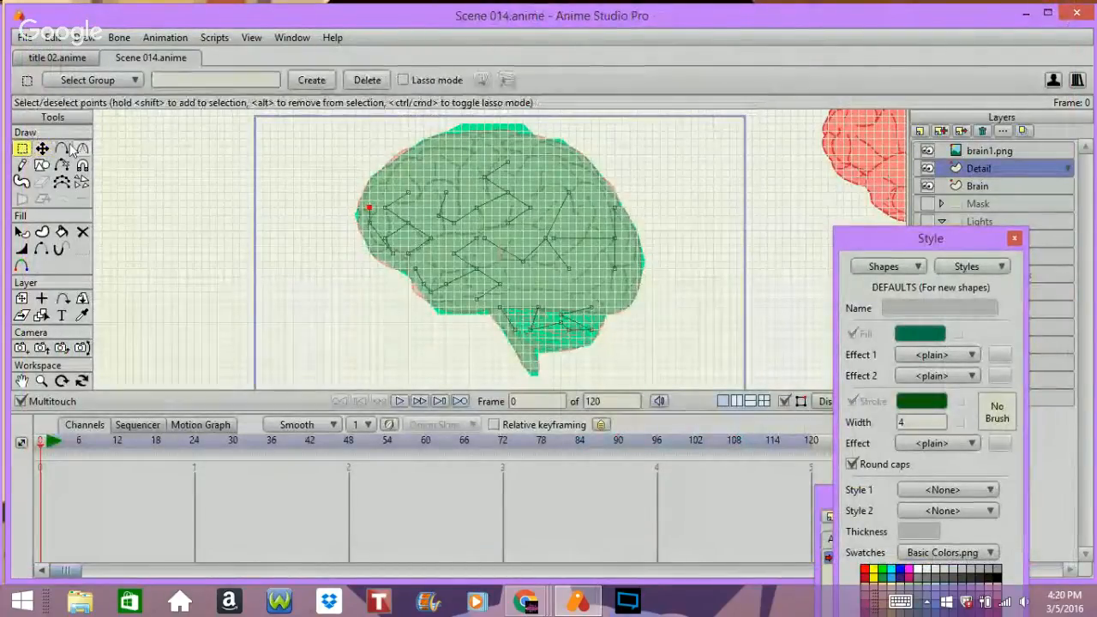
{"action": "left_click", "coordinate": [575, 237]}
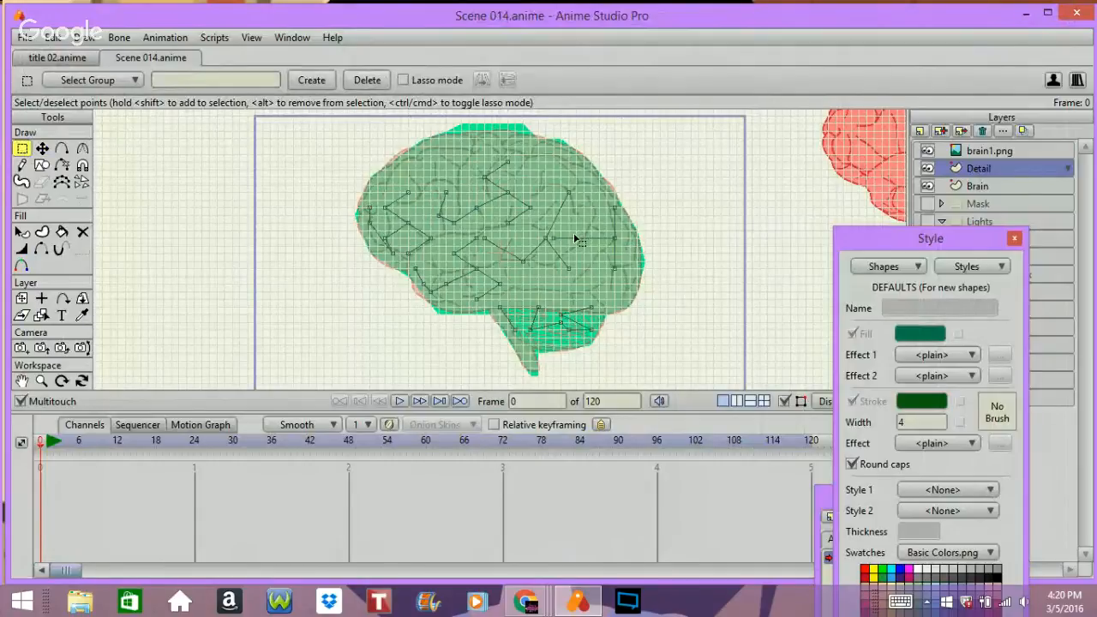
{"action": "left_click", "coordinate": [577, 240]}
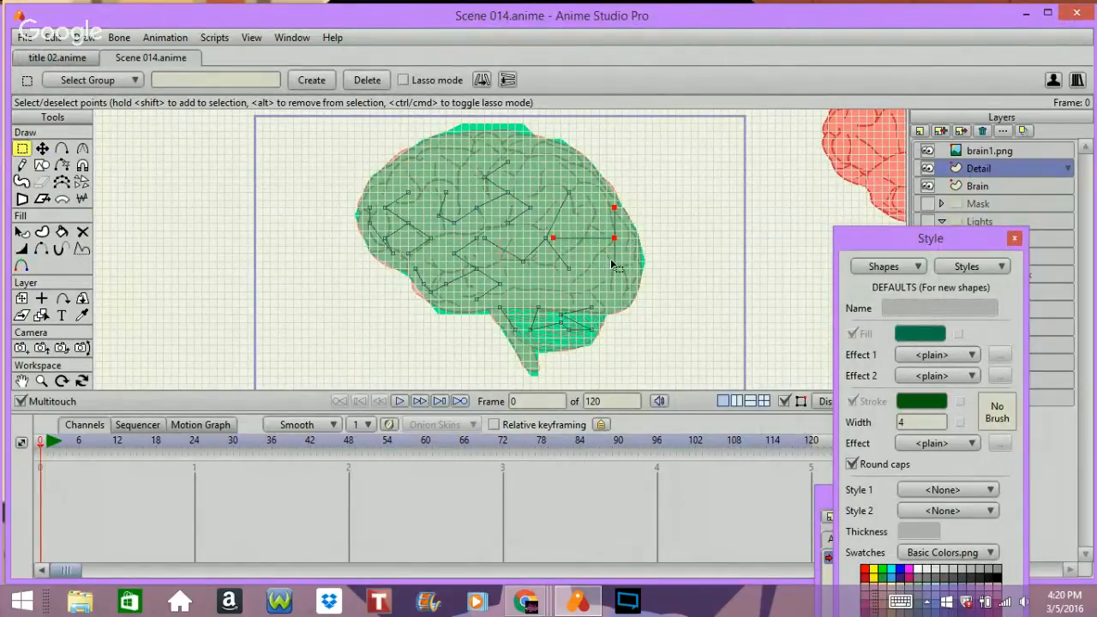
{"action": "key", "text": "Delete"}
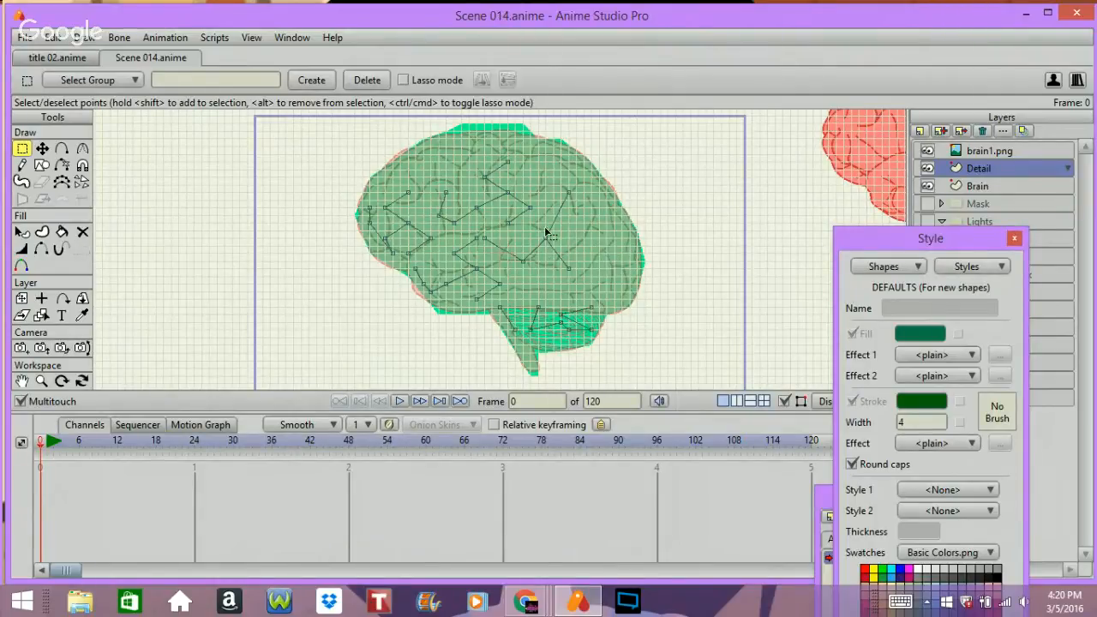
Paste the copied zigzag fold and place it on the brain's right side where the T-shaped lines were
{"action": "key", "text": "ctrl+v"}
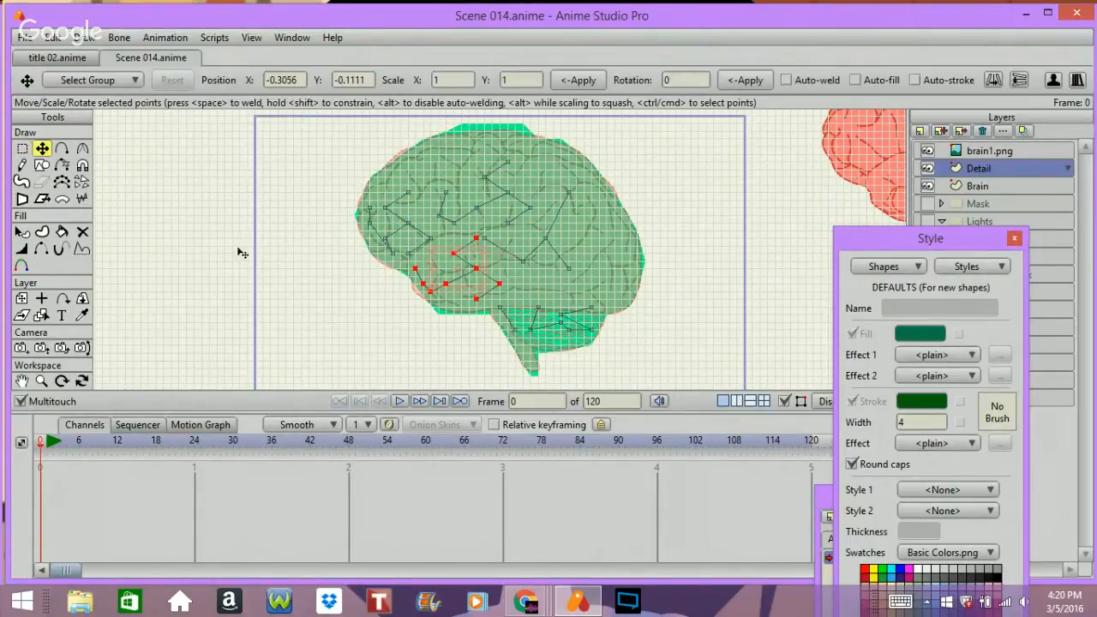
{"action": "left_click_drag", "start_coordinate": [162, 289], "coordinate": [295, 260]}
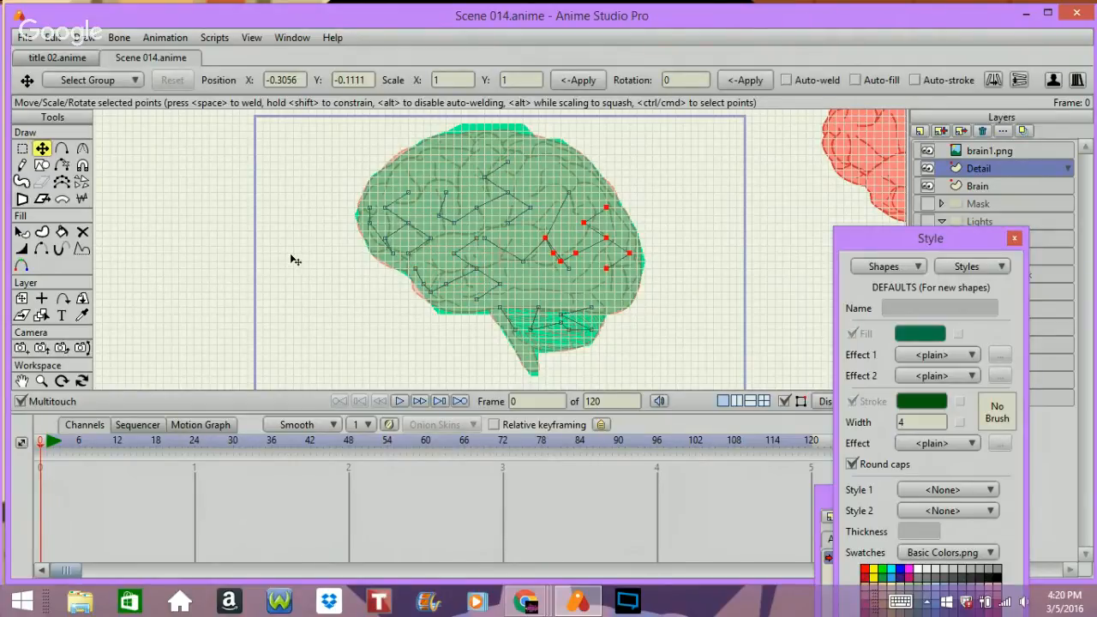
{"action": "key", "text": "Return"}
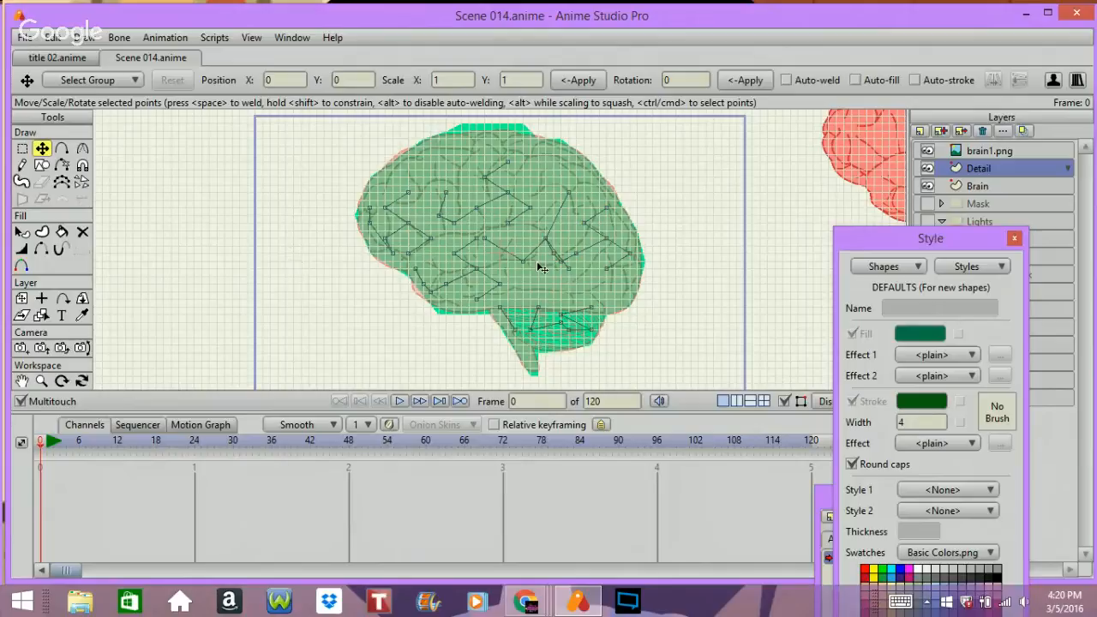
Bend the right fold's stem downward with a corner at X 0.83, Y -0.28 and its end running level to the left, and render the frame
{"action": "left_click_drag", "start_coordinate": [576, 256], "coordinate": [613, 292]}
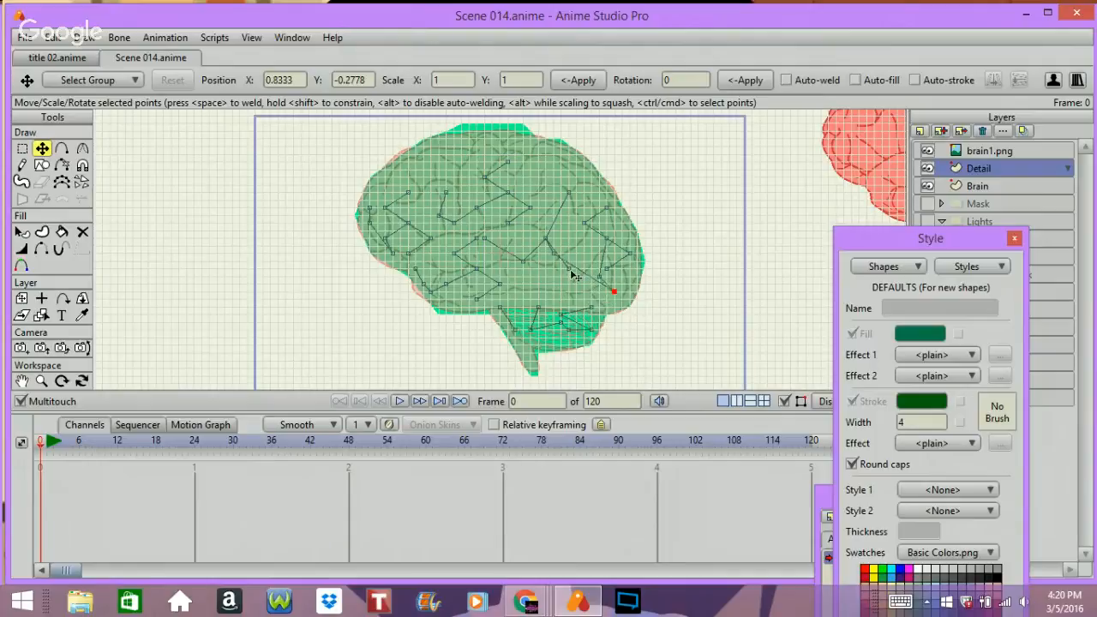
{"action": "left_click_drag", "start_coordinate": [555, 255], "coordinate": [563, 294]}
{"action": "key", "text": "ctrl+r"}
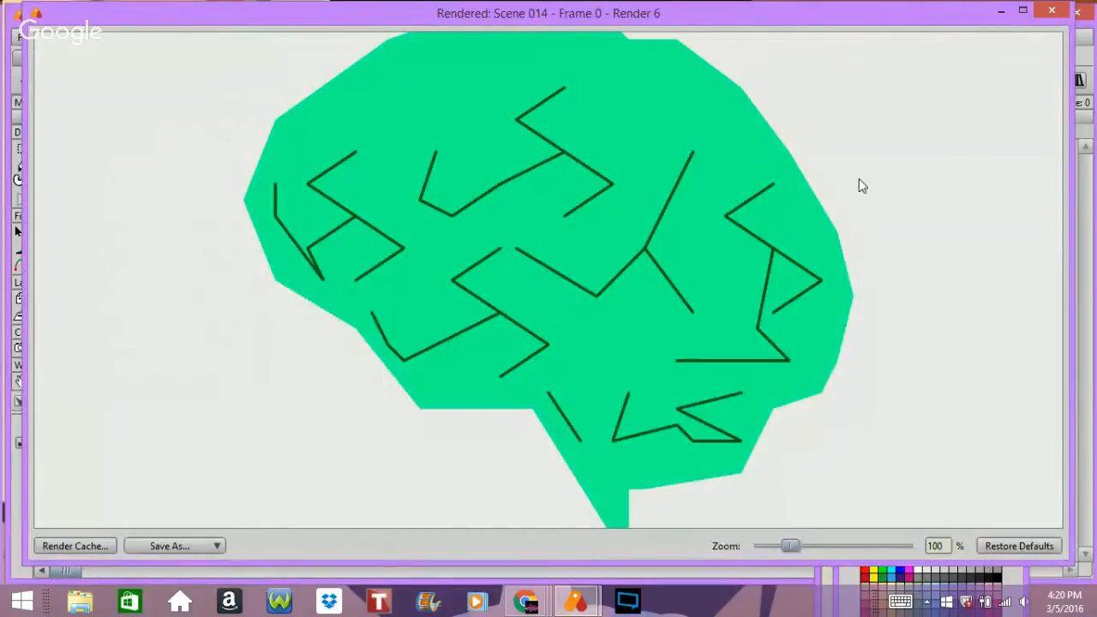
Pull the right fold's left corner to X 0.56, Y 0.06, paste another zigzag fold at the brain's upper right at X 0.36, Y 0.50, and render
{"action": "left_click", "coordinate": [1052, 10]}
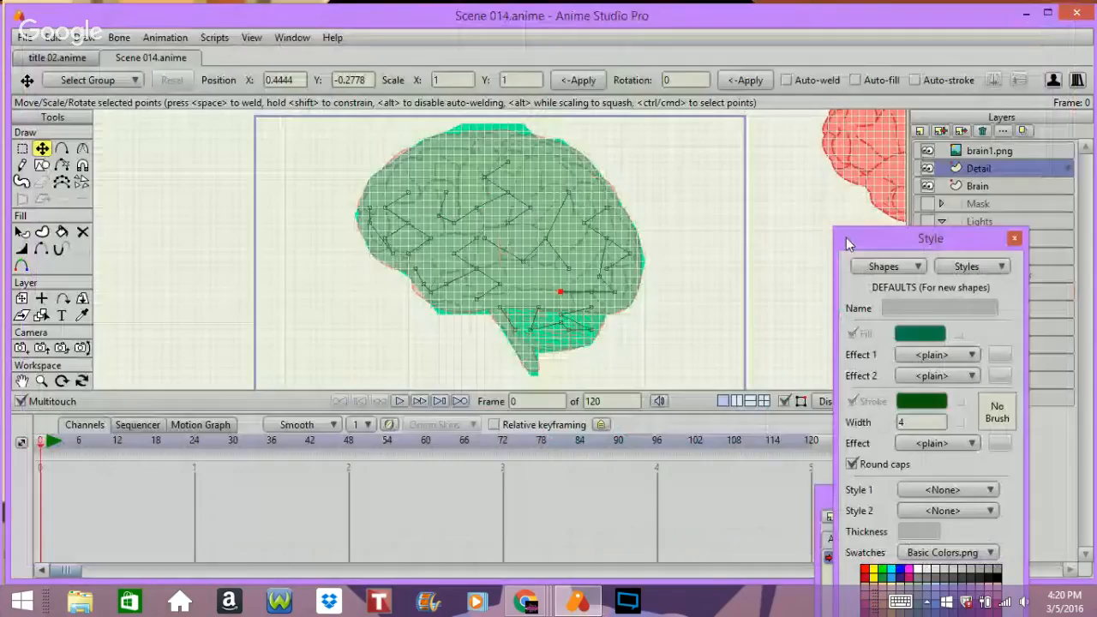
{"action": "left_click_drag", "start_coordinate": [584, 224], "coordinate": [576, 246]}
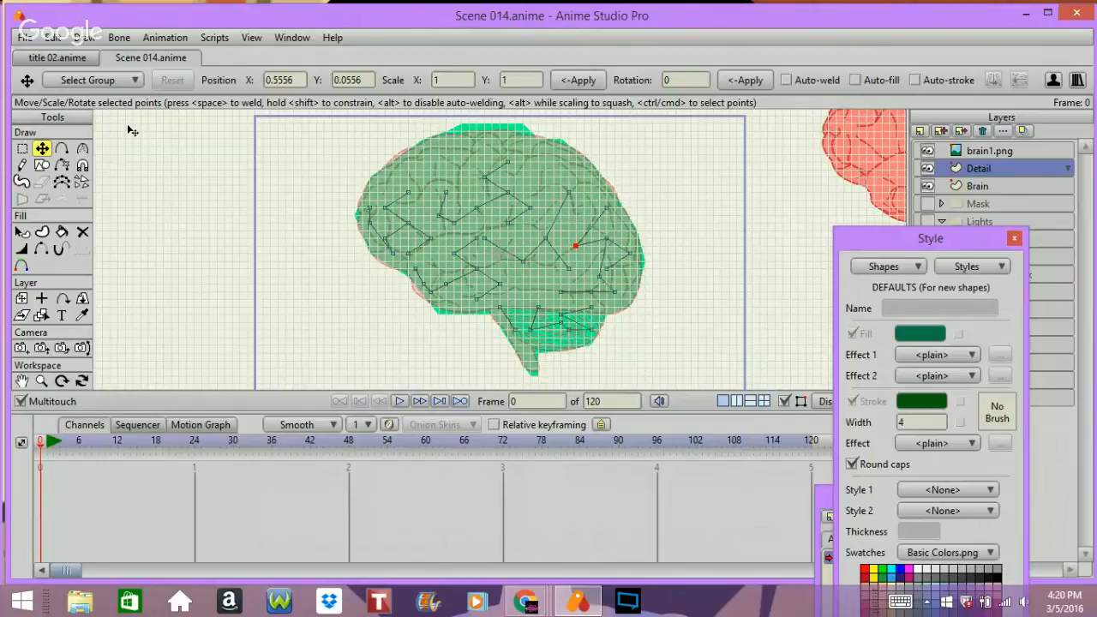
{"action": "key", "text": "ctrl+z"}
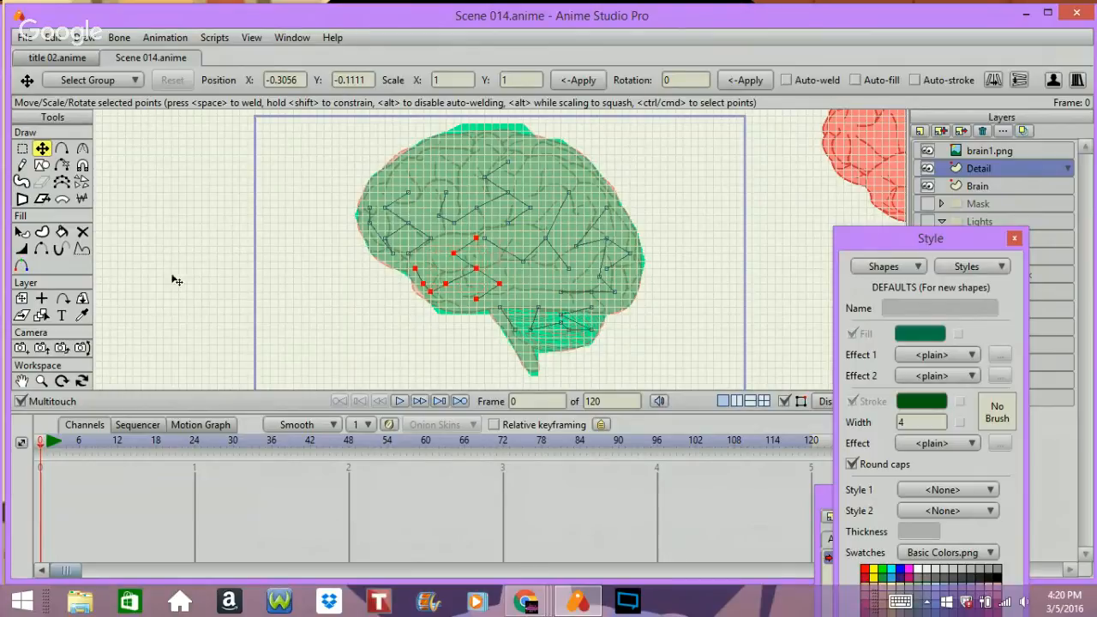
{"action": "key", "text": "ctrl+z"}
{"action": "left_click_drag", "start_coordinate": [229, 220], "coordinate": [262, 188]}
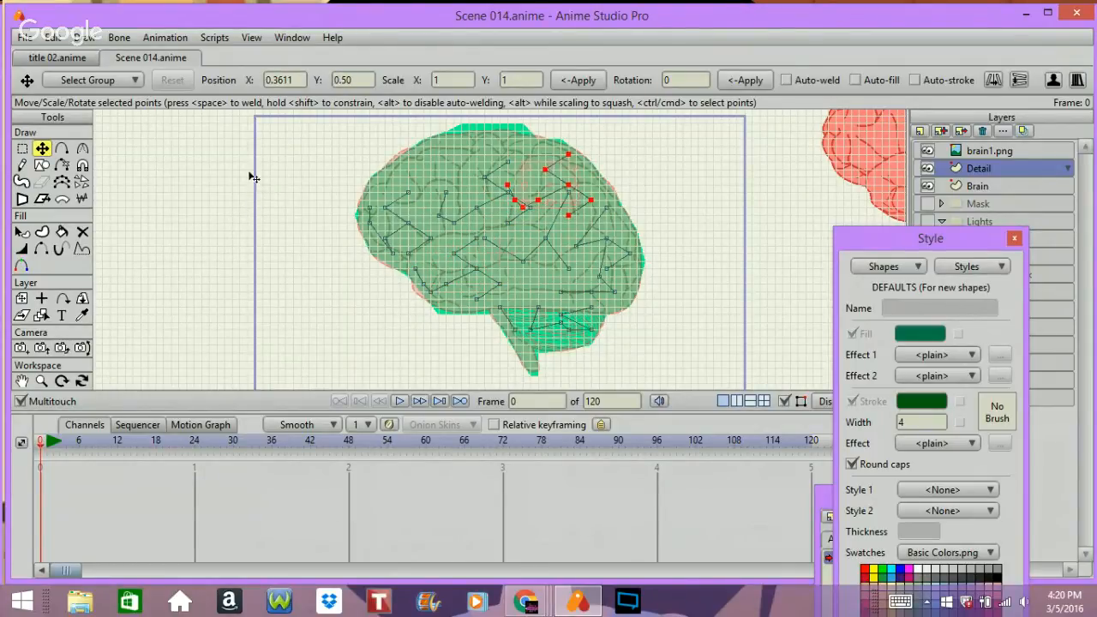
{"action": "key", "text": "ctrl+r"}
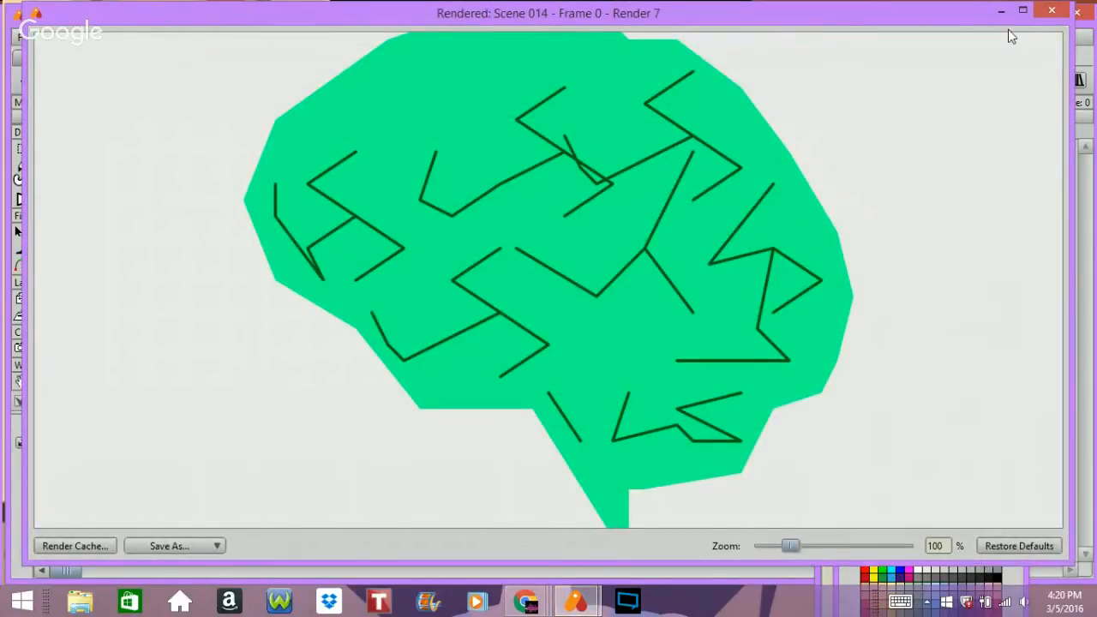
{"action": "left_click", "coordinate": [1052, 15]}
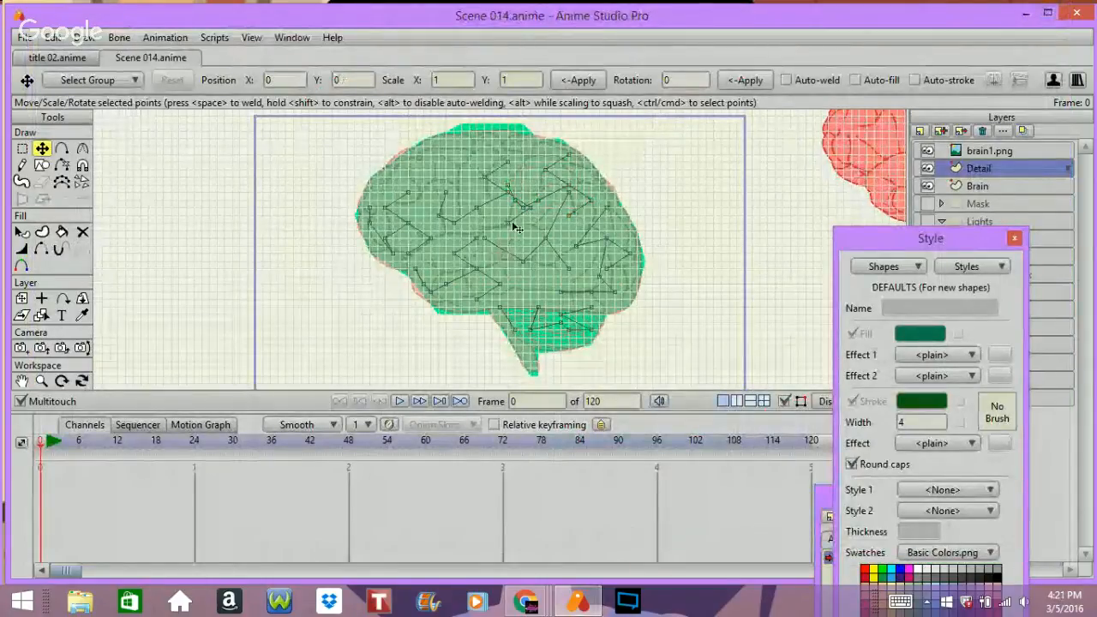
Reshape the upper-right copy's hook to run level left and up to the brain's top, ending at X 0.06, Y 0.89, and check a render
{"action": "mouse_move", "coordinate": [525, 206]}
{"action": "left_mouse_down"}
{"action": "mouse_move", "coordinate": [521, 192]}
{"action": "mouse_move", "coordinate": [520, 212]}
{"action": "mouse_move", "coordinate": [533, 196]}
{"action": "mouse_move", "coordinate": [500, 180]}
{"action": "mouse_move", "coordinate": [509, 212]}
{"action": "left_mouse_up"}
{"action": "left_click", "coordinate": [529, 181]}
{"action": "left_click", "coordinate": [505, 184]}
{"action": "left_click_drag", "start_coordinate": [505, 166], "coordinate": [504, 160]}
{"action": "left_click_drag", "start_coordinate": [509, 160], "coordinate": [517, 139]}
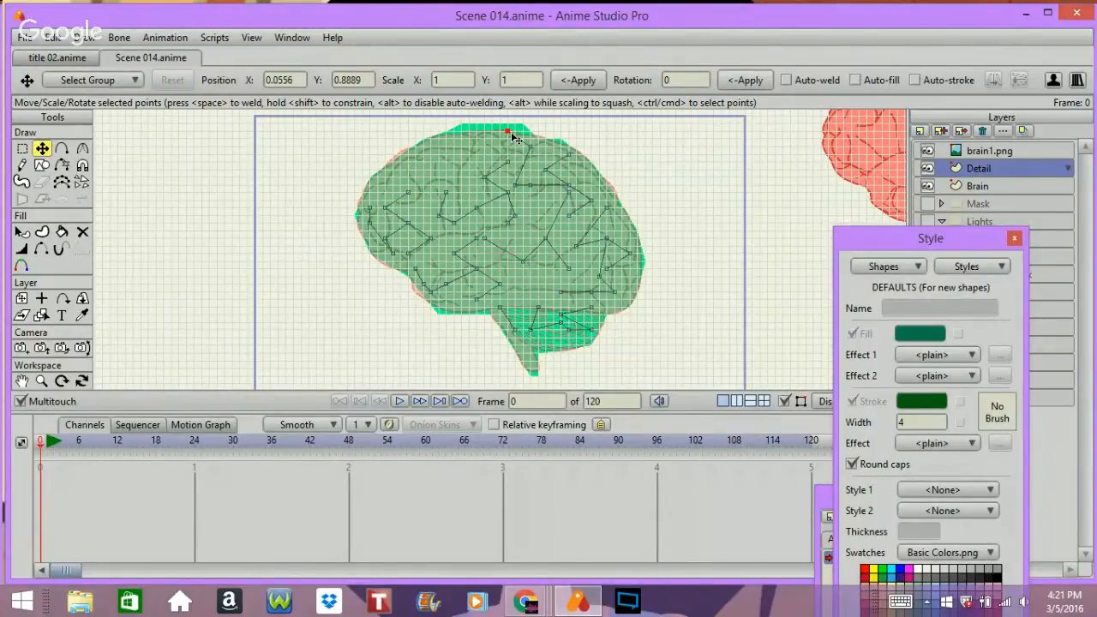
{"action": "key", "text": "ctrl+r"}
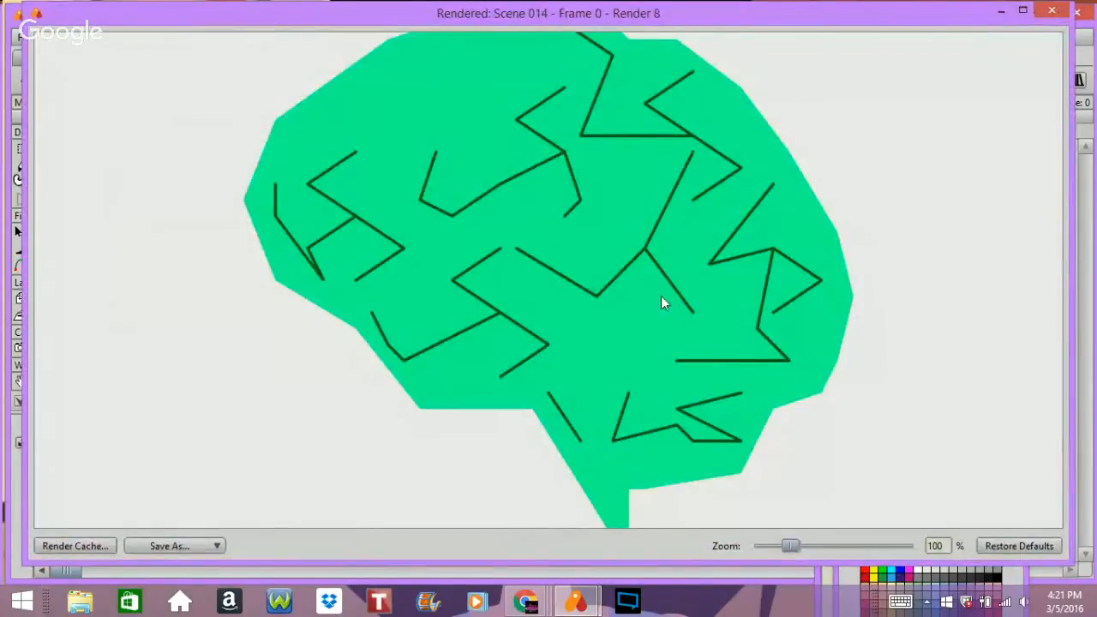
{"action": "left_click", "coordinate": [1049, 12]}
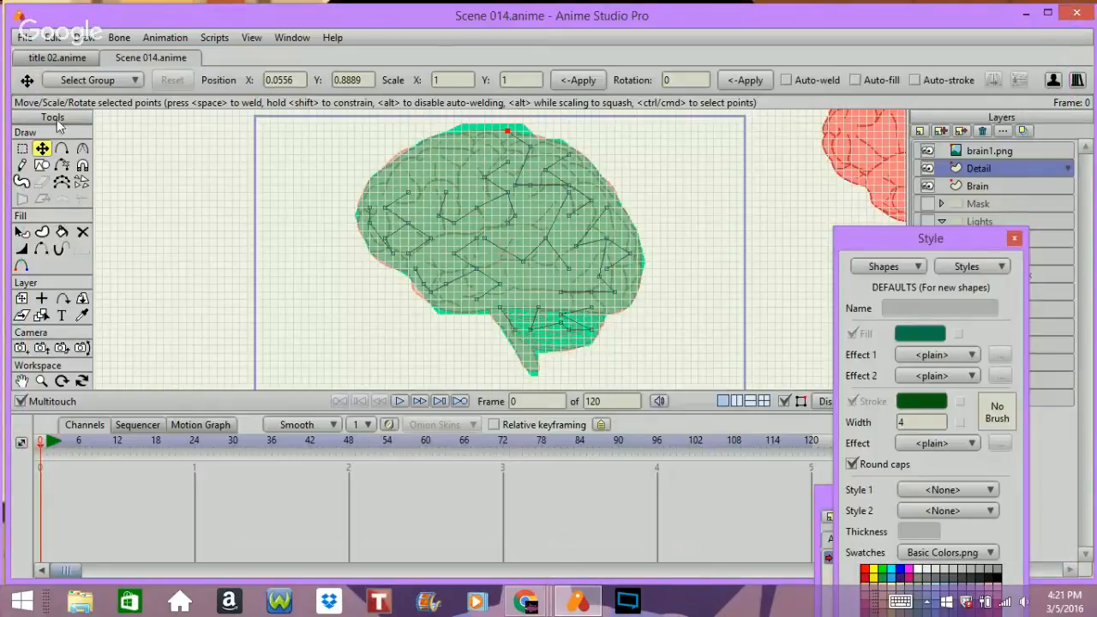
Paste the zigzag fold again, place it at the brain's upper left at X -0.42, Y 0.67, and check a render
{"action": "key", "text": "ctrl+z"}
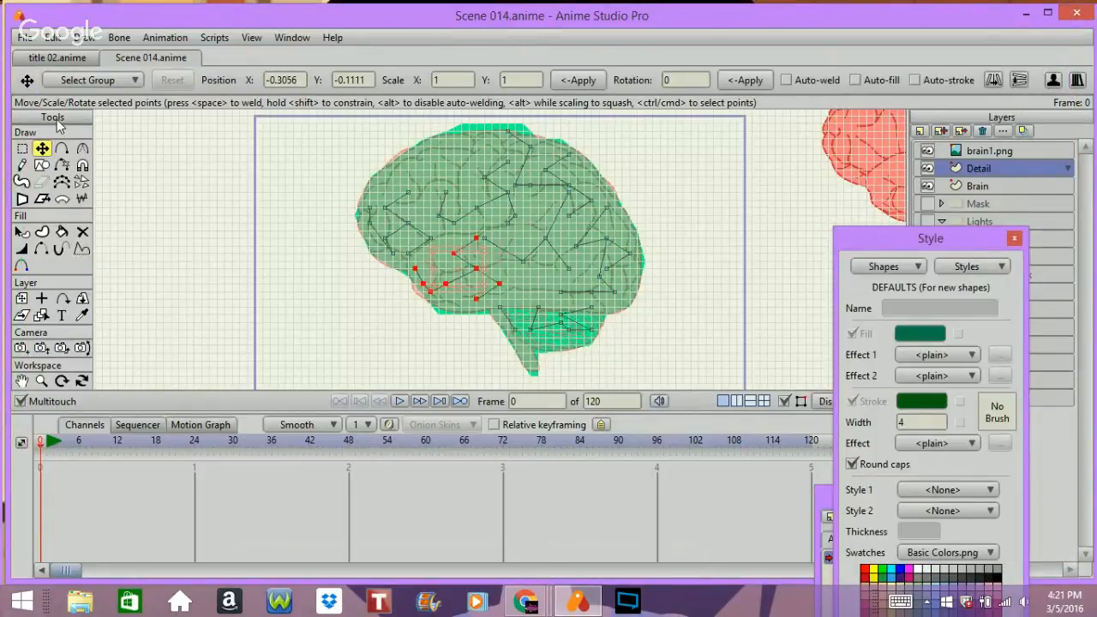
{"action": "left_click_drag", "start_coordinate": [319, 357], "coordinate": [324, 252]}
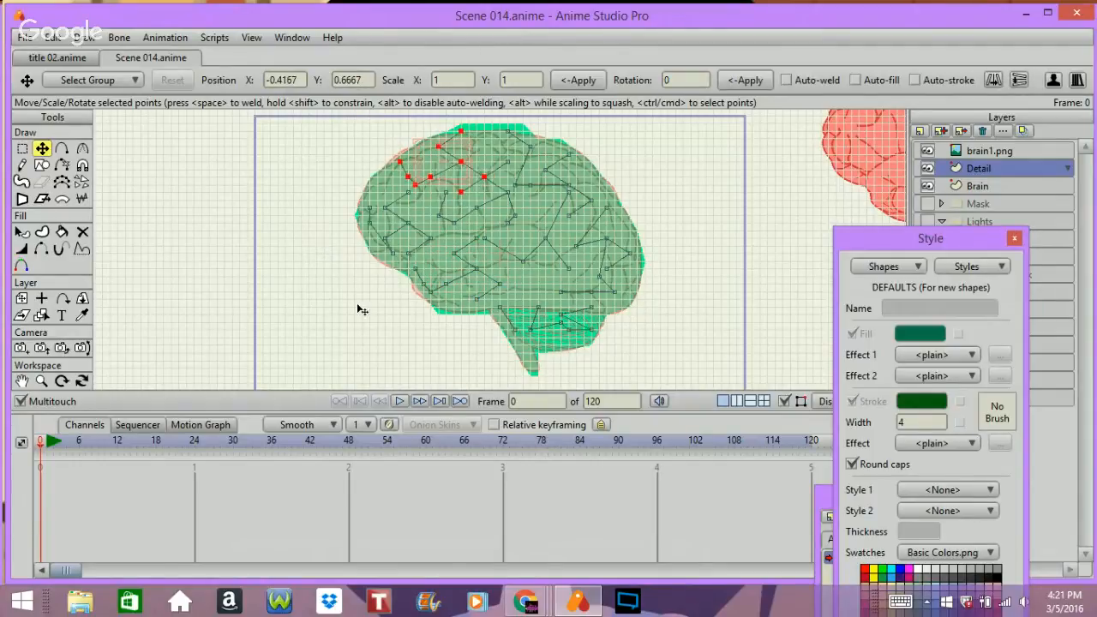
{"action": "key", "text": "ctrl+r"}
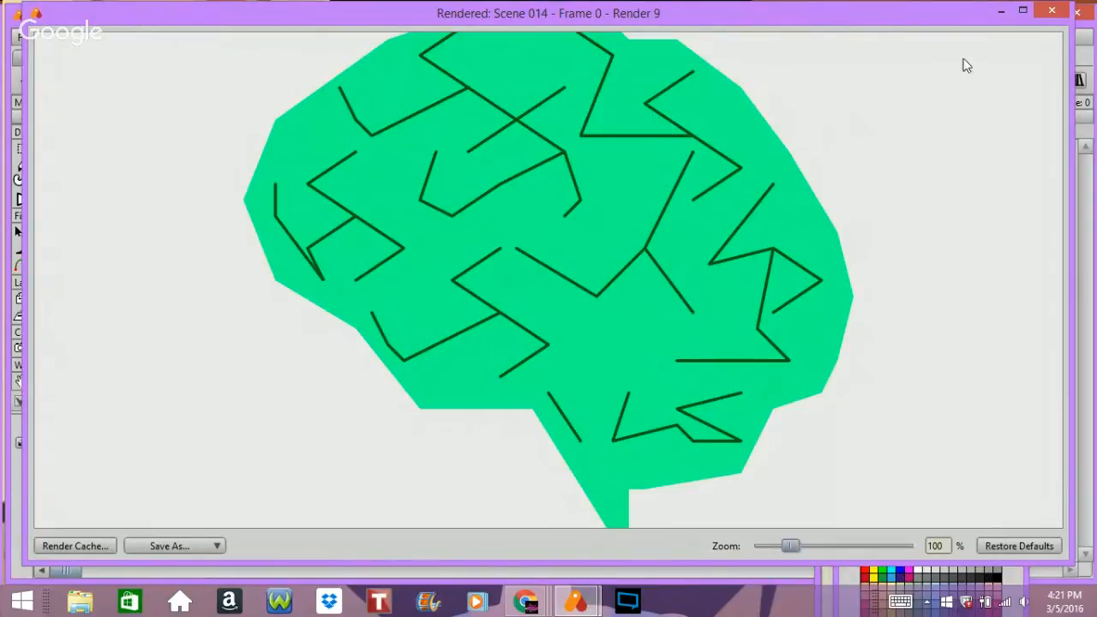
{"action": "left_click", "coordinate": [1051, 11]}
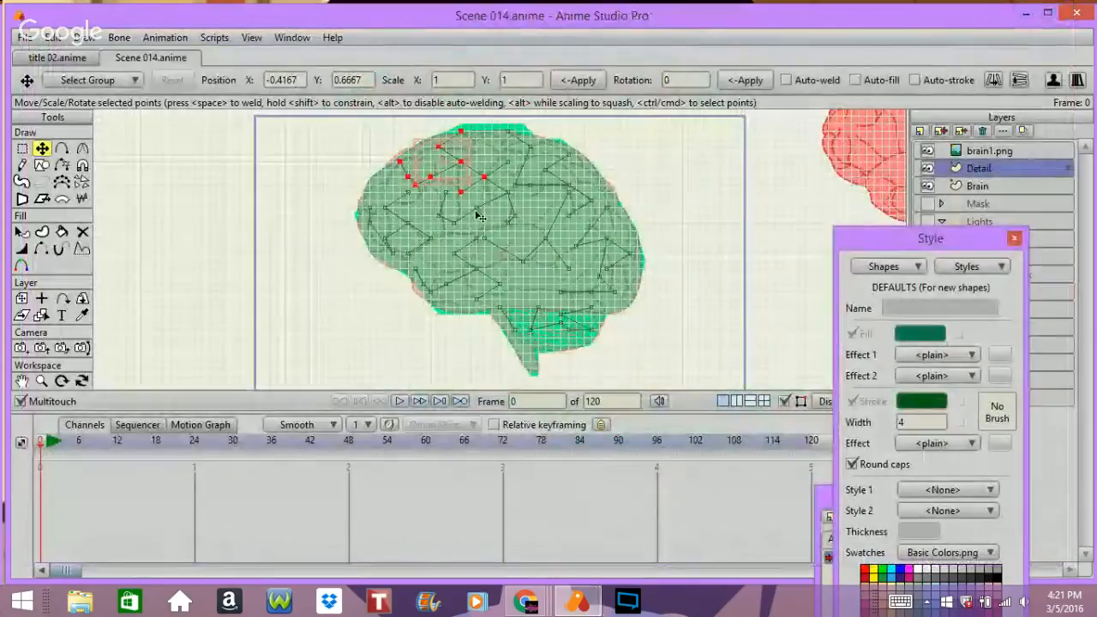
Reshape the upper-left copy's hook with its end at X -0.83, Y 0.44 and a corner at X -0.56, Y 0.72, and check a render
{"action": "left_click", "coordinate": [409, 232]}
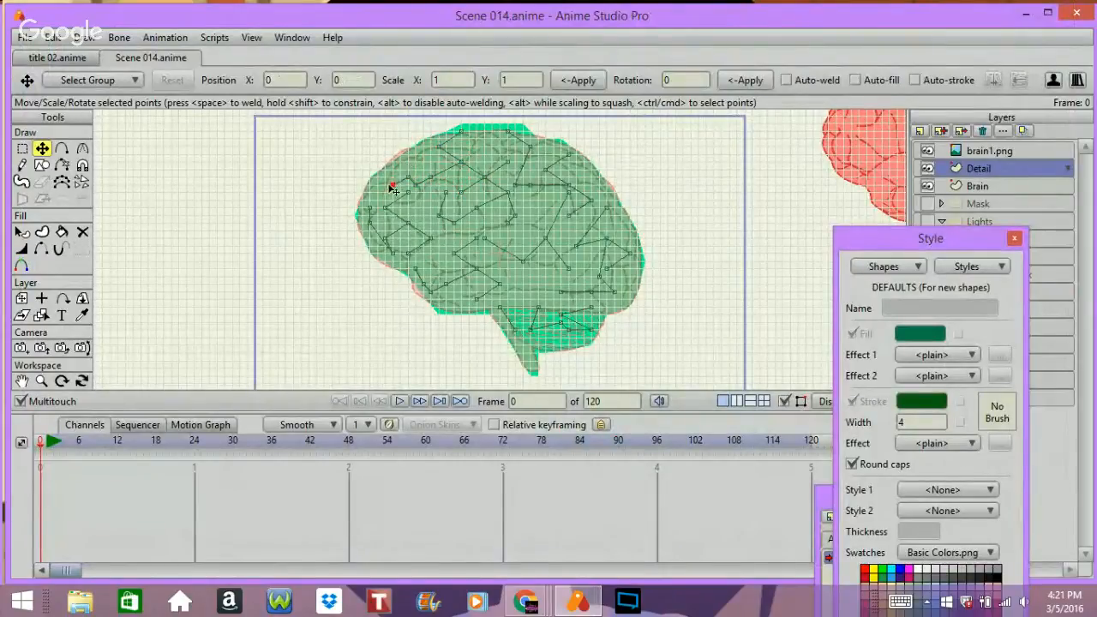
{"action": "left_click", "coordinate": [385, 196]}
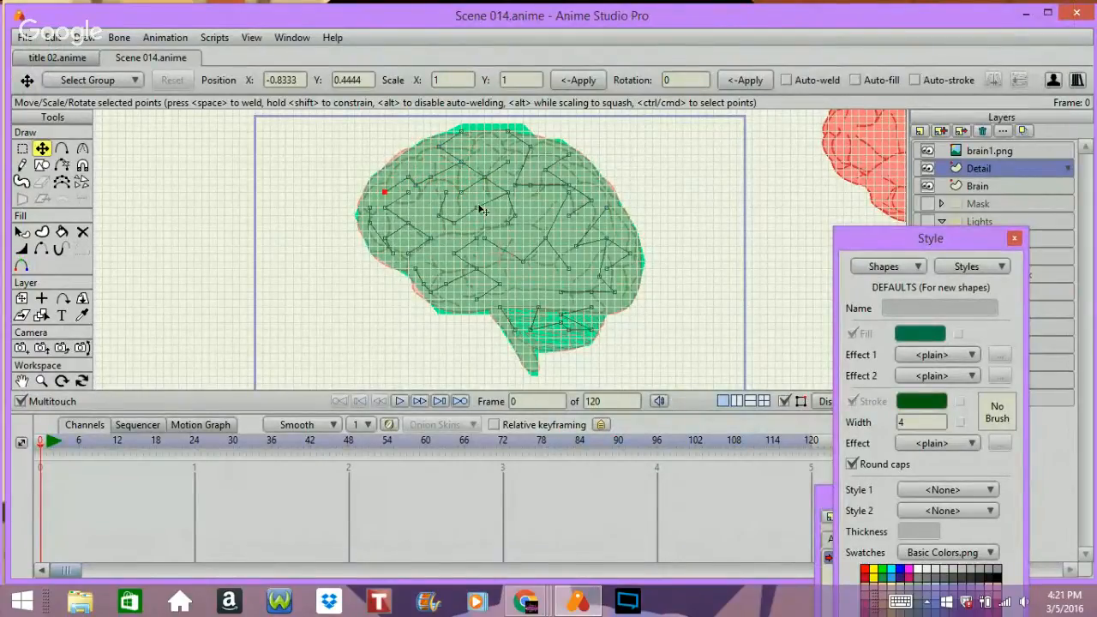
{"action": "left_click", "coordinate": [424, 155]}
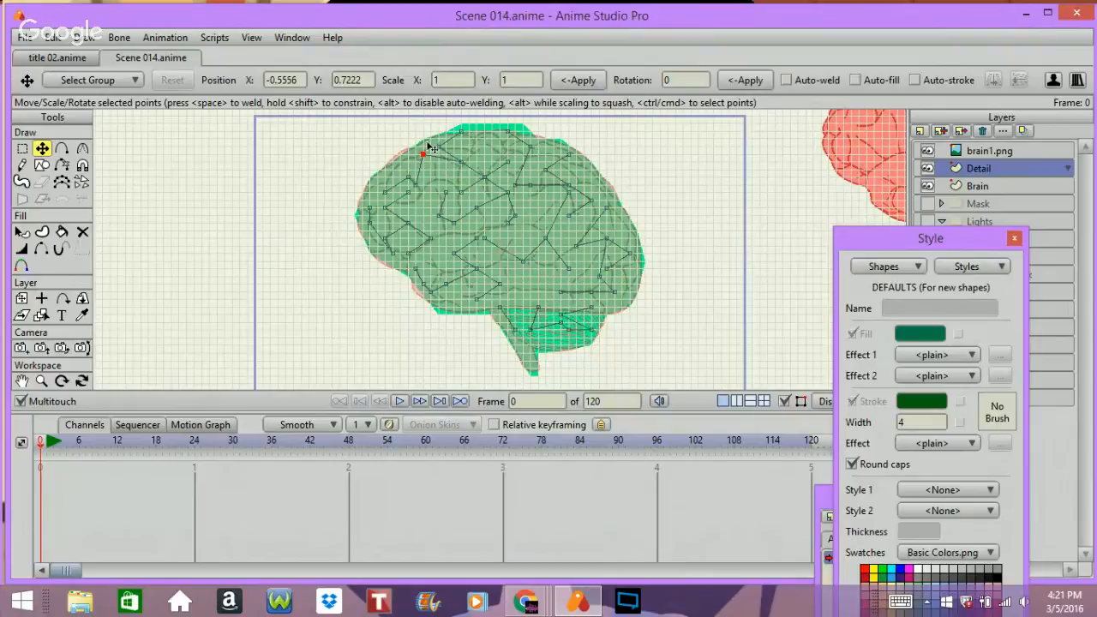
{"action": "key", "text": "ctrl+r"}
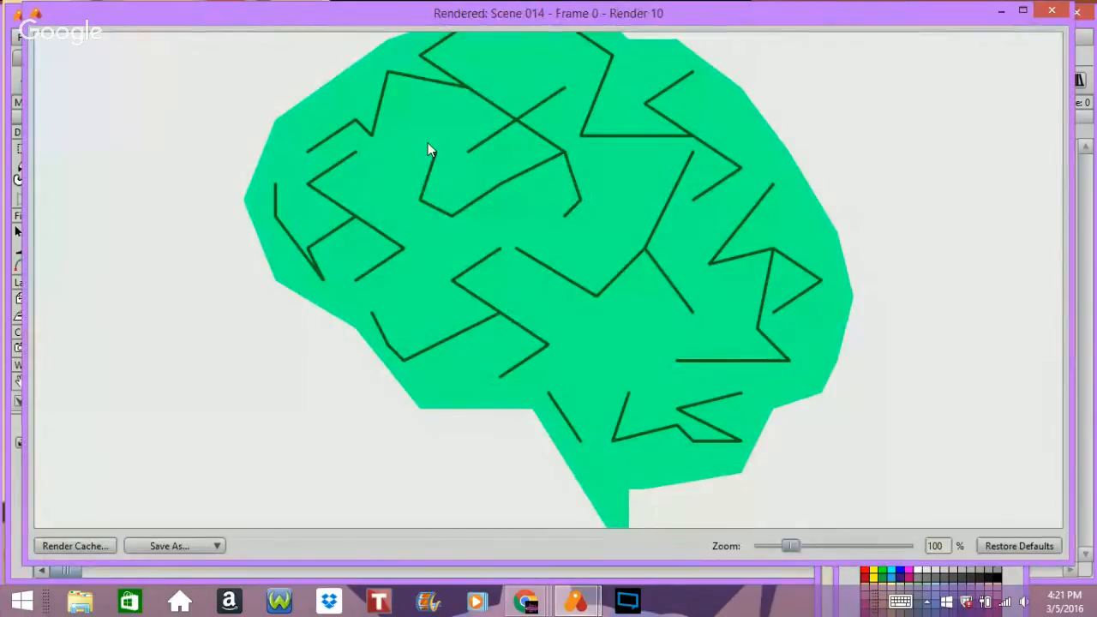
{"action": "mouse_move", "coordinate": [1095, 1]}
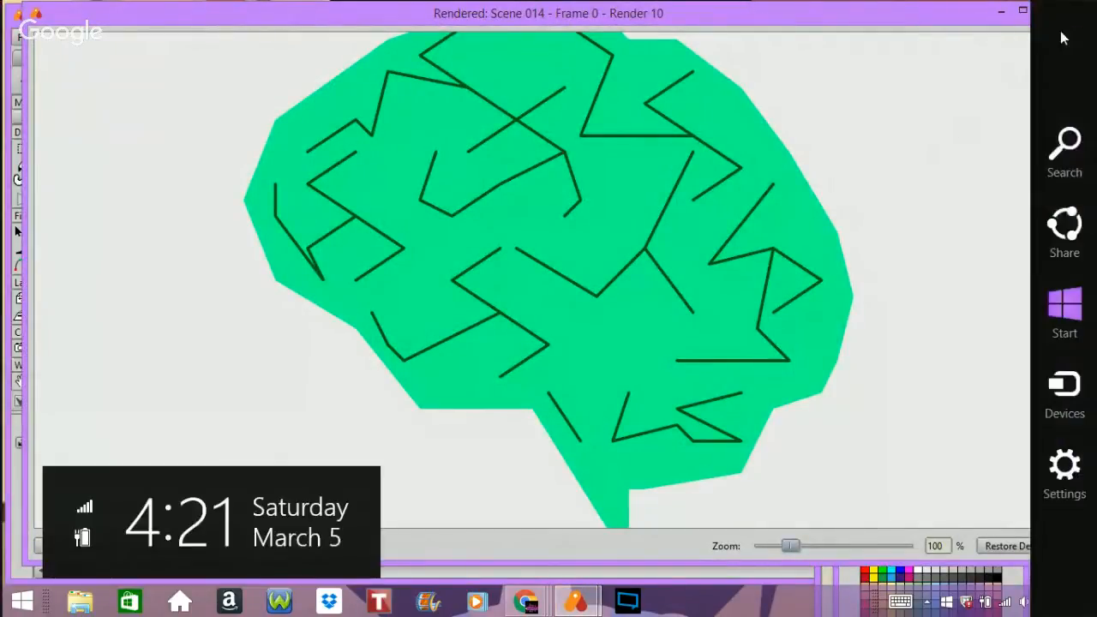
{"action": "left_click", "coordinate": [1046, 12]}
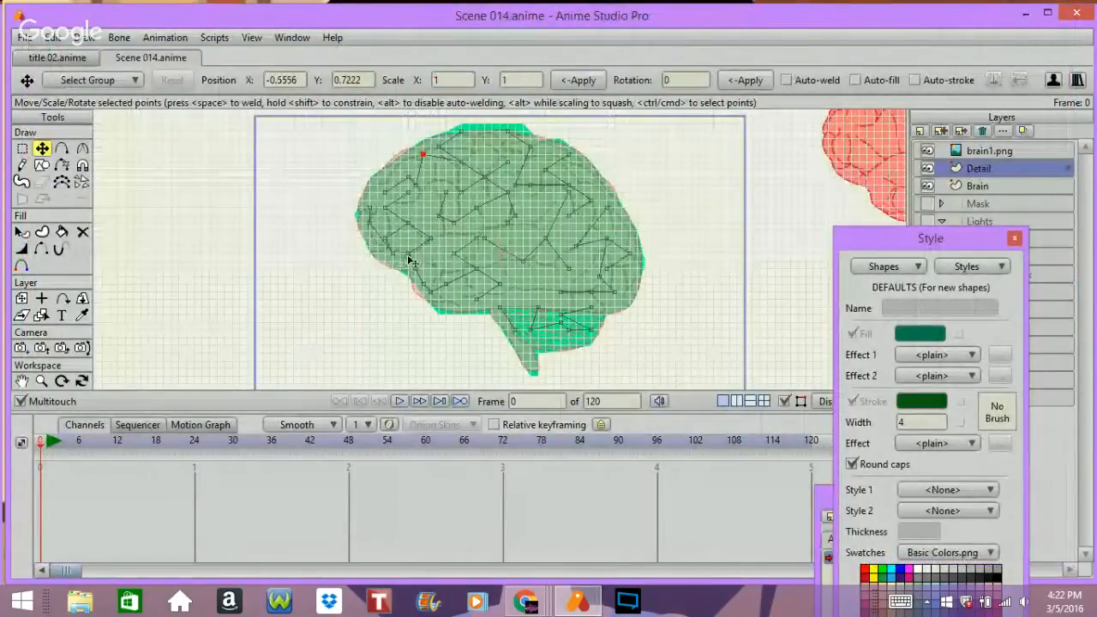
Select the whole zigzag fold in the brain's lower green section and duplicate it in place, ready for moving
{"action": "left_click", "coordinate": [531, 315]}
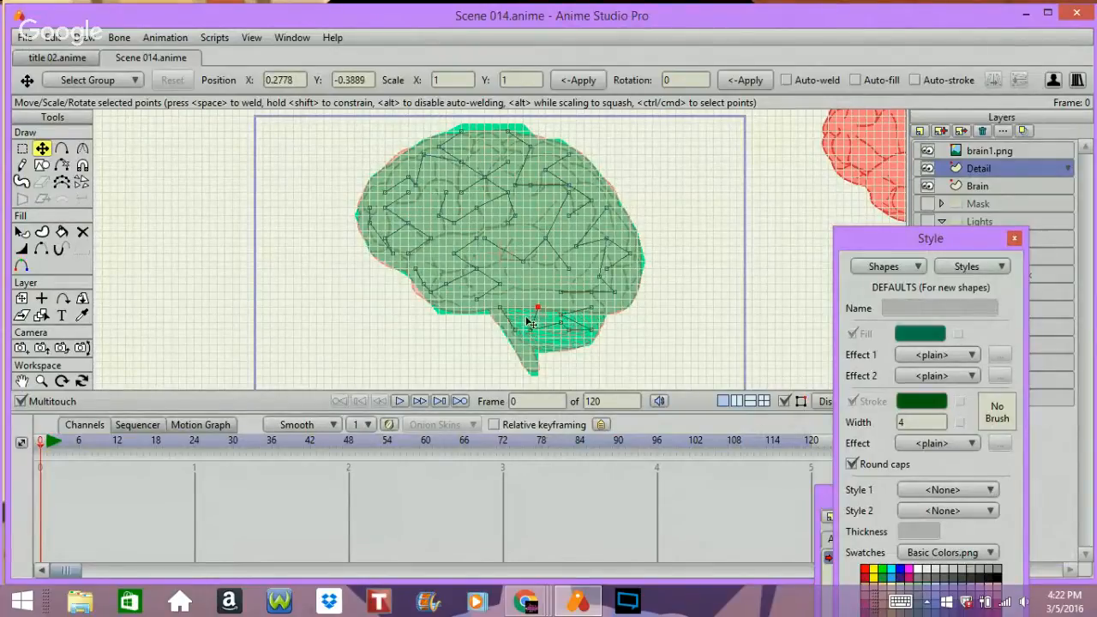
{"action": "key", "text": "g"}
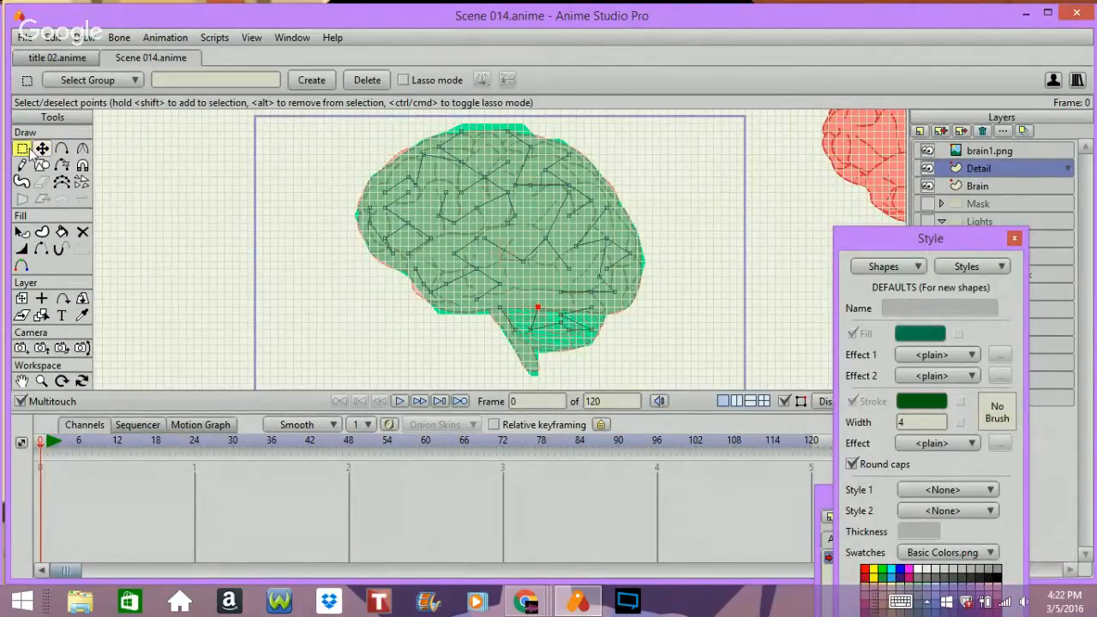
{"action": "left_click", "coordinate": [526, 322]}
{"action": "double_click", "coordinate": [545, 331]}
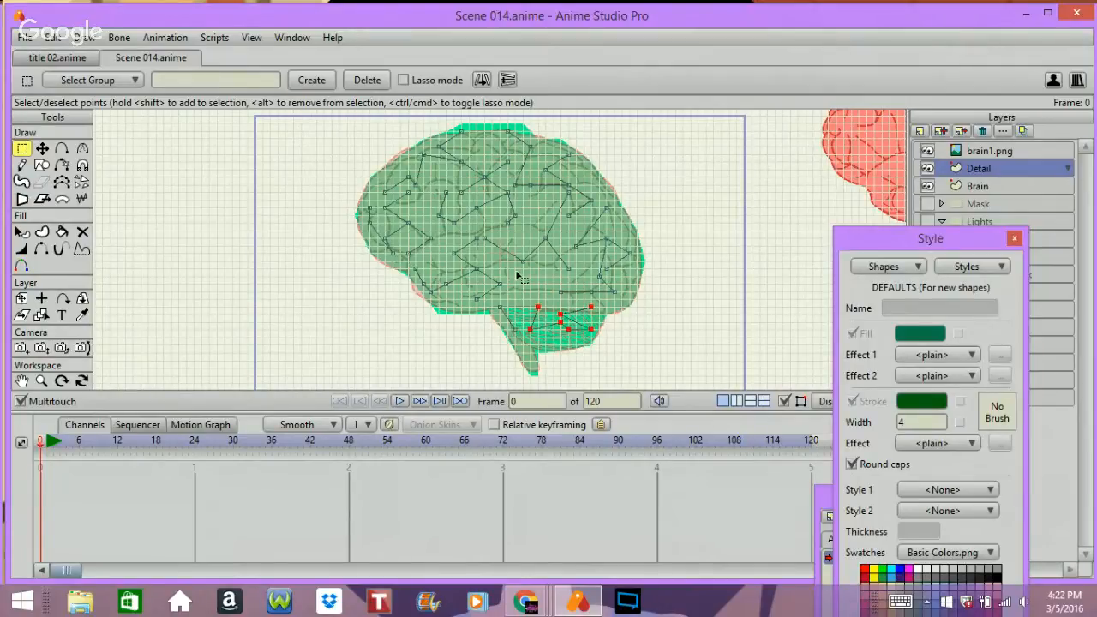
{"action": "key", "text": "t"}
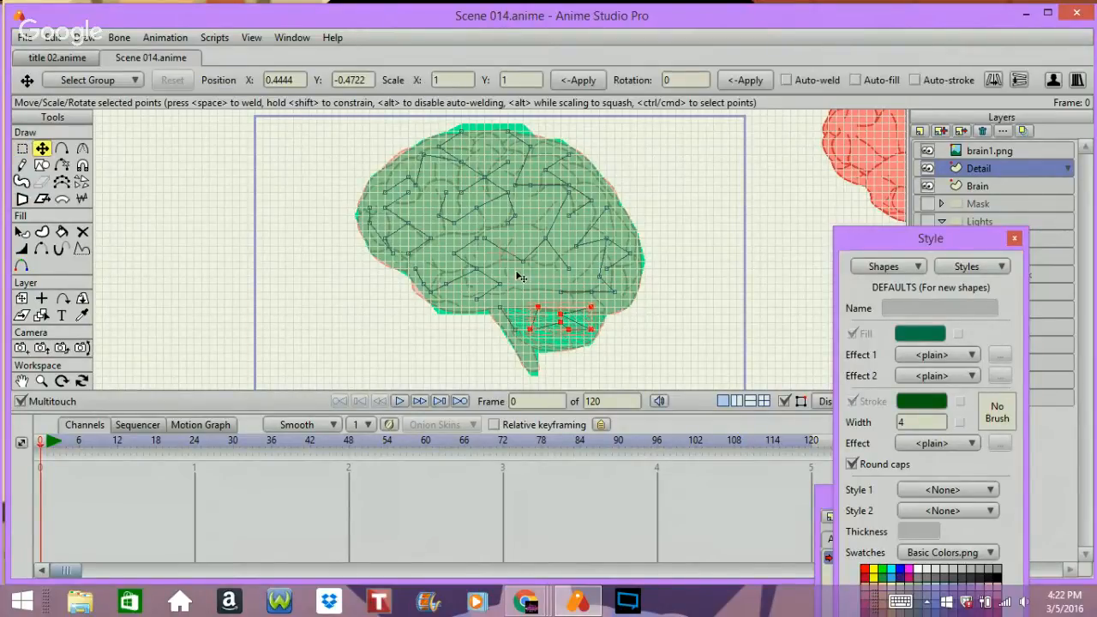
Try the duplicated fold slightly below the original at X 0.39, Y -0.58, check a render, and undo the move
{"action": "left_click_drag", "start_coordinate": [677, 335], "coordinate": [663, 352]}
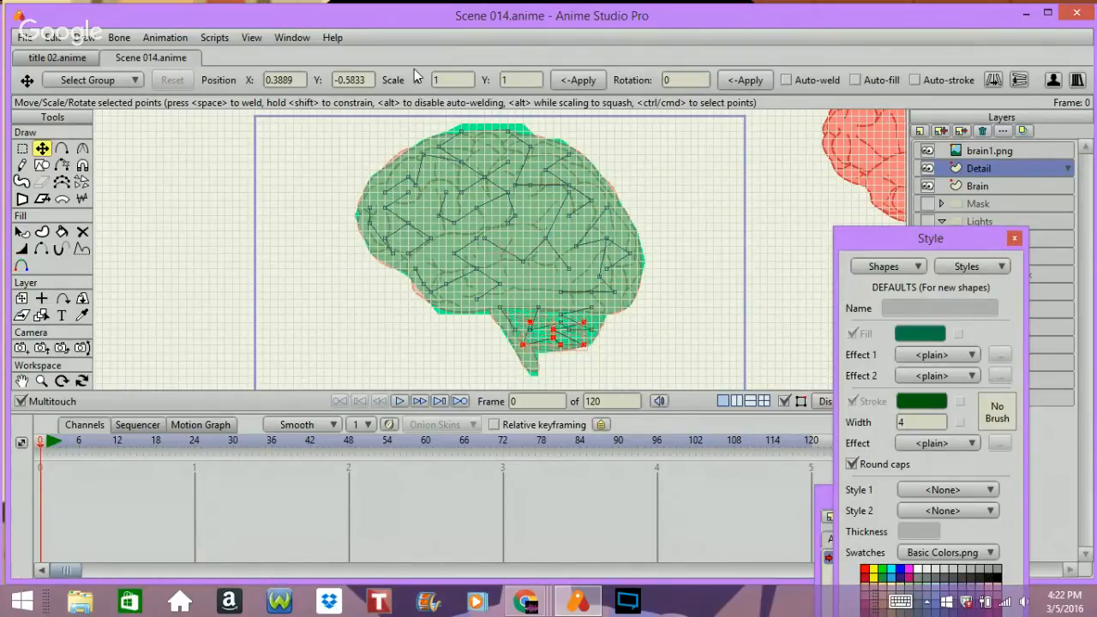
{"action": "key", "text": "ctrl+r"}
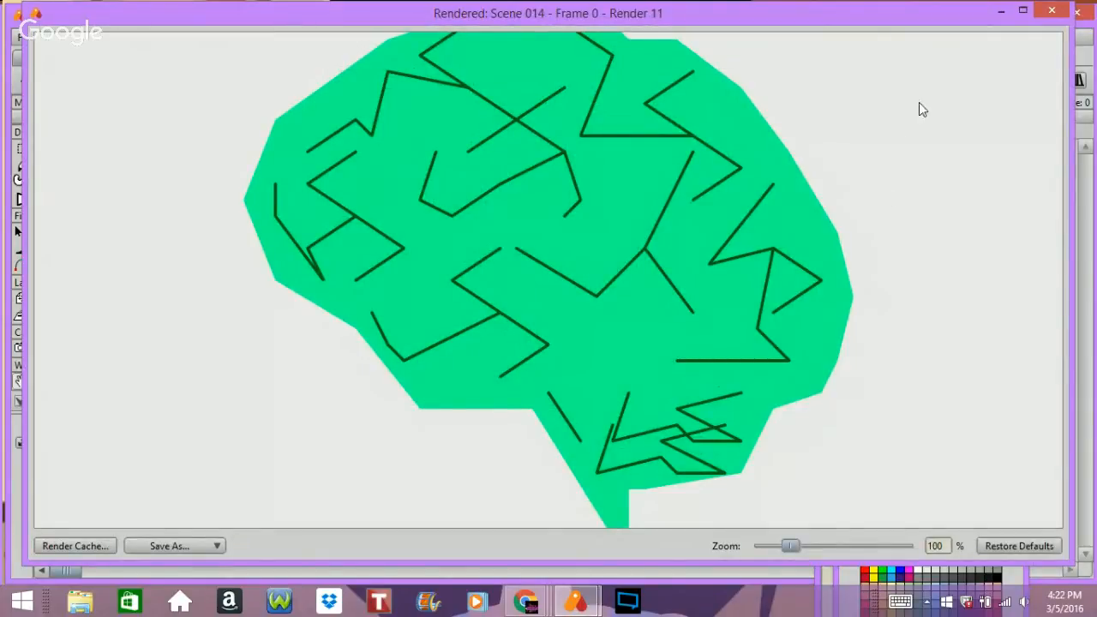
{"action": "left_click", "coordinate": [1053, 12]}
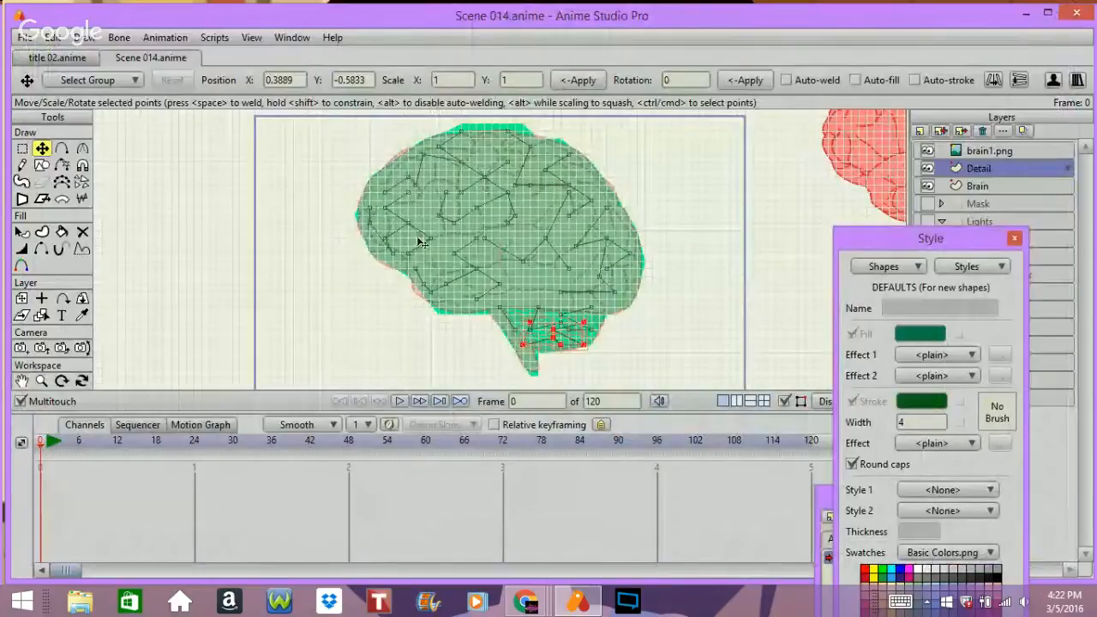
{"action": "key", "text": "ctrl+z"}
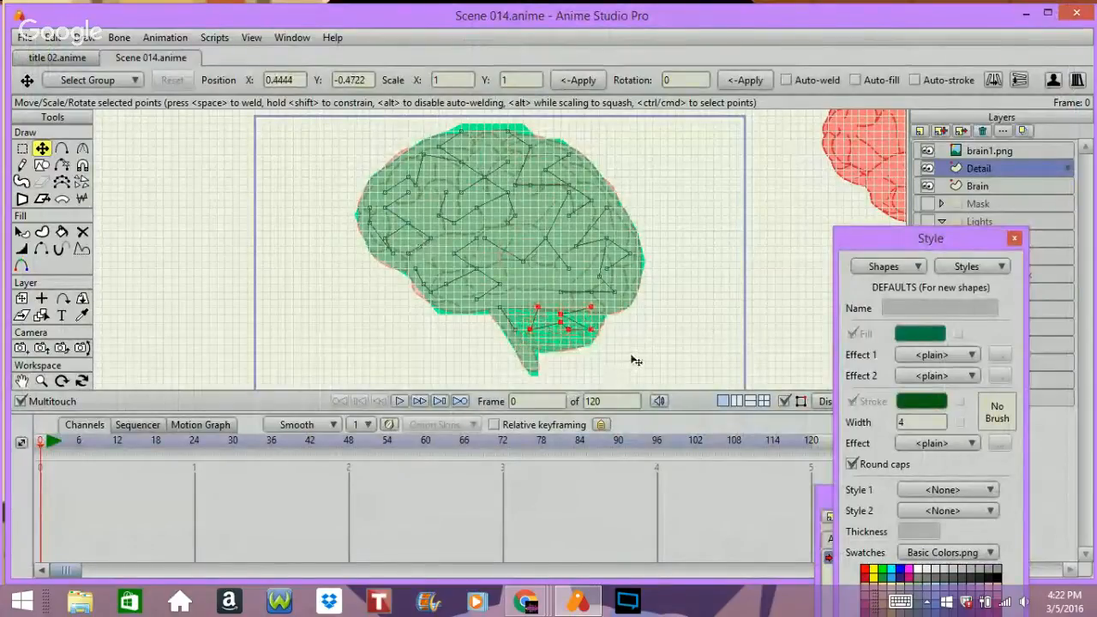
Move the duplicate above the original, reshape it with corners at X 0.11, Y -0.11 and X 0.11, Y -0.28 clear of neighbouring folds, and check a render
{"action": "left_click_drag", "start_coordinate": [635, 361], "coordinate": [597, 323]}
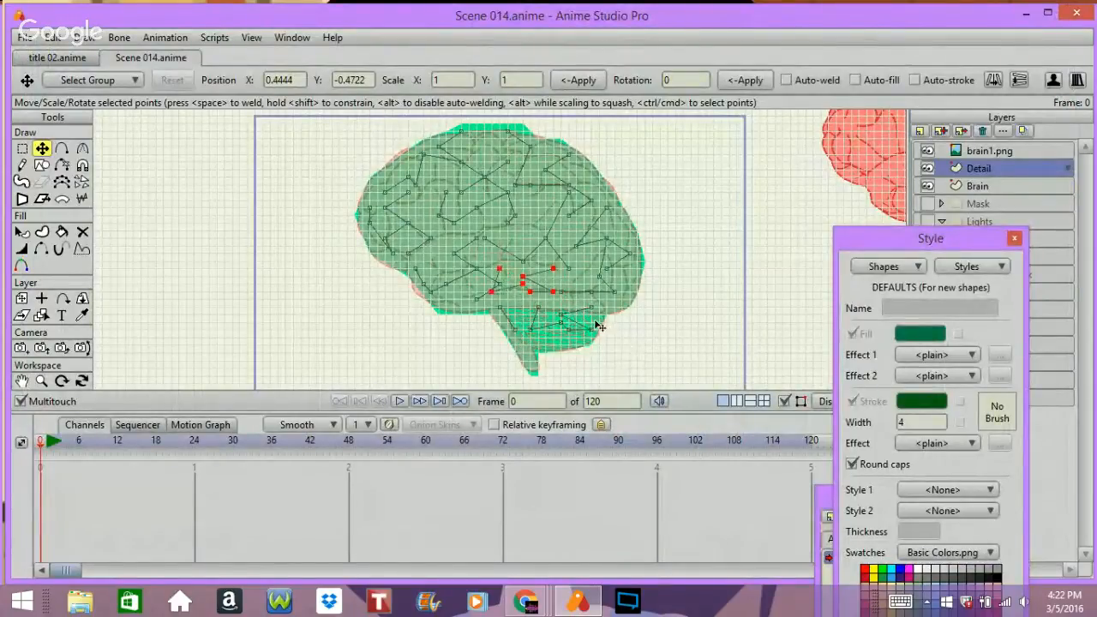
{"action": "left_click", "coordinate": [240, 268]}
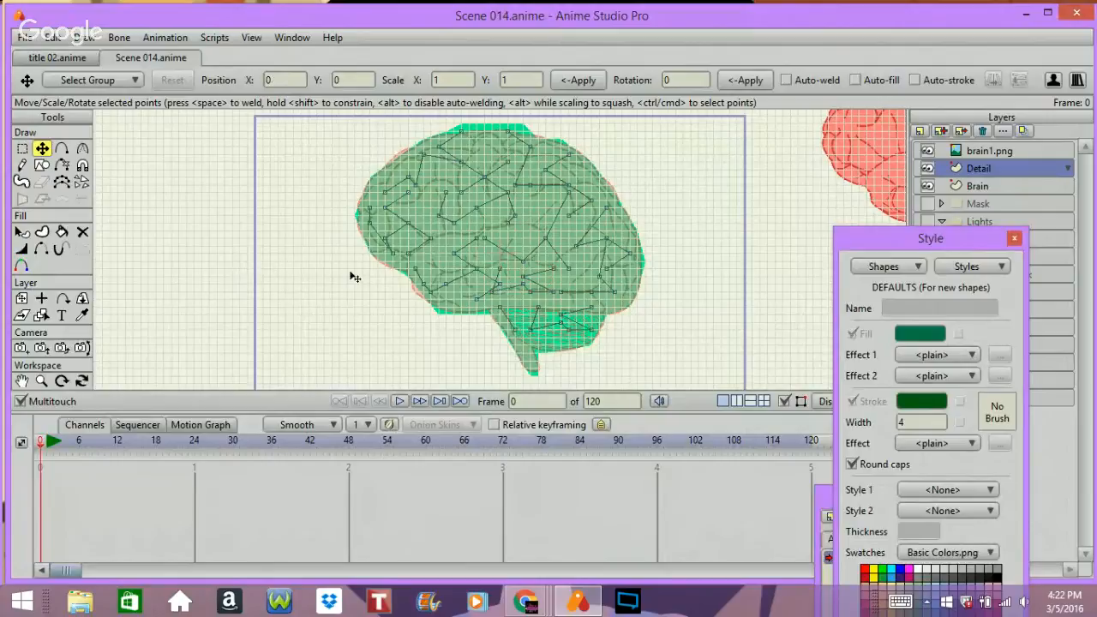
{"action": "left_click", "coordinate": [568, 292]}
{"action": "left_click_drag", "start_coordinate": [567, 292], "coordinate": [512, 272]}
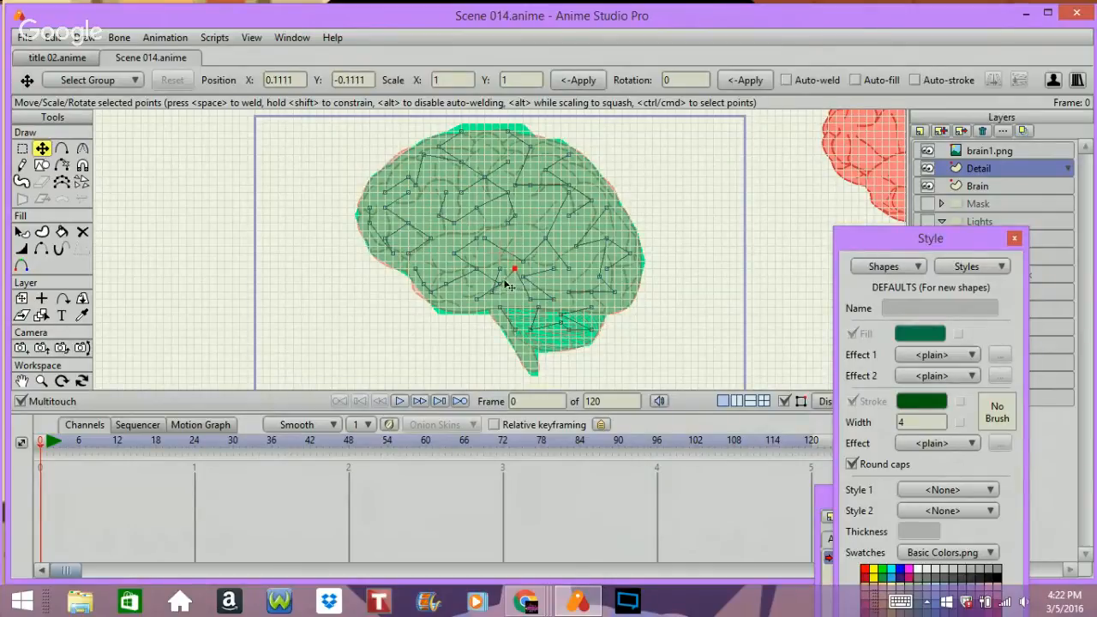
{"action": "left_click", "coordinate": [476, 301]}
{"action": "mouse_move", "coordinate": [496, 298]}
{"action": "left_mouse_down"}
{"action": "mouse_move", "coordinate": [488, 293]}
{"action": "mouse_move", "coordinate": [504, 291]}
{"action": "left_mouse_up"}
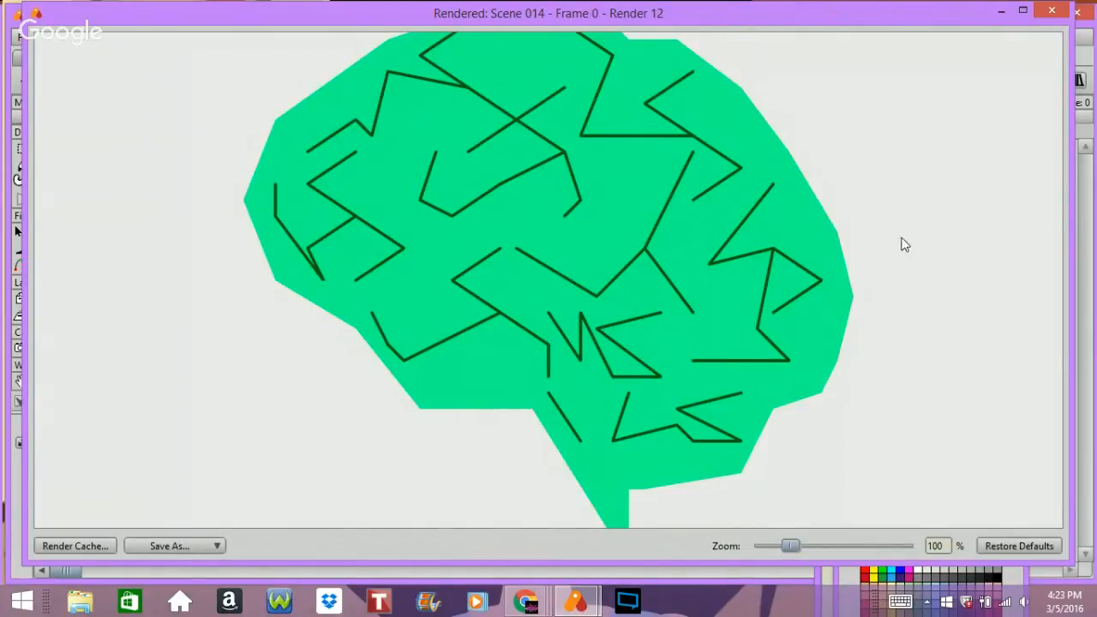
{"action": "left_click", "coordinate": [1046, 7]}
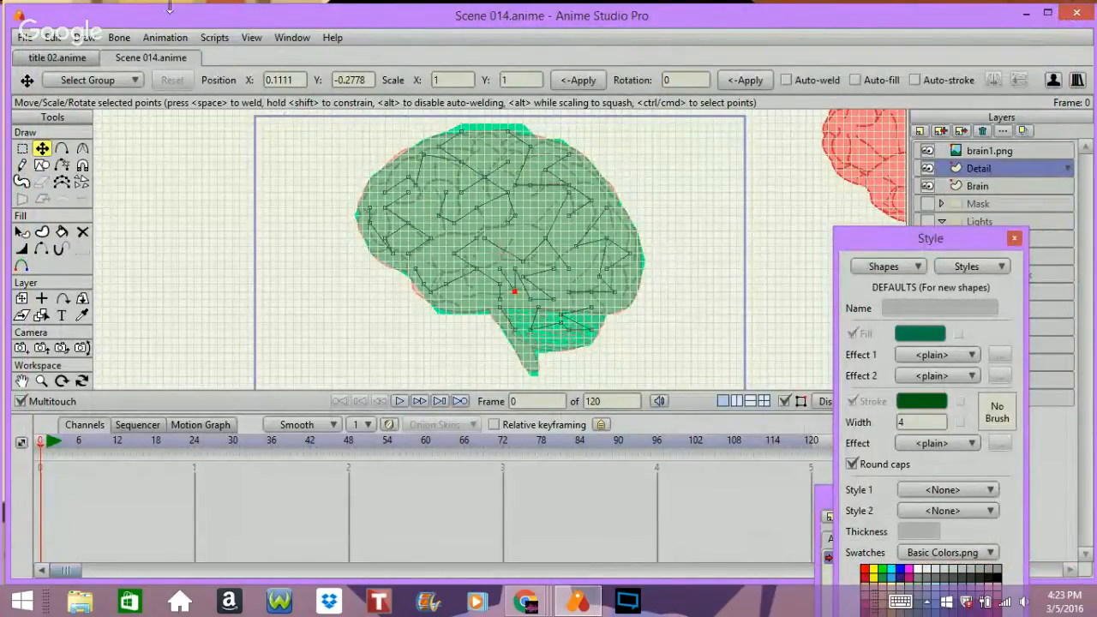
Turn off the grid and look up the grid option among the view commands
{"action": "key", "text": "ctrl+g"}
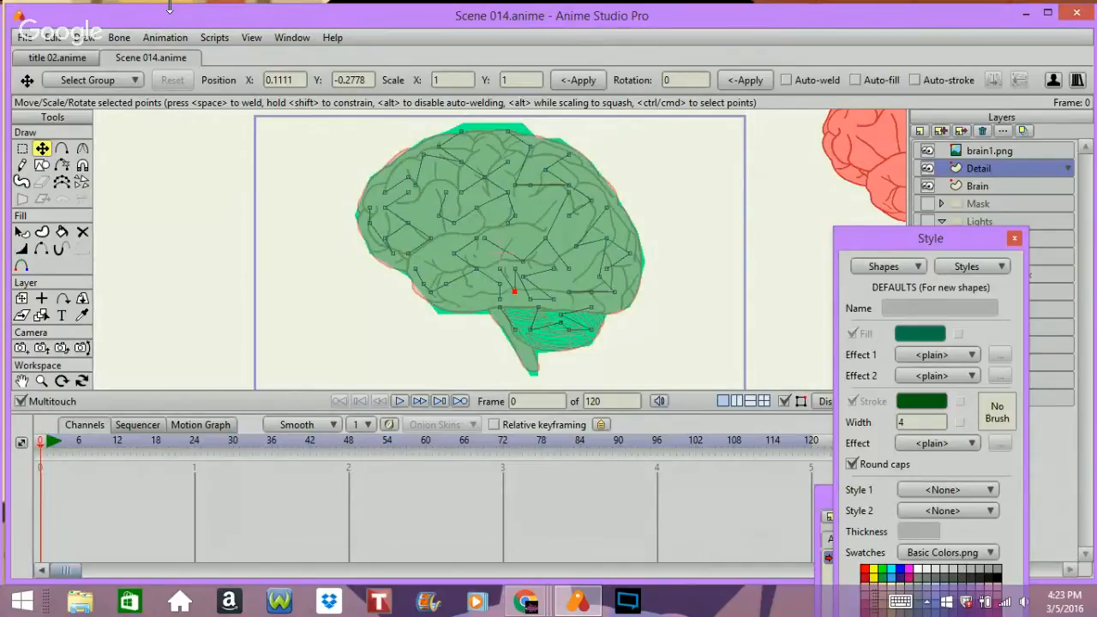
{"action": "left_click", "coordinate": [293, 38]}
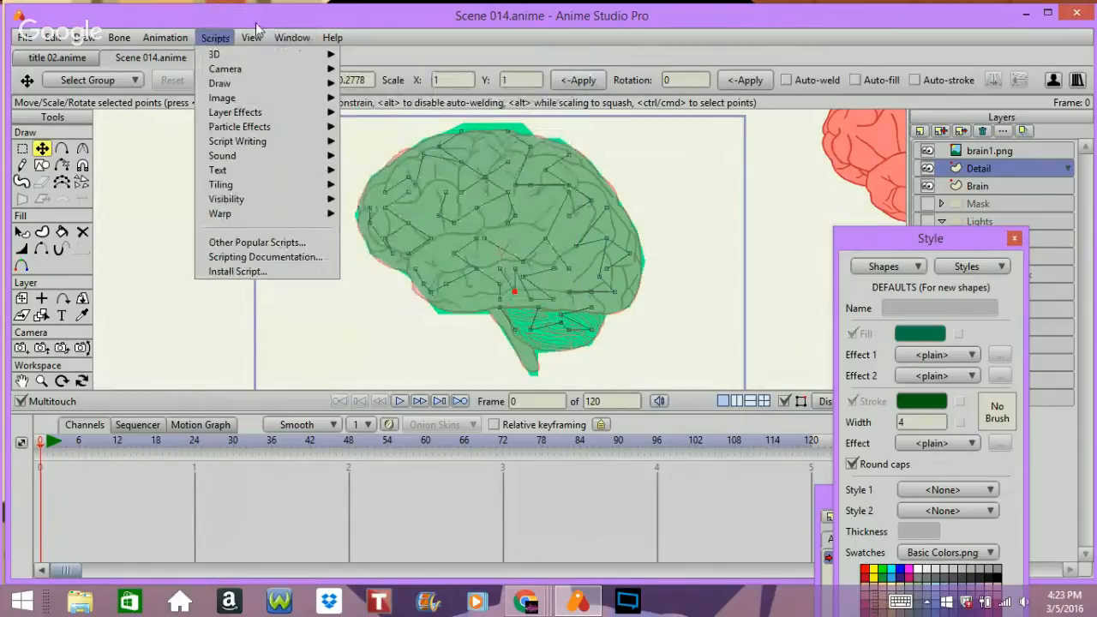
{"action": "mouse_move", "coordinate": [246, 43]}
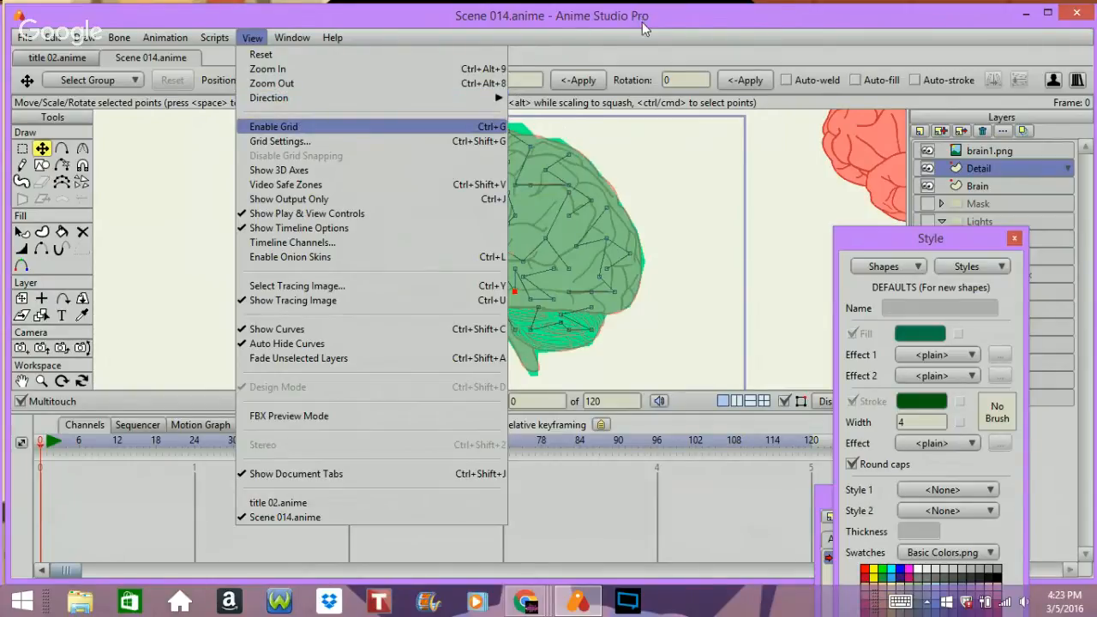
Group the Detail and Brain layers into a new group layer named Mask
{"action": "left_click", "coordinate": [607, 53]}
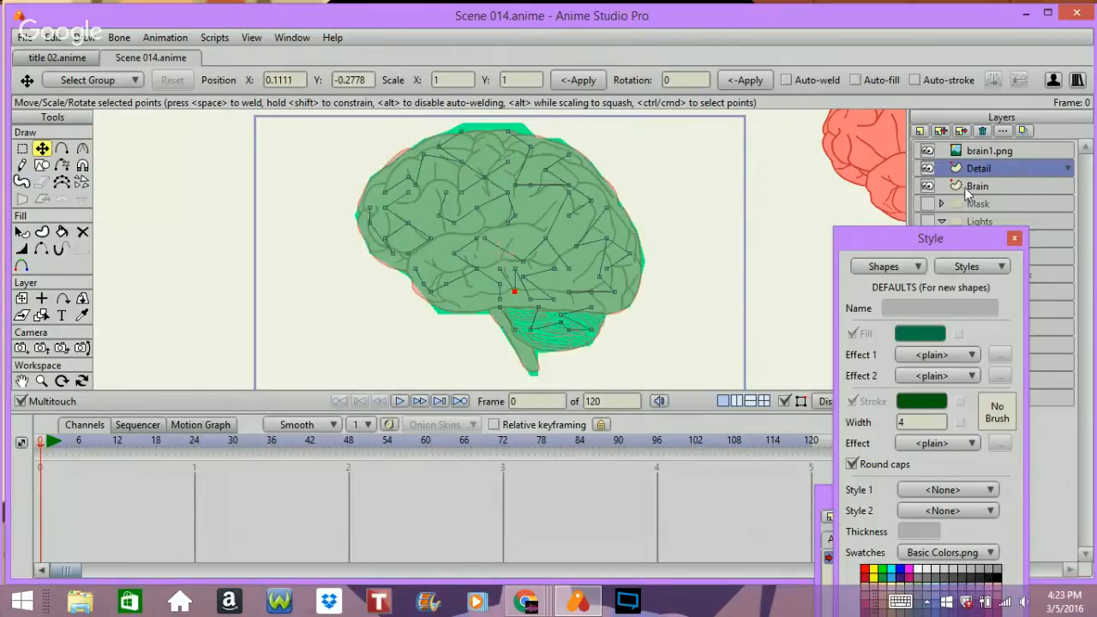
{"action": "left_click", "coordinate": [920, 132]}
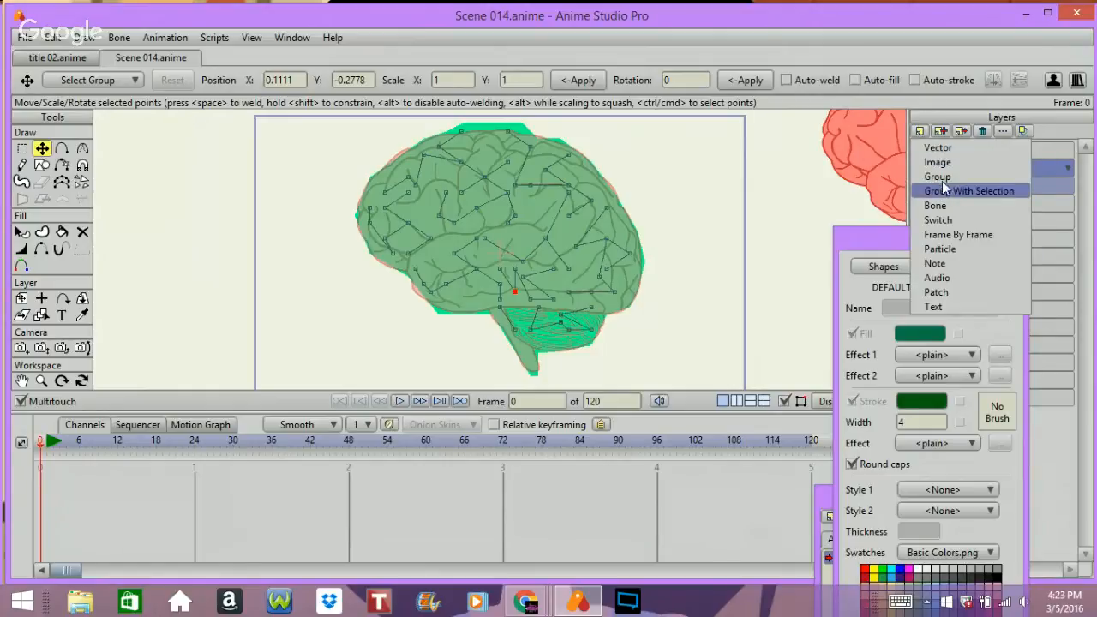
{"action": "left_click", "coordinate": [943, 191]}
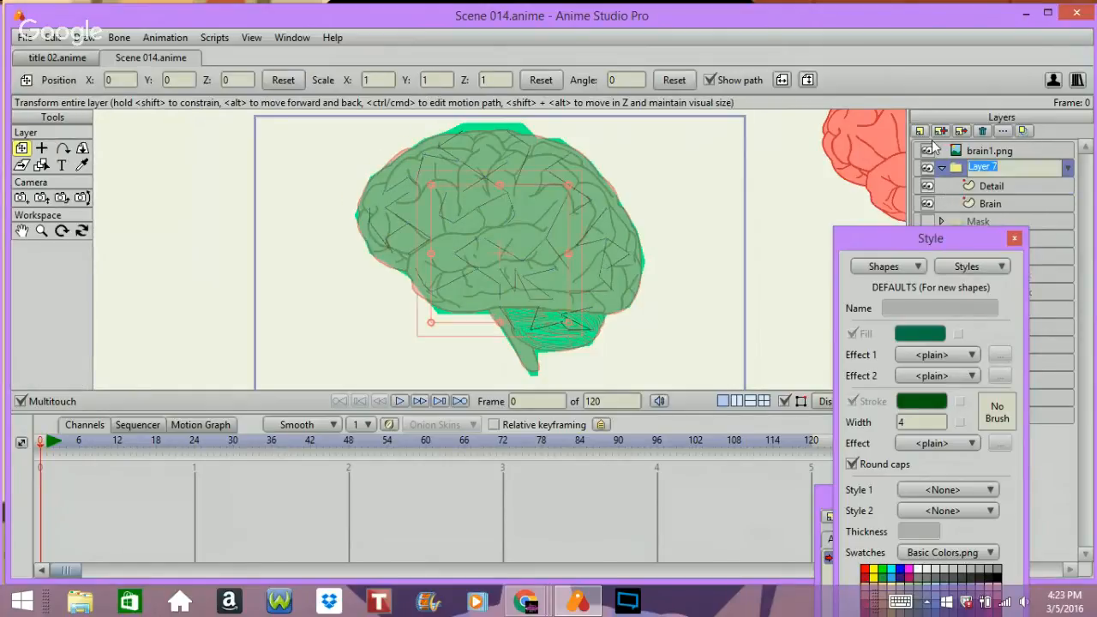
{"action": "type", "text": "Mask"}
{"action": "key", "text": "Return"}
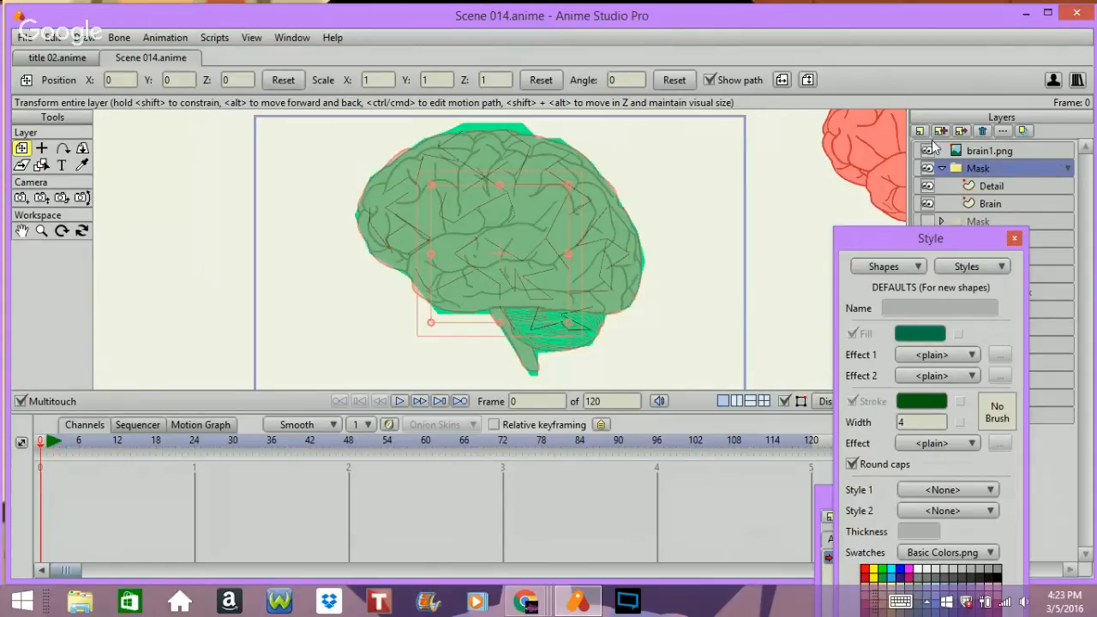
Set the new Mask group's group masking to Hide all
{"action": "left_click", "coordinate": [978, 186]}
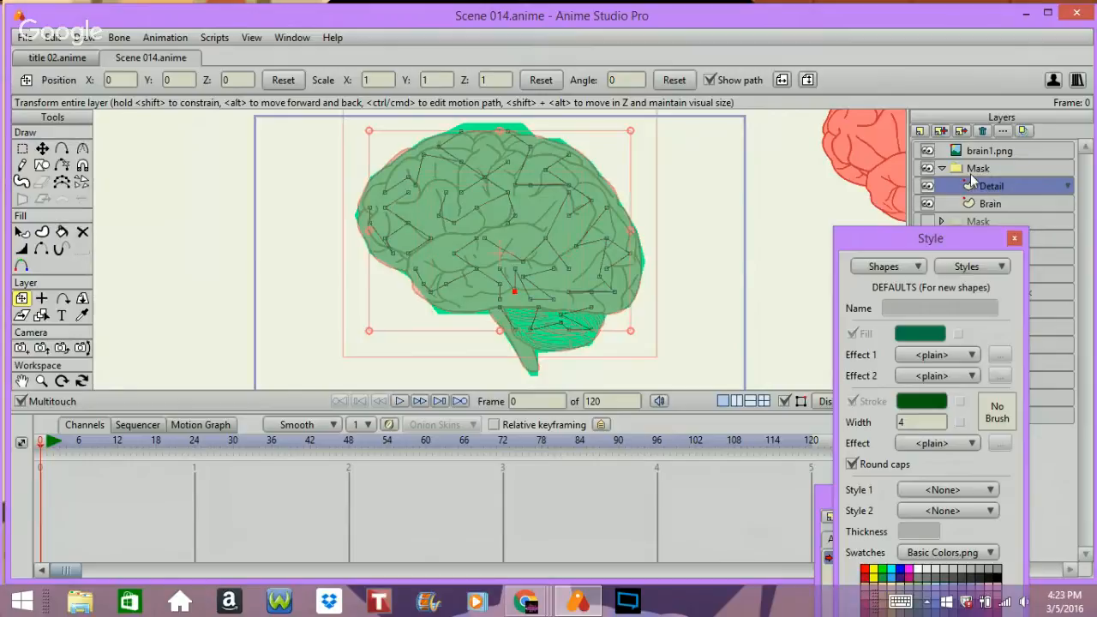
{"action": "double_click", "coordinate": [978, 169]}
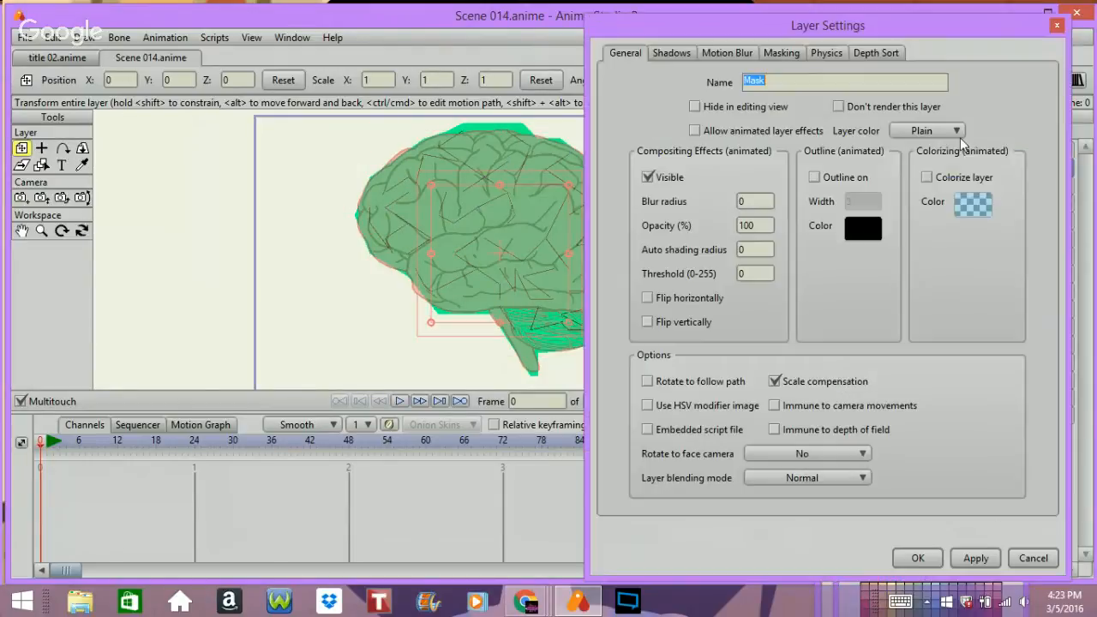
{"action": "left_click", "coordinate": [776, 53]}
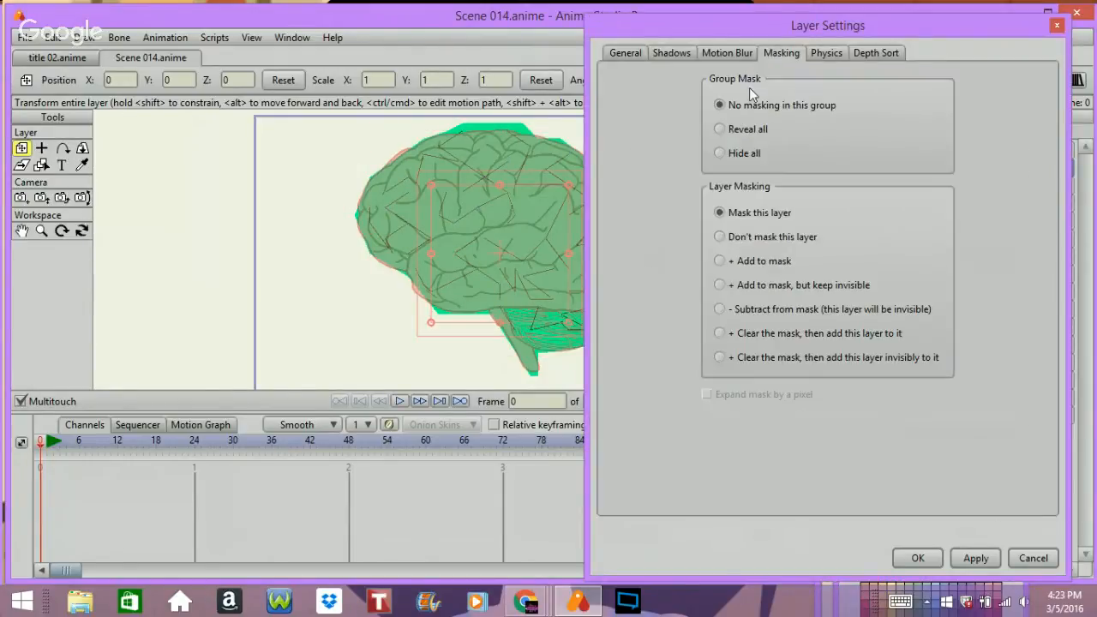
{"action": "left_click", "coordinate": [747, 154]}
{"action": "left_click", "coordinate": [917, 558]}
Set the Brain layer's masking to + Add to mask and duplicate the layer within the Mask group
{"action": "left_click", "coordinate": [990, 204]}
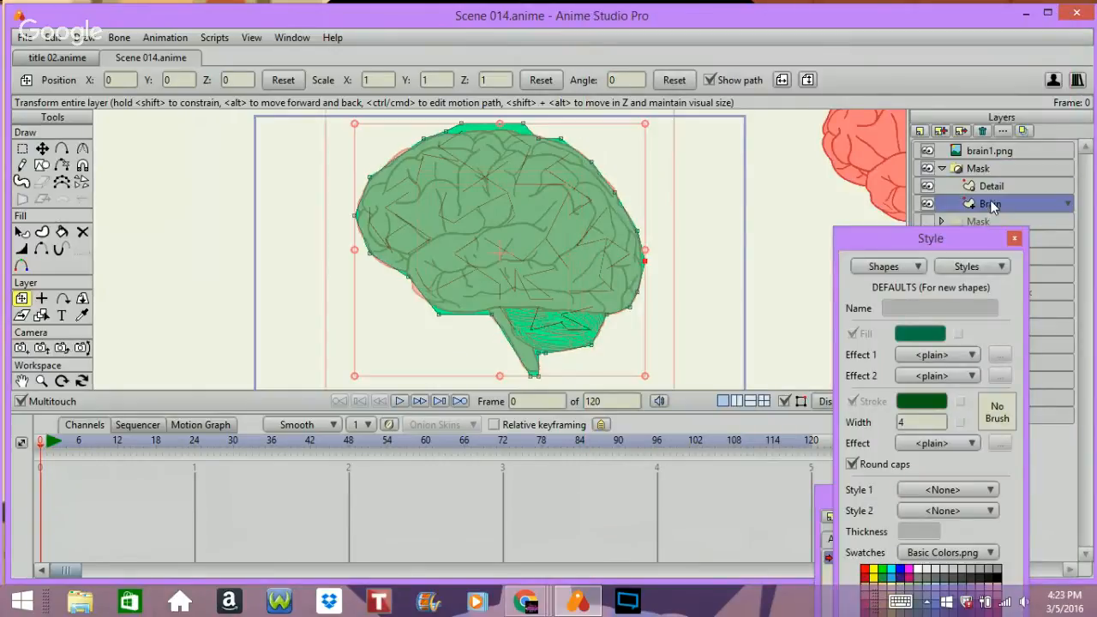
{"action": "double_click", "coordinate": [990, 203]}
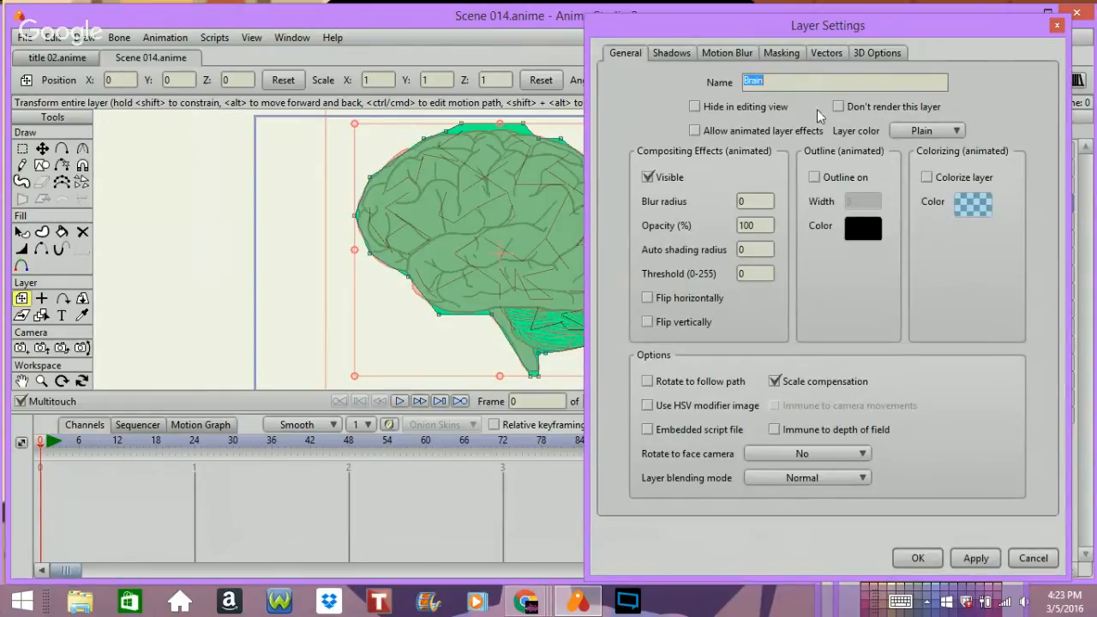
{"action": "left_click", "coordinate": [917, 558]}
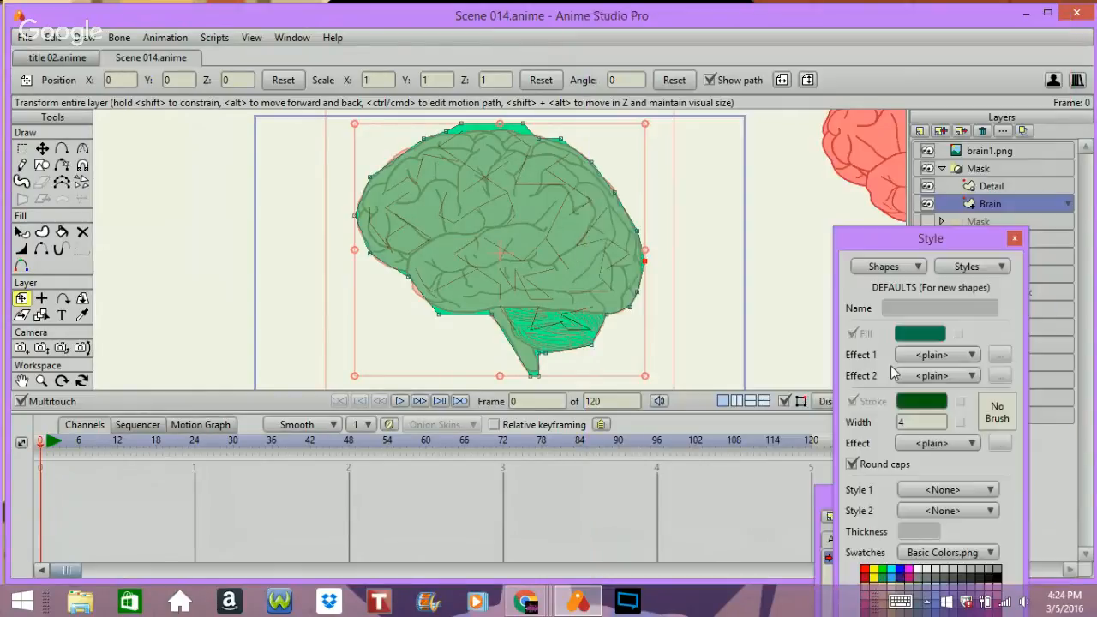
{"action": "left_click", "coordinate": [940, 130]}
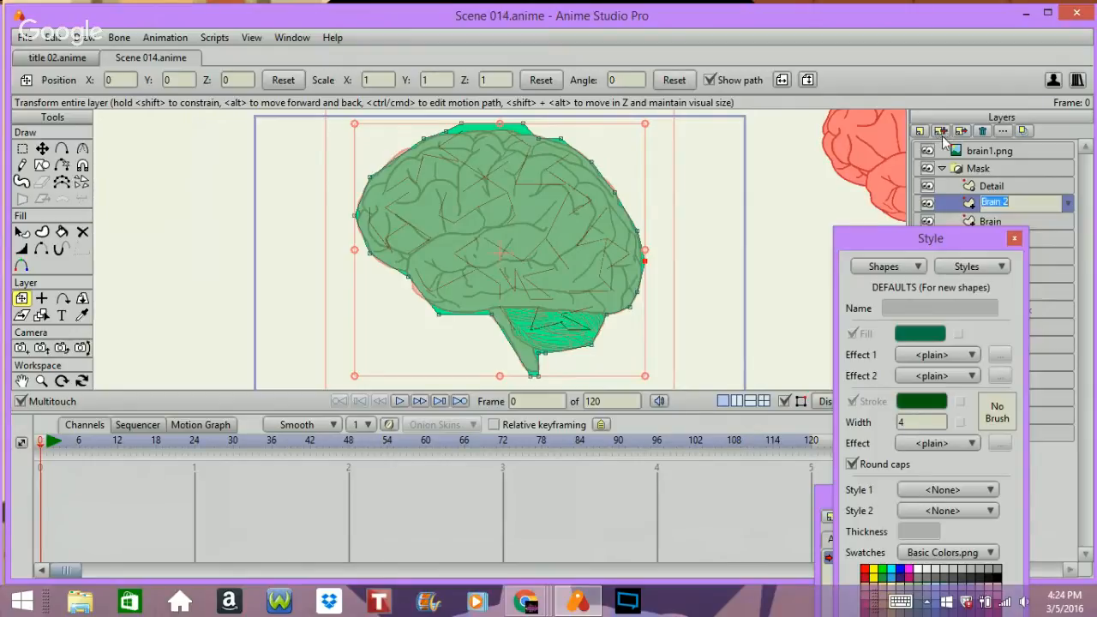
Set the original Brain layer's masking to Subtract from mask
{"action": "double_click", "coordinate": [992, 221]}
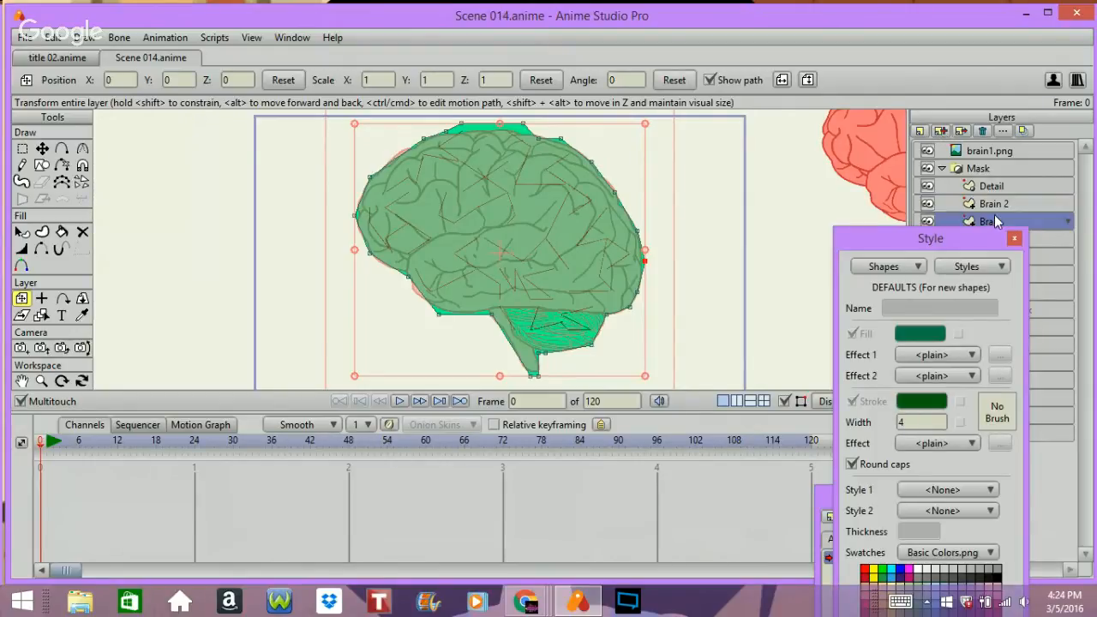
{"action": "left_click", "coordinate": [778, 53]}
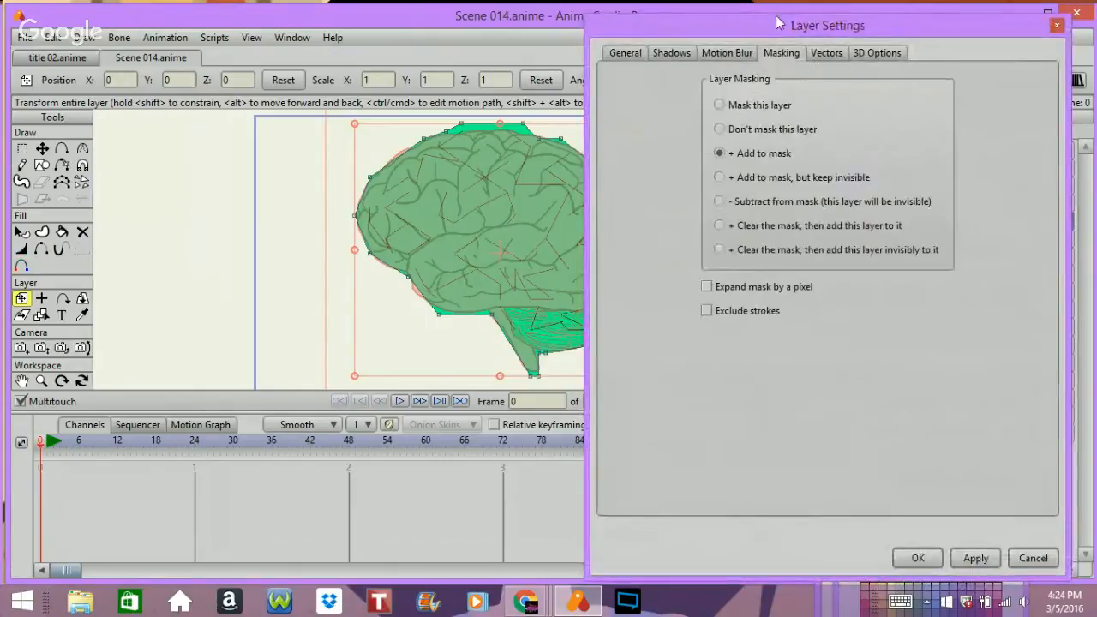
{"action": "left_click", "coordinate": [761, 201]}
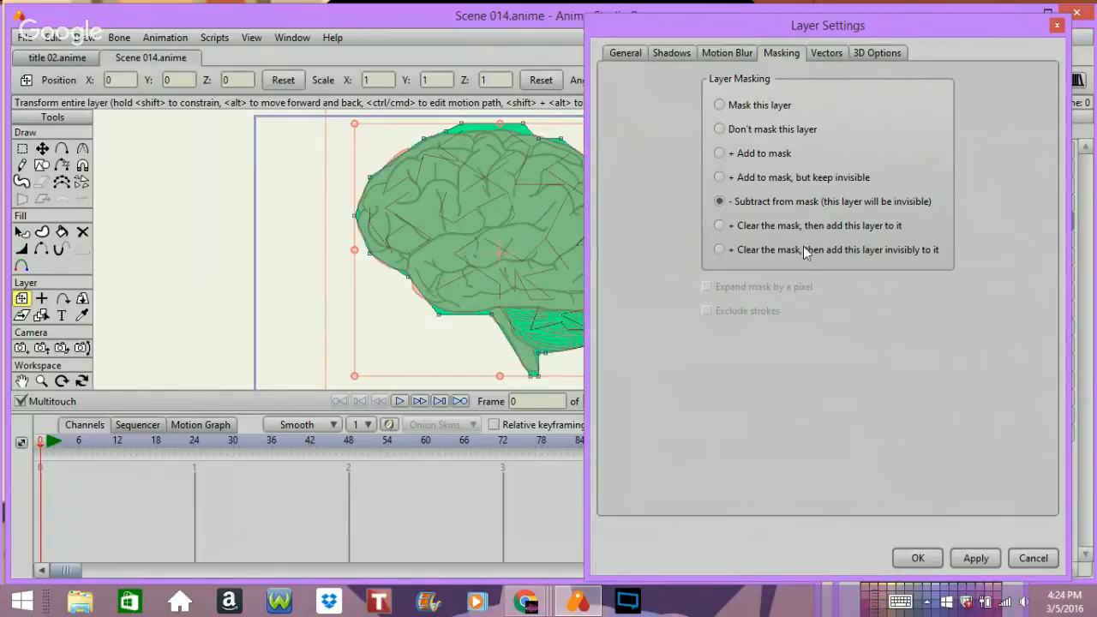
{"action": "left_click", "coordinate": [761, 154]}
{"action": "left_click", "coordinate": [751, 203]}
{"action": "left_click", "coordinate": [912, 562]}
Add a vector layer named Lines above Detail inside the Mask group
{"action": "left_click", "coordinate": [990, 186]}
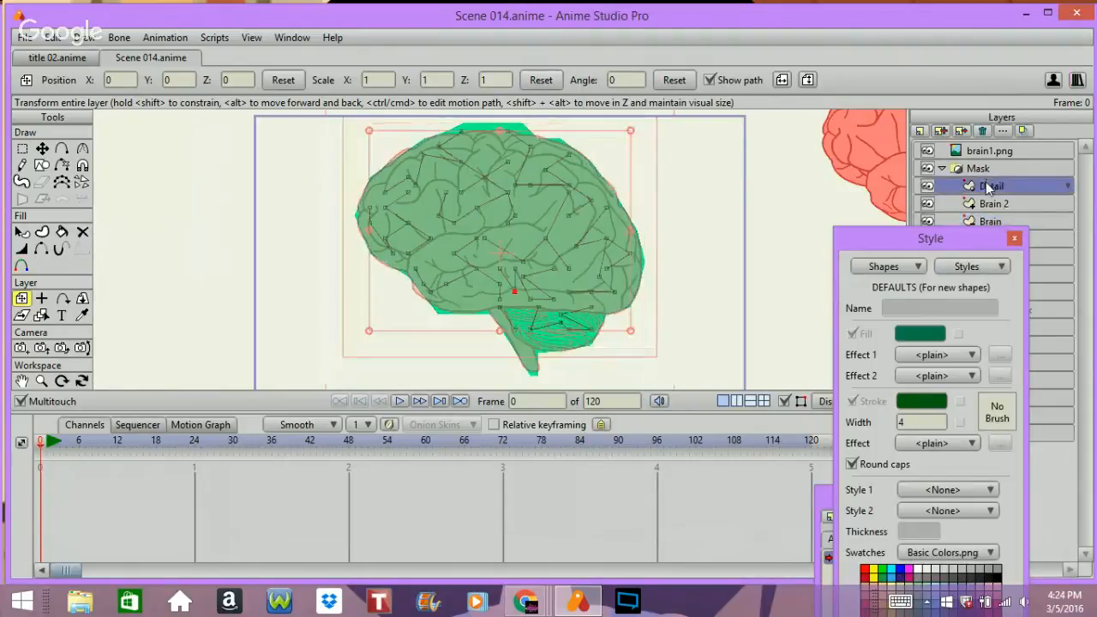
{"action": "left_click", "coordinate": [919, 131]}
{"action": "left_click", "coordinate": [939, 149]}
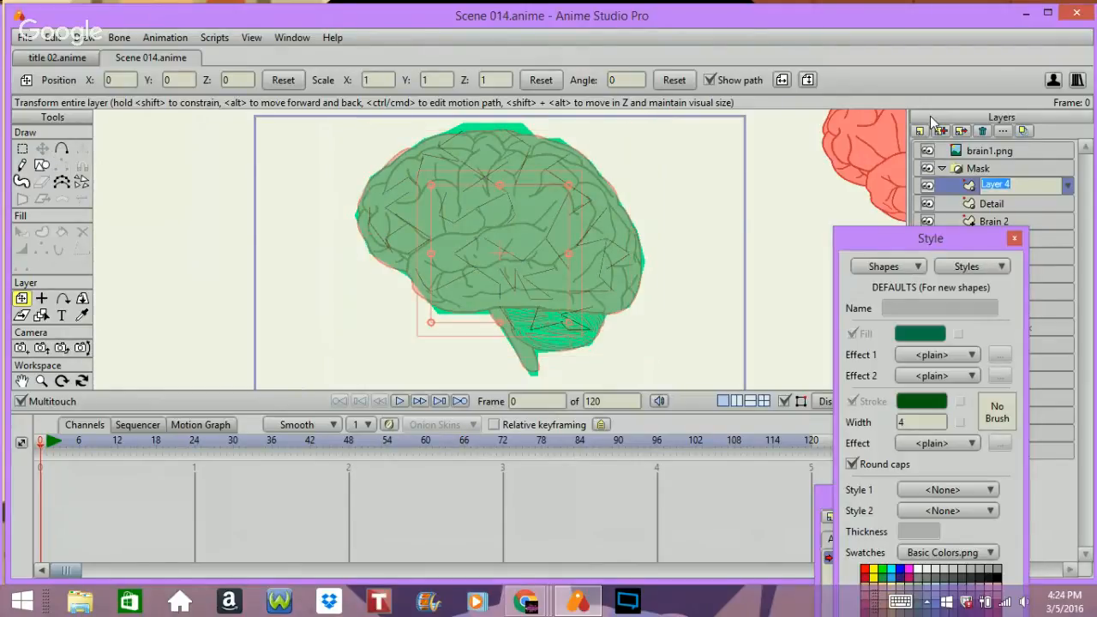
{"action": "type", "text": "Li"}
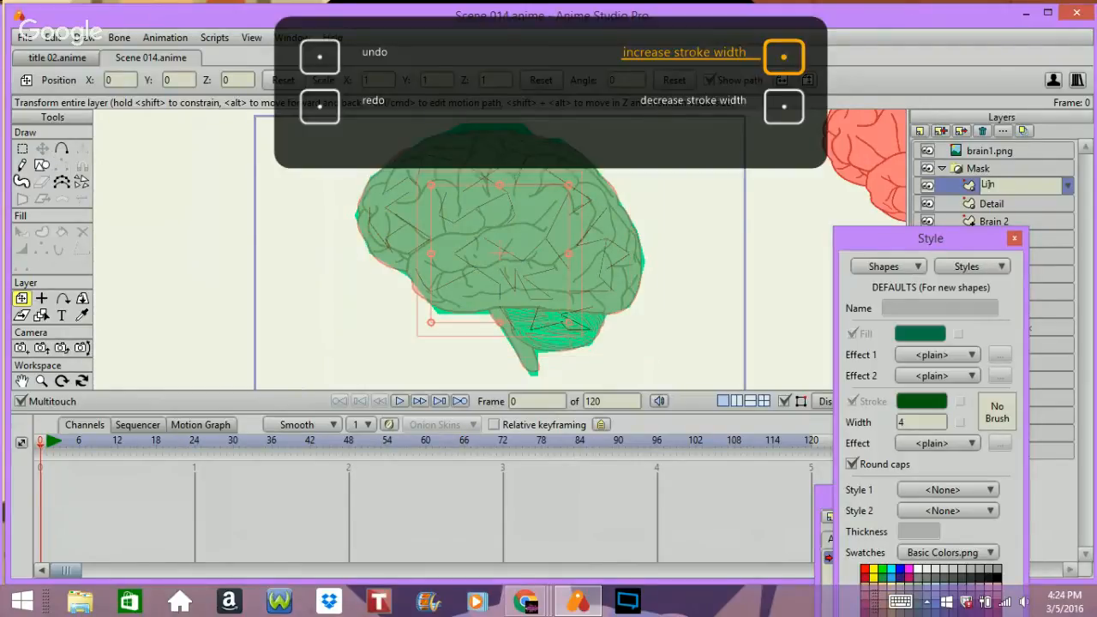
{"action": "type", "text": "]n"}
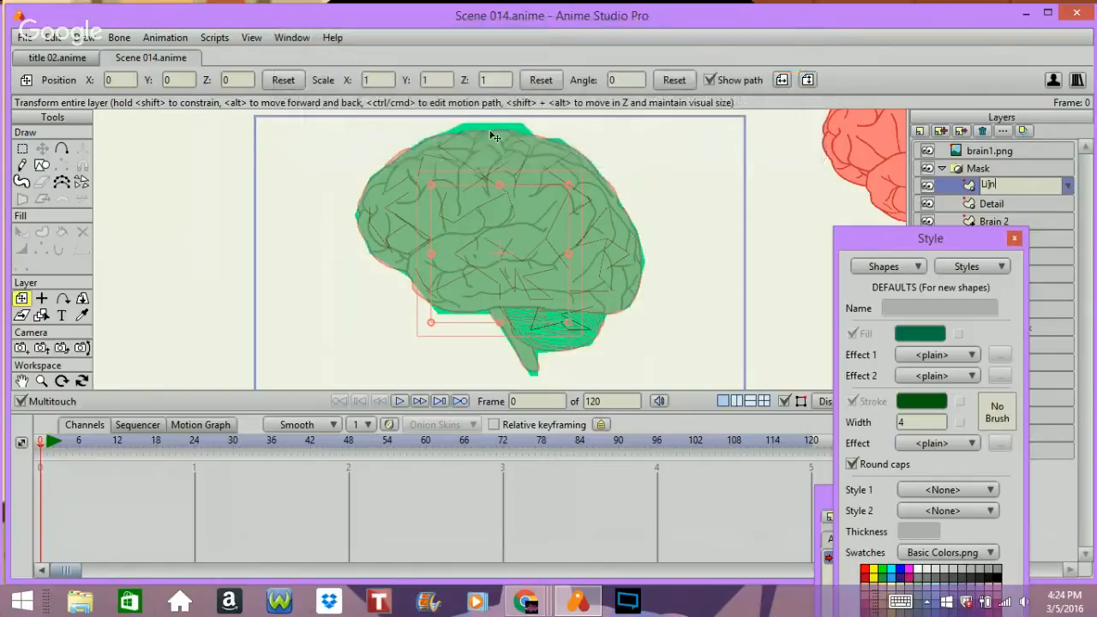
{"action": "key", "text": "BackSpace"}
{"action": "key", "text": "BackSpace"}
{"action": "type", "text": "n"}
{"action": "key", "text": "Return"}
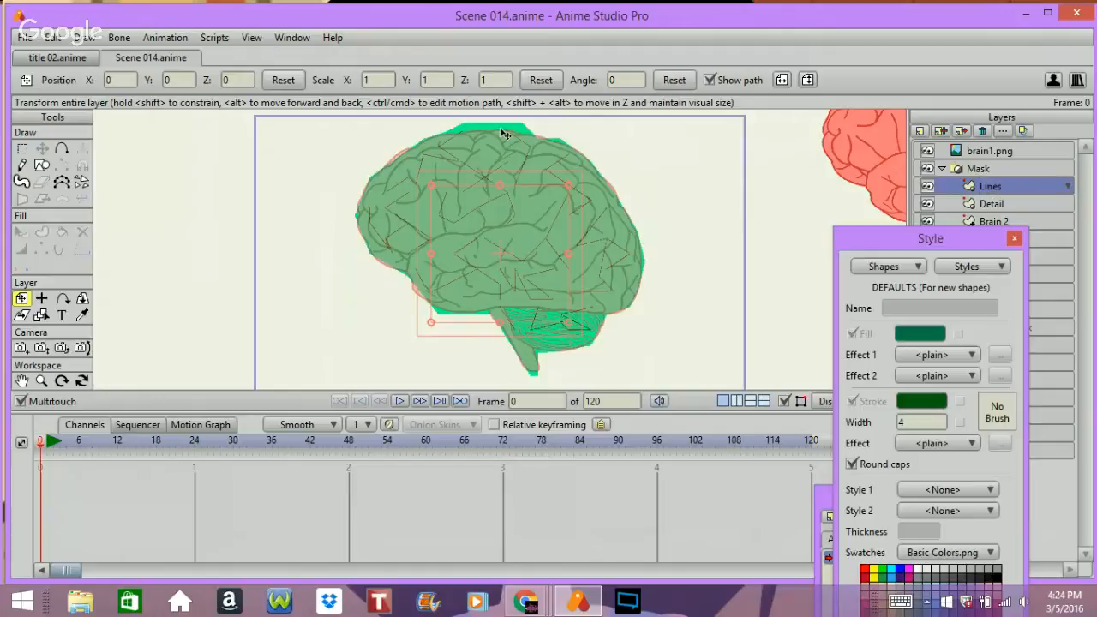
Draw a thin filled horizontal rectangle across the top of the brain on the Lines layer and check a render
{"action": "left_click", "coordinate": [43, 165]}
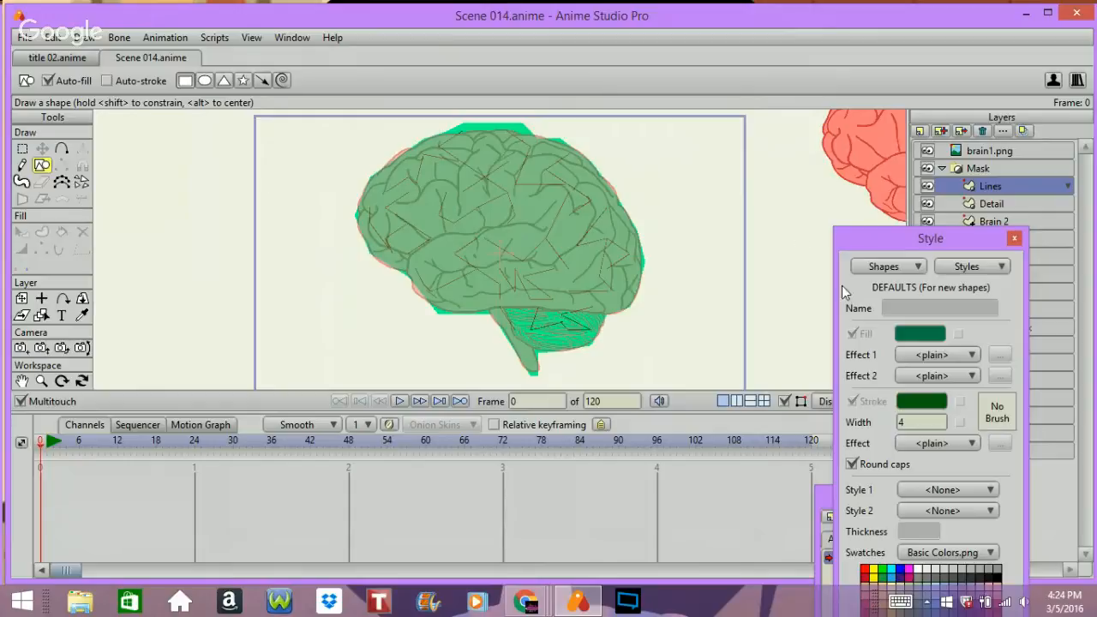
{"action": "mouse_move", "coordinate": [293, 136]}
{"action": "left_mouse_down"}
{"action": "mouse_move", "coordinate": [429, 282]}
{"action": "mouse_move", "coordinate": [445, 111]}
{"action": "mouse_move", "coordinate": [477, 136]}
{"action": "mouse_move", "coordinate": [652, 141]}
{"action": "left_mouse_up"}
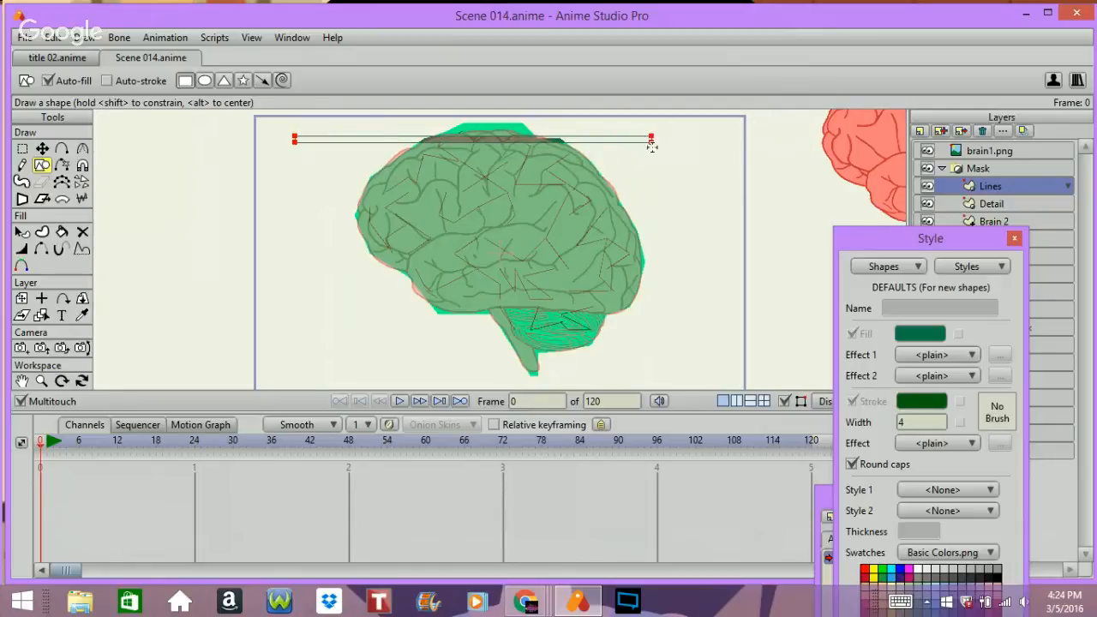
{"action": "double_click", "coordinate": [981, 190]}
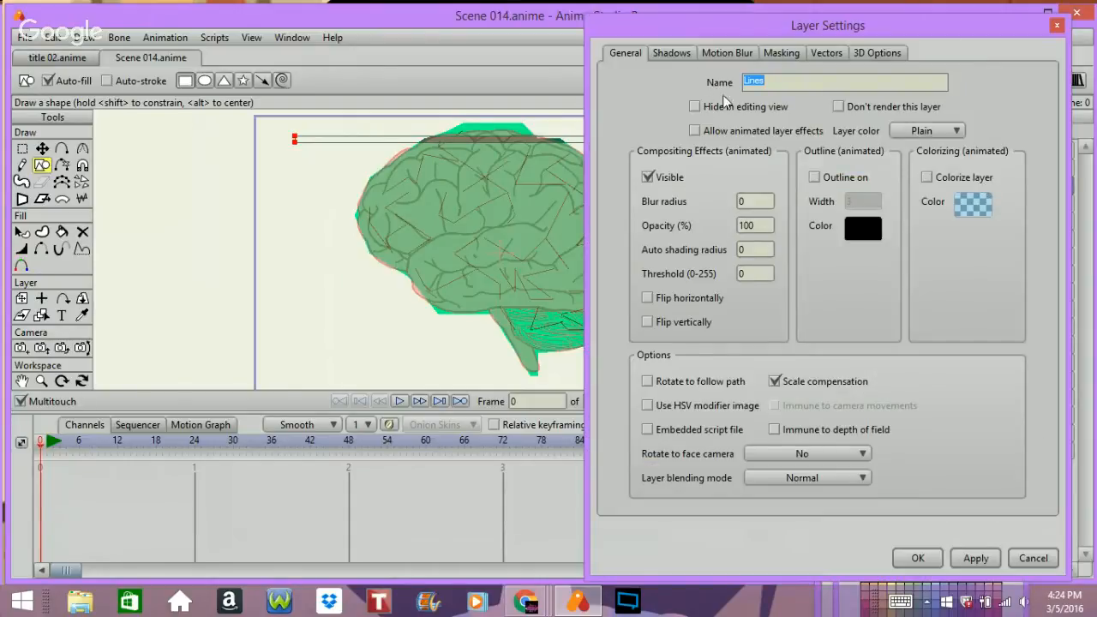
{"action": "left_click", "coordinate": [917, 558]}
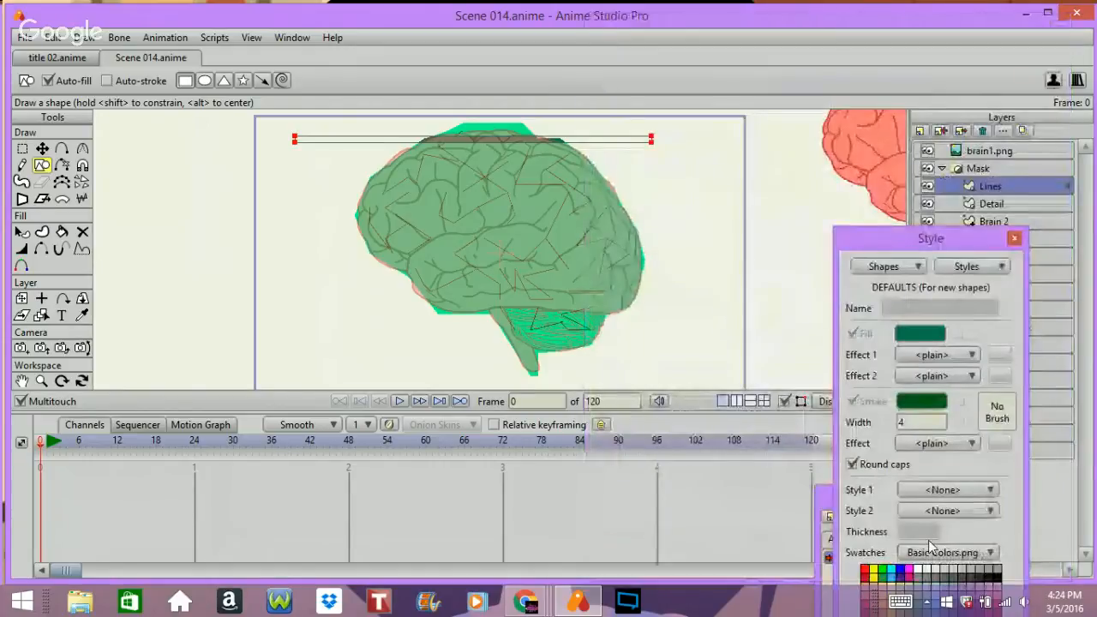
{"action": "key", "text": "ctrl+r"}
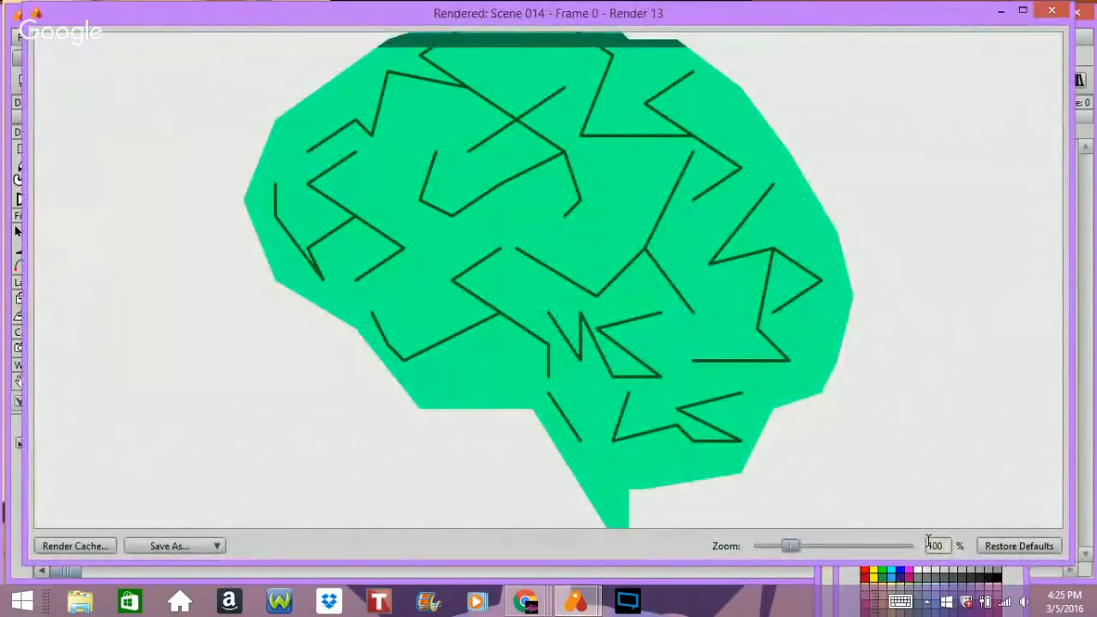
{"action": "left_click", "coordinate": [1051, 10]}
Set the Lines layer's masking to Subtract from mask
{"action": "double_click", "coordinate": [990, 186]}
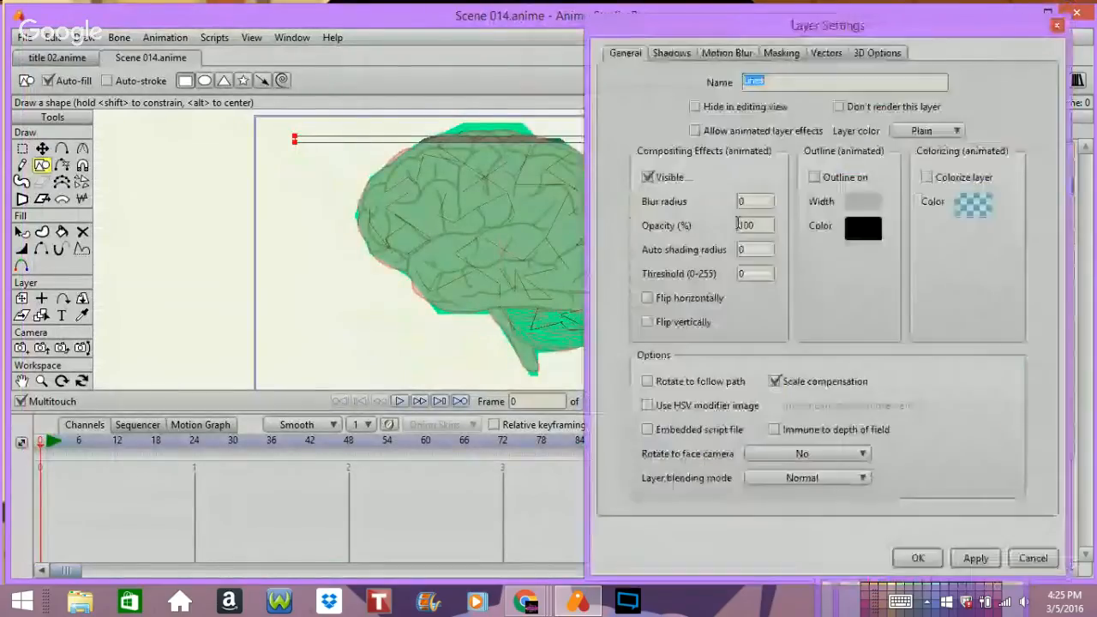
{"action": "left_click", "coordinate": [776, 54]}
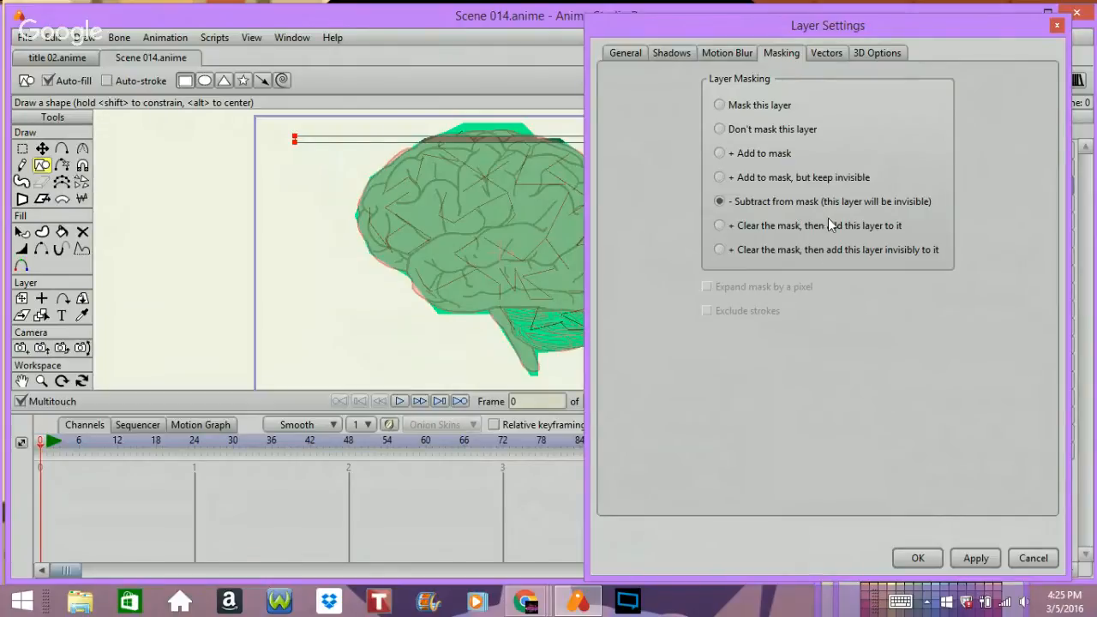
{"action": "left_click", "coordinate": [917, 559]}
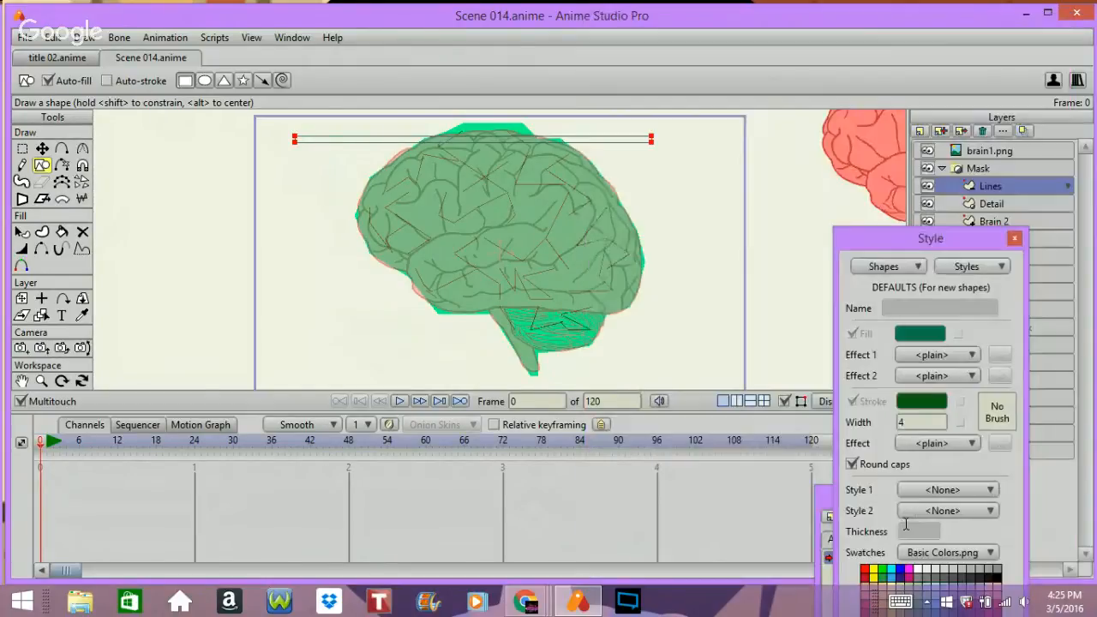
Check the Brain 2 layer's masking option and set the original Brain layer to + Add to mask, but keep invisible
{"action": "left_click_drag", "start_coordinate": [982, 238], "coordinate": [983, 293]}
{"action": "left_click", "coordinate": [994, 221]}
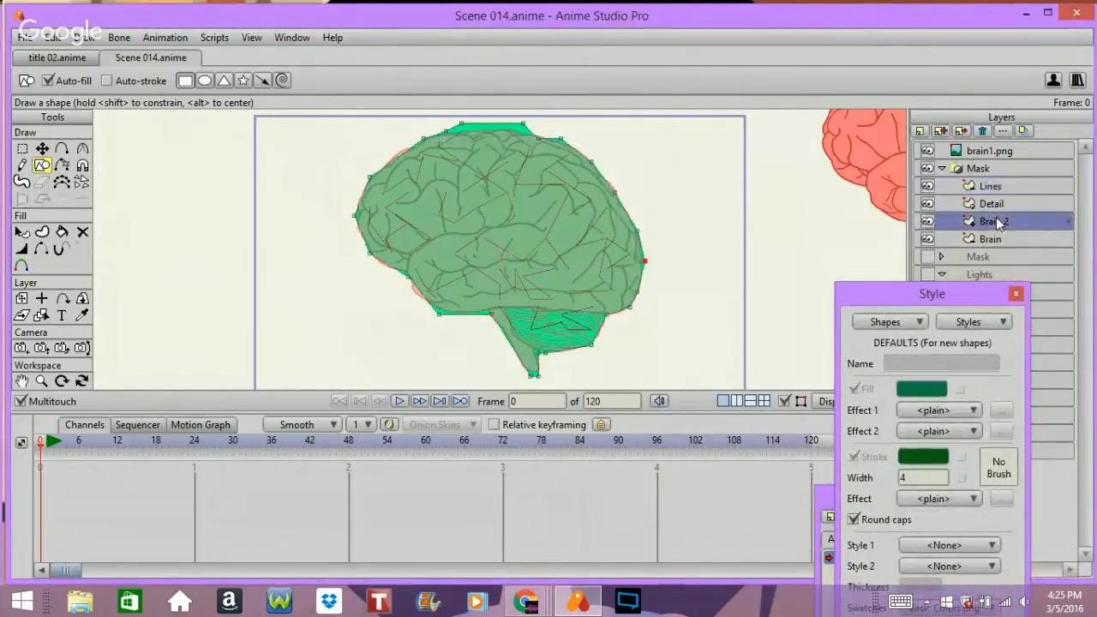
{"action": "double_click", "coordinate": [994, 221]}
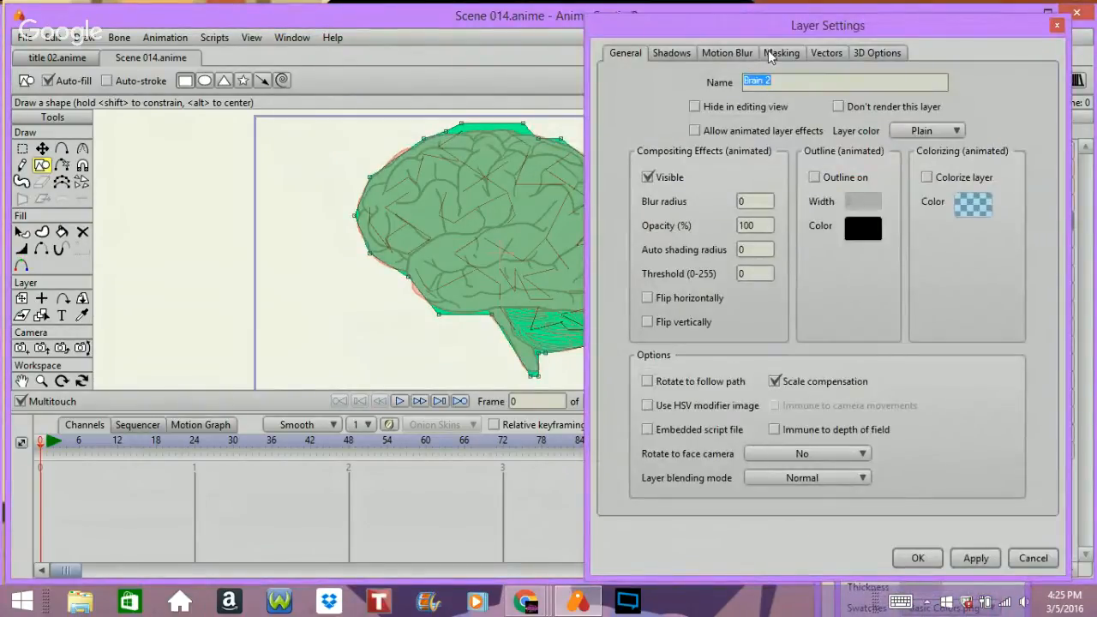
{"action": "left_click", "coordinate": [779, 53]}
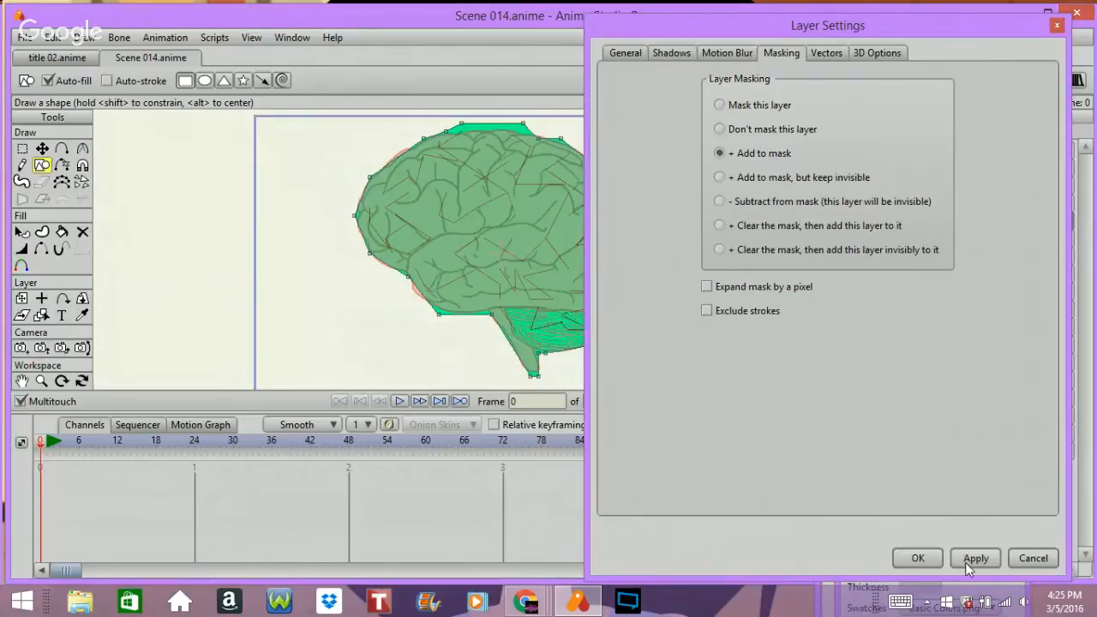
{"action": "left_click", "coordinate": [934, 557]}
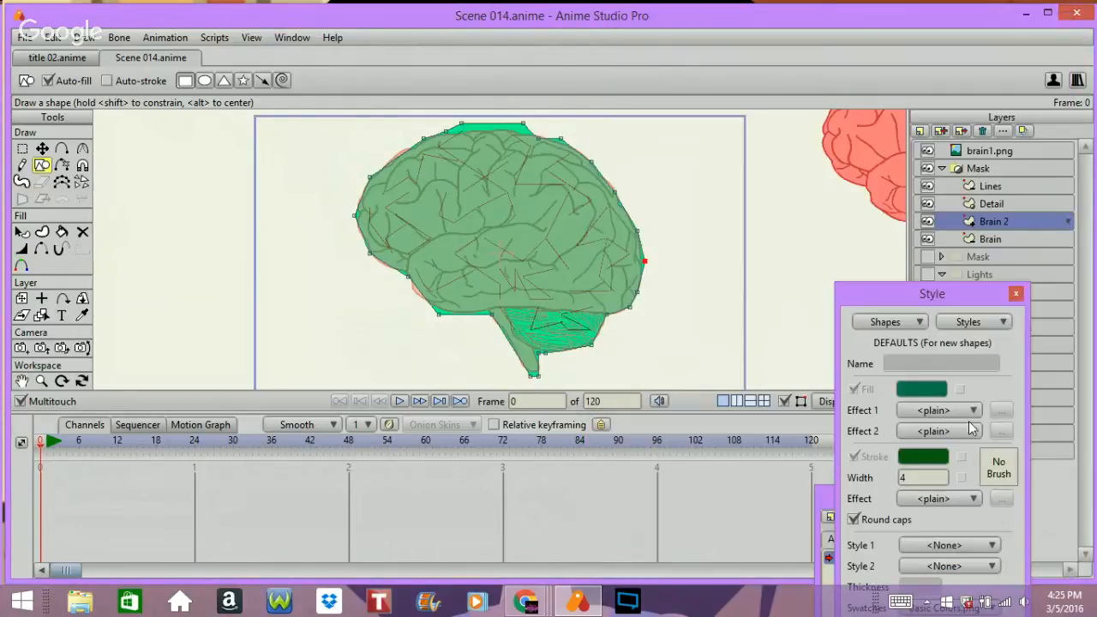
{"action": "double_click", "coordinate": [985, 238]}
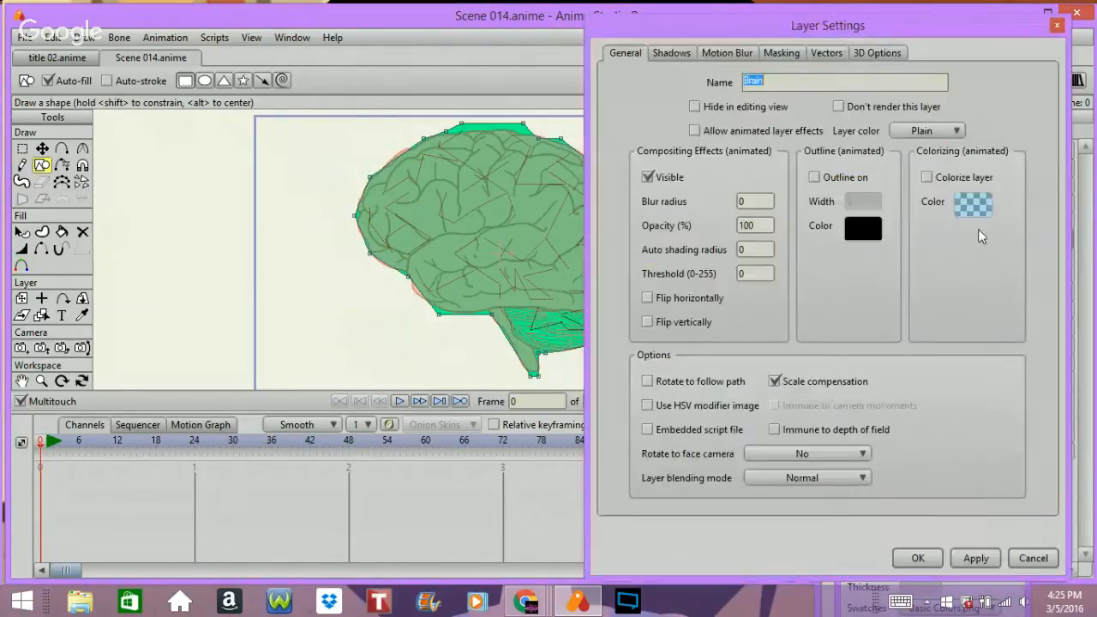
{"action": "left_click", "coordinate": [780, 53]}
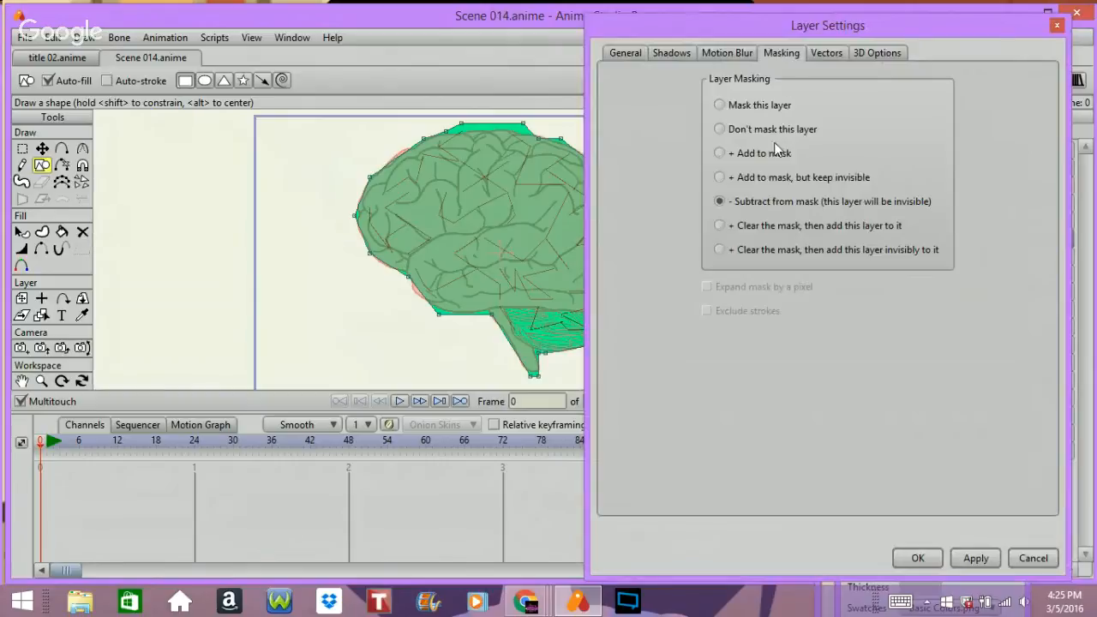
{"action": "left_click", "coordinate": [749, 179]}
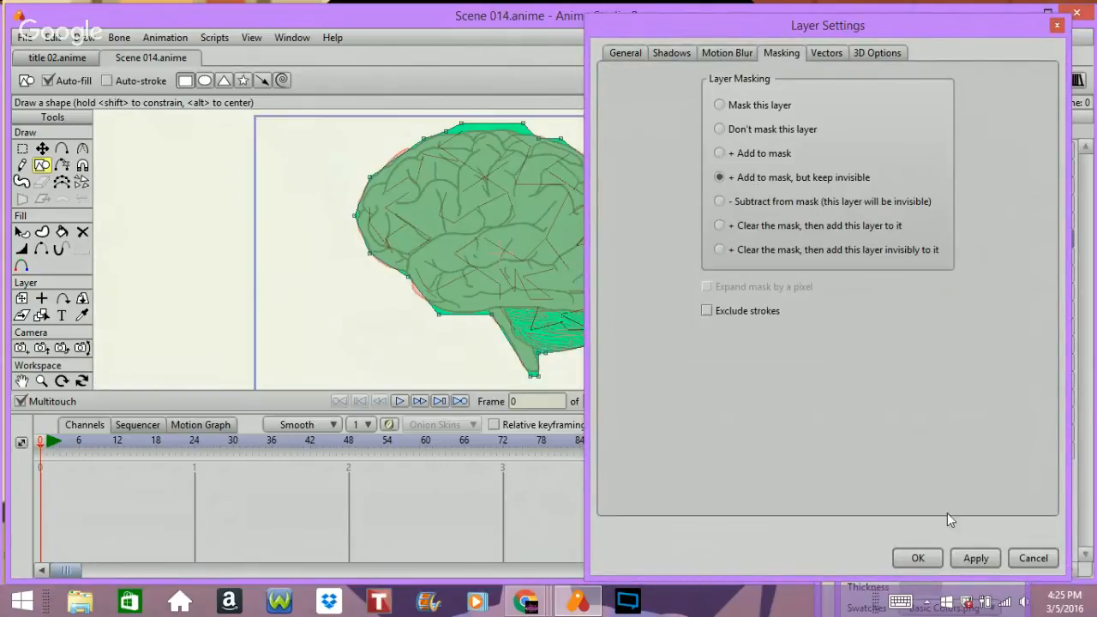
{"action": "left_click", "coordinate": [919, 558]}
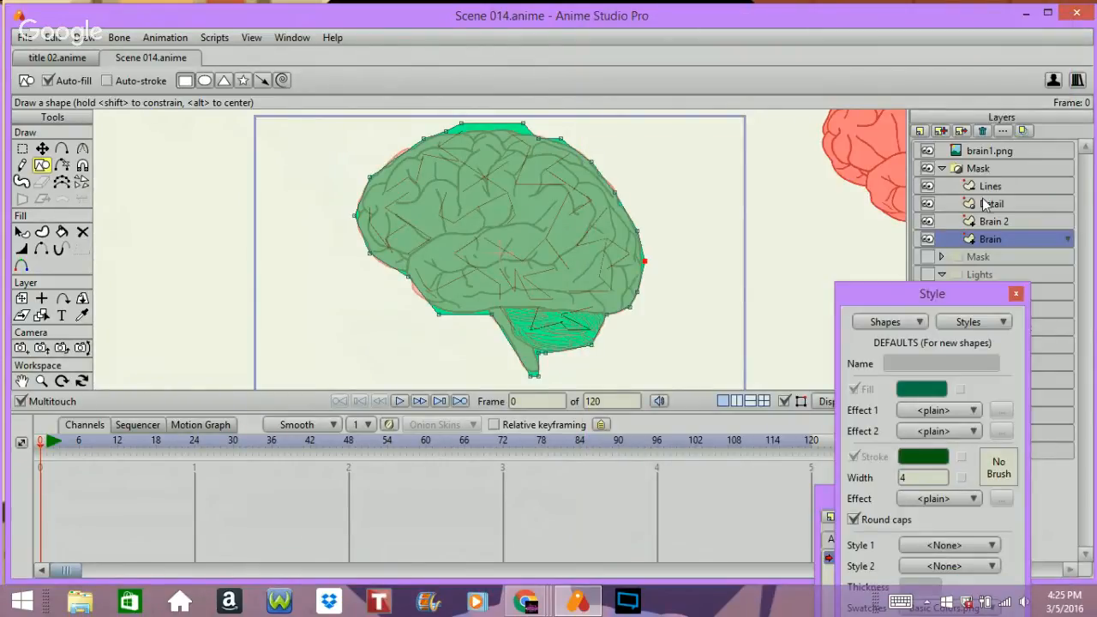
Try the Mask group's layers with Brain on top and Lines at the bottom, and select the Lines layer
{"action": "left_click_drag", "start_coordinate": [983, 201], "coordinate": [1003, 188]}
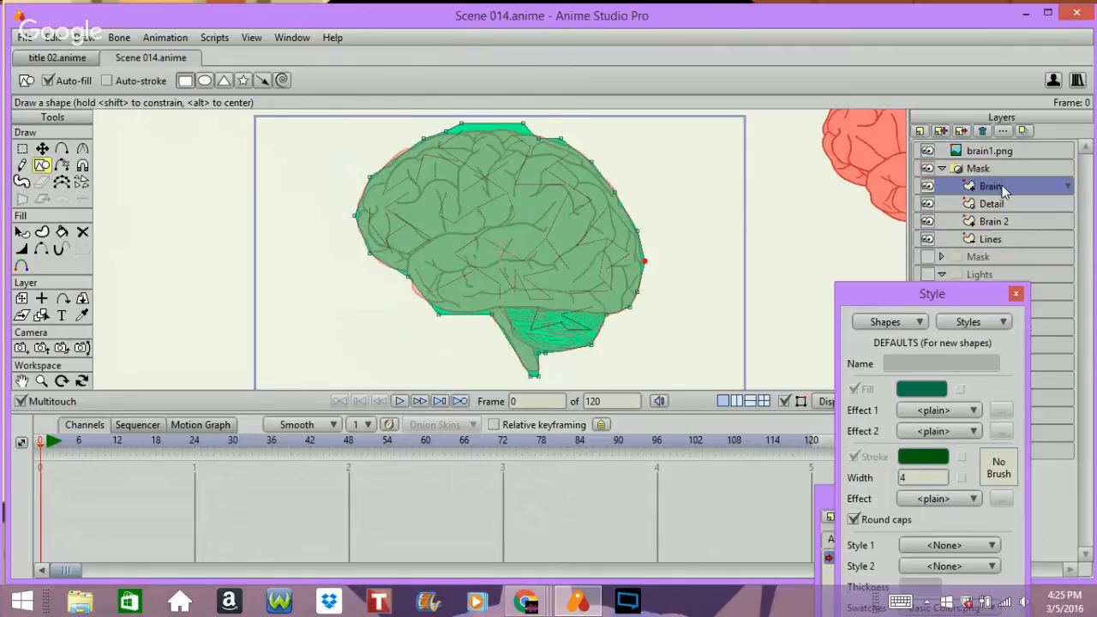
{"action": "left_click", "coordinate": [1004, 239]}
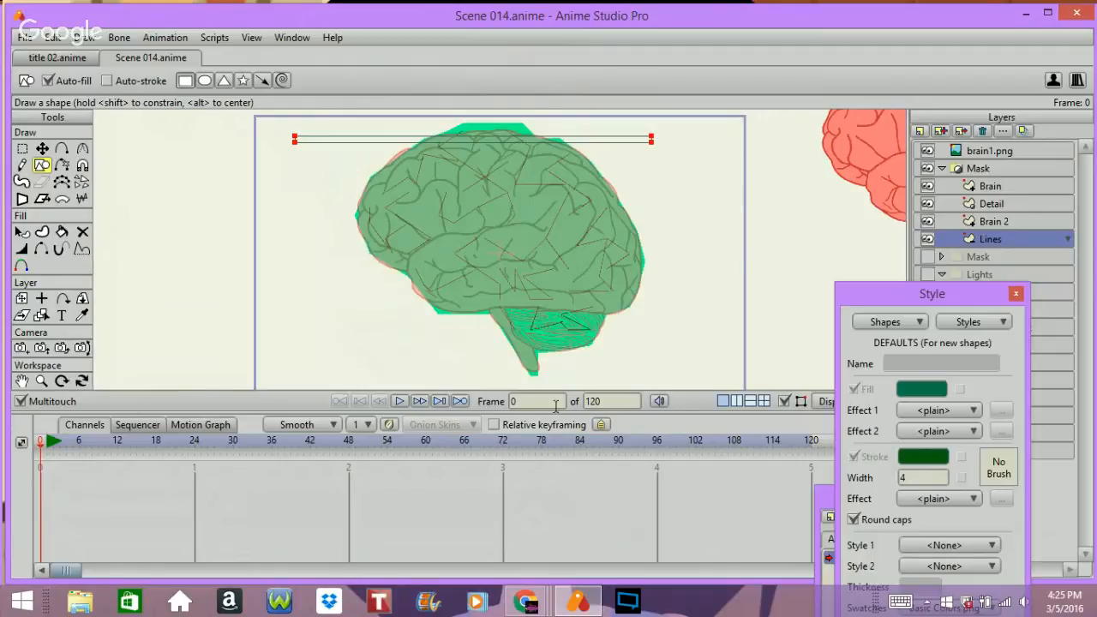
{"action": "left_click", "coordinate": [1025, 13]}
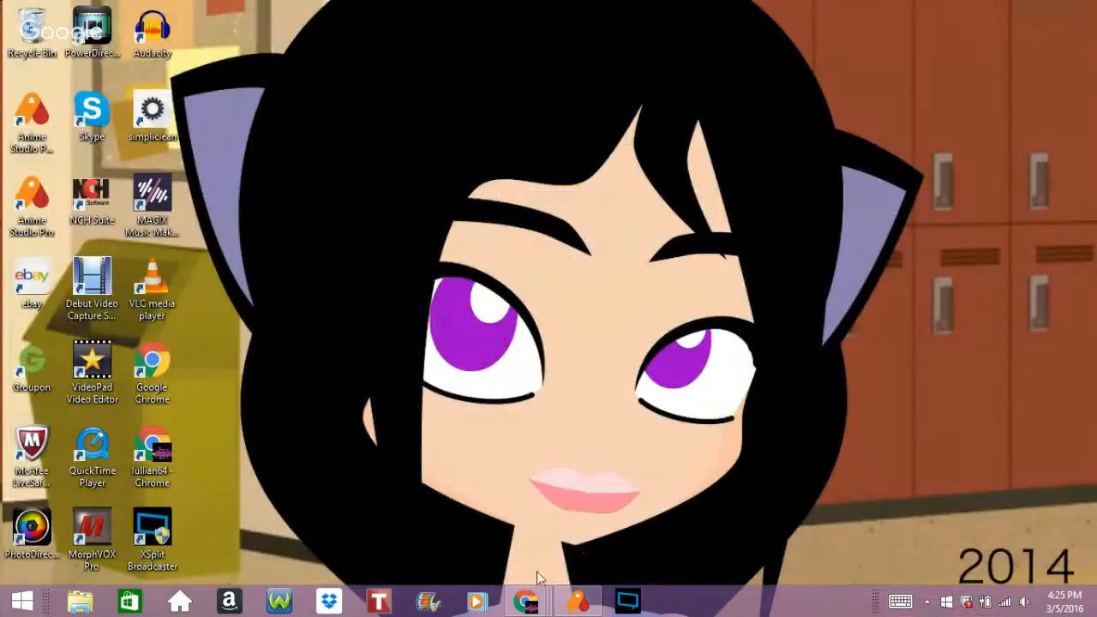
{"action": "mouse_move", "coordinate": [527, 591]}
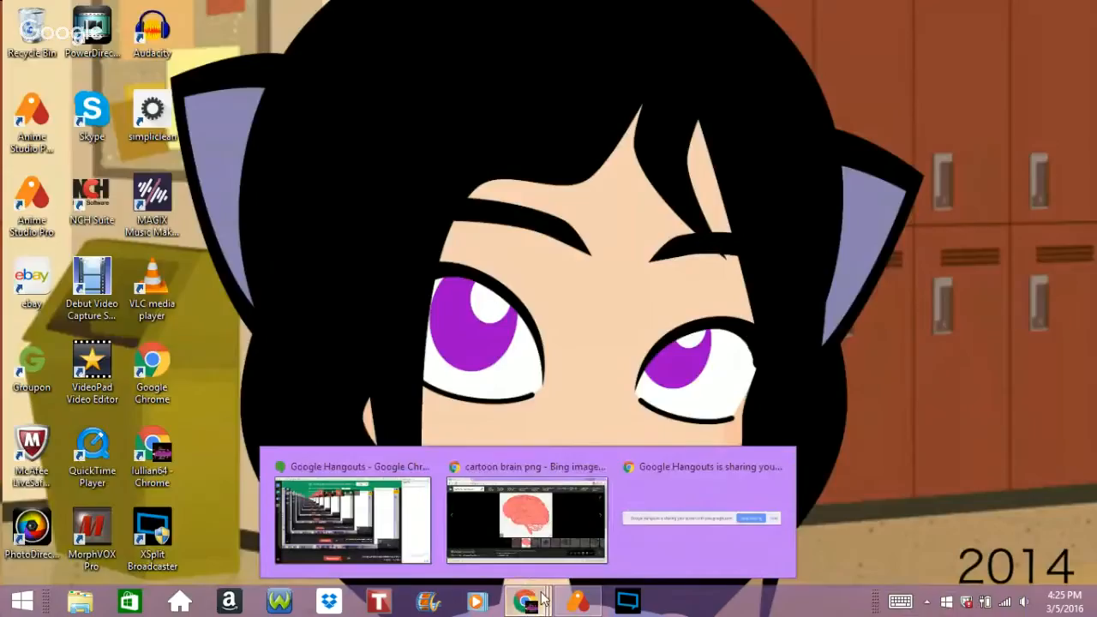
{"action": "left_click", "coordinate": [576, 603]}
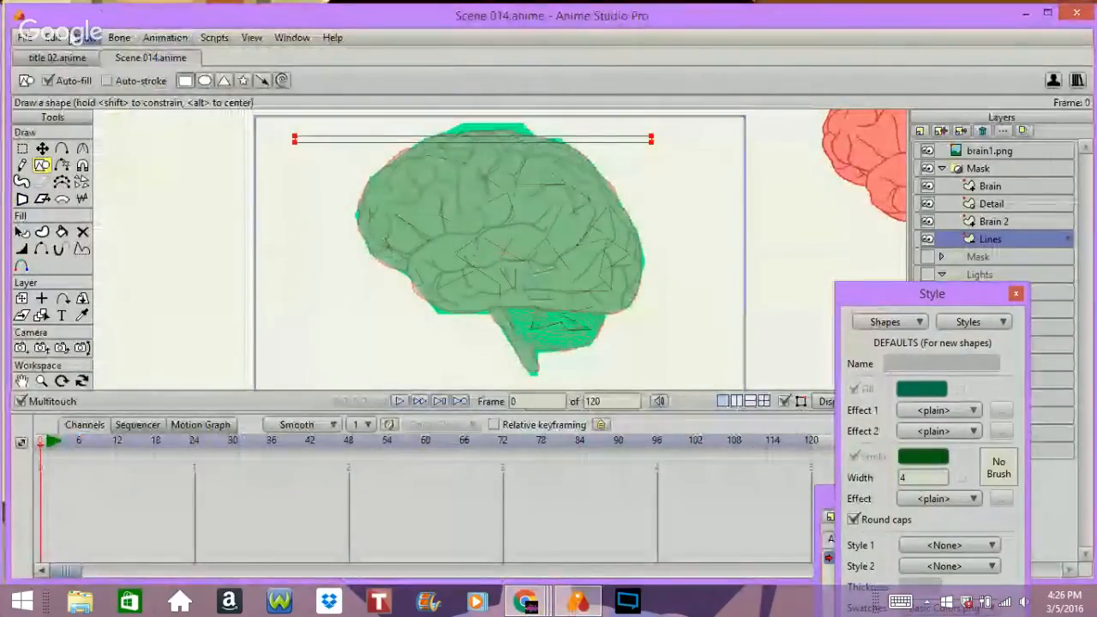
Open the recent project mONSTERS.anime and expand its Mask group
{"action": "left_click", "coordinate": [27, 39]}
{"action": "left_click", "coordinate": [26, 39]}
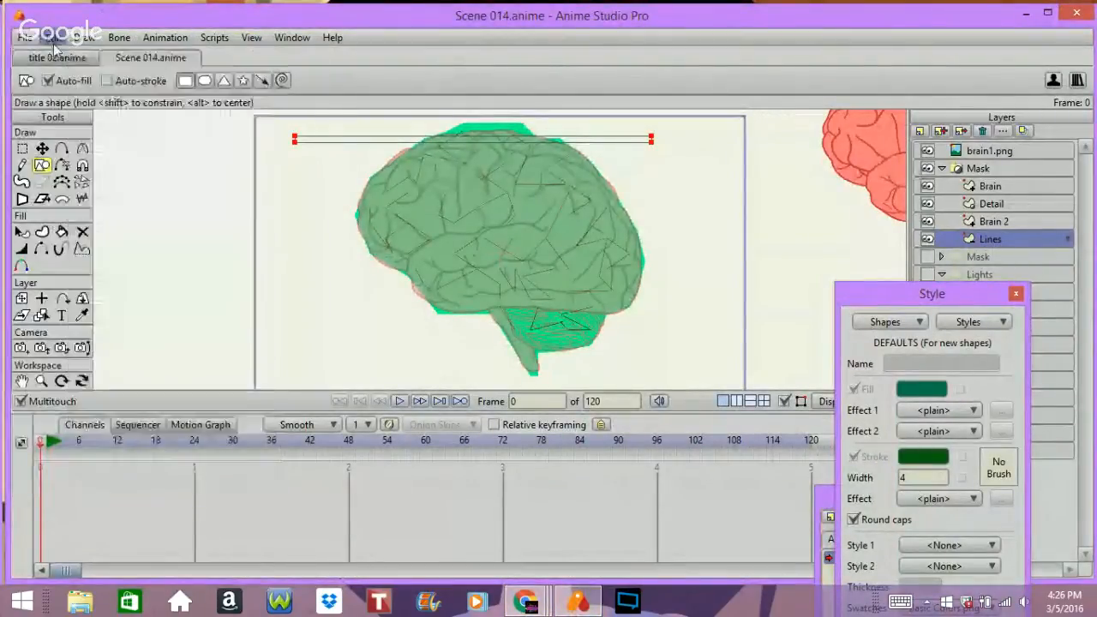
{"action": "left_click", "coordinate": [27, 39]}
{"action": "mouse_move", "coordinate": [149, 112]}
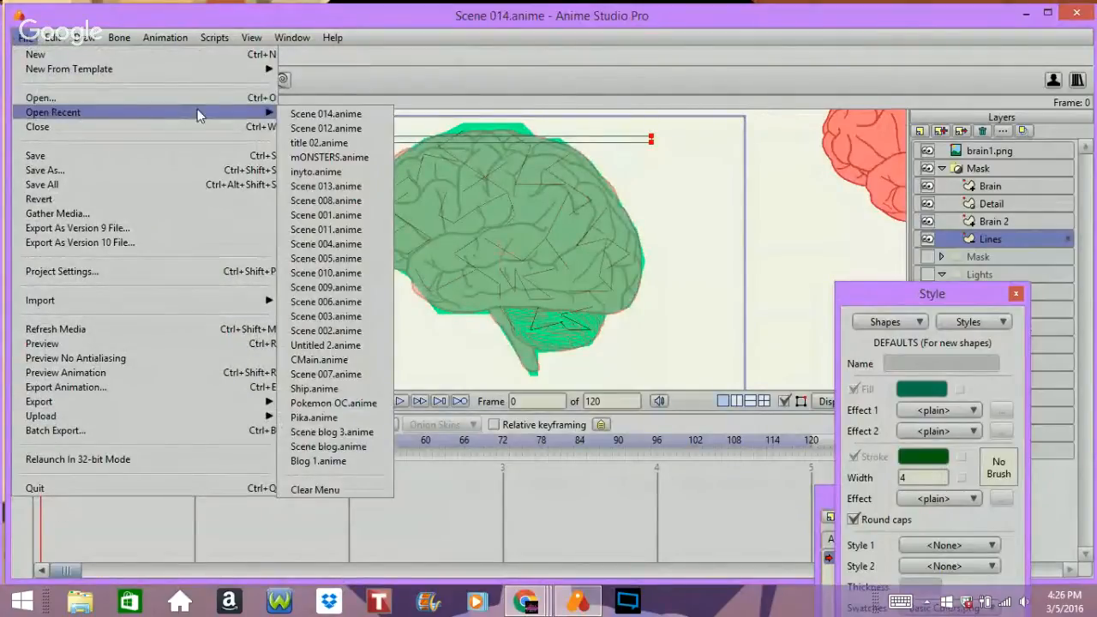
{"action": "left_click", "coordinate": [313, 158]}
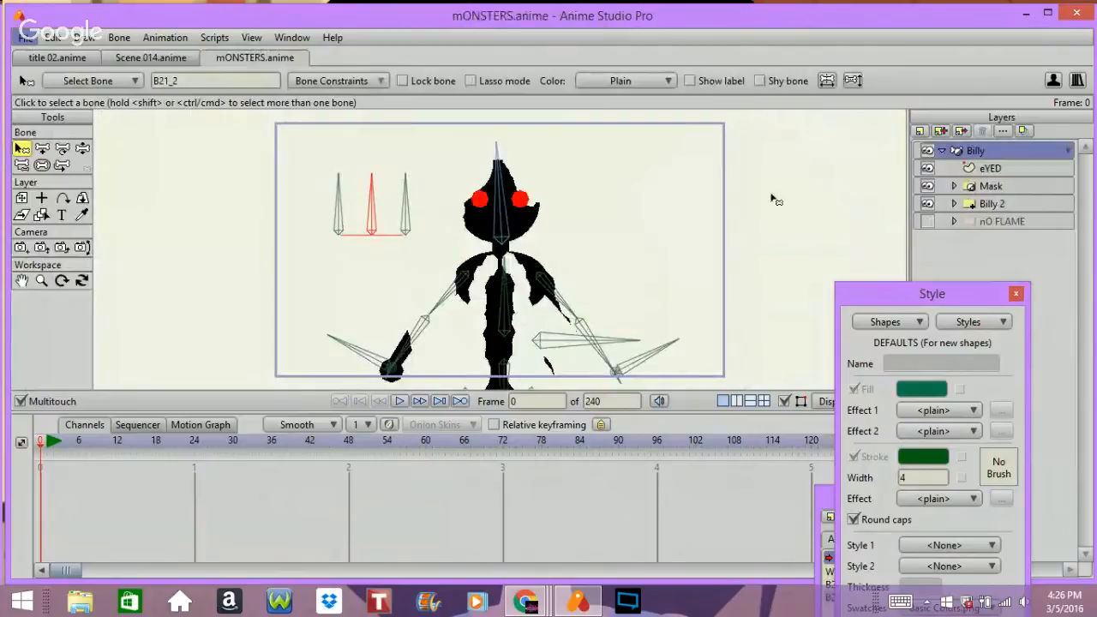
{"action": "left_click", "coordinate": [951, 187]}
{"action": "left_click", "coordinate": [954, 187]}
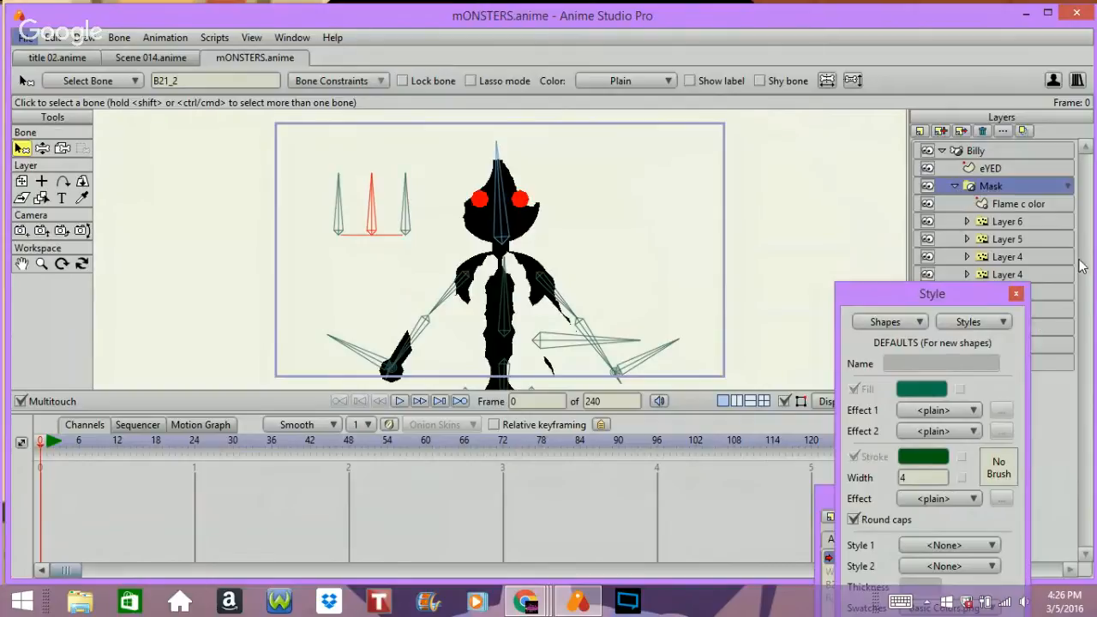
Examine the masking option of the Base layer in mONSTERS.anime and return to the Scene 014 project
{"action": "left_click_drag", "start_coordinate": [948, 299], "coordinate": [794, 388]}
{"action": "left_click", "coordinate": [992, 329]}
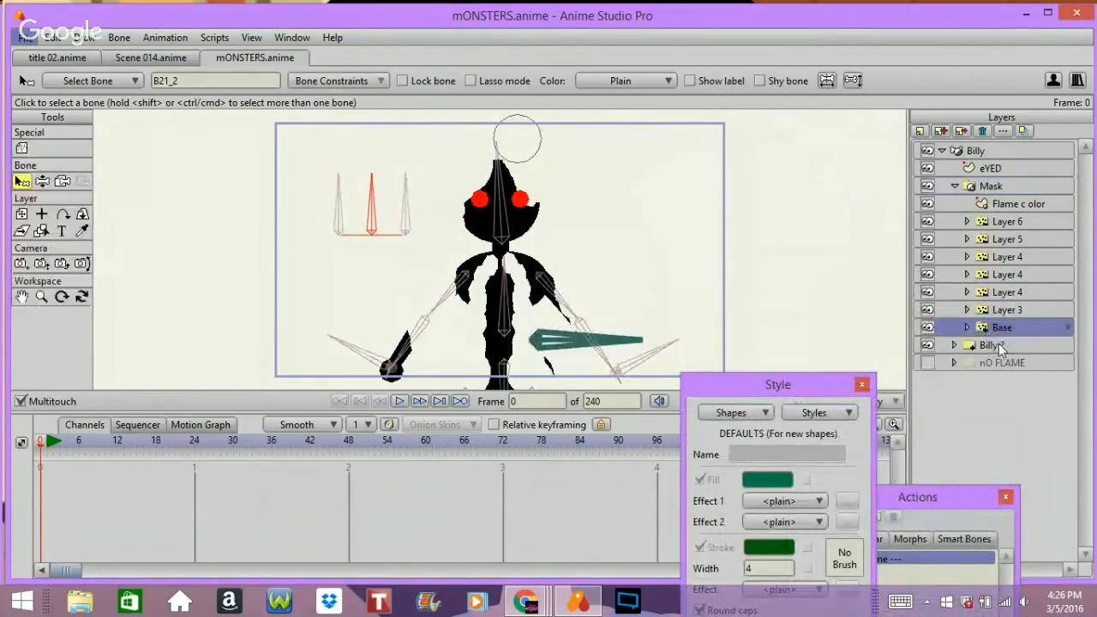
{"action": "double_click", "coordinate": [1013, 327]}
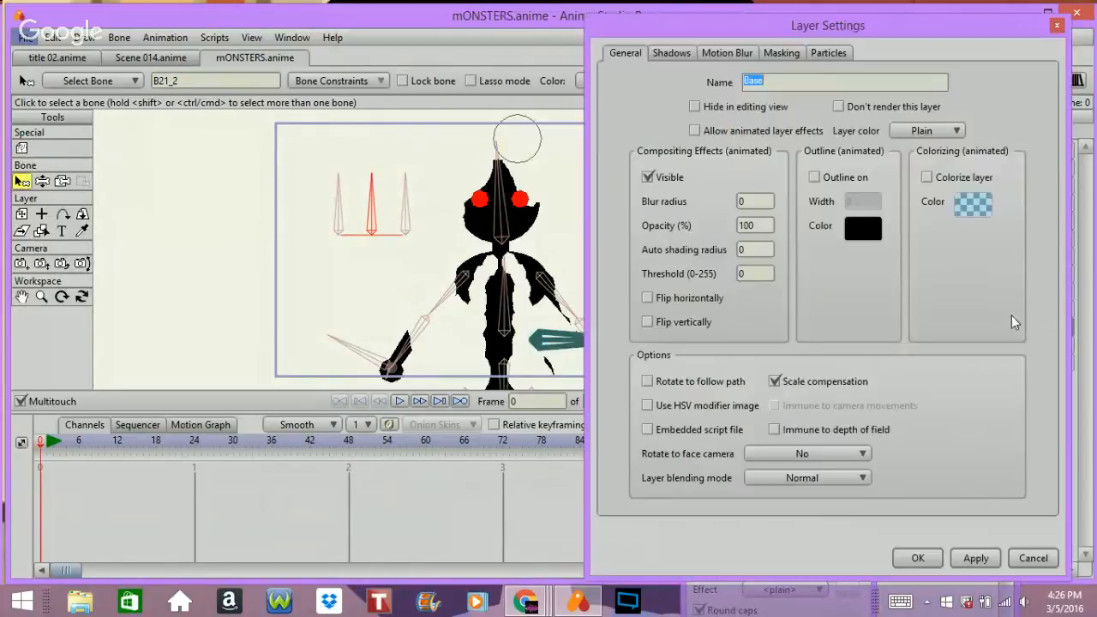
{"action": "left_click", "coordinate": [772, 53]}
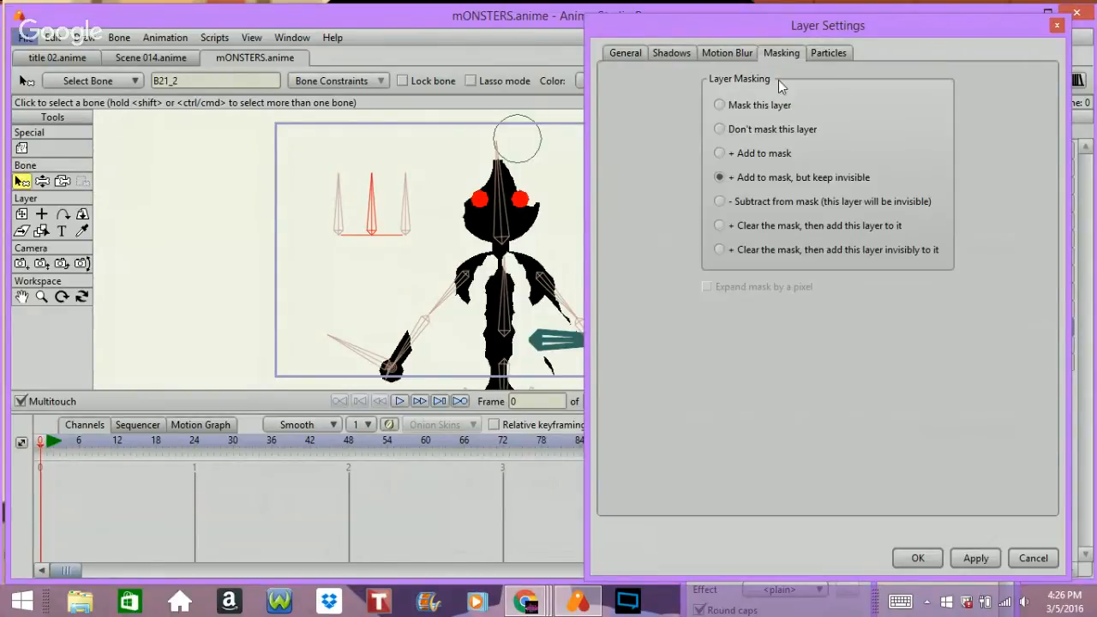
{"action": "left_click", "coordinate": [919, 558]}
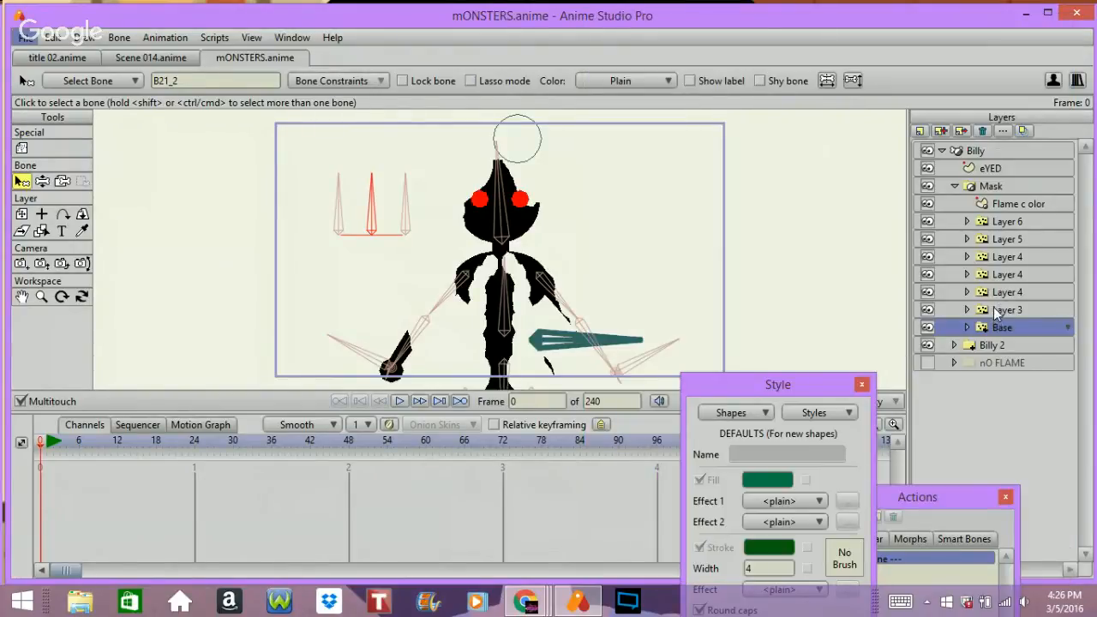
{"action": "left_click", "coordinate": [998, 310]}
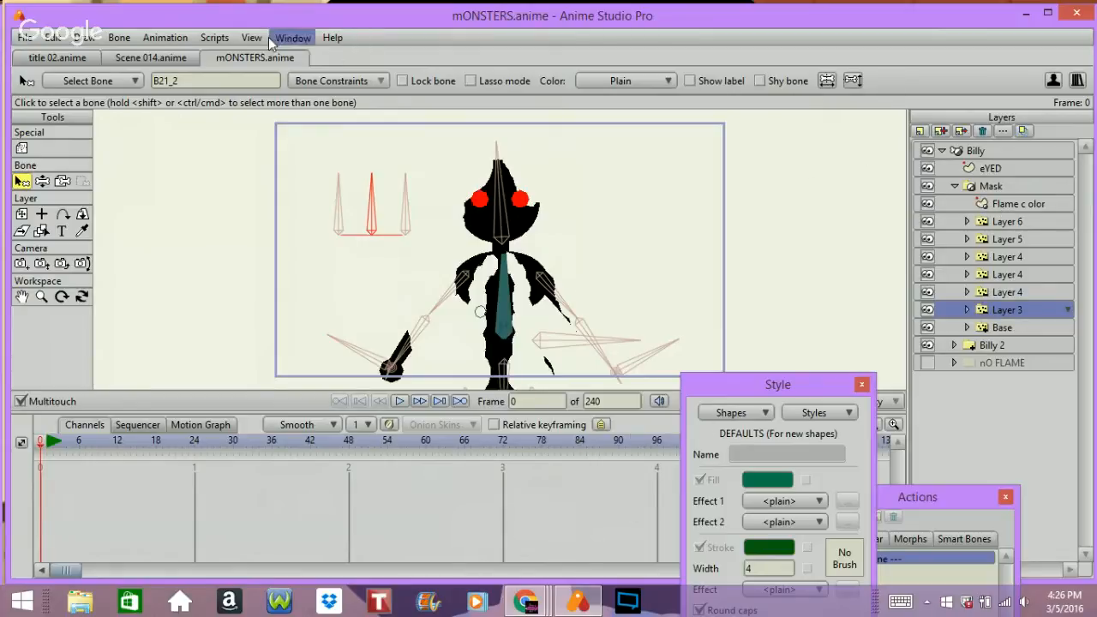
{"action": "left_click", "coordinate": [159, 56]}
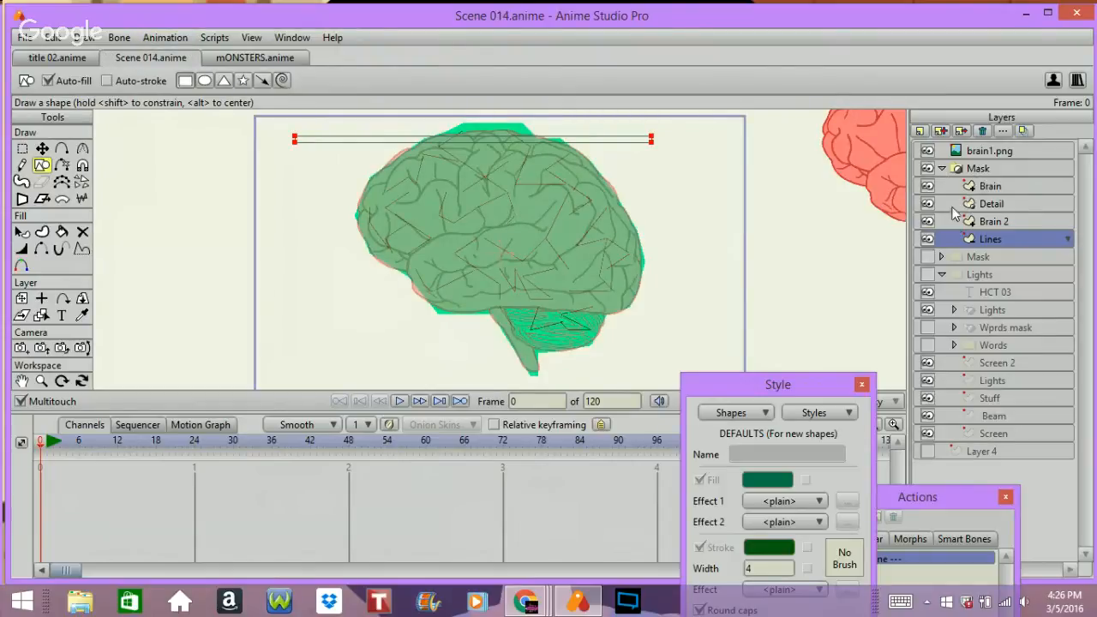
Try Mask this layer on the Brain layer and return it to + Add to mask, but keep invisible
{"action": "double_click", "coordinate": [975, 193]}
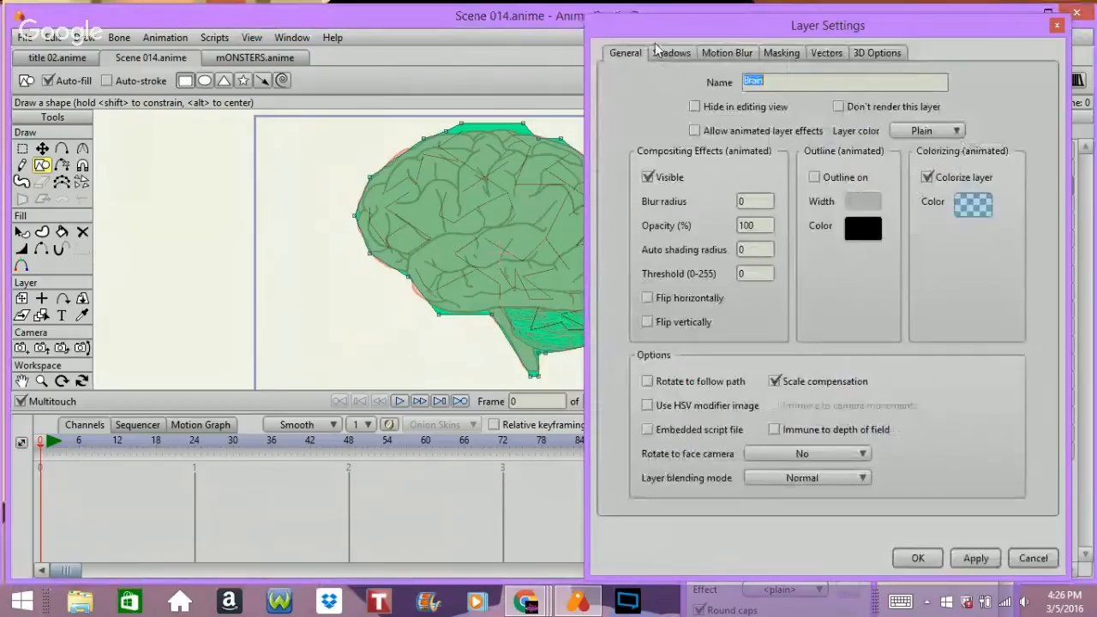
{"action": "left_click", "coordinate": [660, 51]}
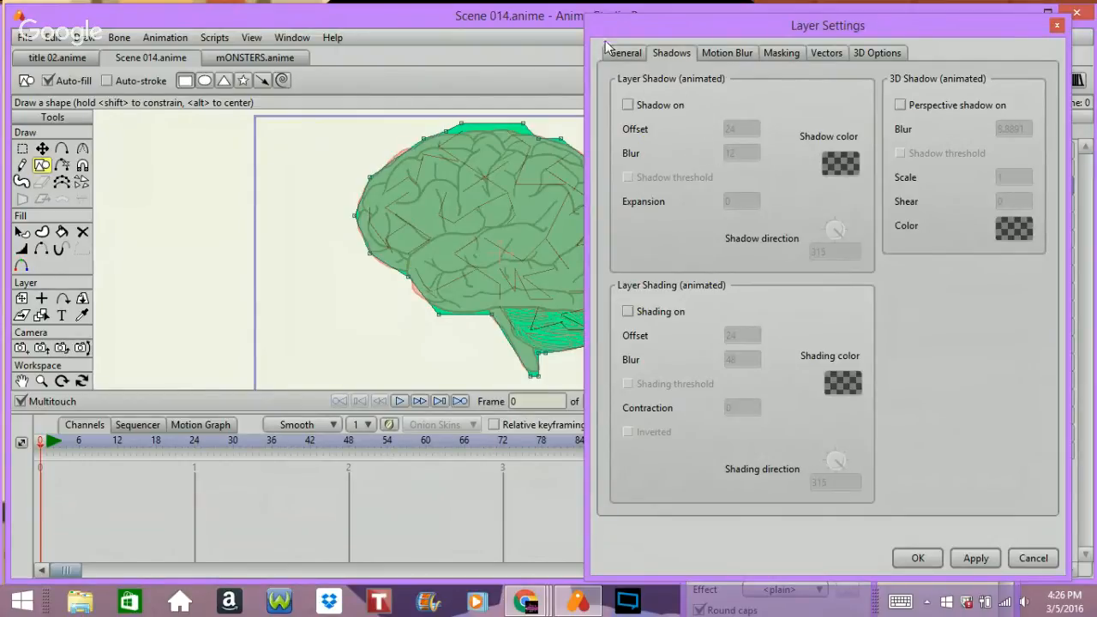
{"action": "left_click", "coordinate": [779, 52]}
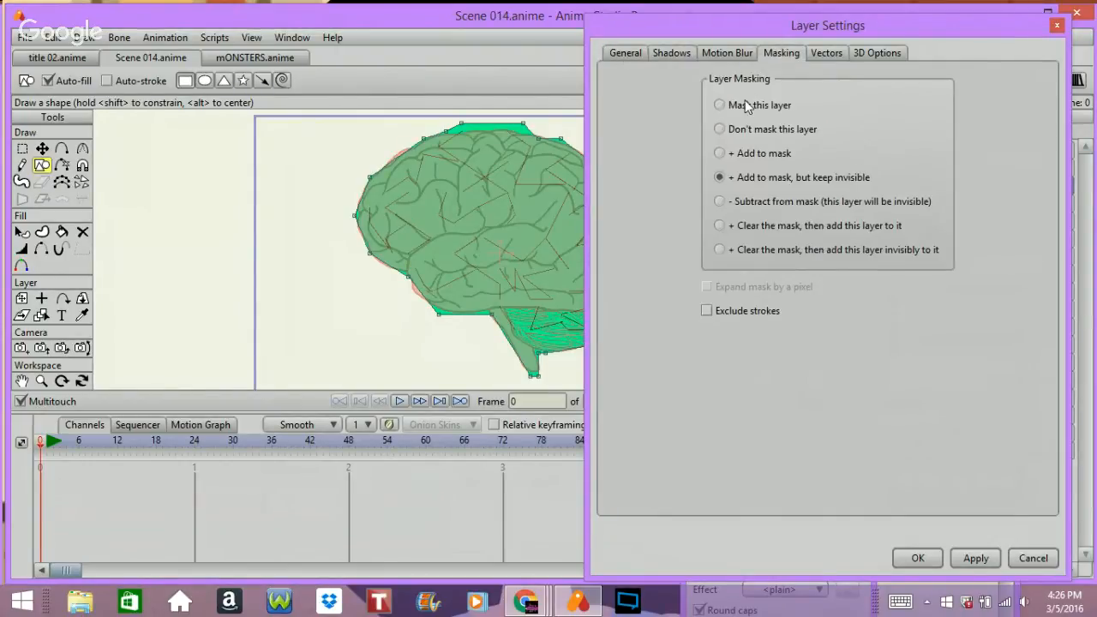
{"action": "left_click", "coordinate": [741, 104]}
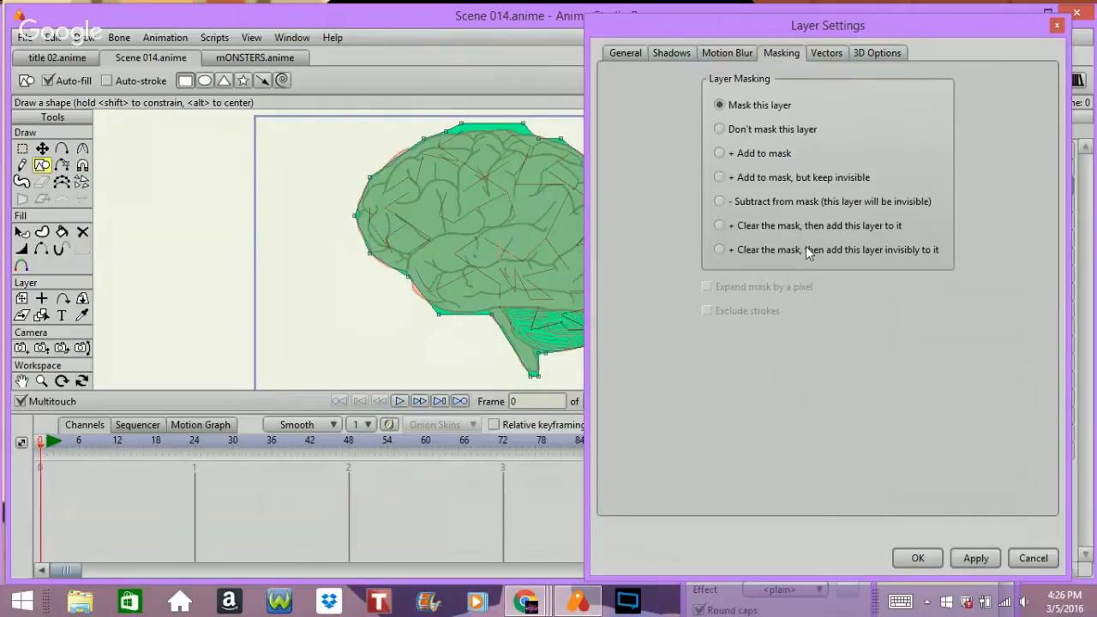
{"action": "left_click", "coordinate": [734, 177]}
{"action": "left_click", "coordinate": [917, 557]}
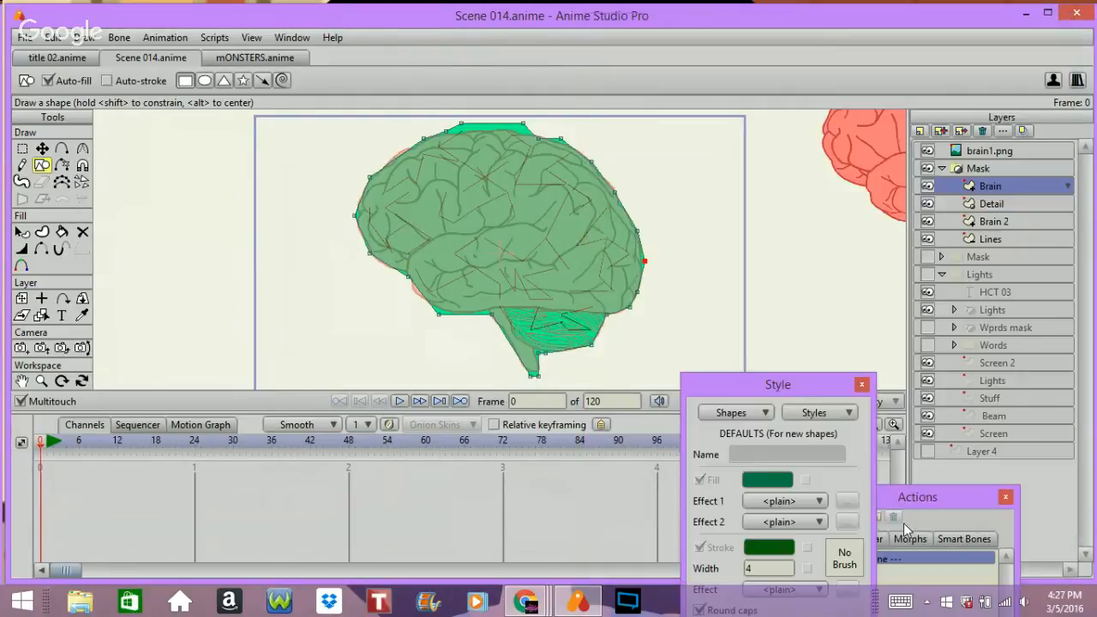
Reorder the Mask group with Lines at the top and Brain at the bottom
{"action": "left_click", "coordinate": [987, 205]}
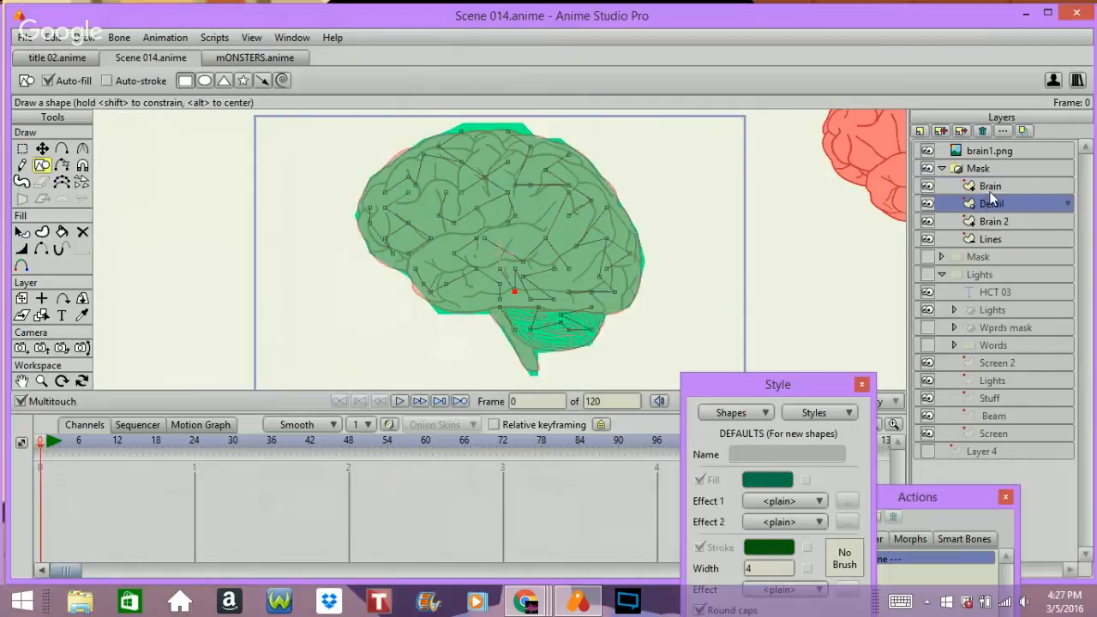
{"action": "left_click", "coordinate": [992, 222]}
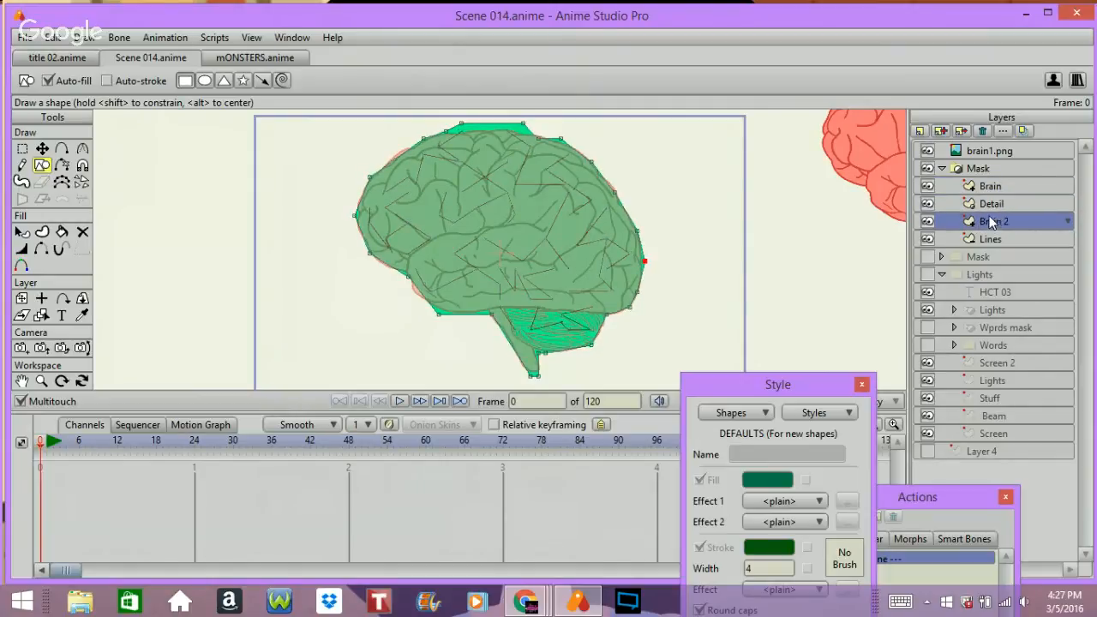
{"action": "double_click", "coordinate": [991, 239]}
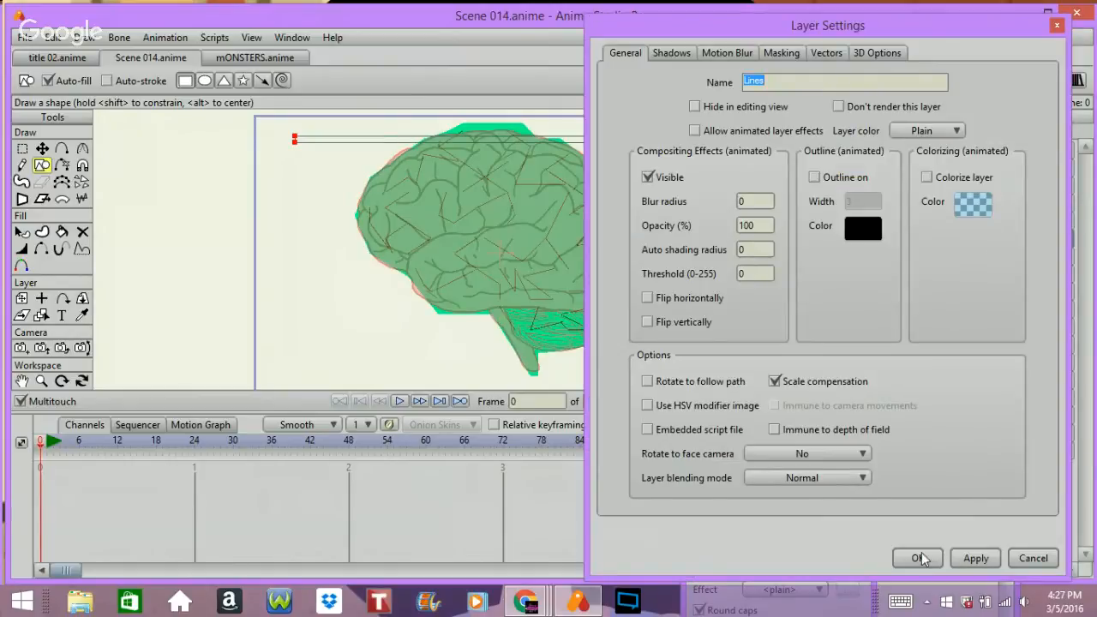
{"action": "left_click", "coordinate": [918, 558]}
{"action": "mouse_move", "coordinate": [979, 242]}
{"action": "left_mouse_down"}
{"action": "mouse_move", "coordinate": [977, 172]}
{"action": "mouse_move", "coordinate": [999, 249]}
{"action": "left_mouse_up"}
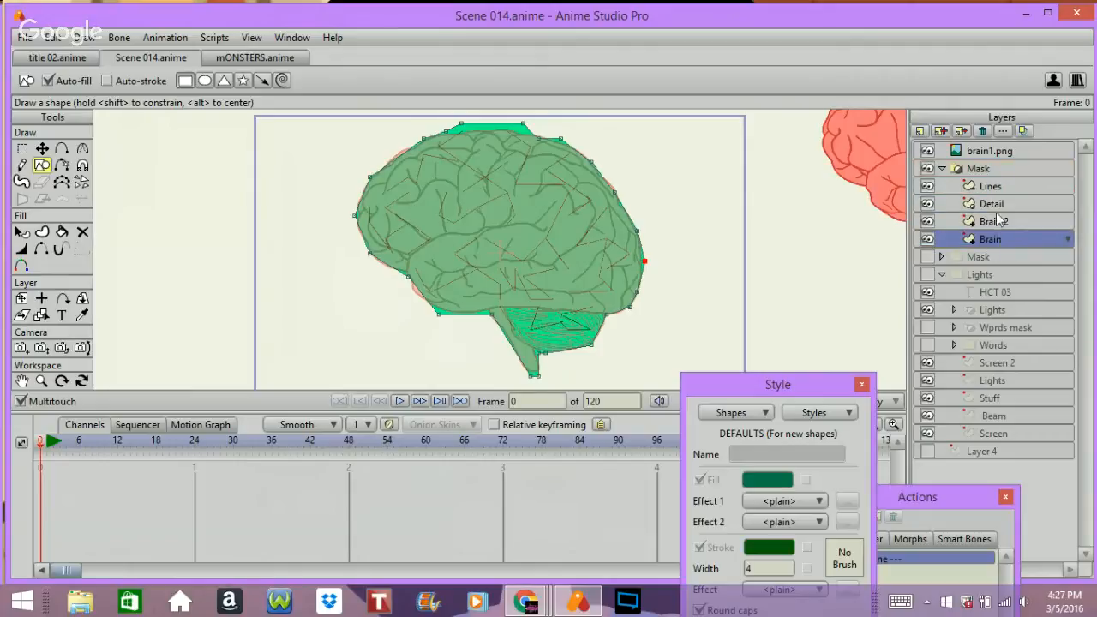
Set the Brain 2 layer's masking to + Add to mask, but keep invisible
{"action": "left_click", "coordinate": [996, 216]}
{"action": "double_click", "coordinate": [997, 216]}
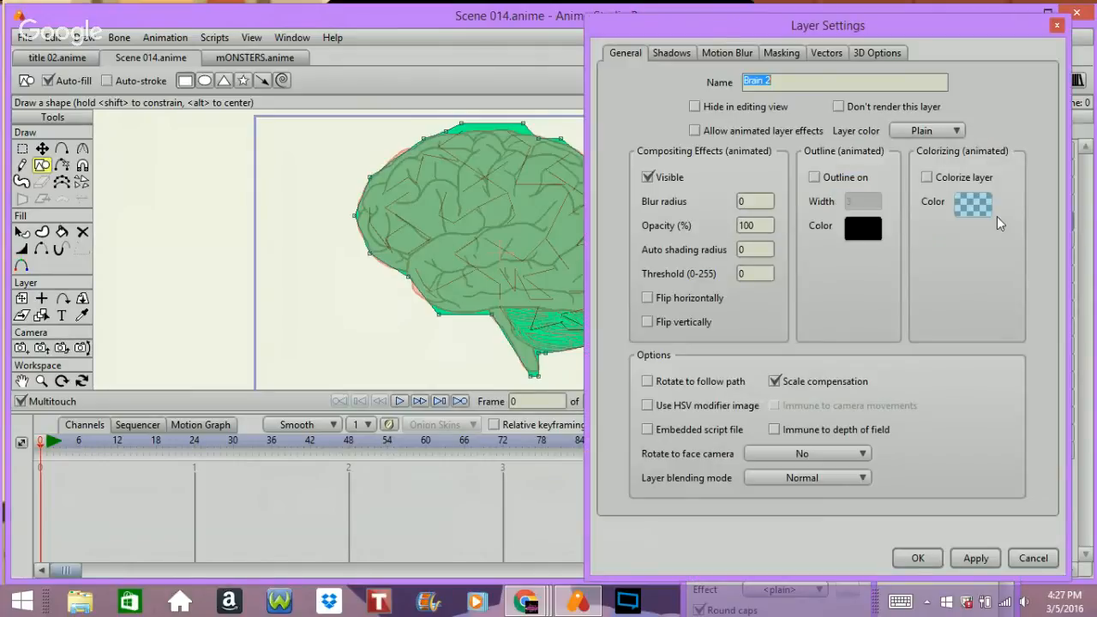
{"action": "left_click", "coordinate": [768, 50]}
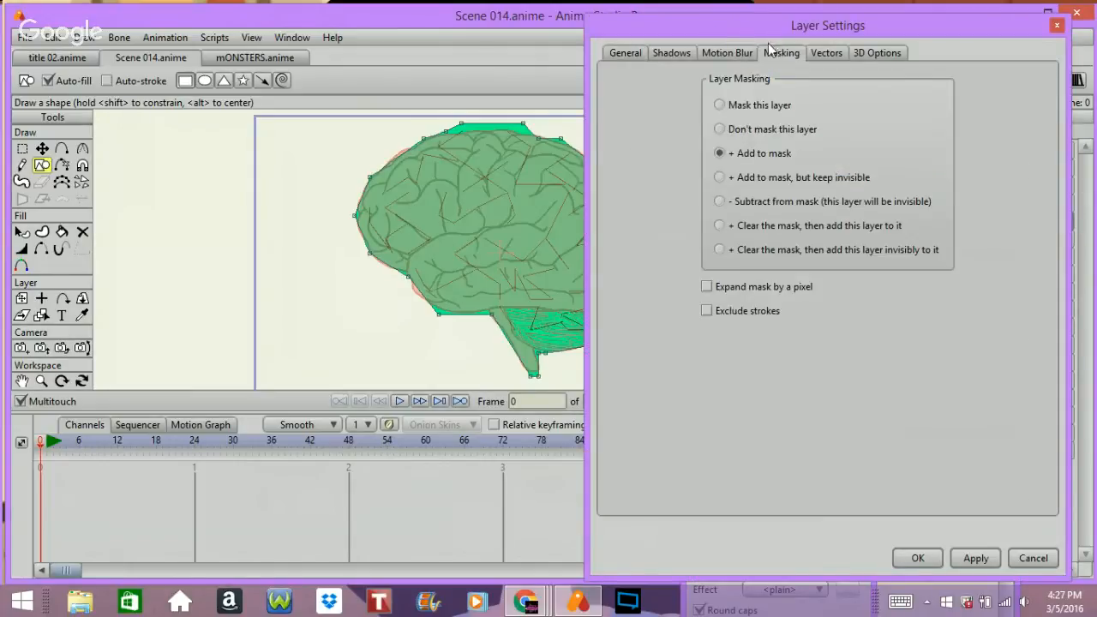
{"action": "left_click", "coordinate": [760, 177]}
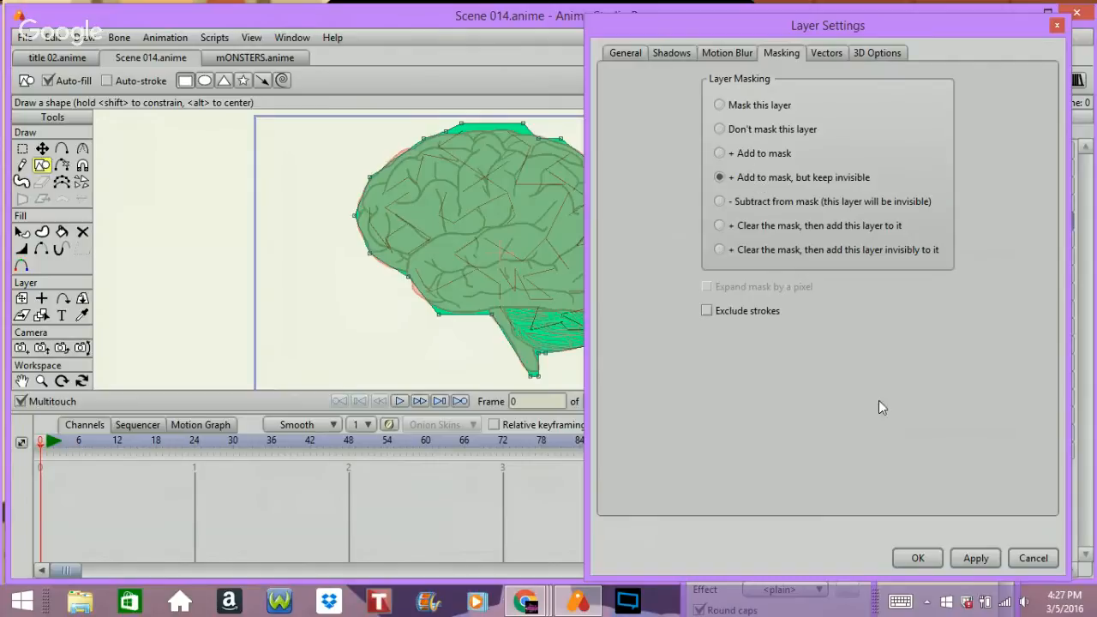
{"action": "left_click", "coordinate": [917, 564]}
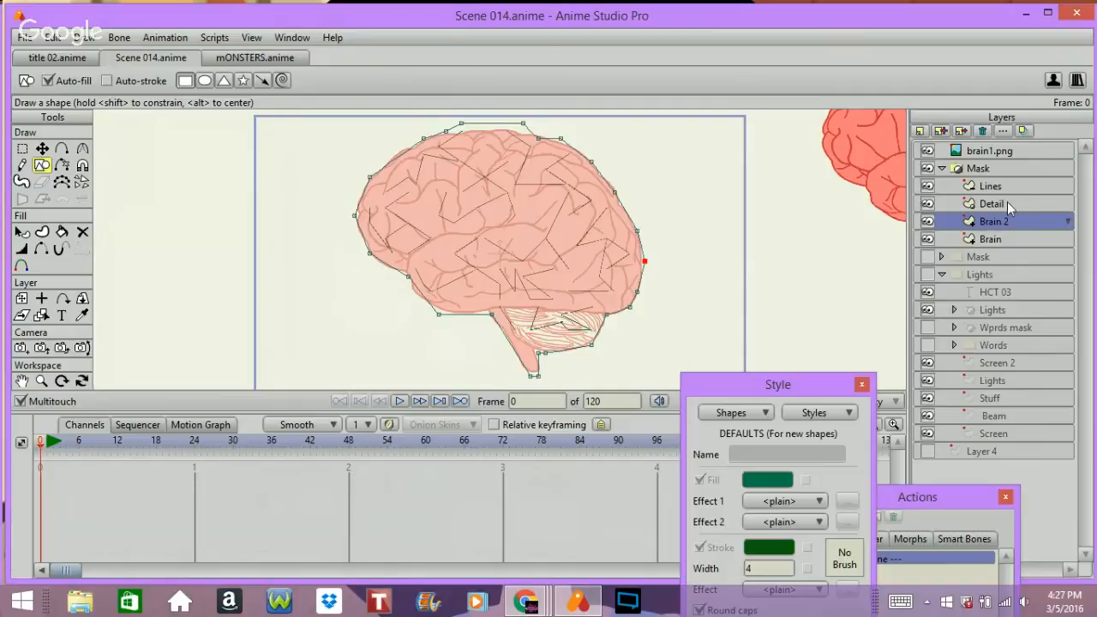
Set the original Brain layer's masking to Mask this layer
{"action": "left_click", "coordinate": [1006, 233]}
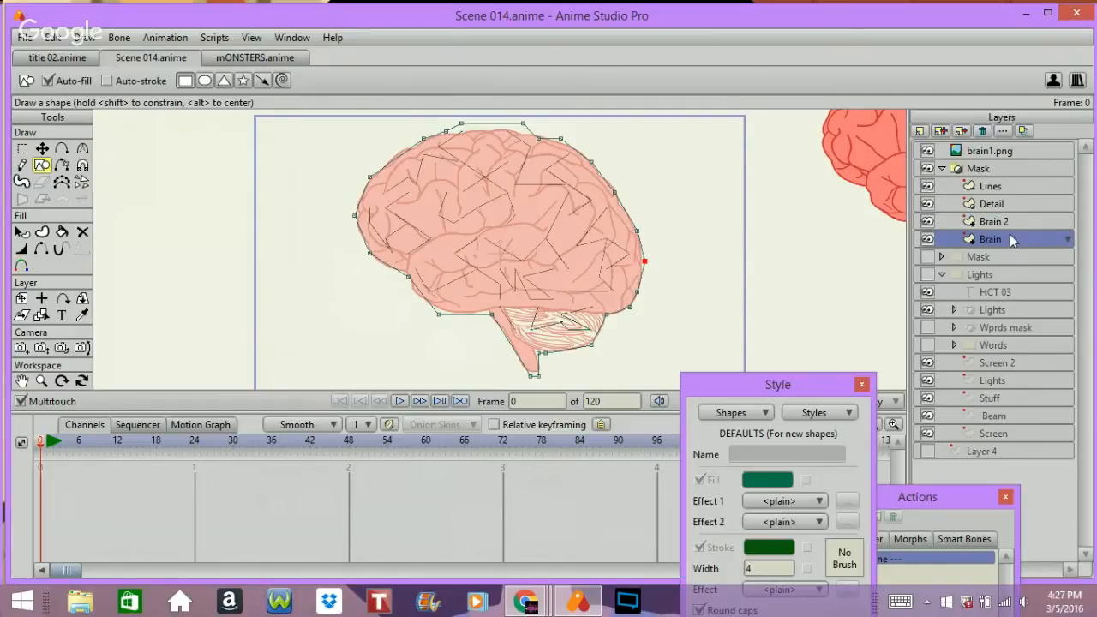
{"action": "double_click", "coordinate": [1006, 233]}
{"action": "left_click", "coordinate": [775, 54]}
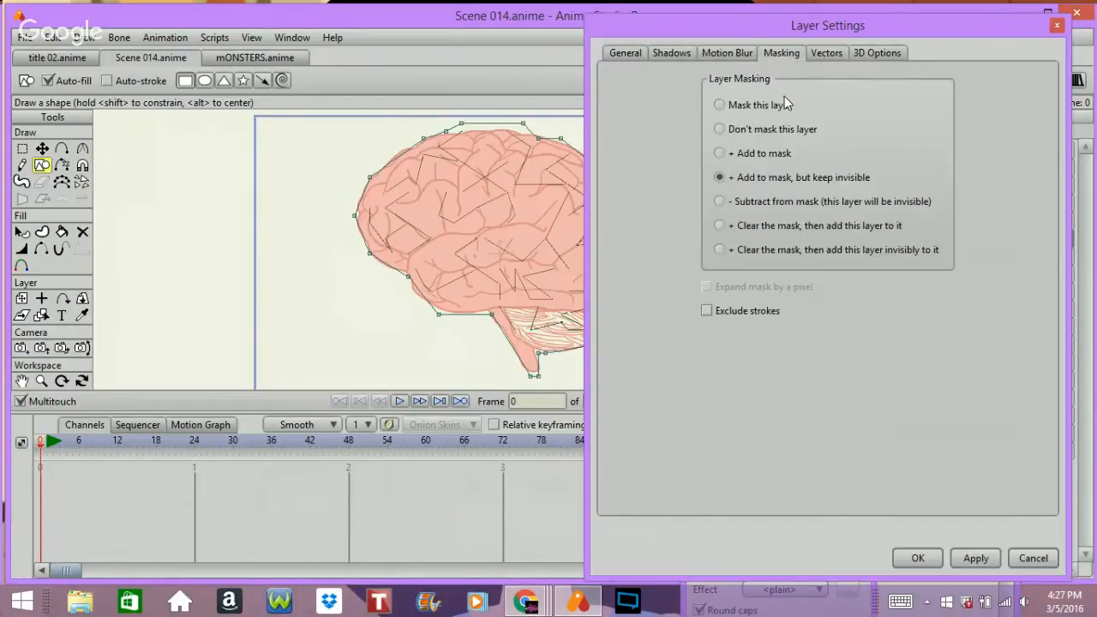
{"action": "left_click", "coordinate": [727, 105]}
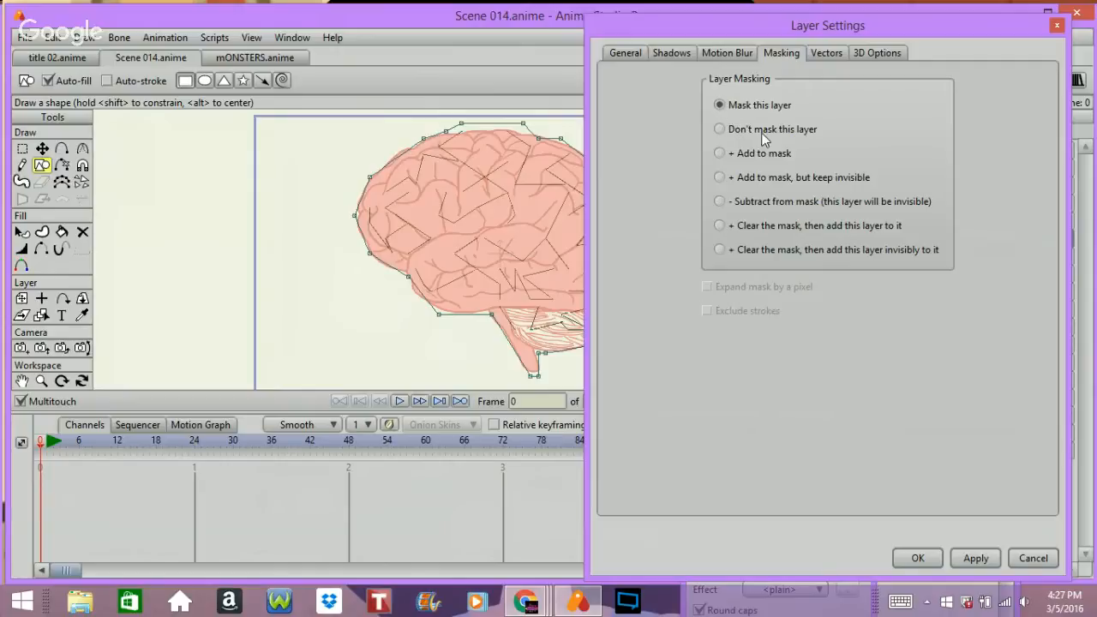
{"action": "left_click", "coordinate": [930, 556]}
Move the Brain layer above Lines at the top of the Mask group and check a render
{"action": "left_click_drag", "start_coordinate": [972, 244], "coordinate": [978, 187]}
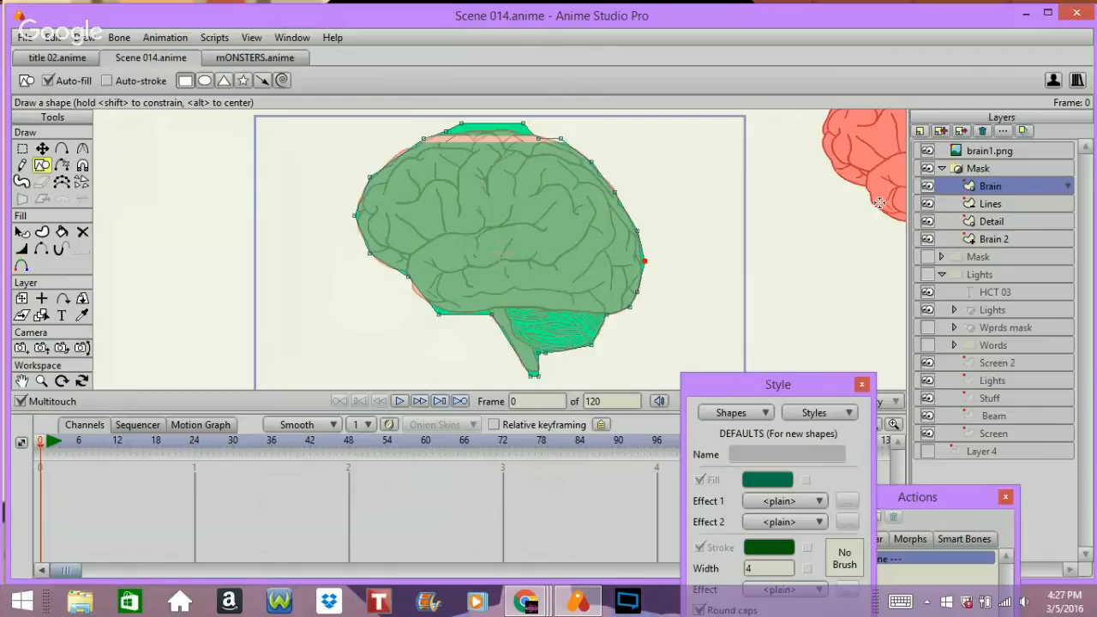
{"action": "key", "text": "ctrl+r"}
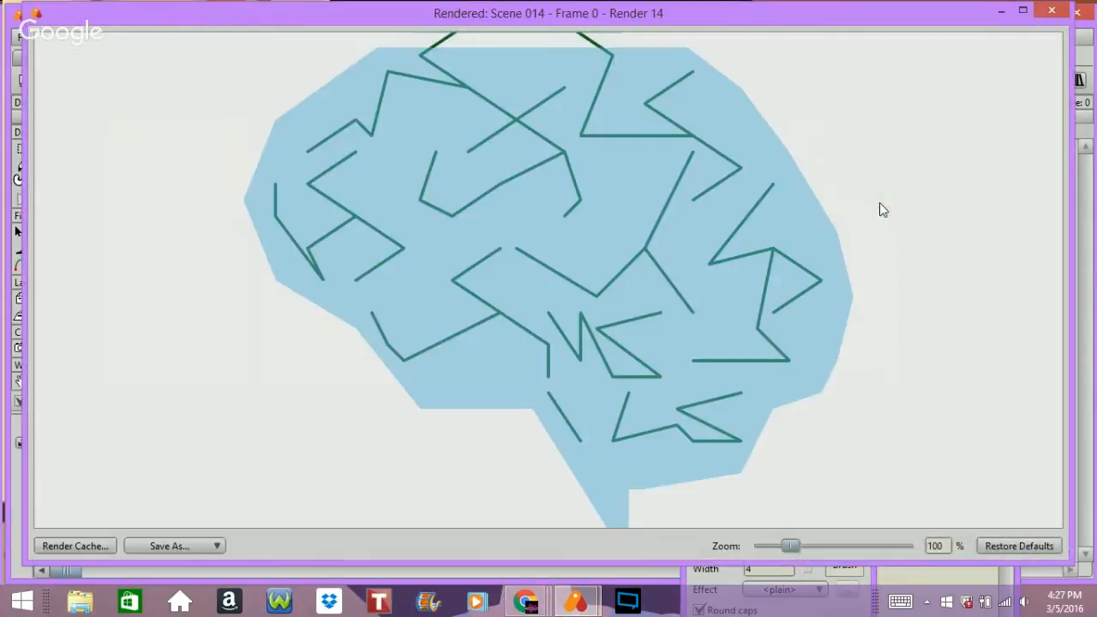
{"action": "left_click", "coordinate": [1054, 10]}
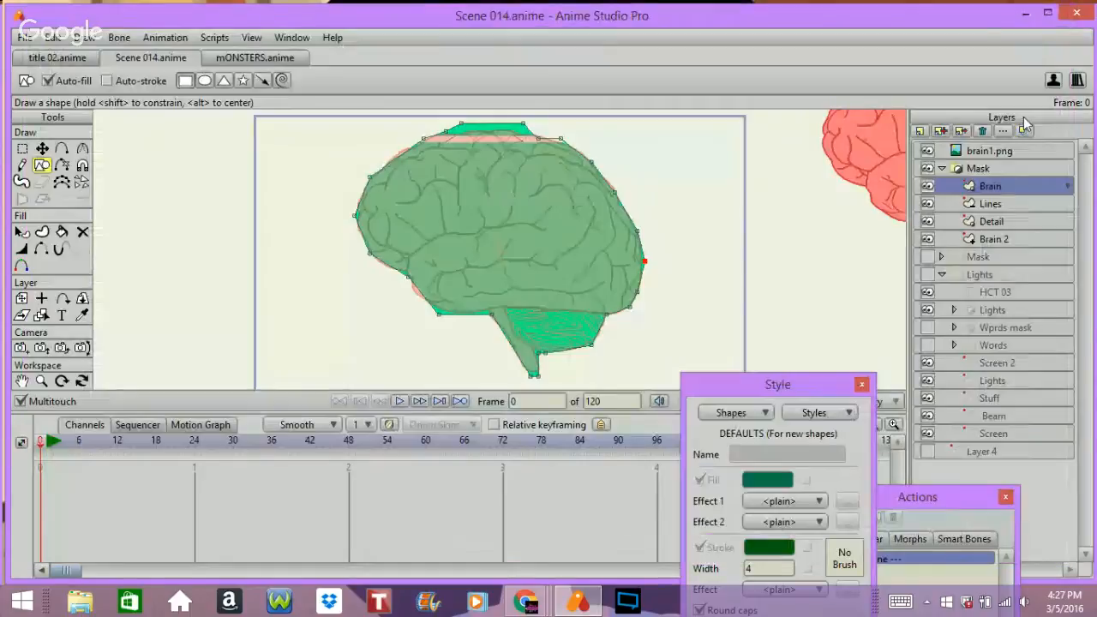
{"action": "left_click", "coordinate": [983, 206]}
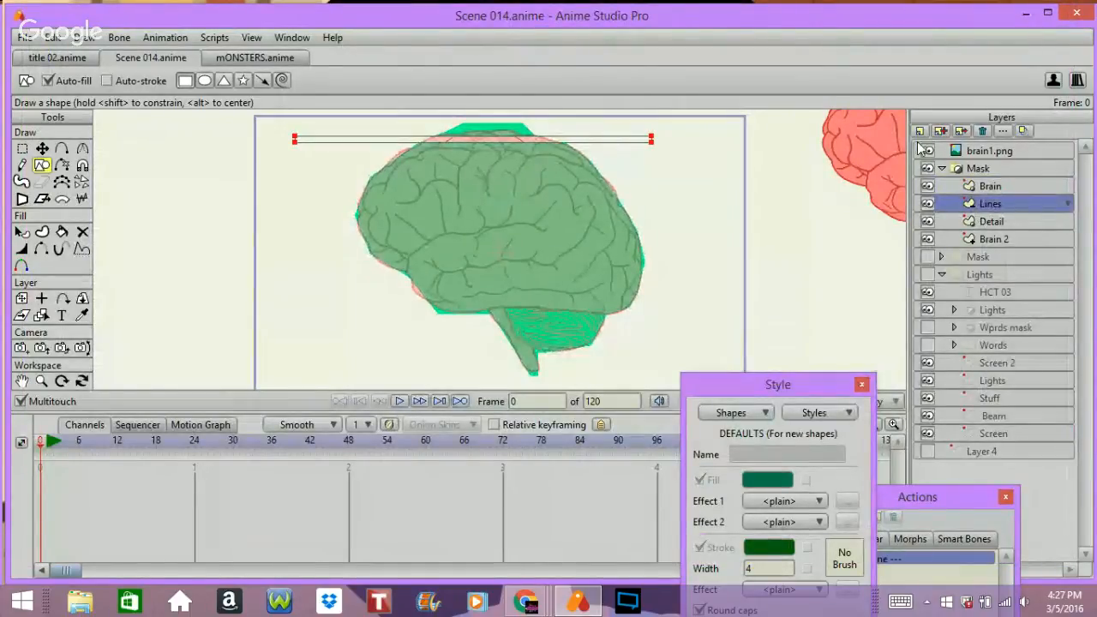
Flatten the strip on the Lines layer and move it up to the brain's top edge
{"action": "left_click", "coordinate": [42, 148]}
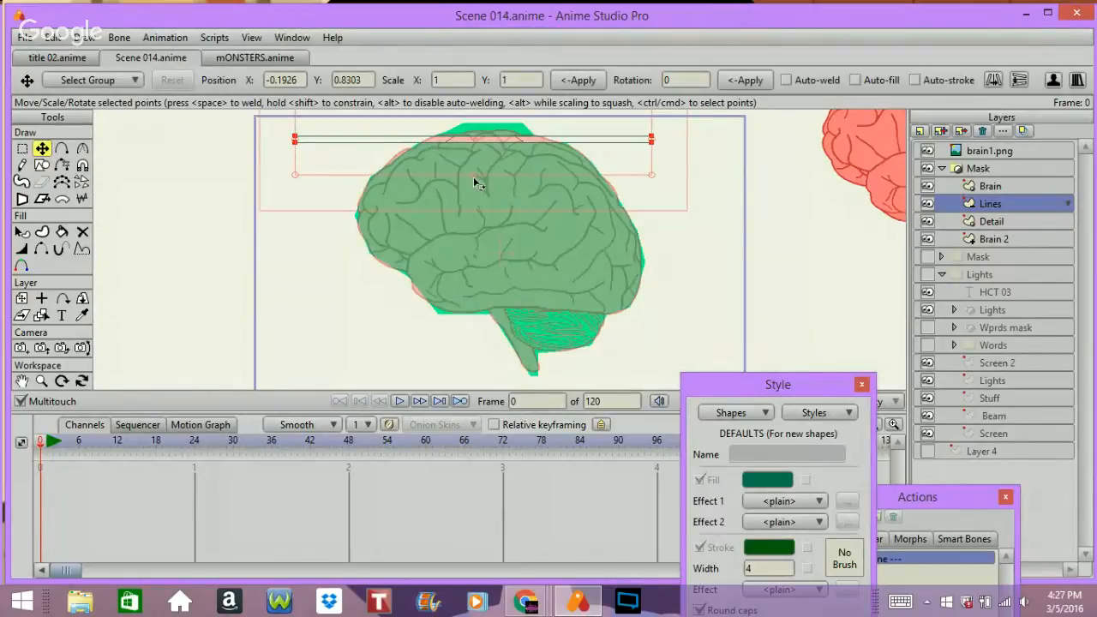
{"action": "left_click_drag", "start_coordinate": [470, 174], "coordinate": [478, 160]}
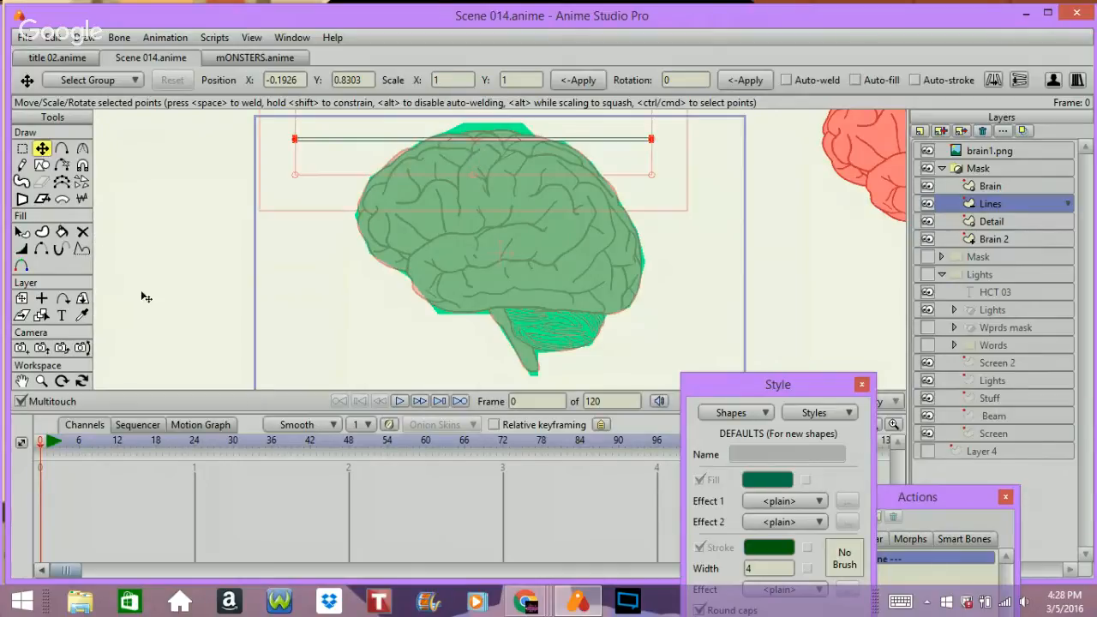
{"action": "left_click_drag", "start_coordinate": [146, 297], "coordinate": [160, 287]}
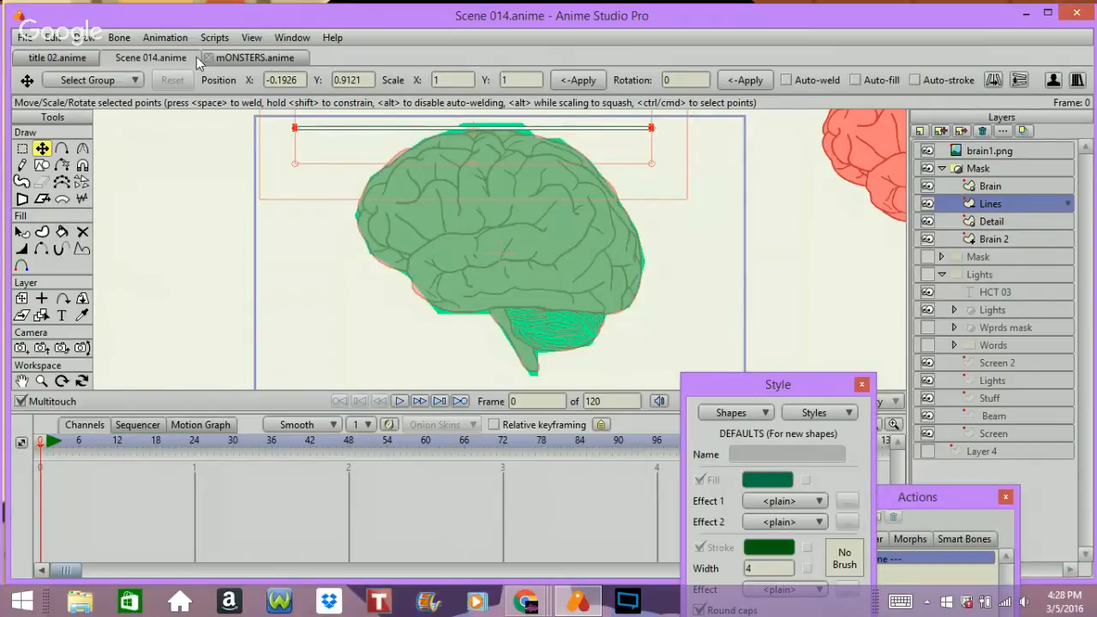
Copy the strip downward, doubling the selected set each time, to make eight evenly spaced strips over the upper part of the brain
{"action": "left_click_drag", "start_coordinate": [207, 189], "coordinate": [177, 208]}
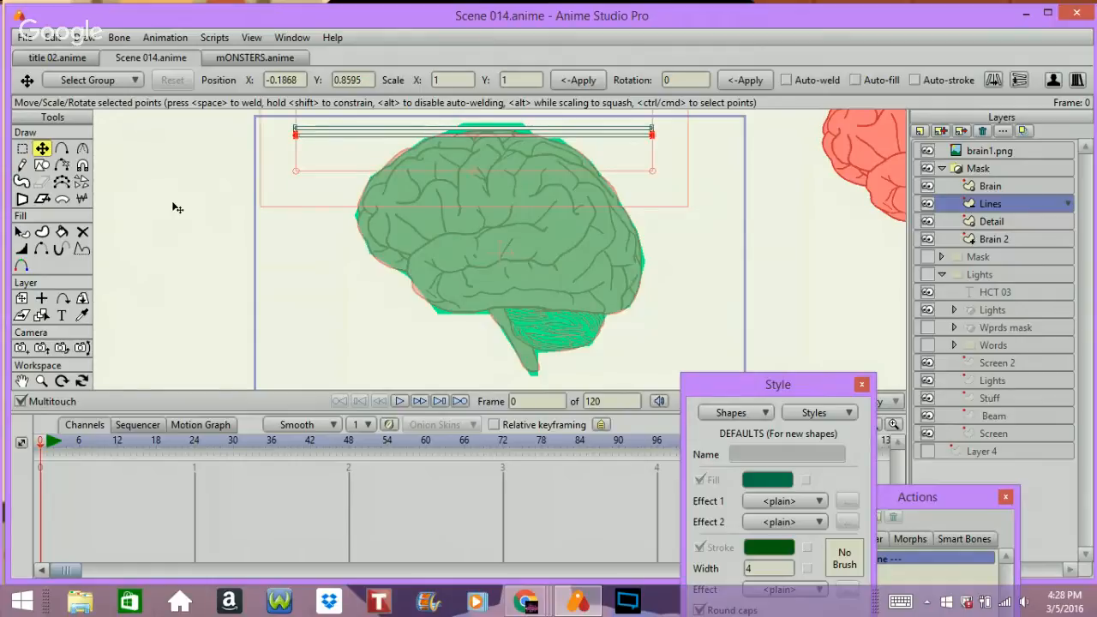
{"action": "left_click_drag", "start_coordinate": [176, 209], "coordinate": [177, 207]}
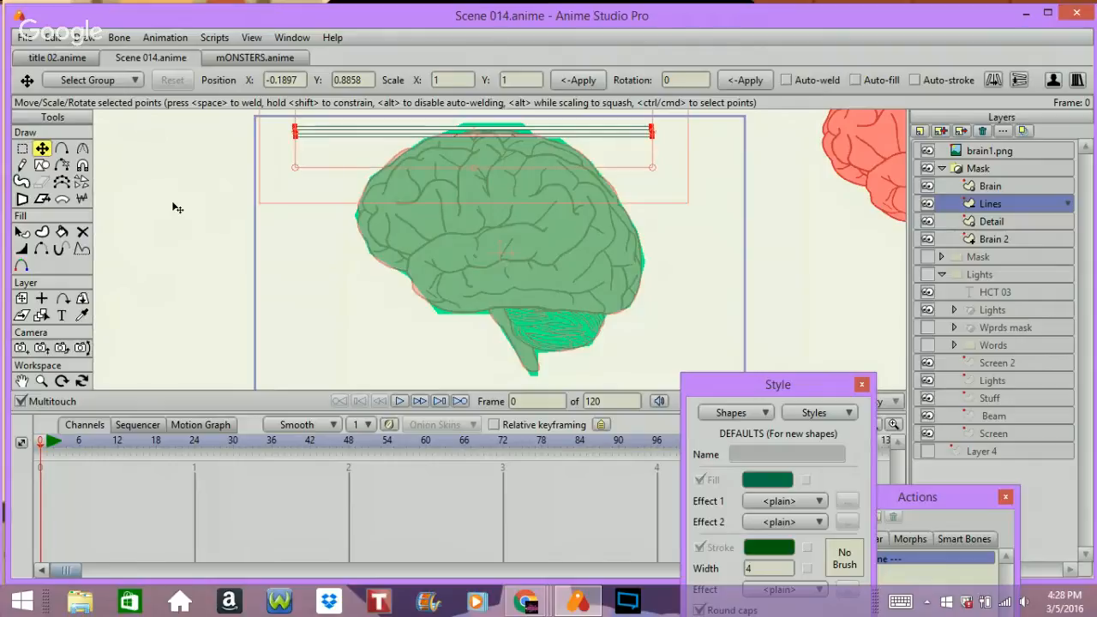
{"action": "key", "text": "ctrl+v"}
{"action": "mouse_move", "coordinate": [564, 260]}
{"action": "left_mouse_down"}
{"action": "mouse_move", "coordinate": [562, 282]}
{"action": "mouse_move", "coordinate": [571, 277]}
{"action": "left_mouse_up"}
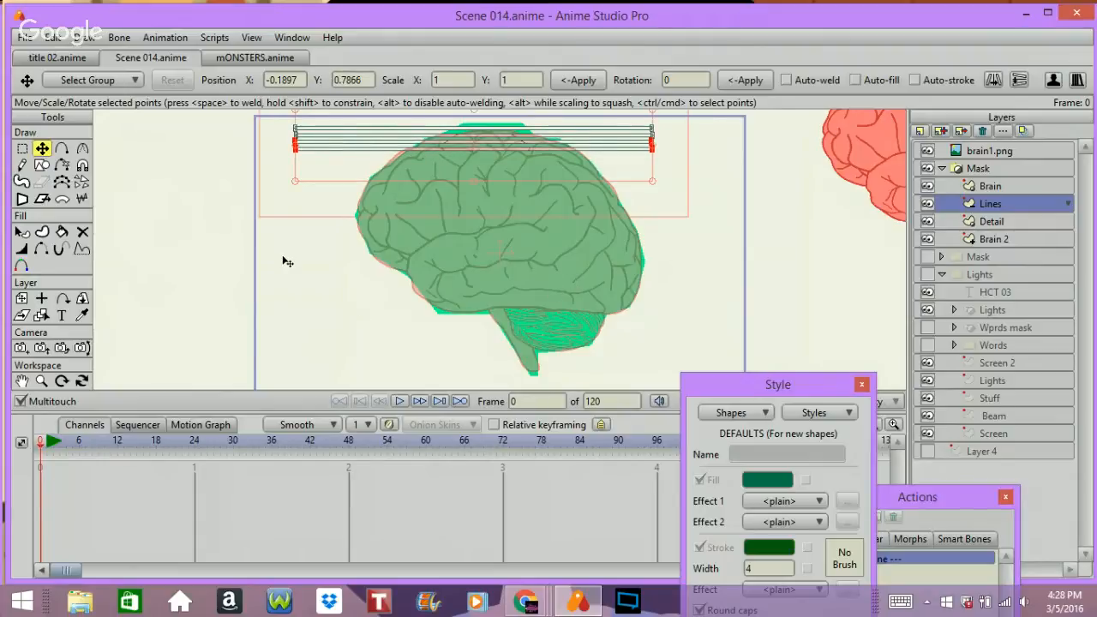
{"action": "key", "text": "ctrl+a"}
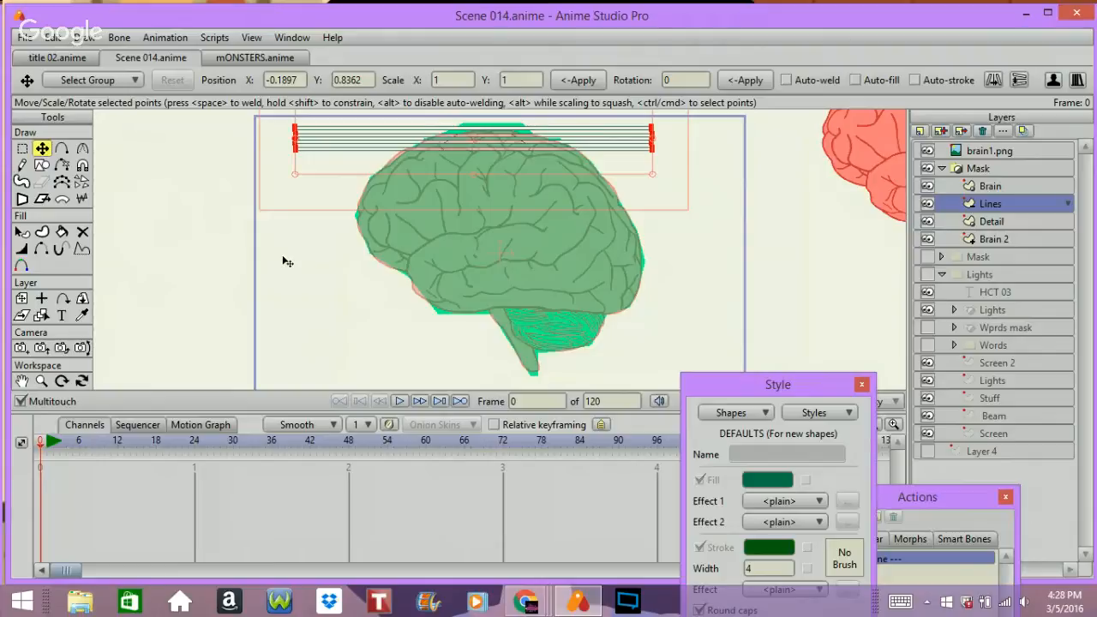
{"action": "mouse_move", "coordinate": [179, 285]}
{"action": "left_mouse_down"}
{"action": "mouse_move", "coordinate": [197, 319]}
{"action": "mouse_move", "coordinate": [178, 303]}
{"action": "left_mouse_up"}
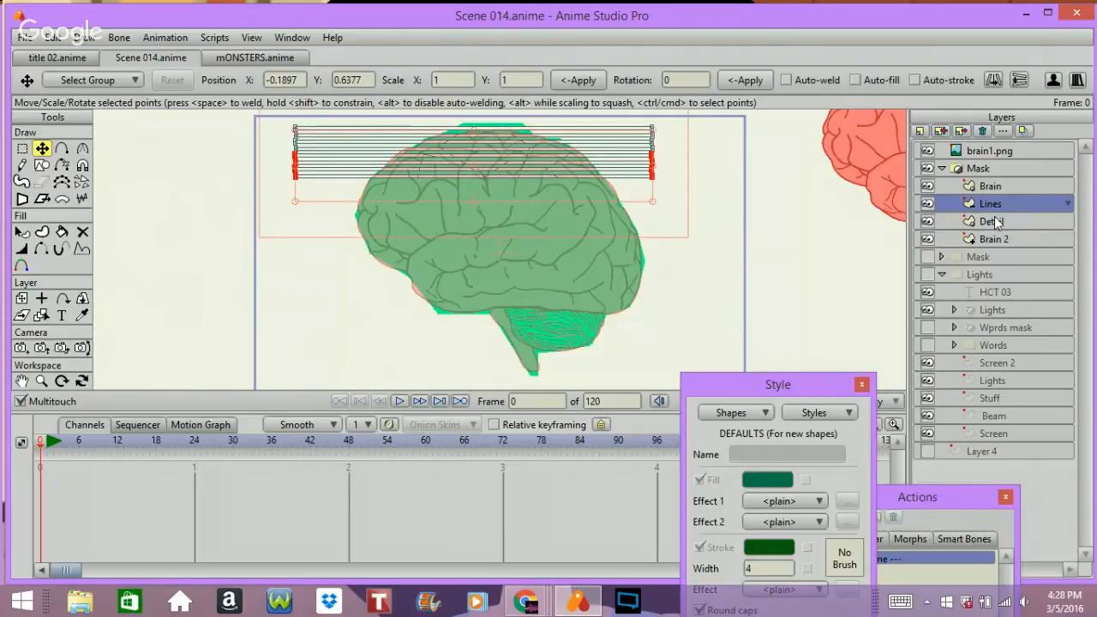
Move the Detail layer above Lines in the Mask group and check a render of the frame
{"action": "left_click_drag", "start_coordinate": [997, 220], "coordinate": [1006, 199]}
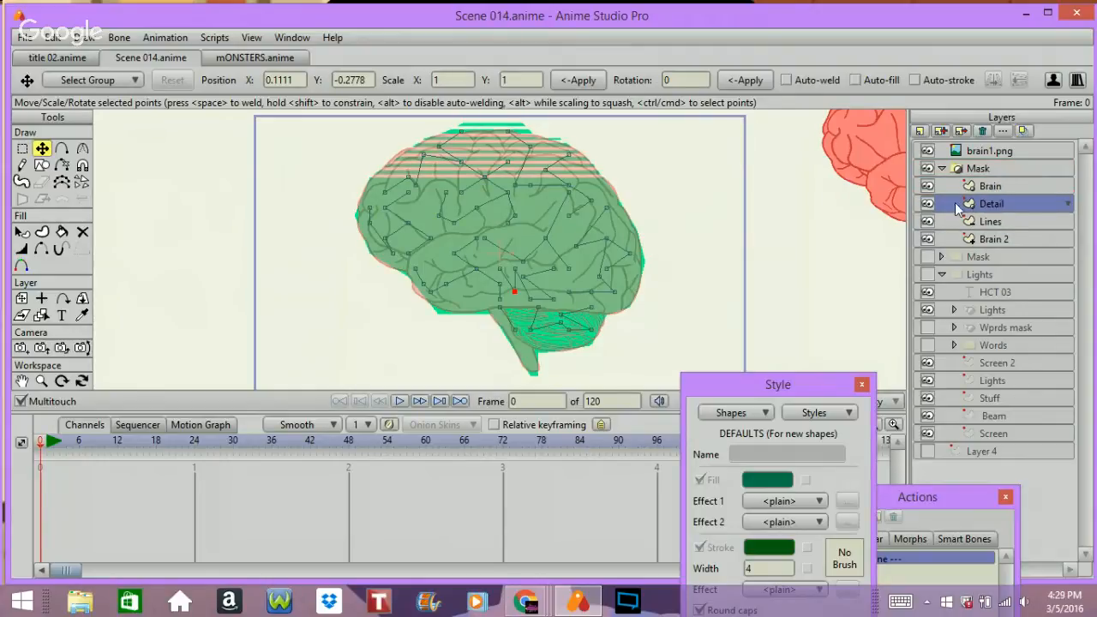
{"action": "left_click", "coordinate": [991, 168]}
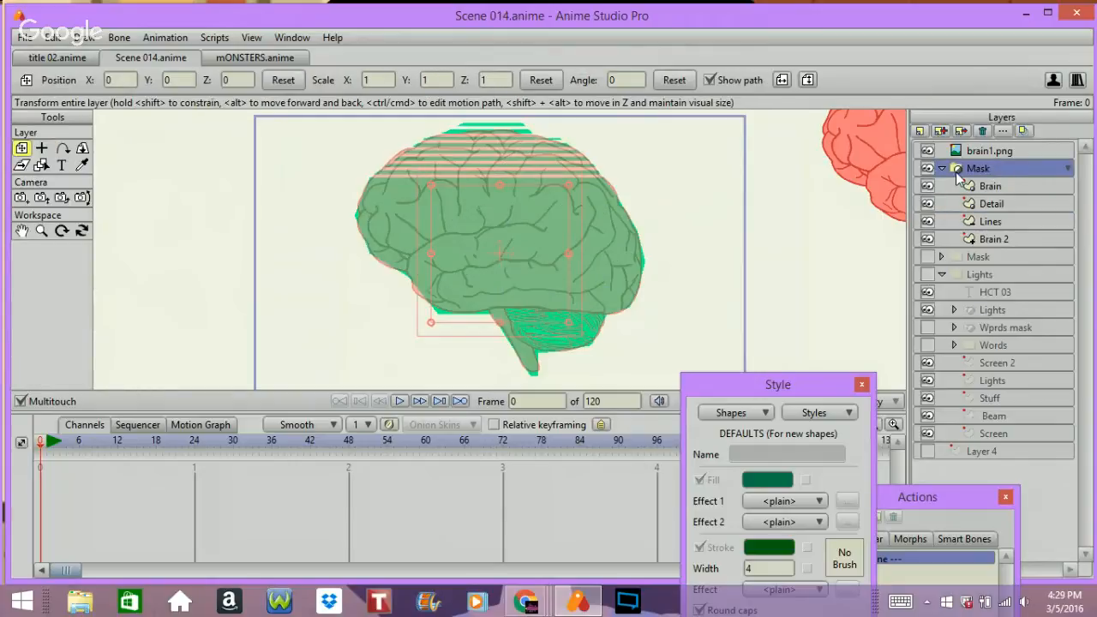
{"action": "key", "text": "ctrl+r"}
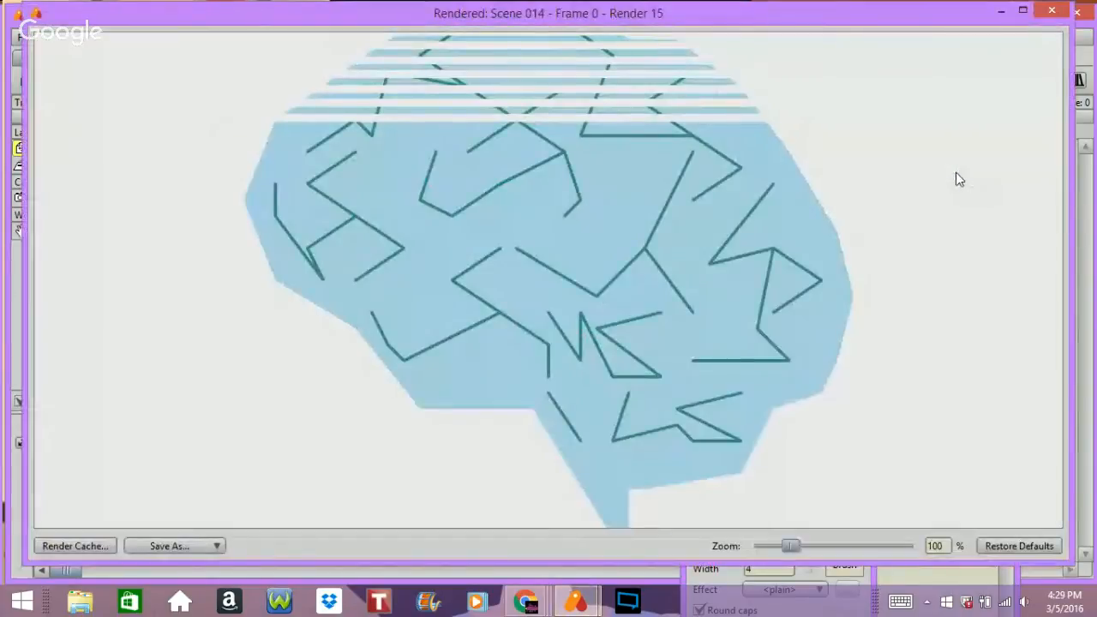
{"action": "left_click", "coordinate": [1053, 11]}
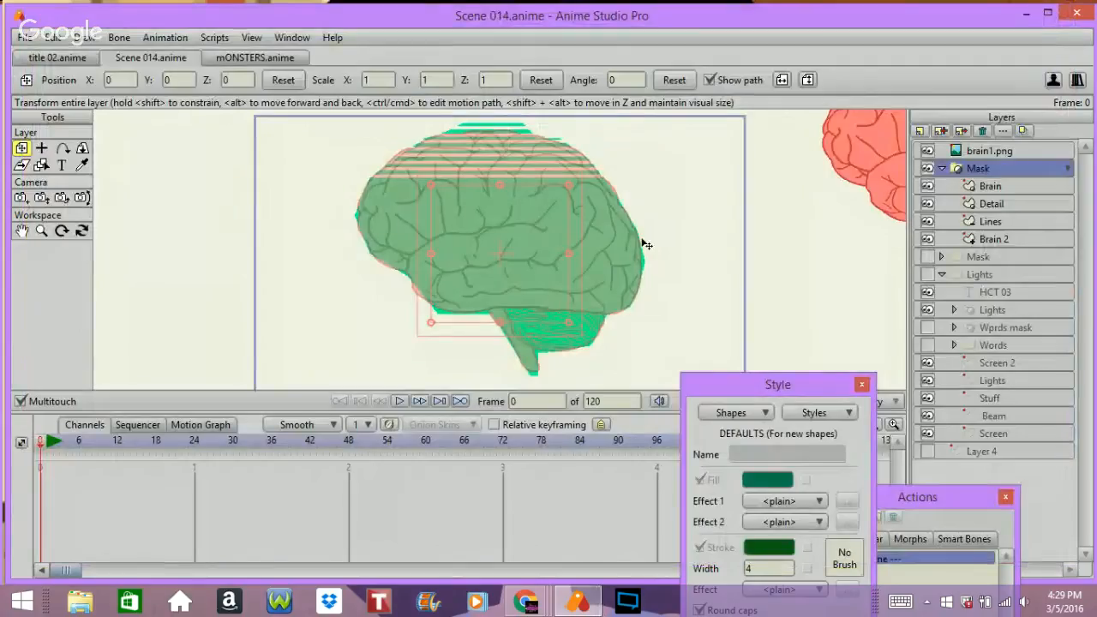
Review the Brain 2 layer's masking options and the Lines layer's general settings
{"action": "left_click", "coordinate": [968, 186]}
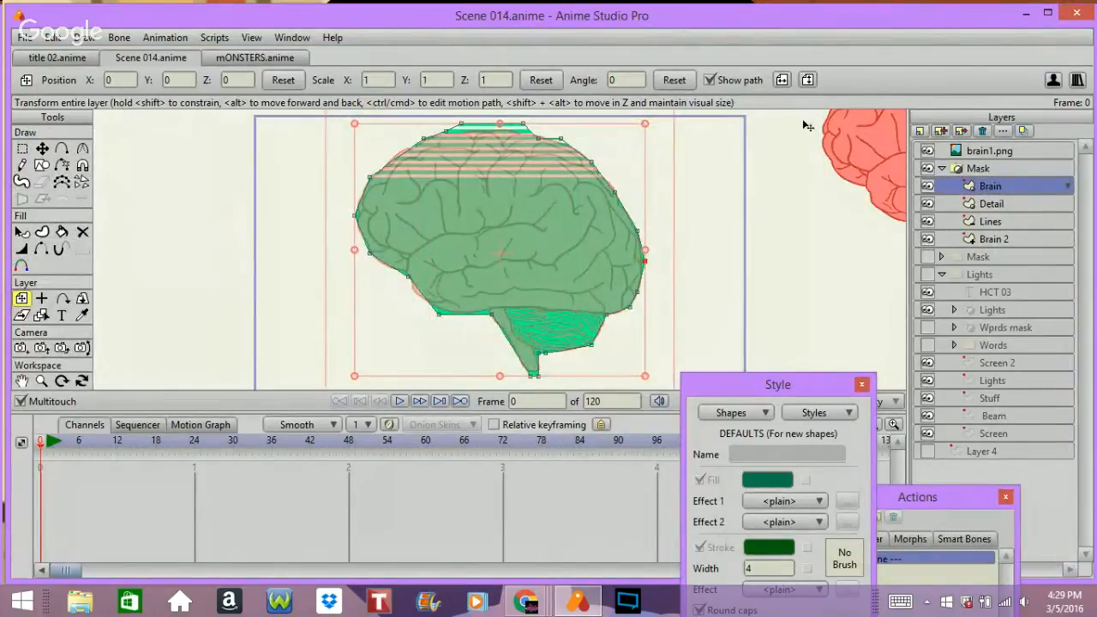
{"action": "double_click", "coordinate": [986, 239]}
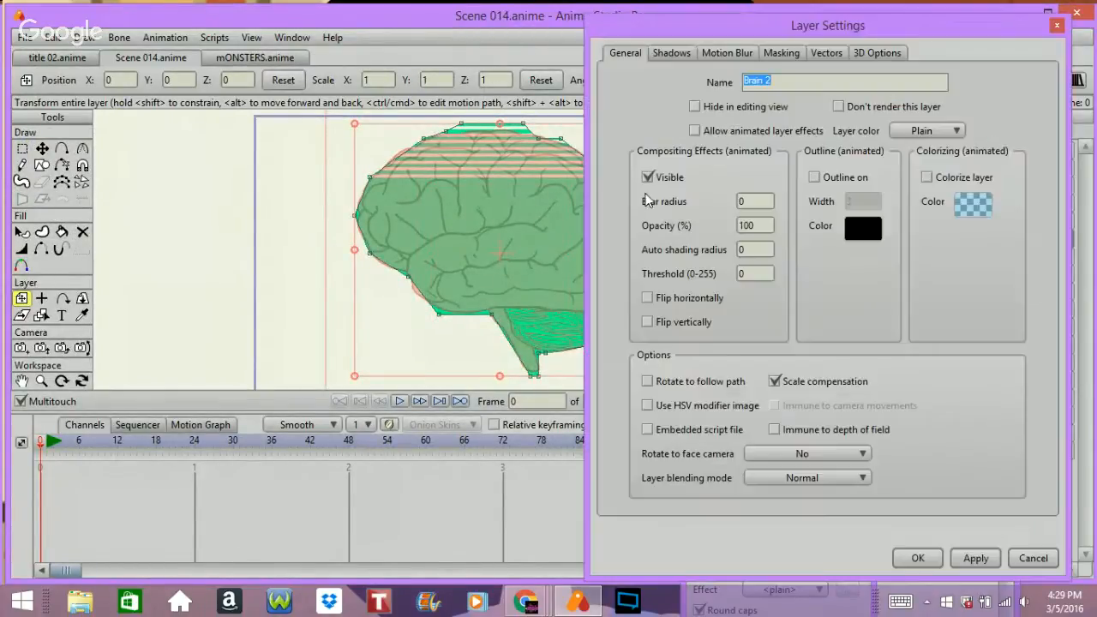
{"action": "left_click", "coordinate": [672, 53]}
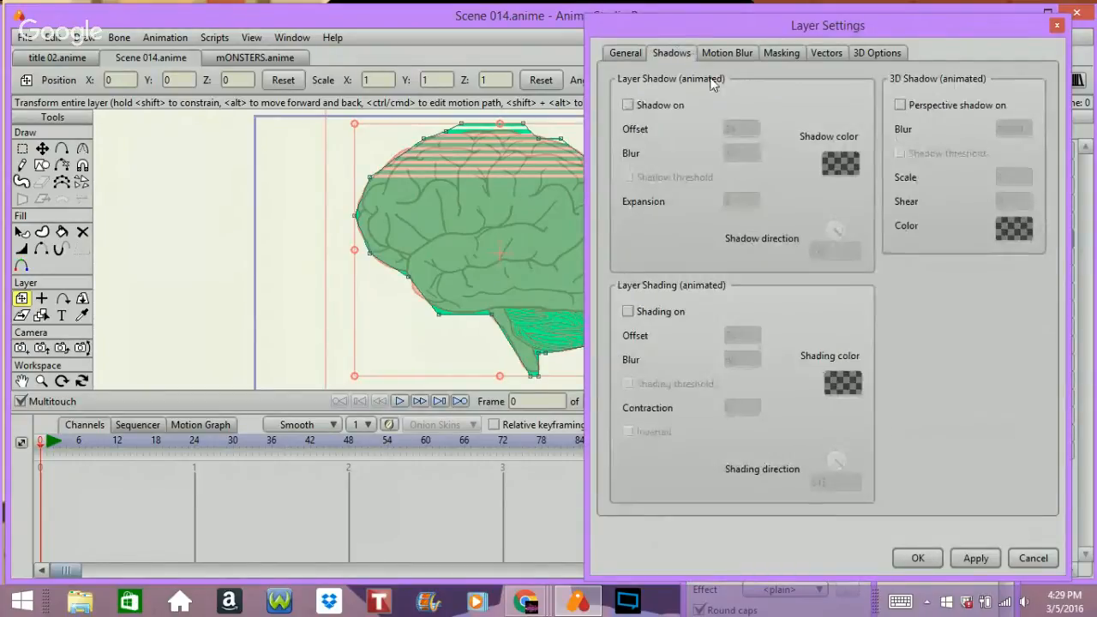
{"action": "left_click", "coordinate": [732, 54]}
{"action": "left_click", "coordinate": [785, 55]}
{"action": "left_click", "coordinate": [771, 180]}
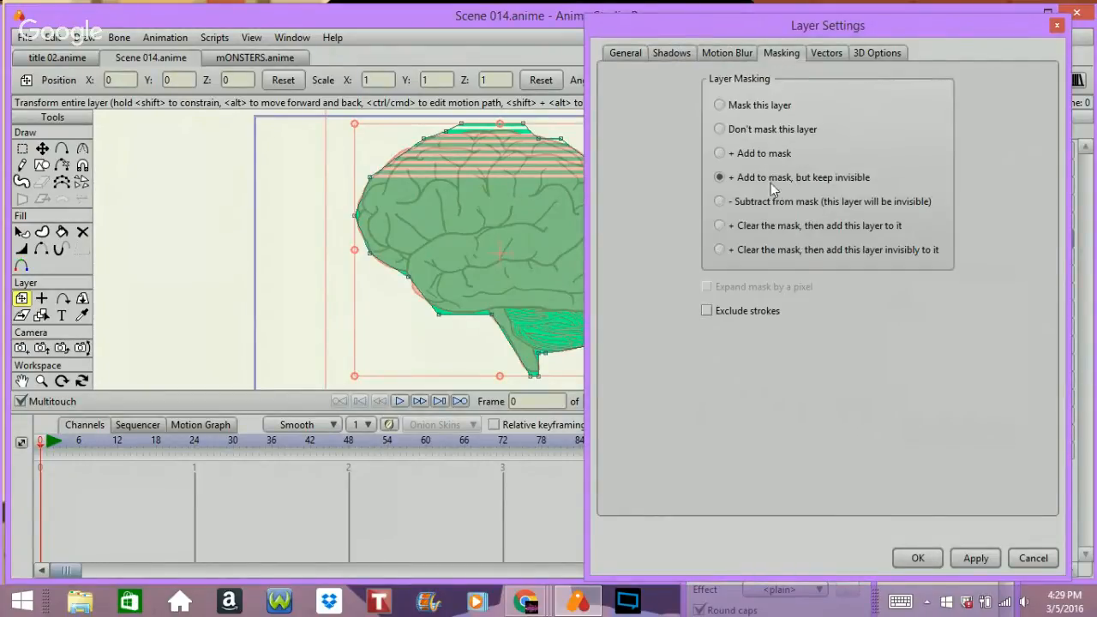
{"action": "left_click", "coordinate": [915, 558]}
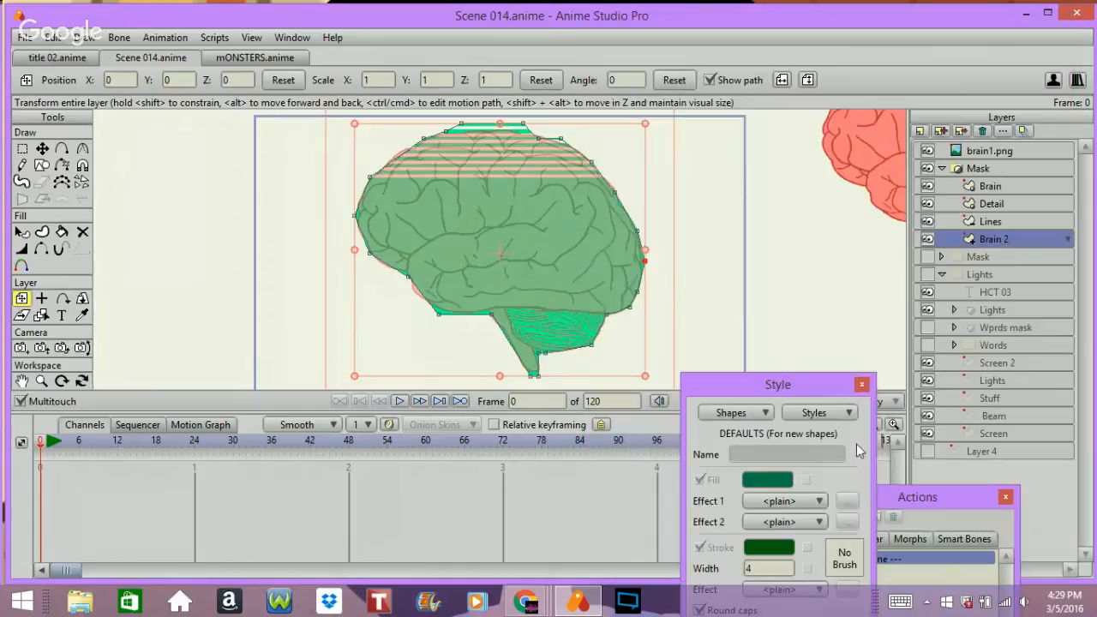
{"action": "left_click", "coordinate": [1000, 222]}
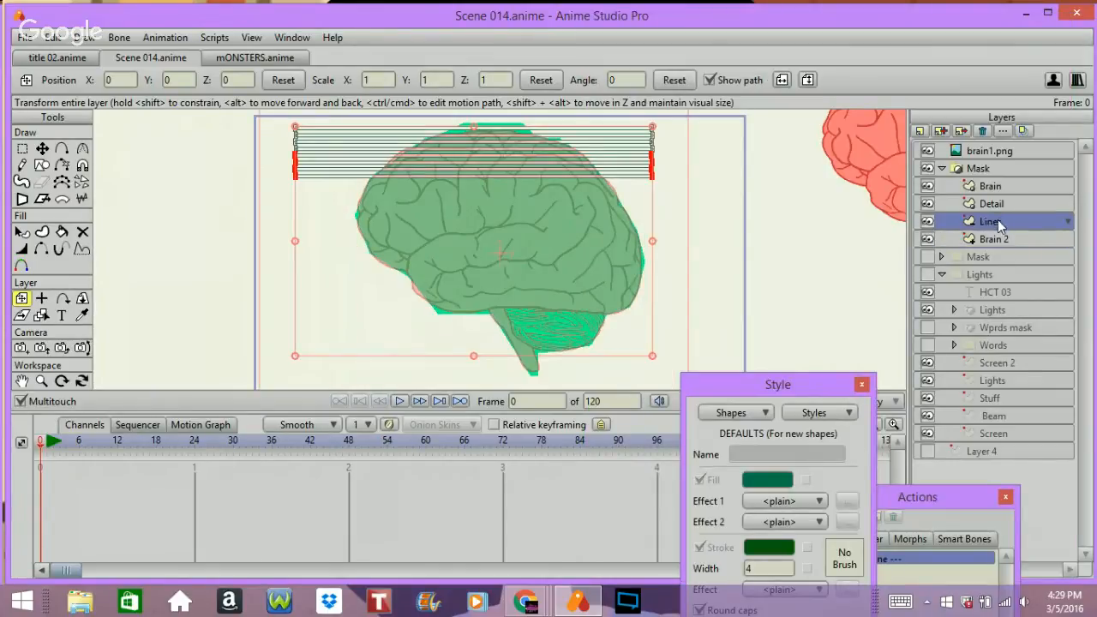
{"action": "double_click", "coordinate": [998, 222]}
{"action": "left_click", "coordinate": [914, 557]}
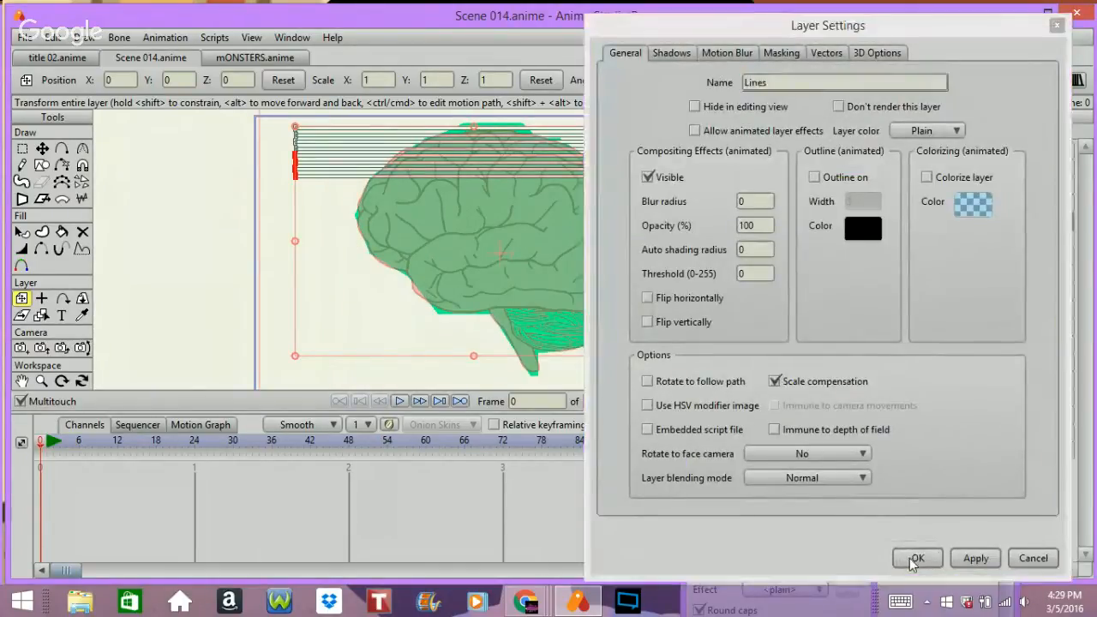
{"action": "left_click", "coordinate": [1006, 203]}
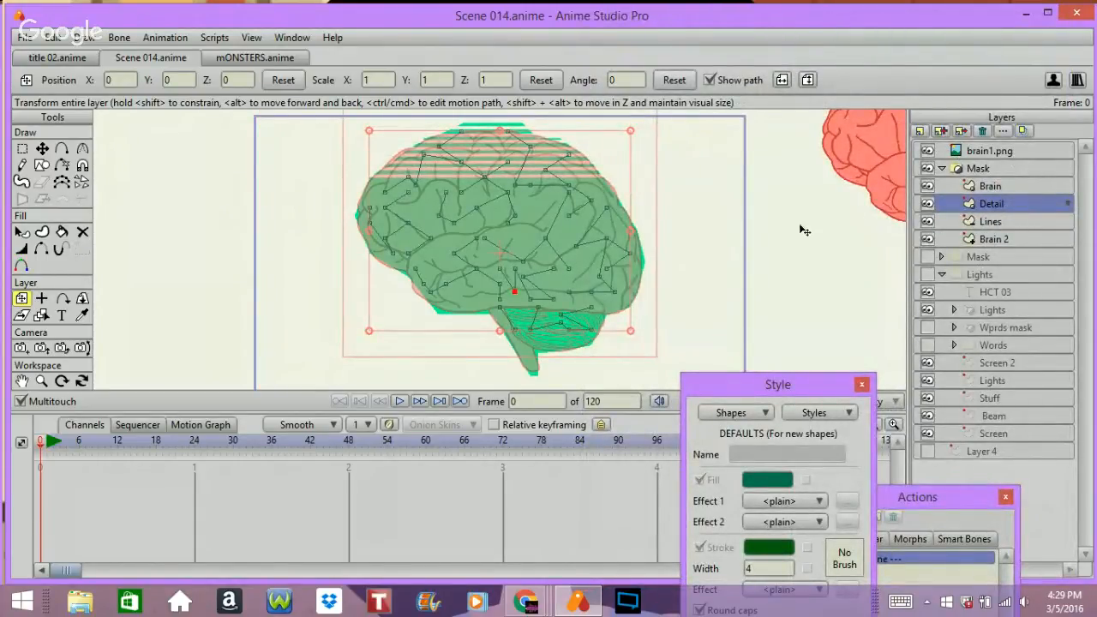
Try setting the Brain layer's masking to Don't mask this layer and check a render
{"action": "double_click", "coordinate": [991, 186]}
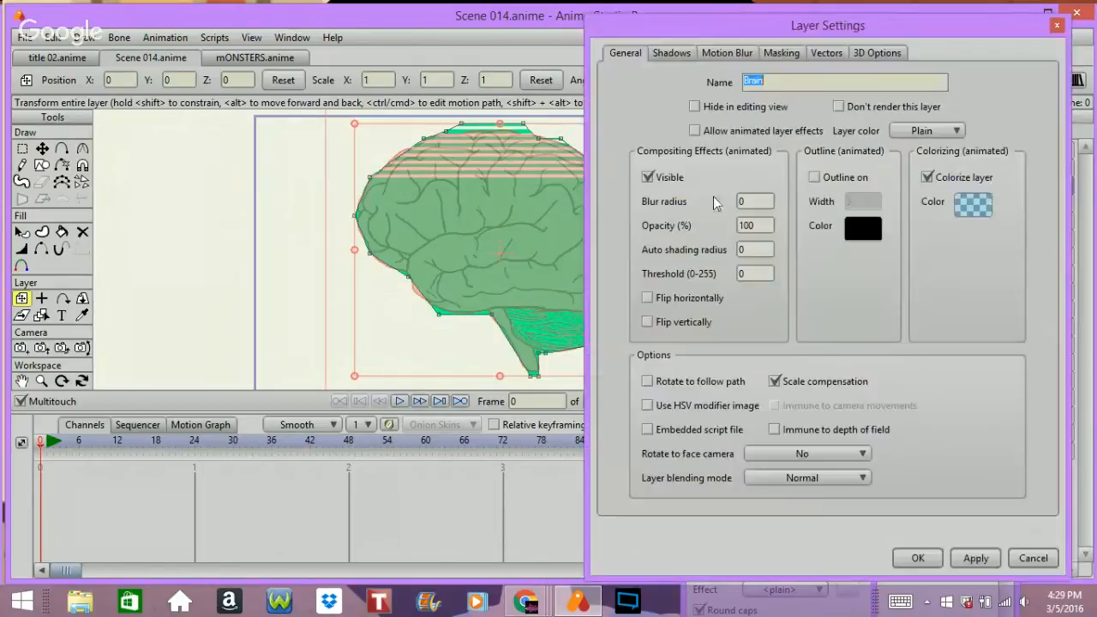
{"action": "left_click", "coordinate": [774, 52]}
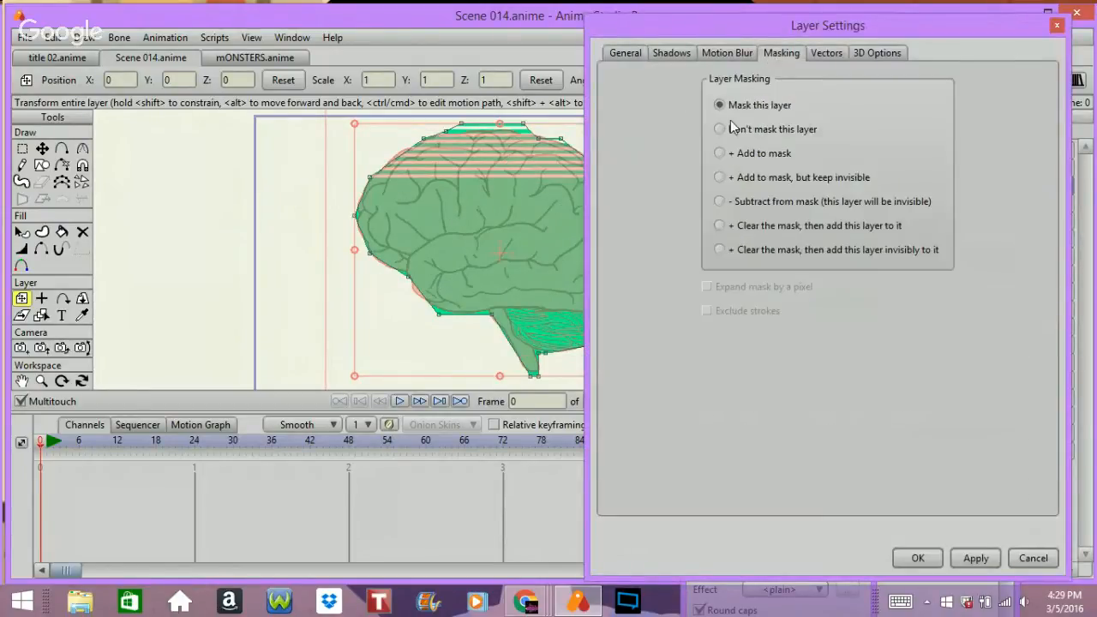
{"action": "left_click", "coordinate": [917, 558]}
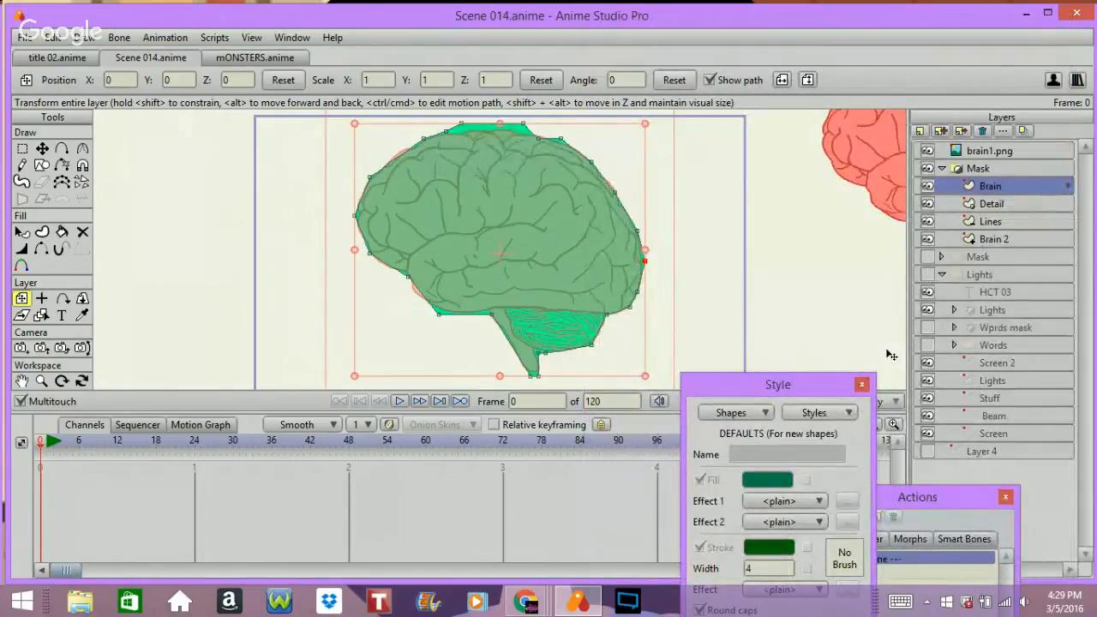
{"action": "key", "text": "ctrl+r"}
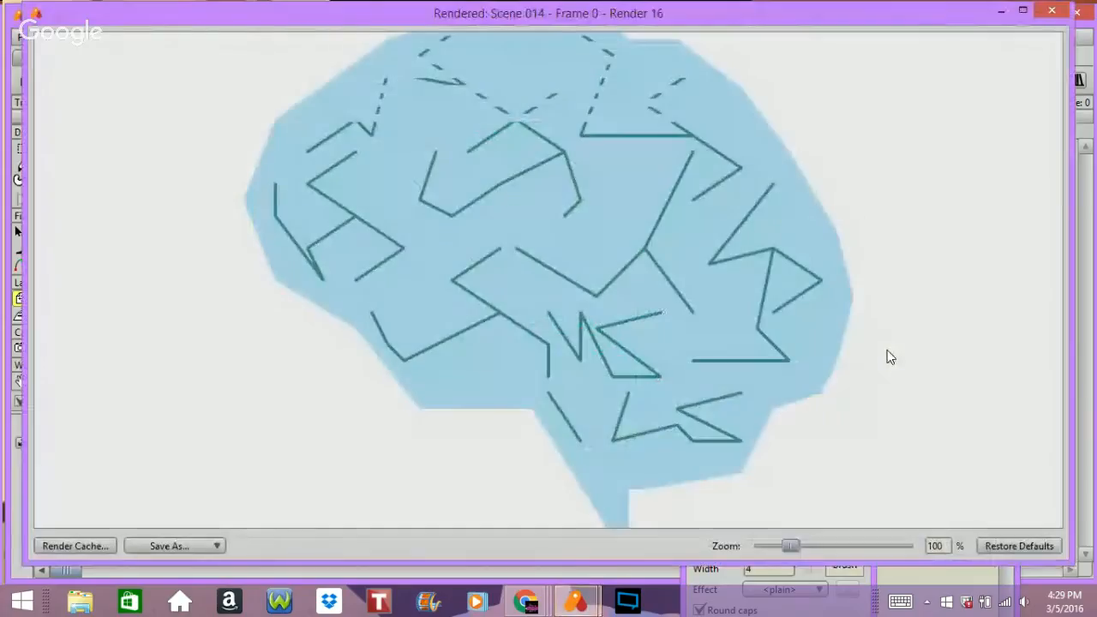
{"action": "left_click", "coordinate": [1051, 10]}
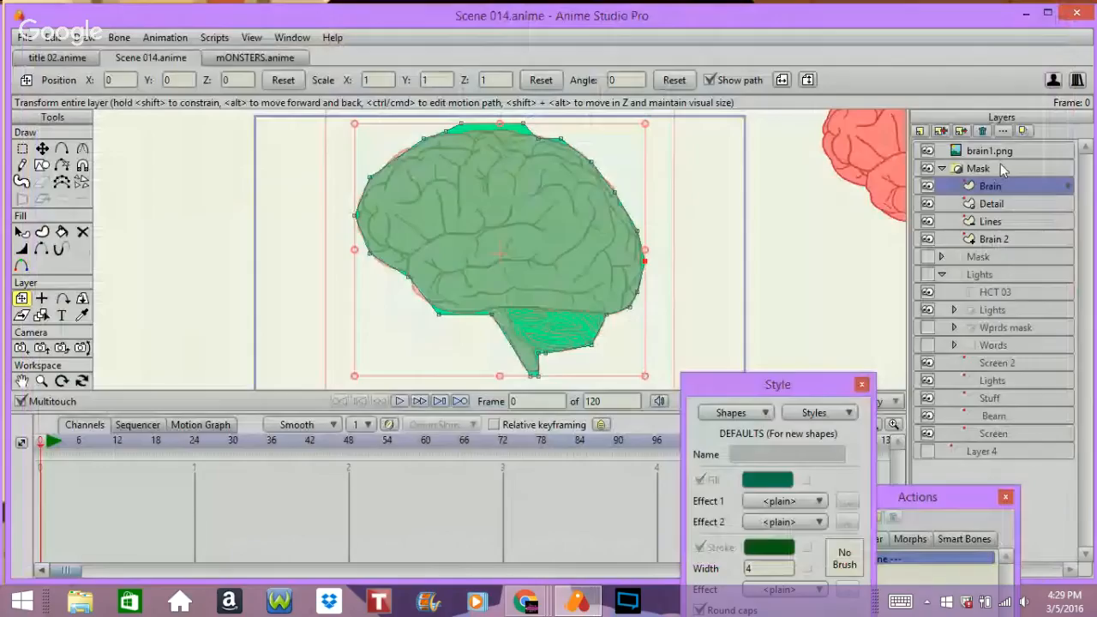
Set the Brain 2 layer's masking to + Add to mask
{"action": "double_click", "coordinate": [992, 240]}
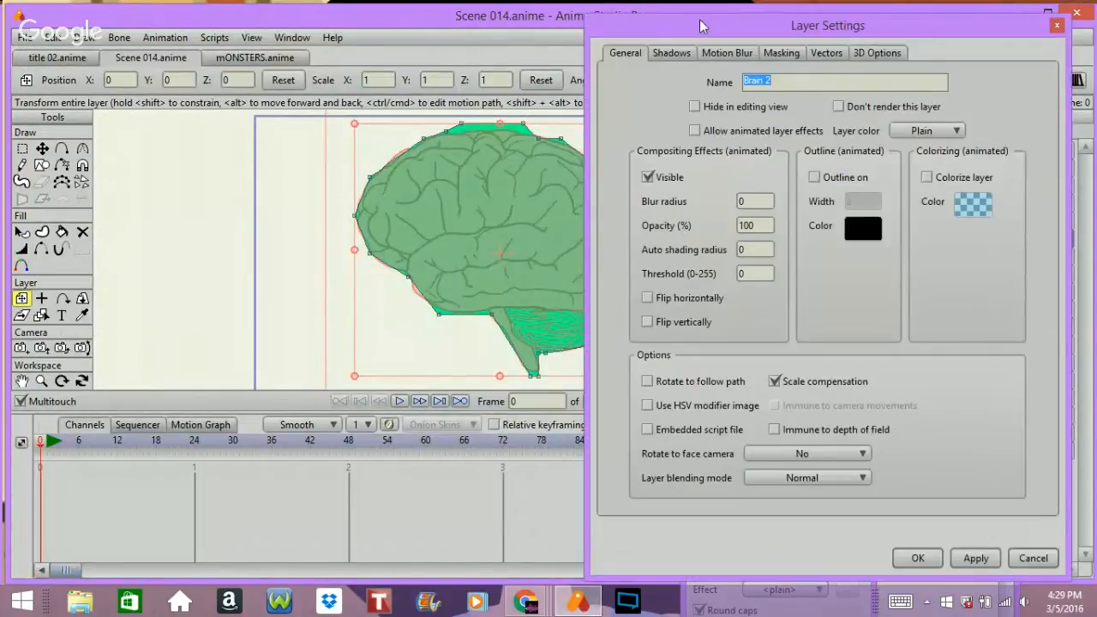
{"action": "left_click", "coordinate": [781, 53]}
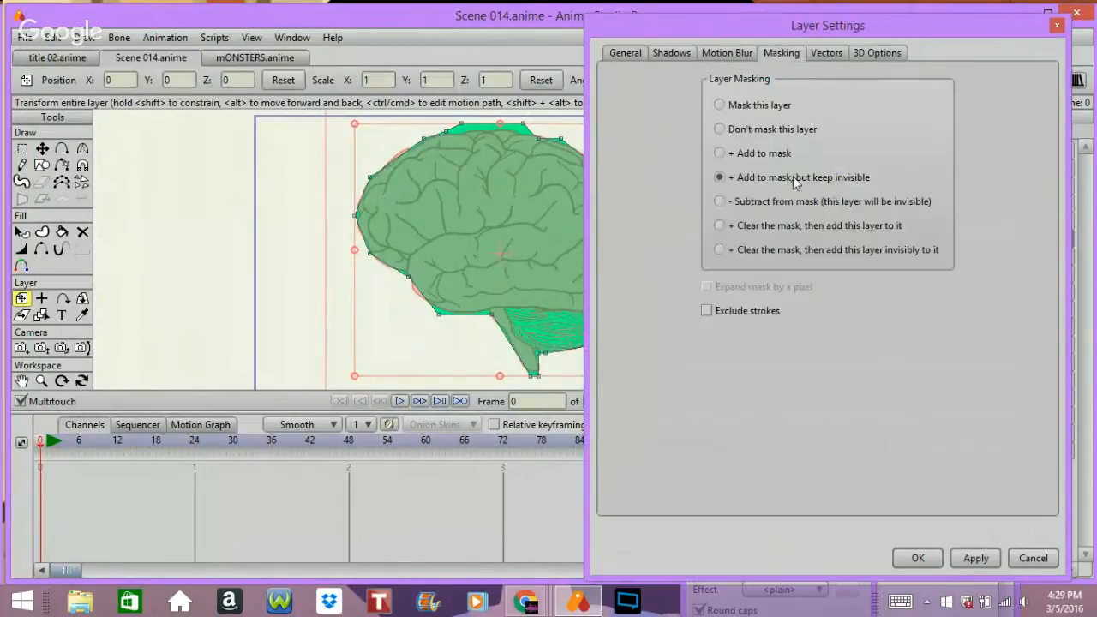
{"action": "left_click", "coordinate": [747, 156]}
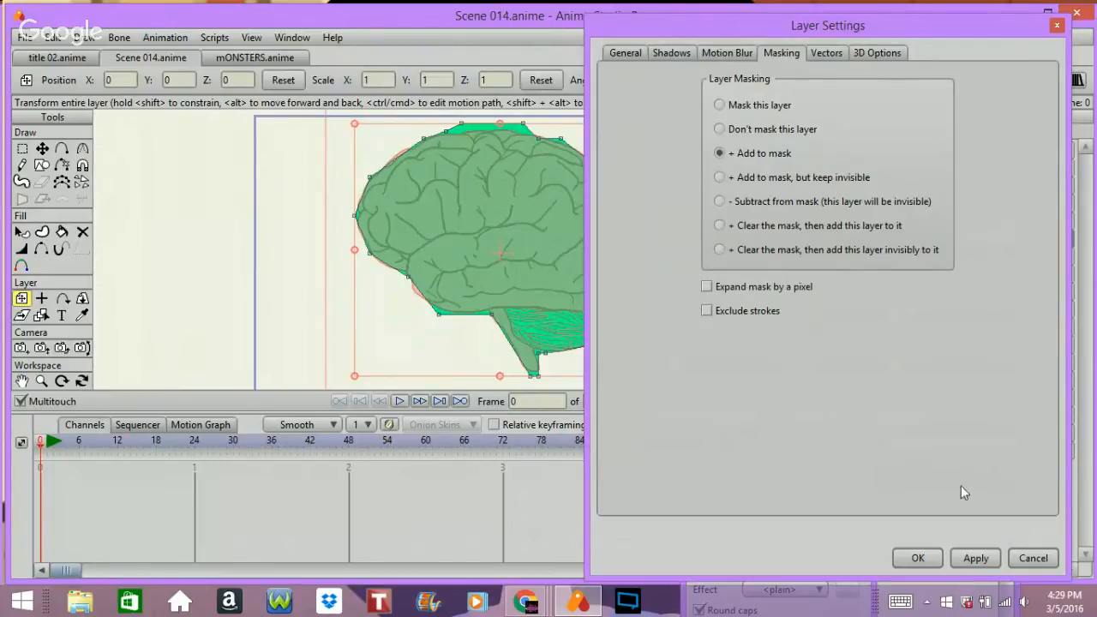
{"action": "left_click", "coordinate": [916, 559]}
Set the Brain layer's masking to Mask this layer
{"action": "double_click", "coordinate": [989, 185]}
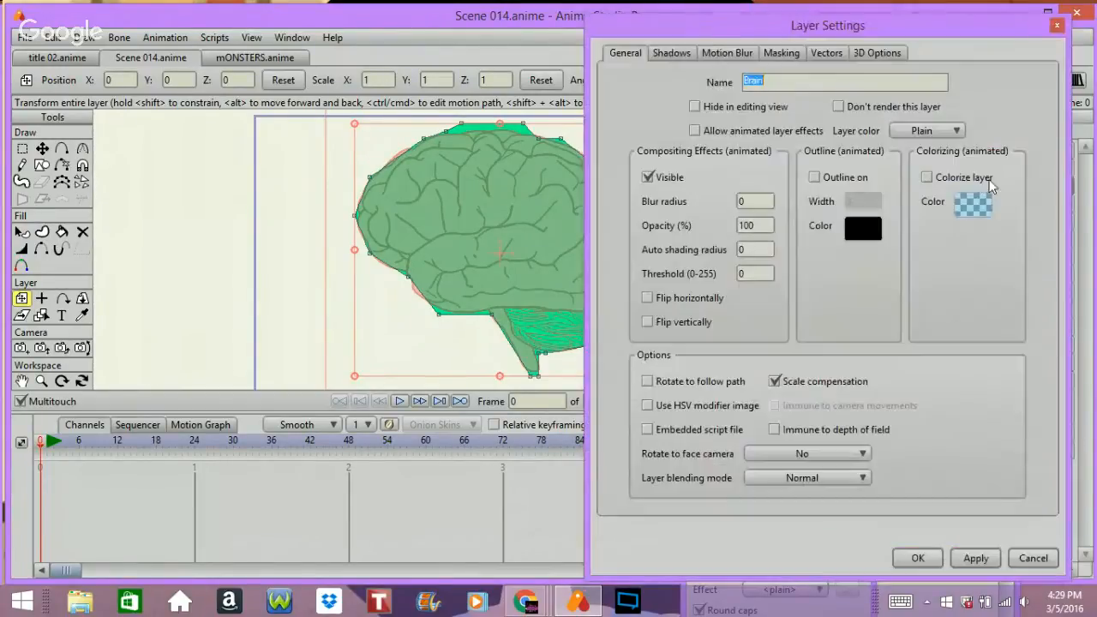
{"action": "left_click", "coordinate": [739, 52]}
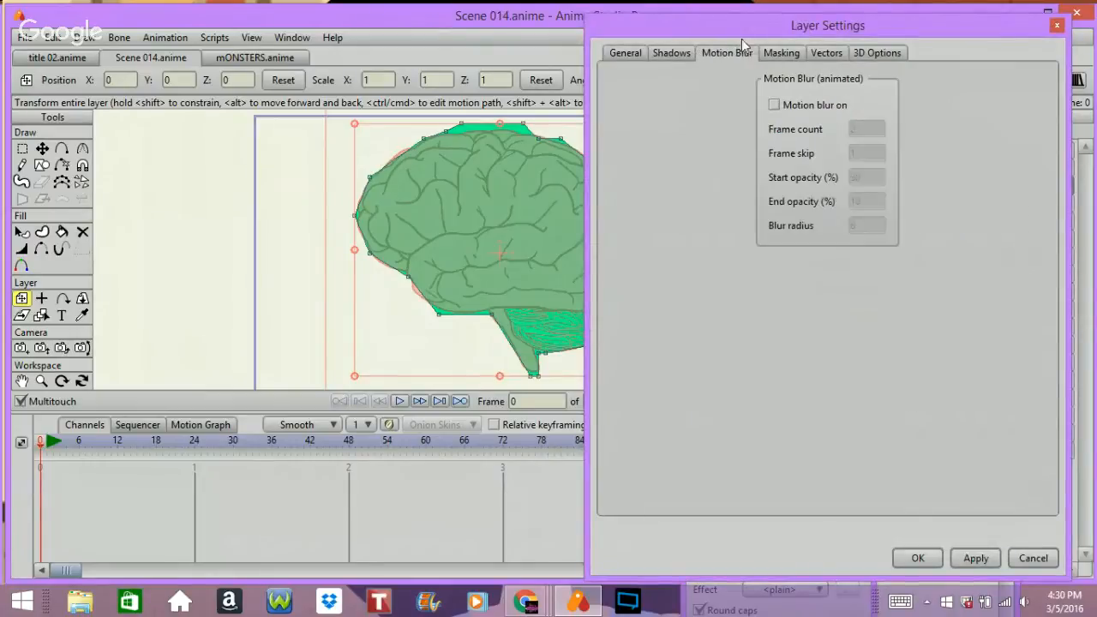
{"action": "left_click", "coordinate": [775, 52]}
{"action": "left_click", "coordinate": [670, 52]}
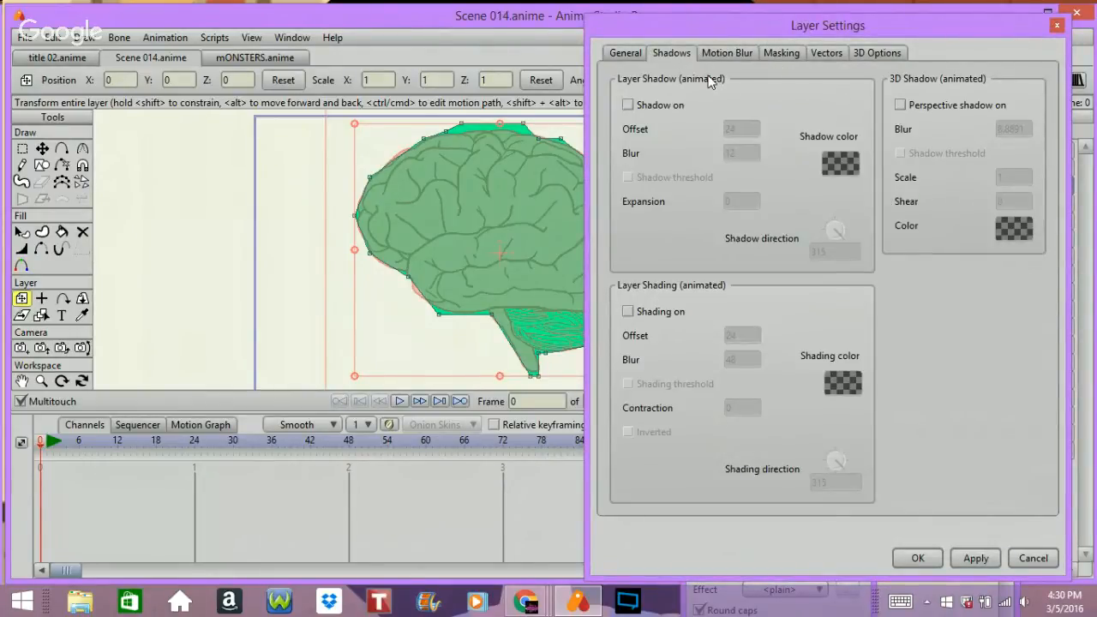
{"action": "left_click", "coordinate": [777, 53]}
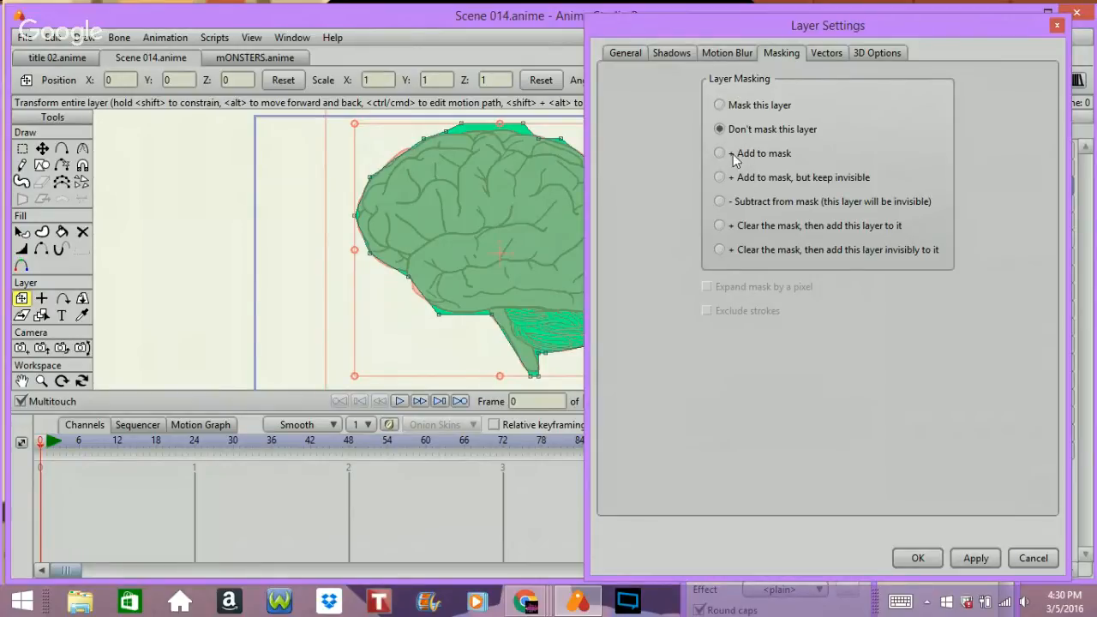
{"action": "left_click", "coordinate": [720, 105]}
{"action": "left_click", "coordinate": [917, 559]}
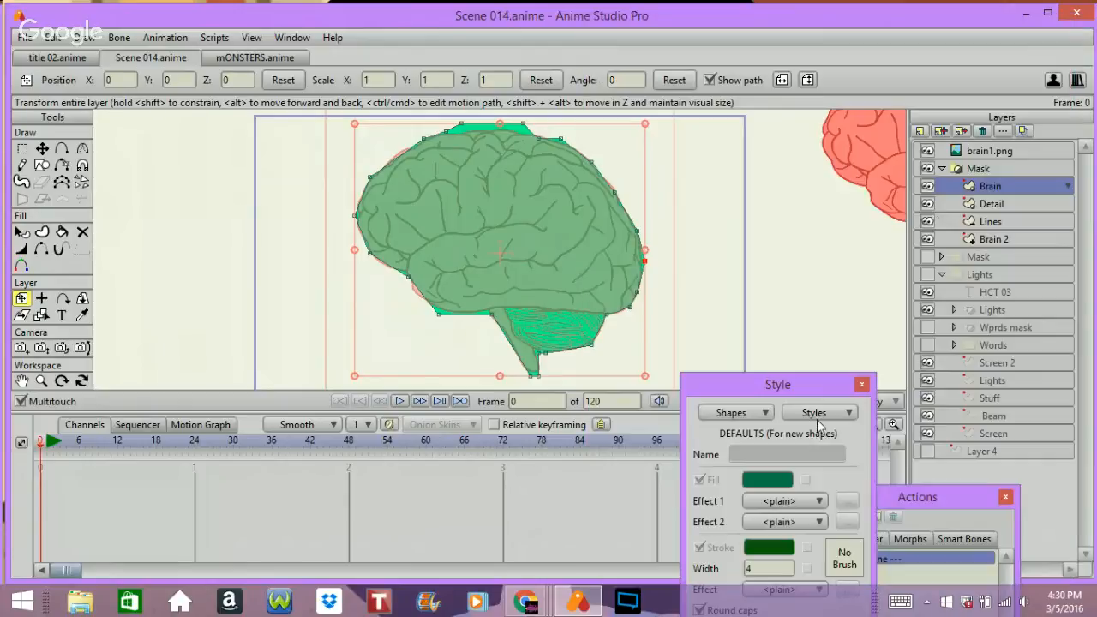
Render the current frame to check the effect of the Mask group's masking settings
{"action": "left_click", "coordinate": [982, 204]}
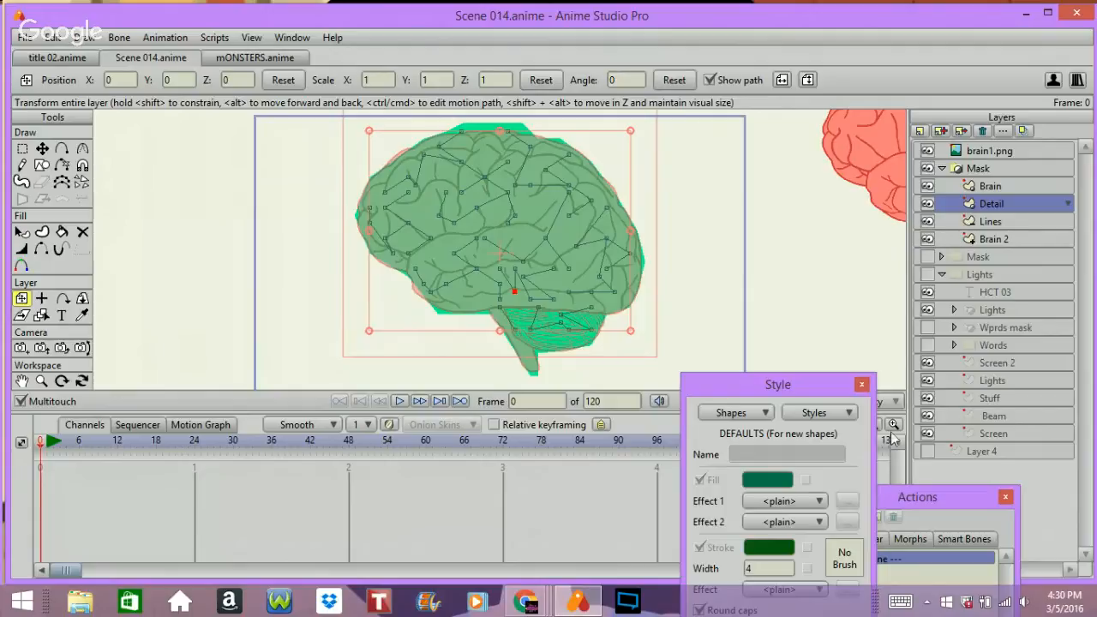
{"action": "left_click", "coordinate": [990, 222]}
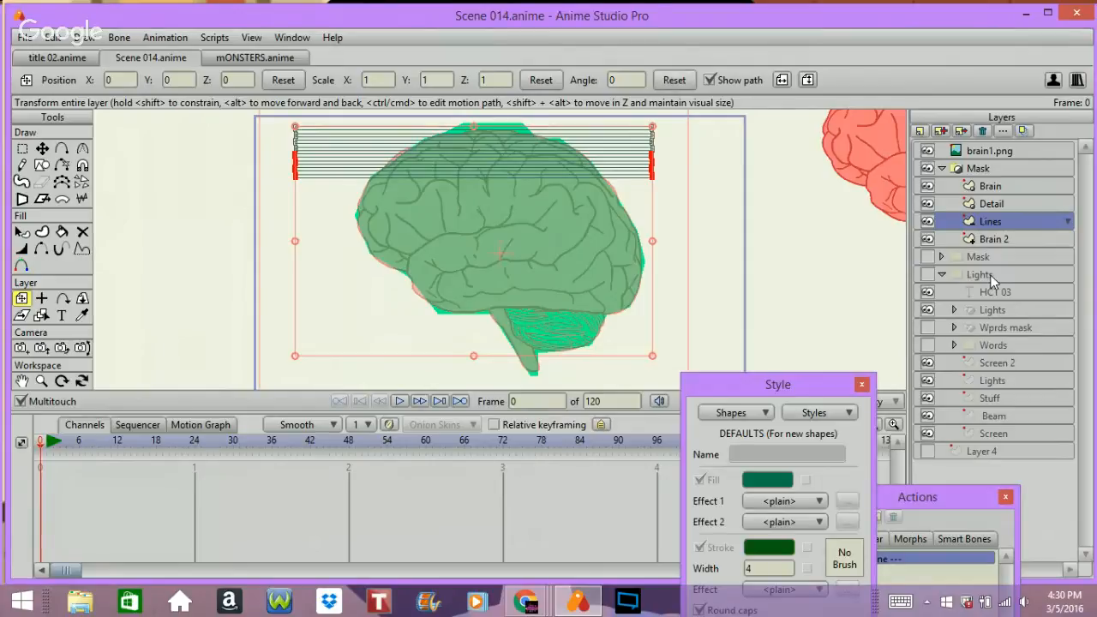
{"action": "key", "text": "ctrl+r"}
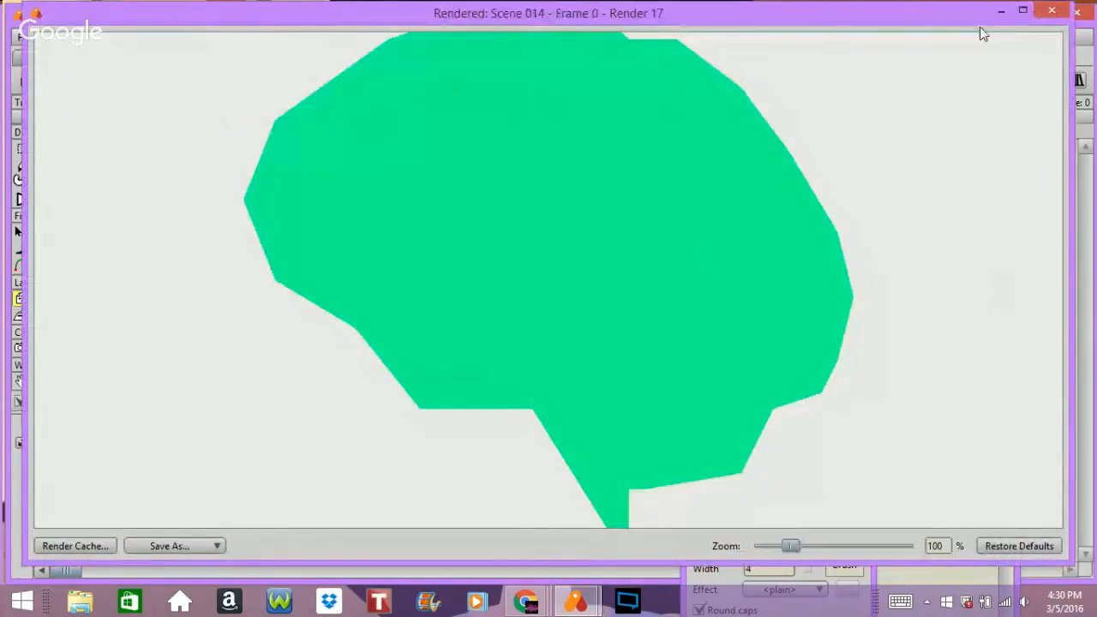
{"action": "left_click", "coordinate": [1054, 12]}
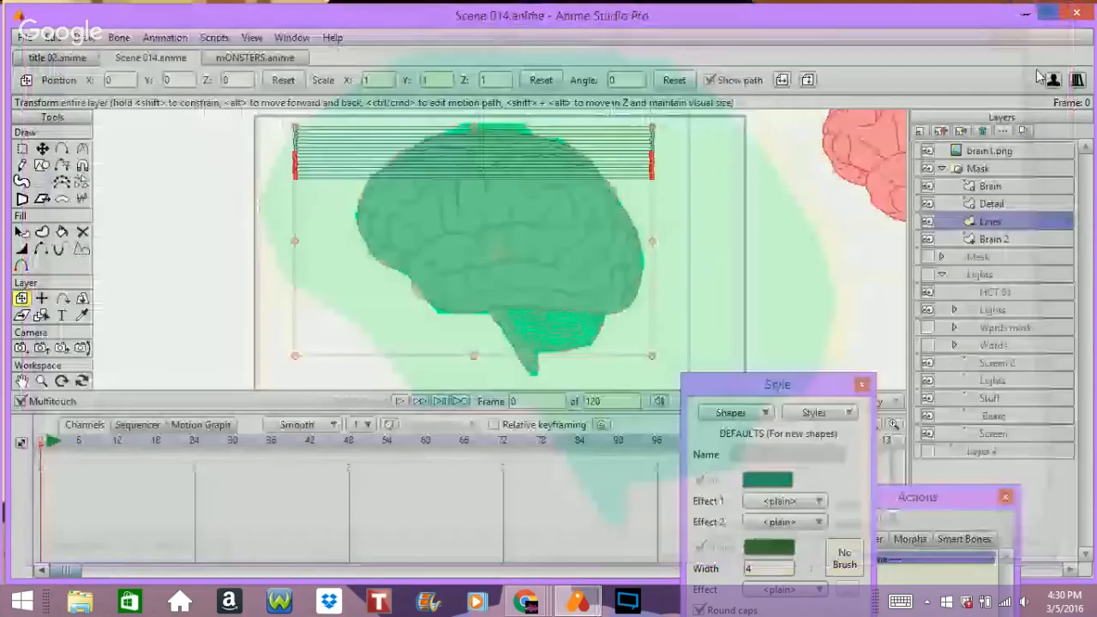
Move the Brain layer directly below the Detail layer in the Mask group
{"action": "left_click", "coordinate": [990, 188]}
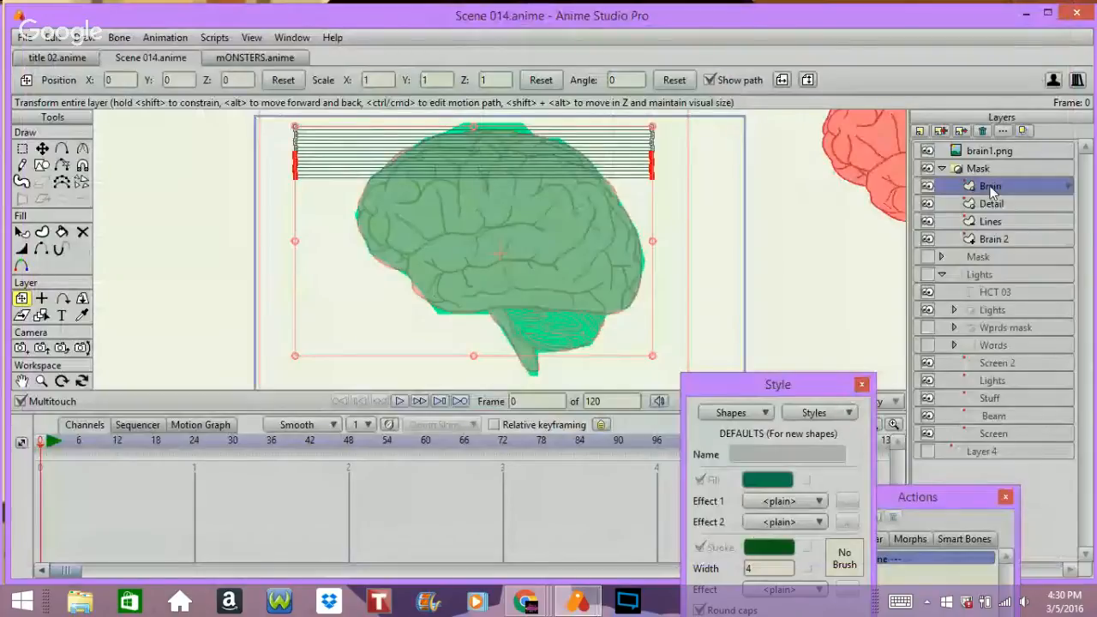
{"action": "left_click", "coordinate": [992, 204]}
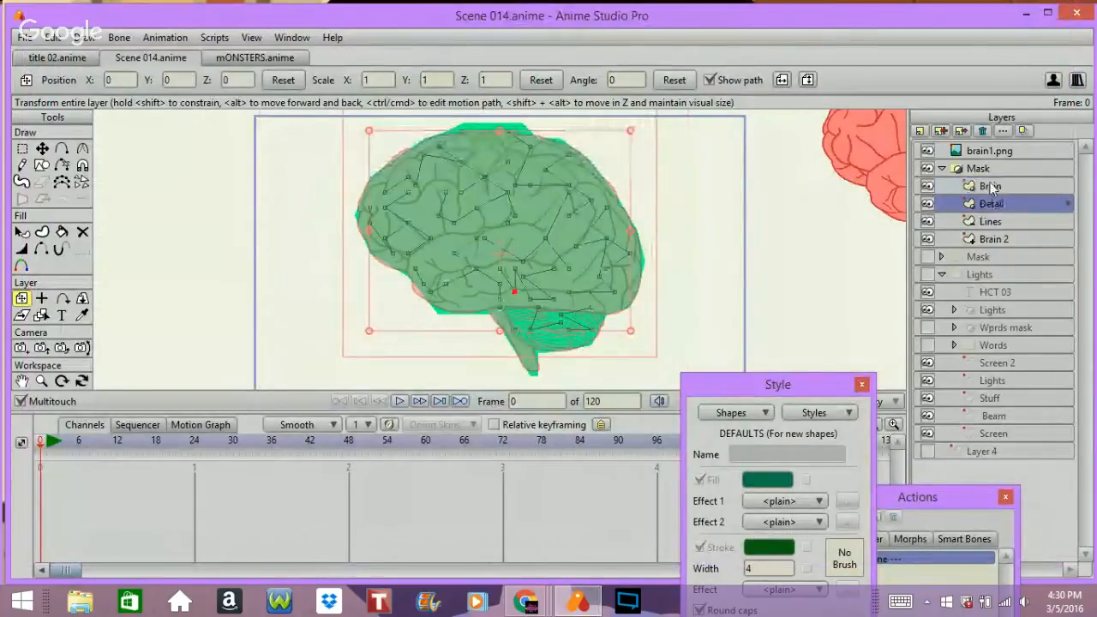
{"action": "left_click_drag", "start_coordinate": [990, 189], "coordinate": [994, 204]}
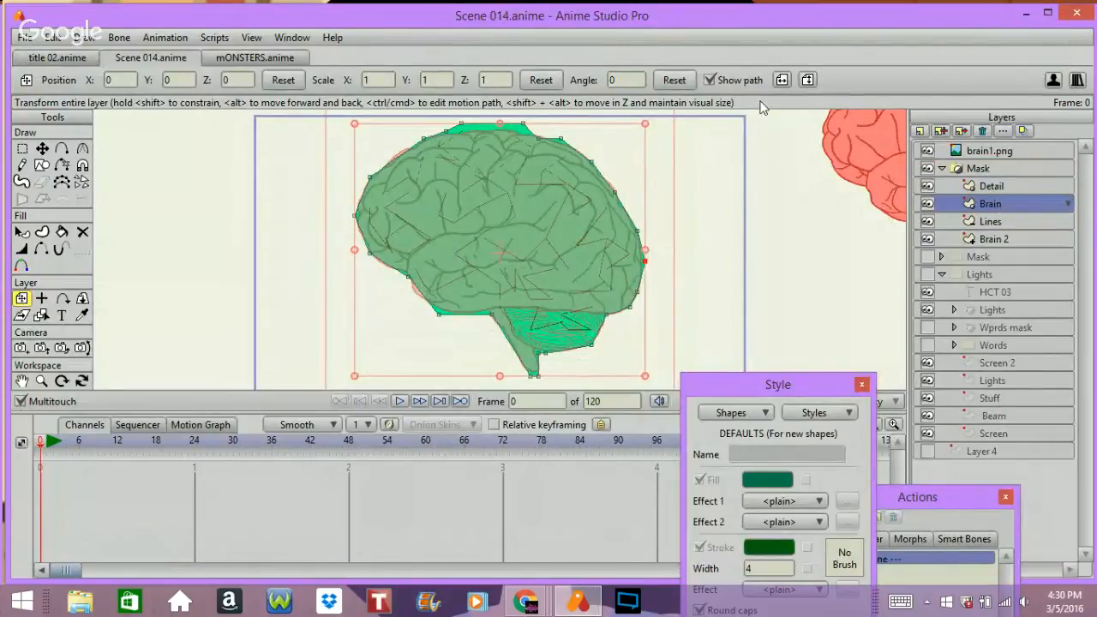
Set the Brain 2 layer's masking to + Add to mask, but keep invisible
{"action": "left_click", "coordinate": [991, 224]}
{"action": "mouse_move", "coordinate": [990, 224]}
{"action": "left_mouse_down"}
{"action": "mouse_move", "coordinate": [991, 186]}
{"action": "mouse_move", "coordinate": [991, 229]}
{"action": "left_mouse_up"}
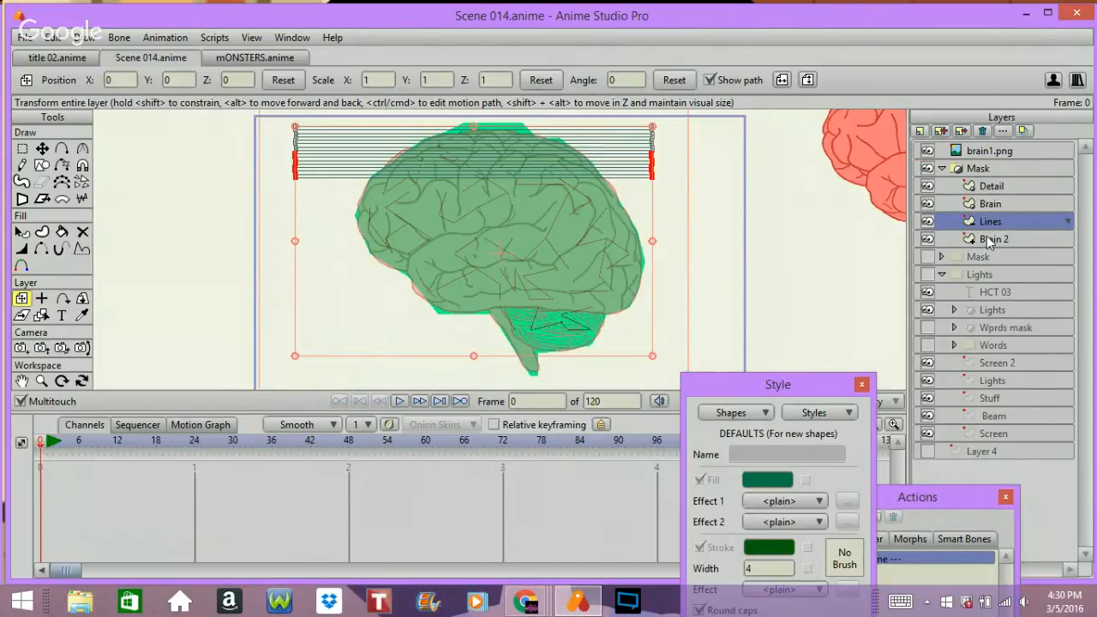
{"action": "double_click", "coordinate": [986, 237]}
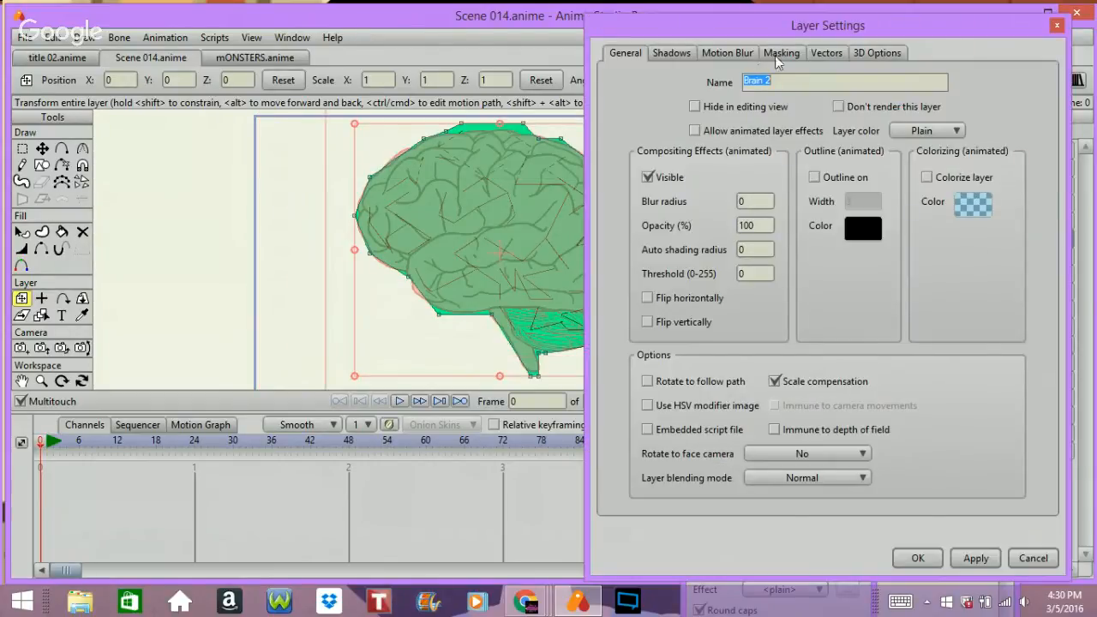
{"action": "left_click", "coordinate": [781, 53]}
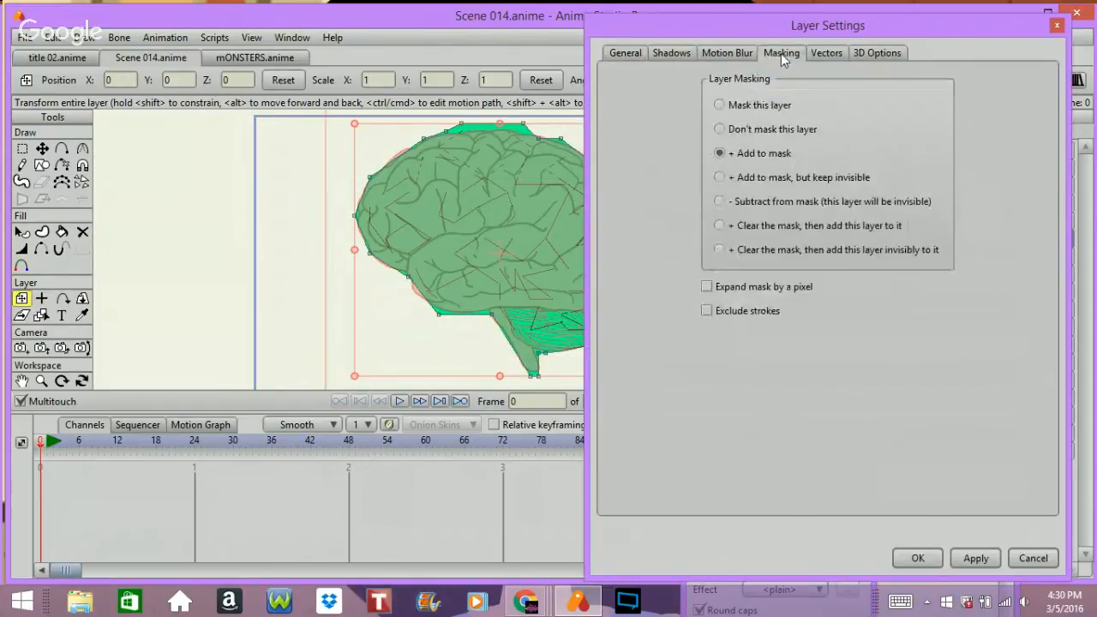
{"action": "left_click", "coordinate": [752, 175]}
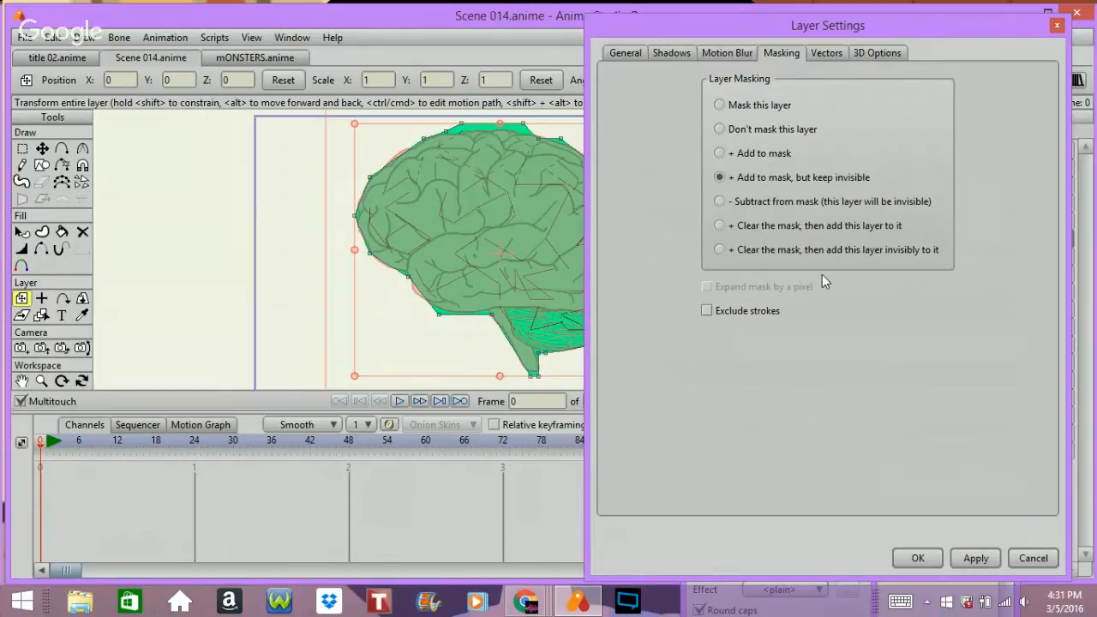
{"action": "left_click", "coordinate": [920, 558]}
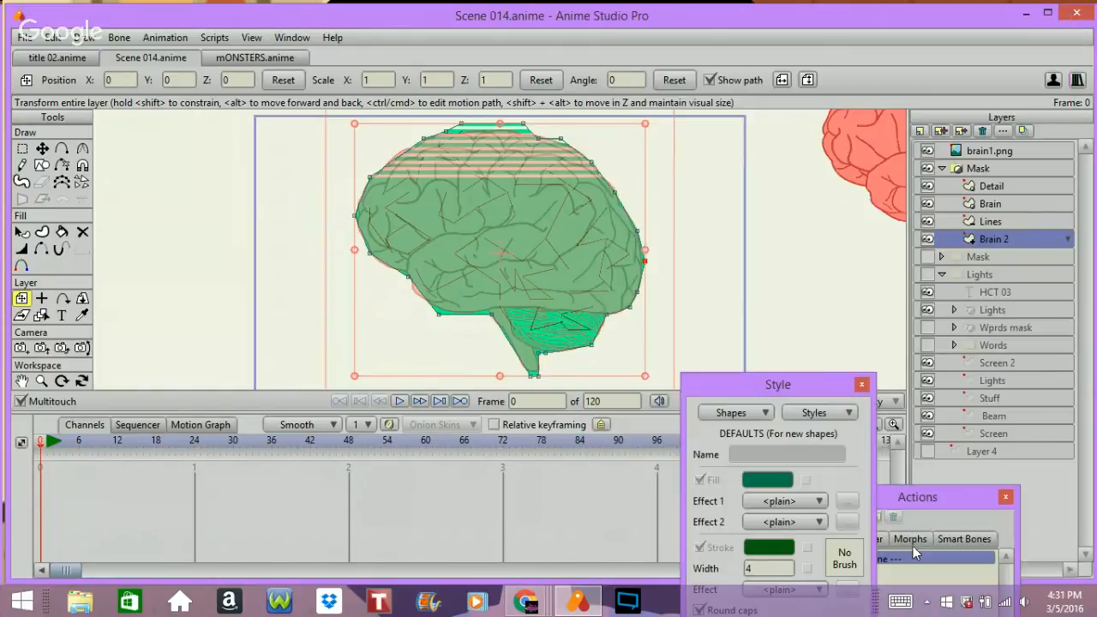
Duplicate the strips in the Lines layer and place the copy directly beneath the originals, at about Y 0.33
{"action": "left_click", "coordinate": [1005, 185]}
{"action": "left_click", "coordinate": [996, 206]}
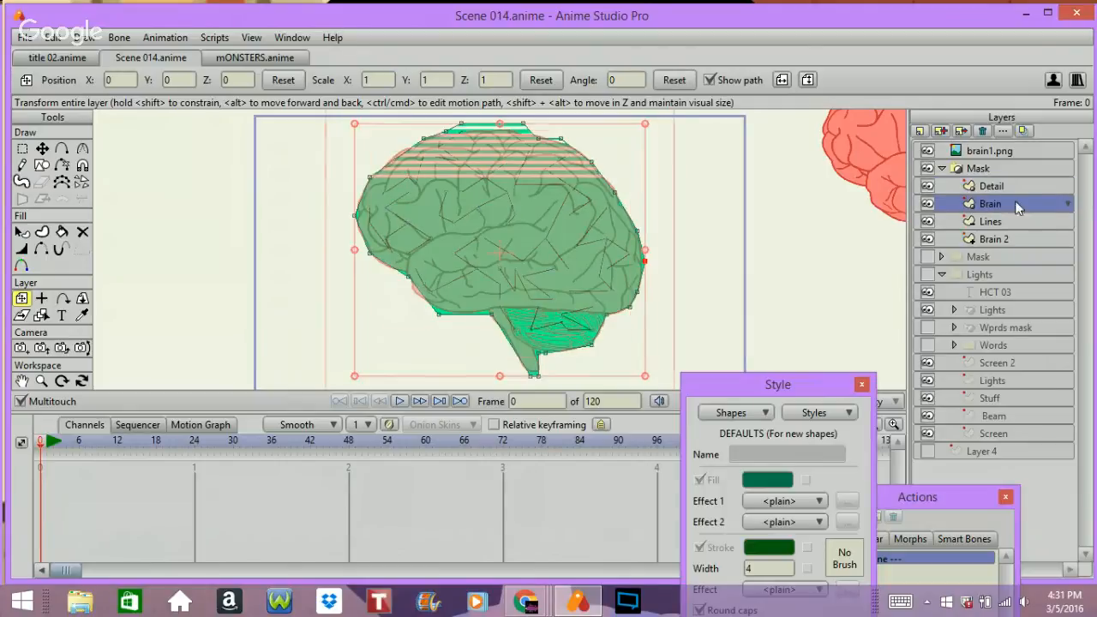
{"action": "left_click", "coordinate": [1017, 220]}
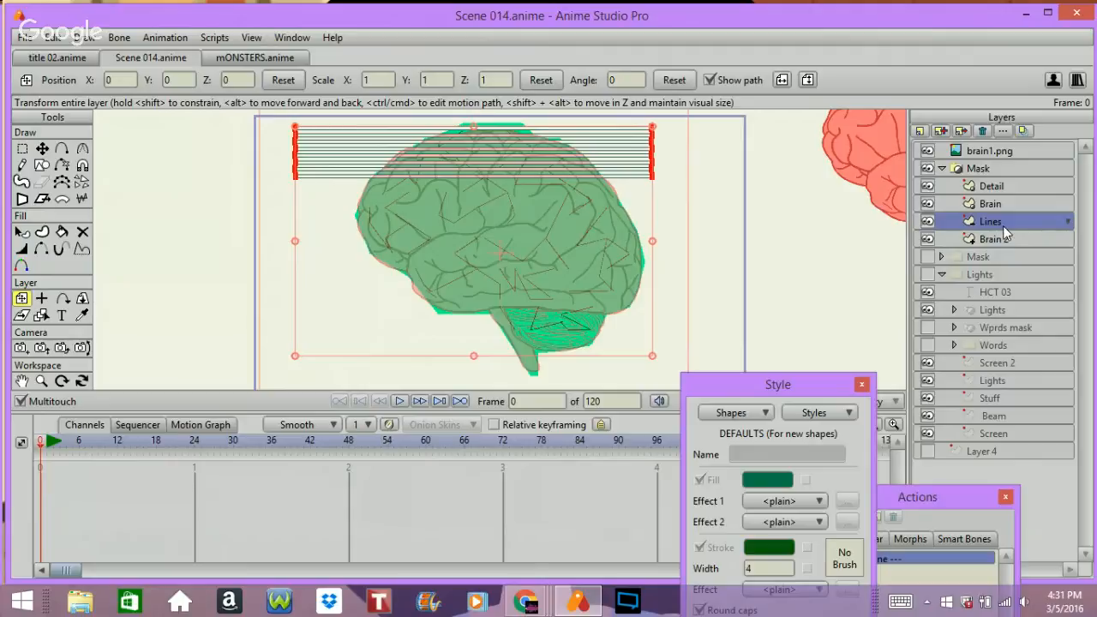
{"action": "key", "text": "t"}
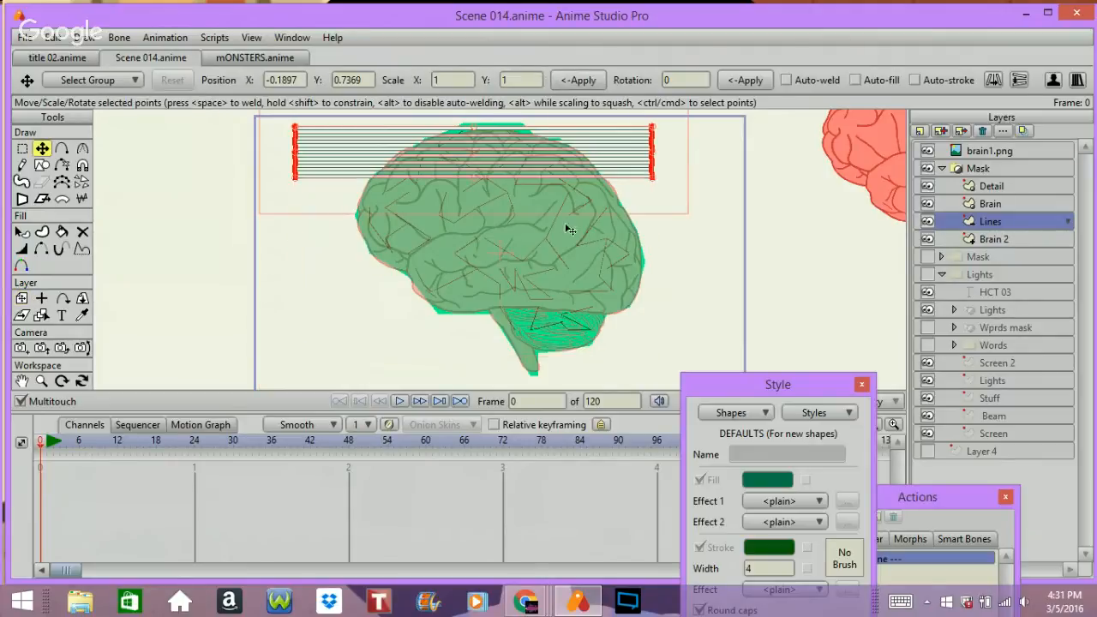
{"action": "left_click_drag", "start_coordinate": [695, 248], "coordinate": [699, 285]}
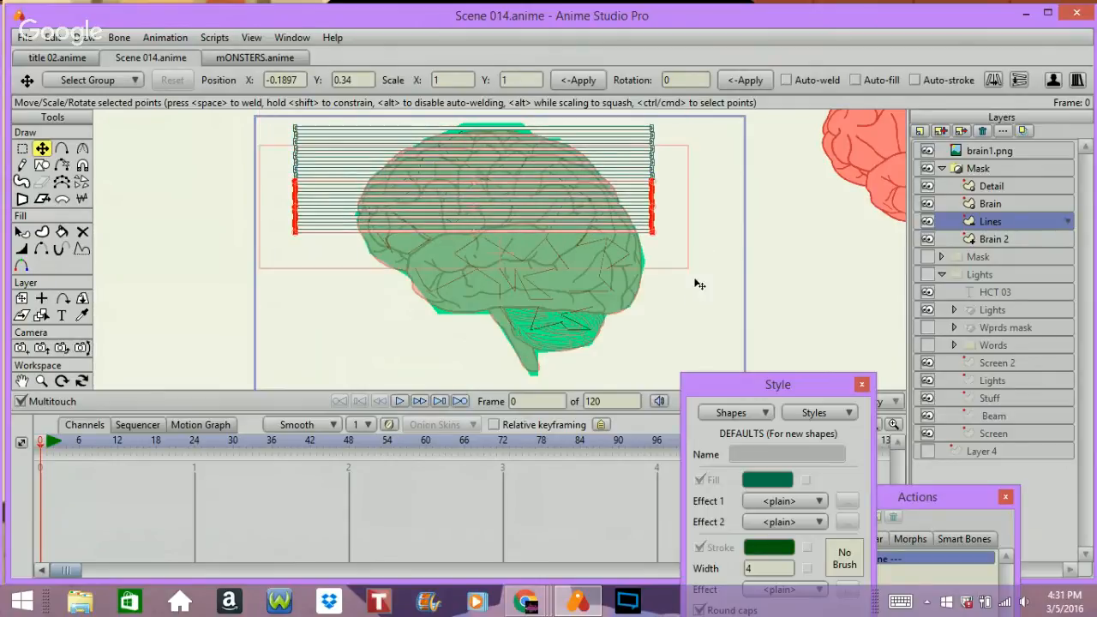
{"action": "left_click_drag", "start_coordinate": [774, 302], "coordinate": [778, 307]}
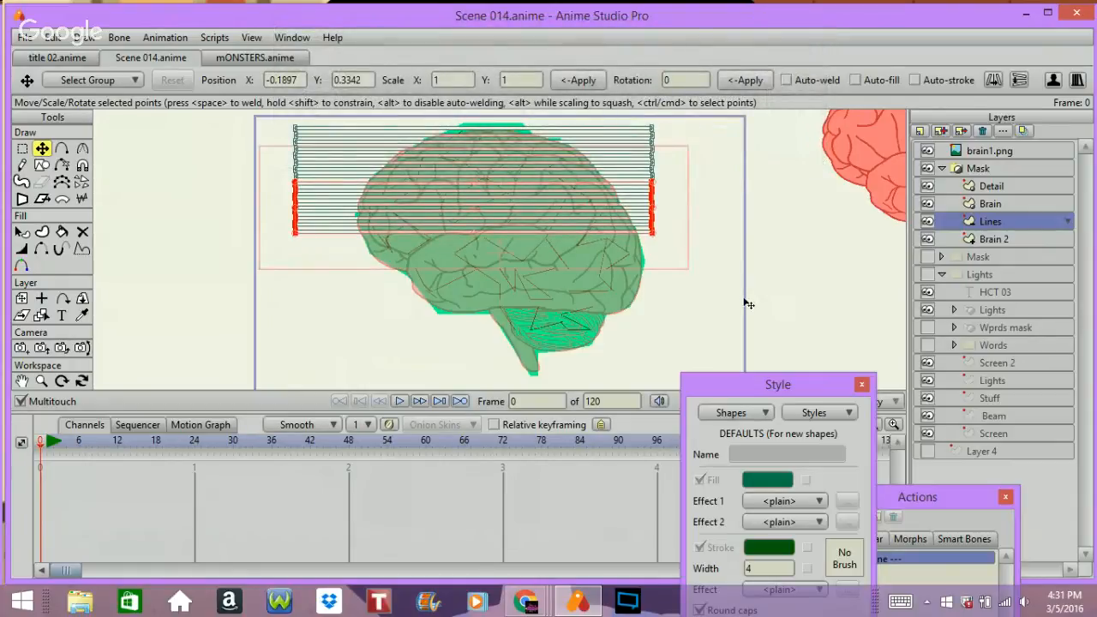
Duplicate all strips in the Lines layer down over the lower brain, at about Y -0.27, and check a render
{"action": "key", "text": "ctrl+a"}
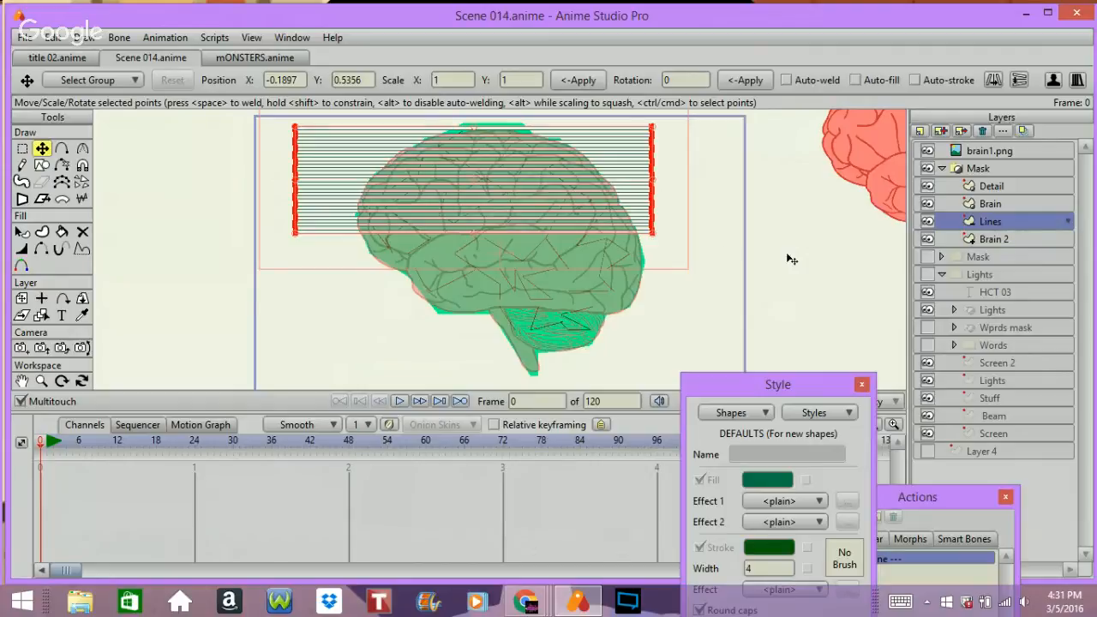
{"action": "key", "text": "ctrl+v"}
{"action": "left_click_drag", "start_coordinate": [787, 254], "coordinate": [793, 373]}
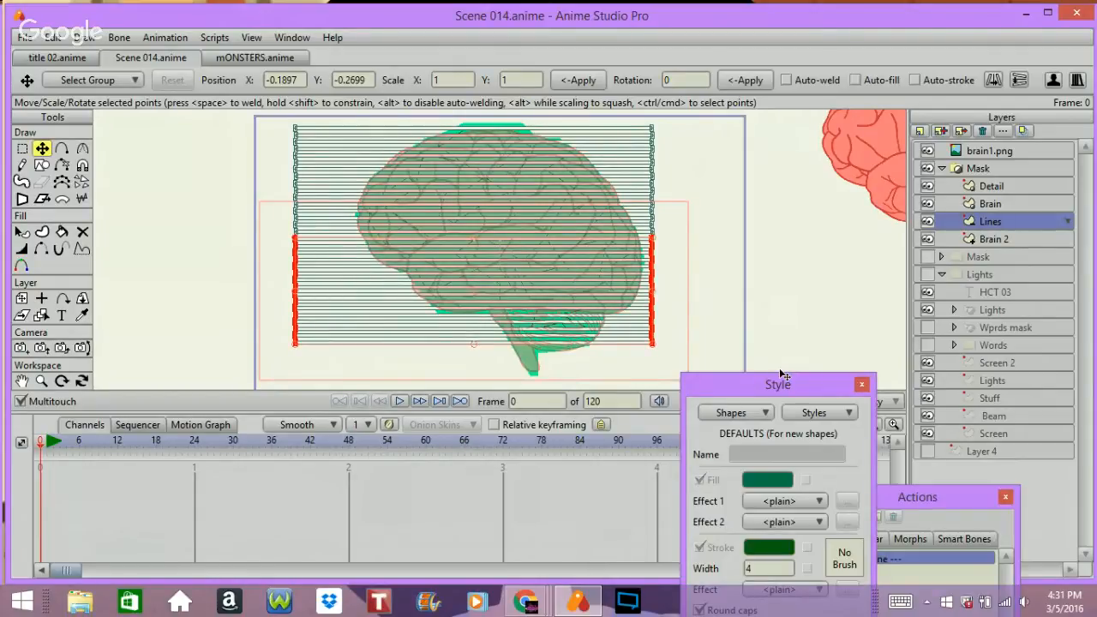
{"action": "key", "text": "ctrl+r"}
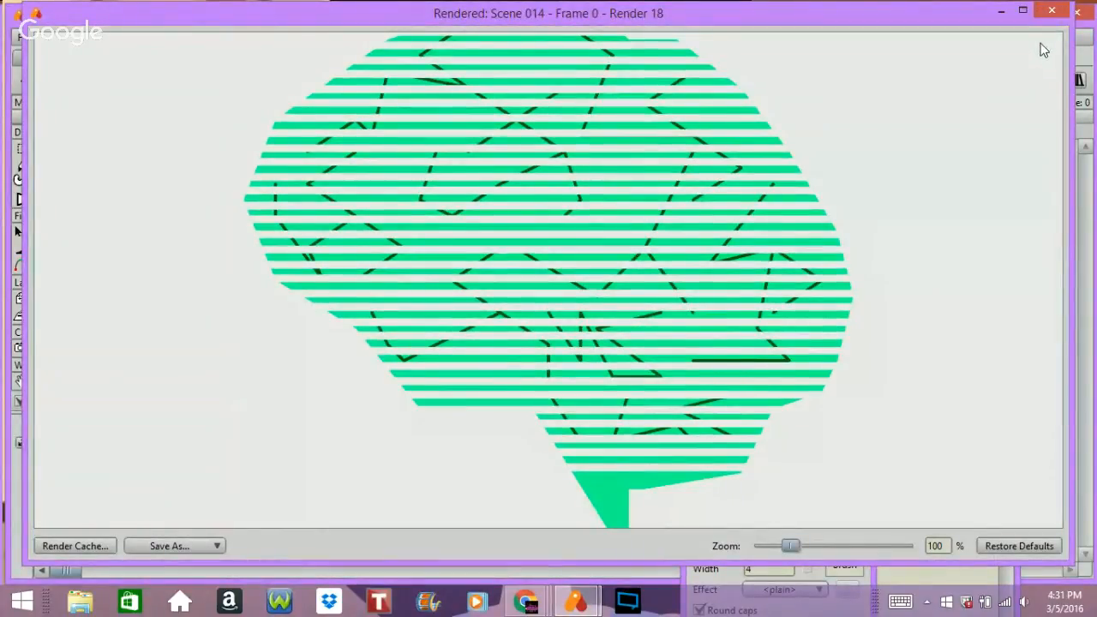
{"action": "left_click", "coordinate": [1054, 10]}
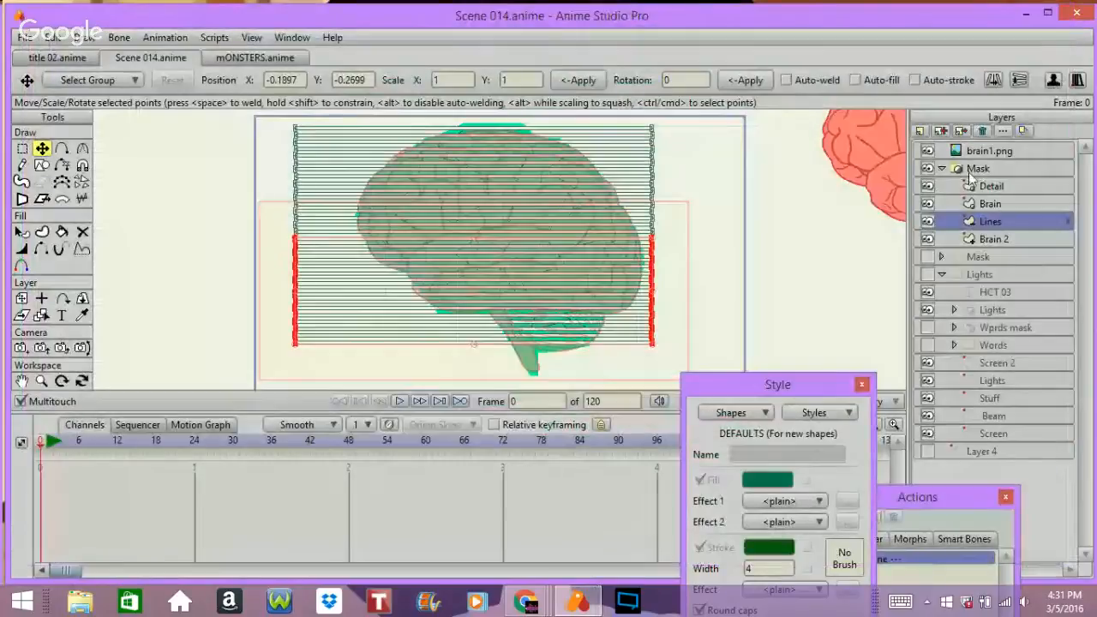
Try the Screen blending mode on the Detail layer and check a render
{"action": "double_click", "coordinate": [979, 186]}
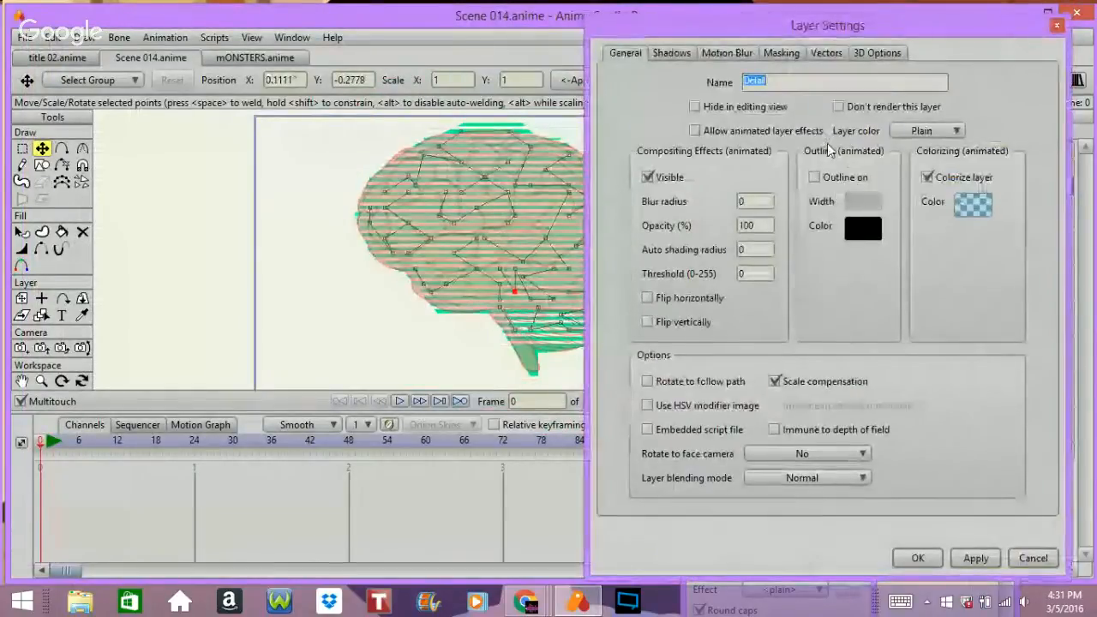
{"action": "left_click", "coordinate": [918, 558]}
{"action": "left_click", "coordinate": [985, 205]}
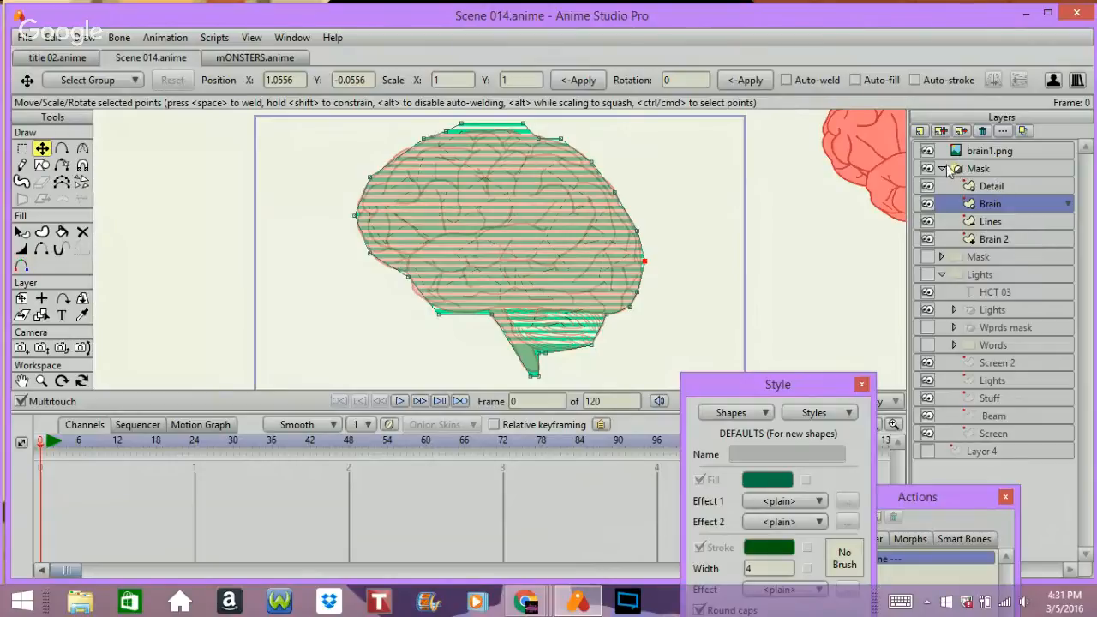
{"action": "left_click", "coordinate": [991, 188]}
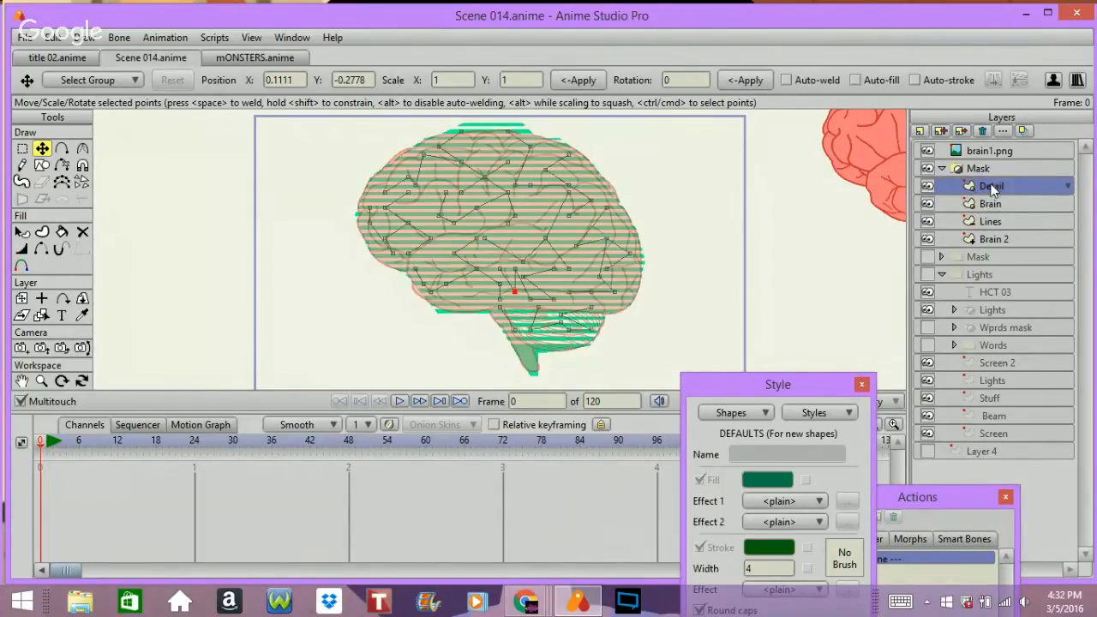
{"action": "double_click", "coordinate": [992, 188]}
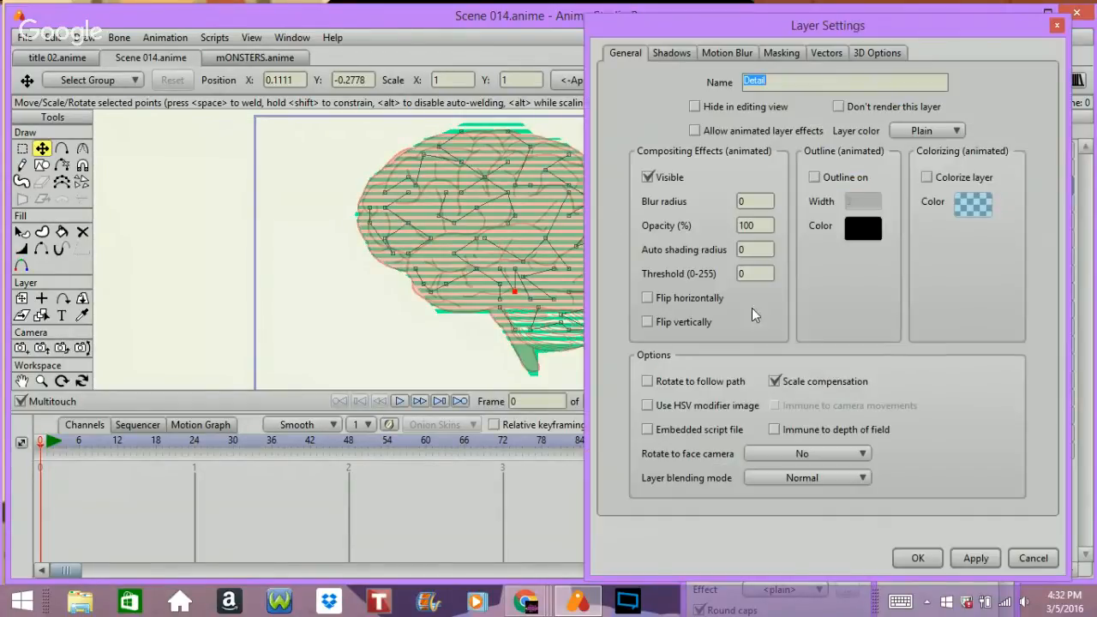
{"action": "left_click", "coordinate": [811, 479]}
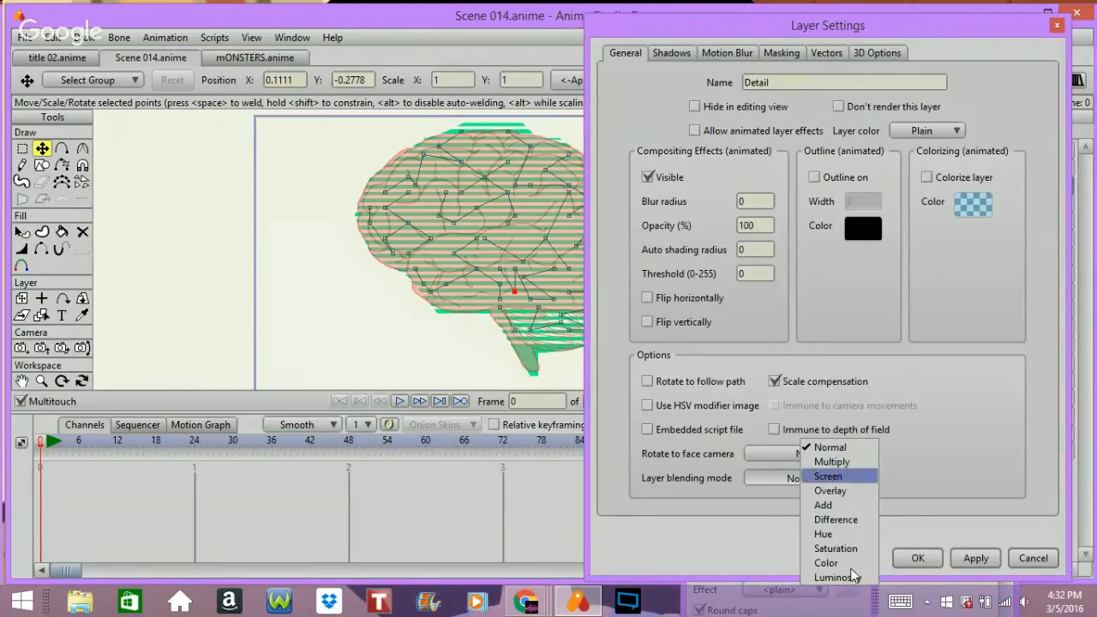
{"action": "left_click", "coordinate": [826, 477]}
{"action": "left_click", "coordinate": [916, 558]}
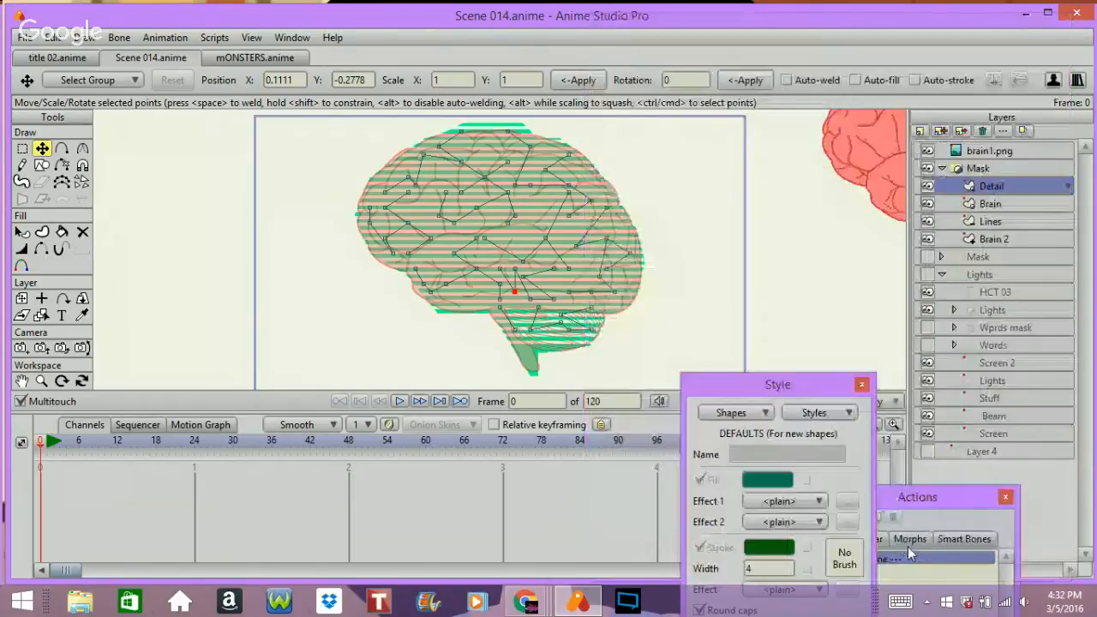
{"action": "key", "text": "ctrl+r"}
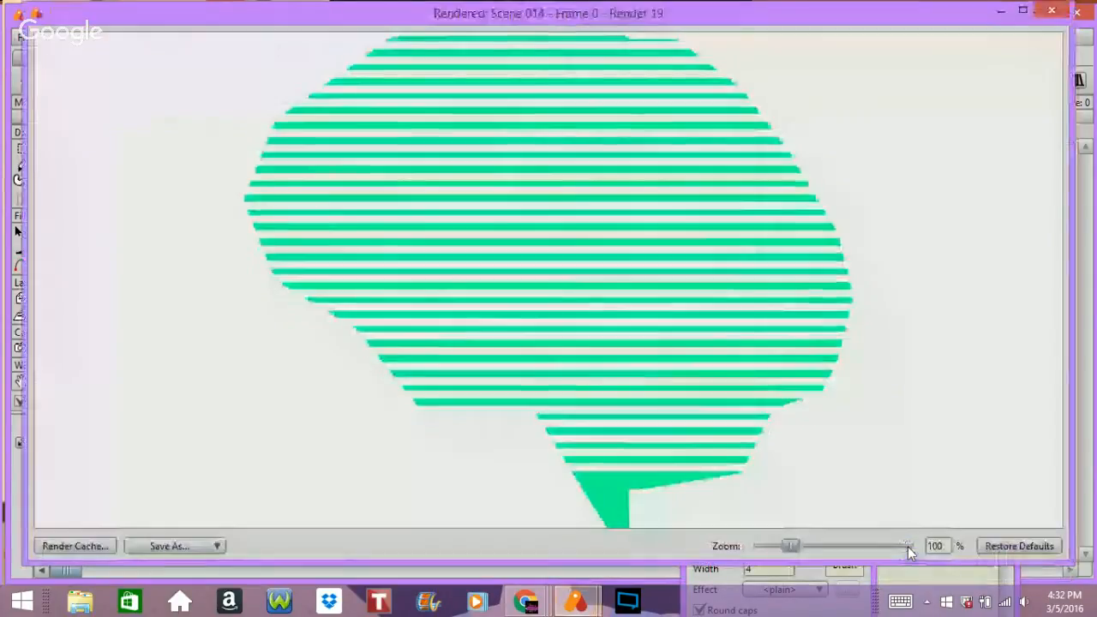
{"action": "left_click", "coordinate": [1041, 12]}
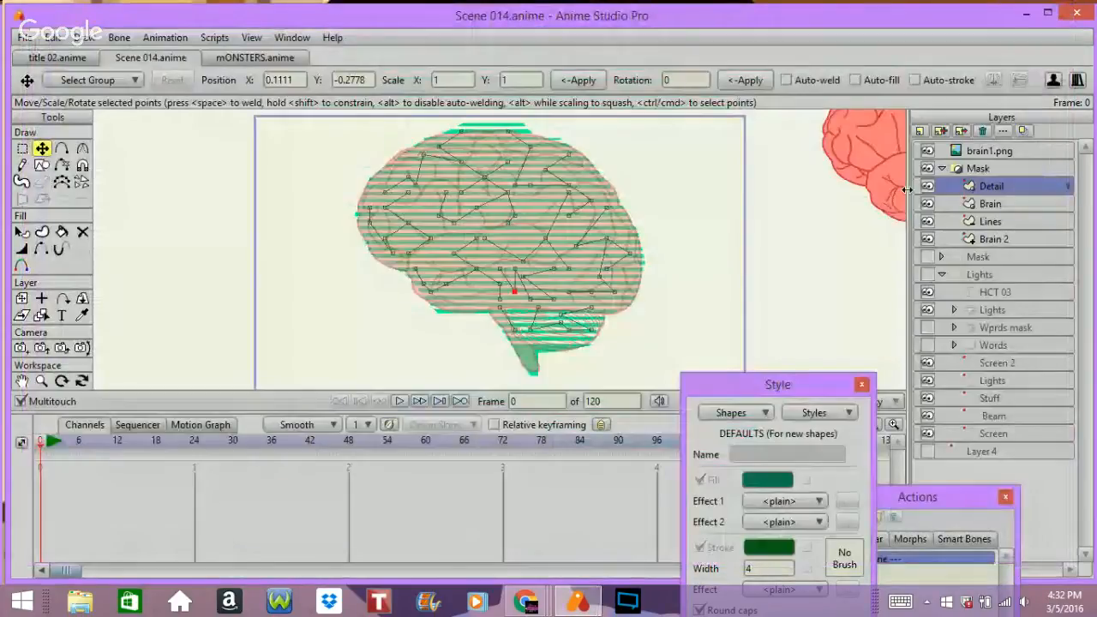
Set the Detail layer's blending mode to Overlay and render the frame
{"action": "left_click", "coordinate": [978, 206]}
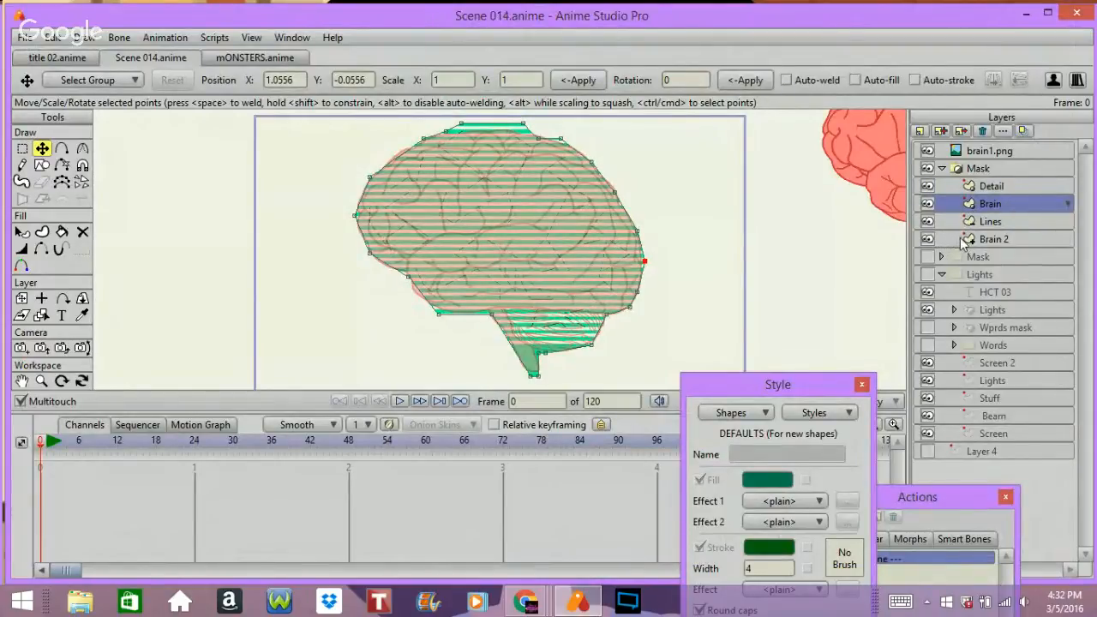
{"action": "double_click", "coordinate": [986, 187]}
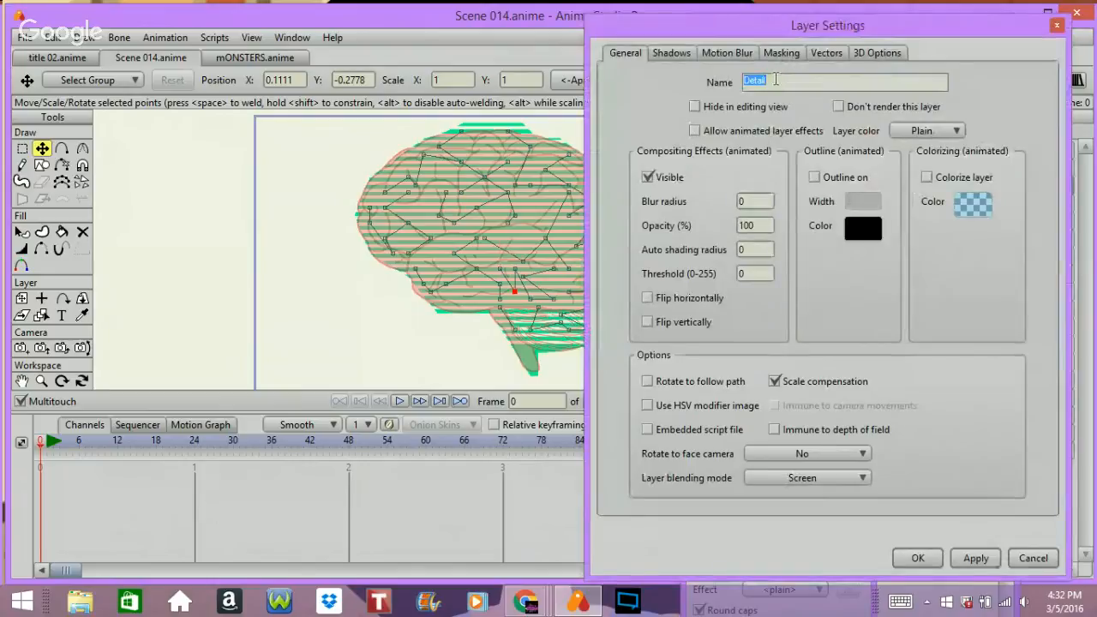
{"action": "left_click", "coordinate": [783, 477]}
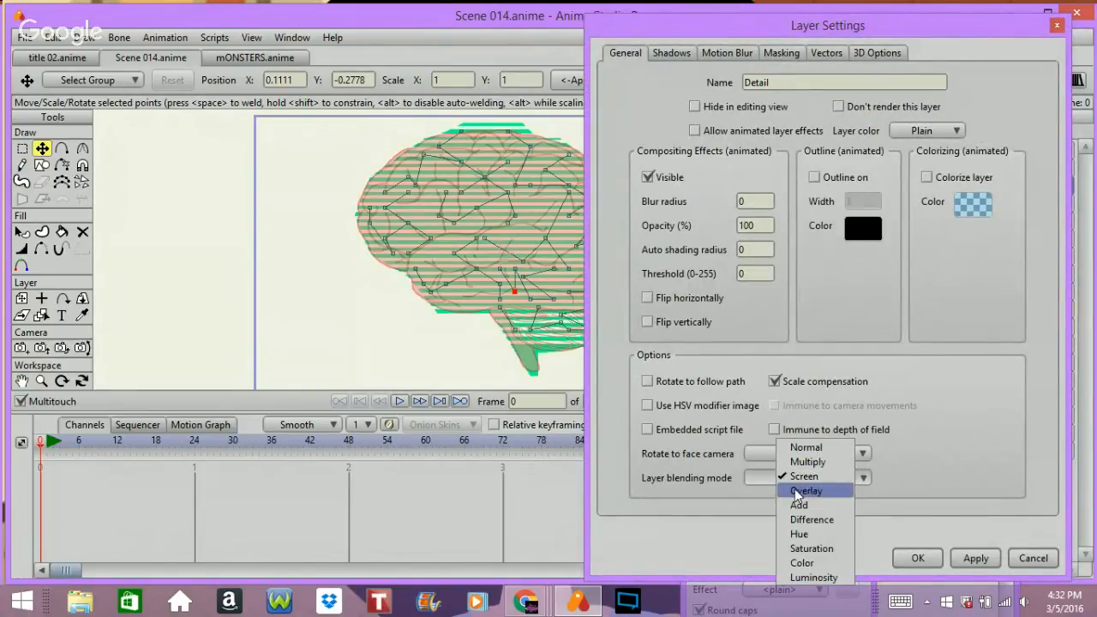
{"action": "left_click", "coordinate": [796, 492]}
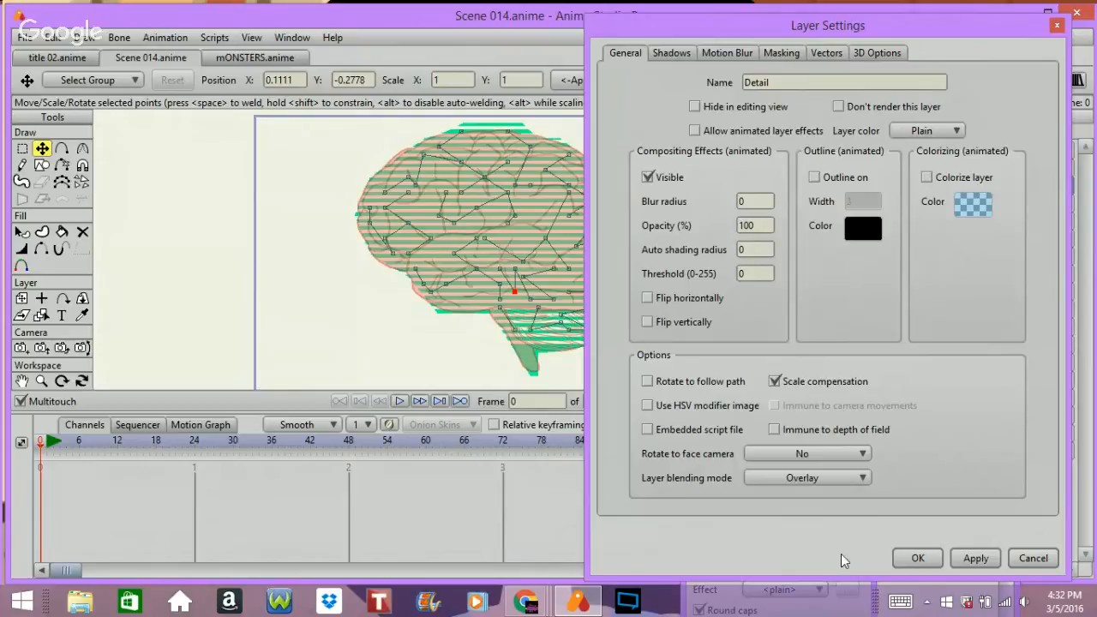
{"action": "left_click", "coordinate": [910, 558]}
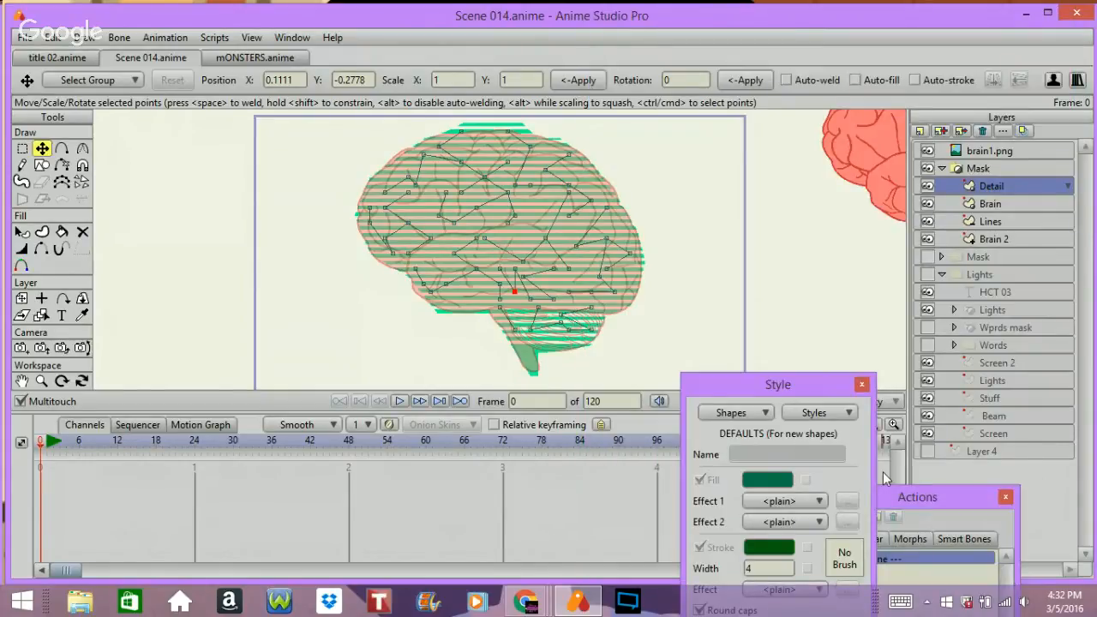
{"action": "key", "text": "ctrl+r"}
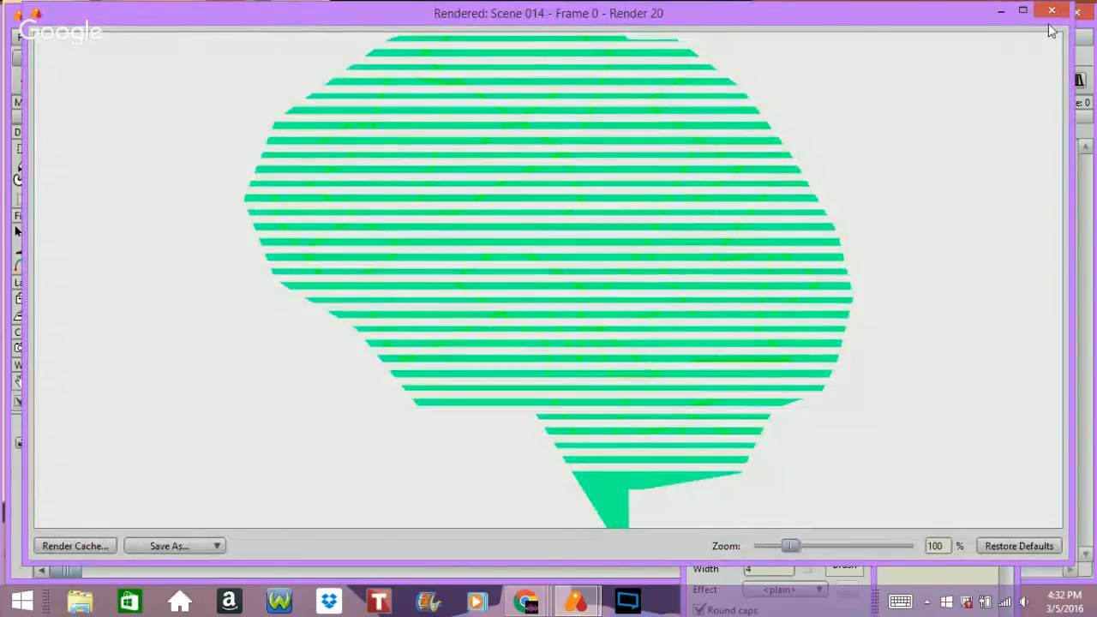
Try the Add blending mode on the Detail layer and check a render
{"action": "left_click", "coordinate": [1053, 11]}
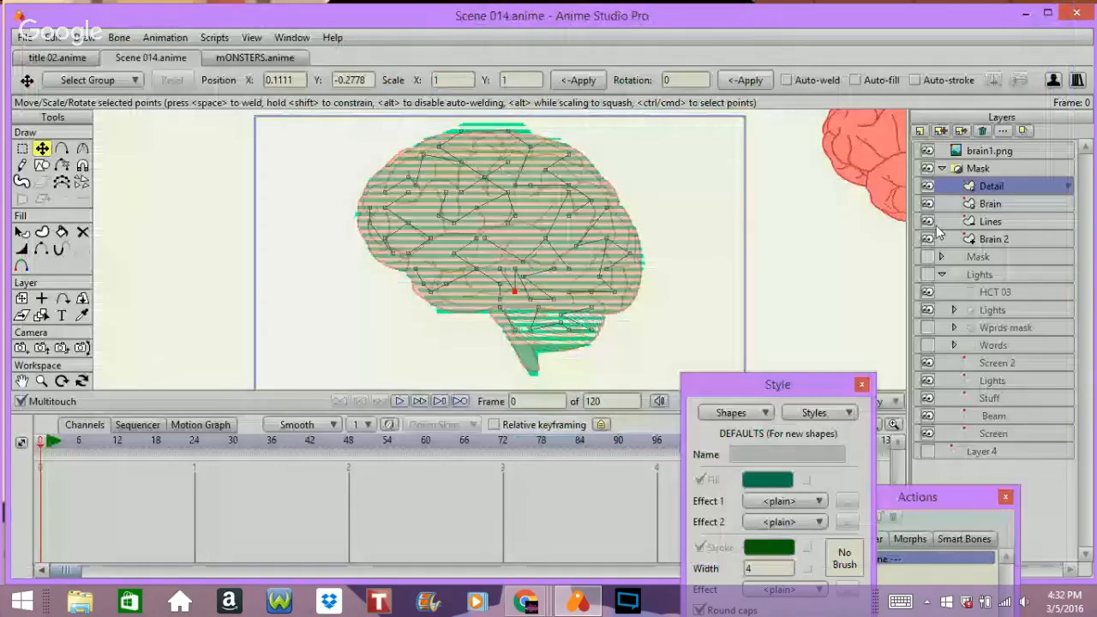
{"action": "double_click", "coordinate": [966, 187]}
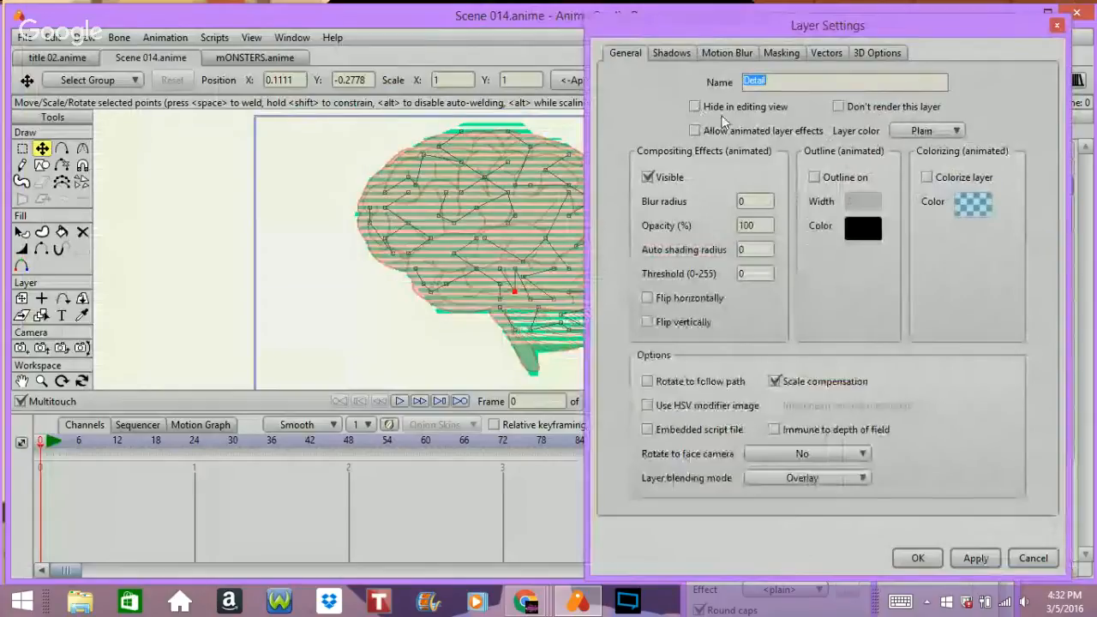
{"action": "left_click", "coordinate": [779, 52]}
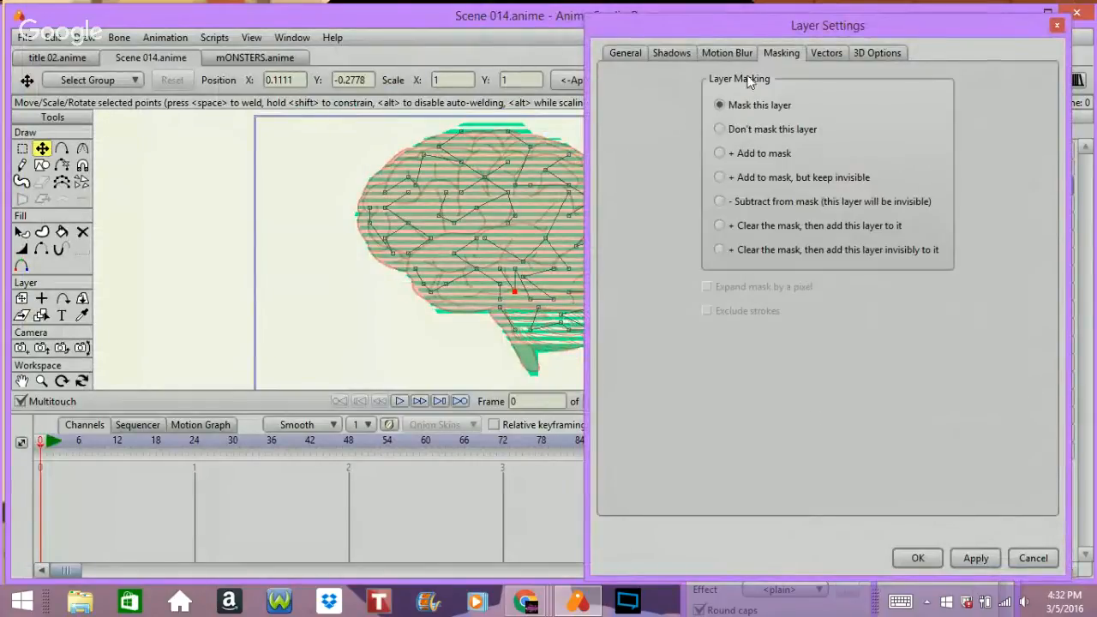
{"action": "left_click", "coordinate": [672, 54]}
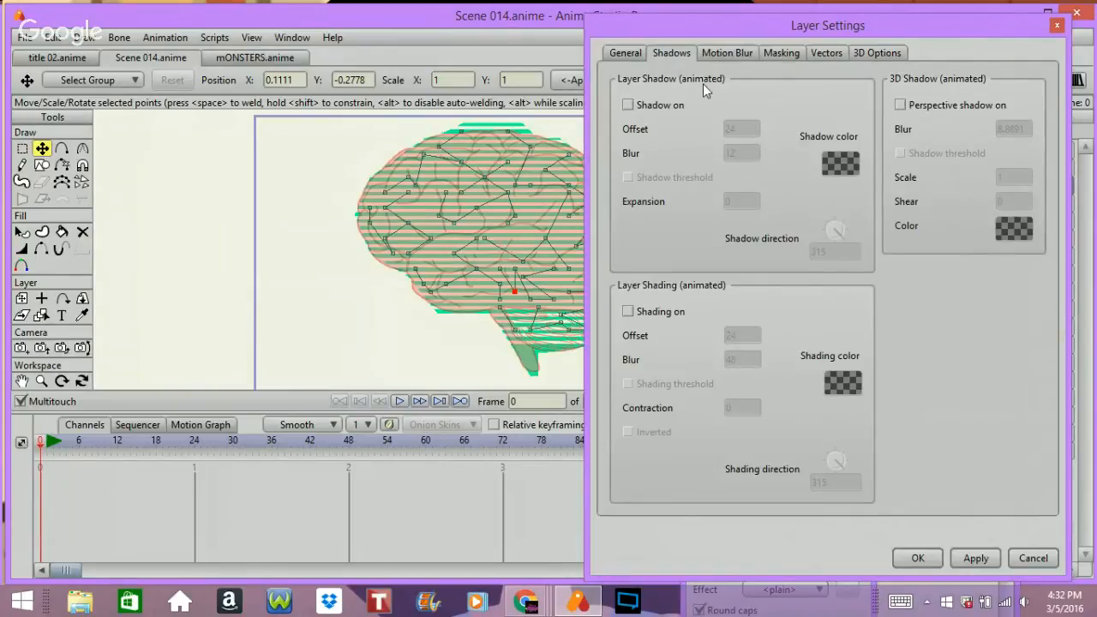
{"action": "left_click", "coordinate": [623, 53]}
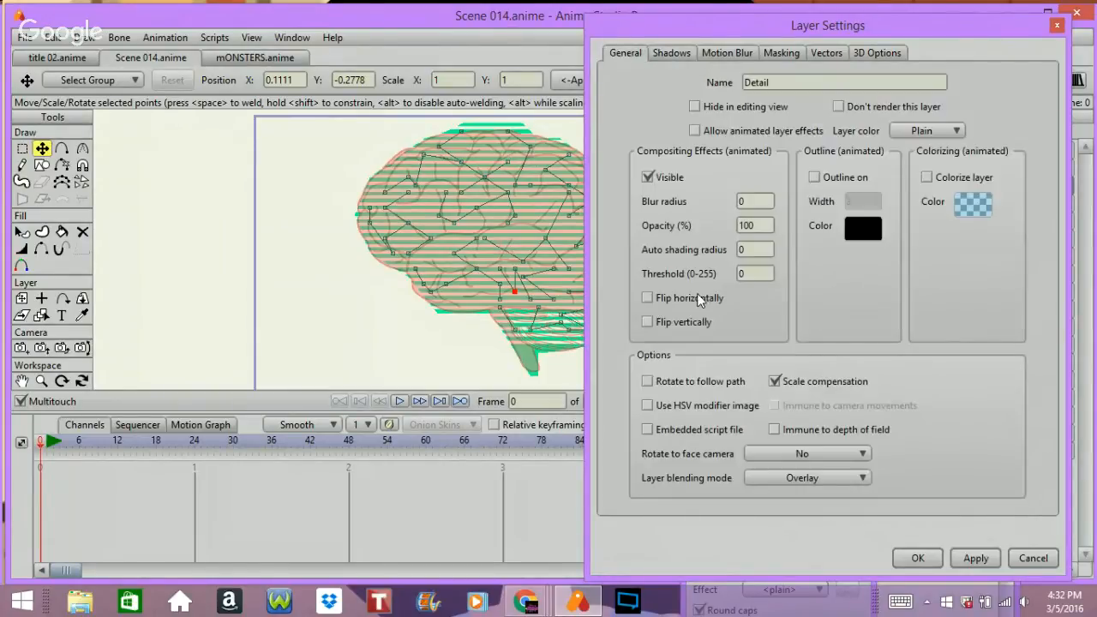
{"action": "left_click", "coordinate": [801, 479]}
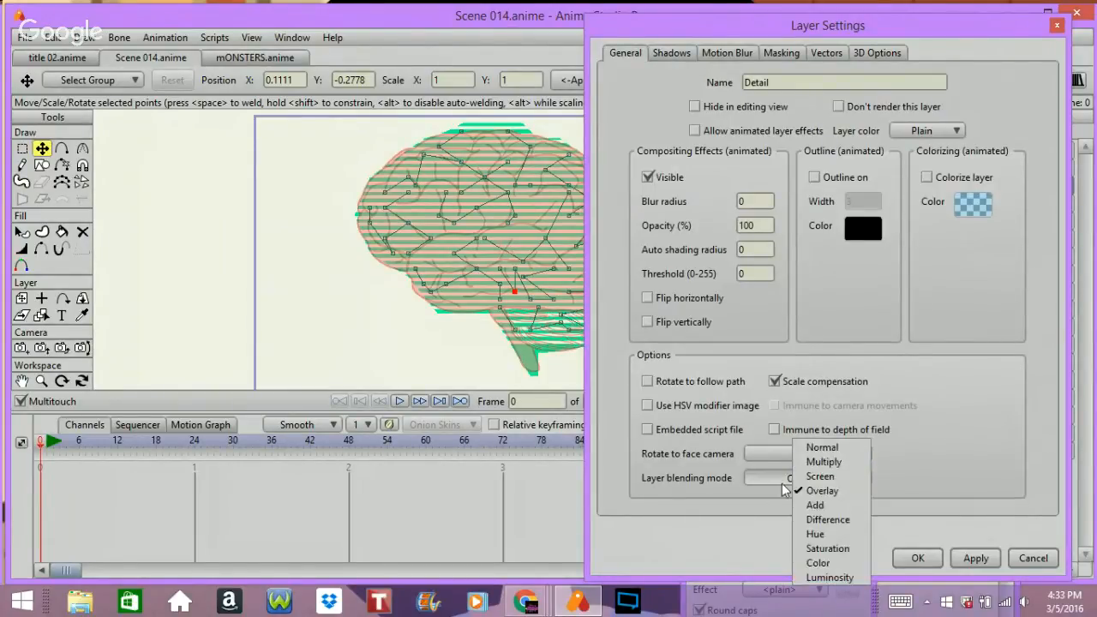
{"action": "left_click", "coordinate": [795, 503]}
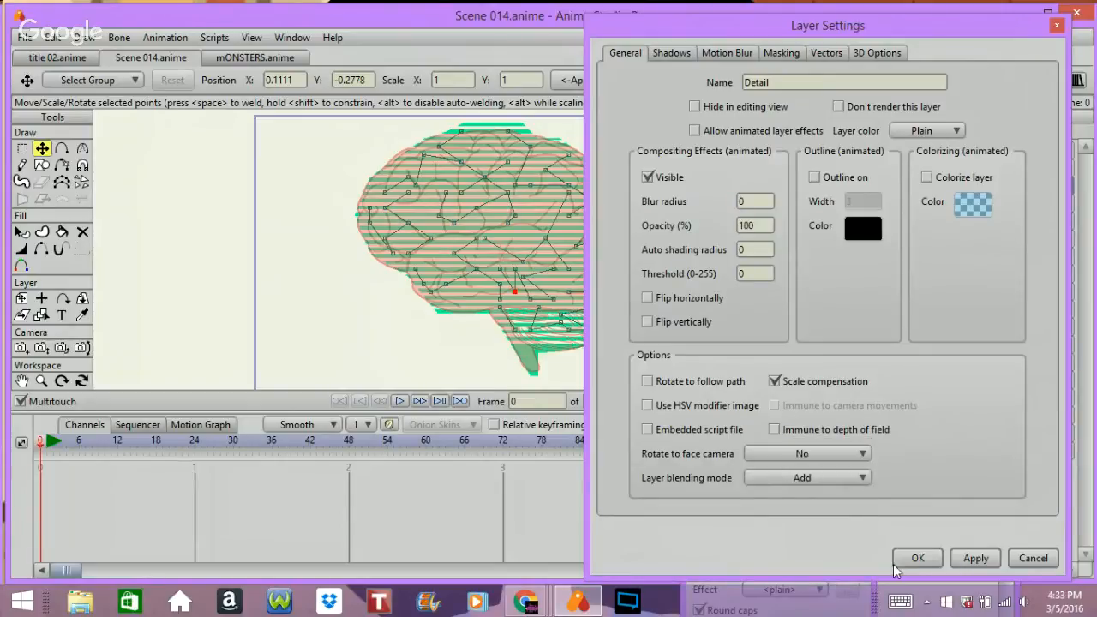
{"action": "left_click", "coordinate": [917, 557]}
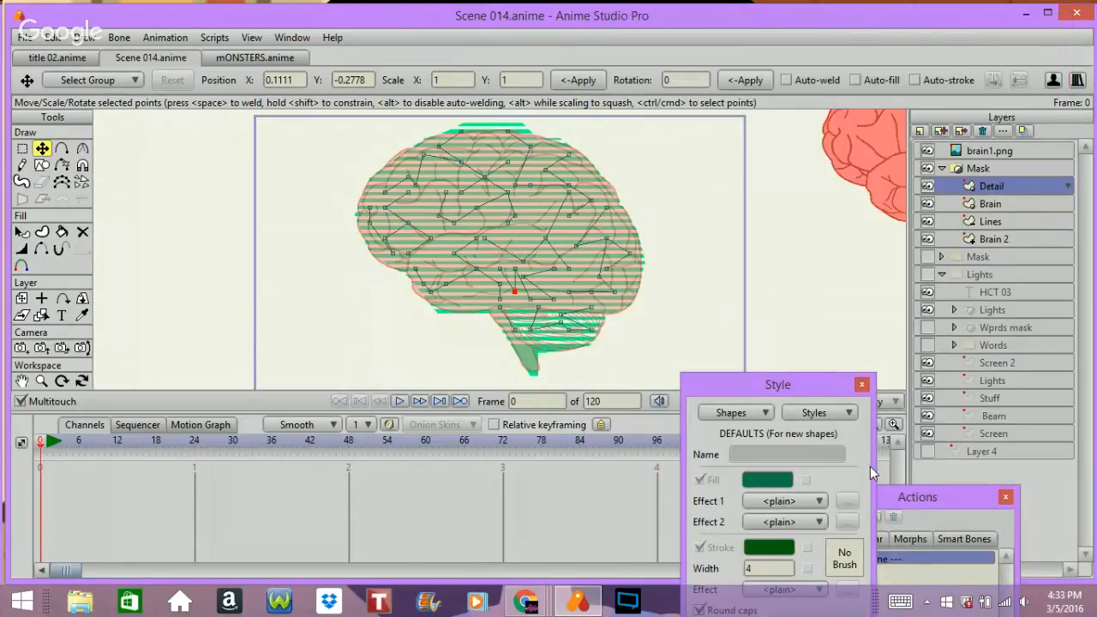
{"action": "key", "text": "ctrl+r"}
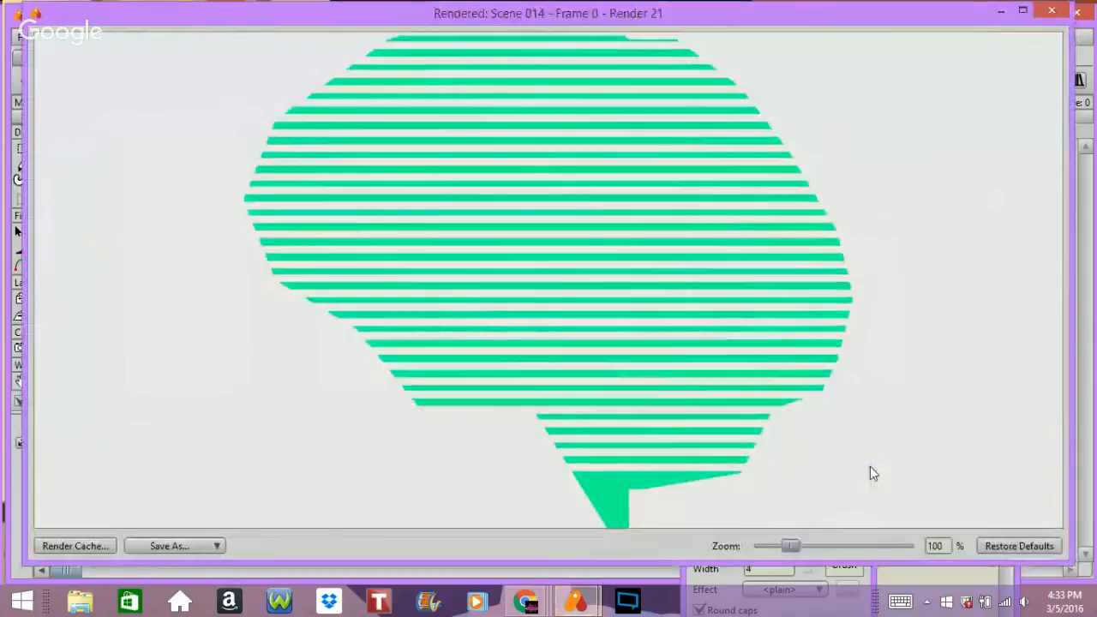
{"action": "left_click", "coordinate": [1051, 10]}
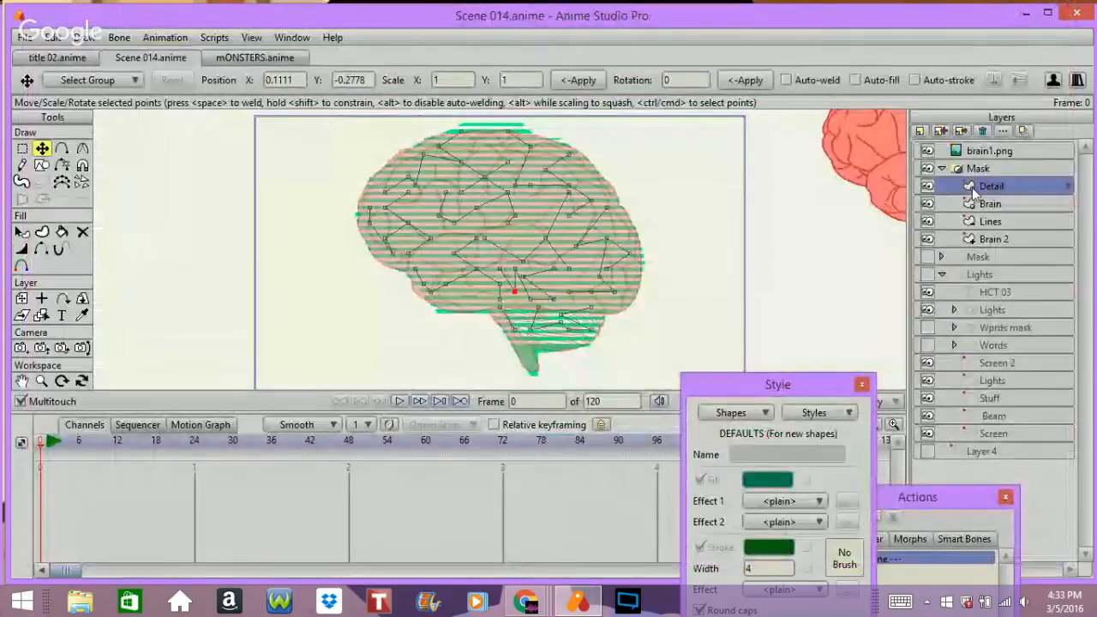
Set the Detail layer's blending mode back to Normal and render the frame
{"action": "double_click", "coordinate": [972, 187]}
{"action": "left_click", "coordinate": [801, 478]}
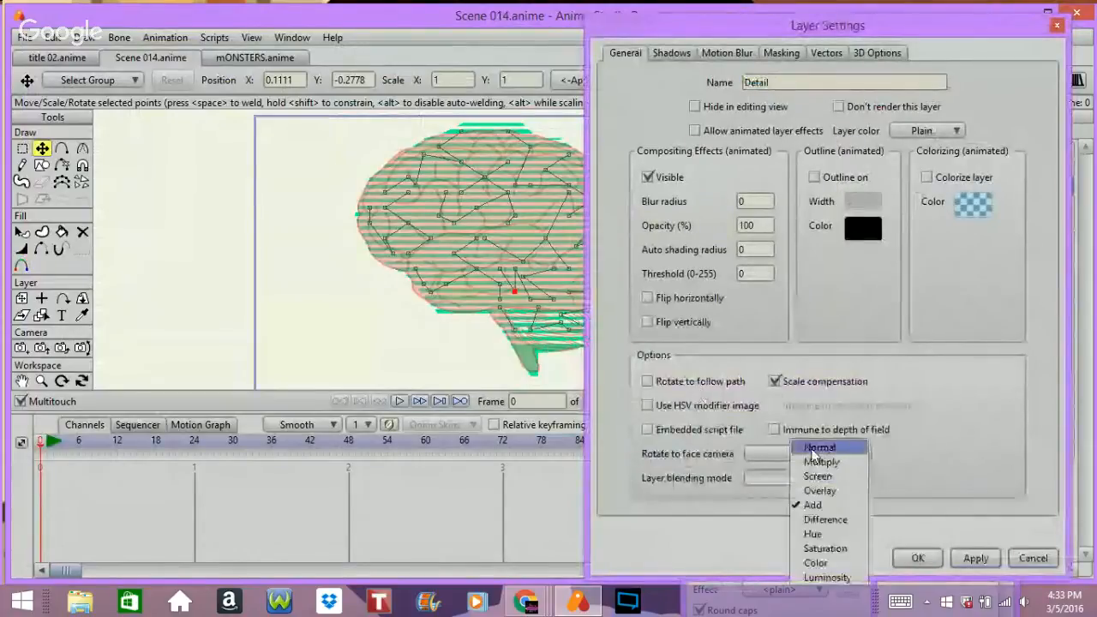
{"action": "left_click", "coordinate": [814, 448]}
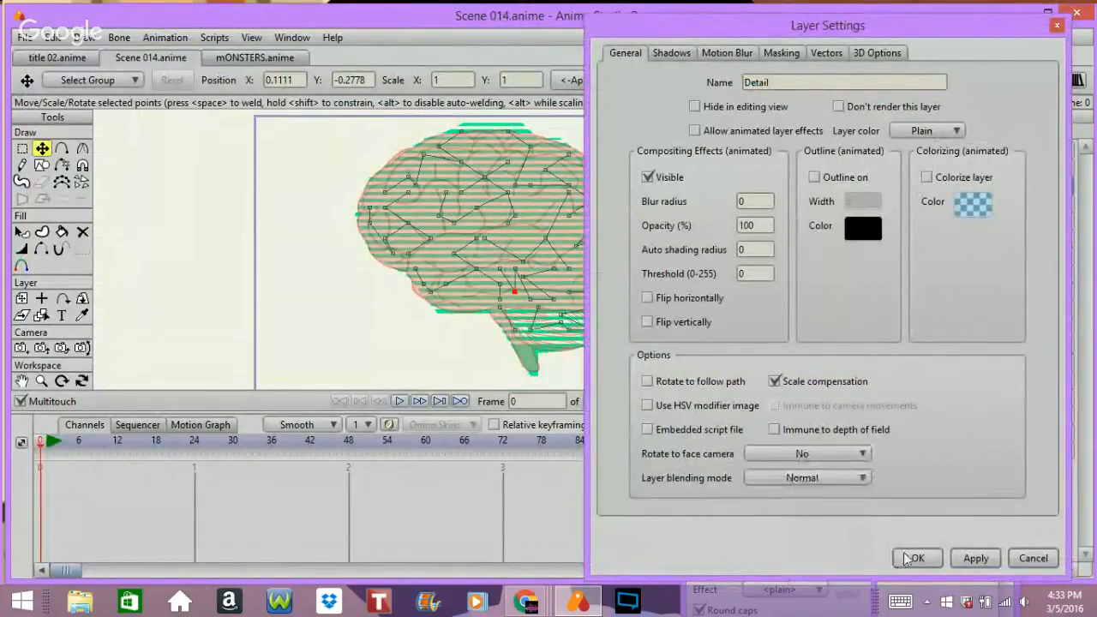
{"action": "left_click", "coordinate": [908, 558]}
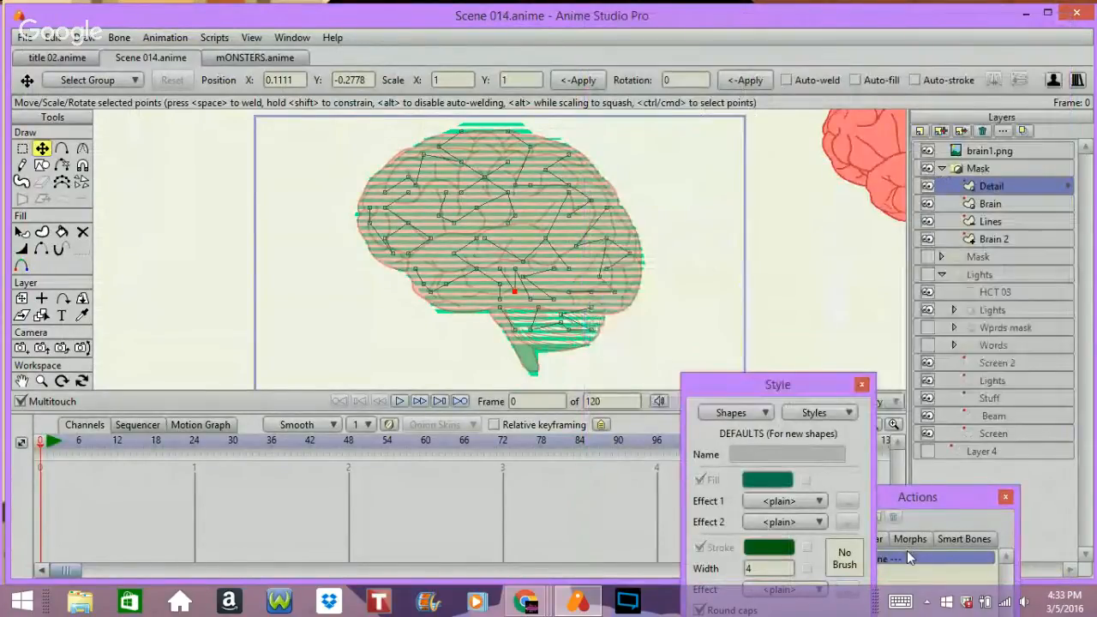
{"action": "key", "text": "ctrl+r"}
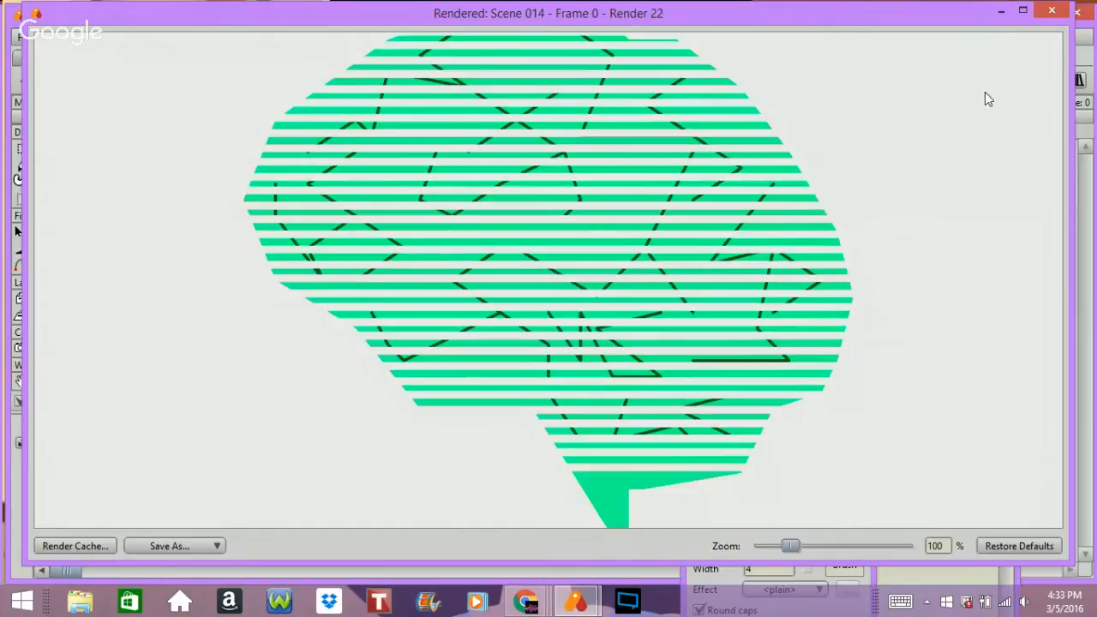
{"action": "left_click", "coordinate": [1055, 10]}
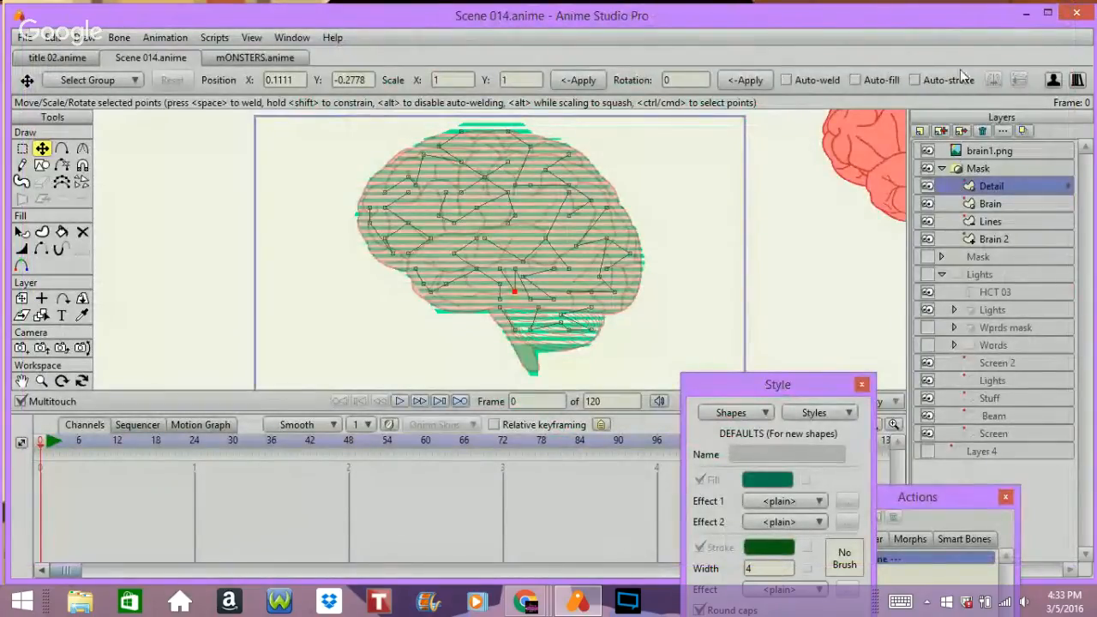
Delete the Detail layer from the Mask group, keeping the Brain layer, and check a render
{"action": "left_click", "coordinate": [981, 130]}
{"action": "left_click", "coordinate": [981, 130]}
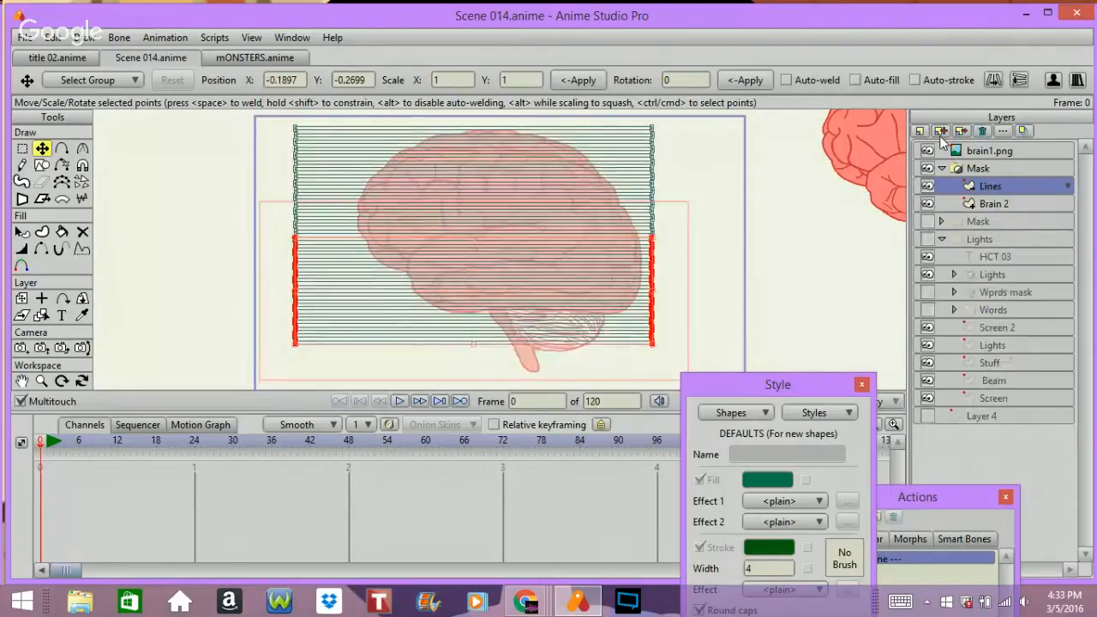
{"action": "key", "text": "ctrl+z"}
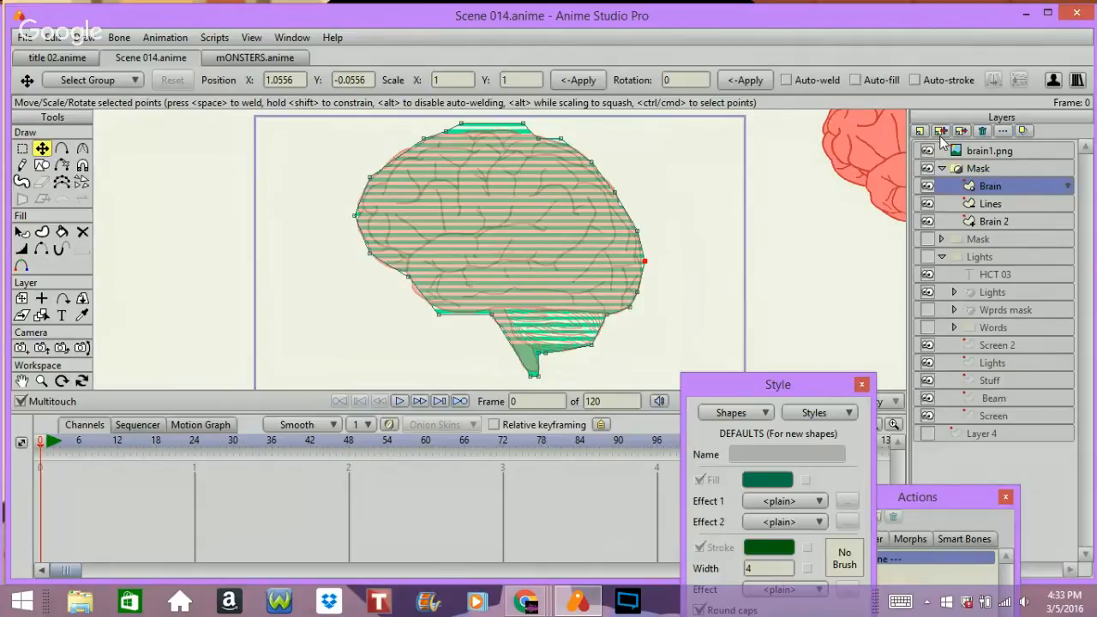
{"action": "key", "text": "ctrl+r"}
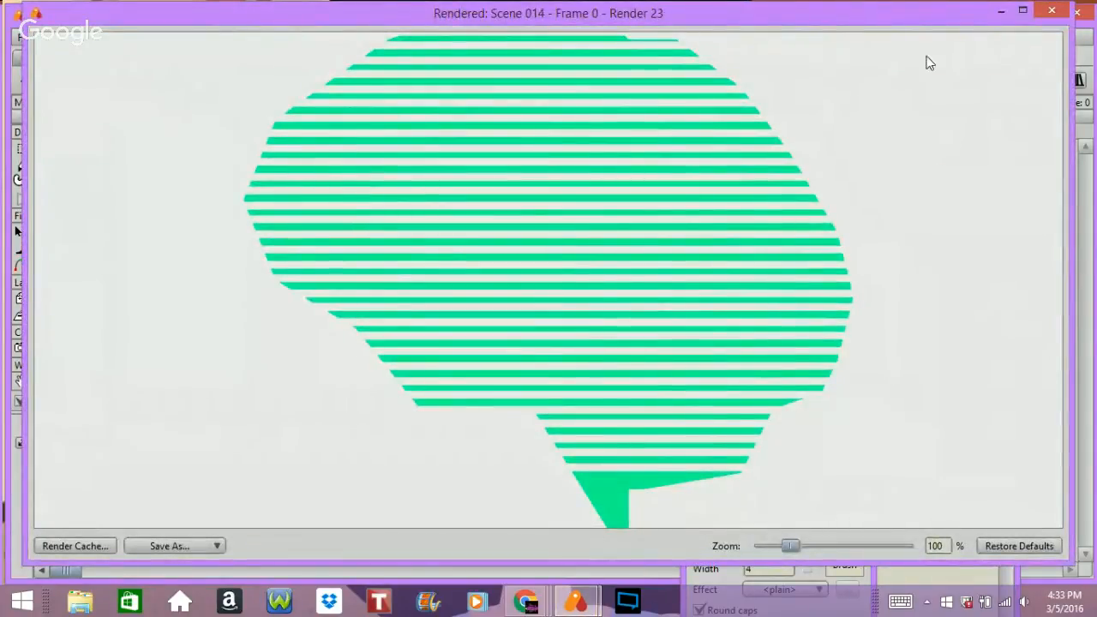
{"action": "left_click", "coordinate": [1059, 13]}
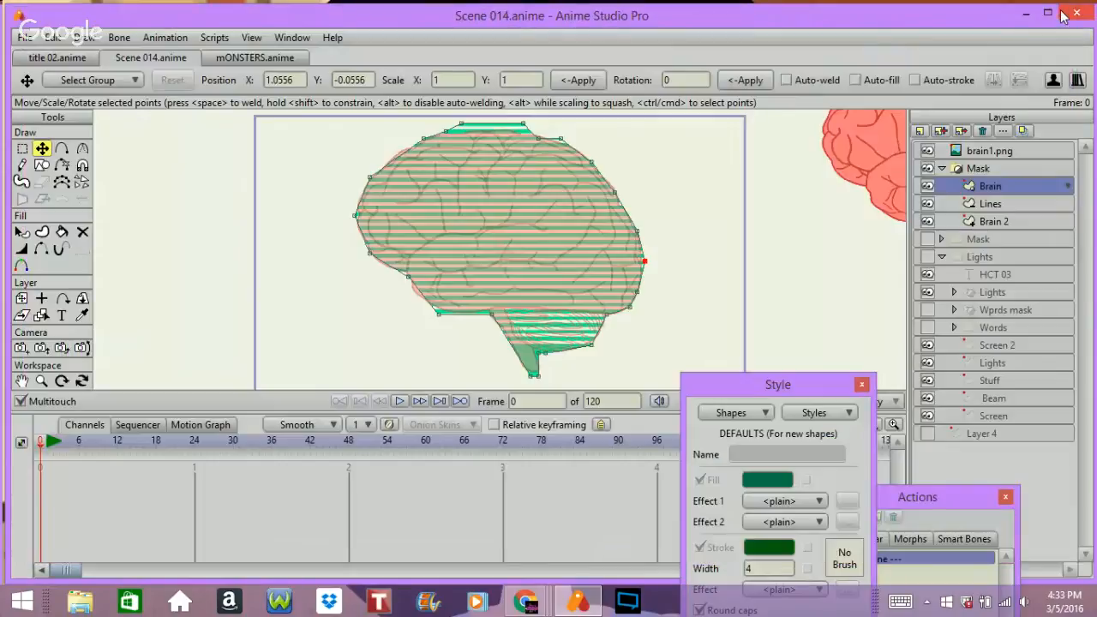
Convert the Mask group holding the brain layers to a bone layer
{"action": "left_click", "coordinate": [962, 170]}
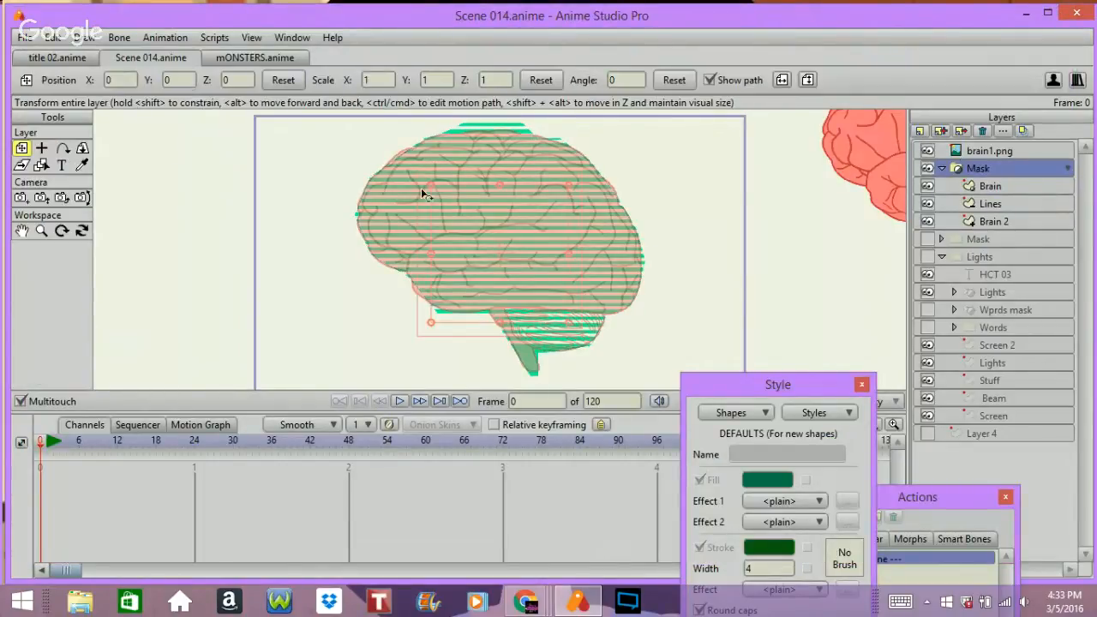
{"action": "left_click_drag", "start_coordinate": [442, 197], "coordinate": [637, 217]}
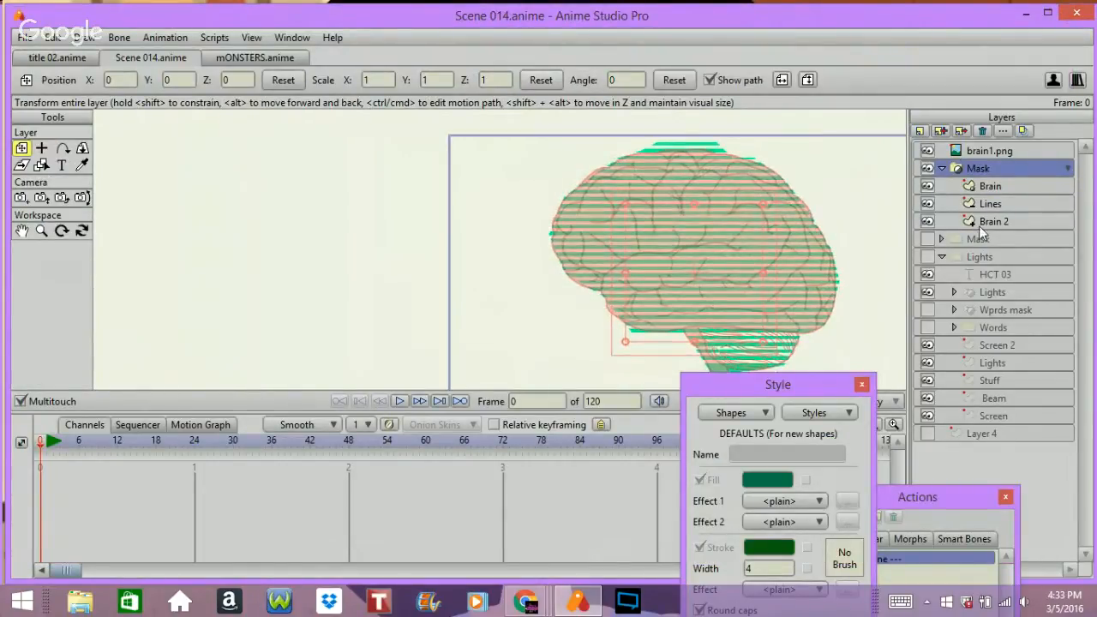
{"action": "right_click", "coordinate": [963, 169]}
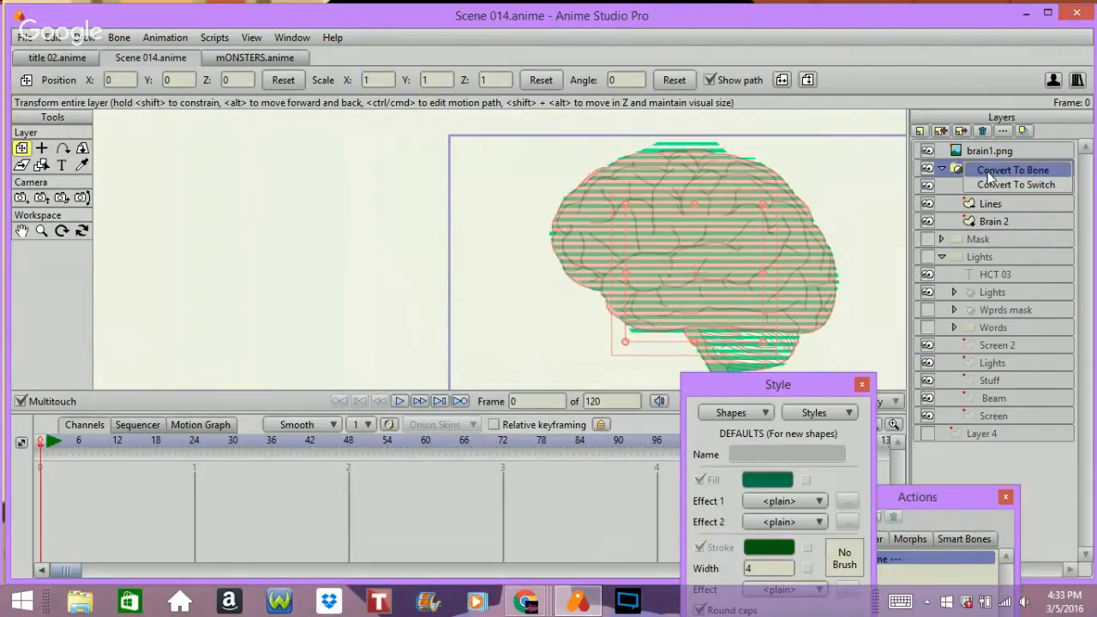
{"action": "left_click", "coordinate": [994, 171]}
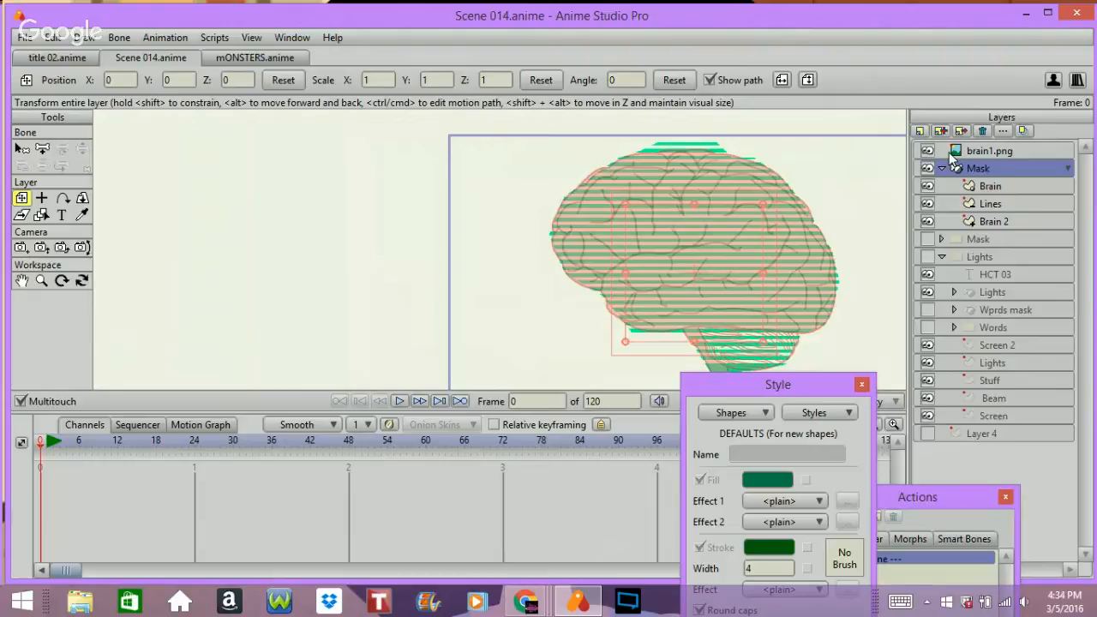
{"action": "left_click", "coordinate": [977, 182]}
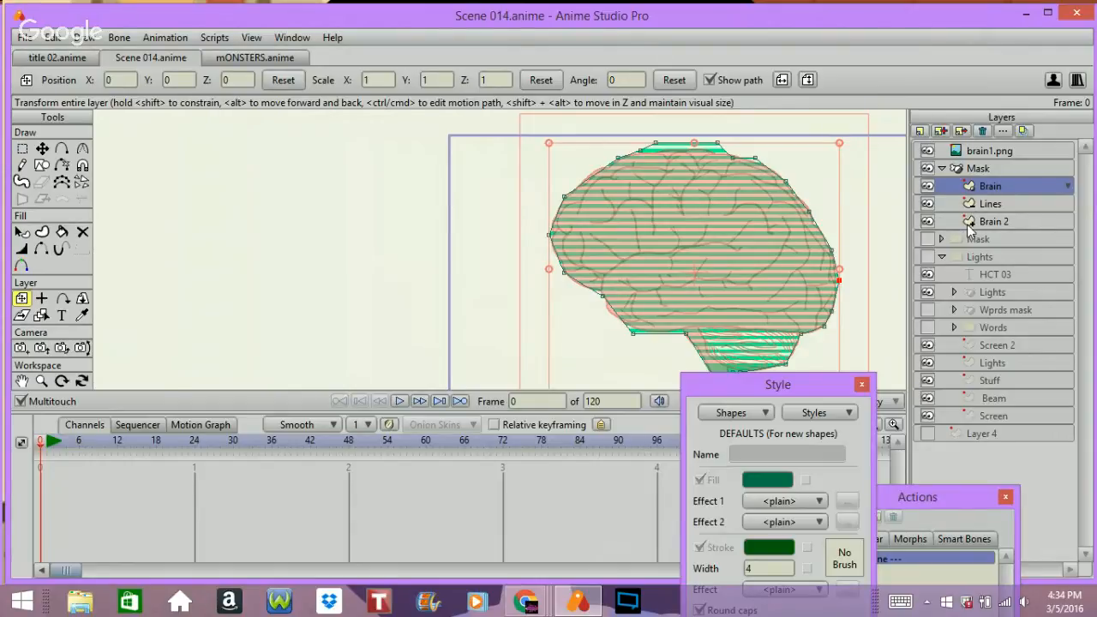
{"action": "key", "text": "bracketright"}
{"action": "left_click", "coordinate": [974, 222]}
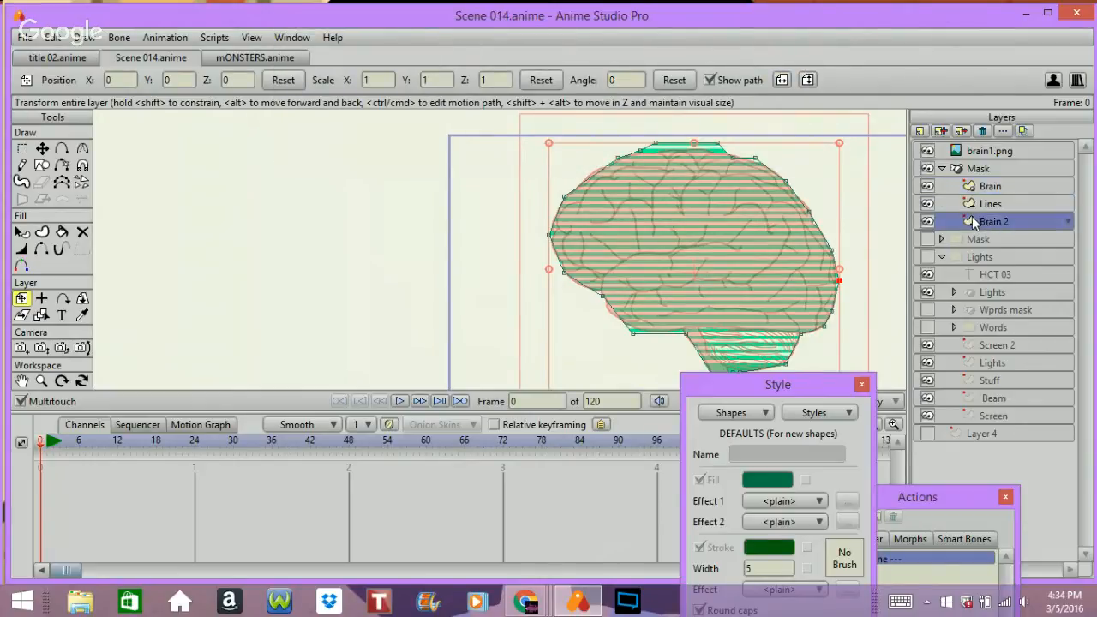
{"action": "left_click", "coordinate": [920, 130]}
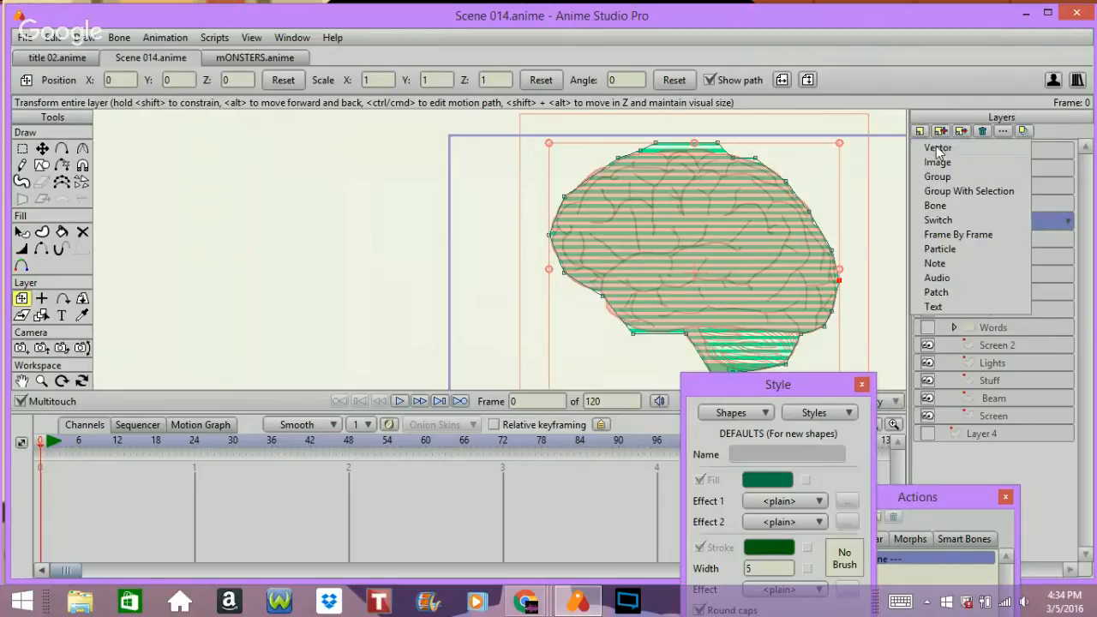
{"action": "left_click", "coordinate": [934, 149]}
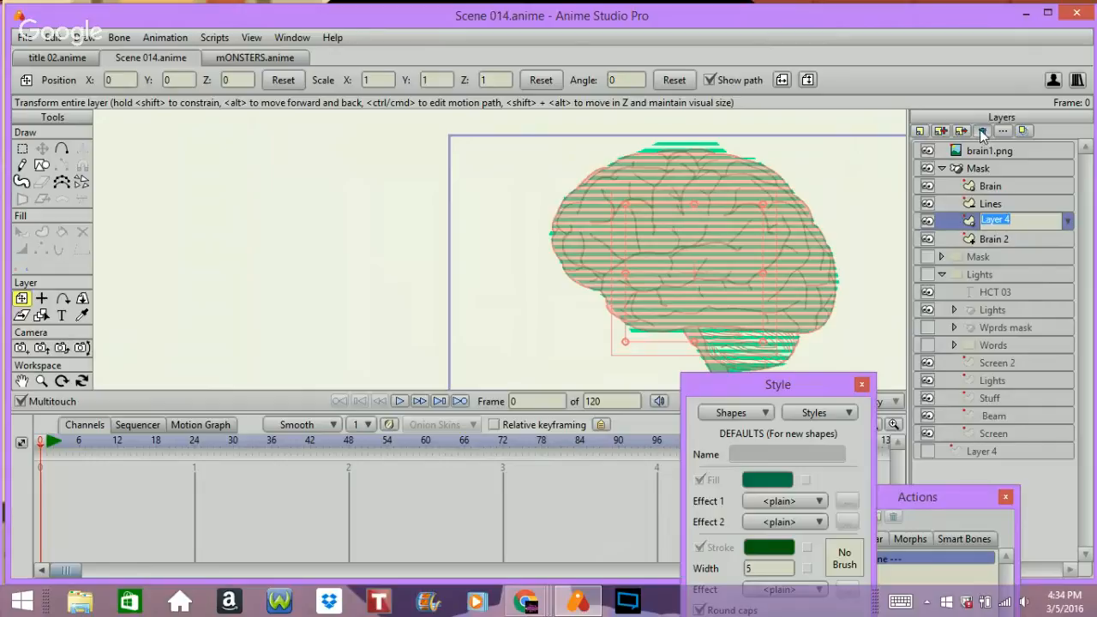
{"action": "left_click", "coordinate": [981, 132]}
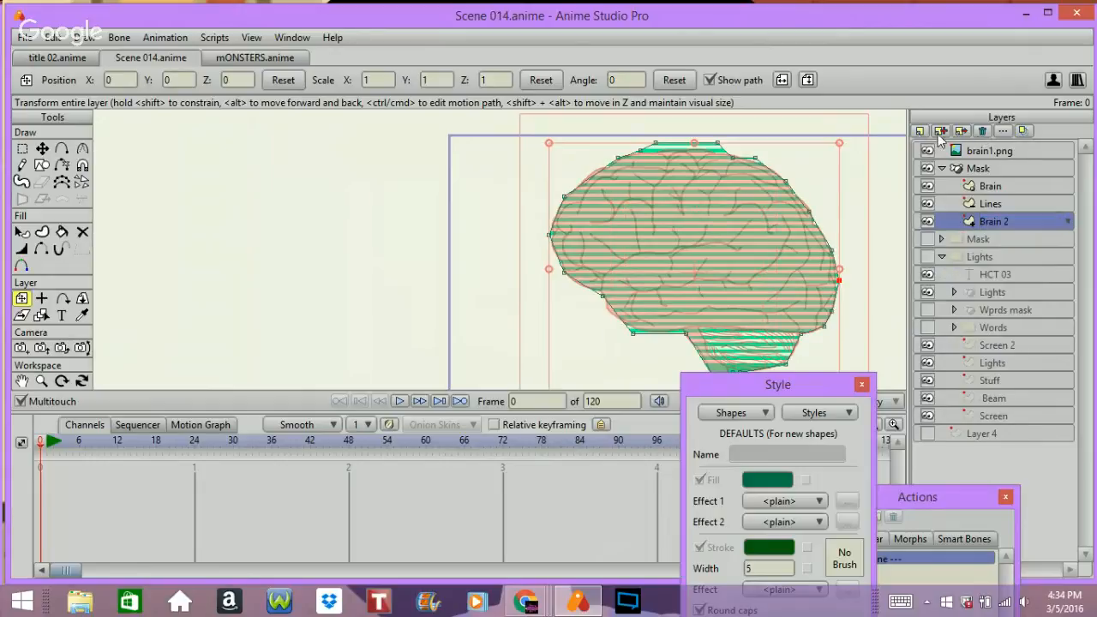
Hide the tracing image and duplicate the Brain 2 layer, placing the copy directly beneath it in the Mask group
{"action": "left_click", "coordinate": [252, 38]}
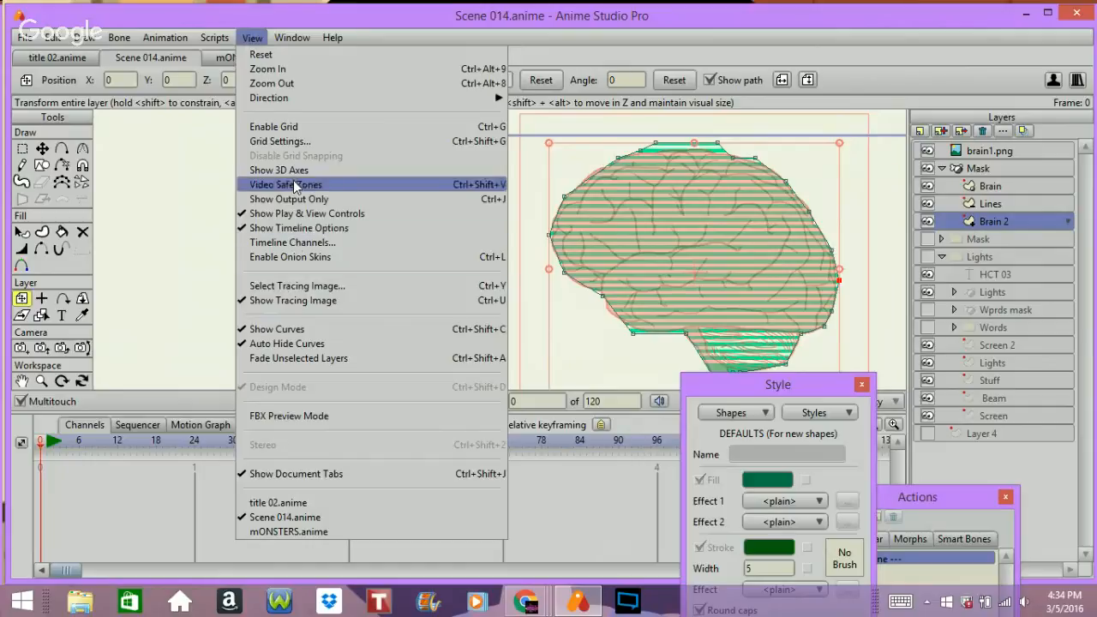
{"action": "left_click", "coordinate": [291, 301]}
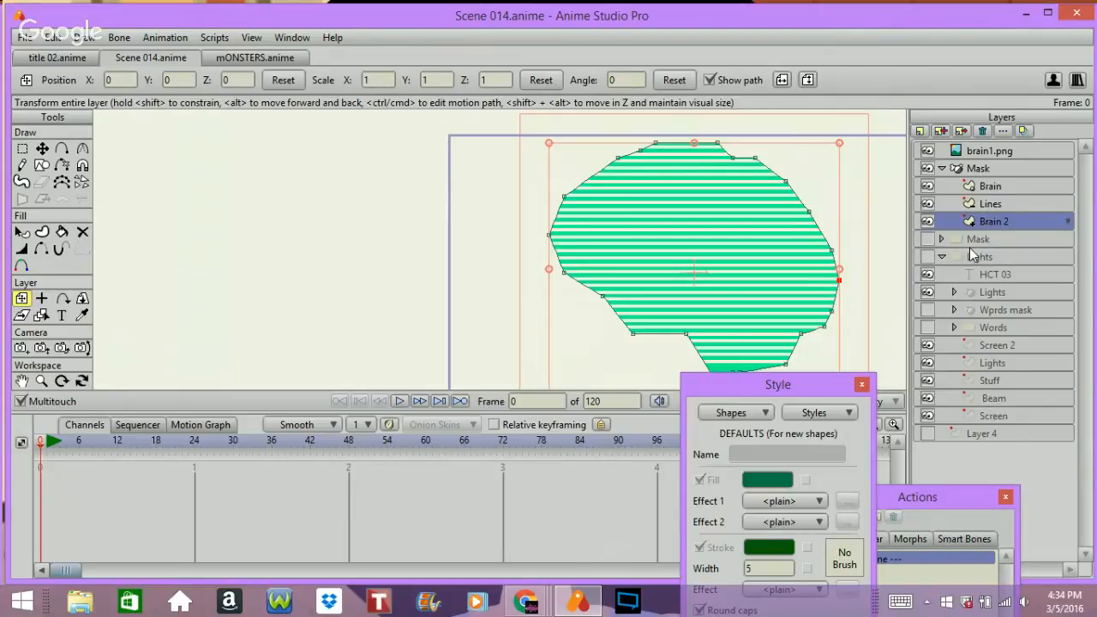
{"action": "left_click", "coordinate": [939, 129]}
{"action": "left_click_drag", "start_coordinate": [970, 228], "coordinate": [958, 242]}
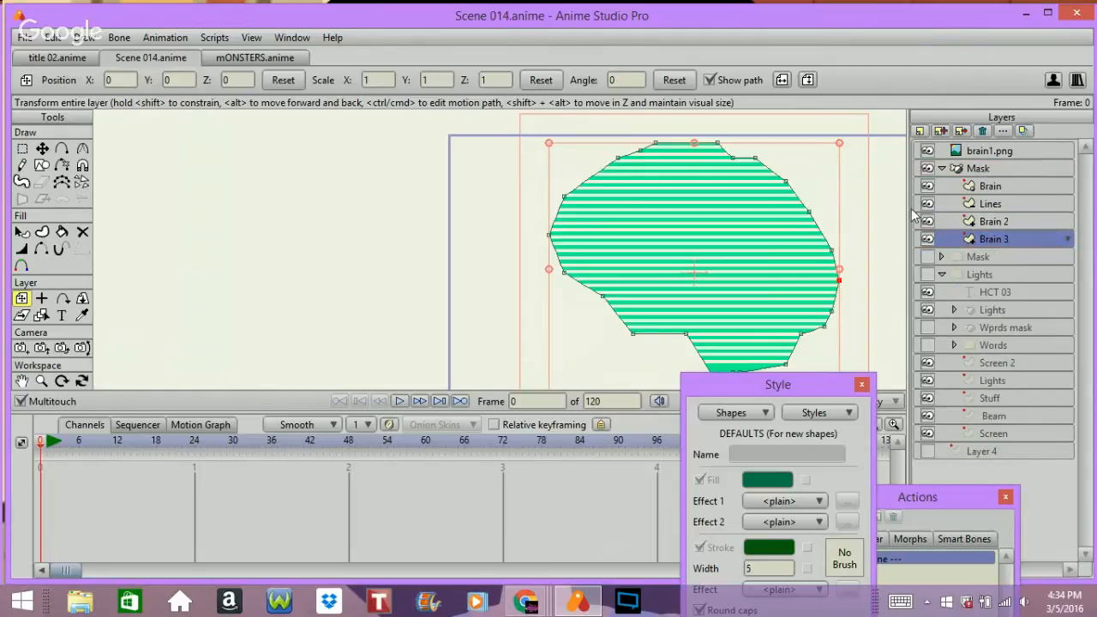
Set the Brain 3 layer's masking to Don't mask this layer
{"action": "double_click", "coordinate": [987, 238]}
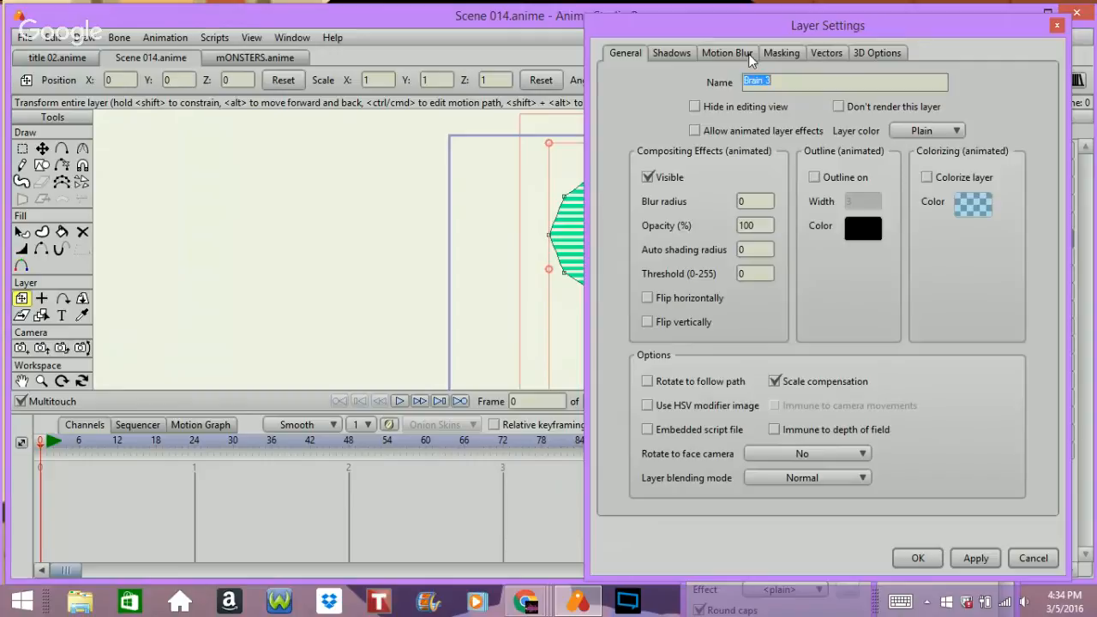
{"action": "left_click", "coordinate": [775, 52]}
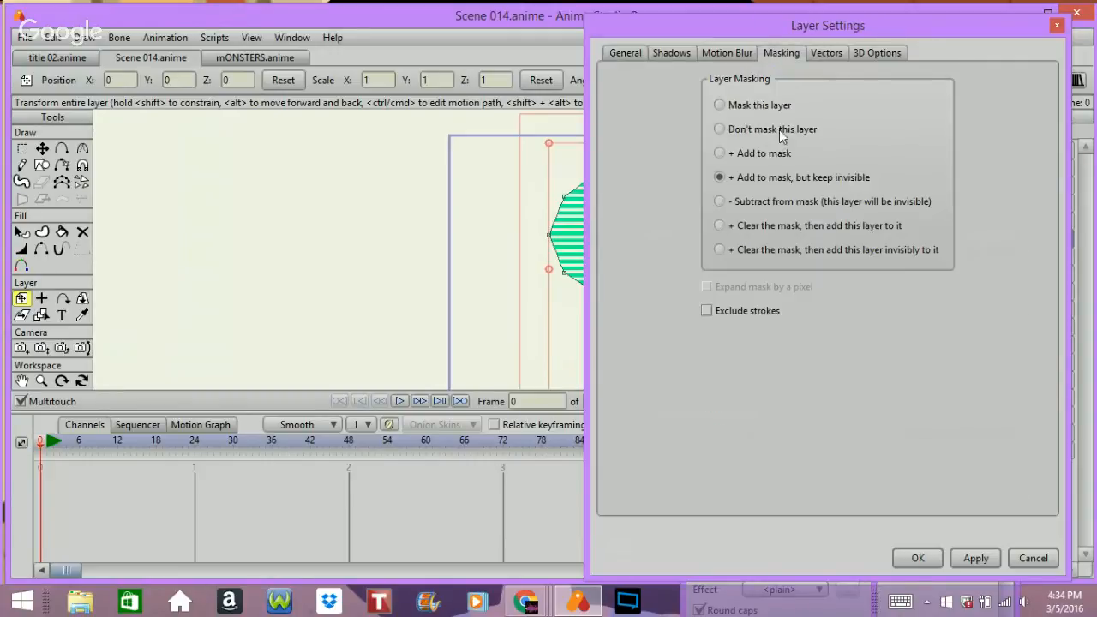
{"action": "left_click", "coordinate": [720, 130]}
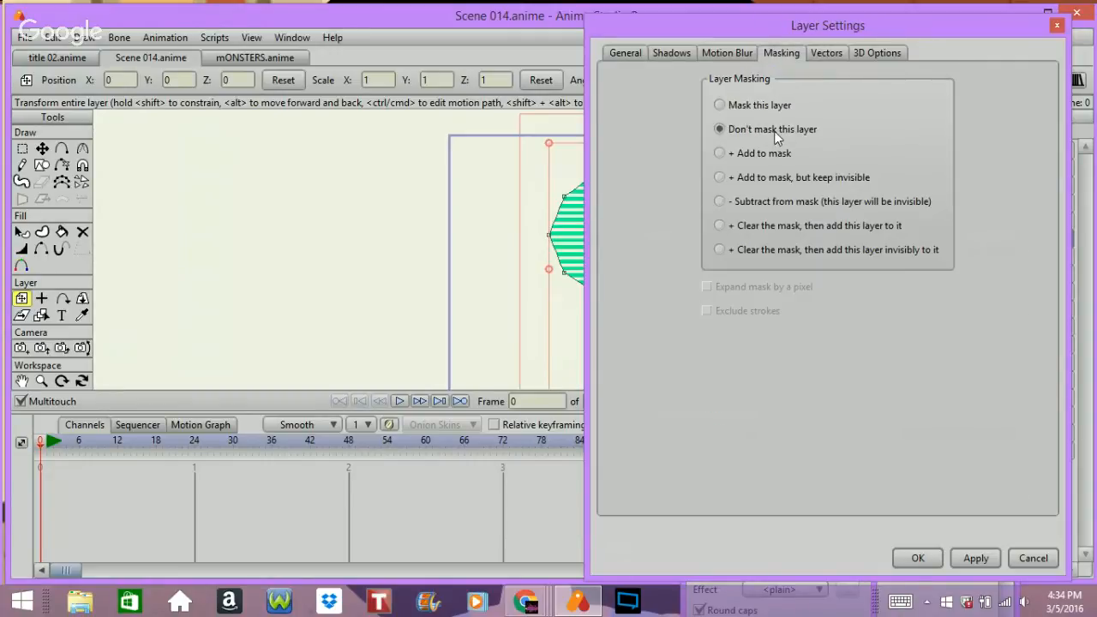
{"action": "left_click", "coordinate": [923, 554]}
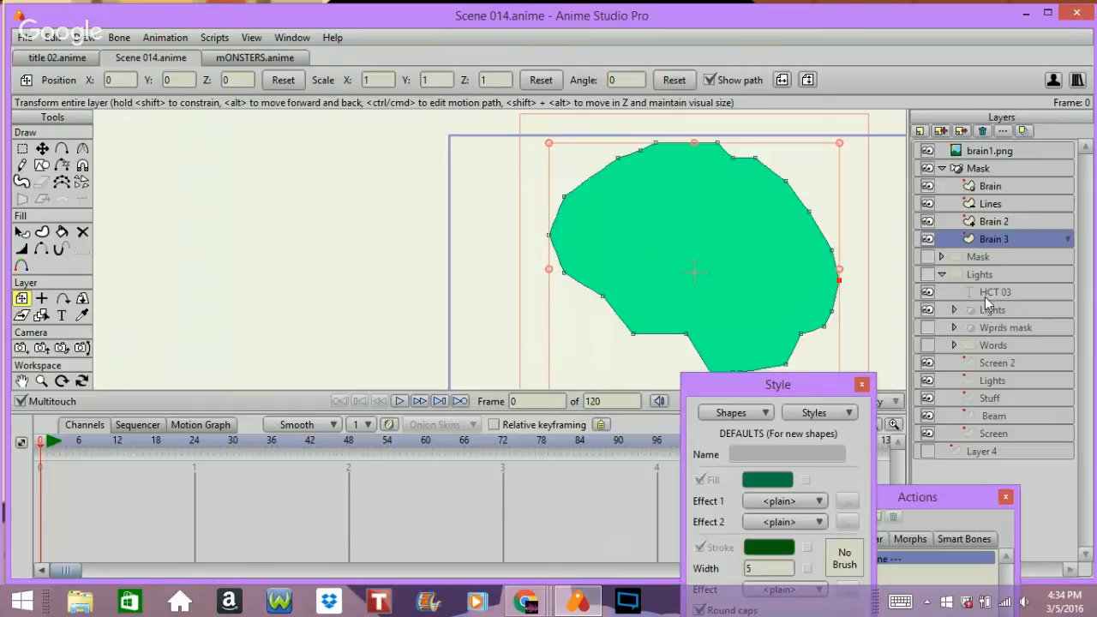
Move the Brain 3 layer out of the Mask group to directly beneath it, and collapse the group
{"action": "left_click", "coordinate": [1014, 222]}
{"action": "left_click", "coordinate": [1017, 203]}
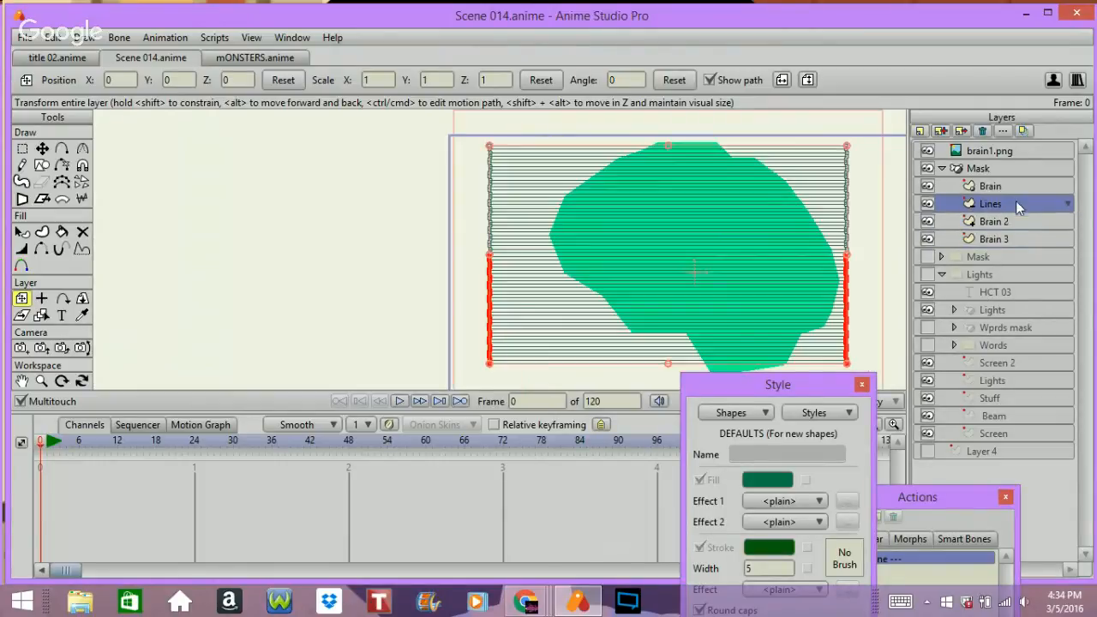
{"action": "left_click", "coordinate": [1014, 222]}
{"action": "left_click_drag", "start_coordinate": [1015, 229], "coordinate": [1015, 253]}
{"action": "left_click", "coordinate": [1014, 229]}
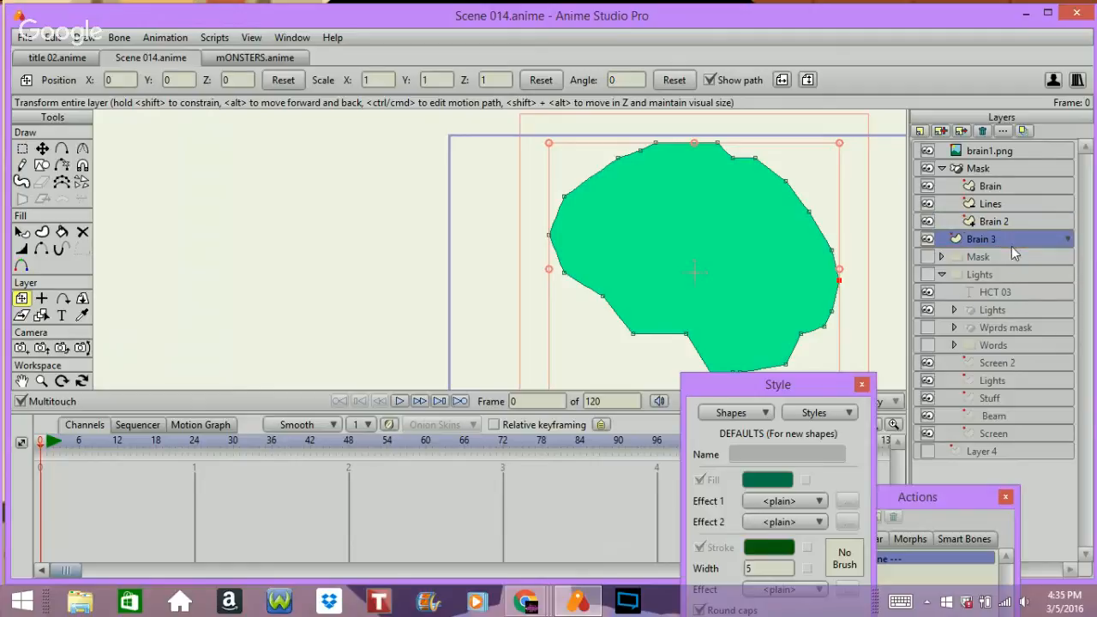
{"action": "left_click", "coordinate": [943, 169]}
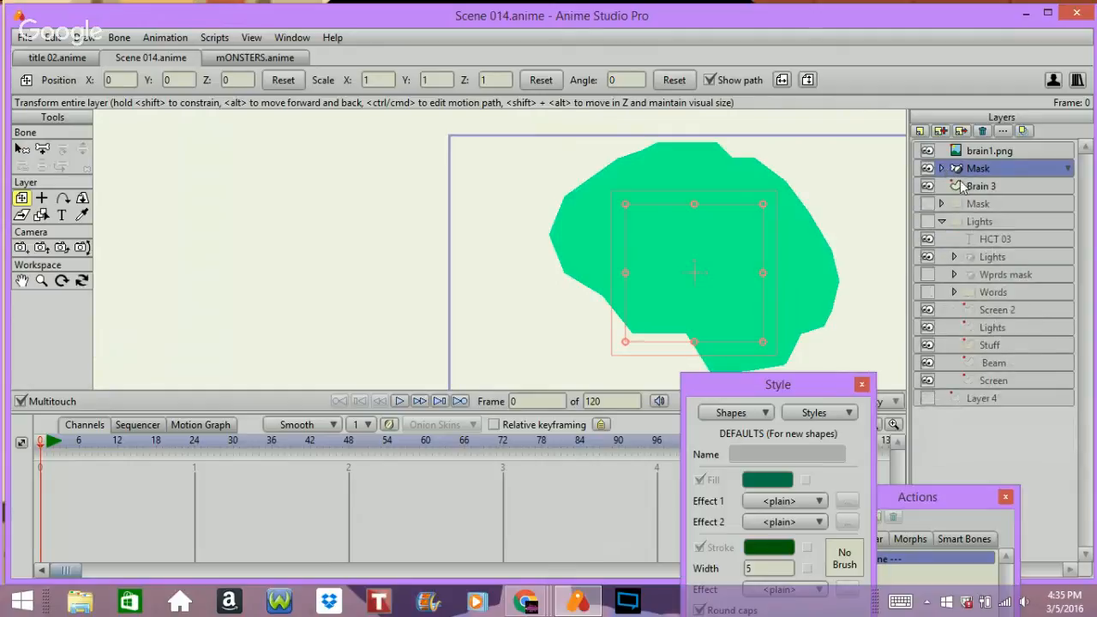
Turn on the visibility of the Layer 4 background and check a render of frame 0
{"action": "left_click", "coordinate": [926, 185]}
{"action": "left_click", "coordinate": [928, 400]}
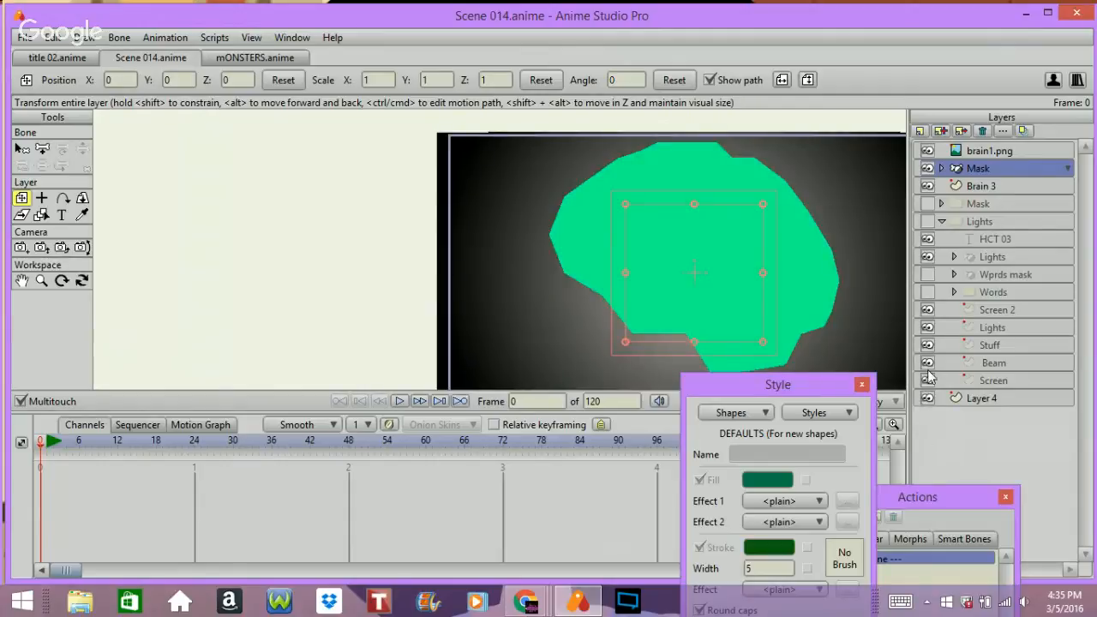
{"action": "key", "text": "ctrl+r"}
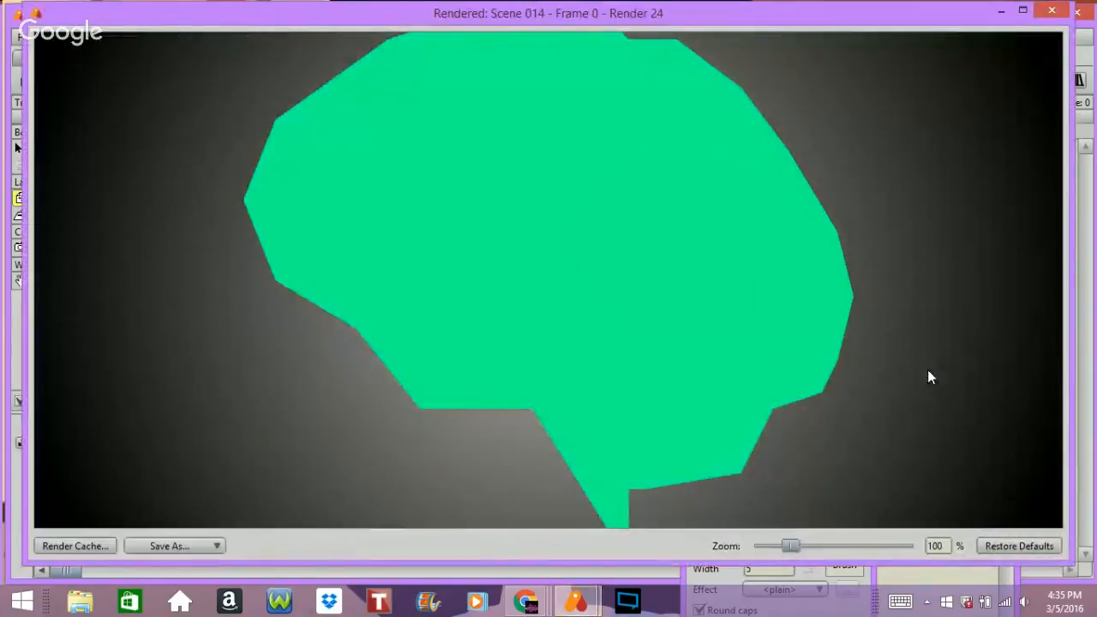
{"action": "left_click", "coordinate": [1051, 10]}
Set the fill of the Brain 3 shape to dark green 017E48 and check a render
{"action": "left_click", "coordinate": [962, 186]}
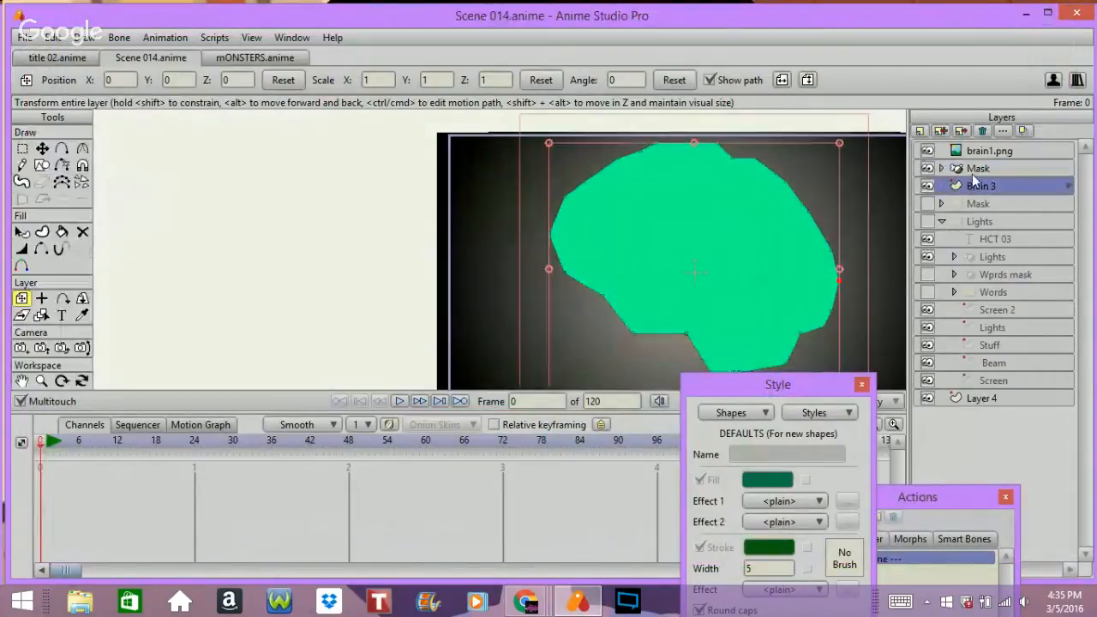
{"action": "left_click", "coordinate": [21, 231]}
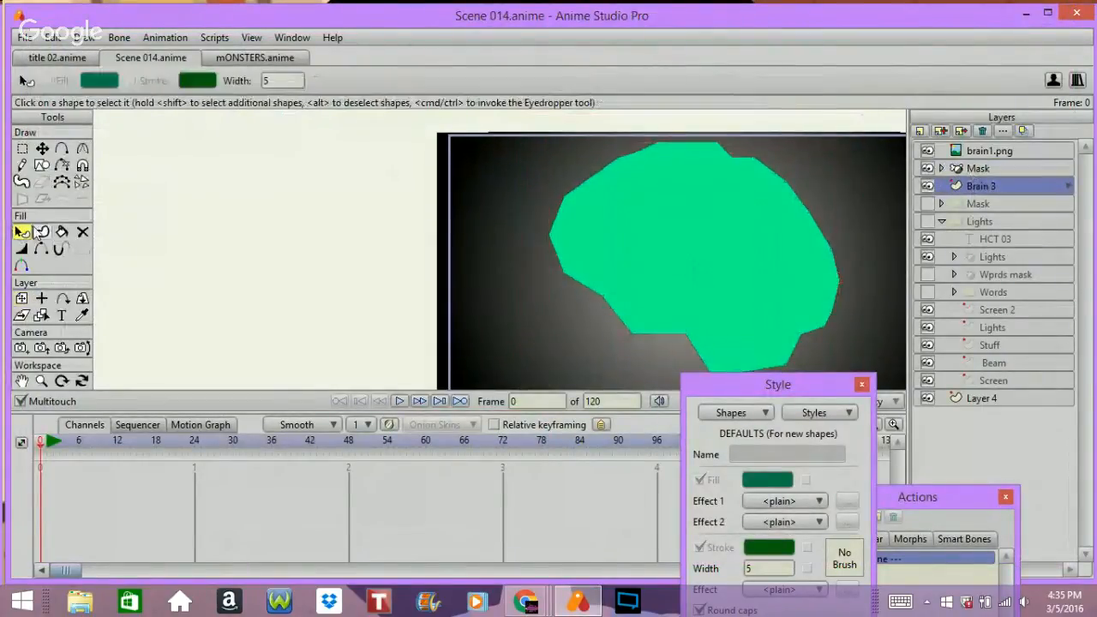
{"action": "left_click", "coordinate": [750, 278]}
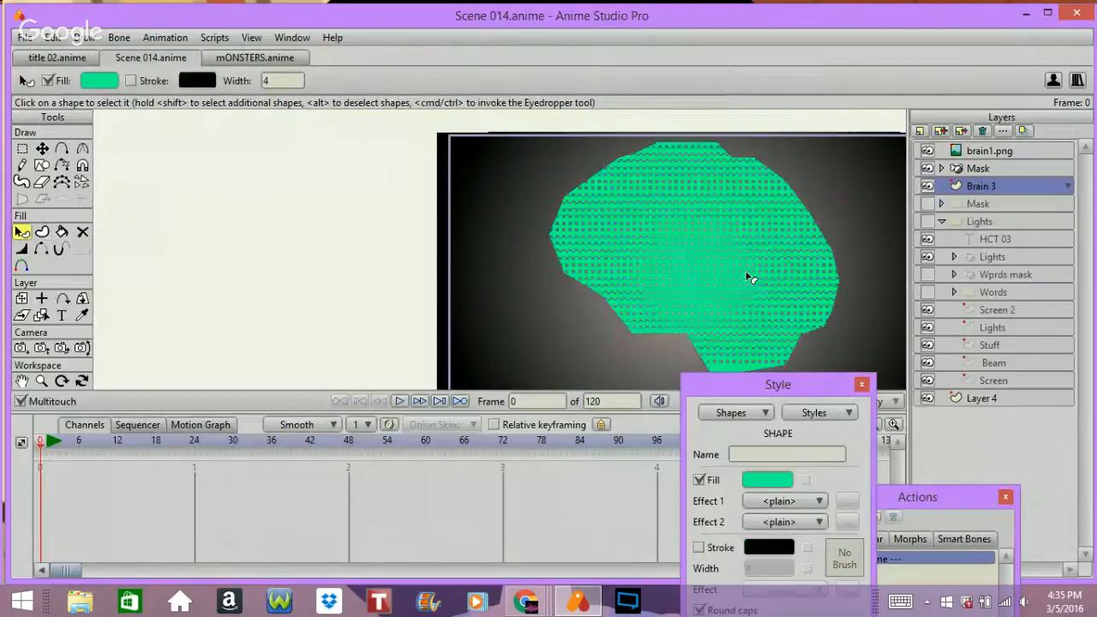
{"action": "left_click", "coordinate": [760, 481]}
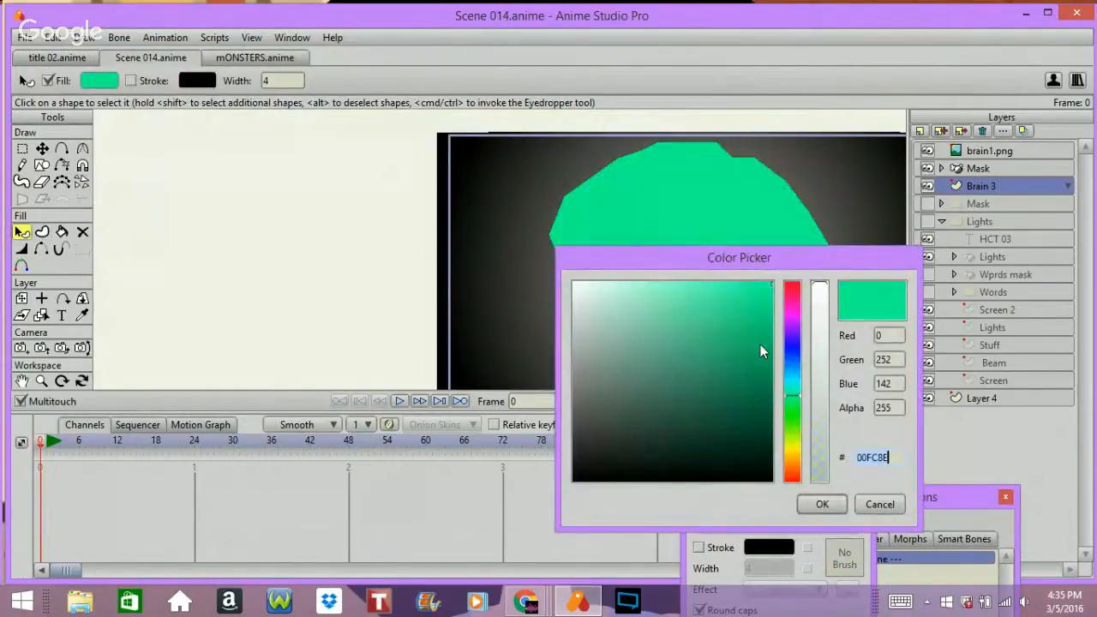
{"action": "left_click_drag", "start_coordinate": [759, 344], "coordinate": [770, 388]}
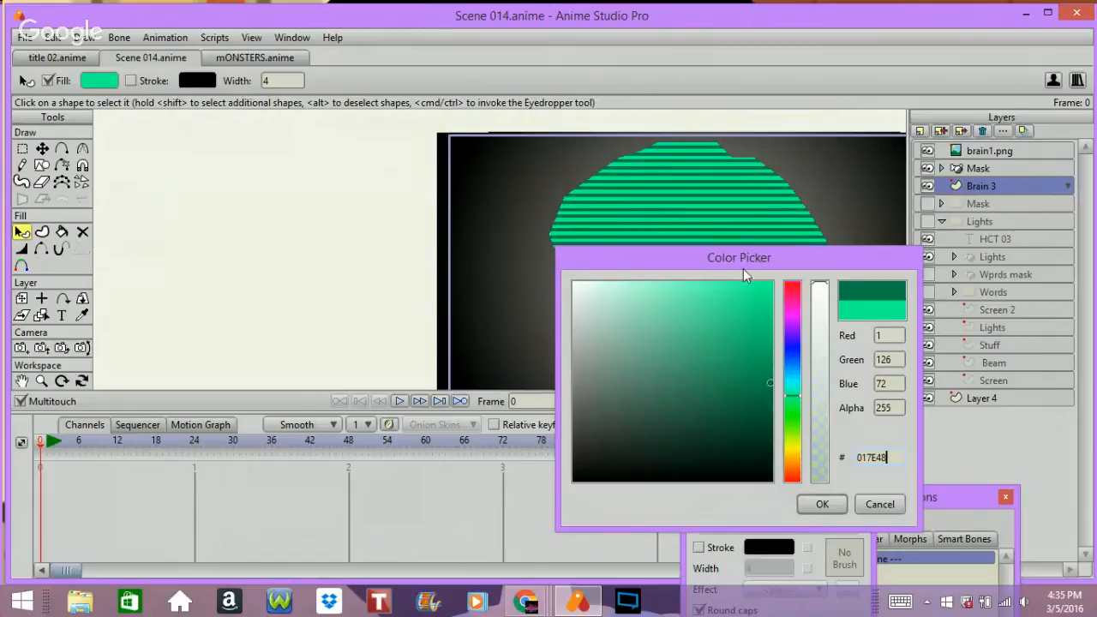
{"action": "left_click", "coordinate": [820, 506]}
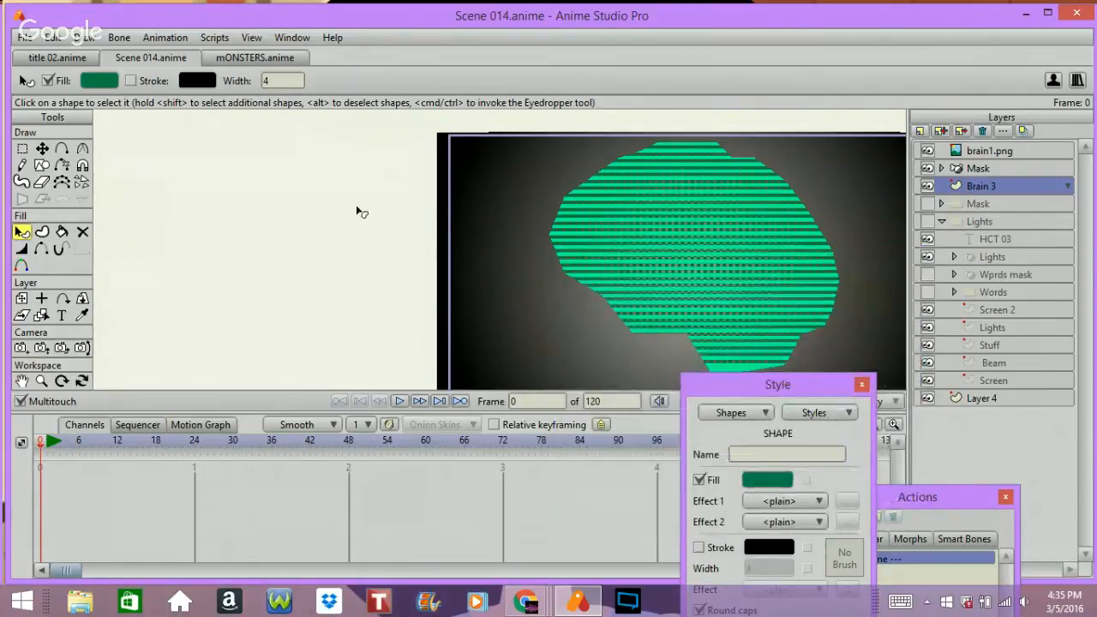
{"action": "left_click", "coordinate": [375, 242]}
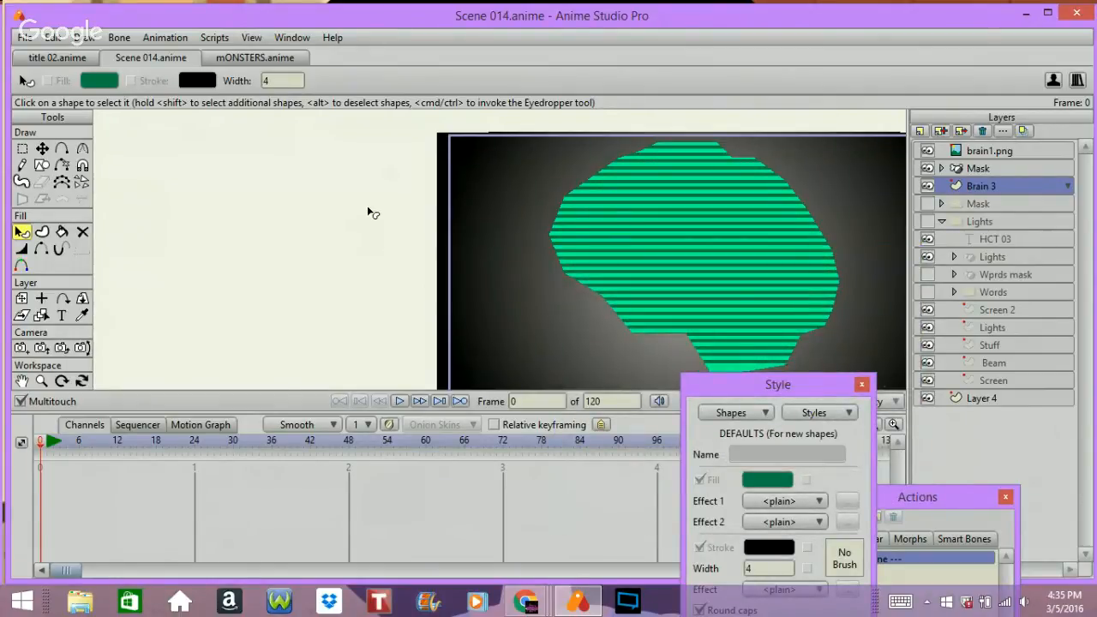
{"action": "key", "text": "ctrl+r"}
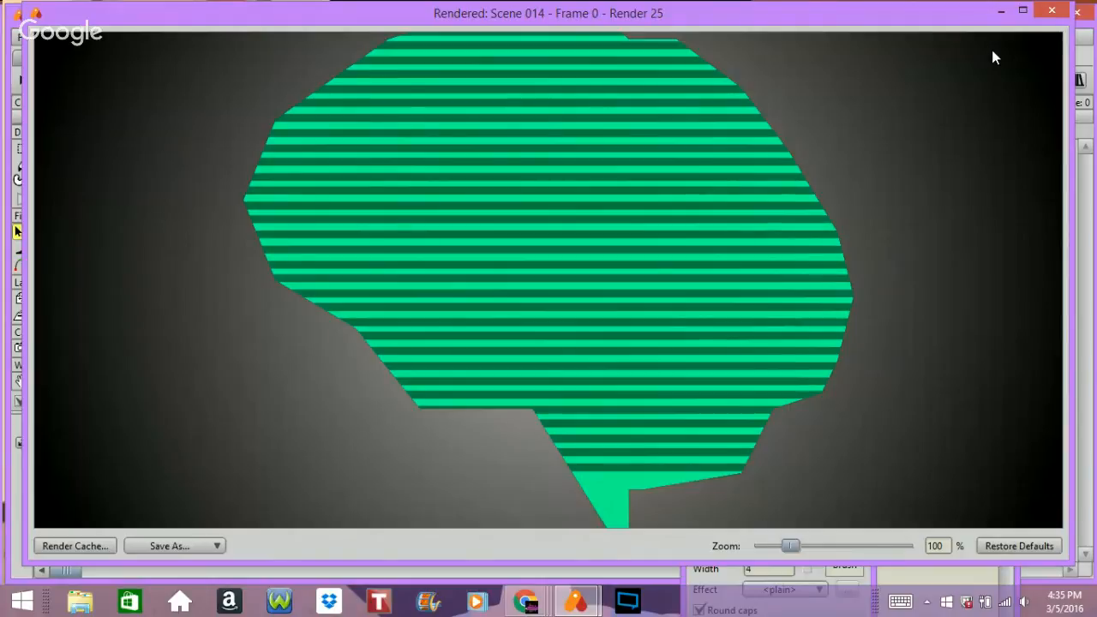
{"action": "left_click", "coordinate": [1051, 9]}
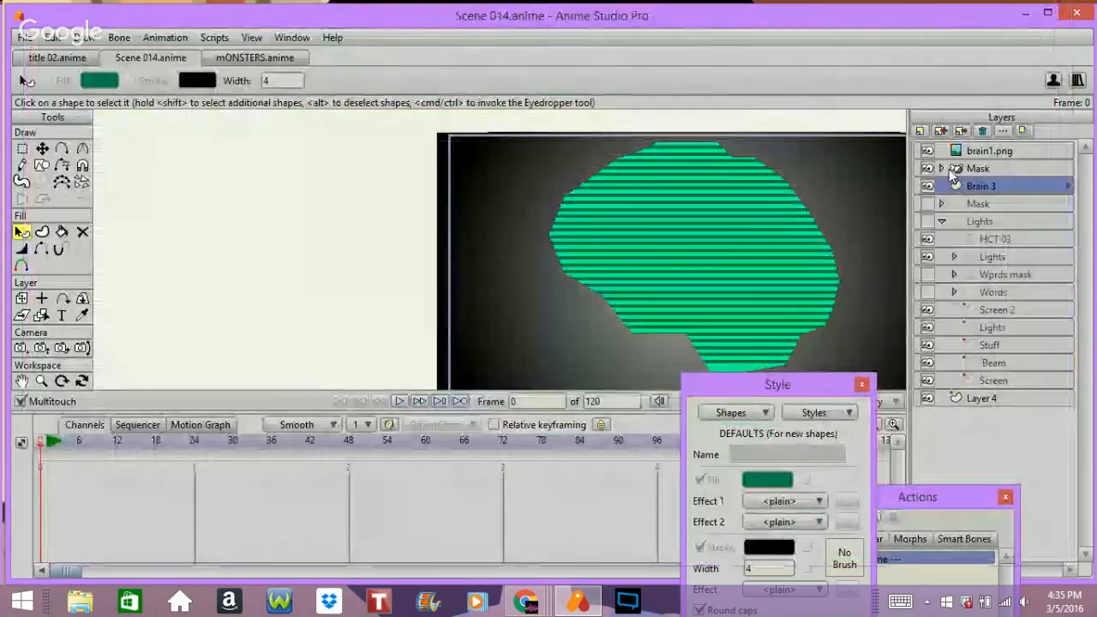
Expand the Mask group and start adding a new layer above its Brain layer
{"action": "left_click", "coordinate": [977, 168]}
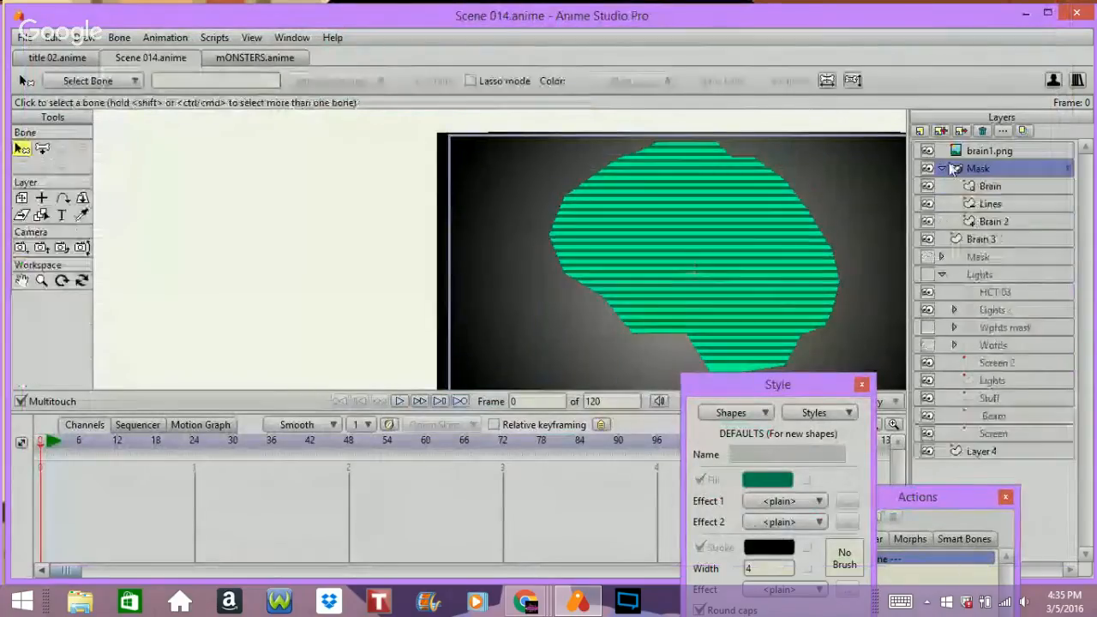
{"action": "left_click", "coordinate": [990, 187]}
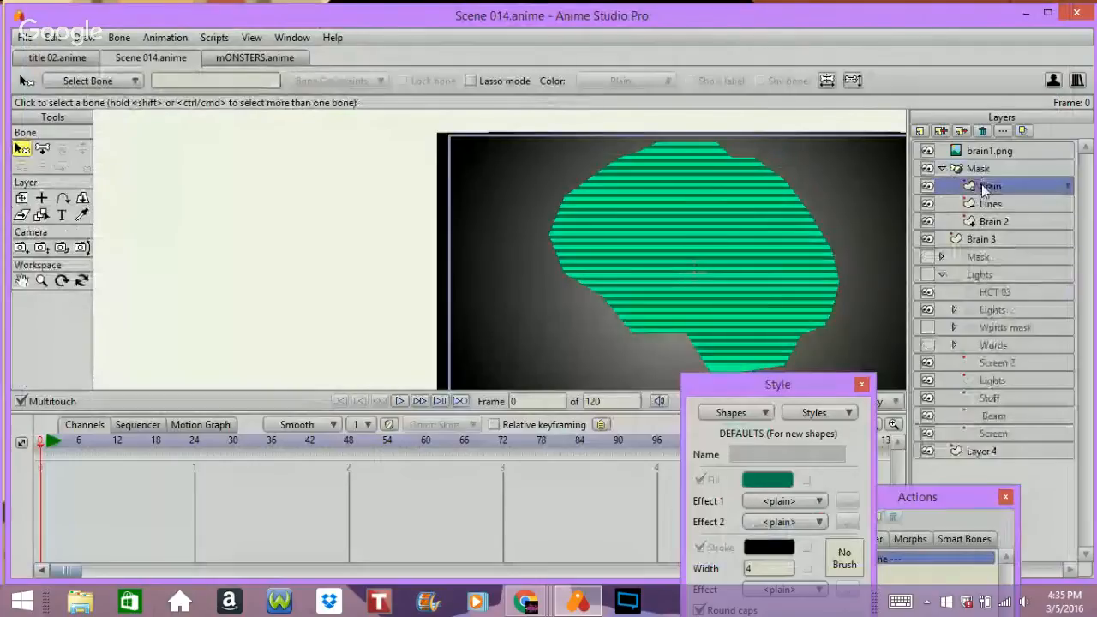
{"action": "left_click", "coordinate": [921, 131]}
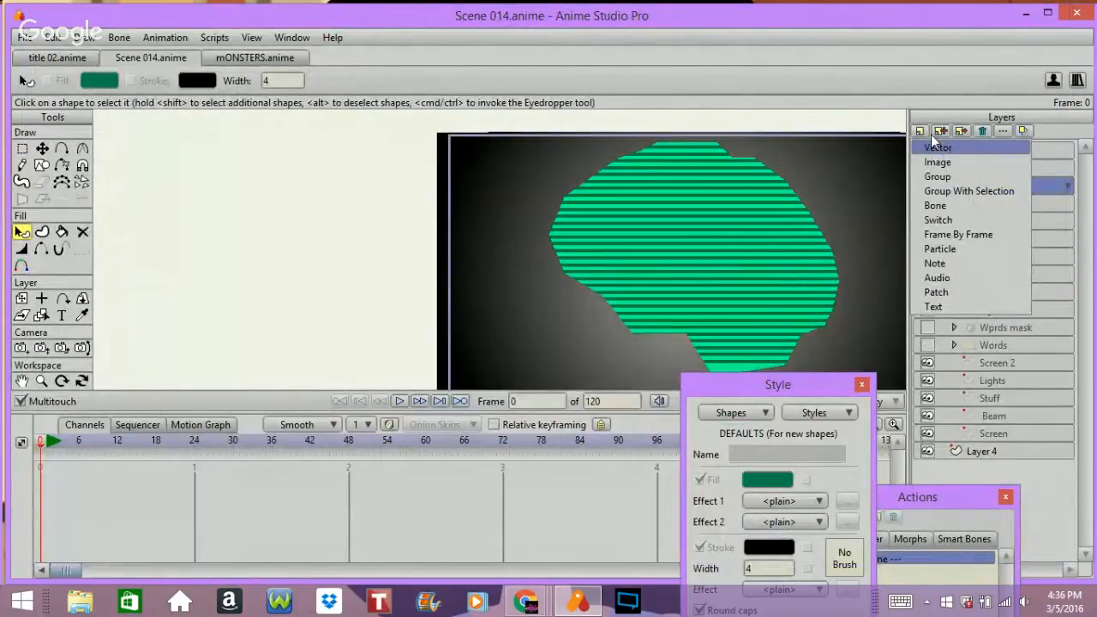
Add a vector layer named Mask above Brain in the Mask group and draw a large filled rectangle across the brain
{"action": "left_click", "coordinate": [934, 144]}
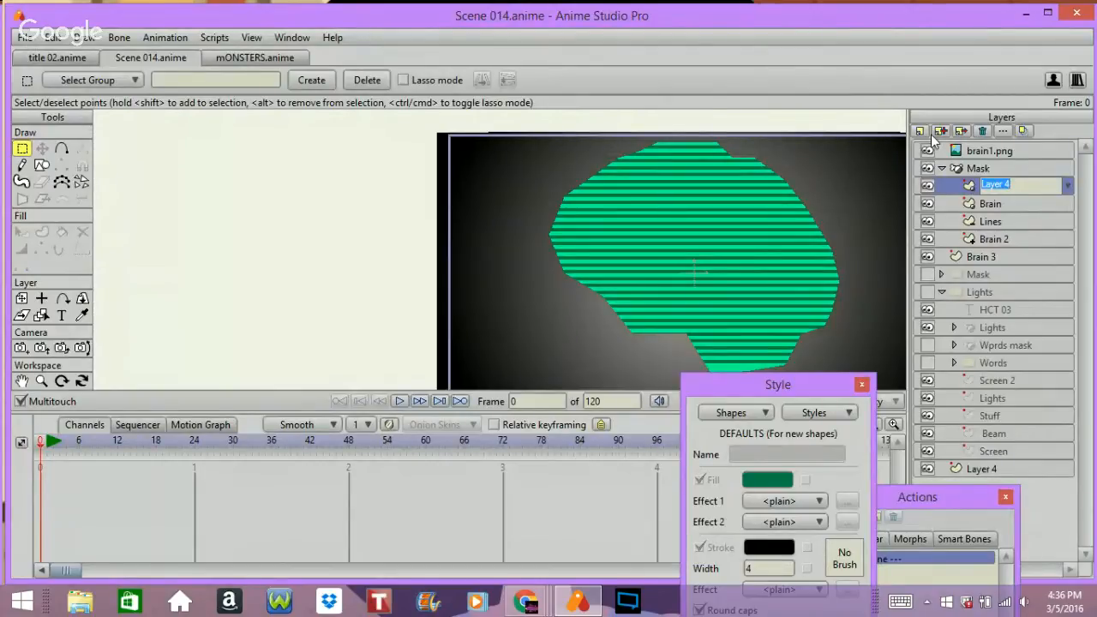
{"action": "type", "text": "Mask"}
{"action": "key", "text": "Return"}
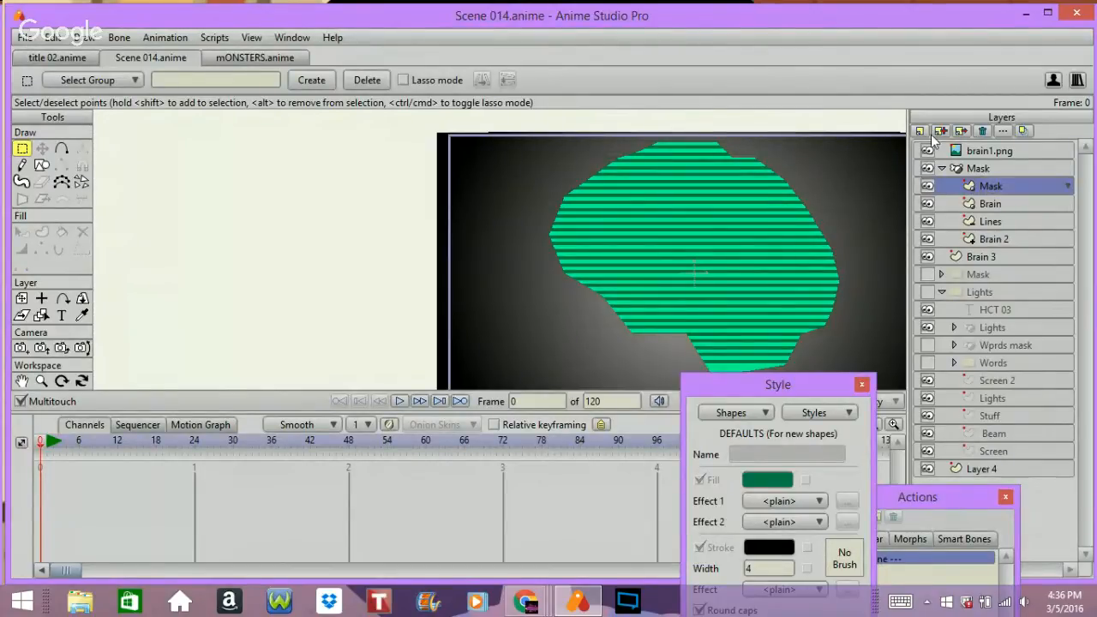
{"action": "left_click", "coordinate": [42, 163]}
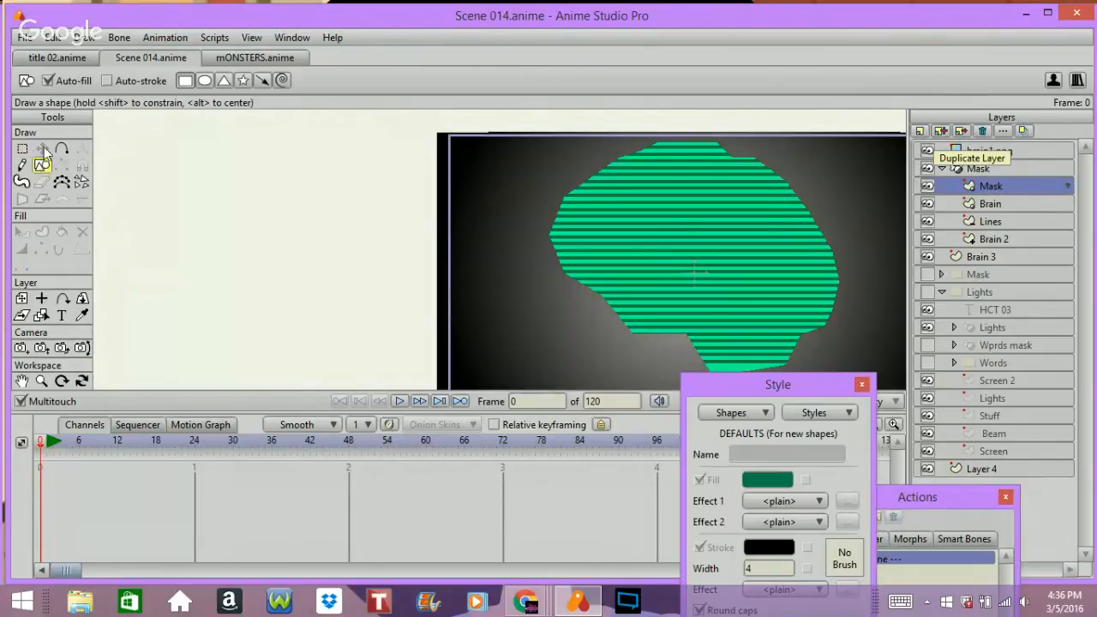
{"action": "mouse_move", "coordinate": [454, 114]}
{"action": "left_mouse_down"}
{"action": "mouse_move", "coordinate": [580, 183]}
{"action": "mouse_move", "coordinate": [800, 428]}
{"action": "mouse_move", "coordinate": [901, 449]}
{"action": "left_mouse_up"}
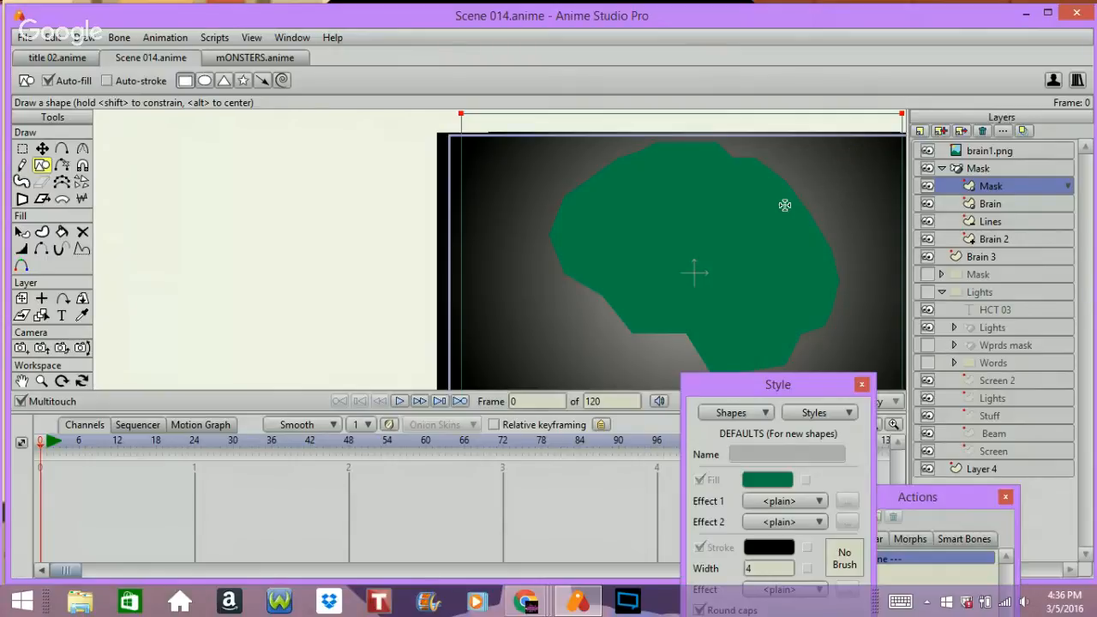
Set the new Mask layer's masking to "+ Add to mask, but keep invisible"
{"action": "double_click", "coordinate": [982, 186]}
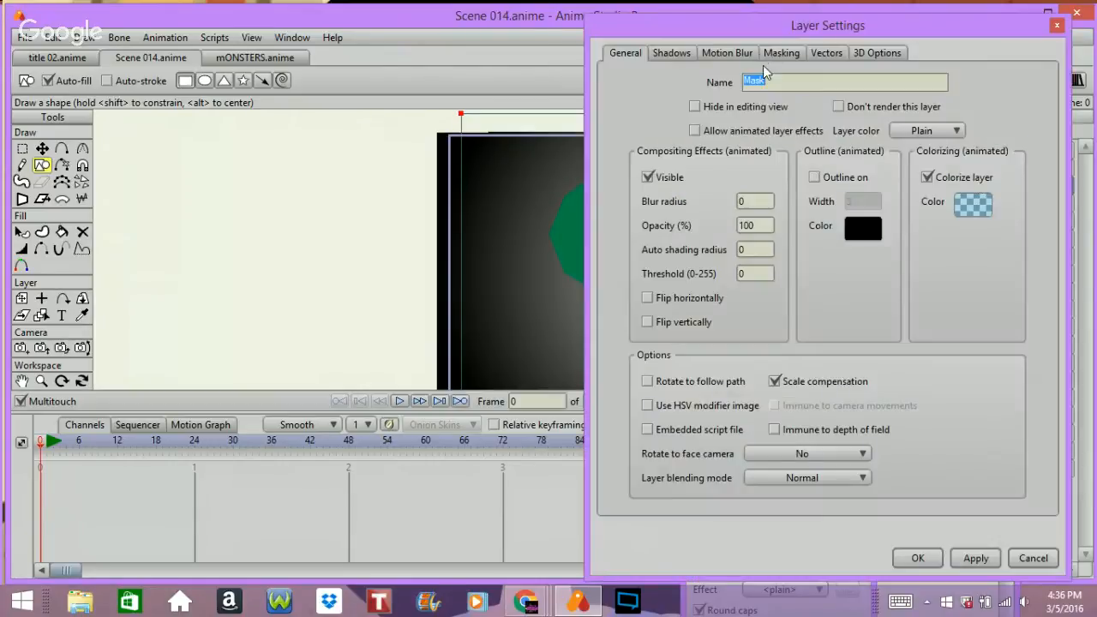
{"action": "left_click", "coordinate": [927, 178]}
{"action": "left_click", "coordinate": [780, 53]}
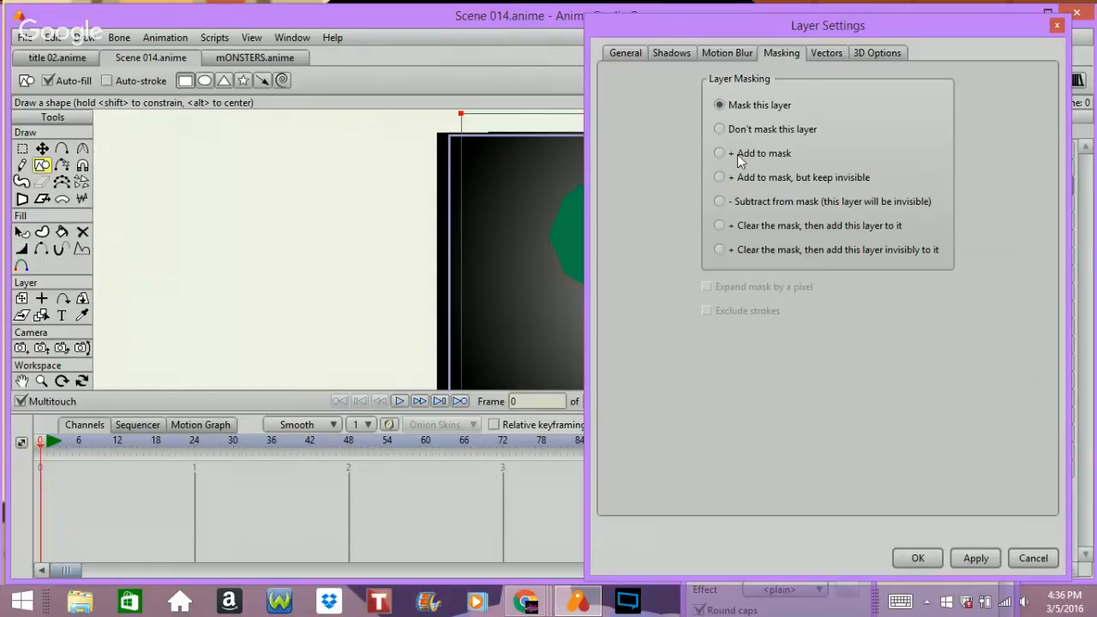
{"action": "left_click", "coordinate": [741, 179]}
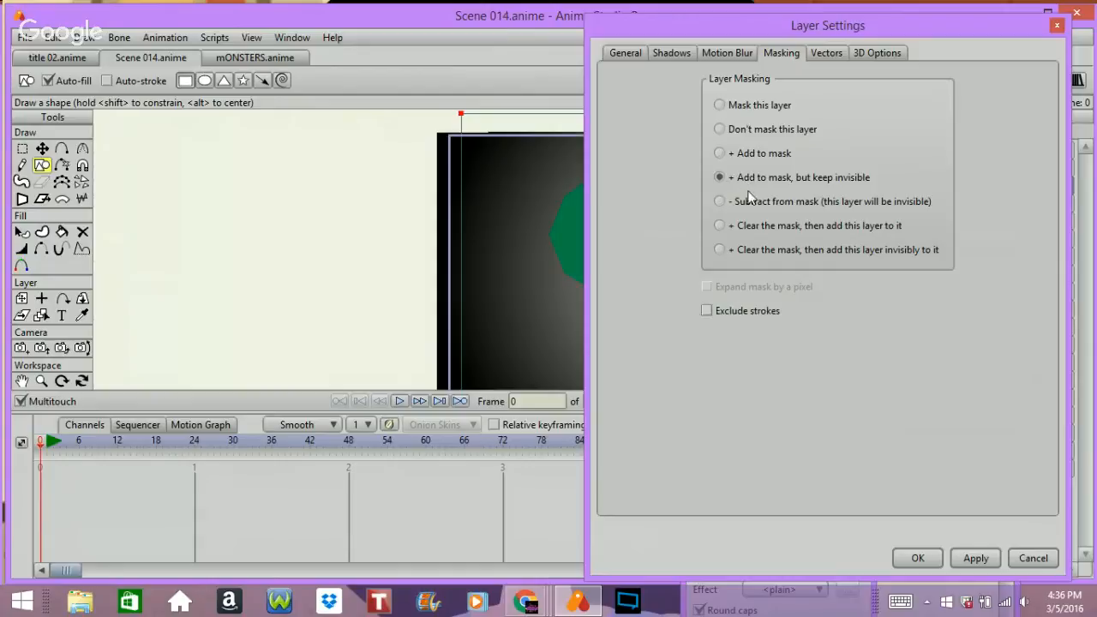
{"action": "left_click", "coordinate": [918, 558]}
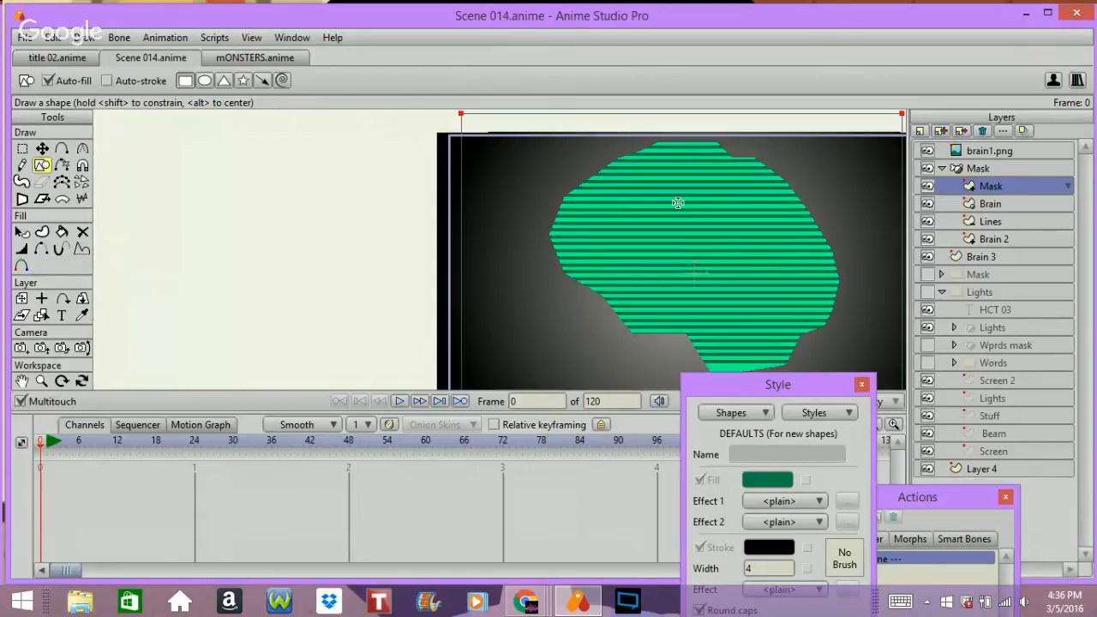
Try moving the mask rectangle's two upper points down over the brain, and undo the move
{"action": "left_click", "coordinate": [22, 148]}
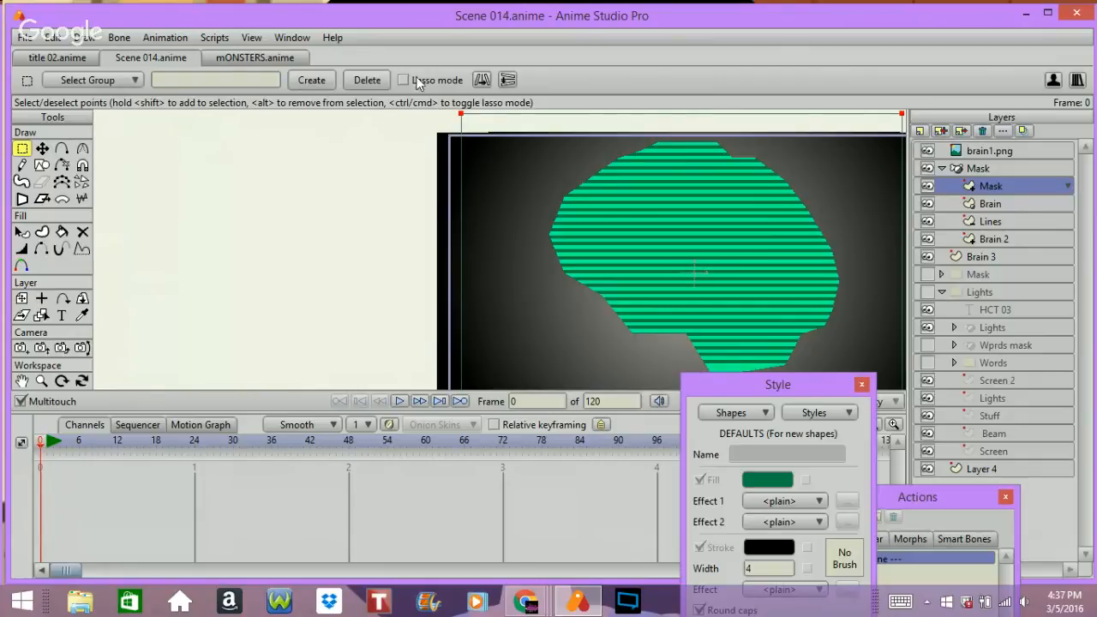
{"action": "scroll", "coordinate": [330, 161], "scroll_direction": "down", "scroll_amount": 3}
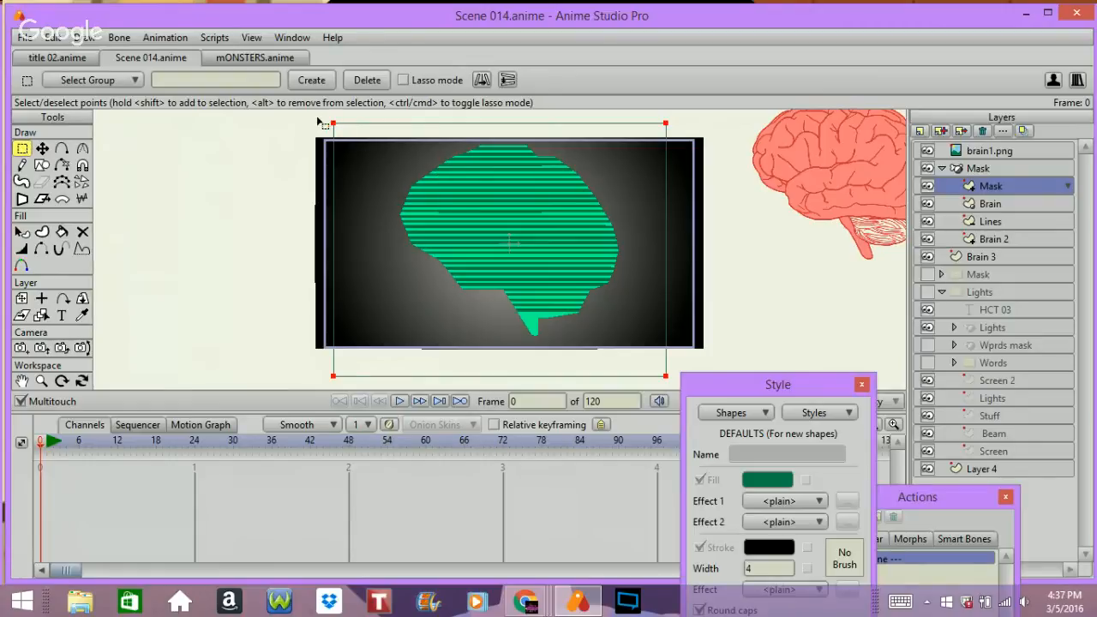
{"action": "left_click_drag", "start_coordinate": [323, 120], "coordinate": [707, 222]}
{"action": "left_click", "coordinate": [42, 148]}
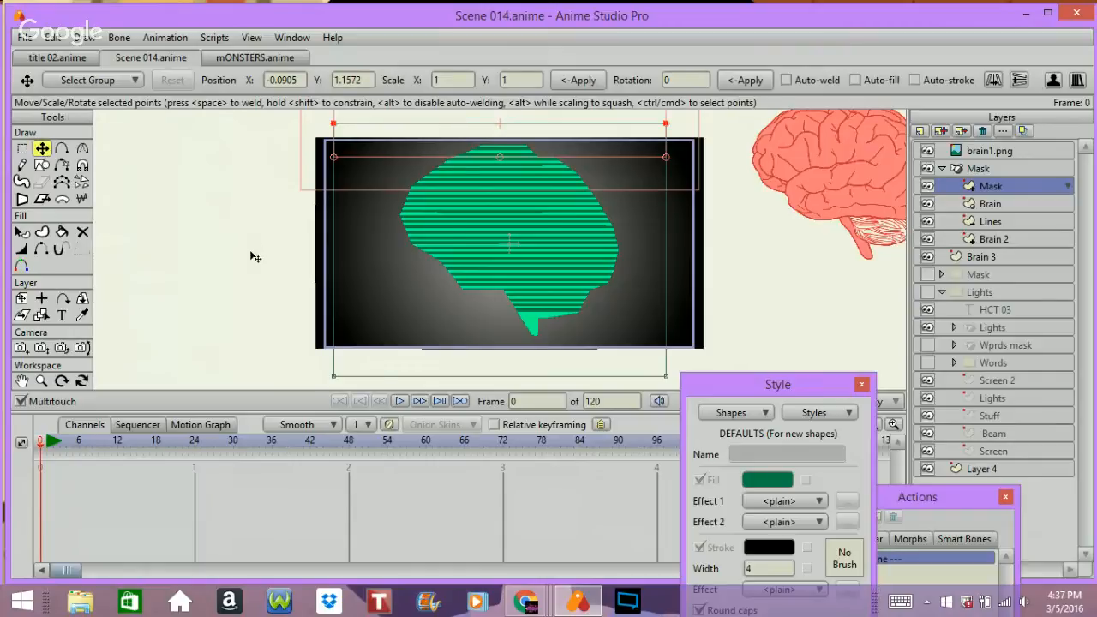
{"action": "mouse_move", "coordinate": [254, 253]}
{"action": "left_mouse_down"}
{"action": "mouse_move", "coordinate": [269, 439]}
{"action": "mouse_move", "coordinate": [294, 277]}
{"action": "mouse_move", "coordinate": [257, 272]}
{"action": "left_mouse_up"}
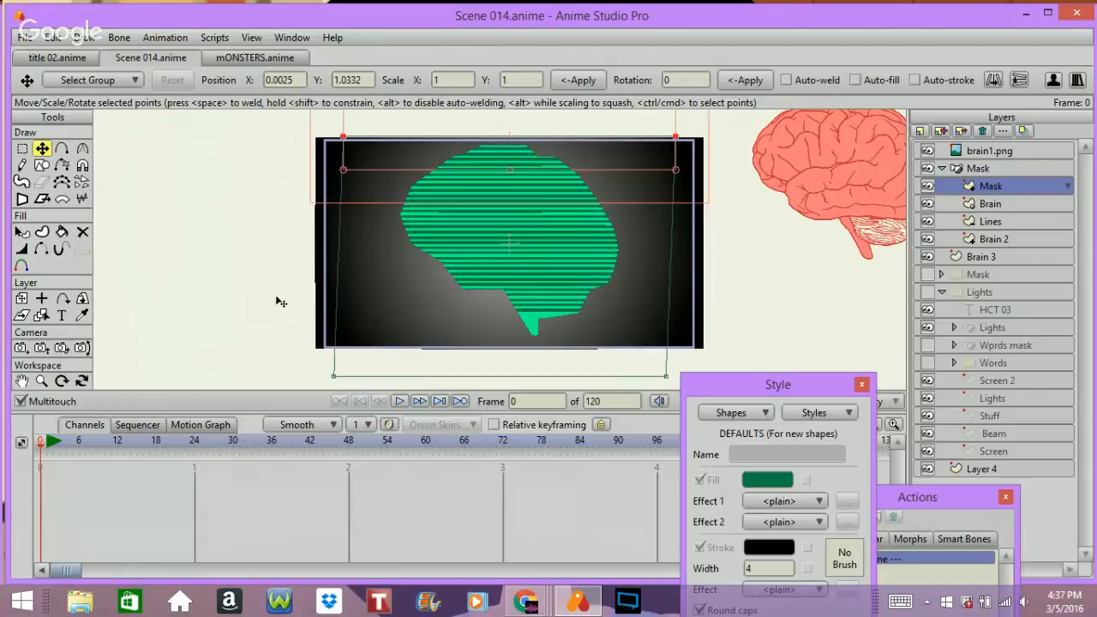
{"action": "key", "text": "ctrl+z"}
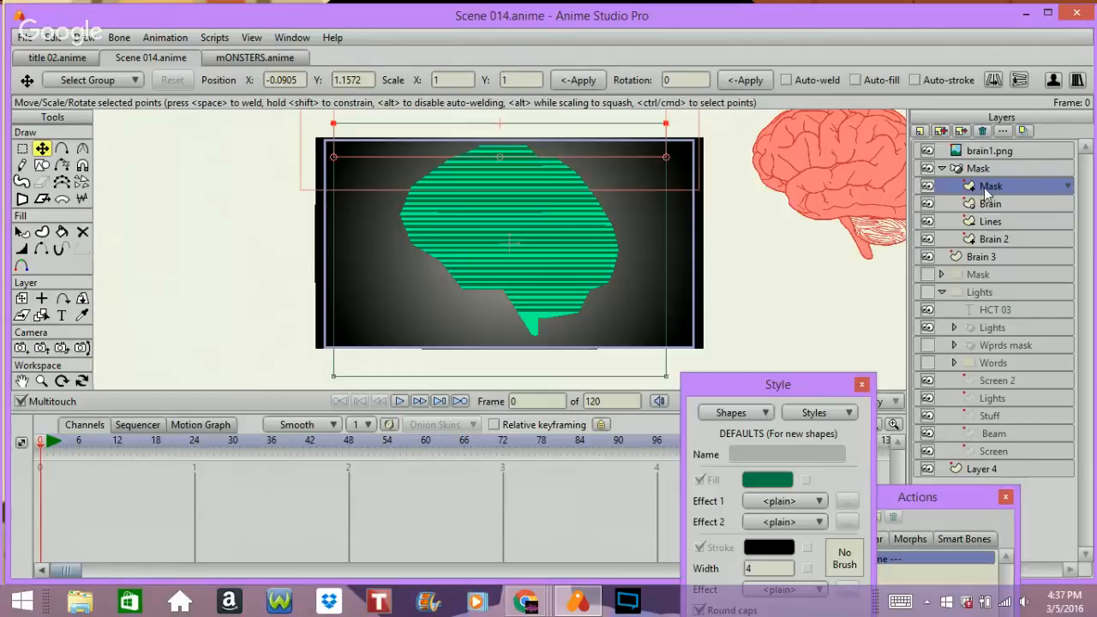
Try the Mask vector layer beneath Brain with its upper points shifted, and delete that layer
{"action": "mouse_move", "coordinate": [988, 196]}
{"action": "left_mouse_down"}
{"action": "mouse_move", "coordinate": [991, 233]}
{"action": "mouse_move", "coordinate": [994, 202]}
{"action": "left_mouse_up"}
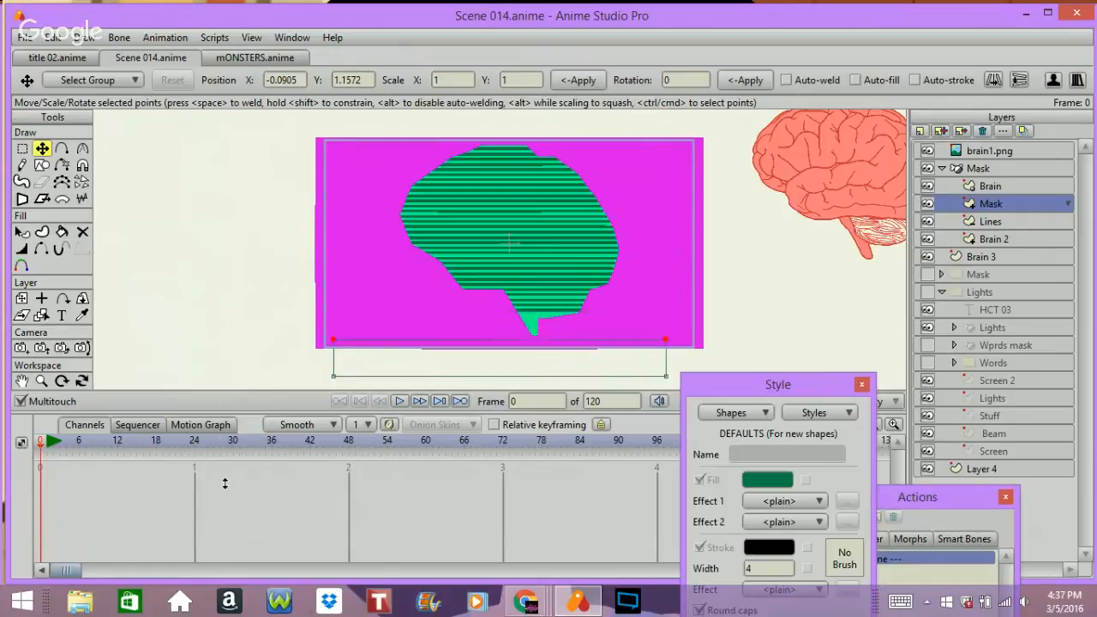
{"action": "left_click_drag", "start_coordinate": [225, 275], "coordinate": [224, 274]}
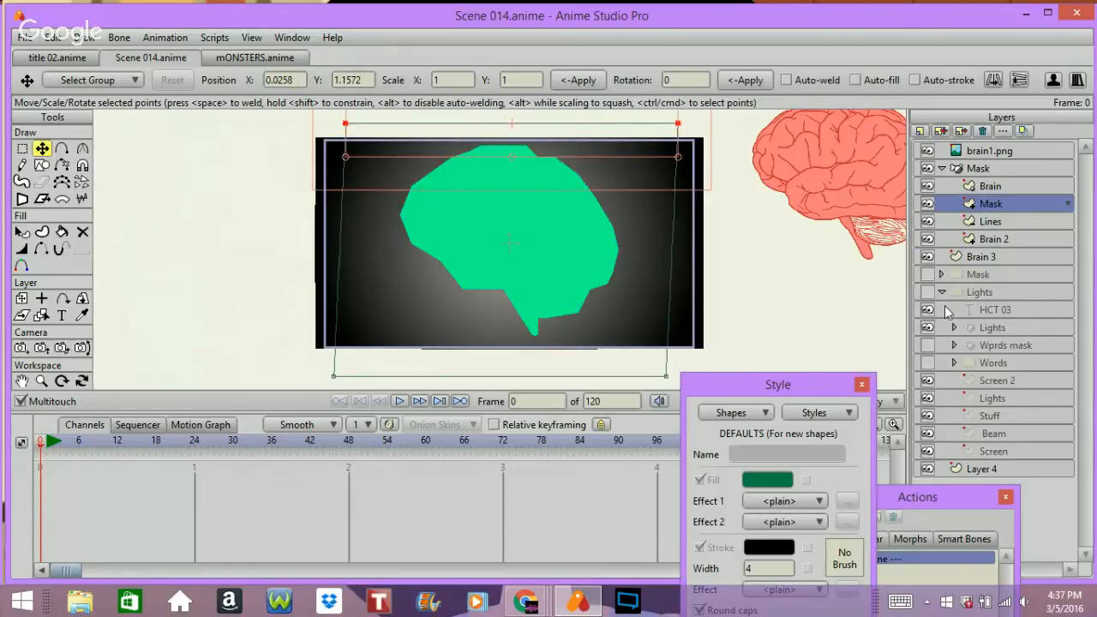
{"action": "left_click", "coordinate": [982, 131]}
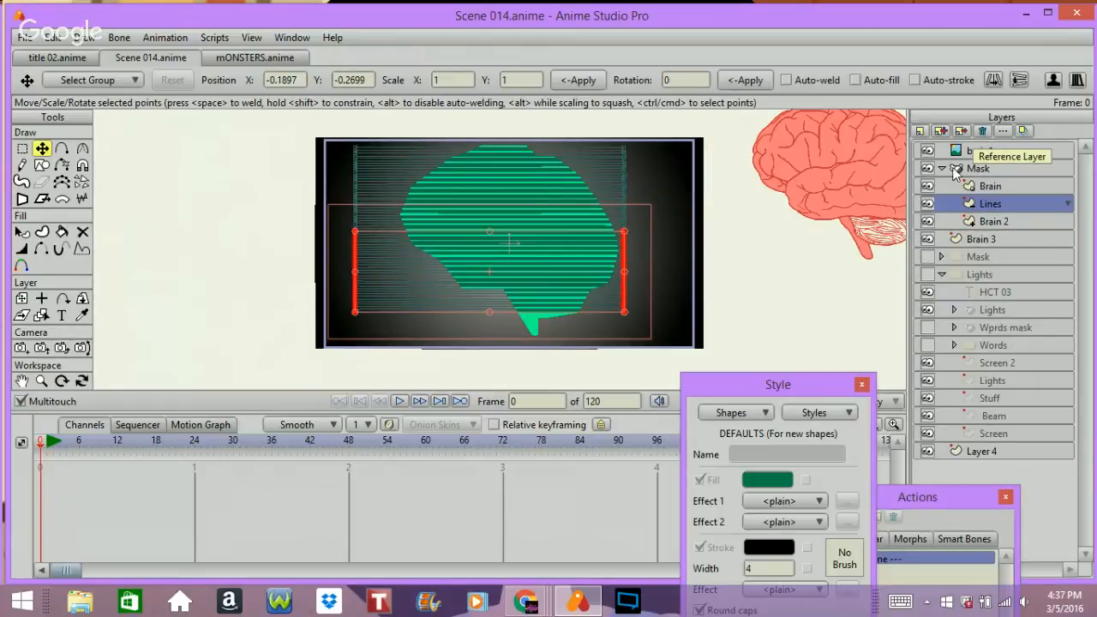
Set the Mask group's origin at the tip of the brain stem, at about X 0.24, Y -0.90
{"action": "left_click", "coordinate": [963, 169]}
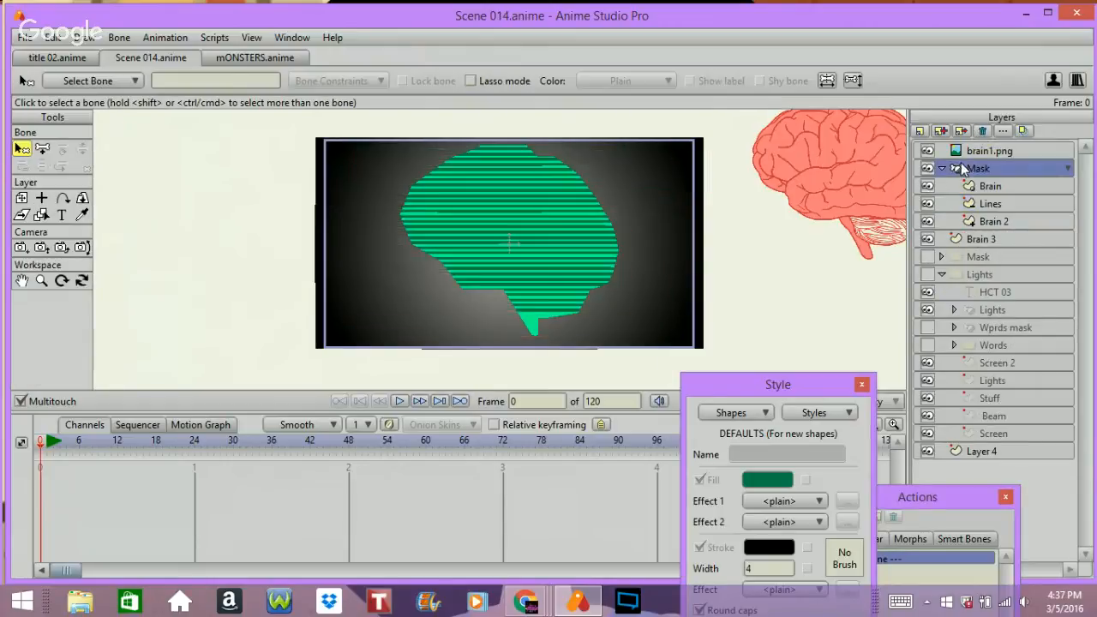
{"action": "left_click", "coordinate": [994, 220]}
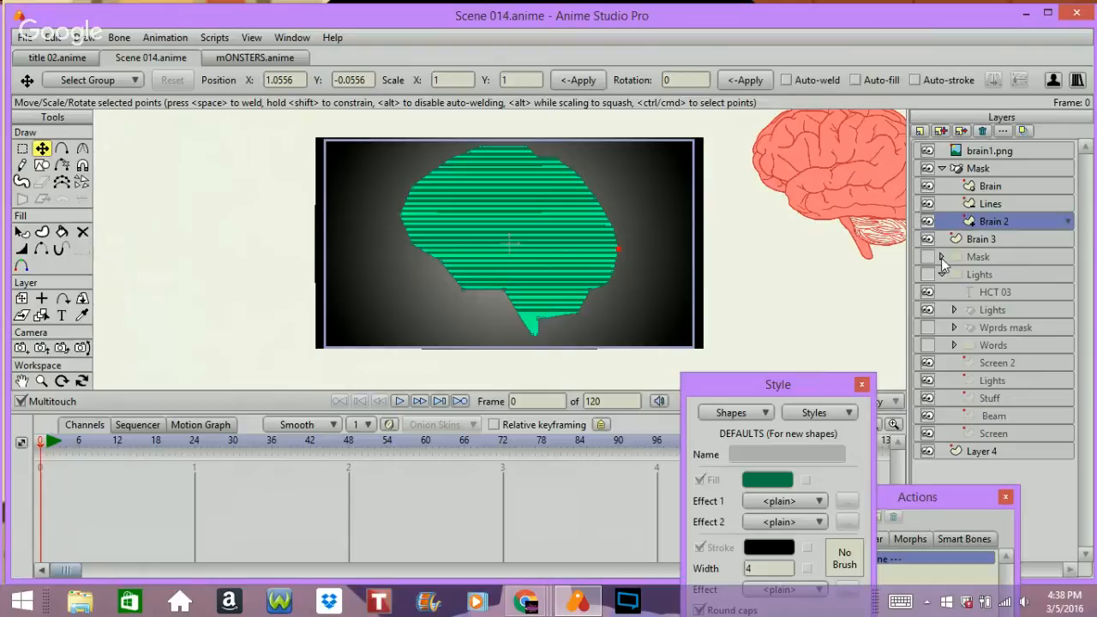
{"action": "left_click", "coordinate": [957, 170]}
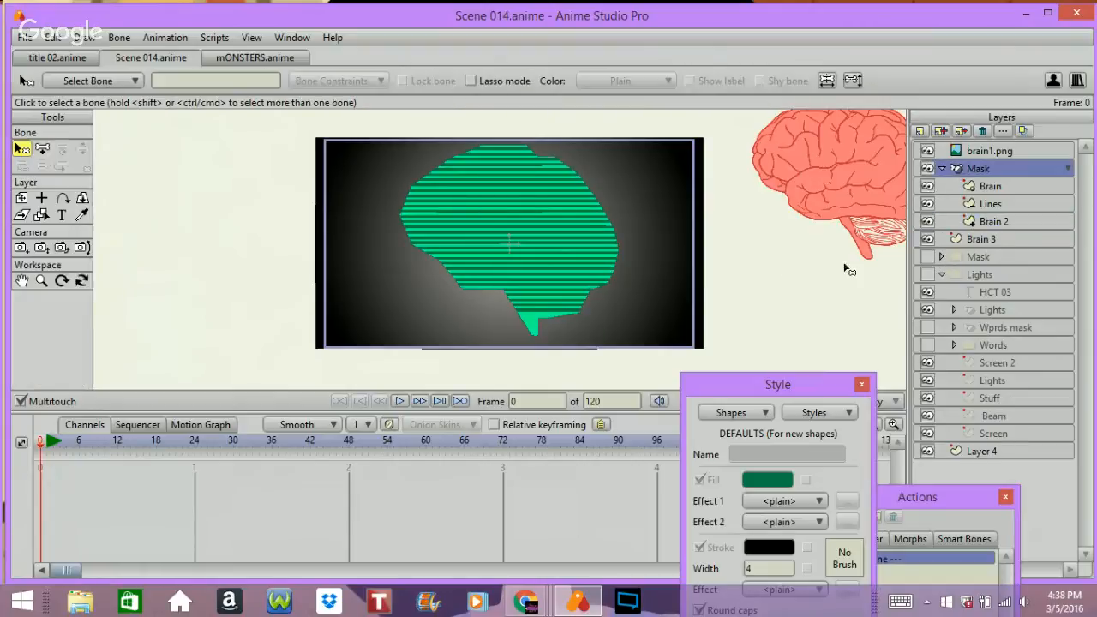
{"action": "left_click", "coordinate": [41, 197]}
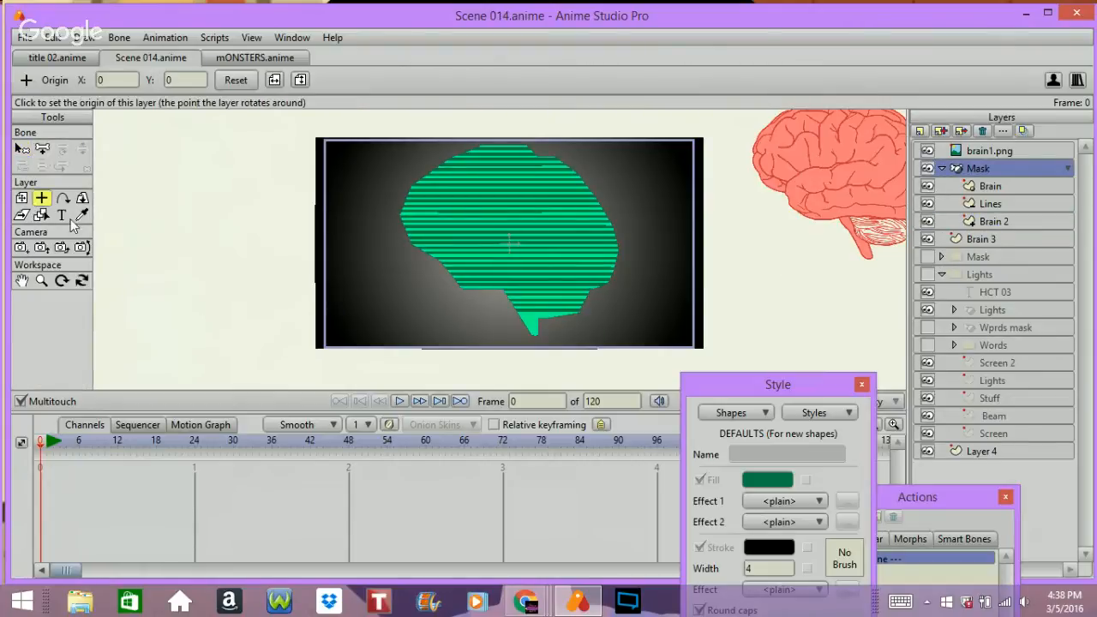
{"action": "left_click", "coordinate": [533, 337]}
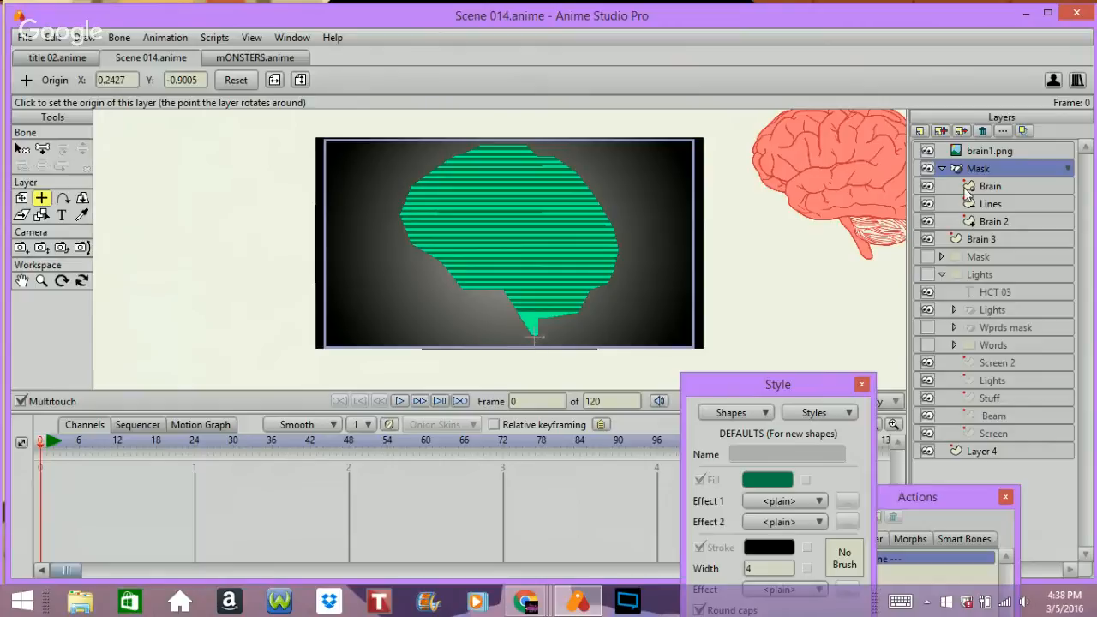
Show the hidden lower Mask group and the Lights group, and collapse the Lights group
{"action": "left_click", "coordinate": [928, 256]}
{"action": "left_click", "coordinate": [928, 275]}
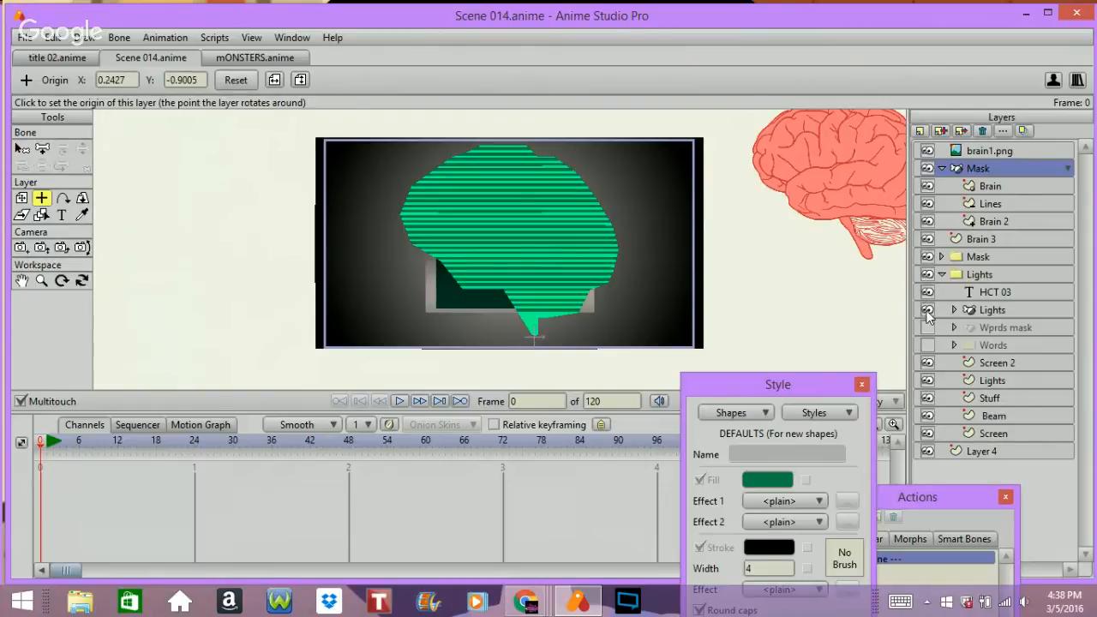
{"action": "left_click", "coordinate": [941, 274]}
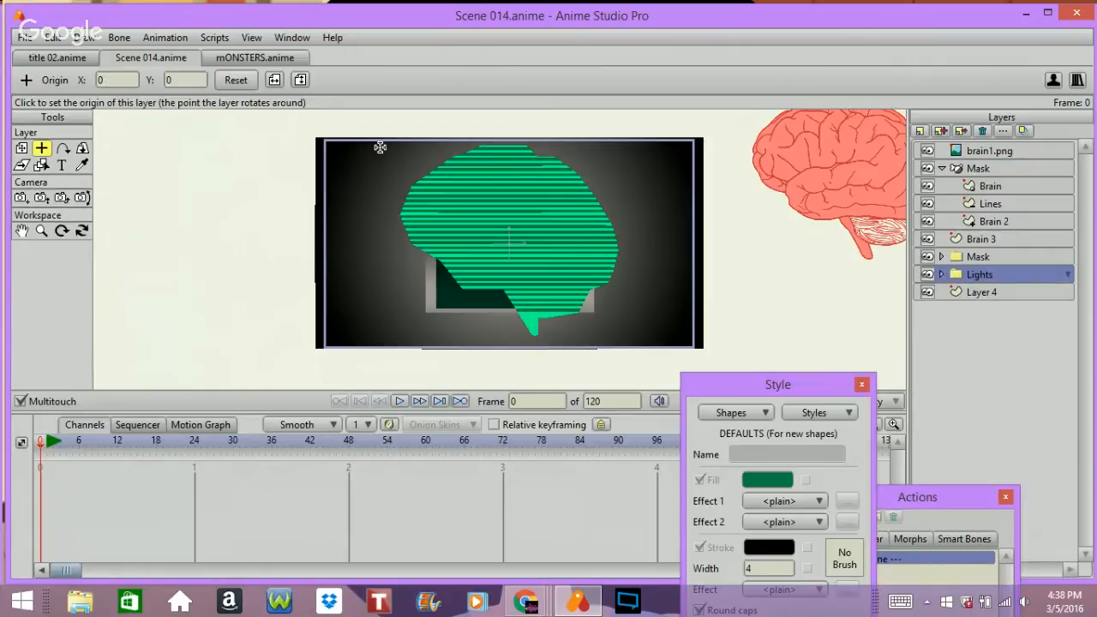
Try scaling the brain's Mask group down to about 0.63, and undo the scaling
{"action": "left_click", "coordinate": [974, 168]}
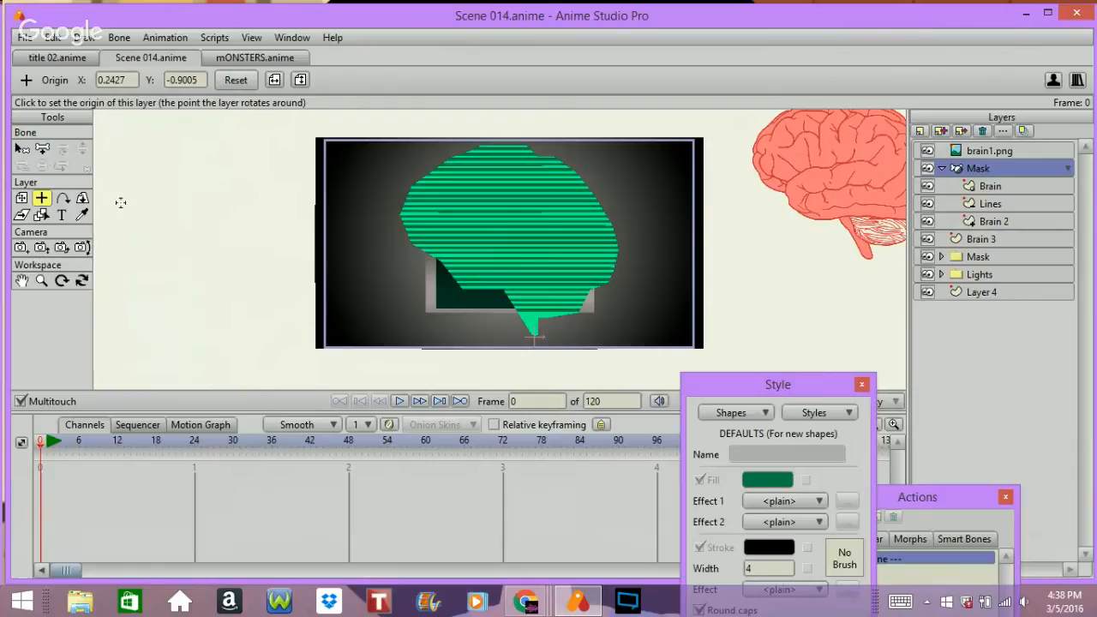
{"action": "left_click", "coordinate": [21, 197]}
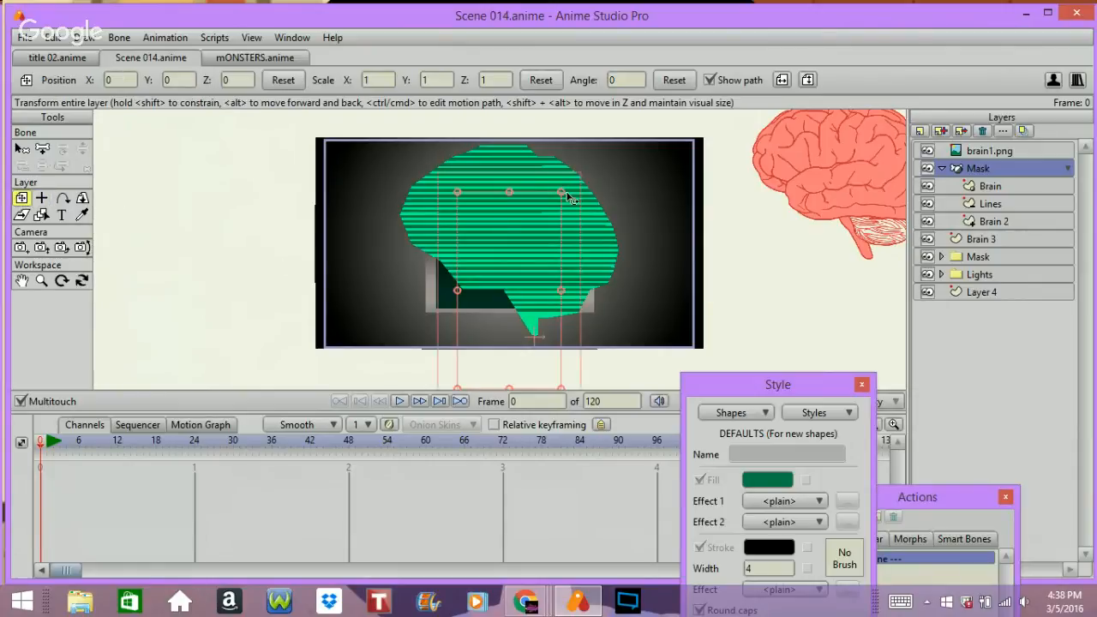
{"action": "left_click_drag", "start_coordinate": [561, 194], "coordinate": [544, 208]}
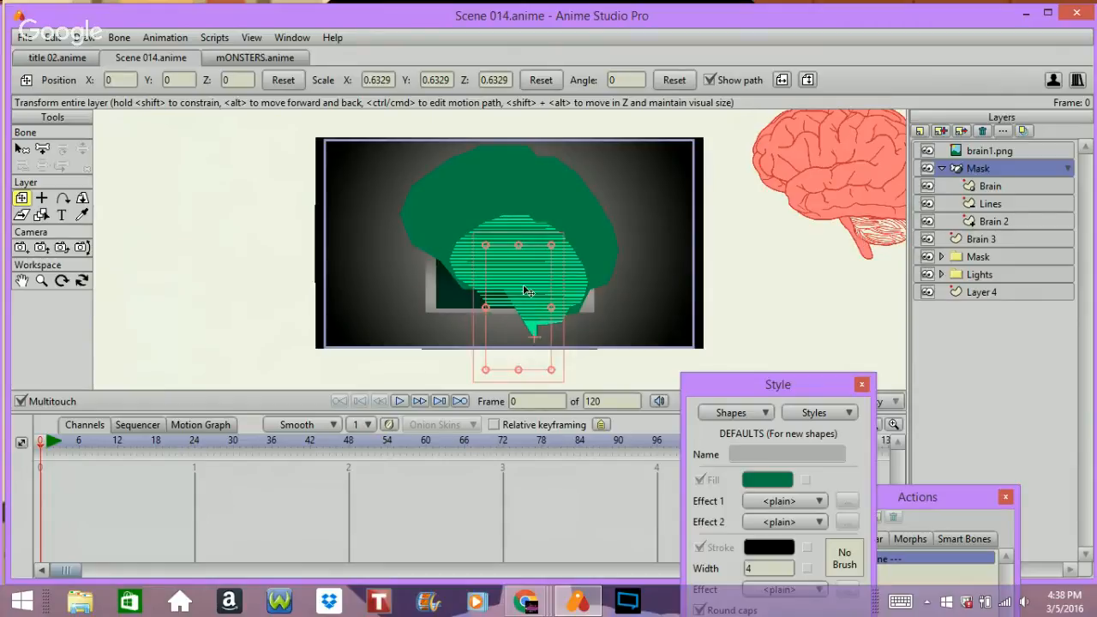
{"action": "key", "text": "ctrl+z"}
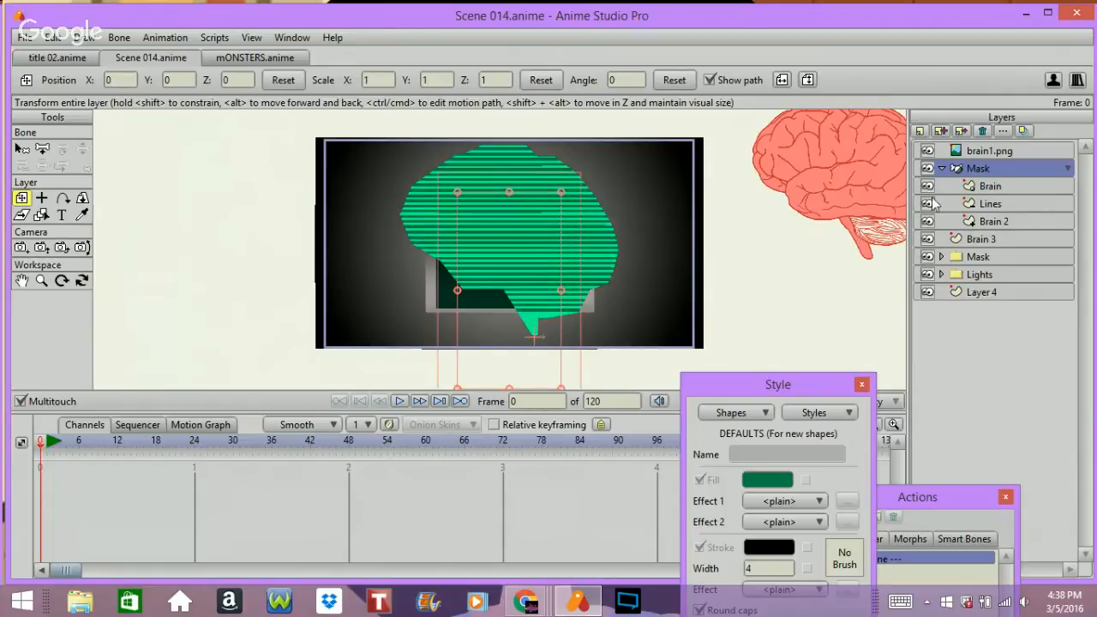
Move the Brain 3 layer into the brain's Mask group, directly beneath Brain 2
{"action": "left_click", "coordinate": [943, 168]}
{"action": "left_click", "coordinate": [942, 168]}
{"action": "left_click", "coordinate": [991, 223]}
{"action": "mouse_move", "coordinate": [988, 243]}
{"action": "left_mouse_down"}
{"action": "mouse_move", "coordinate": [977, 170]}
{"action": "mouse_move", "coordinate": [985, 225]}
{"action": "left_mouse_up"}
Scale the brain's Mask group to about 0.14 and place it beside the circular graphic, at about X -0.24, Y 0.45
{"action": "left_click", "coordinate": [961, 170]}
{"action": "left_click_drag", "start_coordinate": [558, 195], "coordinate": [565, 290]}
{"action": "scroll", "coordinate": [566, 289], "scroll_direction": "up", "scroll_amount": 5}
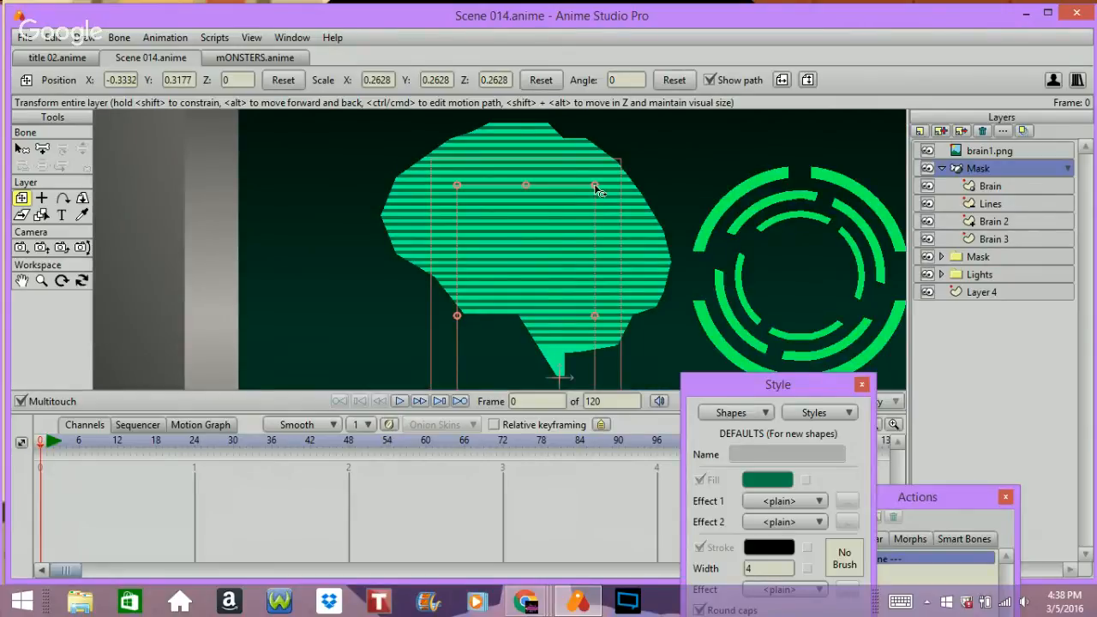
{"action": "left_click_drag", "start_coordinate": [598, 190], "coordinate": [569, 204]}
{"action": "left_click_drag", "start_coordinate": [375, 314], "coordinate": [396, 229]}
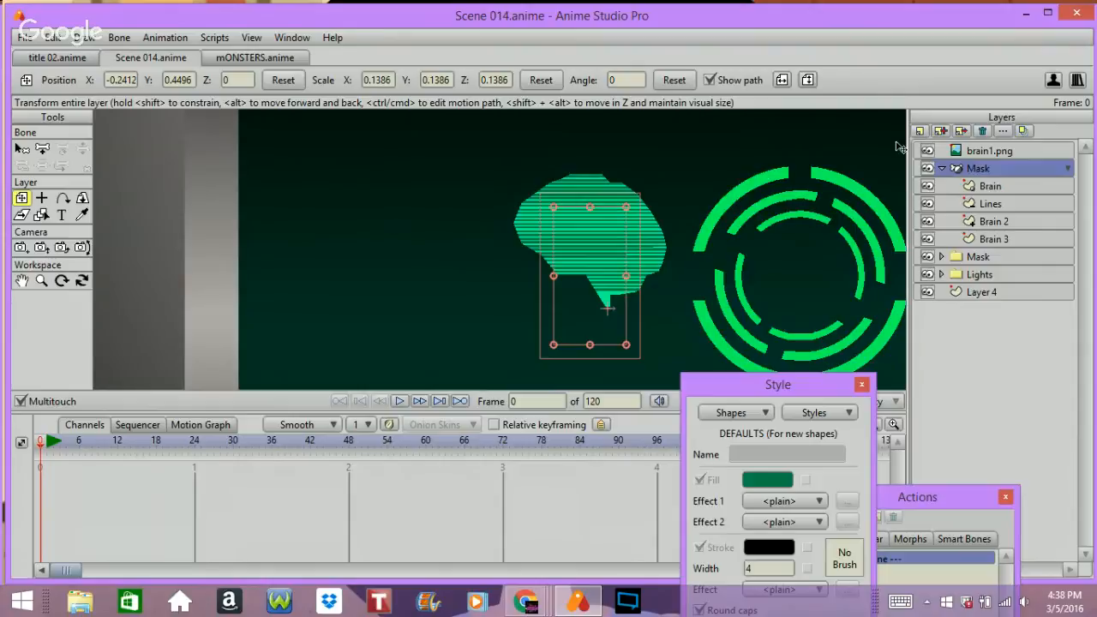
Collapse the brain's Mask group, render frame 0 to check the brain on the monitor screen, and close the render
{"action": "left_click", "coordinate": [942, 168]}
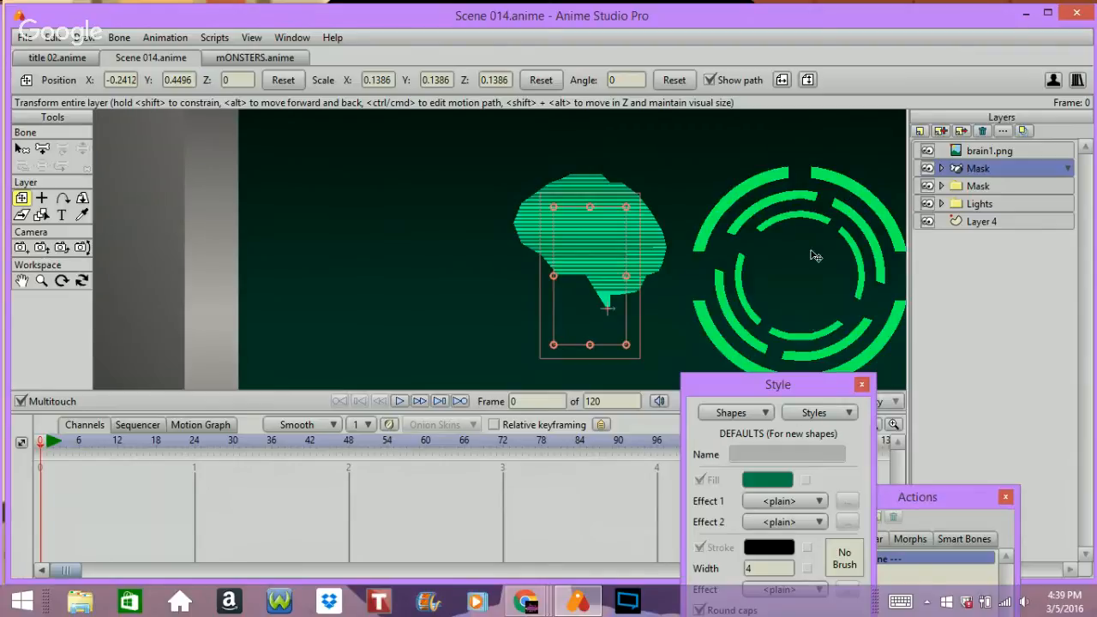
{"action": "key", "text": "ctrl+r"}
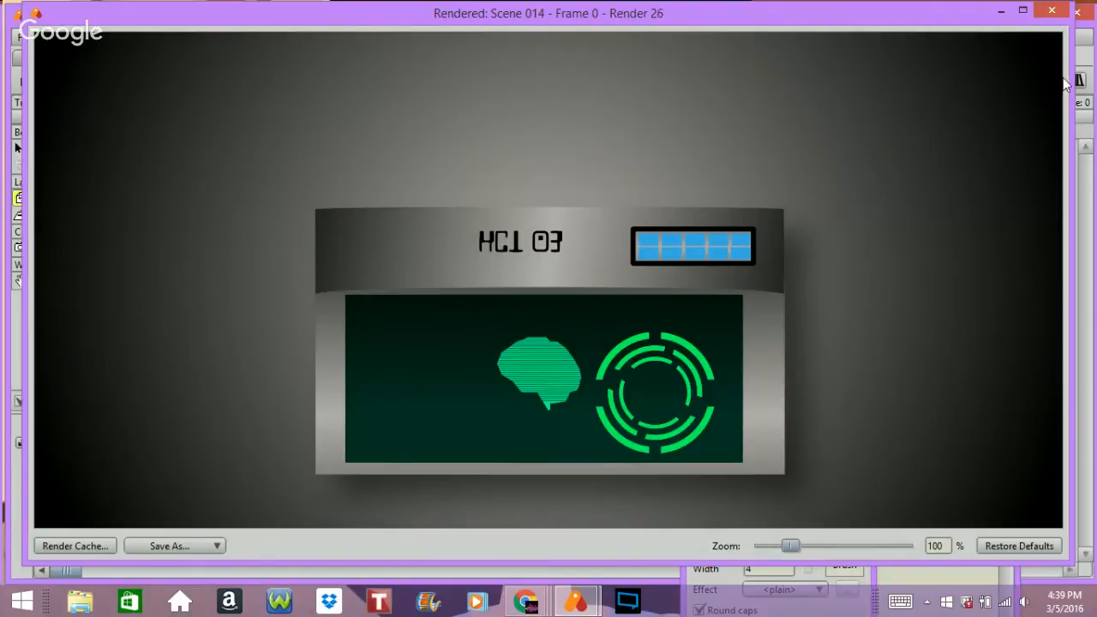
{"action": "left_click", "coordinate": [1054, 11]}
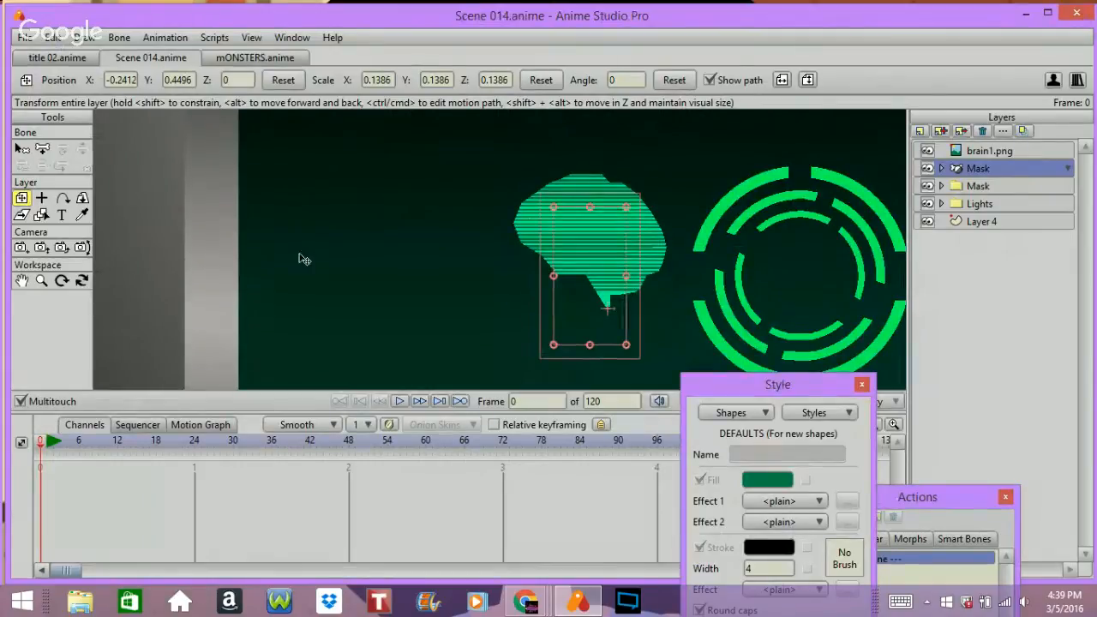
Duplicate the brain's Mask group and delete the duplicate
{"action": "left_click", "coordinate": [940, 130]}
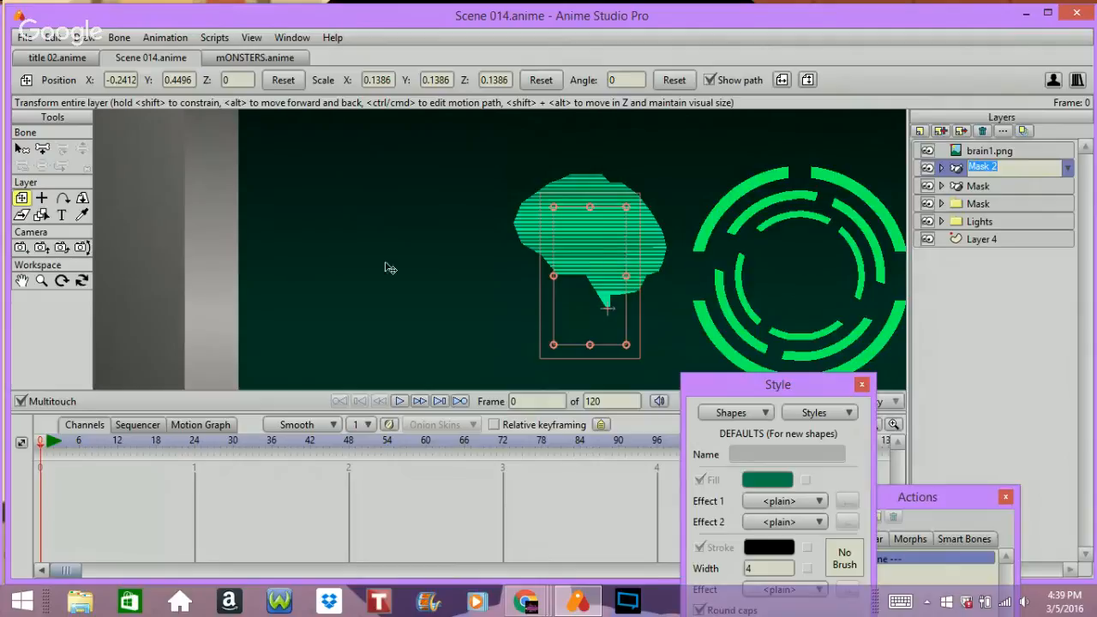
{"action": "left_click", "coordinate": [983, 131]}
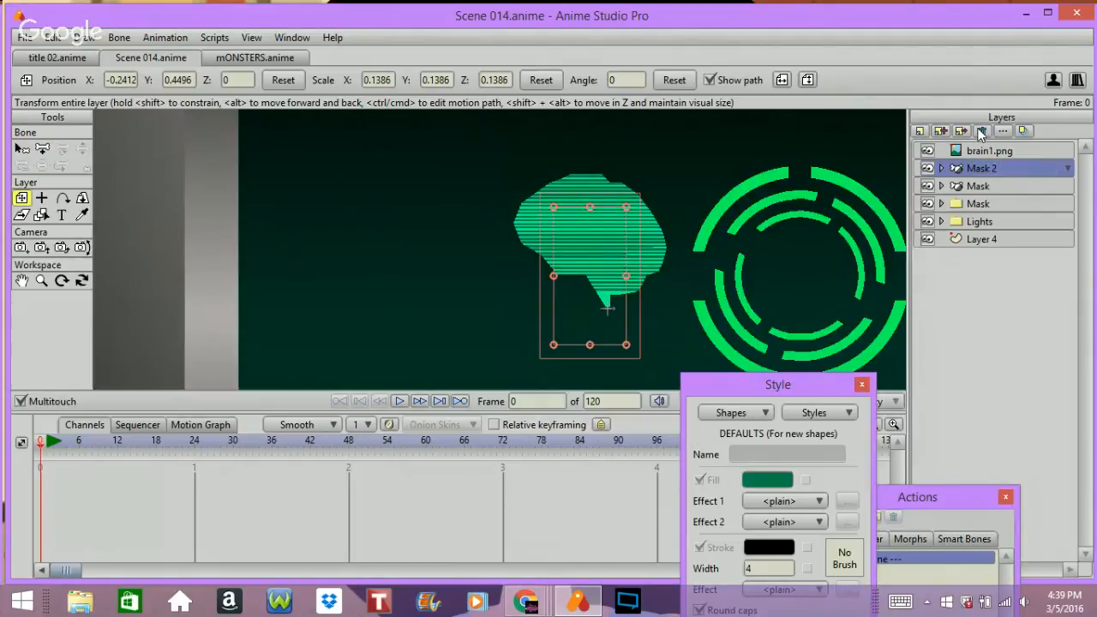
{"action": "left_click", "coordinate": [983, 131]}
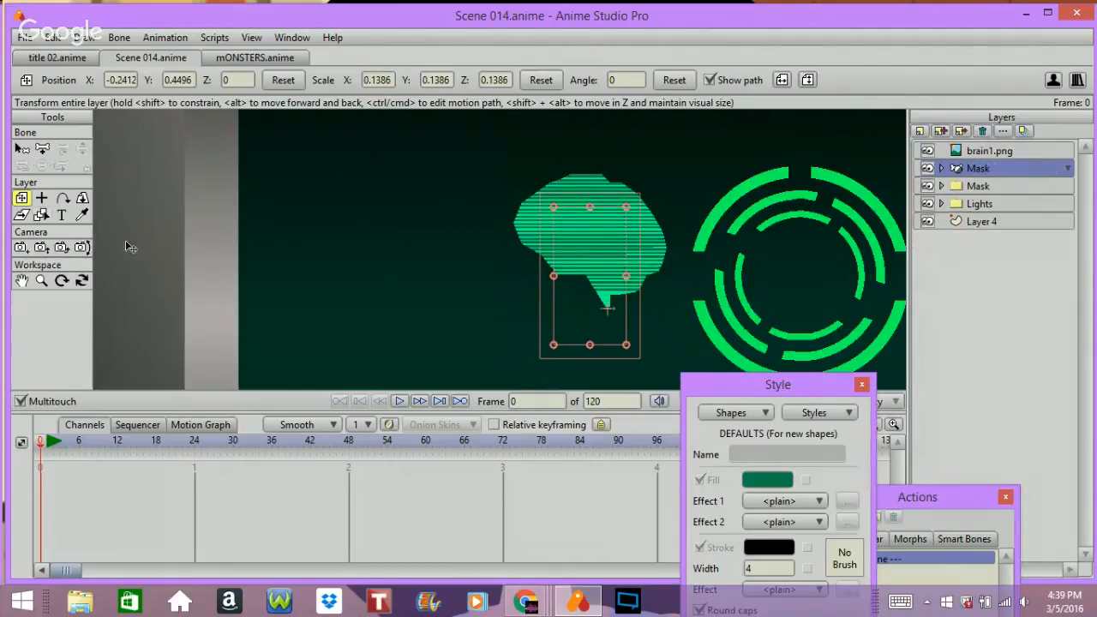
Add an upright bone beside the brain graphic in its Mask group, on the side away from the circular graphic
{"action": "left_click", "coordinate": [42, 149]}
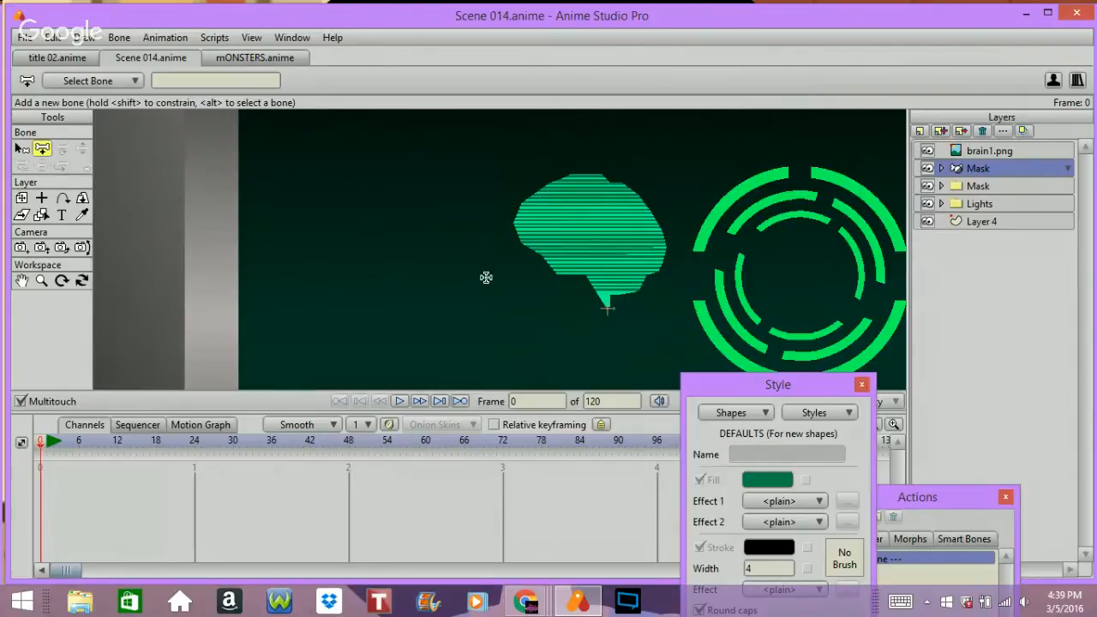
{"action": "key", "text": "bracketright"}
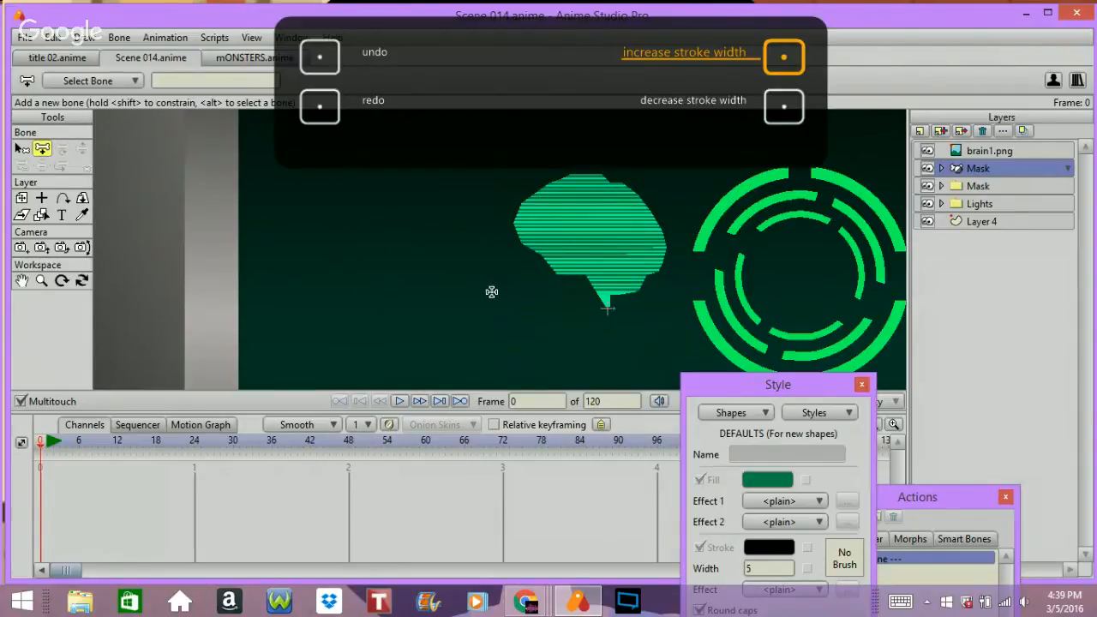
{"action": "left_click_drag", "start_coordinate": [491, 292], "coordinate": [494, 203]}
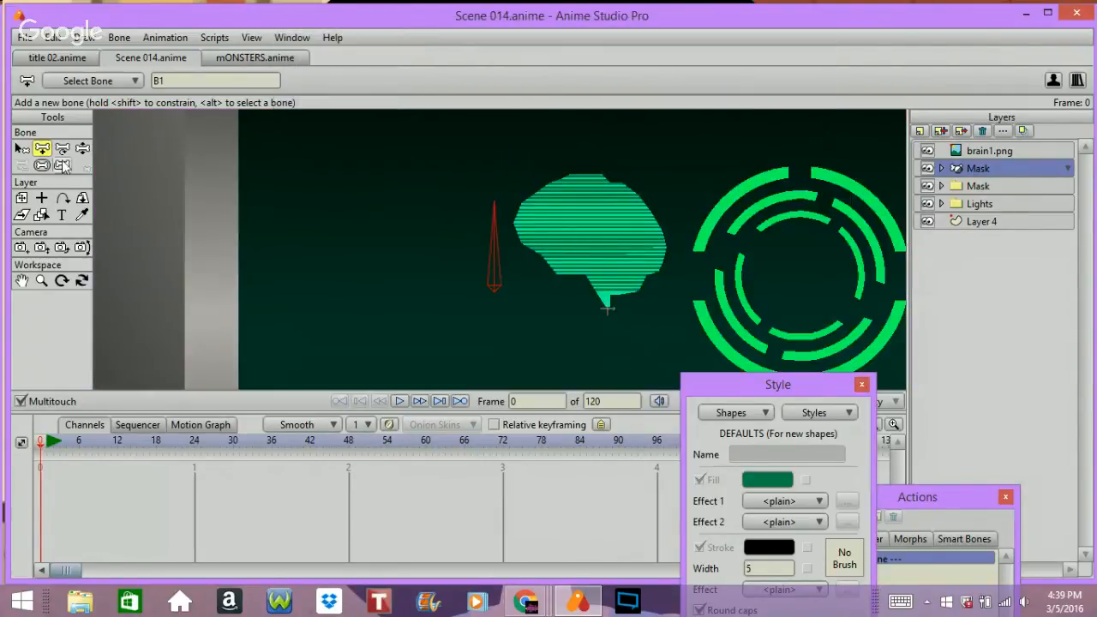
Create a smart bone action named B1, matching the new bone's name
{"action": "left_click", "coordinate": [217, 80]}
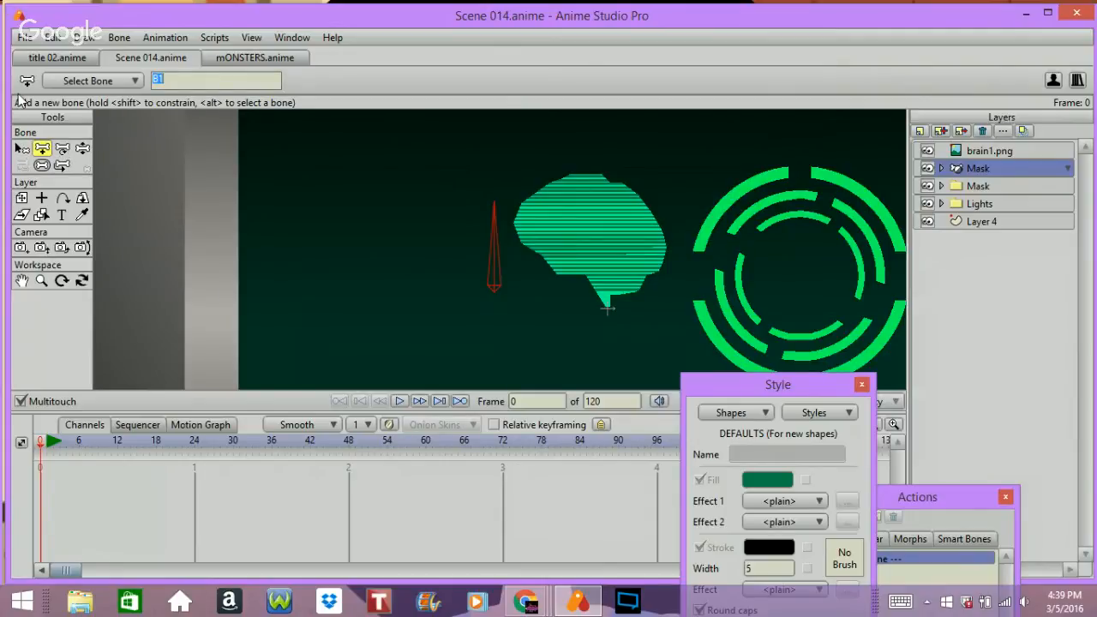
{"action": "left_click_drag", "start_coordinate": [934, 508], "coordinate": [857, 334]}
{"action": "left_click", "coordinate": [752, 345]}
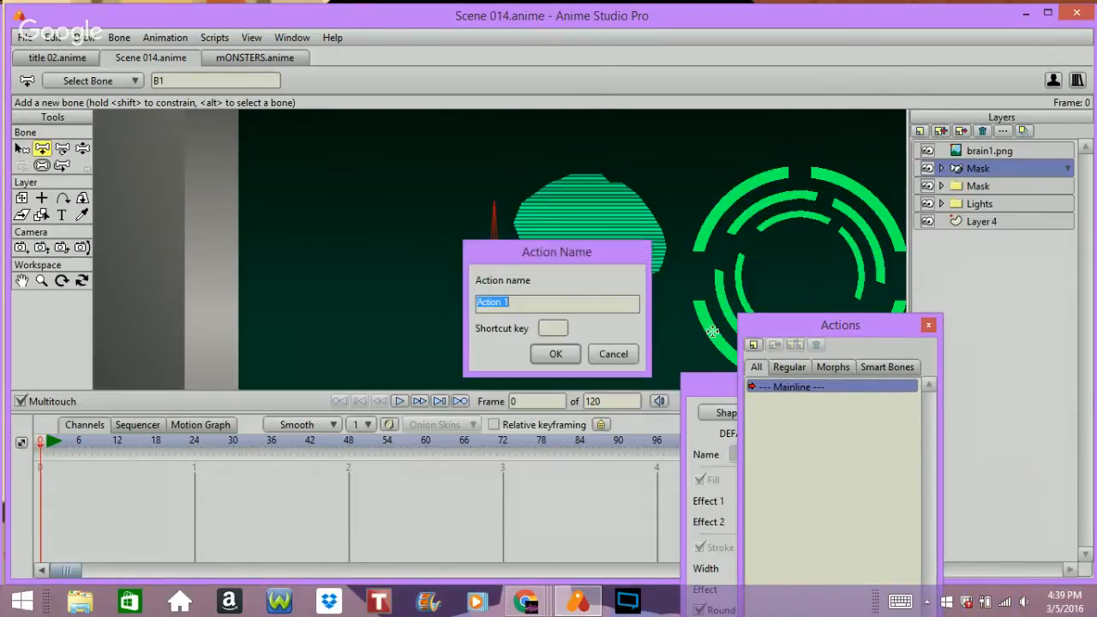
{"action": "type", "text": "B1"}
{"action": "key", "text": "Return"}
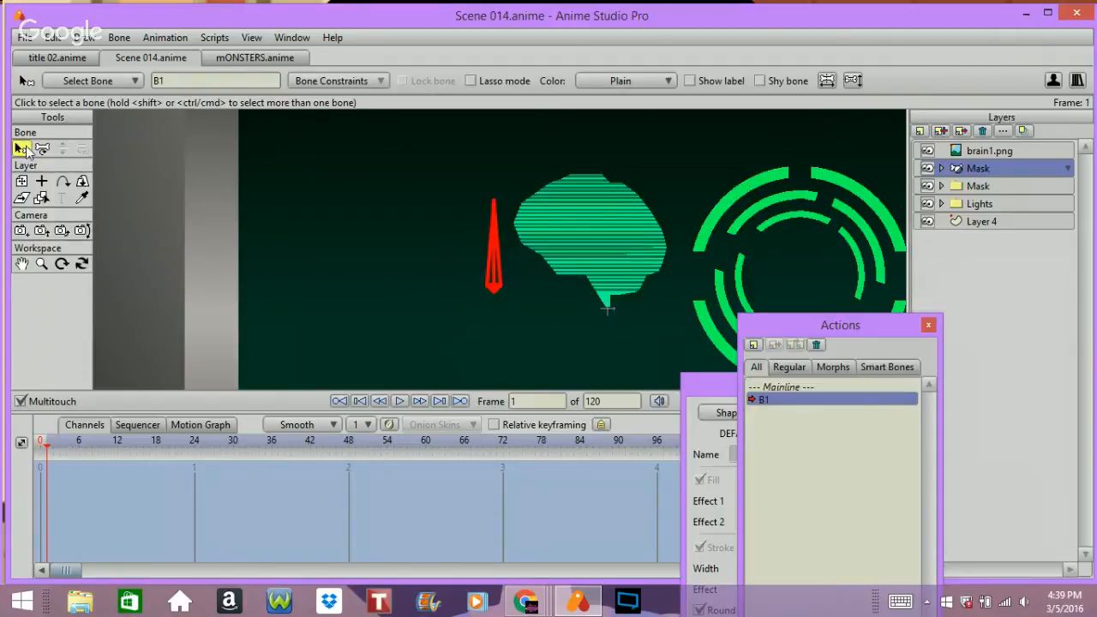
Enable angle constraints on bone B1 with a minimum of -90 and a maximum of 0 degrees
{"action": "left_click", "coordinate": [42, 148]}
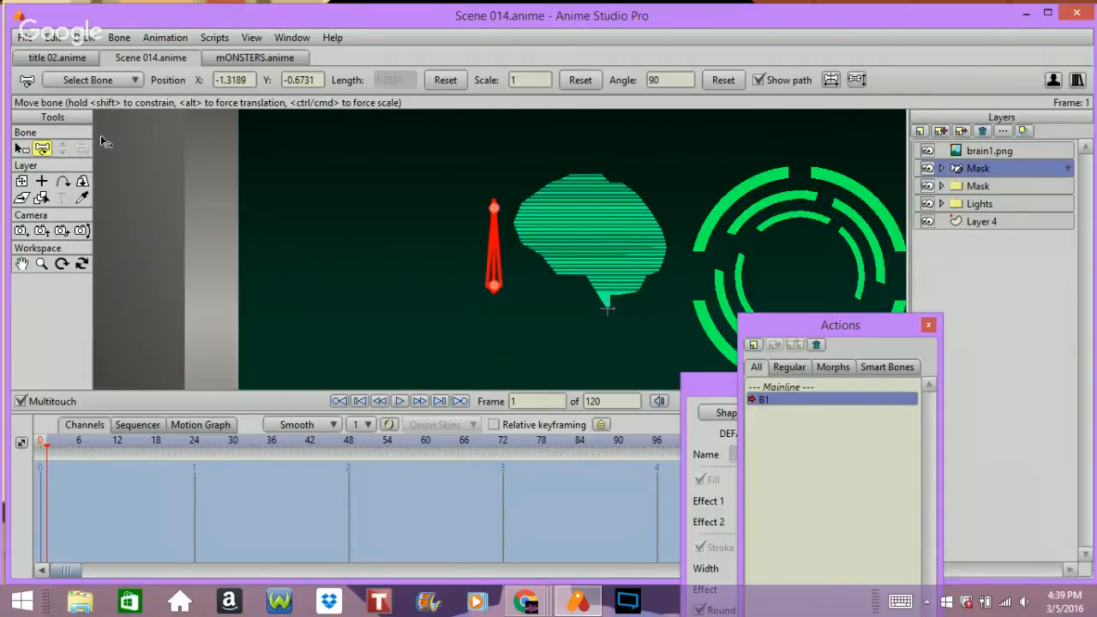
{"action": "left_click", "coordinate": [21, 148]}
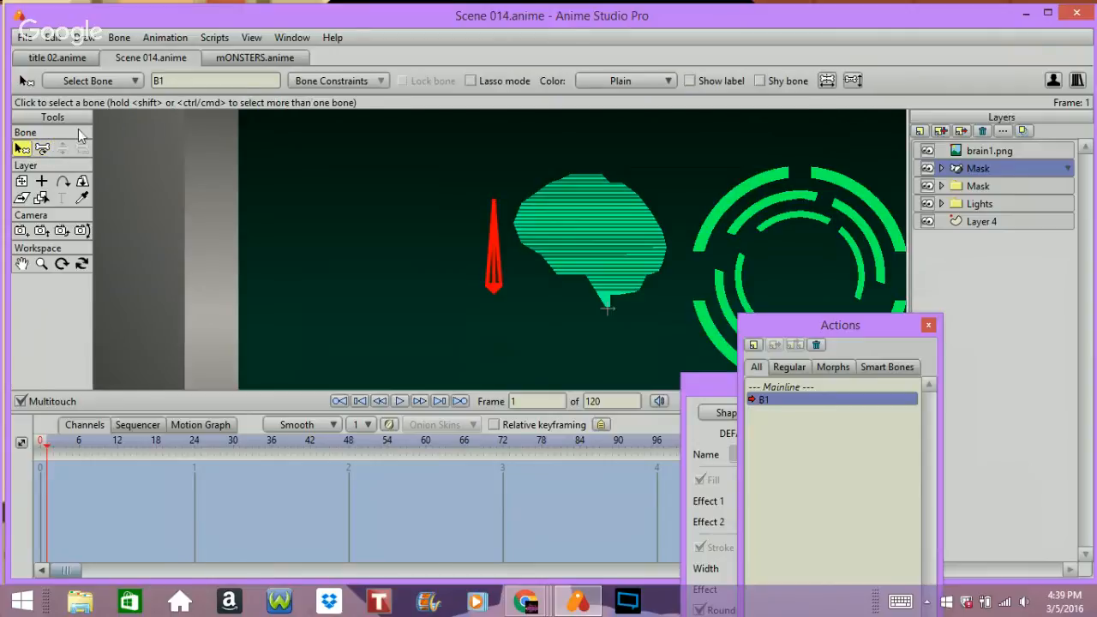
{"action": "left_click", "coordinate": [326, 81]}
{"action": "left_click", "coordinate": [313, 106]}
{"action": "left_click_drag", "start_coordinate": [409, 122], "coordinate": [384, 122]}
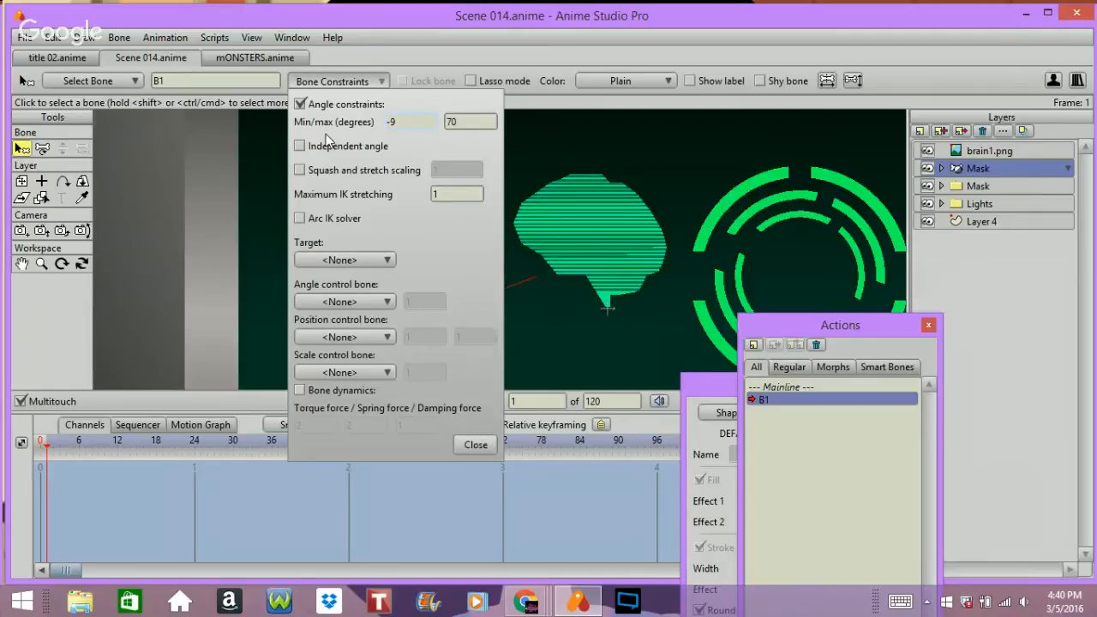
{"action": "key", "text": "Tab"}
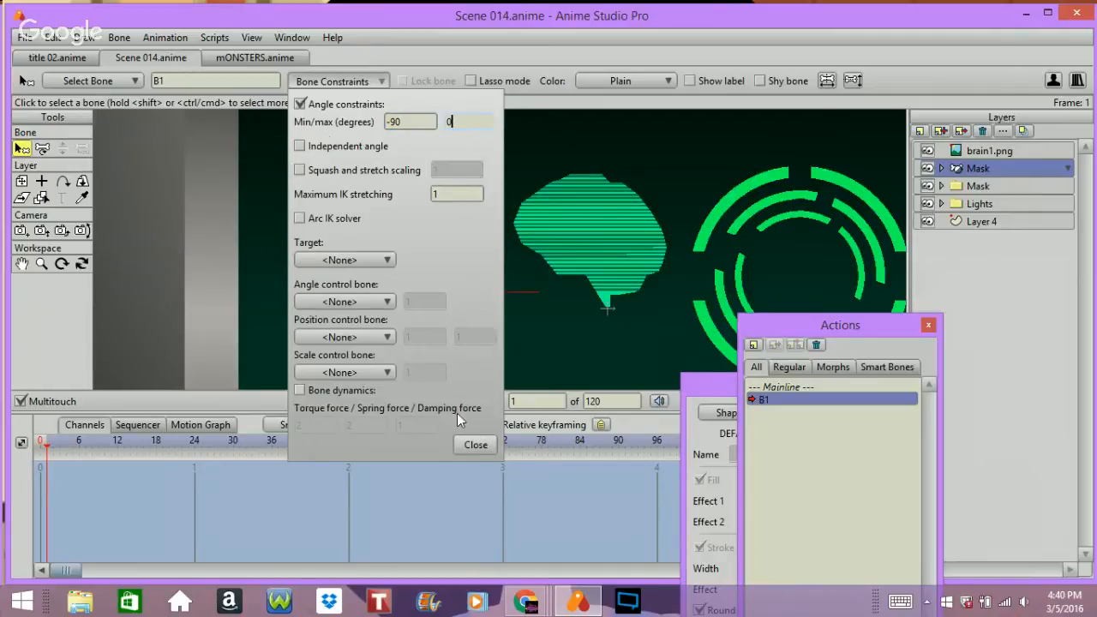
{"action": "type", "text": "0"}
{"action": "left_click", "coordinate": [475, 444]}
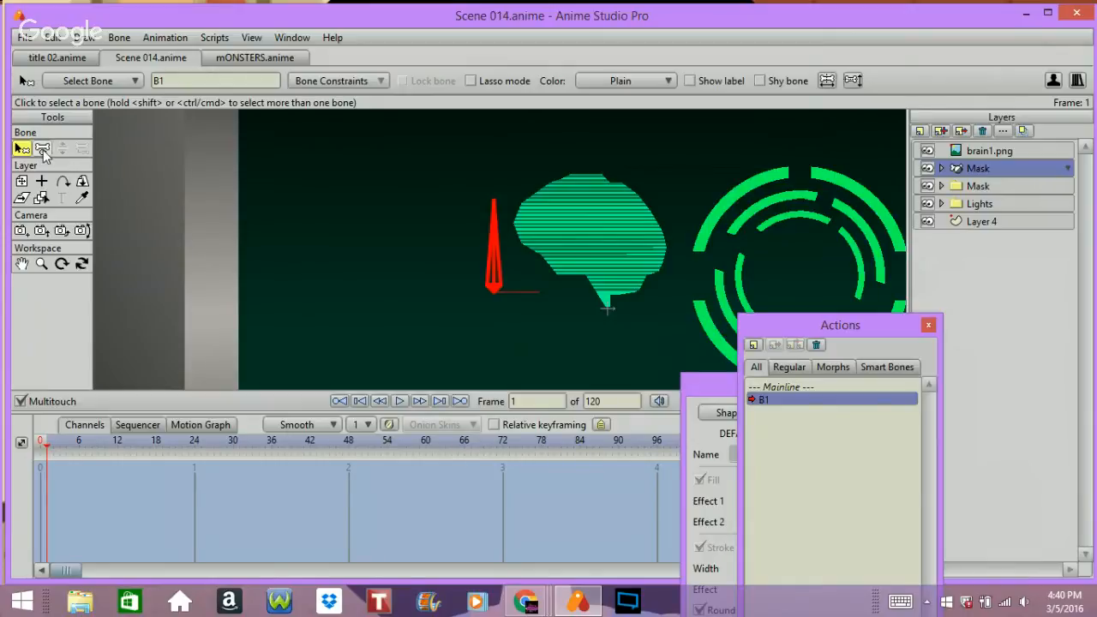
Rotate bone B1 clockwise to its 0-degree angle at frame 1 of the B1 action
{"action": "left_click", "coordinate": [43, 150]}
{"action": "left_click", "coordinate": [494, 268]}
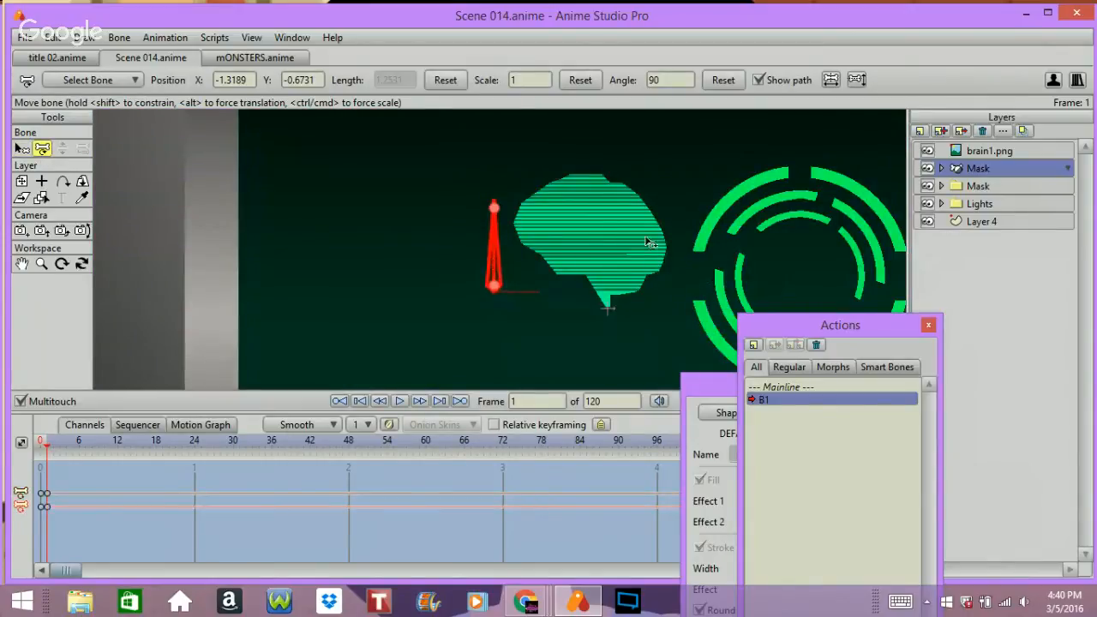
{"action": "left_click_drag", "start_coordinate": [501, 262], "coordinate": [605, 307]}
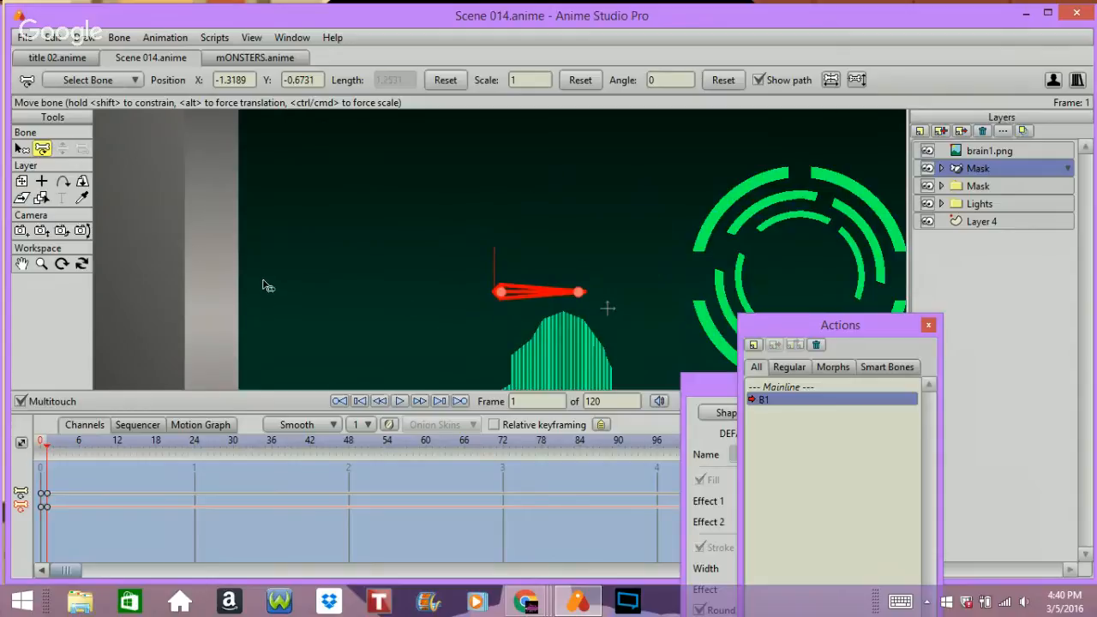
Set bone B1's strength to 0 at frame 0, and return to frame 1 of the action
{"action": "key", "text": "ctrl+Left"}
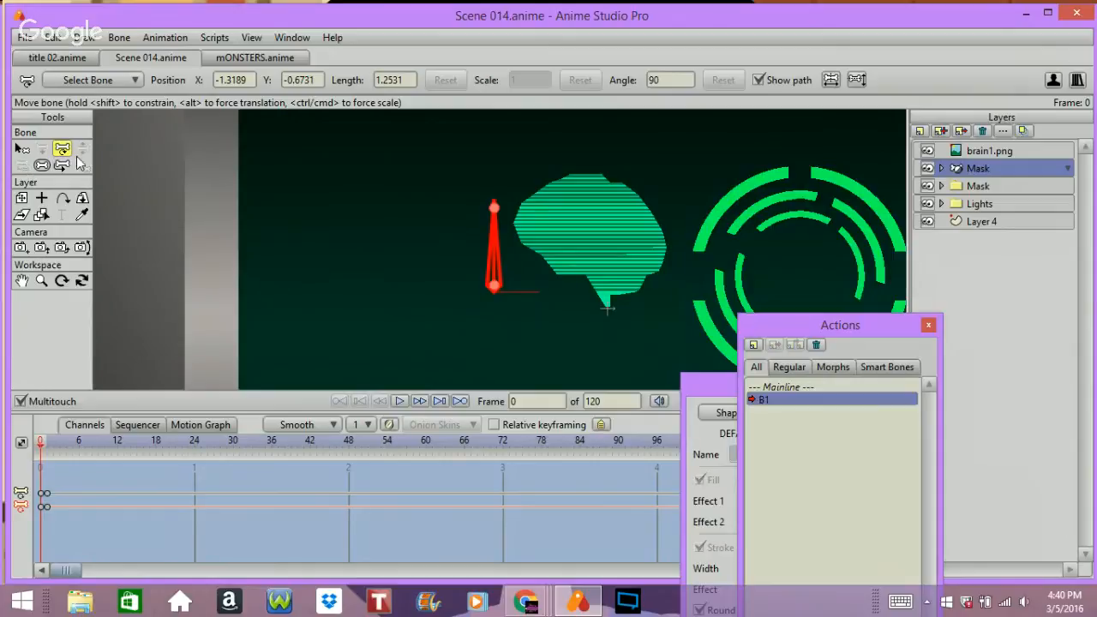
{"action": "left_click", "coordinate": [41, 165]}
{"action": "left_click_drag", "start_coordinate": [237, 81], "coordinate": [201, 82]}
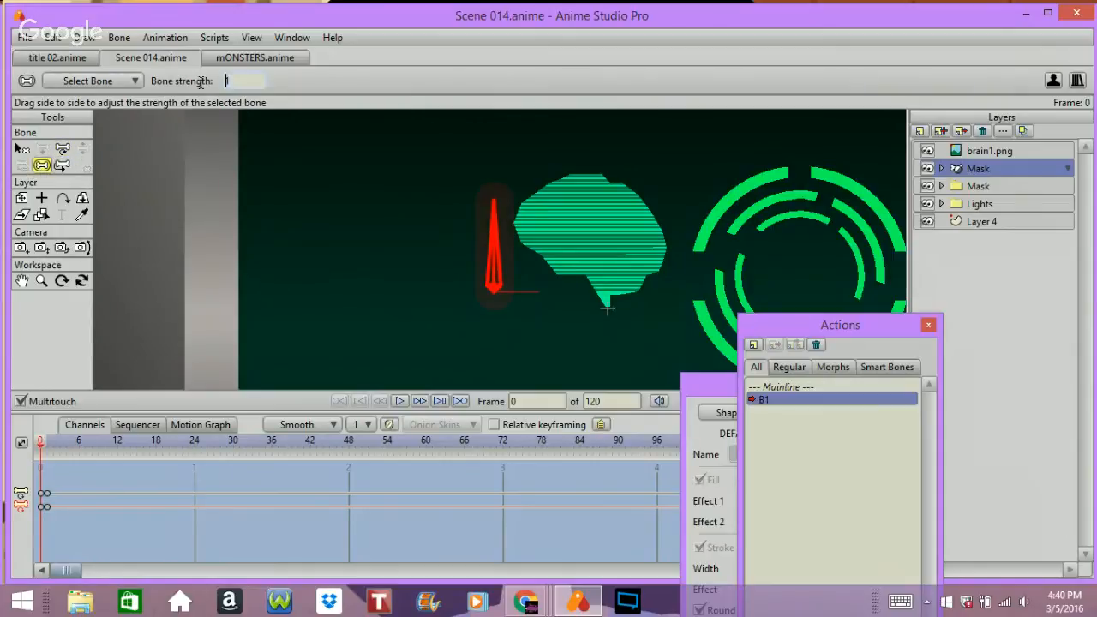
{"action": "key", "text": "BackSpace"}
{"action": "type", "text": "0"}
{"action": "key", "text": "Return"}
{"action": "key", "text": "Right"}
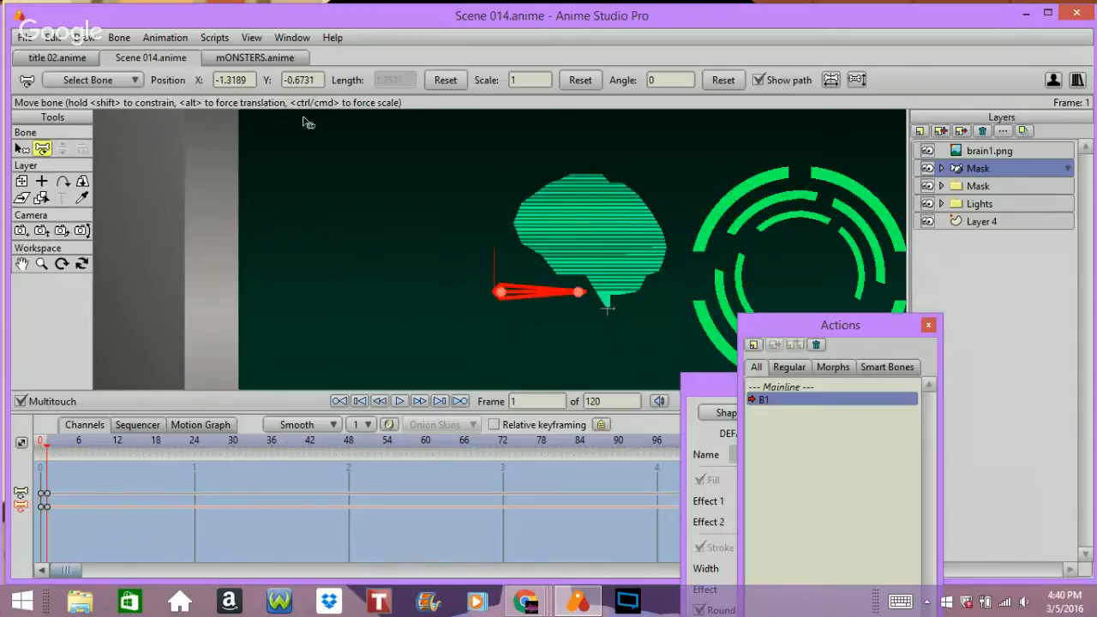
Expand the brain's Mask group and review the general layer settings of Brain 2
{"action": "left_click", "coordinate": [940, 168]}
{"action": "left_click", "coordinate": [987, 186]}
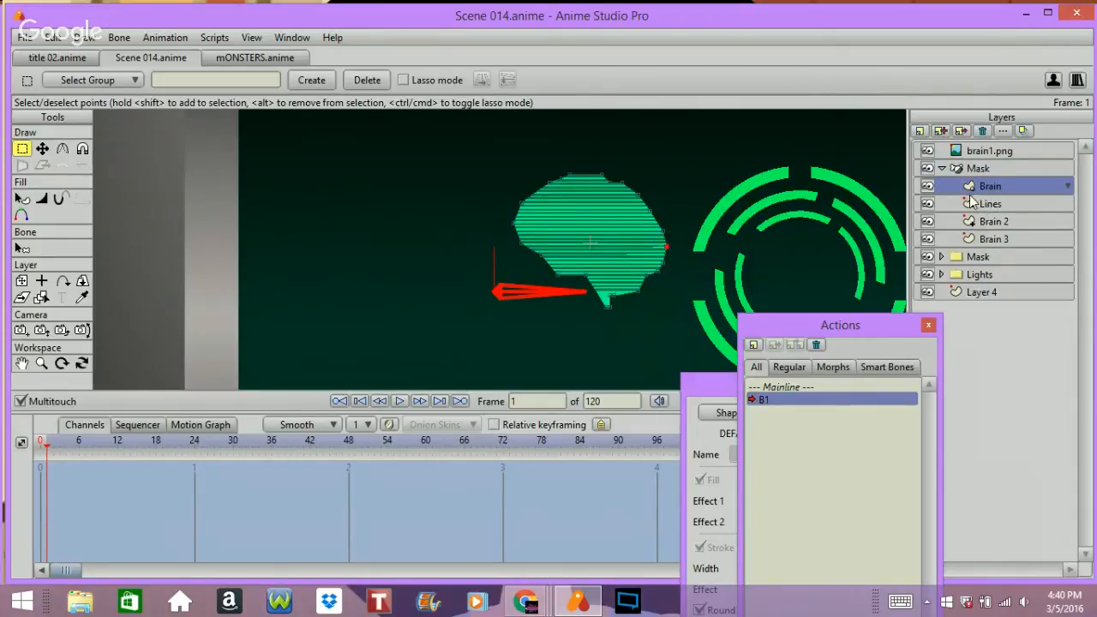
{"action": "left_click", "coordinate": [1005, 237]}
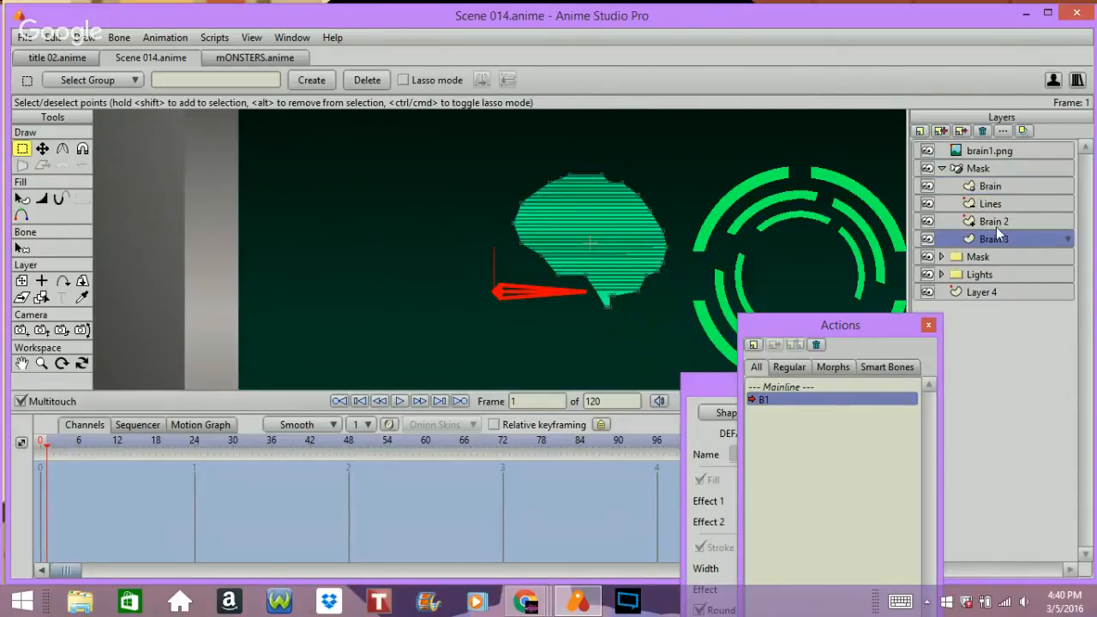
{"action": "left_click", "coordinate": [997, 216]}
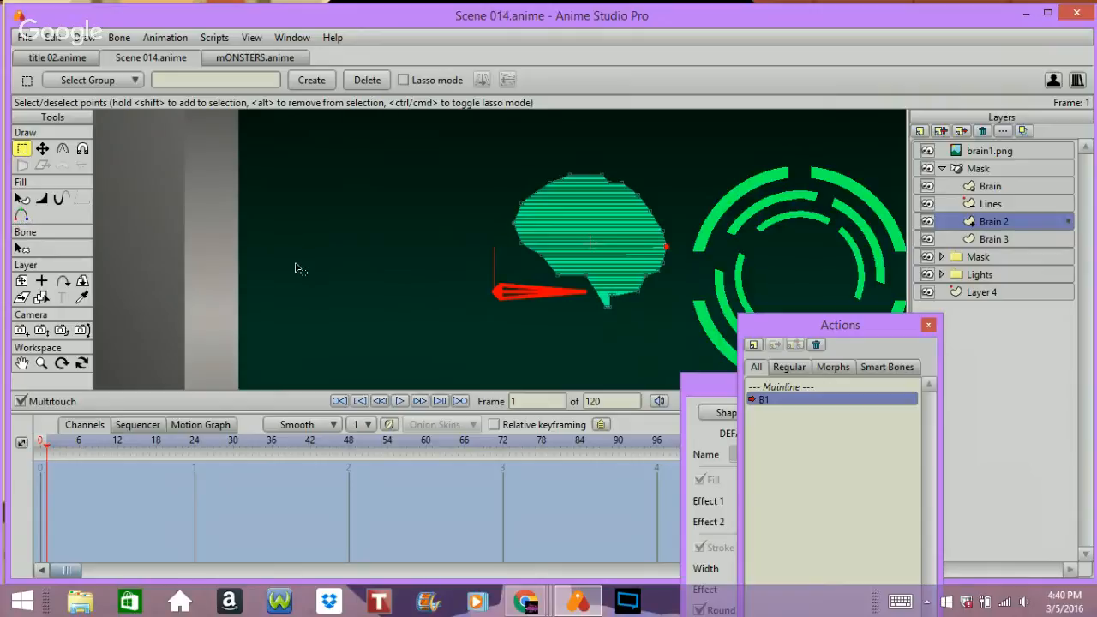
{"action": "double_click", "coordinate": [976, 221]}
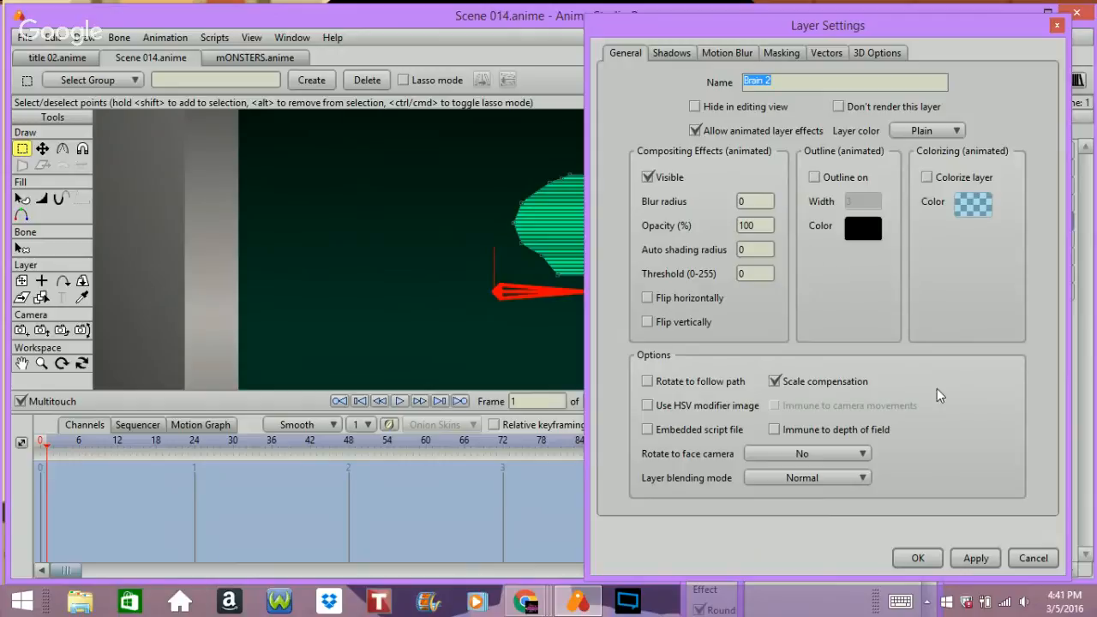
{"action": "type", "text": "Brain 3"}
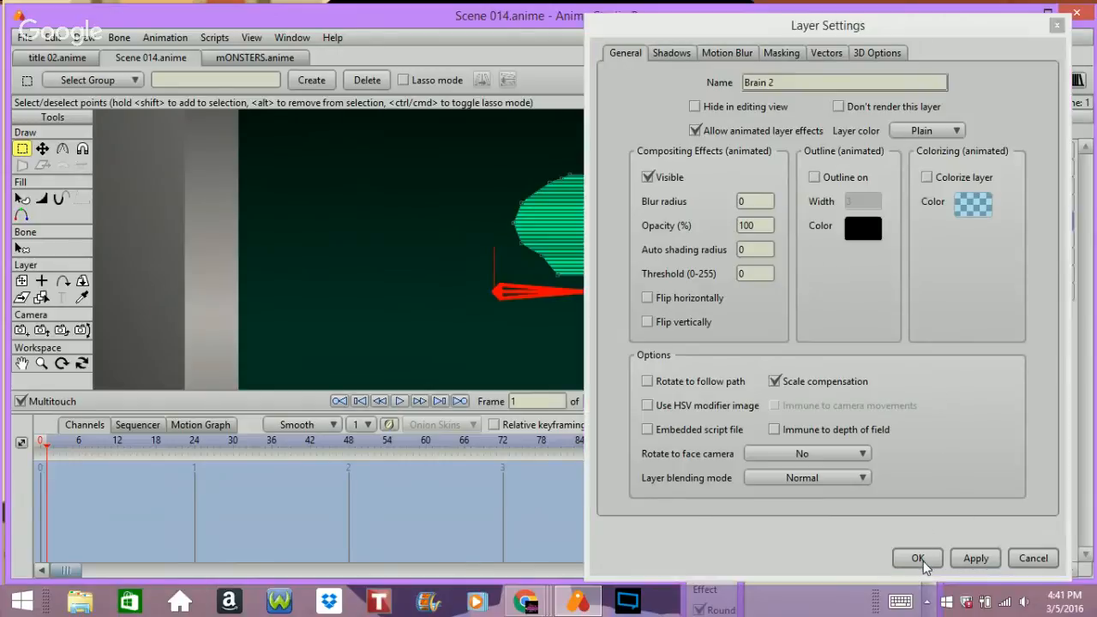
{"action": "left_click", "coordinate": [917, 558]}
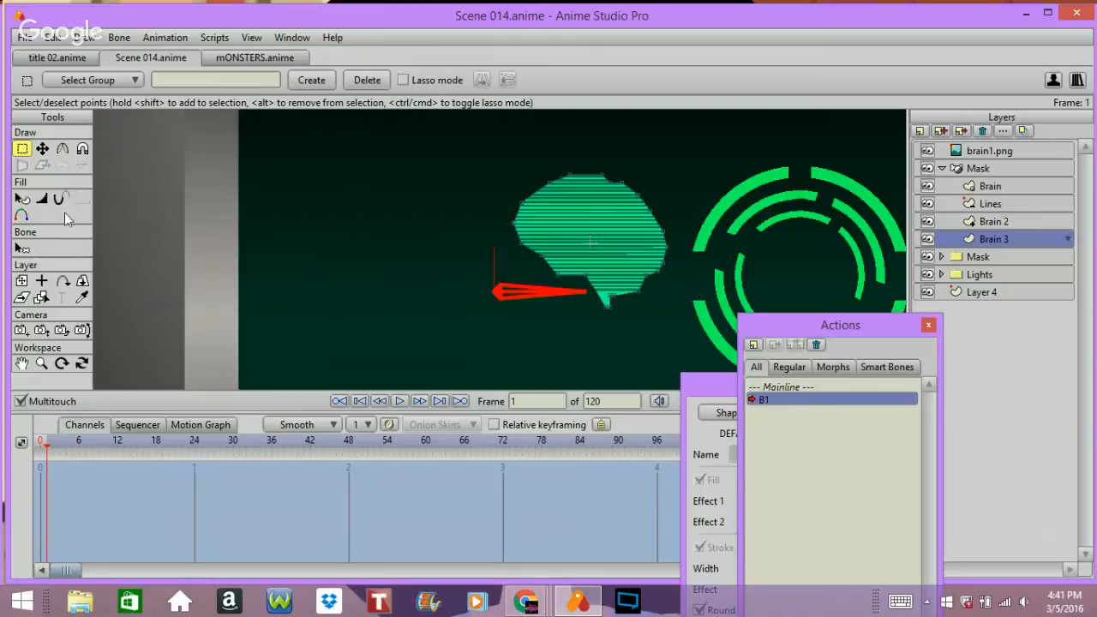
Copy the dark green hex code 017E48 and apply it as the Brain 2 shape's fill at frame 1 of the B1 action
{"action": "left_click", "coordinate": [21, 198]}
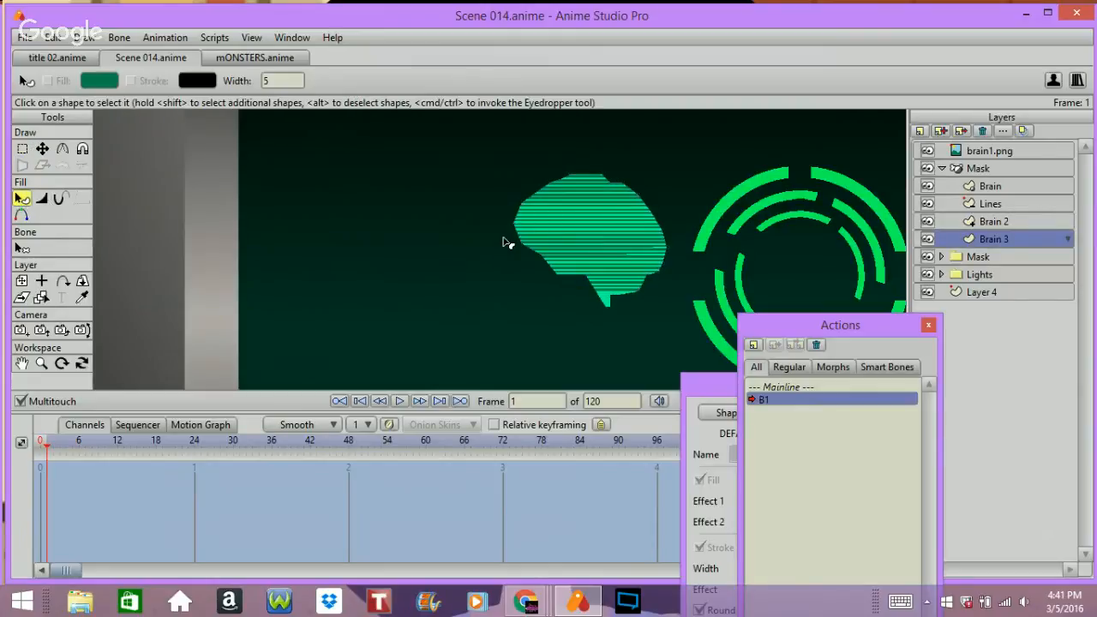
{"action": "left_click", "coordinate": [100, 81]}
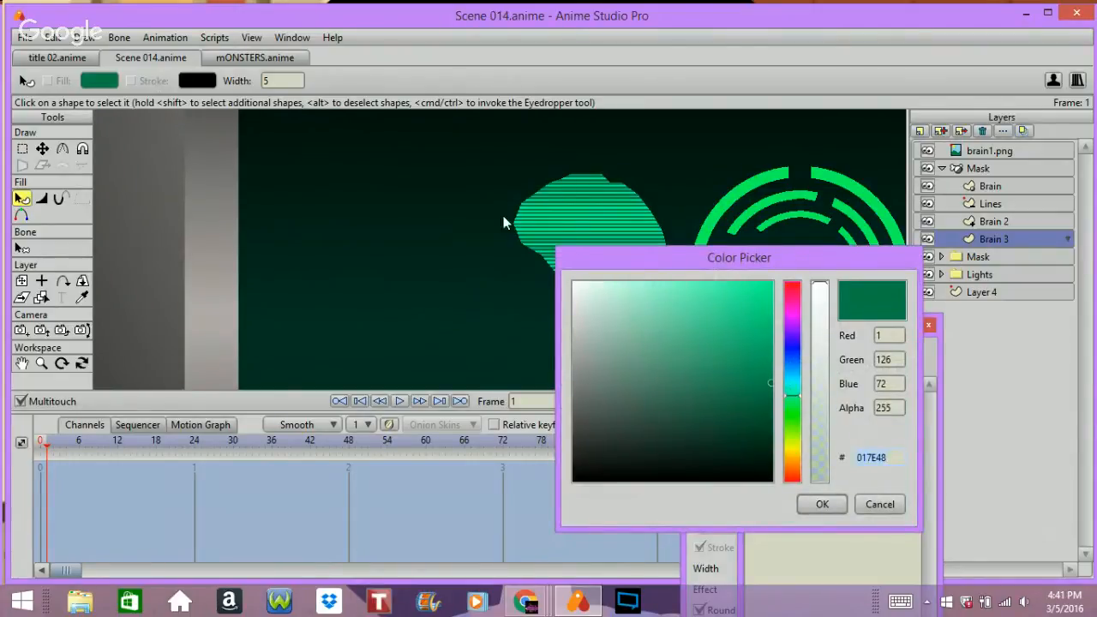
{"action": "left_click", "coordinate": [816, 504]}
{"action": "left_click", "coordinate": [1001, 222]}
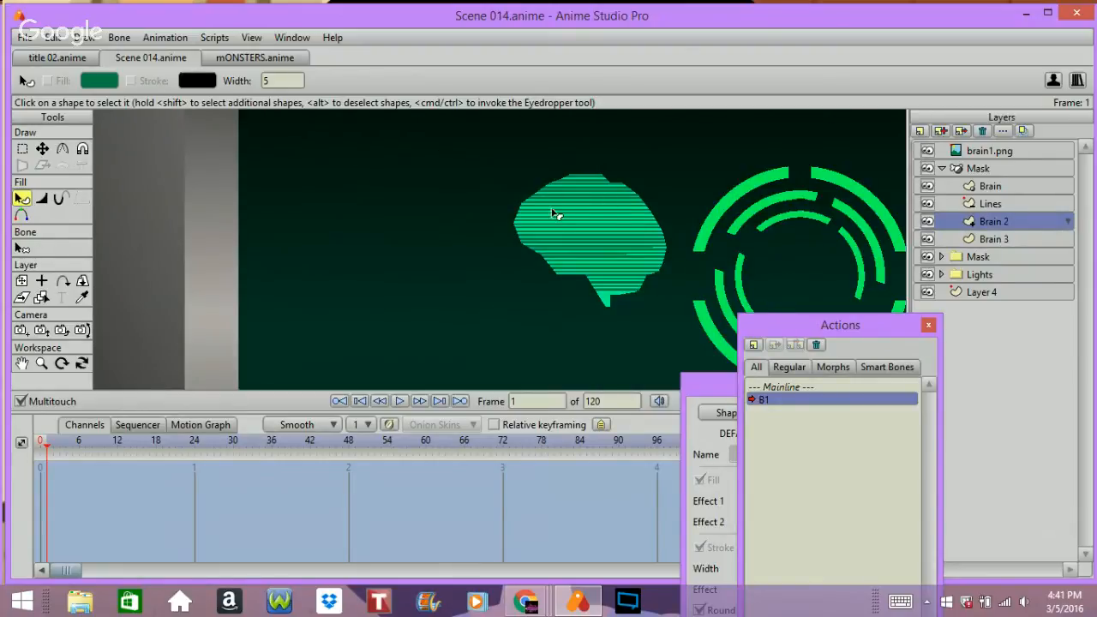
{"action": "left_click", "coordinate": [543, 211]}
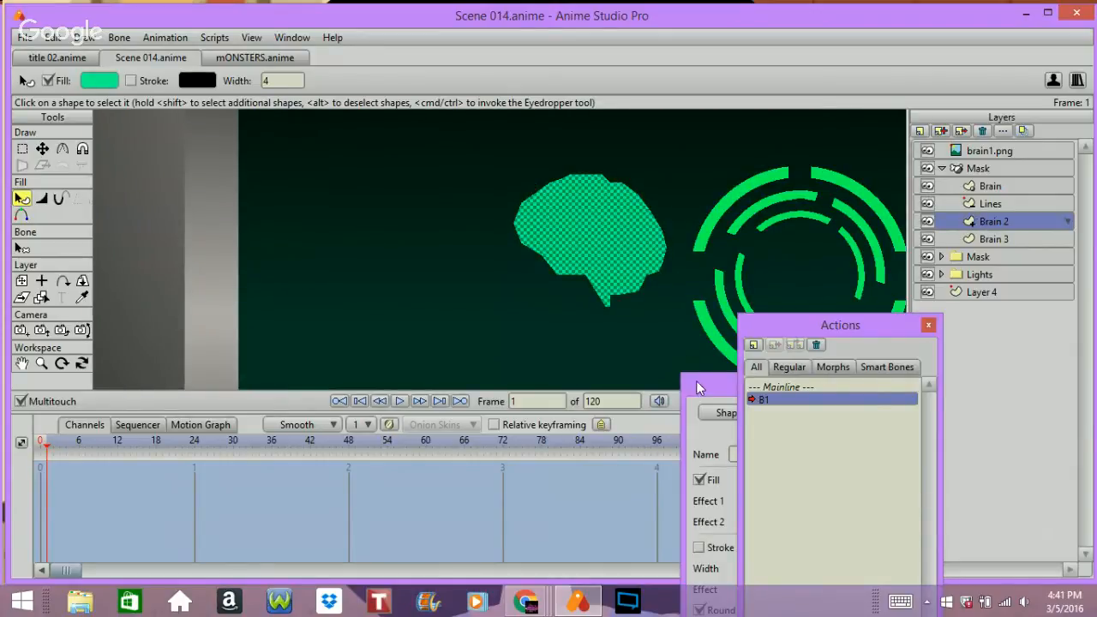
{"action": "left_click_drag", "start_coordinate": [696, 384], "coordinate": [775, 152]}
{"action": "left_click", "coordinate": [852, 246]}
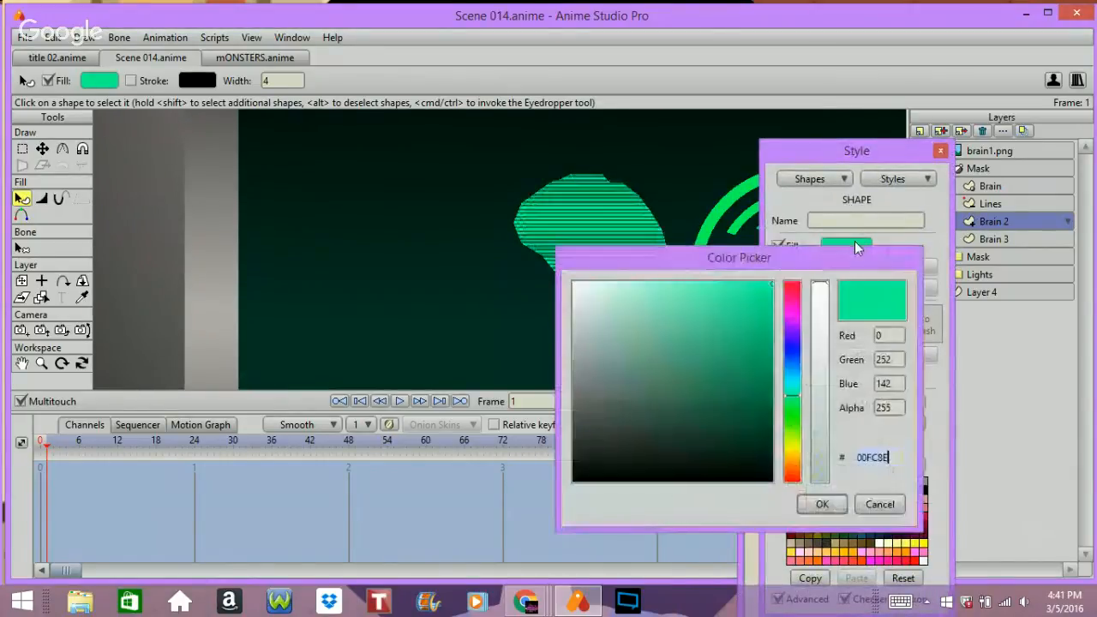
{"action": "type", "text": "017E48"}
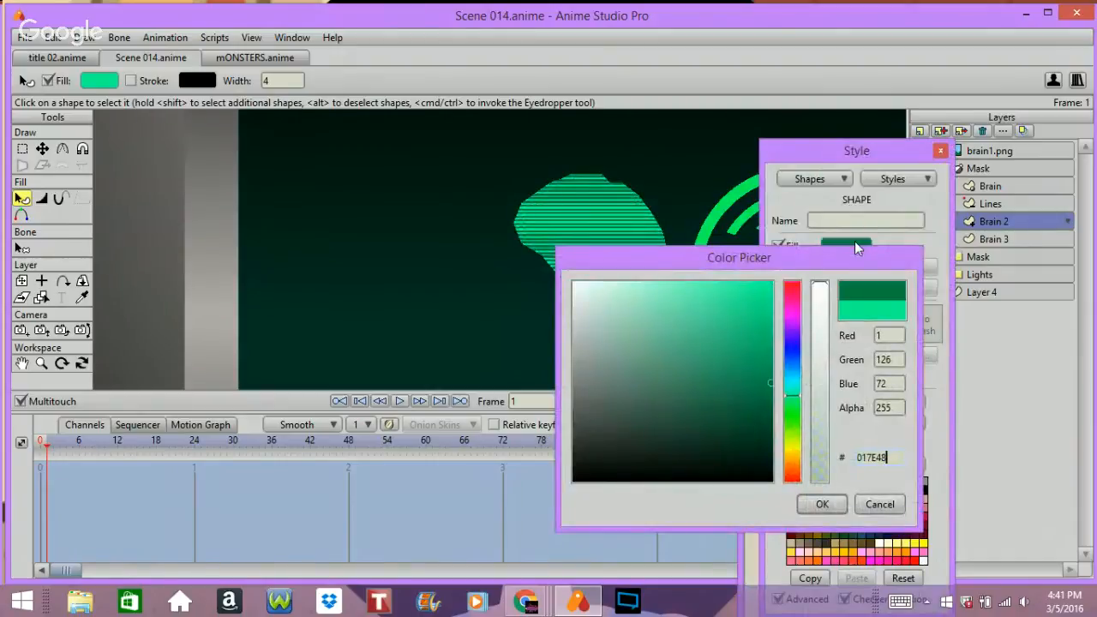
{"action": "key", "text": "Return"}
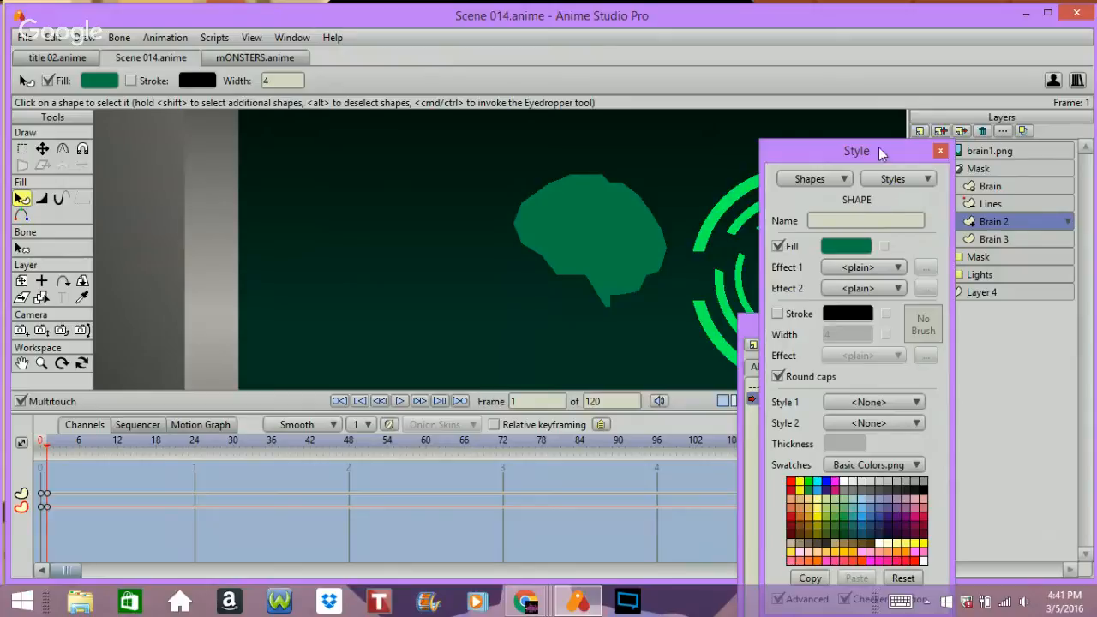
Turn on Allow animated layer effects for the Brain layer in the brain's Mask group
{"action": "left_click", "coordinate": [1000, 168]}
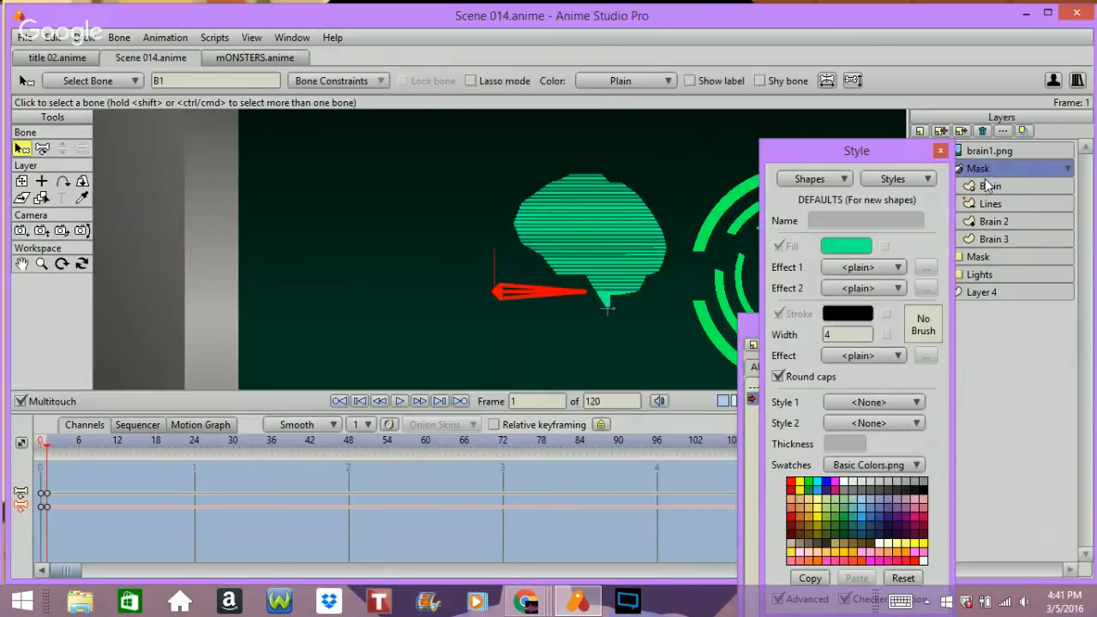
{"action": "left_click", "coordinate": [997, 217]}
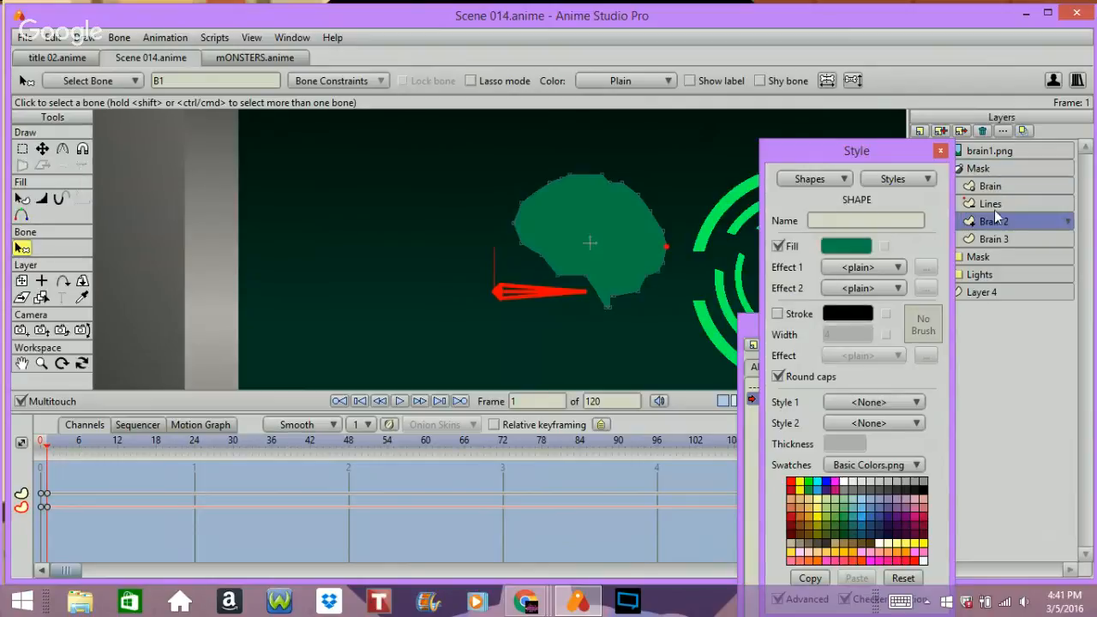
{"action": "left_click", "coordinate": [993, 204]}
{"action": "left_click", "coordinate": [990, 186]}
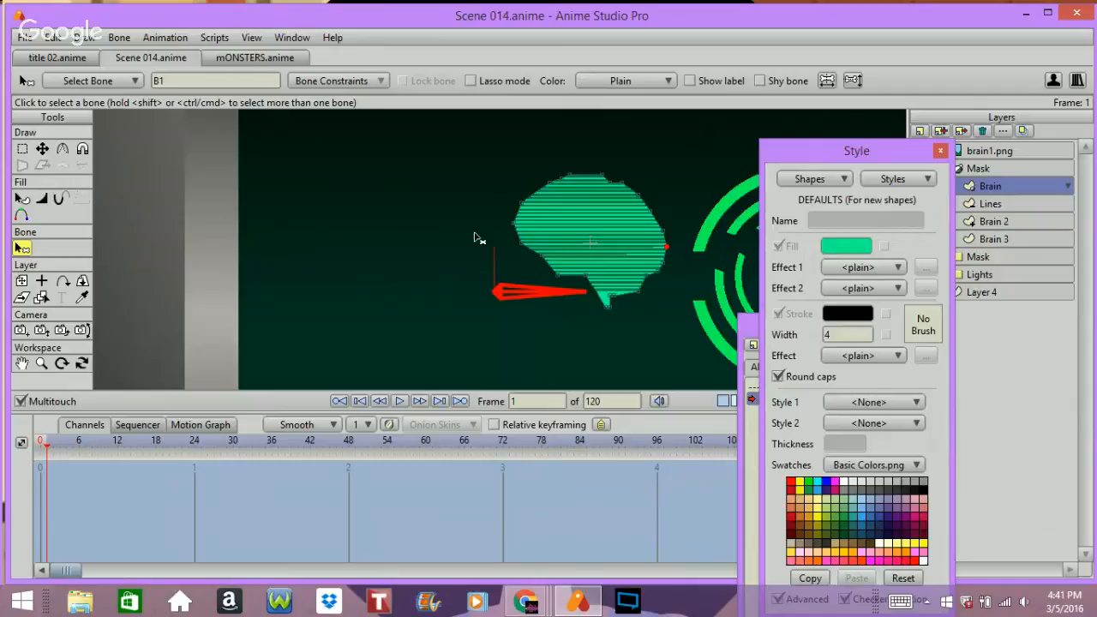
{"action": "double_click", "coordinate": [987, 186]}
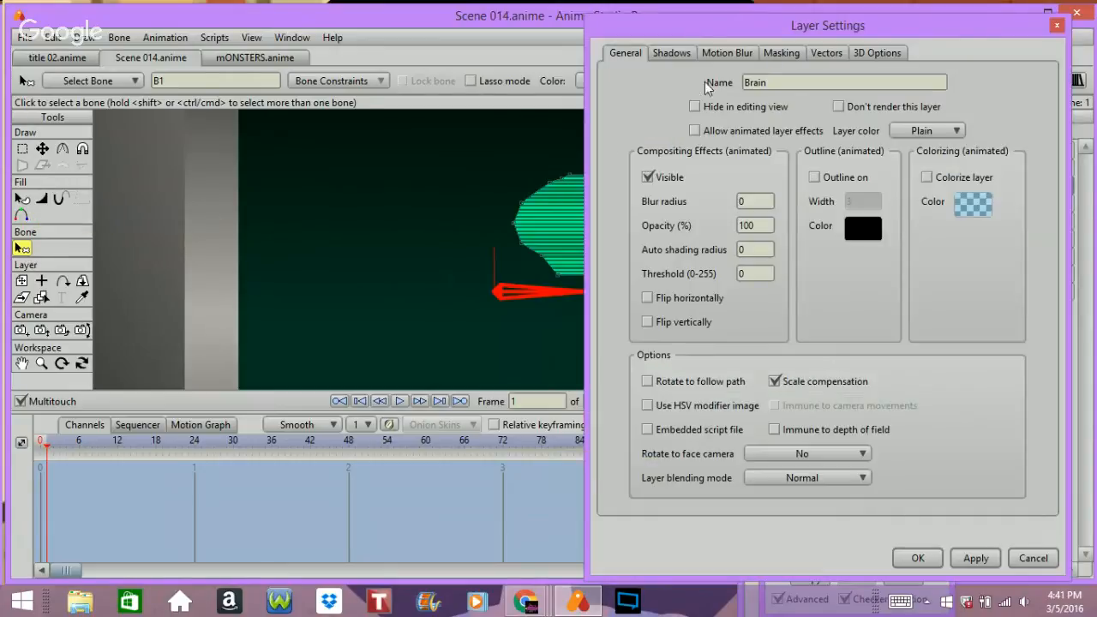
{"action": "left_click", "coordinate": [713, 133]}
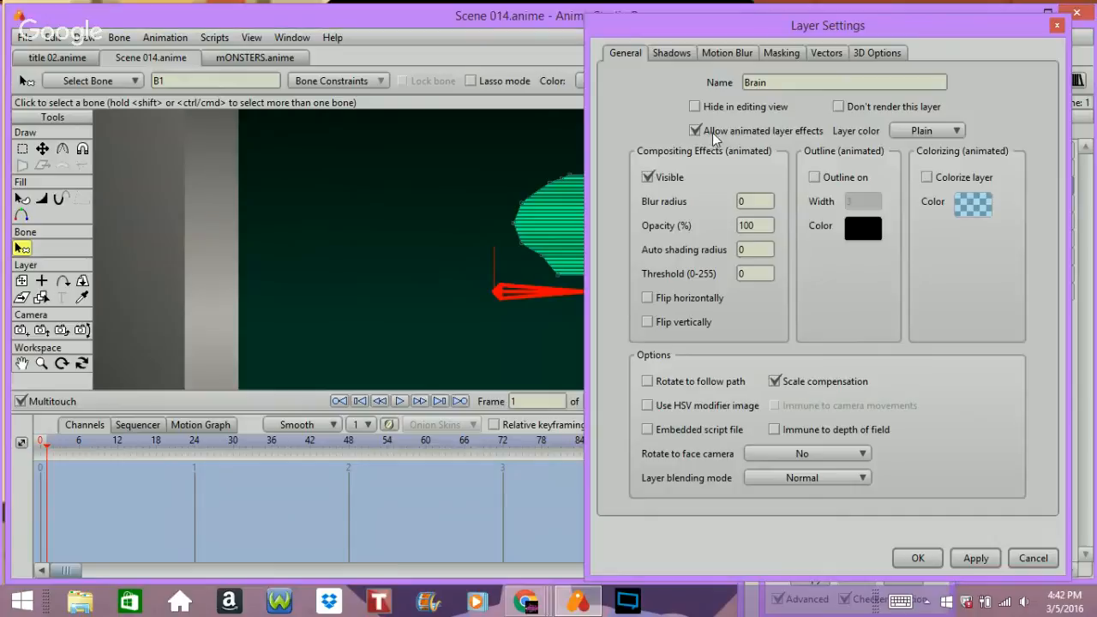
{"action": "left_click", "coordinate": [923, 557]}
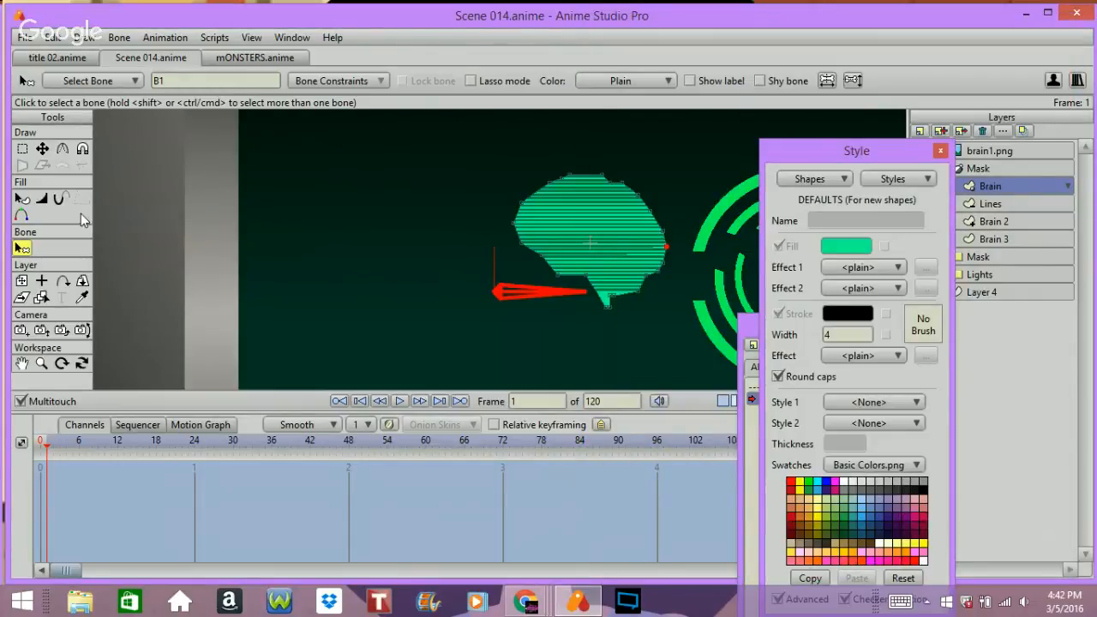
Set the Brain layer shape's fill to dark green 017E48 at frame 1 of the B1 action
{"action": "left_click", "coordinate": [608, 214]}
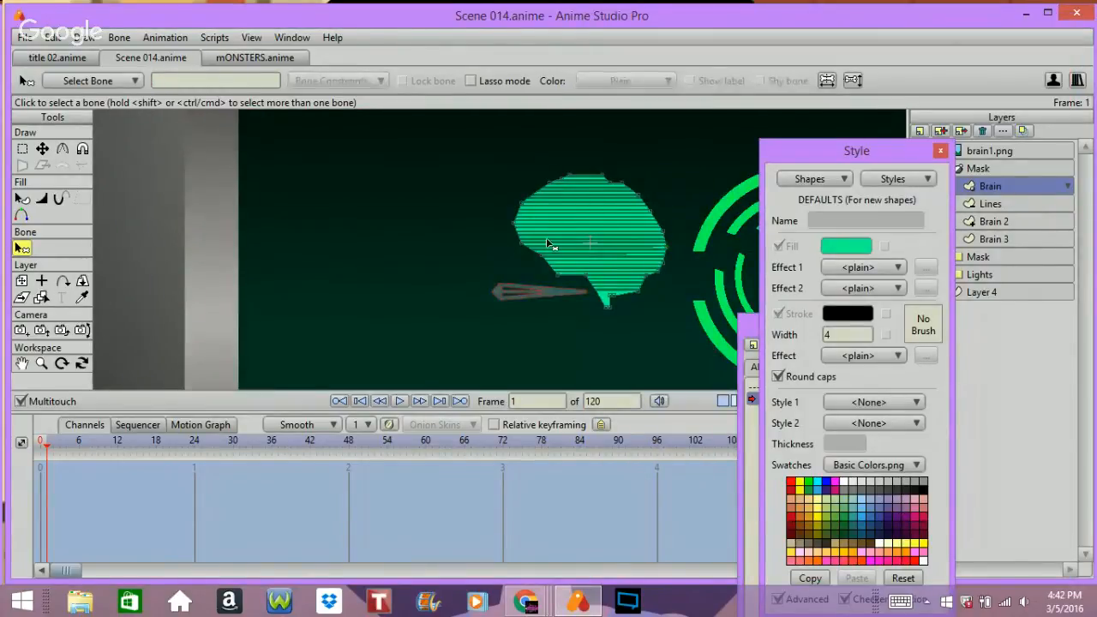
{"action": "left_click", "coordinate": [21, 198]}
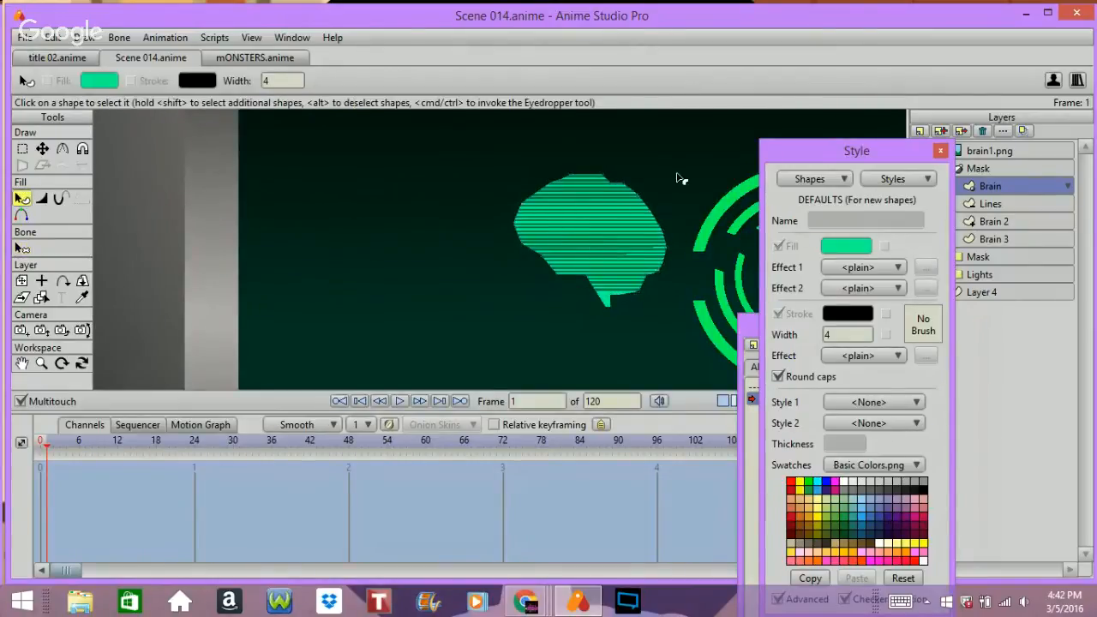
{"action": "left_click", "coordinate": [627, 200]}
{"action": "left_click", "coordinate": [829, 246]}
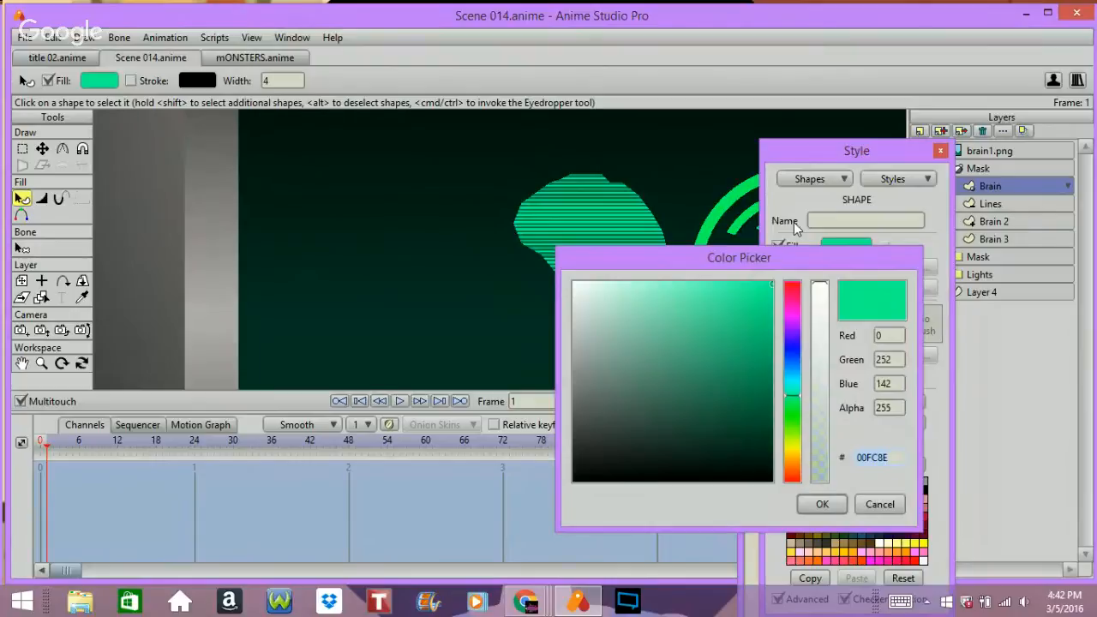
{"action": "type", "text": "017E48"}
{"action": "key", "text": "Return"}
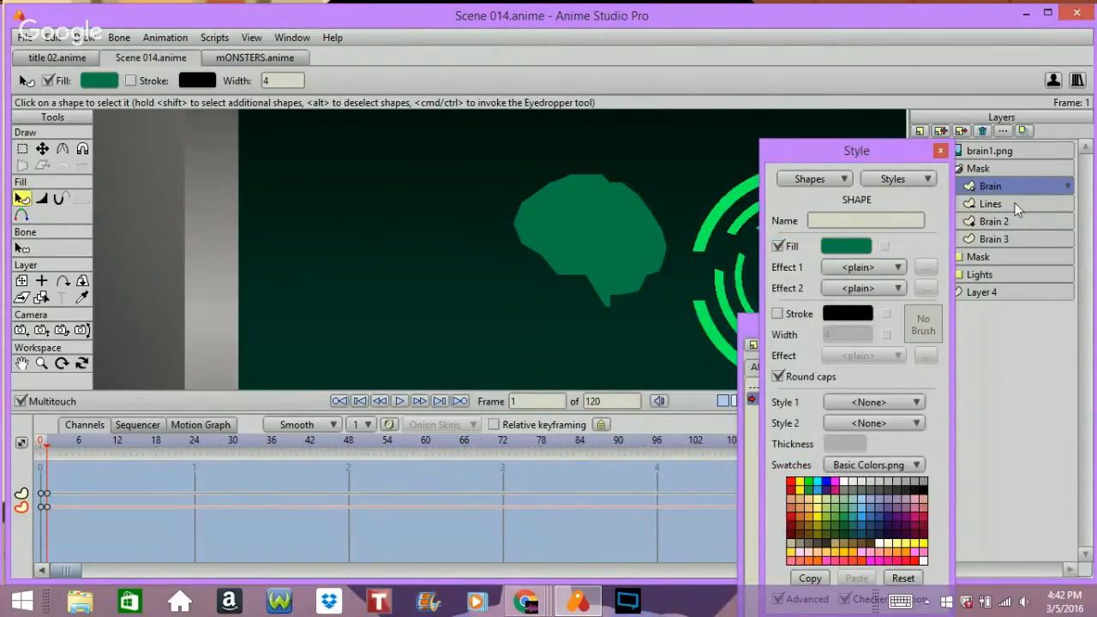
At frame 24 of the B1 action, rotate bone B1 in the brain's Mask group upright to an angle of 90
{"action": "left_click", "coordinate": [997, 167]}
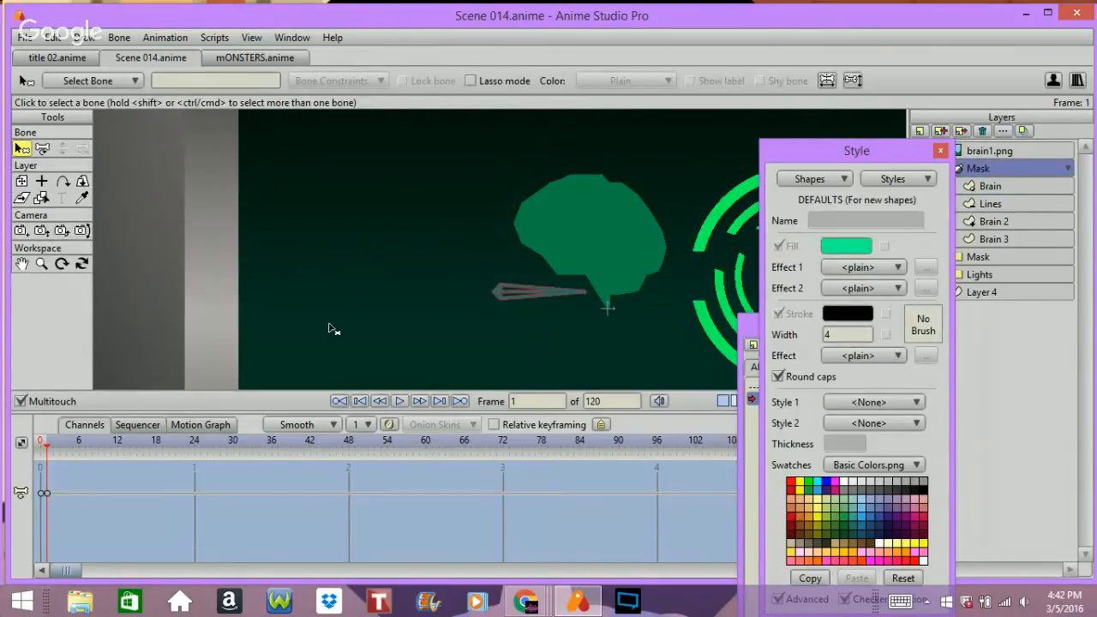
{"action": "left_click", "coordinate": [191, 439]}
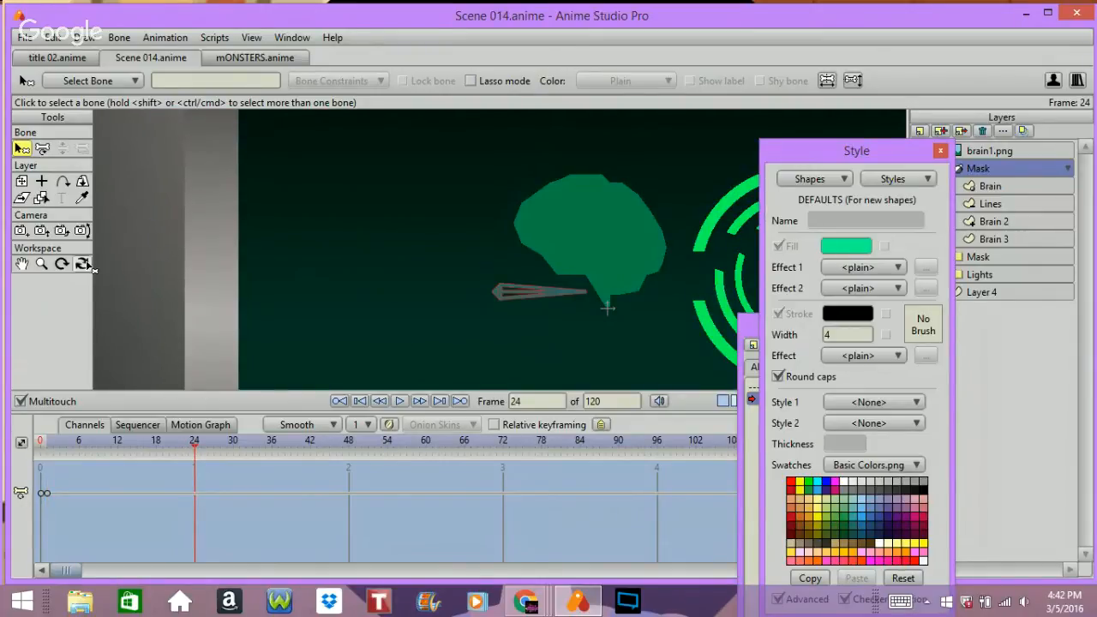
{"action": "left_click", "coordinate": [42, 148]}
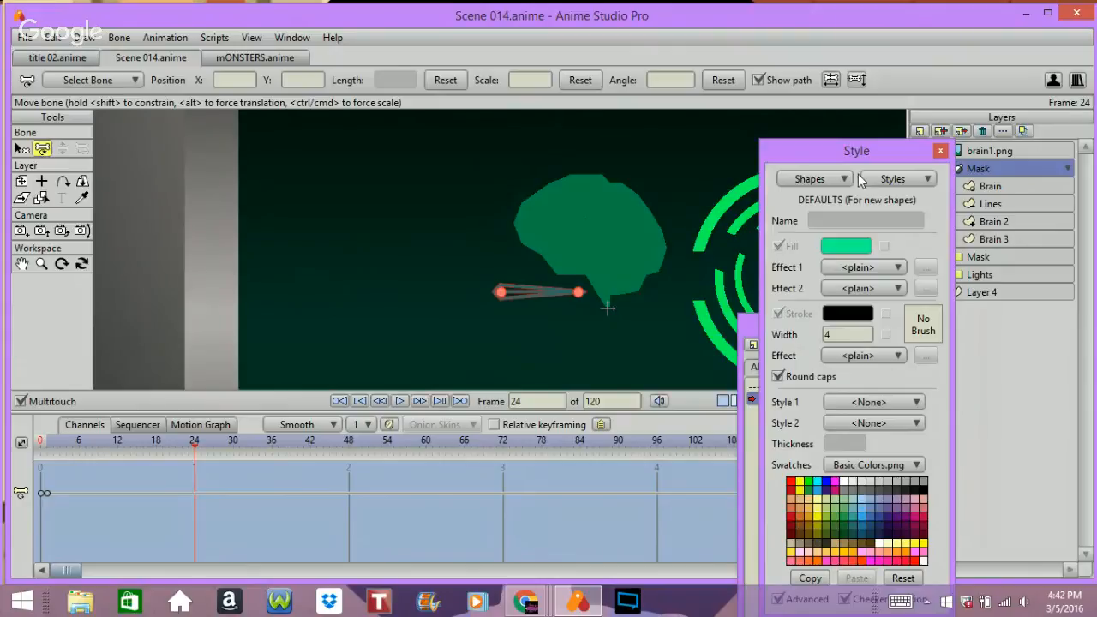
{"action": "left_click_drag", "start_coordinate": [551, 292], "coordinate": [405, 214]}
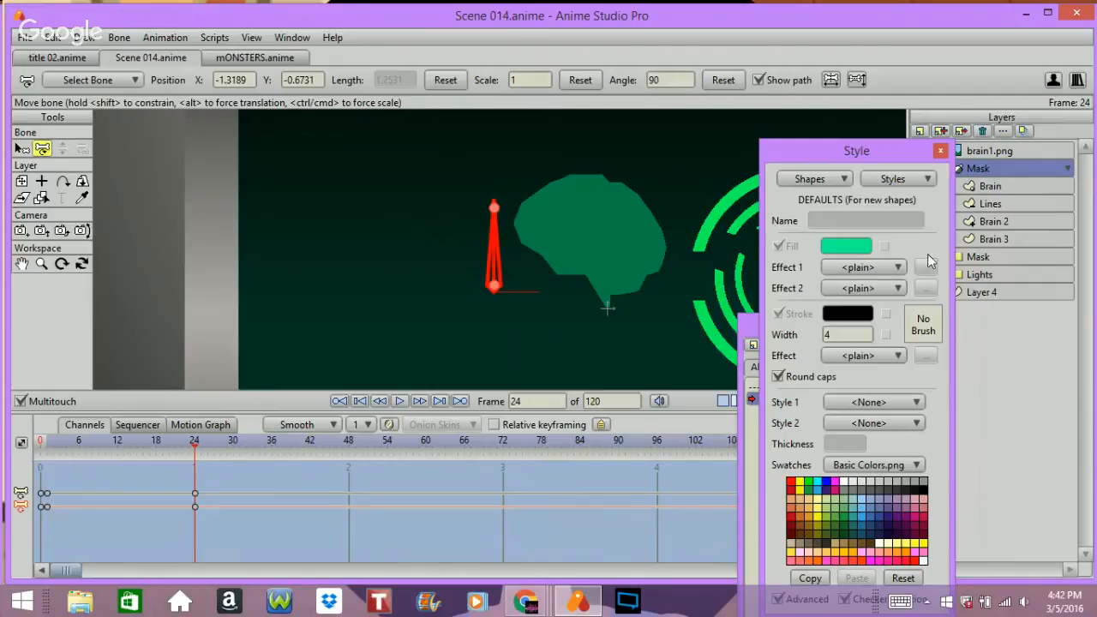
Copy the bright green hex code 00FC8E from the default fill and apply it to the Brain shape at frame 24
{"action": "left_click", "coordinate": [987, 188]}
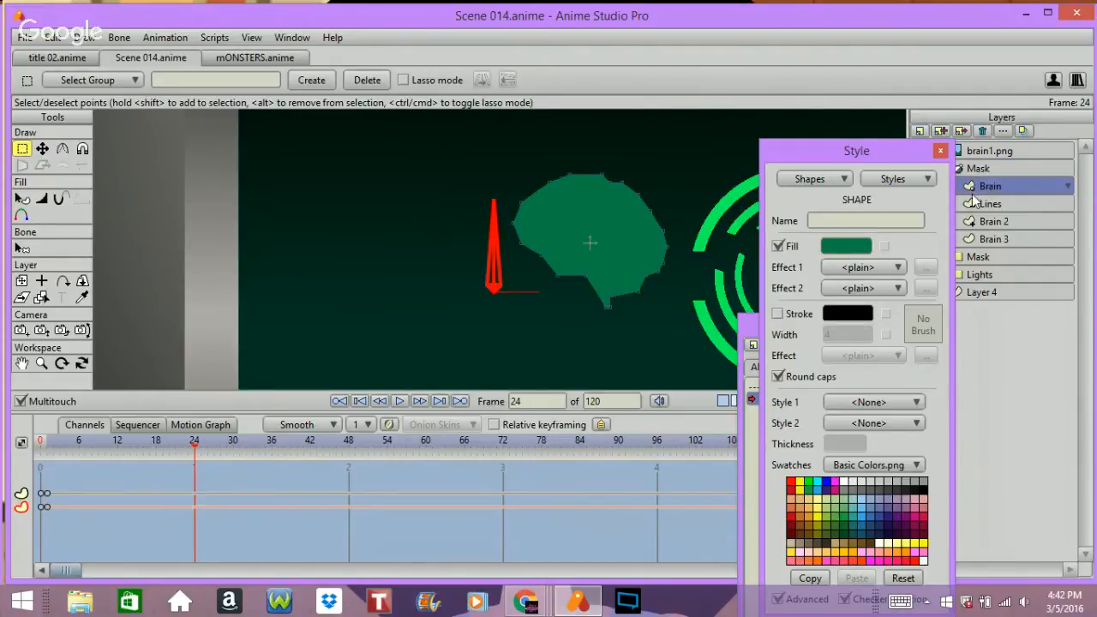
{"action": "left_click", "coordinate": [978, 169]}
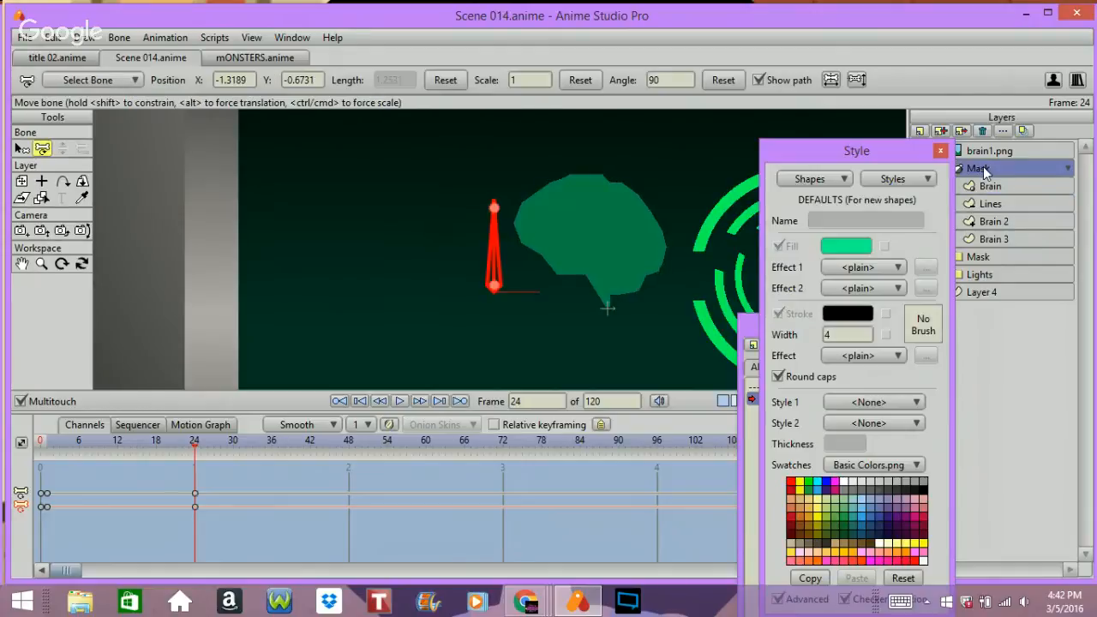
{"action": "left_click", "coordinate": [847, 247]}
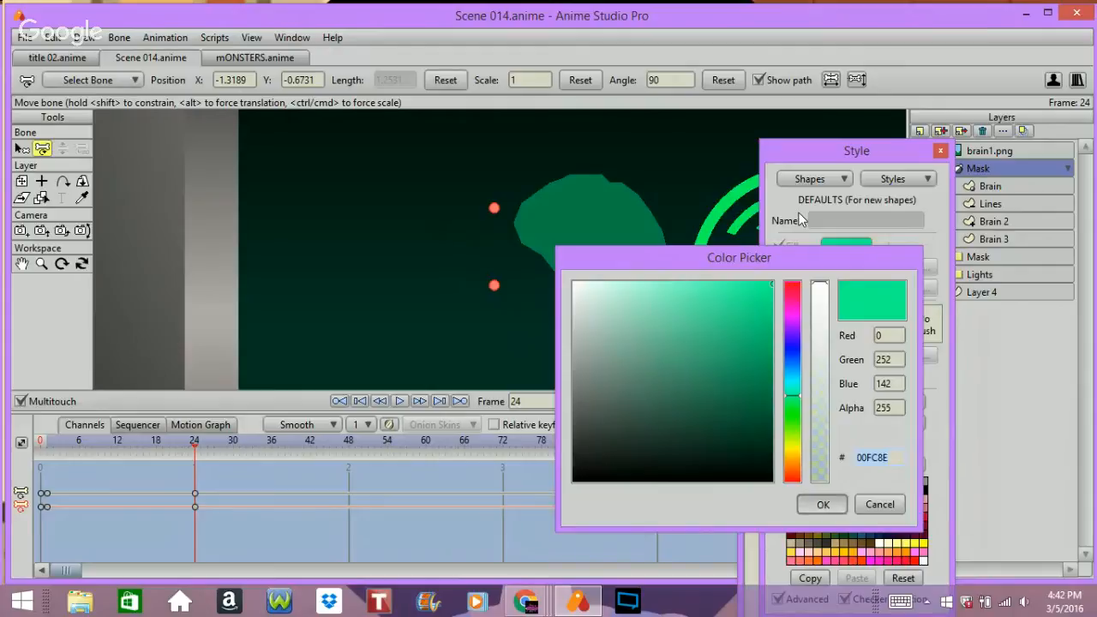
{"action": "key", "text": "Return"}
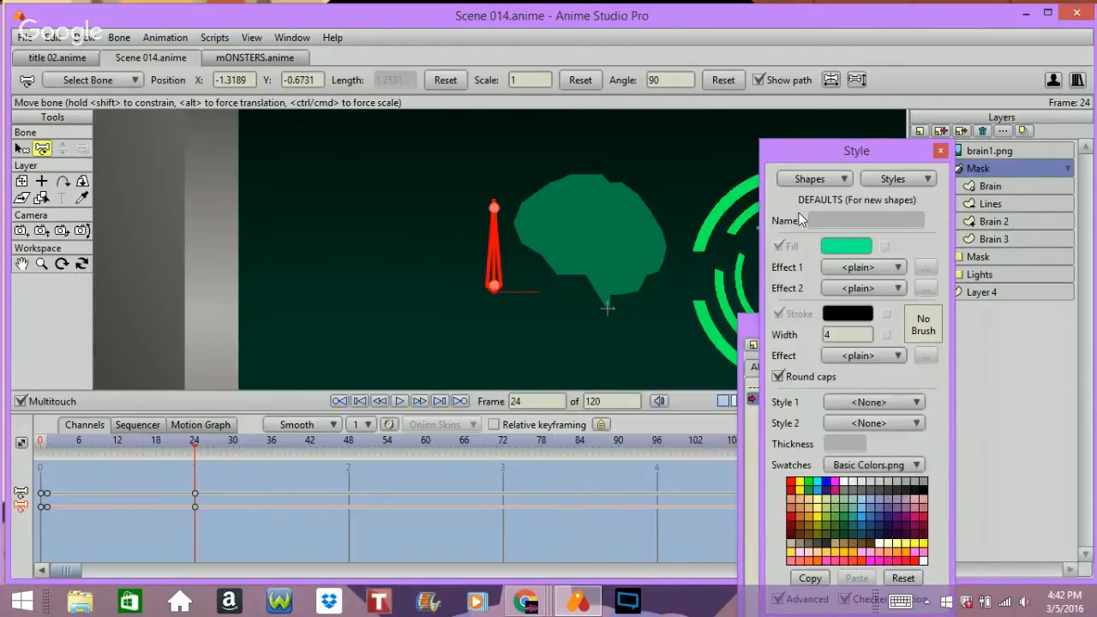
{"action": "left_click", "coordinate": [992, 187]}
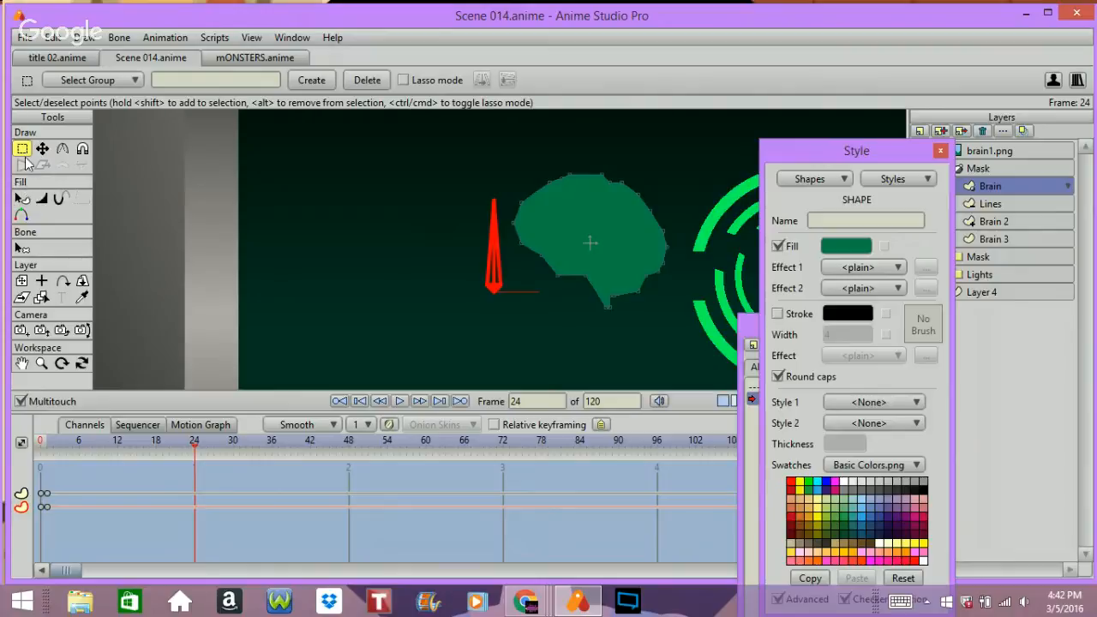
{"action": "left_click", "coordinate": [22, 198]}
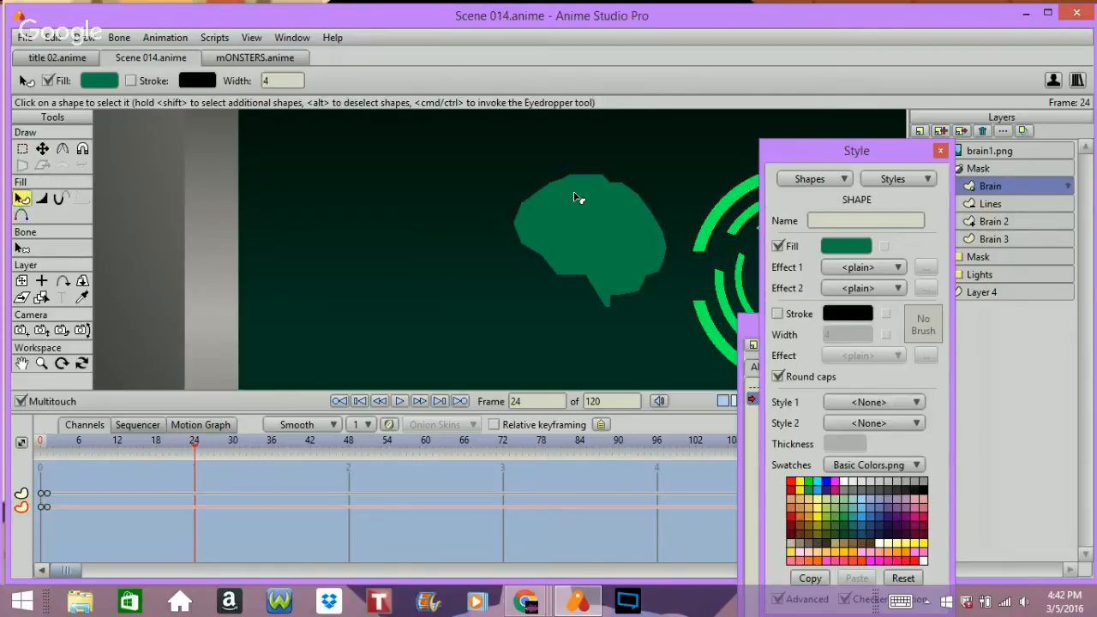
{"action": "left_click", "coordinate": [111, 79]}
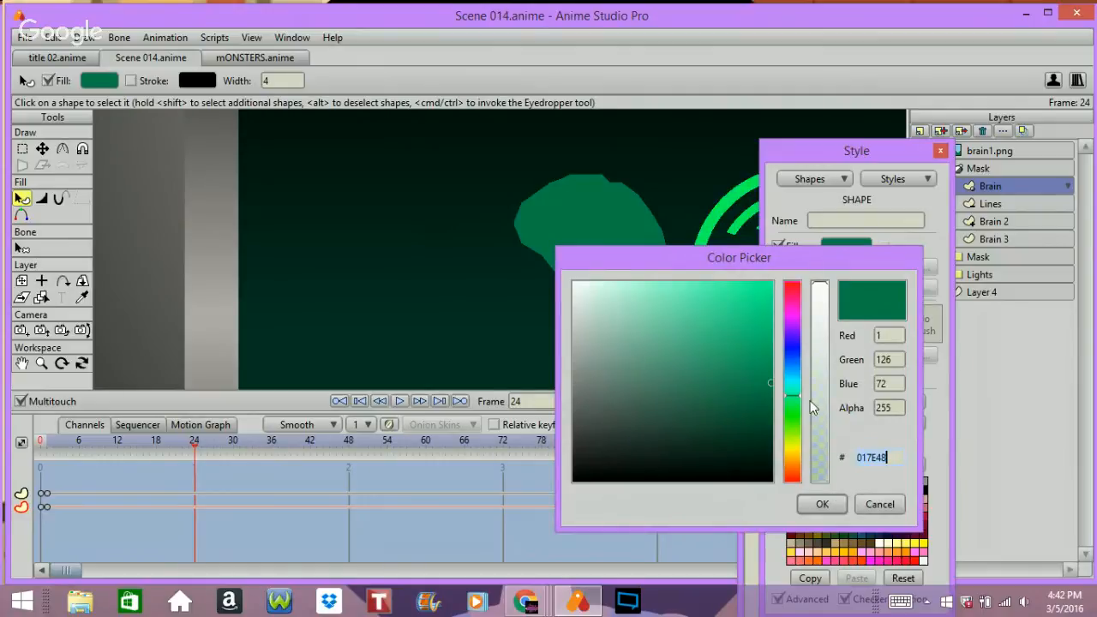
{"action": "left_click", "coordinate": [896, 509]}
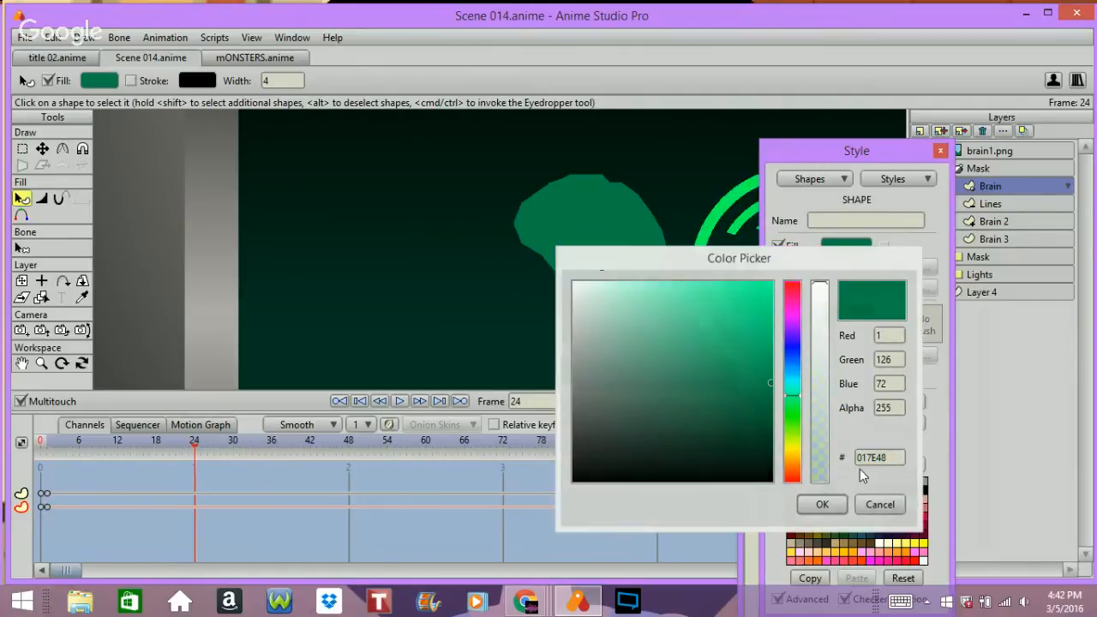
{"action": "left_click", "coordinate": [851, 249]}
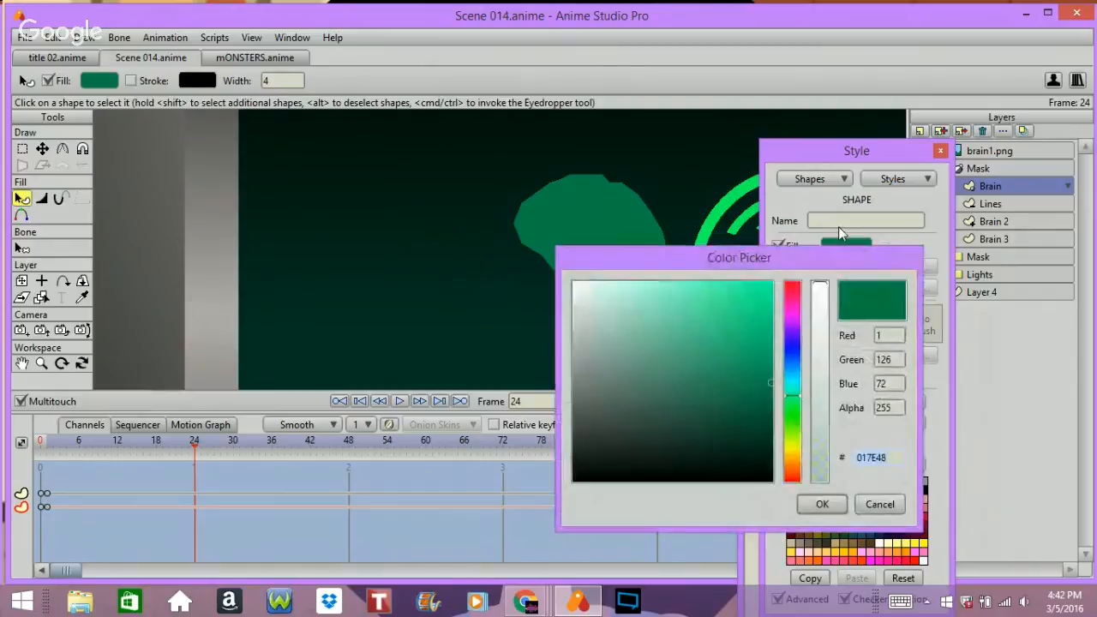
{"action": "type", "text": "00FC8E"}
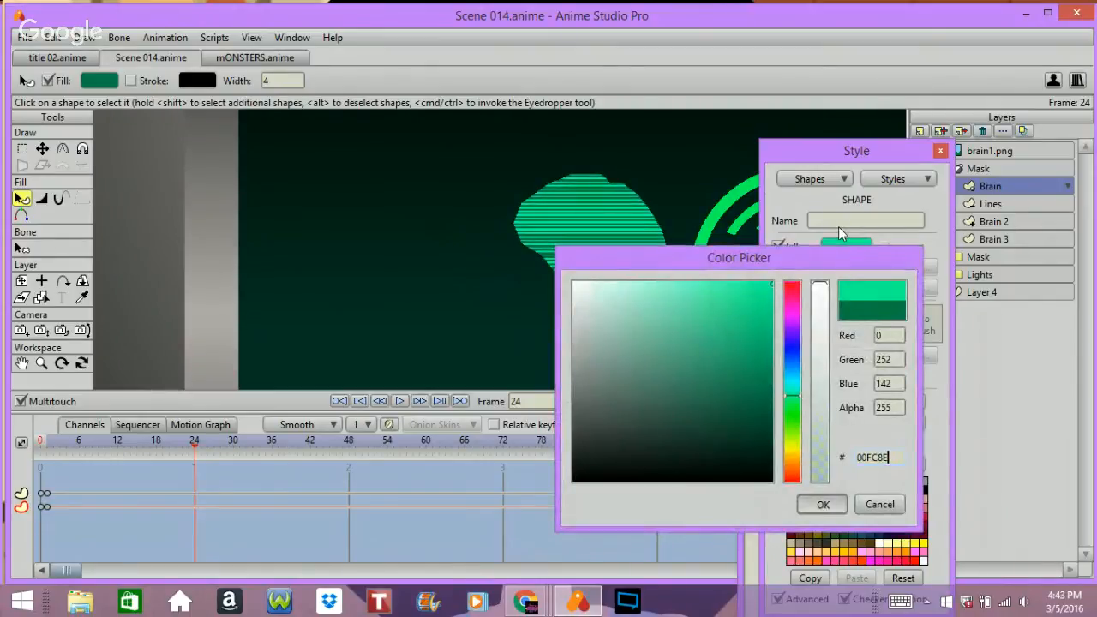
{"action": "key", "text": "Return"}
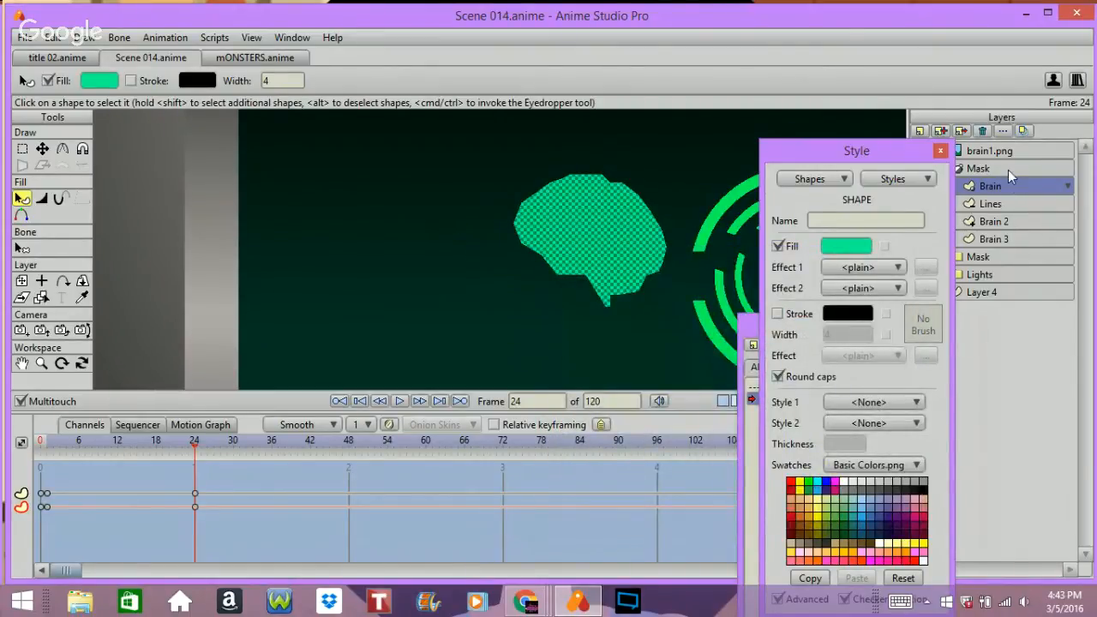
Render frame 24 with the brain's Mask group selected to check the striped brain, and close the render
{"action": "left_click", "coordinate": [1008, 169]}
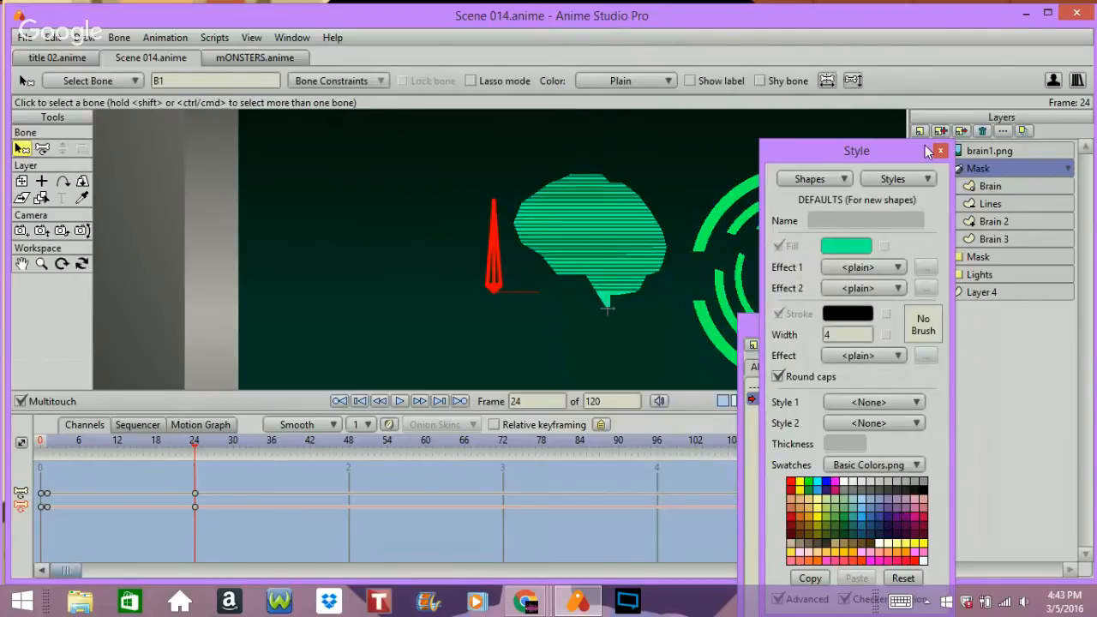
{"action": "key", "text": "ctrl+r"}
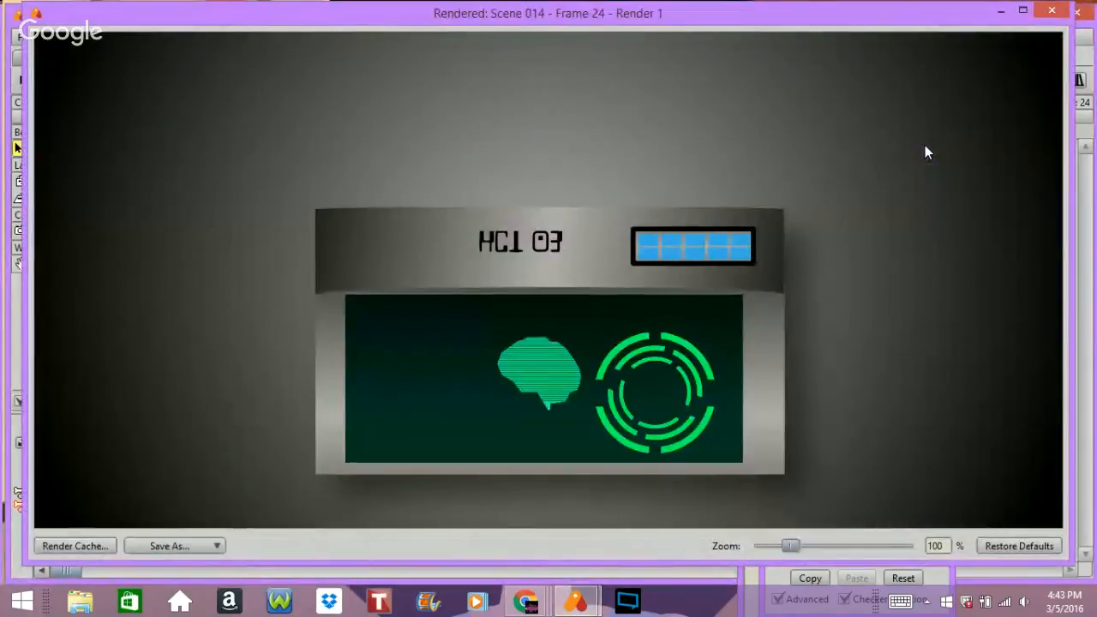
{"action": "left_click", "coordinate": [1049, 12]}
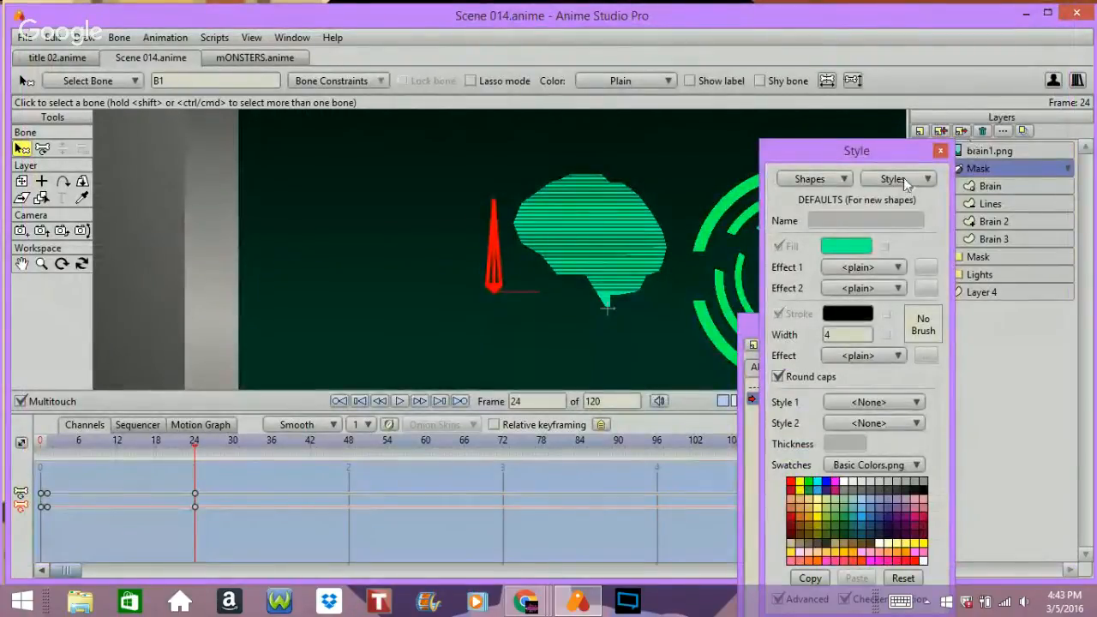
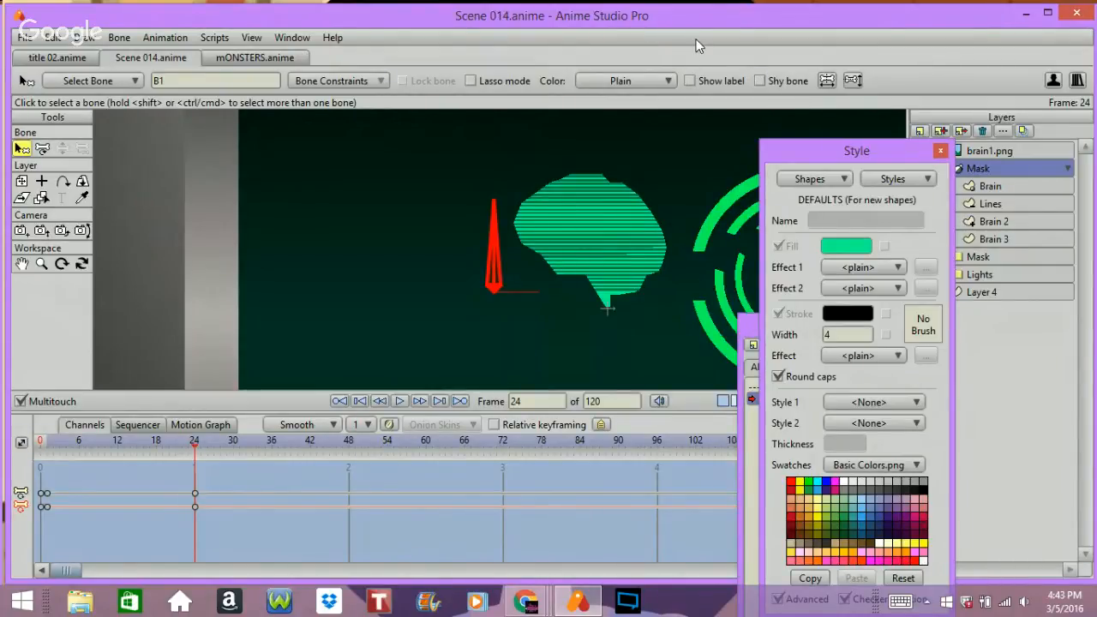
Collapse the brain's Mask group, return from the B1 action to the Mainline, and manipulate the bone to test the brain's color change
{"action": "left_click_drag", "start_coordinate": [876, 152], "coordinate": [893, 316]}
{"action": "left_click", "coordinate": [942, 169]}
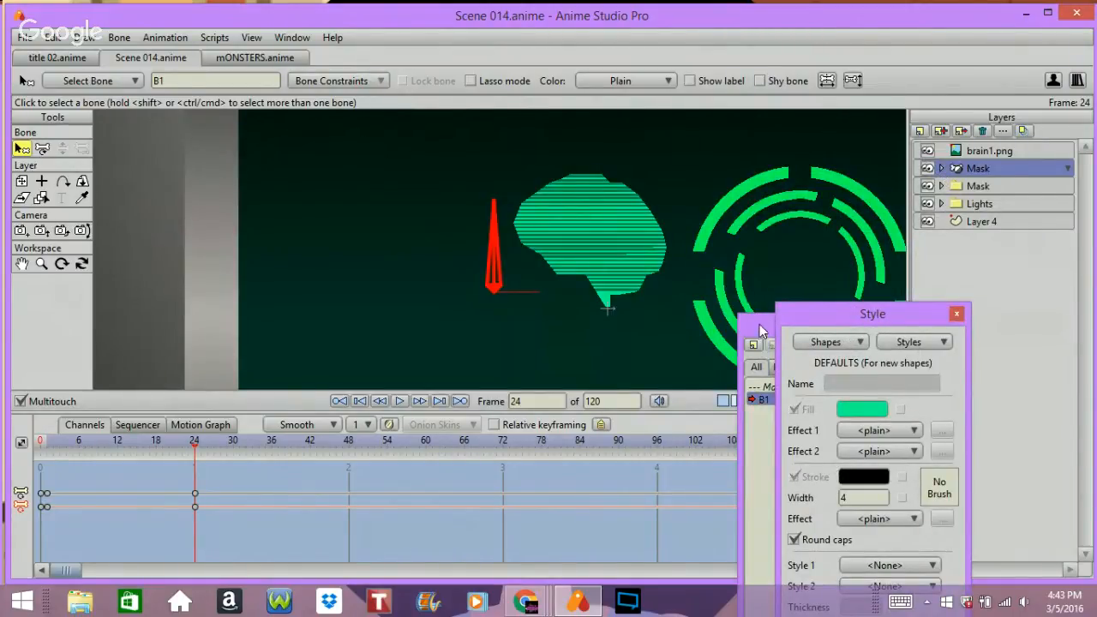
{"action": "left_click_drag", "start_coordinate": [759, 323], "coordinate": [808, 185]}
{"action": "left_click", "coordinate": [801, 246]}
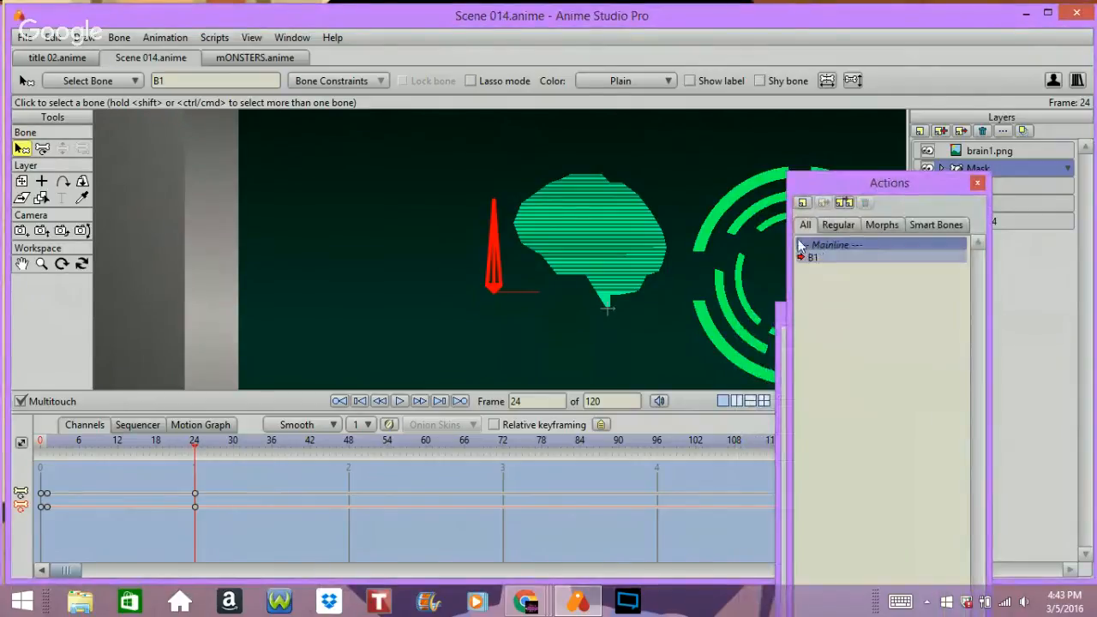
{"action": "double_click", "coordinate": [819, 247]}
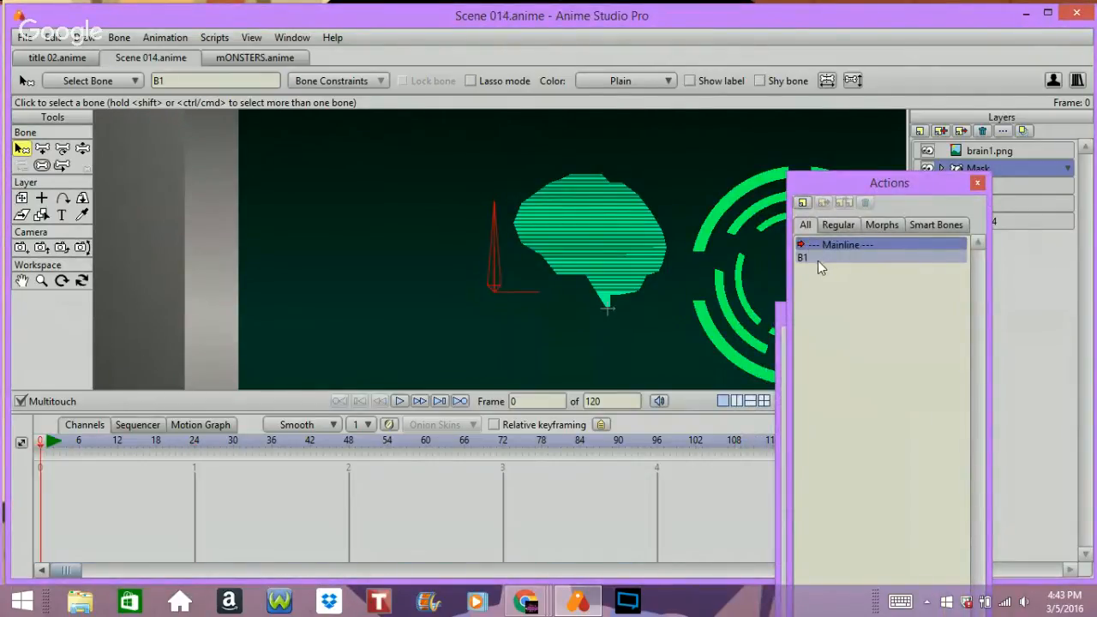
{"action": "left_click", "coordinate": [83, 150]}
{"action": "left_click_drag", "start_coordinate": [497, 249], "coordinate": [581, 373]}
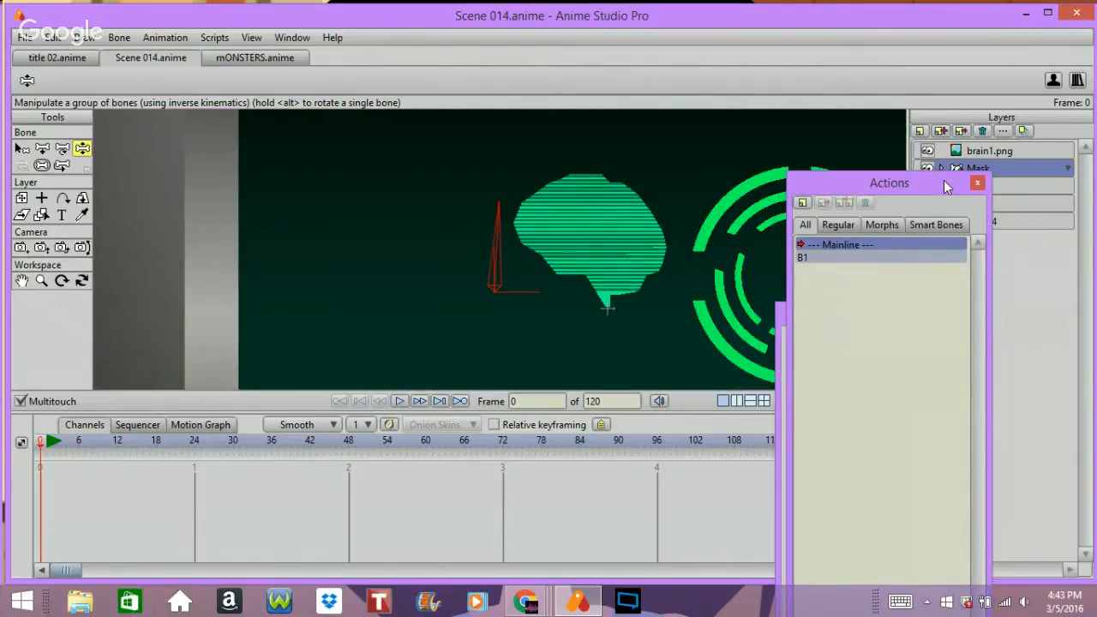
Add a vector layer above Brain in the brain's Mask group and draw an auto-filled rectangle enclosing the brain and its bone
{"action": "left_click_drag", "start_coordinate": [946, 183], "coordinate": [919, 284]}
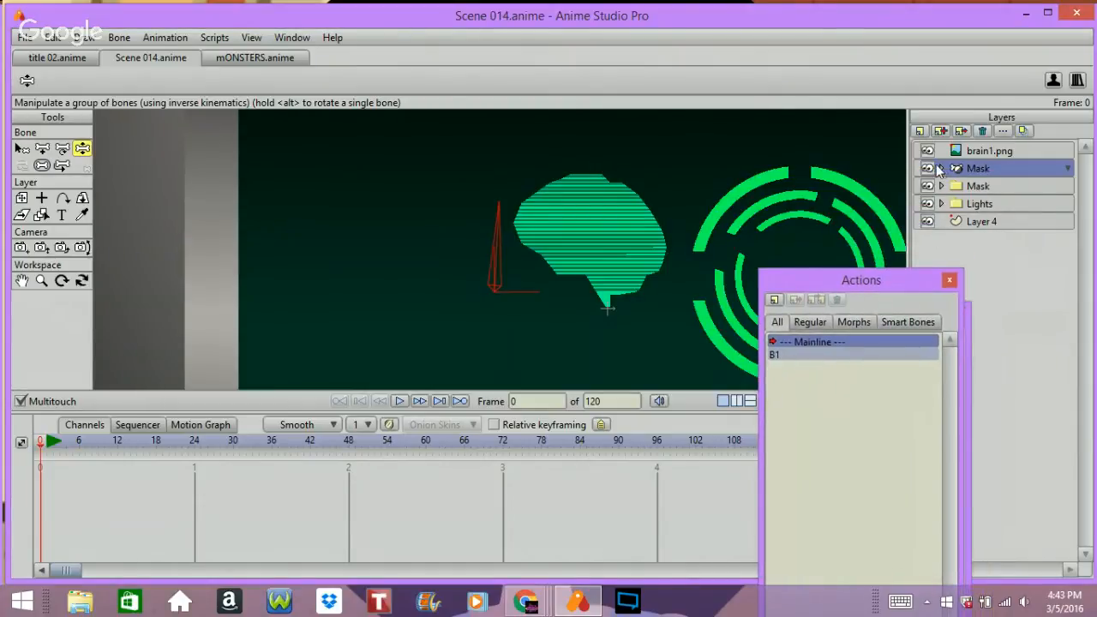
{"action": "left_click", "coordinate": [940, 168]}
{"action": "left_click", "coordinate": [980, 190]}
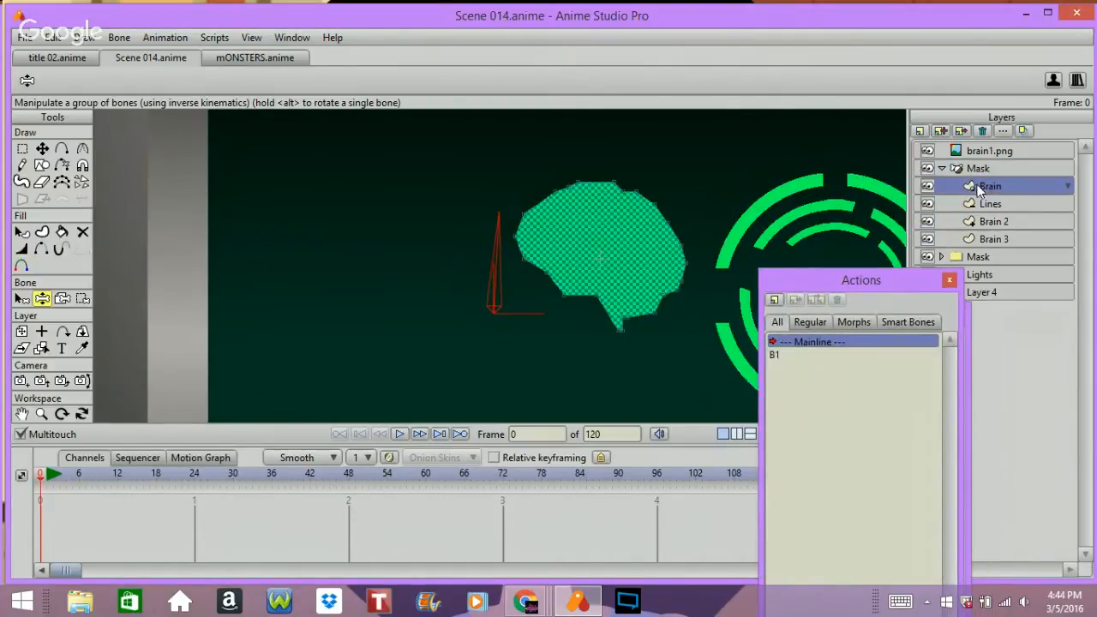
{"action": "left_click", "coordinate": [919, 131]}
{"action": "left_click", "coordinate": [936, 149]}
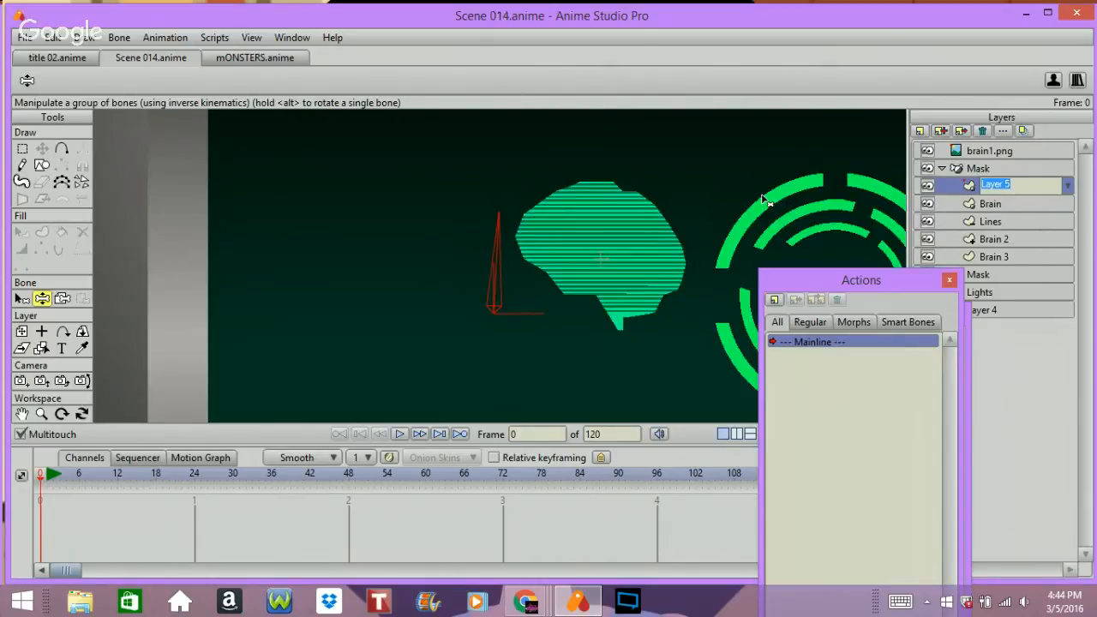
{"action": "key", "text": "Return"}
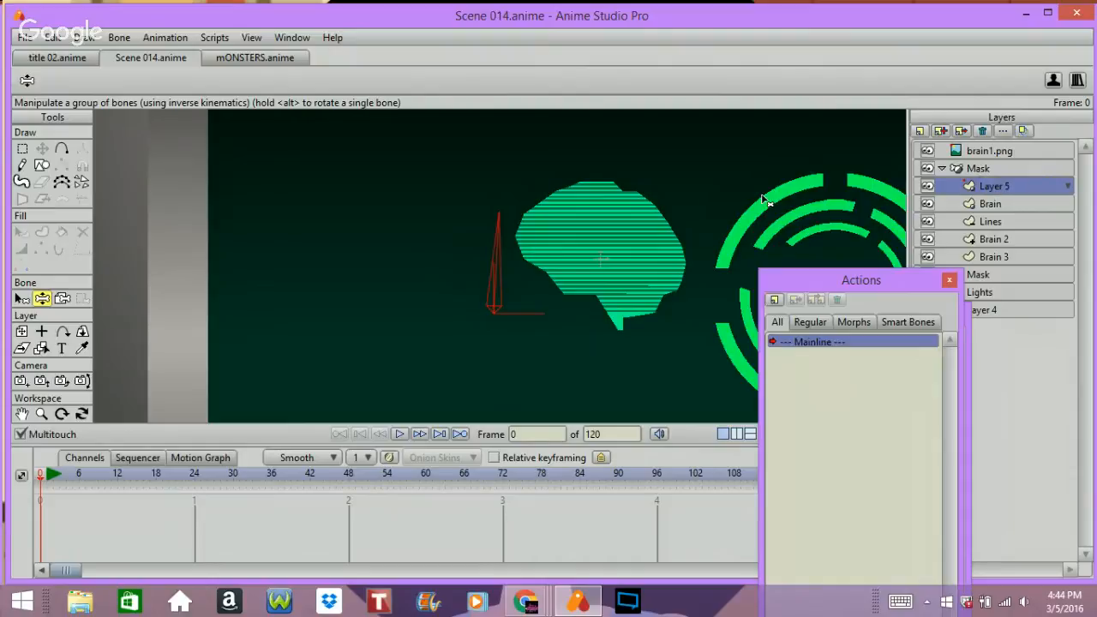
{"action": "left_click", "coordinate": [41, 165]}
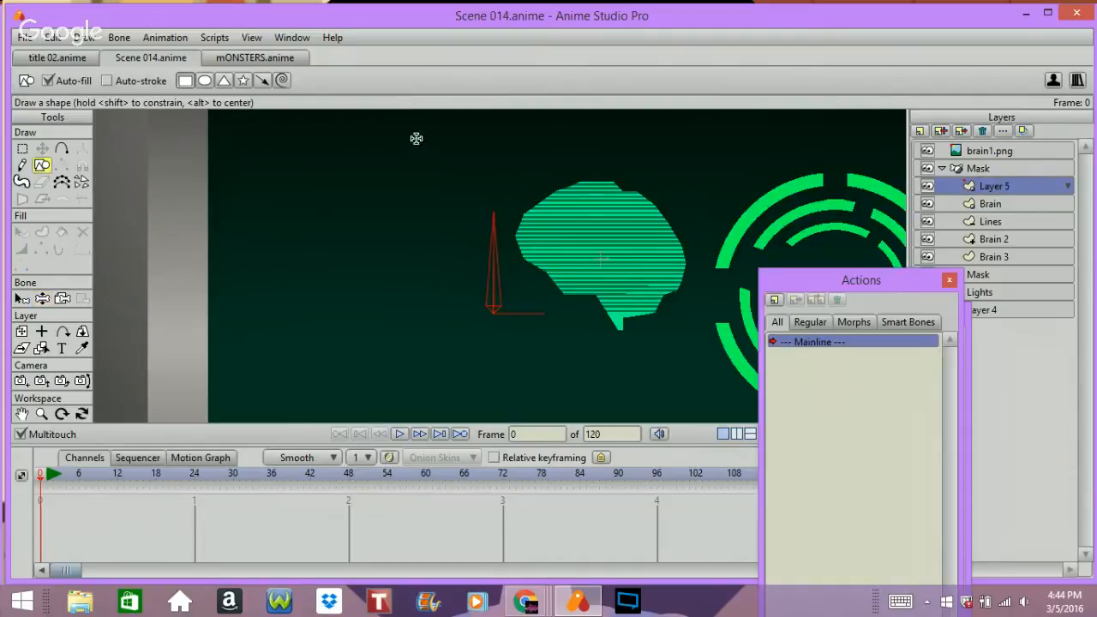
{"action": "left_click_drag", "start_coordinate": [442, 128], "coordinate": [705, 349]}
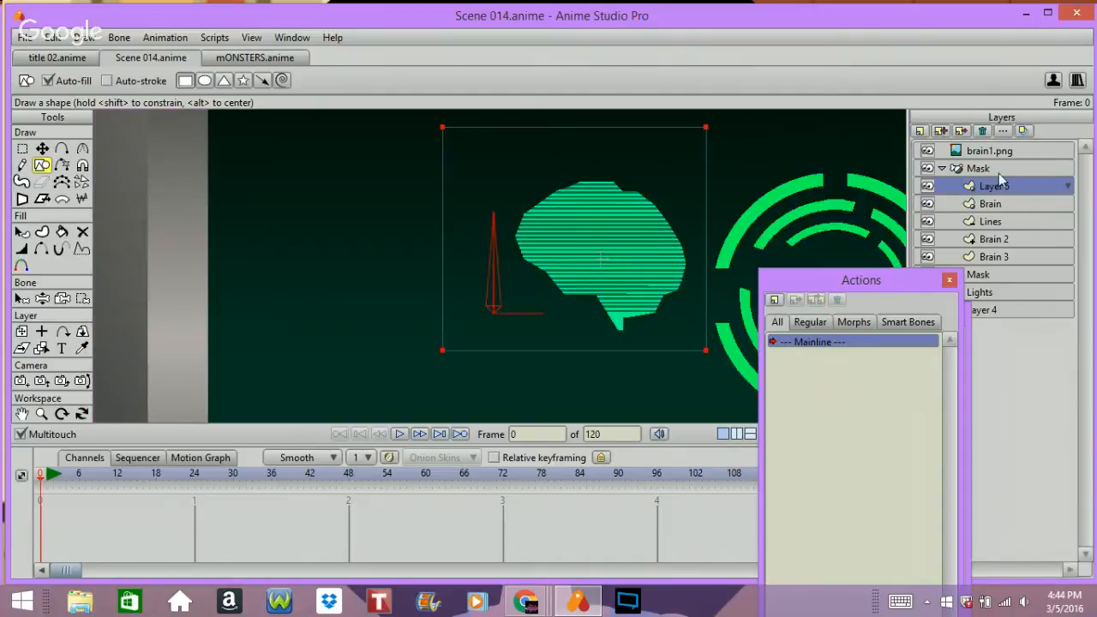
Set the masking of the rectangle layer Layer 5 to "+ Add to mask"
{"action": "double_click", "coordinate": [998, 186]}
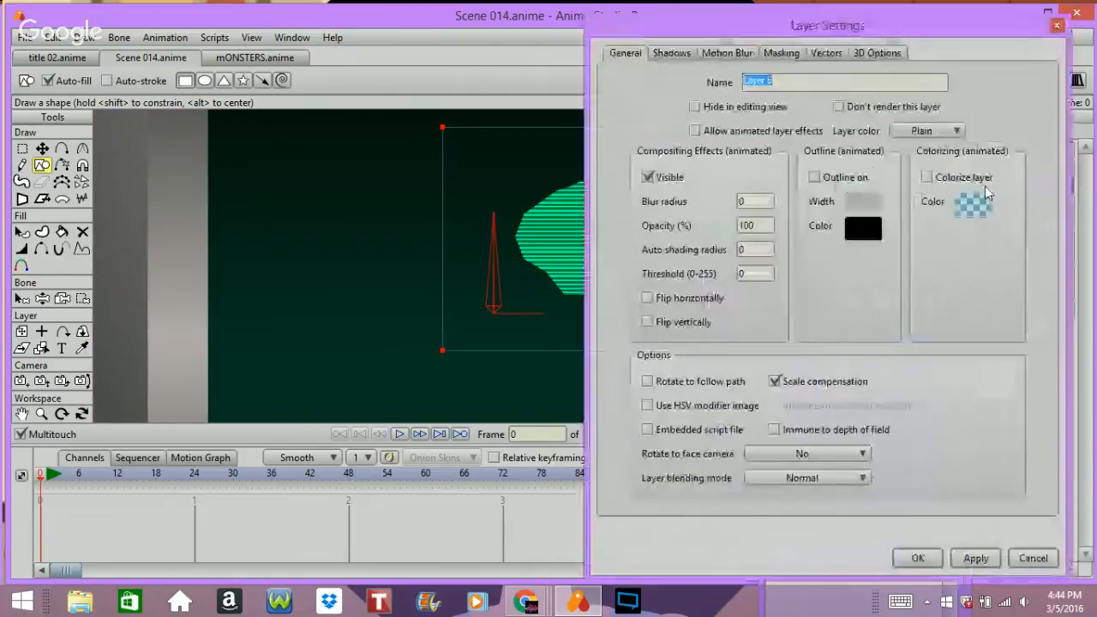
{"action": "left_click", "coordinate": [782, 51]}
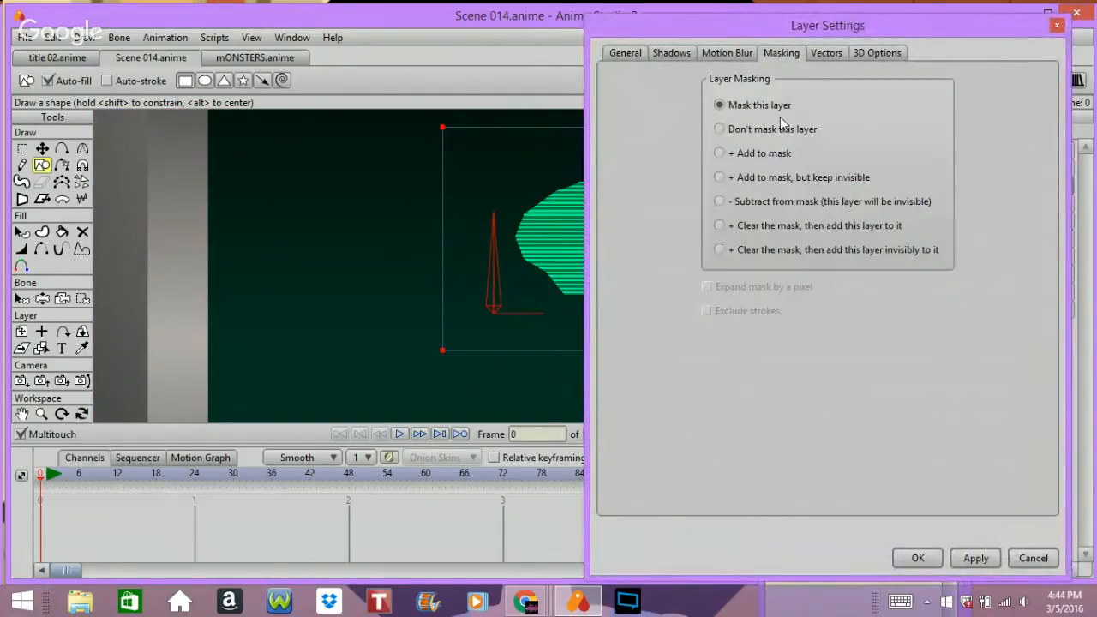
{"action": "left_click", "coordinate": [803, 203]}
{"action": "left_click", "coordinate": [797, 177]}
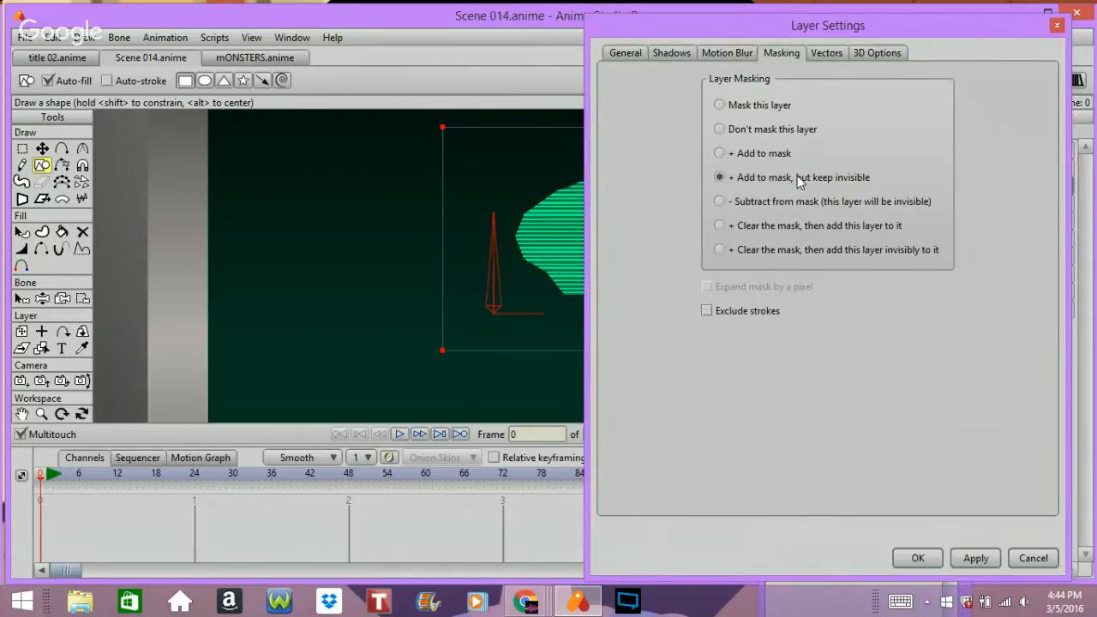
{"action": "left_click", "coordinate": [763, 153]}
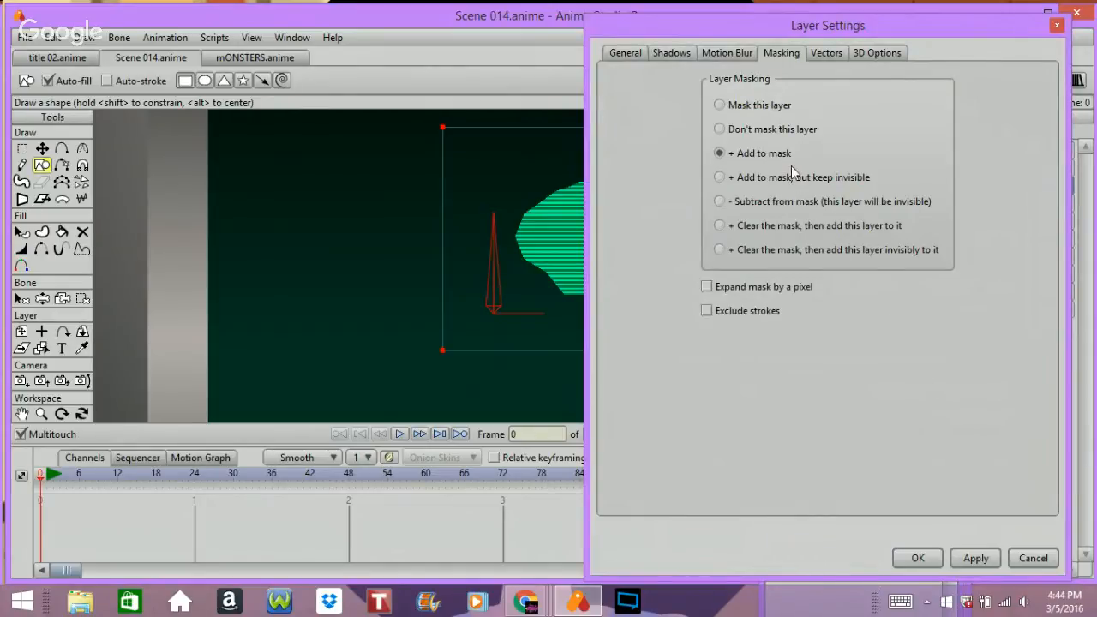
{"action": "left_click", "coordinate": [914, 553]}
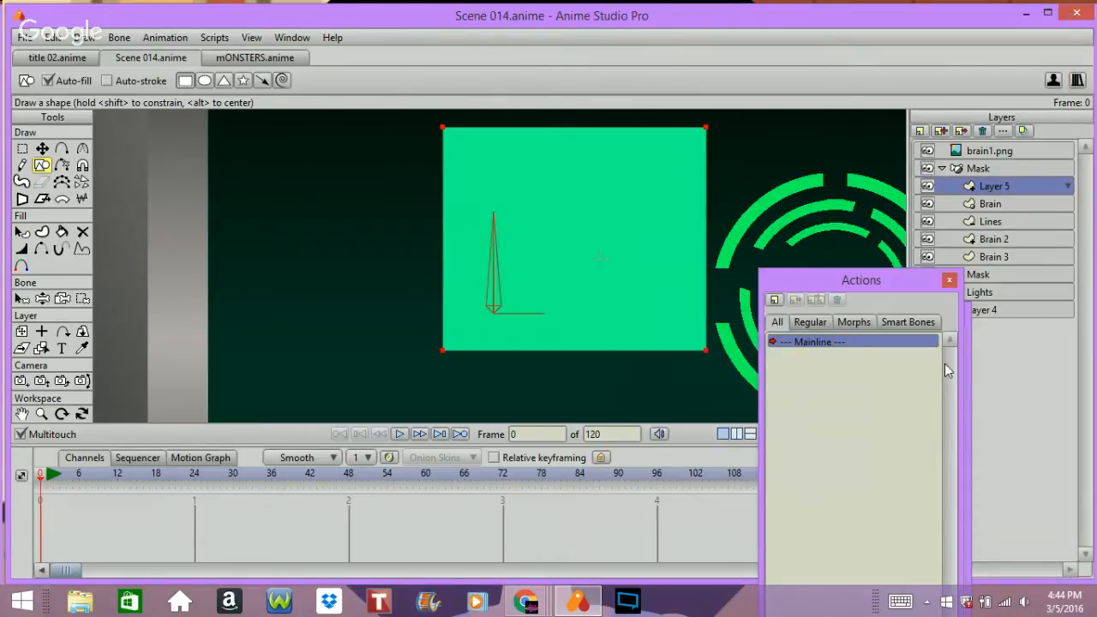
Change Layer 5's masking to "+ Add to mask, but keep invisible"
{"action": "double_click", "coordinate": [1001, 186]}
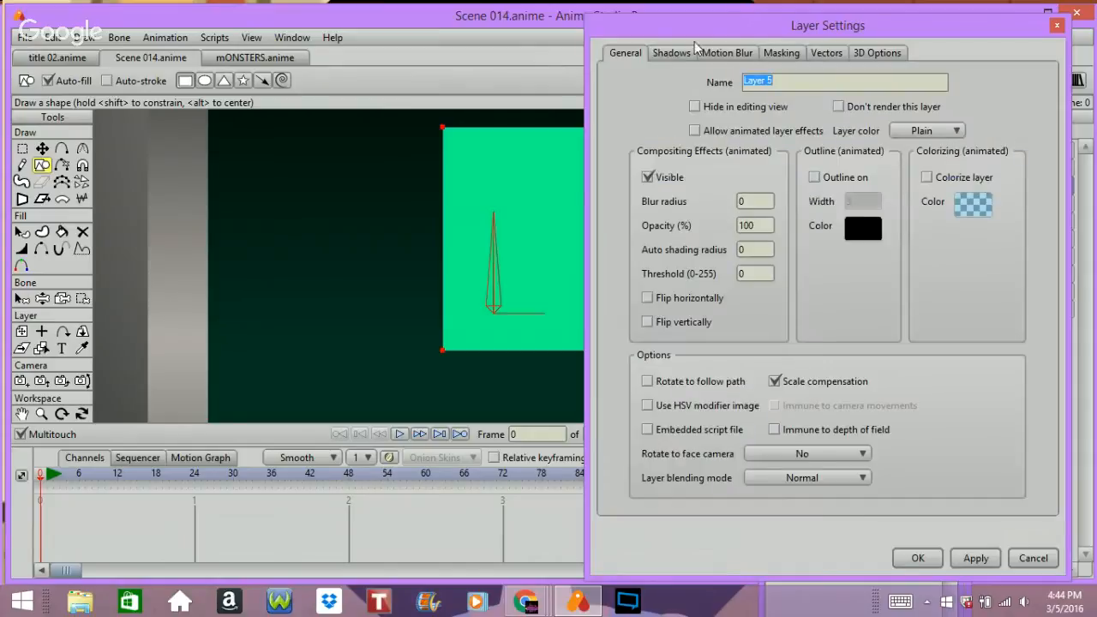
{"action": "left_click", "coordinate": [780, 53]}
{"action": "left_click", "coordinate": [776, 178]}
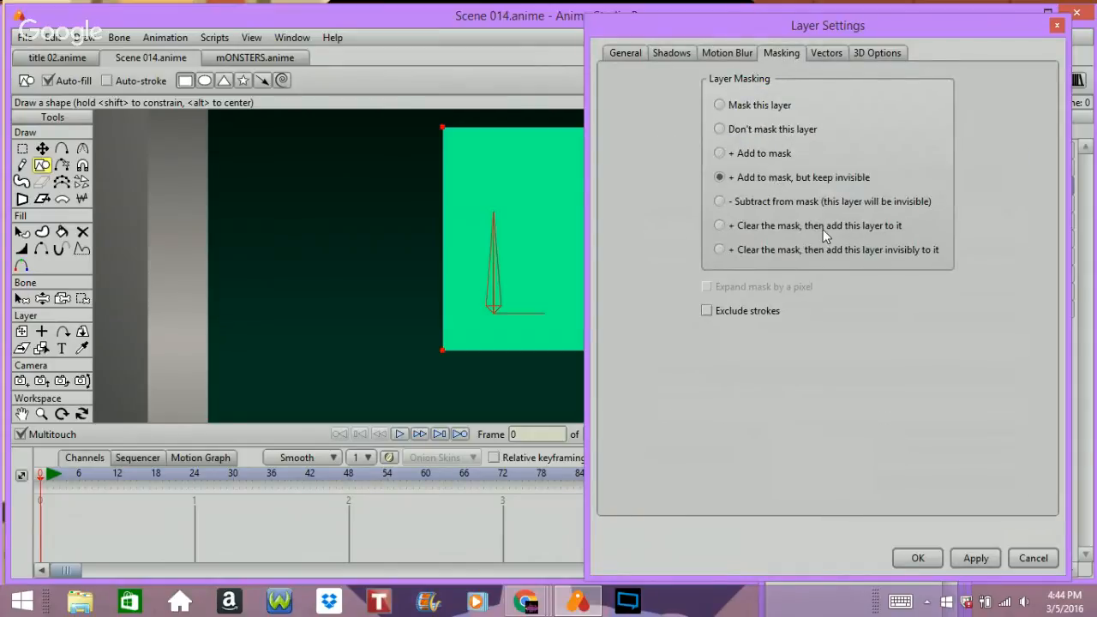
{"action": "left_click", "coordinate": [917, 558]}
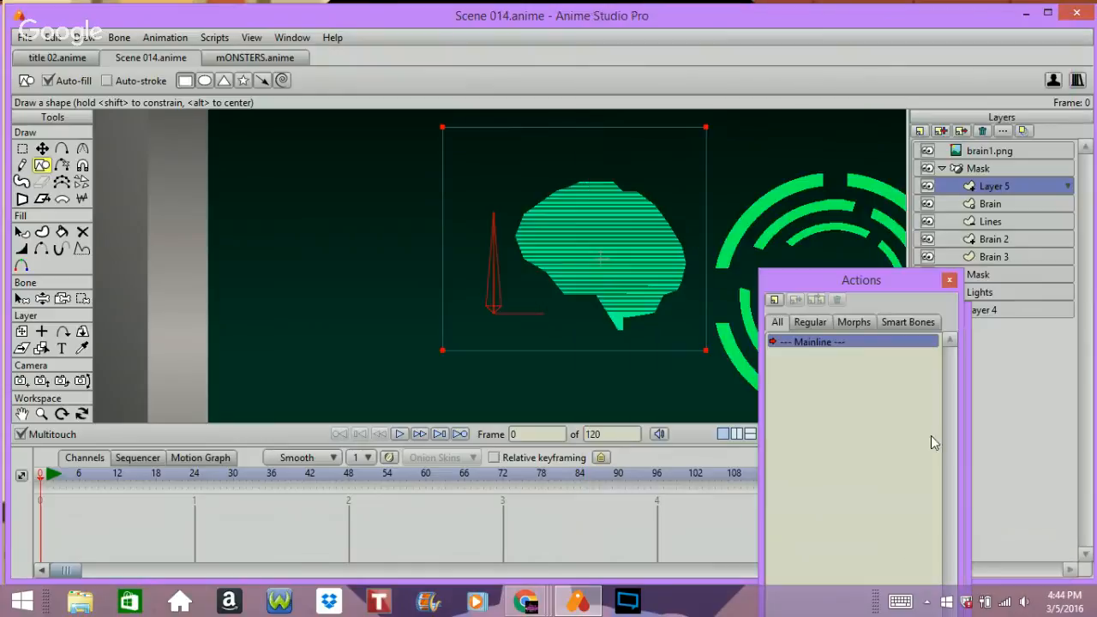
Try the dark green fill 0A3A25 on the rectangle in Layer 5, undo it, and deselect the shape
{"action": "left_click", "coordinate": [21, 232]}
{"action": "left_click", "coordinate": [584, 232]}
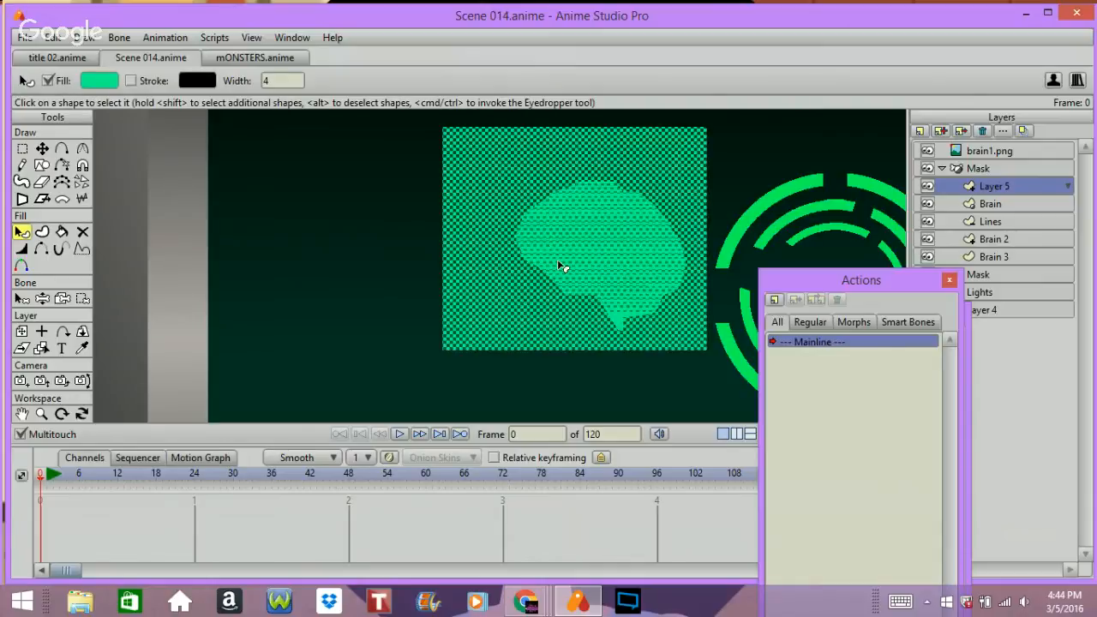
{"action": "left_click", "coordinate": [97, 82]}
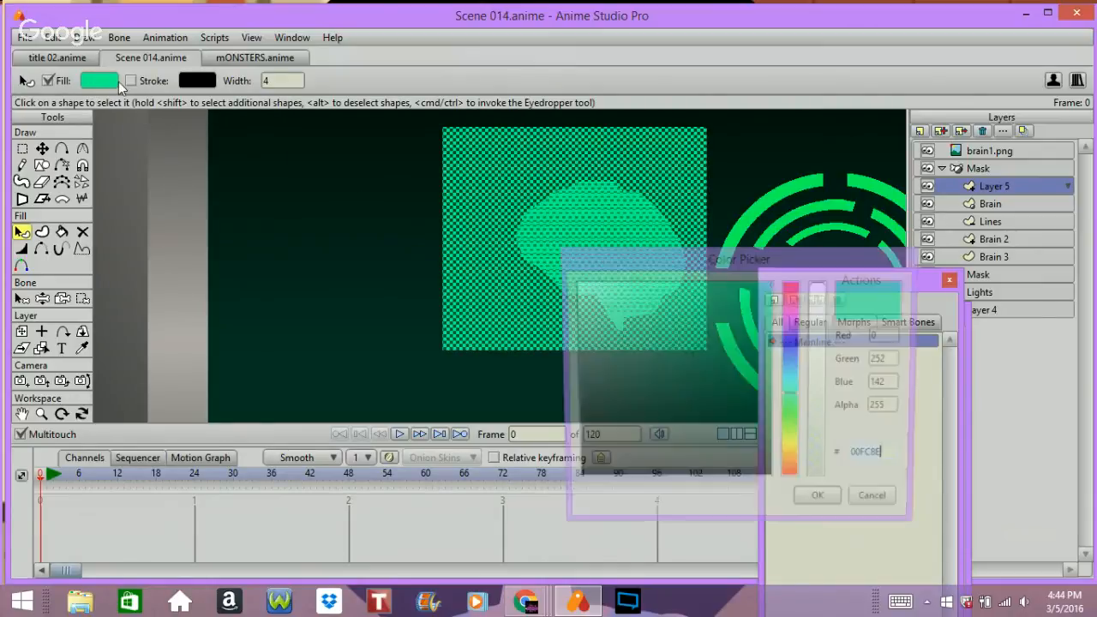
{"action": "left_click", "coordinate": [729, 387]}
{"action": "left_click", "coordinate": [736, 436]}
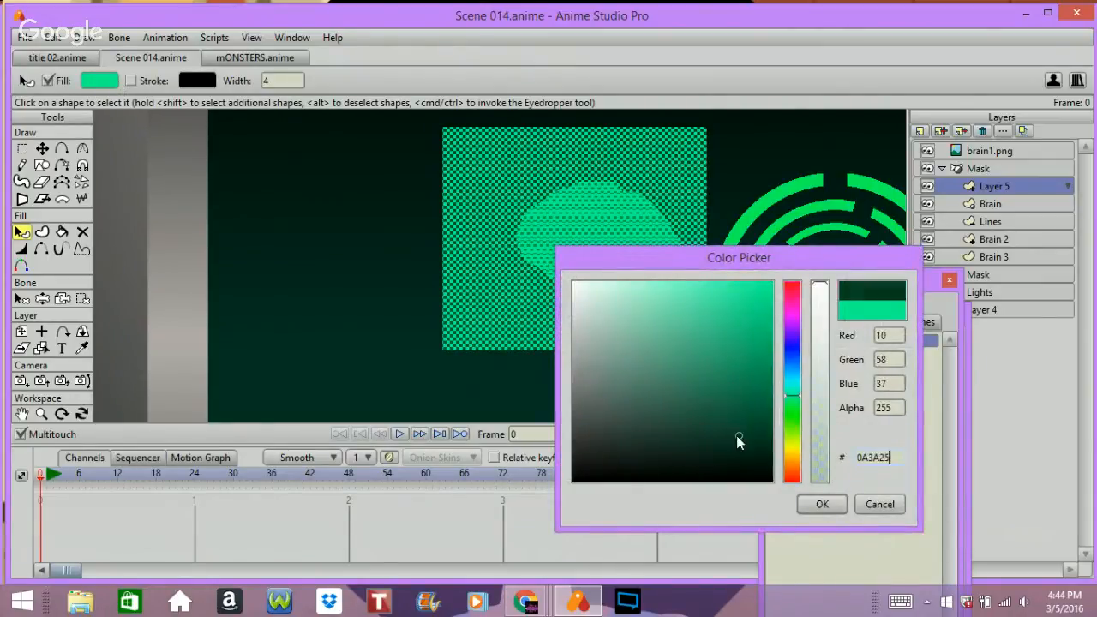
{"action": "left_click", "coordinate": [822, 504]}
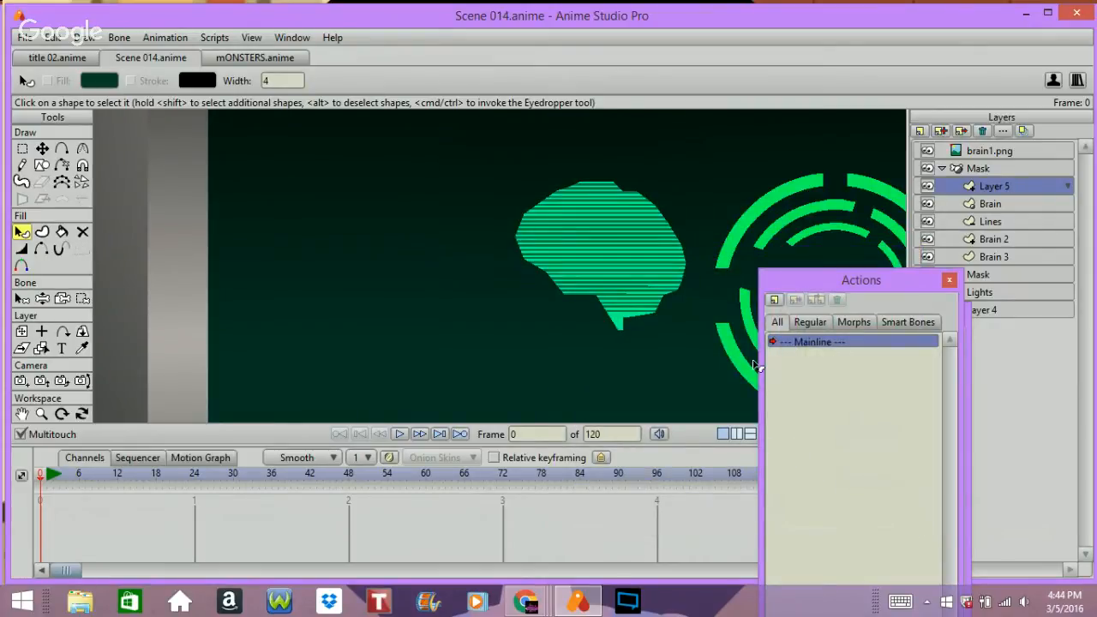
{"action": "key", "text": "ctrl+a"}
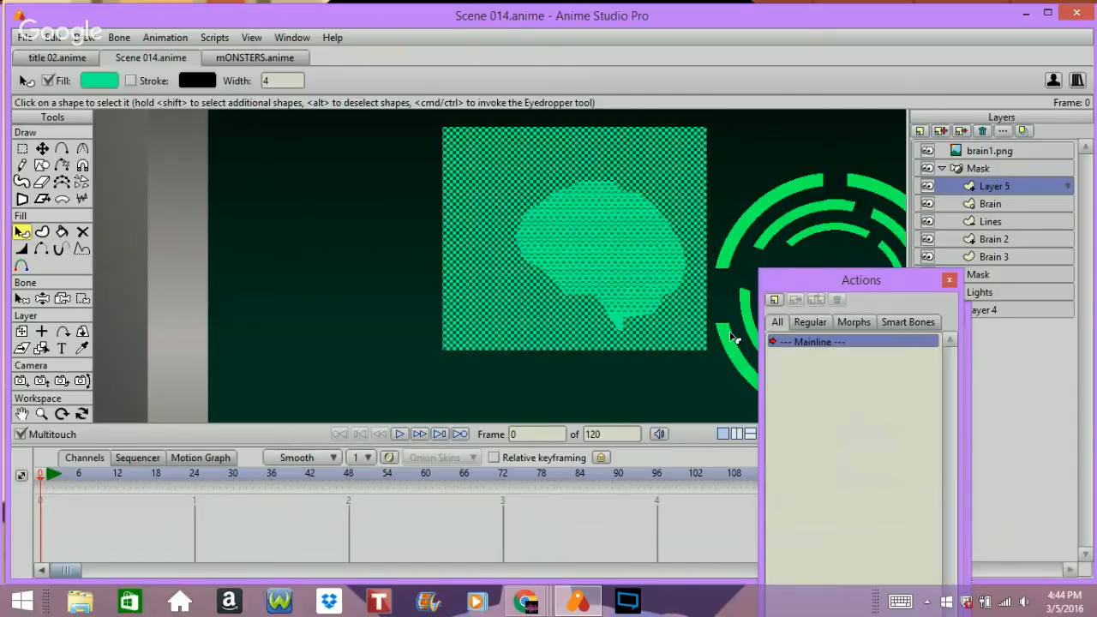
{"action": "key", "text": "ctrl+d"}
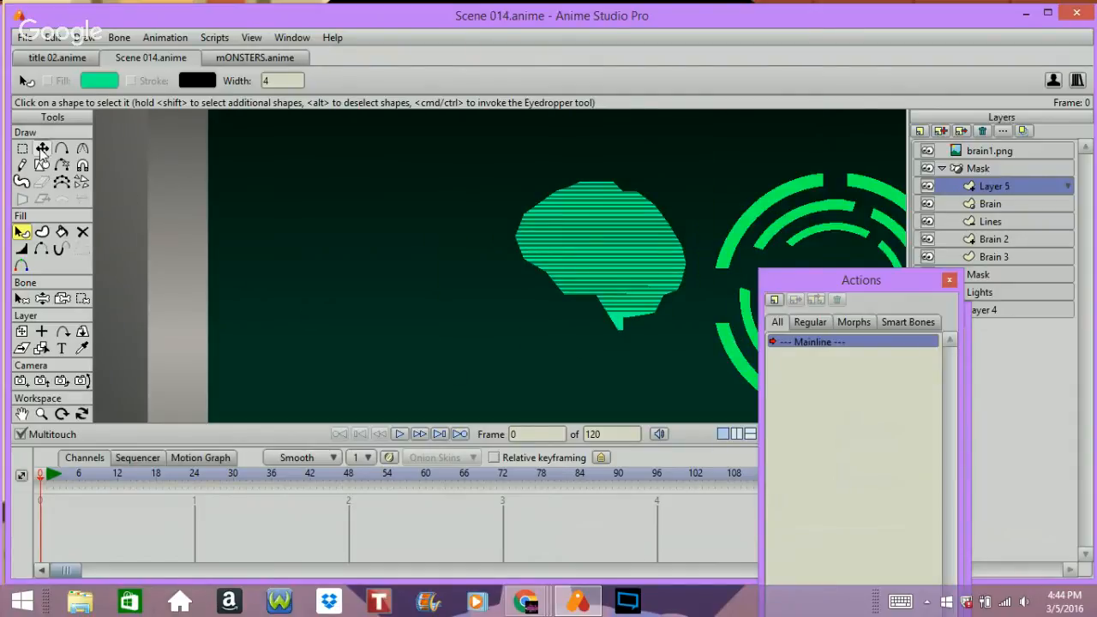
Select the rectangle's two top points, try moving them down over the lower part of the brain, and undo the move
{"action": "left_click", "coordinate": [42, 148]}
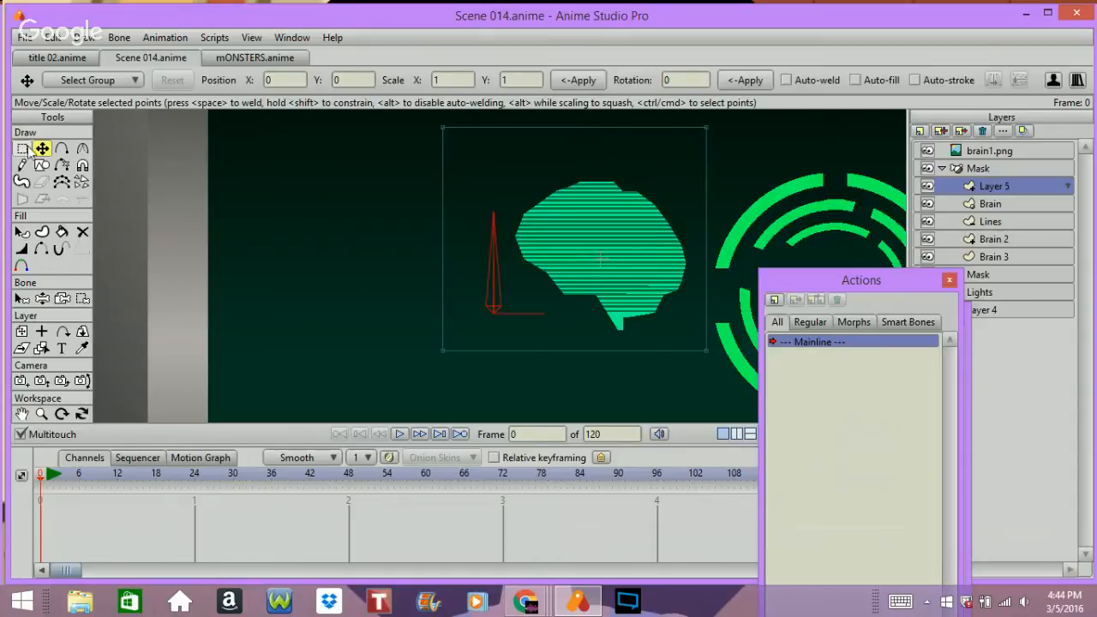
{"action": "left_click", "coordinate": [22, 148]}
{"action": "left_click_drag", "start_coordinate": [413, 129], "coordinate": [759, 210]}
{"action": "left_click_drag", "start_coordinate": [420, 121], "coordinate": [700, 173]}
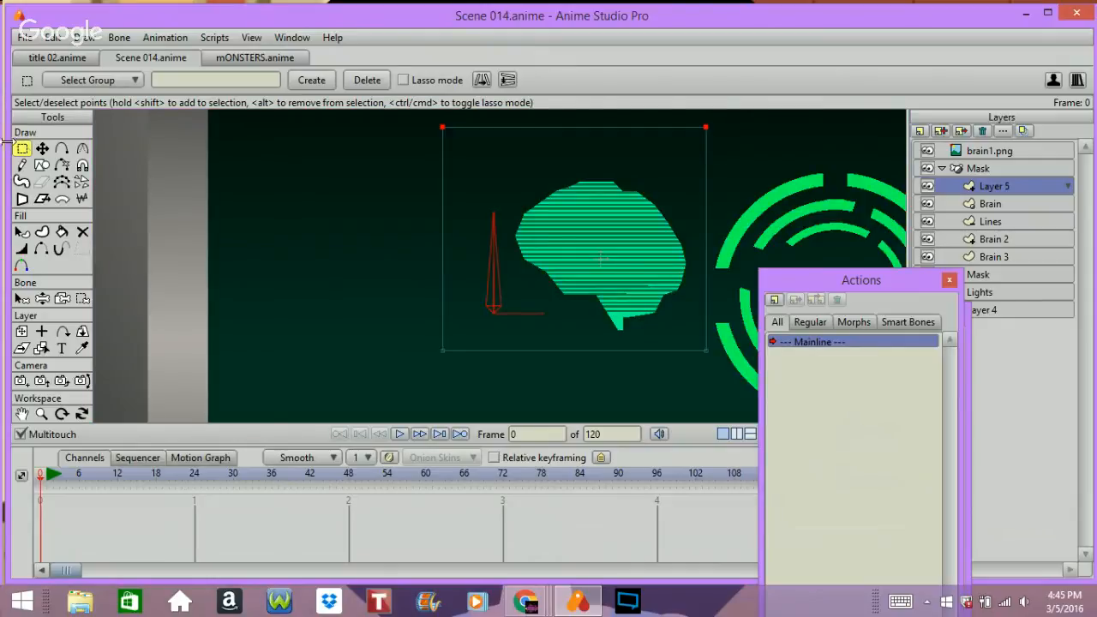
{"action": "left_click", "coordinate": [42, 148]}
{"action": "left_click_drag", "start_coordinate": [281, 223], "coordinate": [337, 426]}
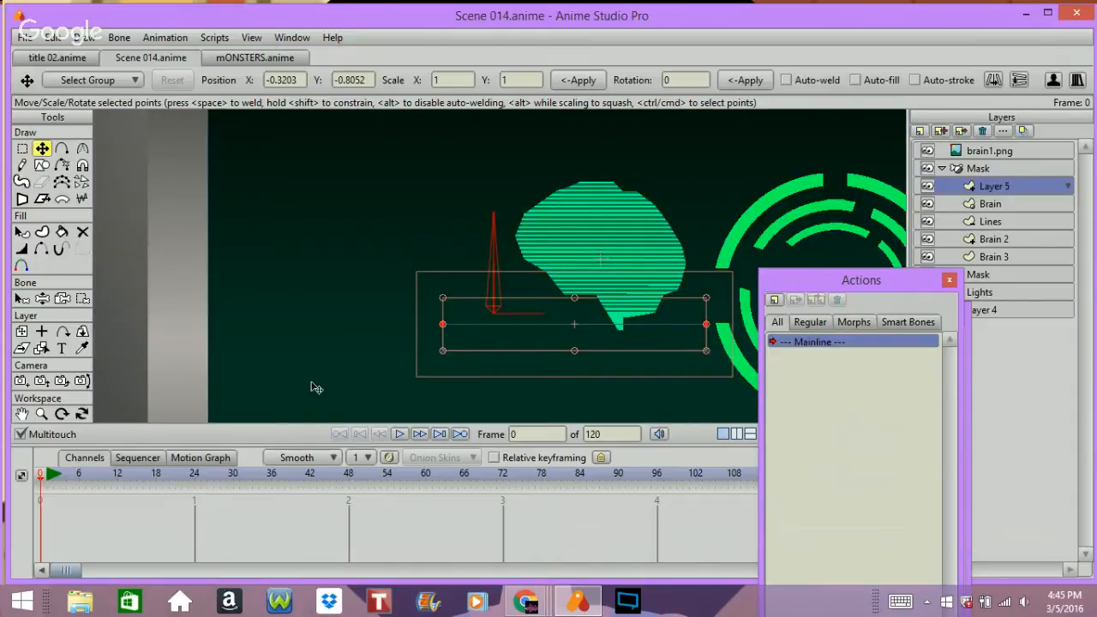
{"action": "key", "text": "ctrl+z"}
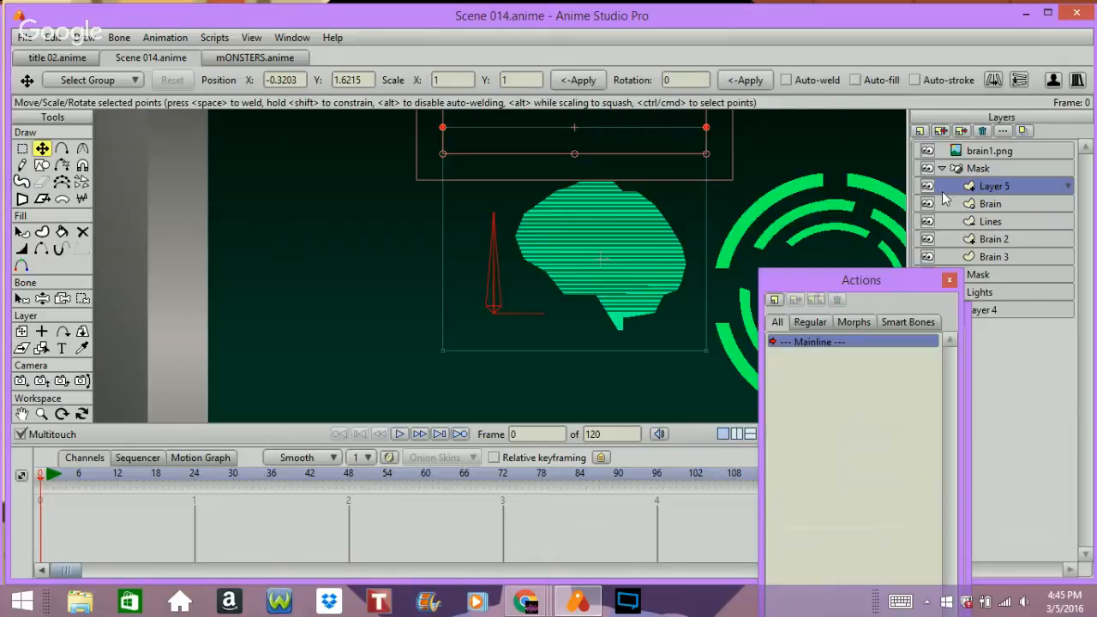
Examine the Brain, Lines, Brain 2 and Brain 3 layers in turn, and return to Layer 5
{"action": "left_click", "coordinate": [978, 205]}
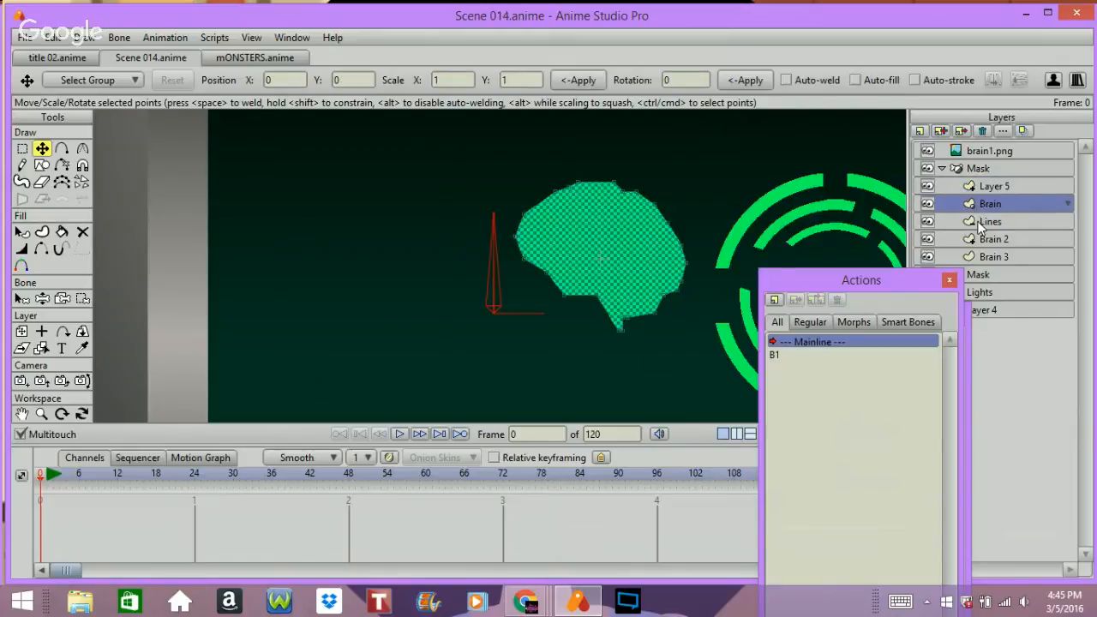
{"action": "left_click", "coordinate": [965, 224]}
{"action": "left_click", "coordinate": [1011, 240]}
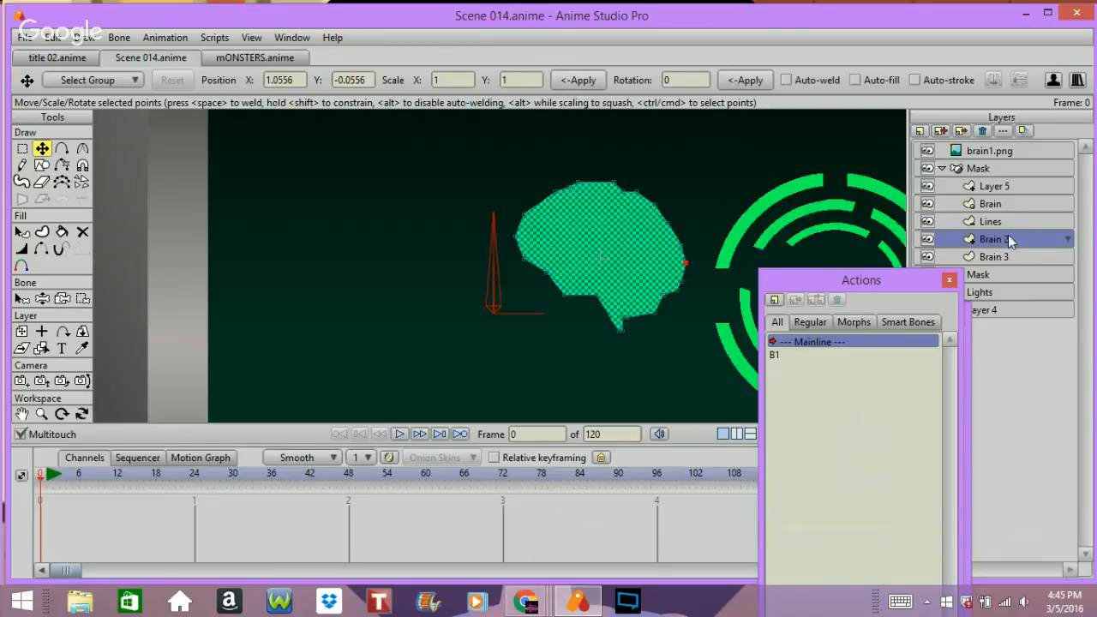
{"action": "left_click", "coordinate": [1006, 250]}
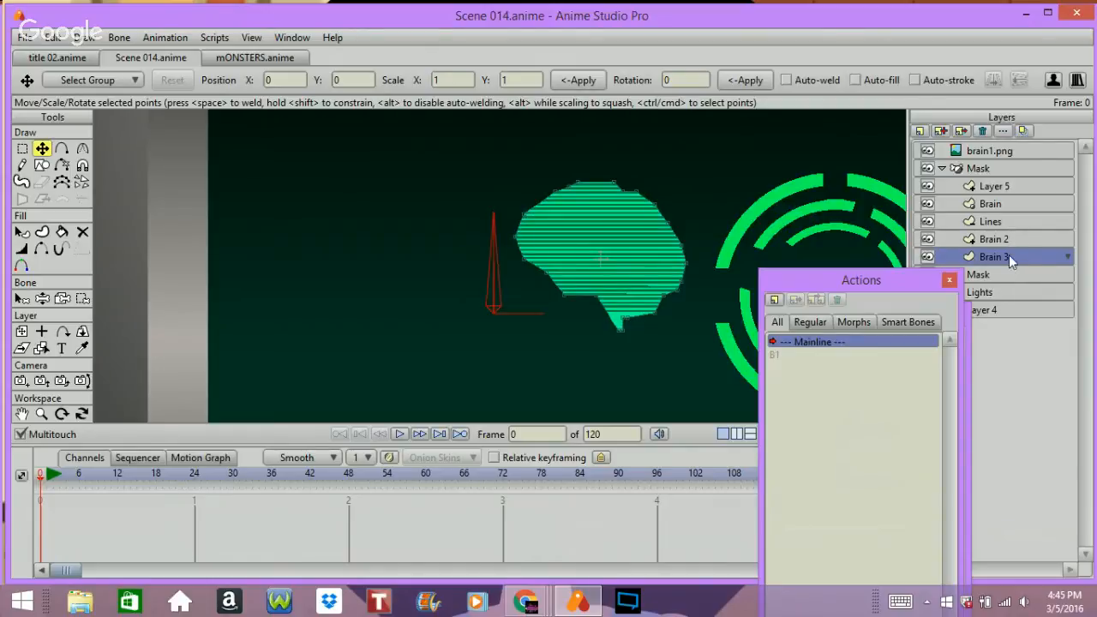
{"action": "left_click", "coordinate": [993, 187]}
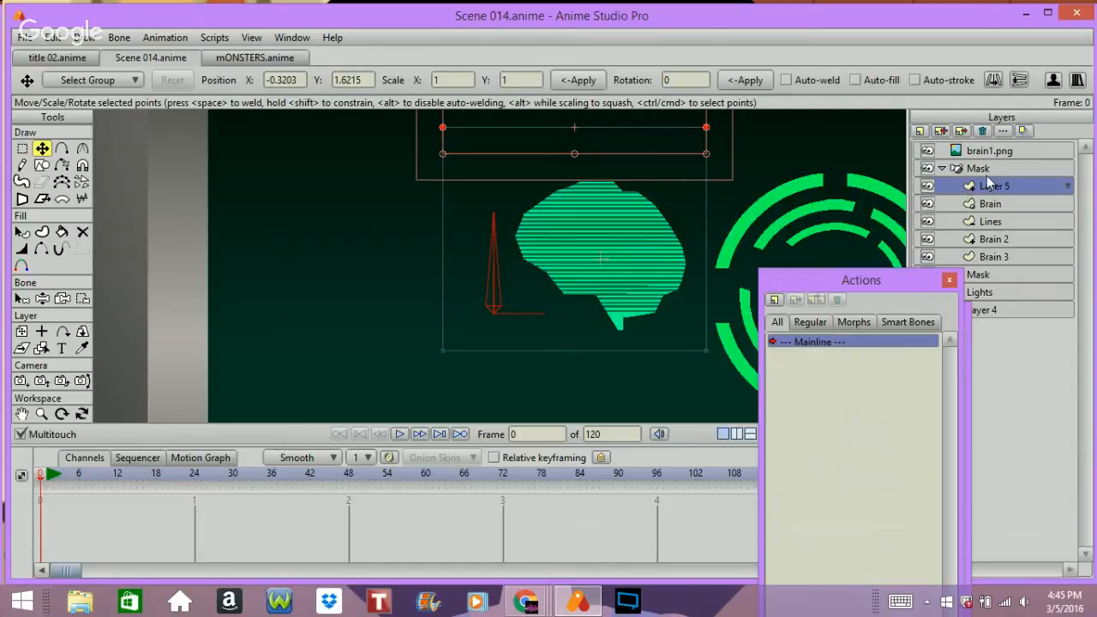
Try "Don't mask this layer" on Layer 5, and restore its masking to "+ Add to mask, but keep invisible"
{"action": "right_click", "coordinate": [986, 176]}
{"action": "left_click", "coordinate": [981, 191]}
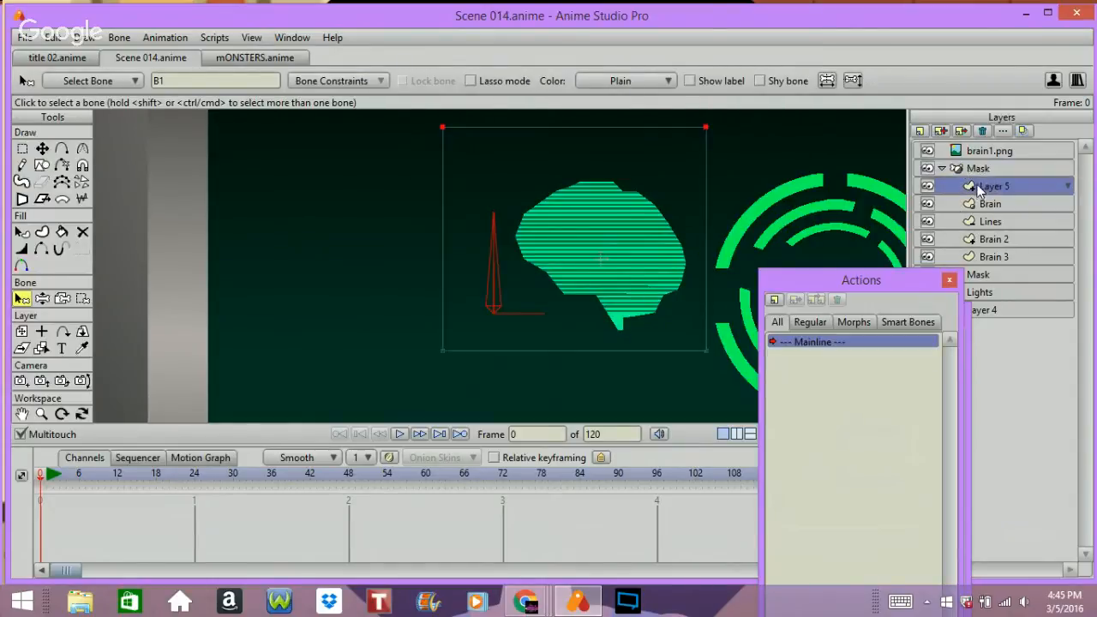
{"action": "right_click", "coordinate": [981, 191]}
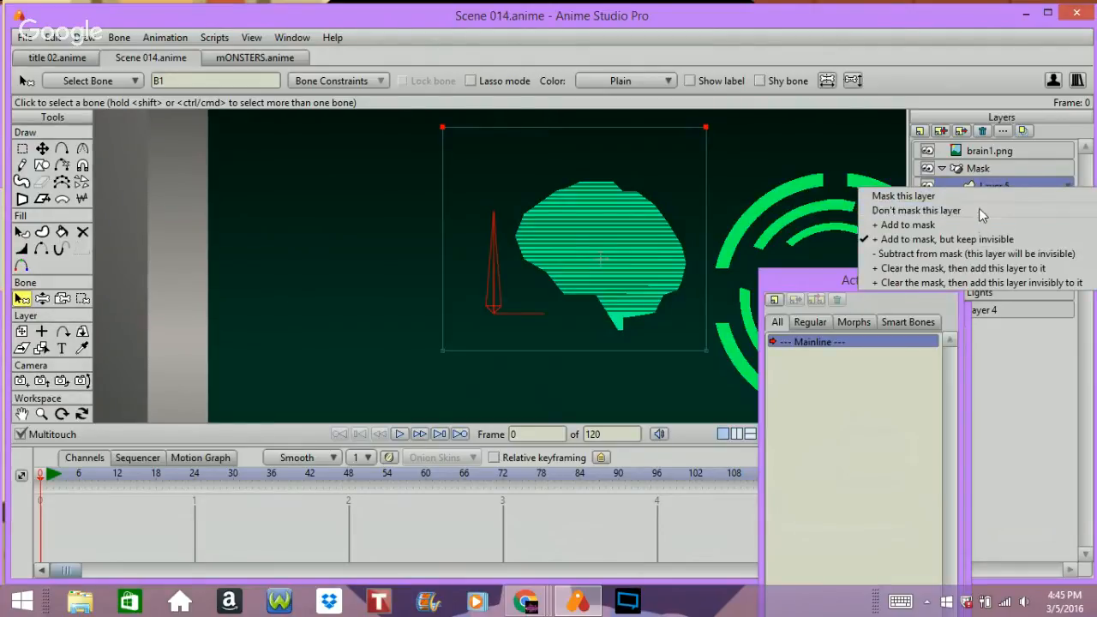
{"action": "left_click", "coordinate": [979, 209]}
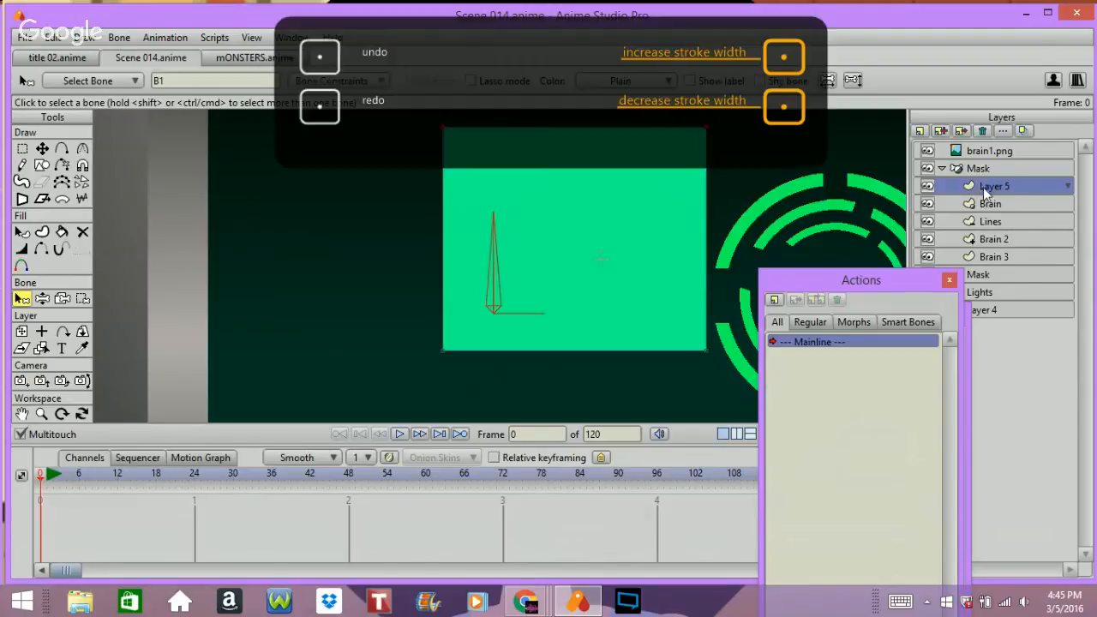
{"action": "right_click", "coordinate": [983, 191]}
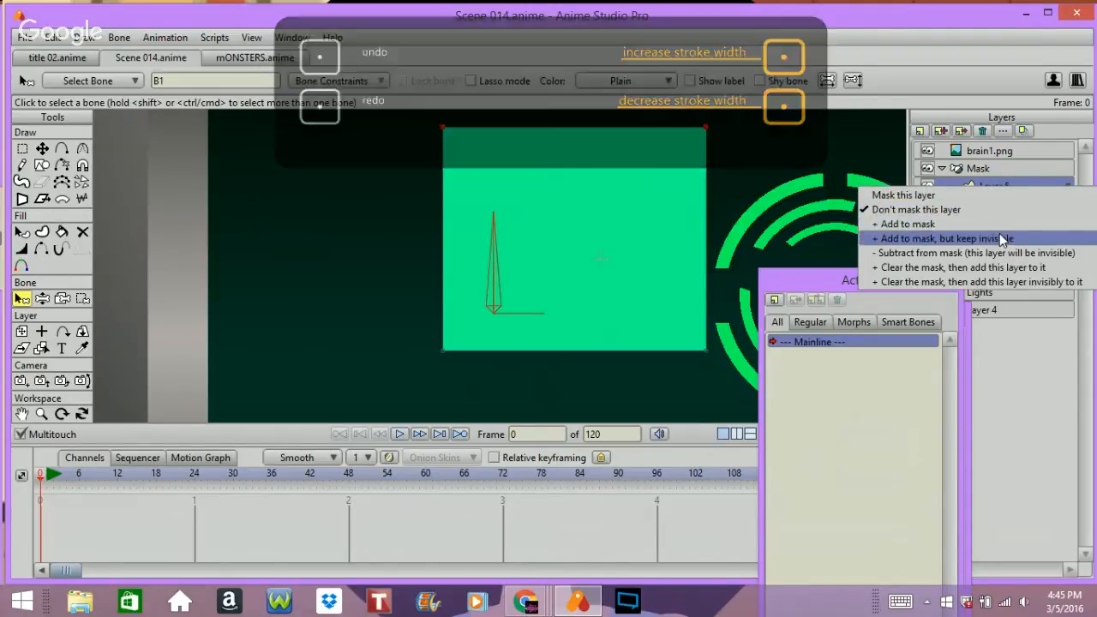
{"action": "left_click", "coordinate": [1002, 237]}
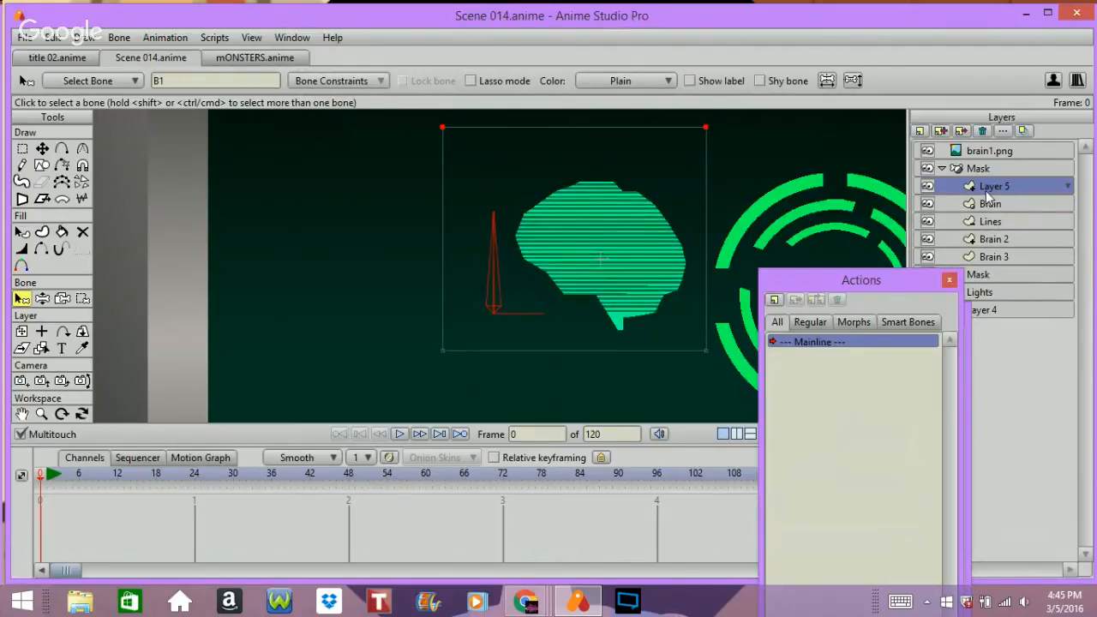
Try Layer 5 between Brain 2 and Brain 3 with the rectangle's top points moved down to its bottom edge, and return the layer above Brain
{"action": "left_click_drag", "start_coordinate": [989, 195], "coordinate": [1014, 239]}
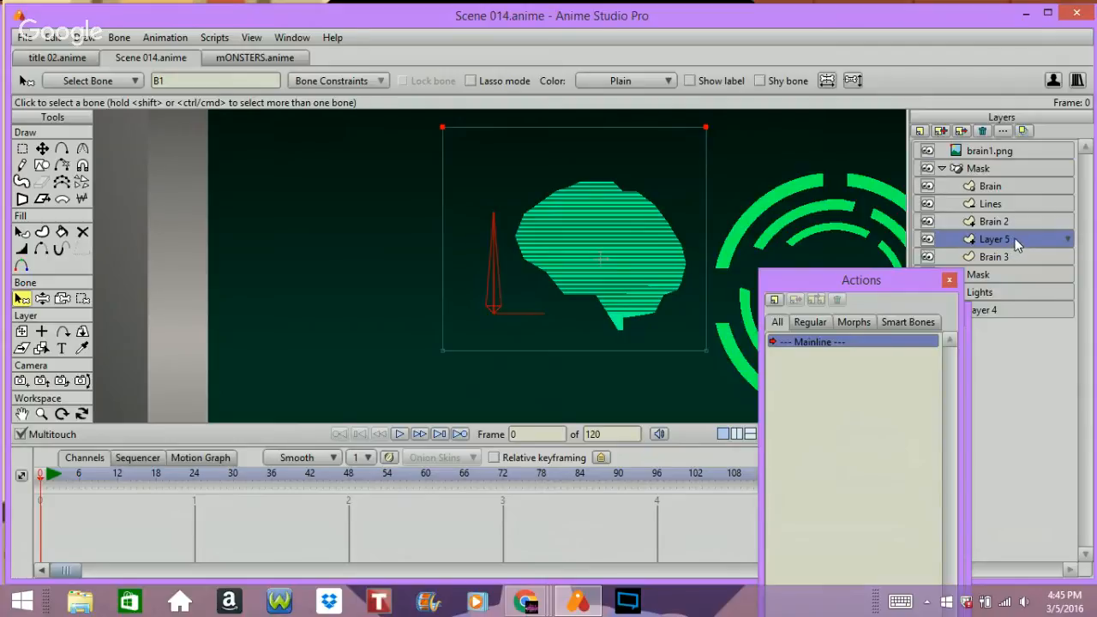
{"action": "double_click", "coordinate": [1015, 238]}
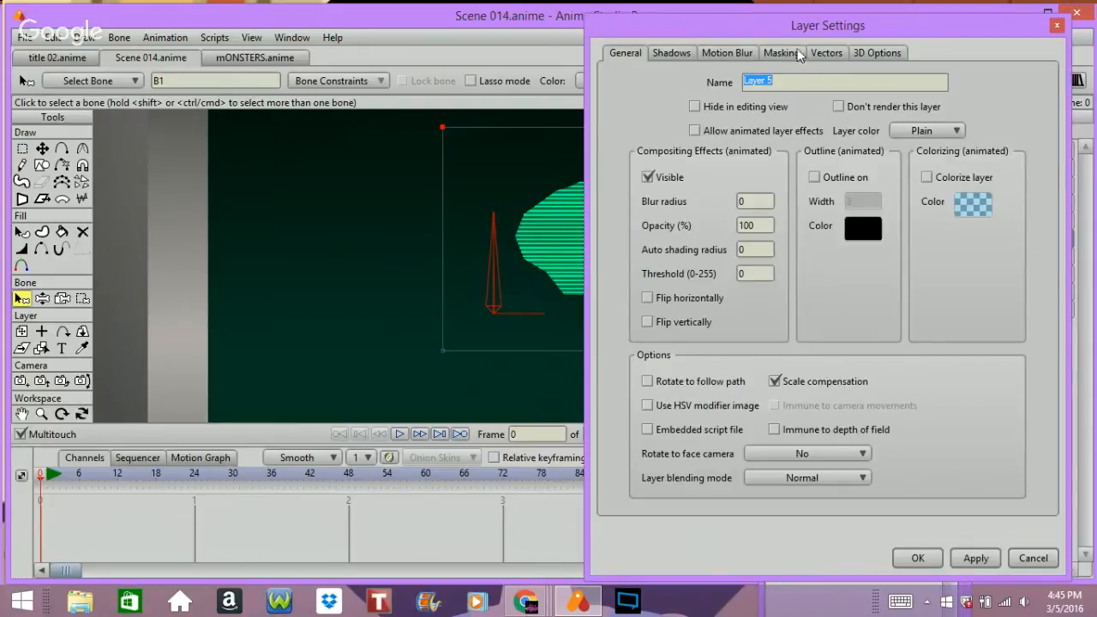
{"action": "left_click", "coordinate": [1055, 28]}
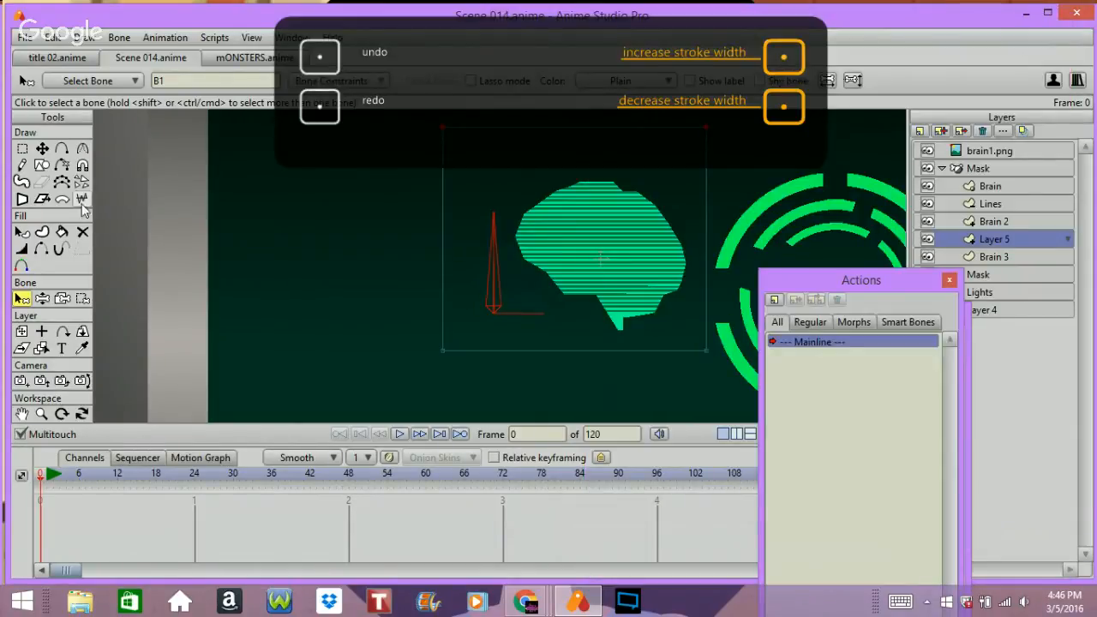
{"action": "left_click", "coordinate": [42, 148]}
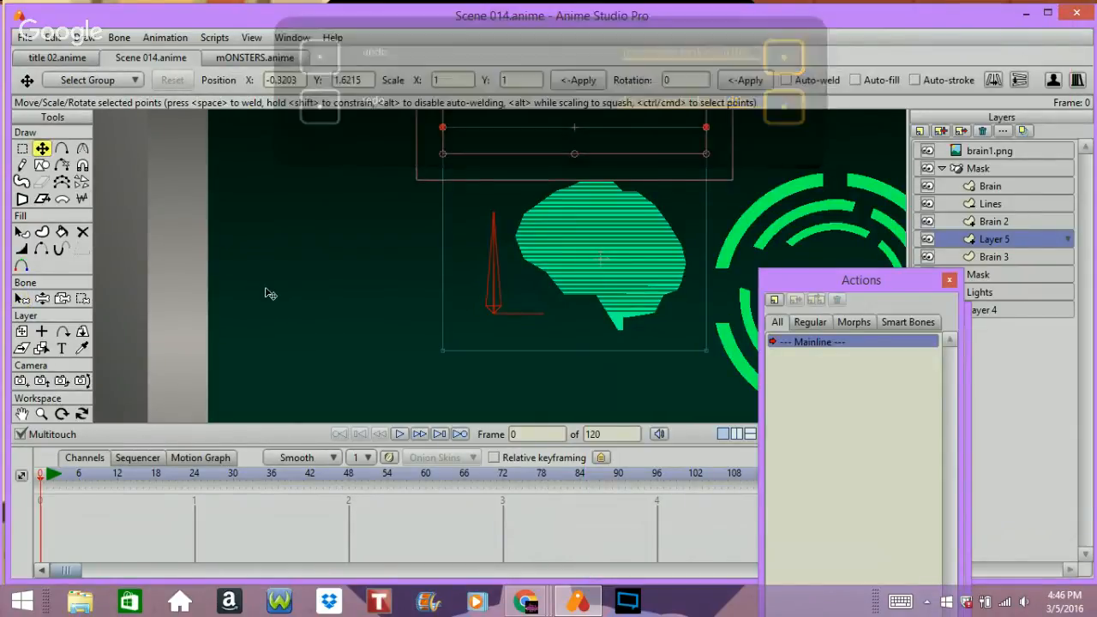
{"action": "left_click_drag", "start_coordinate": [268, 292], "coordinate": [339, 467]}
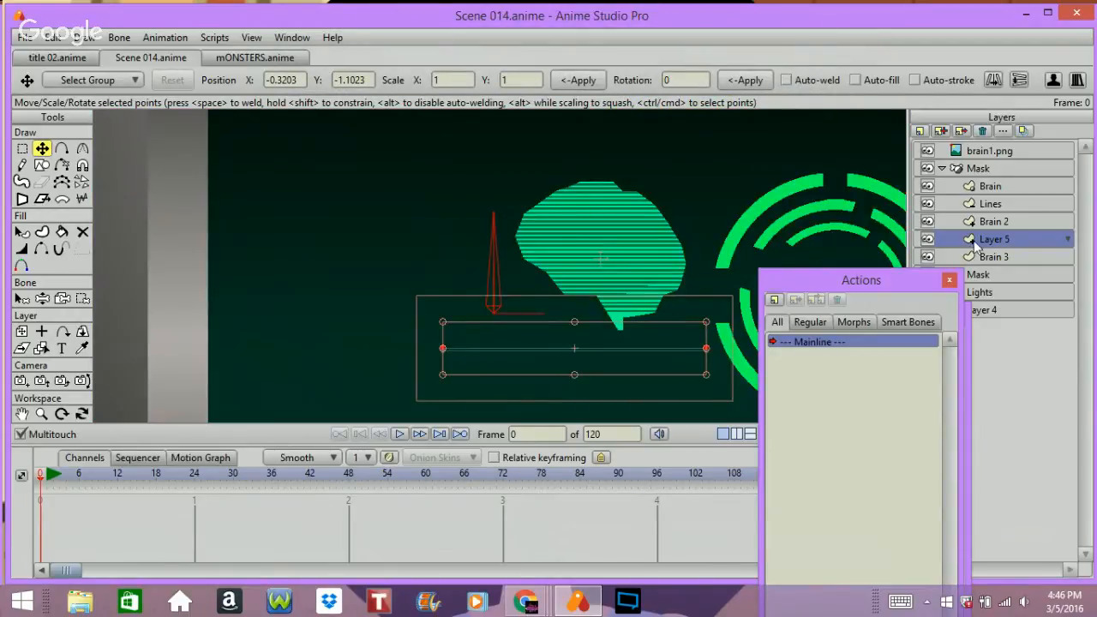
{"action": "left_click_drag", "start_coordinate": [980, 246], "coordinate": [992, 187]}
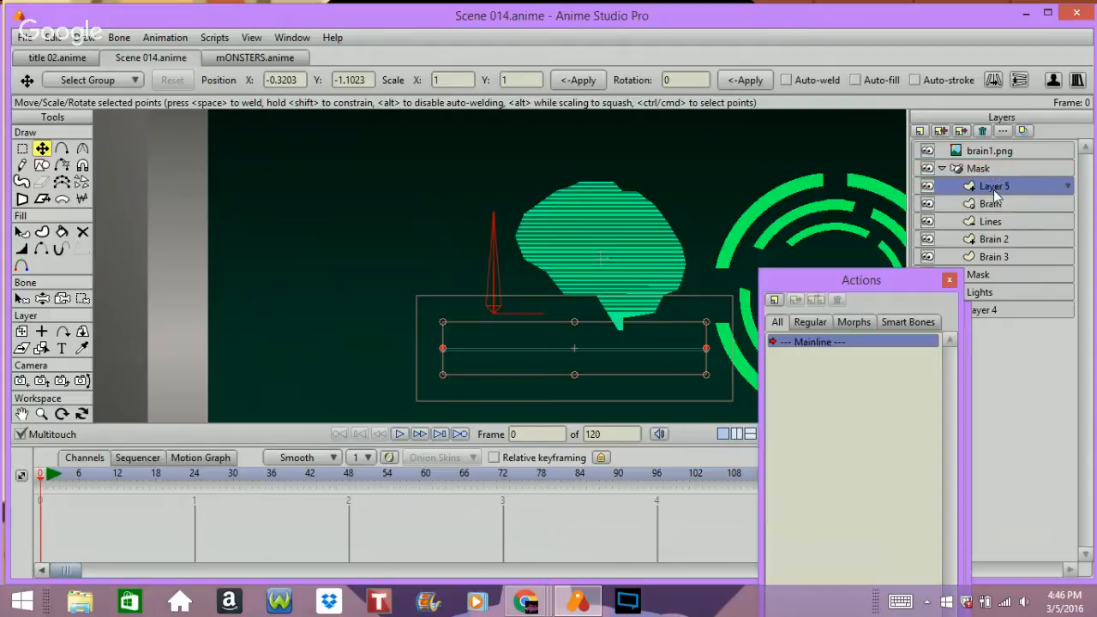
Delete the rectangle layer Layer 5 from the brain's Mask group, and select the Mask group
{"action": "left_click", "coordinate": [982, 131]}
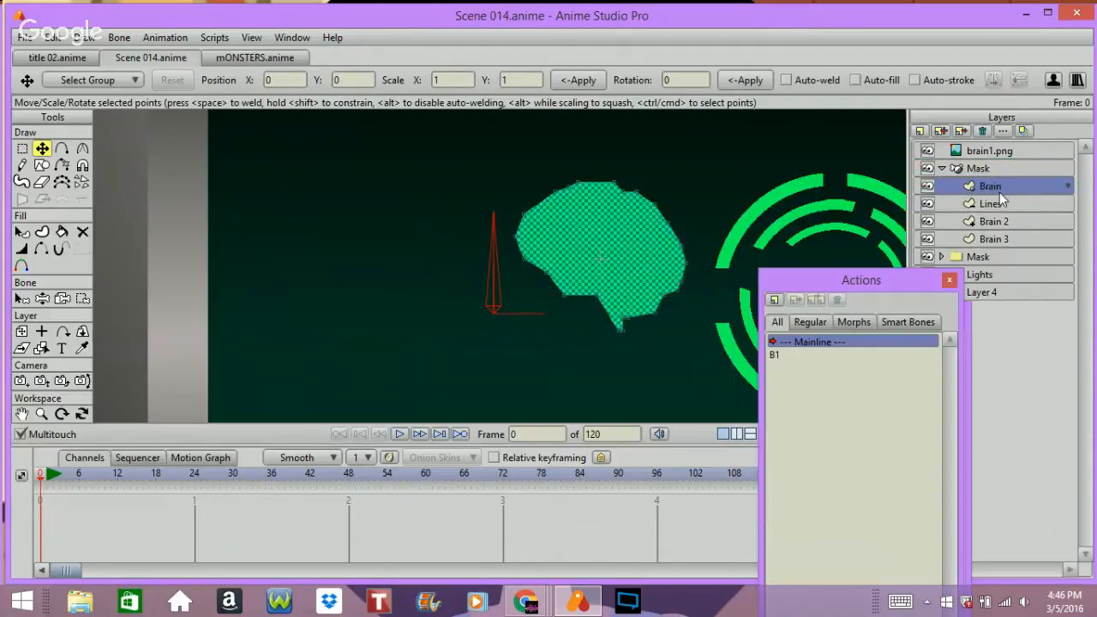
{"action": "left_click", "coordinate": [996, 170]}
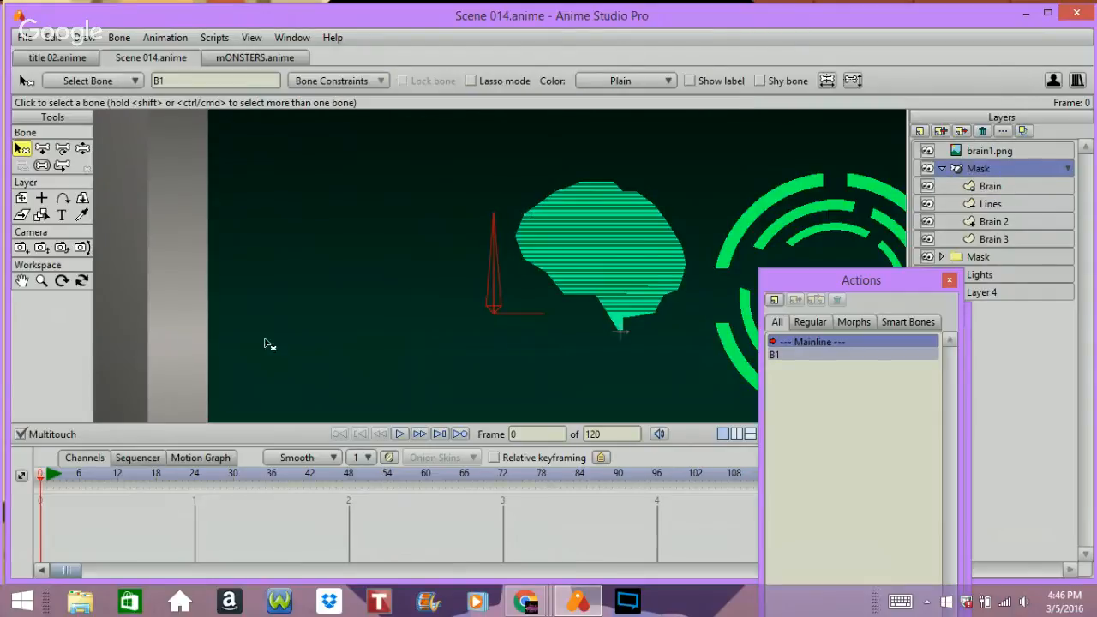
Duplicate the brain's Mask group, flip the copy horizontally, and place it to the left of the original brain at X about -0.75
{"action": "left_click", "coordinate": [942, 169]}
{"action": "left_click", "coordinate": [940, 130]}
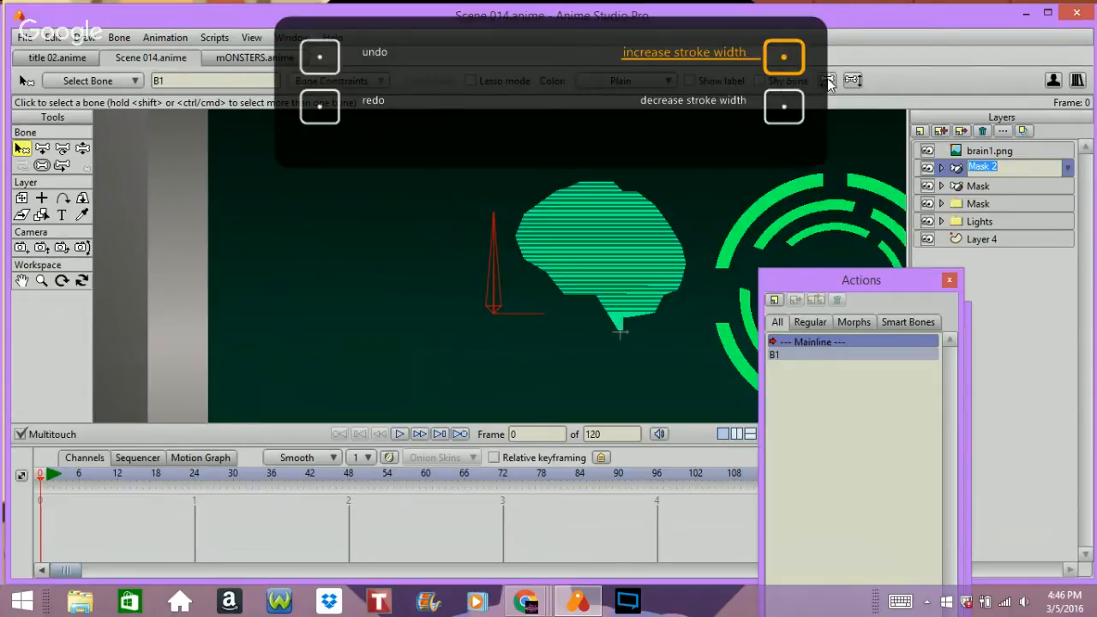
{"action": "left_click", "coordinate": [23, 199]}
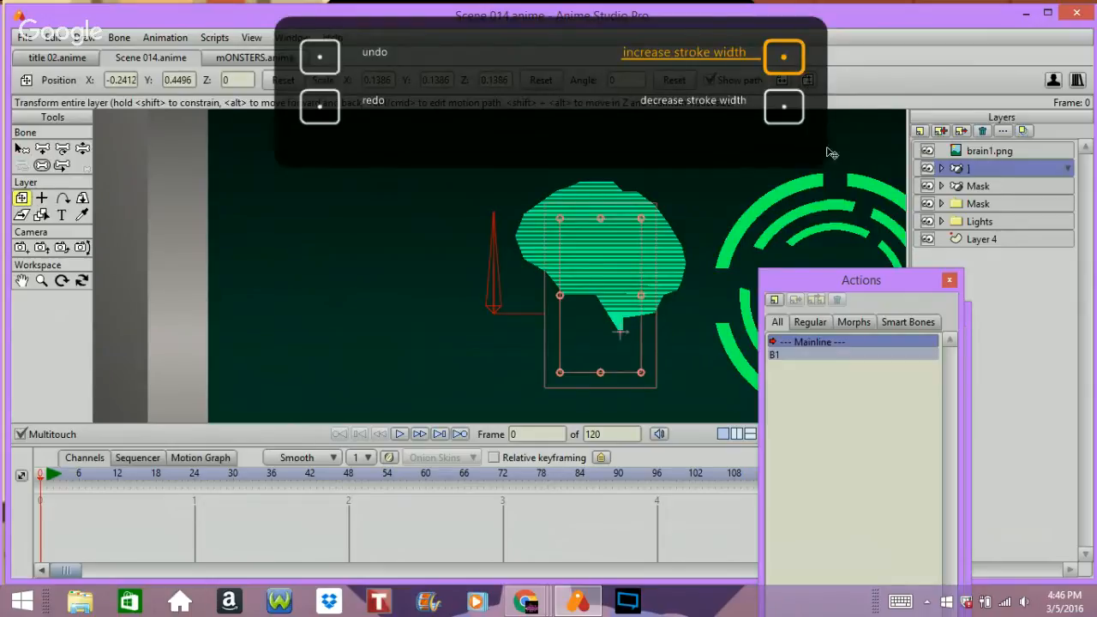
{"action": "left_click", "coordinate": [782, 80]}
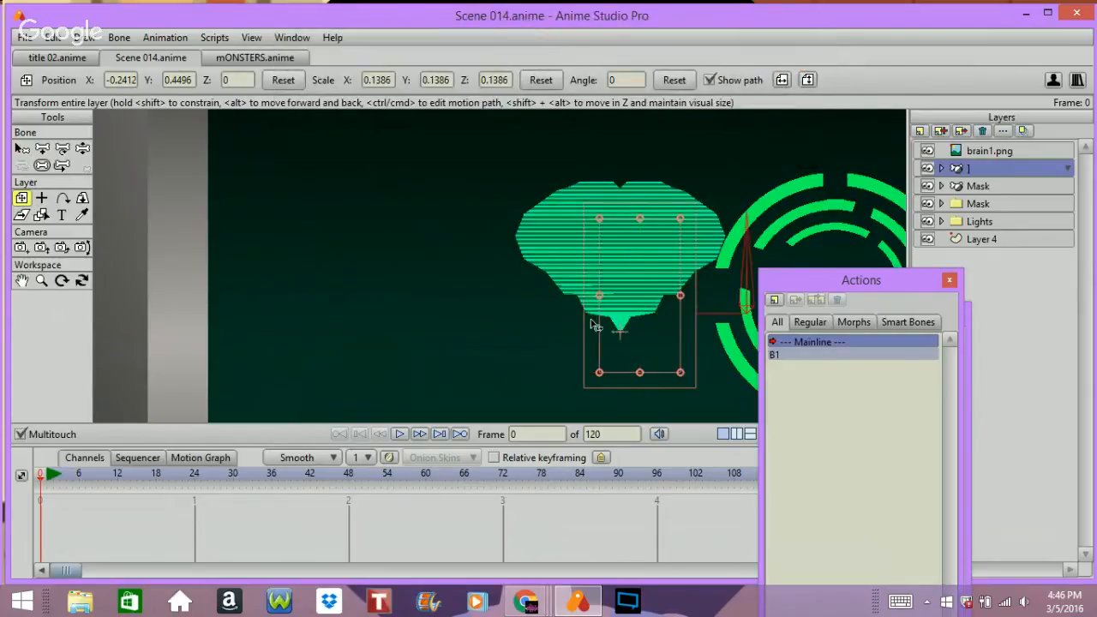
{"action": "left_click_drag", "start_coordinate": [786, 208], "coordinate": [485, 245]}
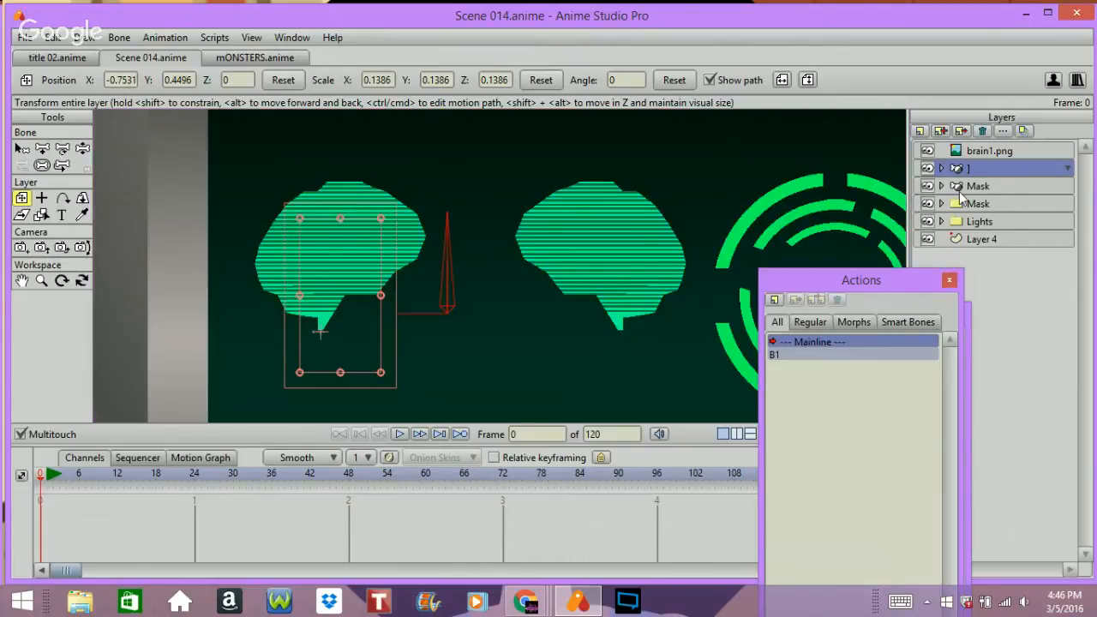
Expand the flipped brain group and examine its Brain 2 and Lines layers
{"action": "left_click", "coordinate": [941, 168]}
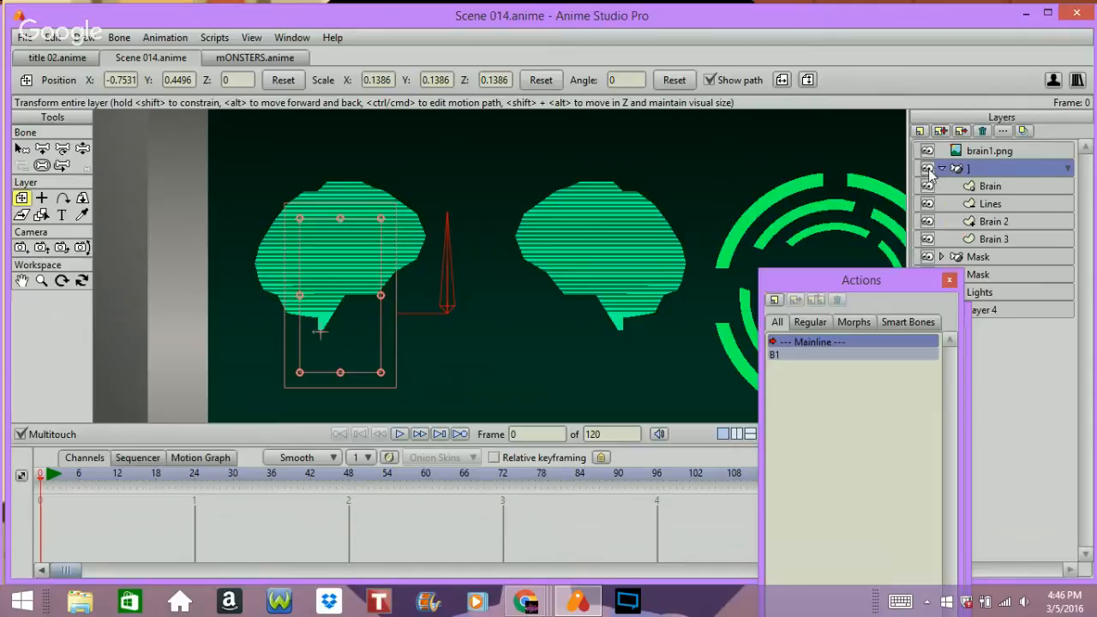
{"action": "left_click", "coordinate": [1025, 223]}
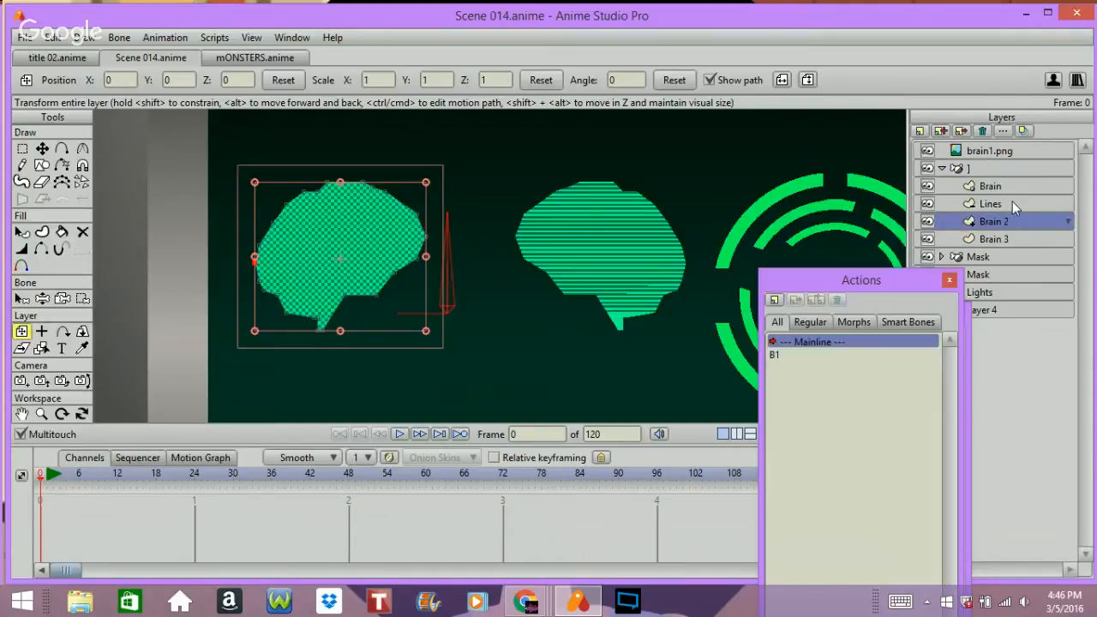
{"action": "left_click", "coordinate": [1012, 203]}
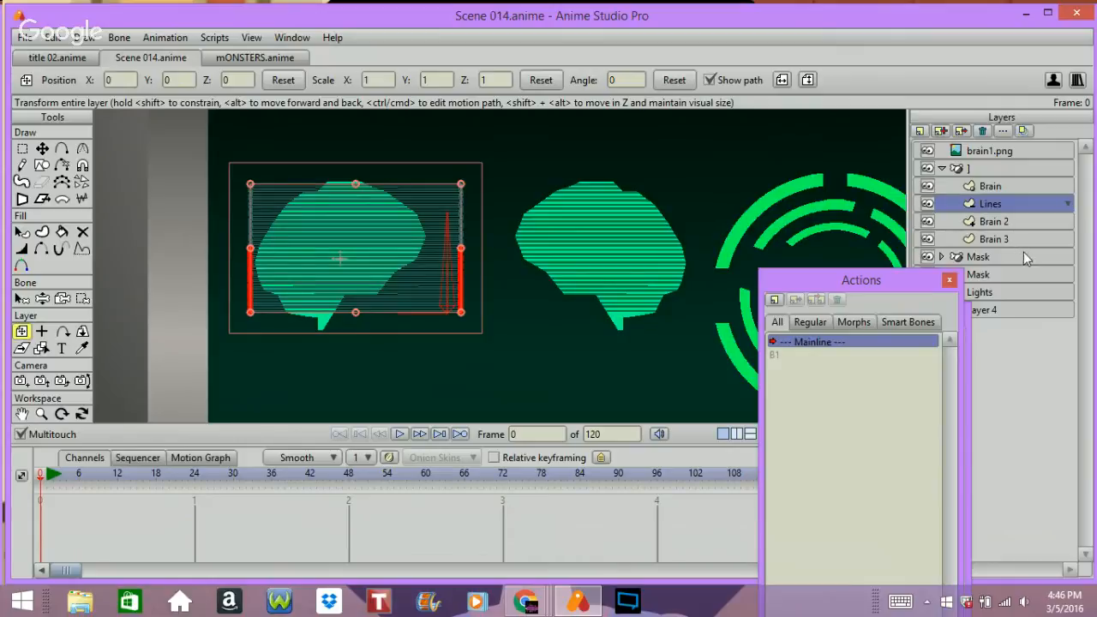
Try a wide rectangle between the two brains on the flipped group's Brain layer, and delete it
{"action": "left_click", "coordinate": [985, 186]}
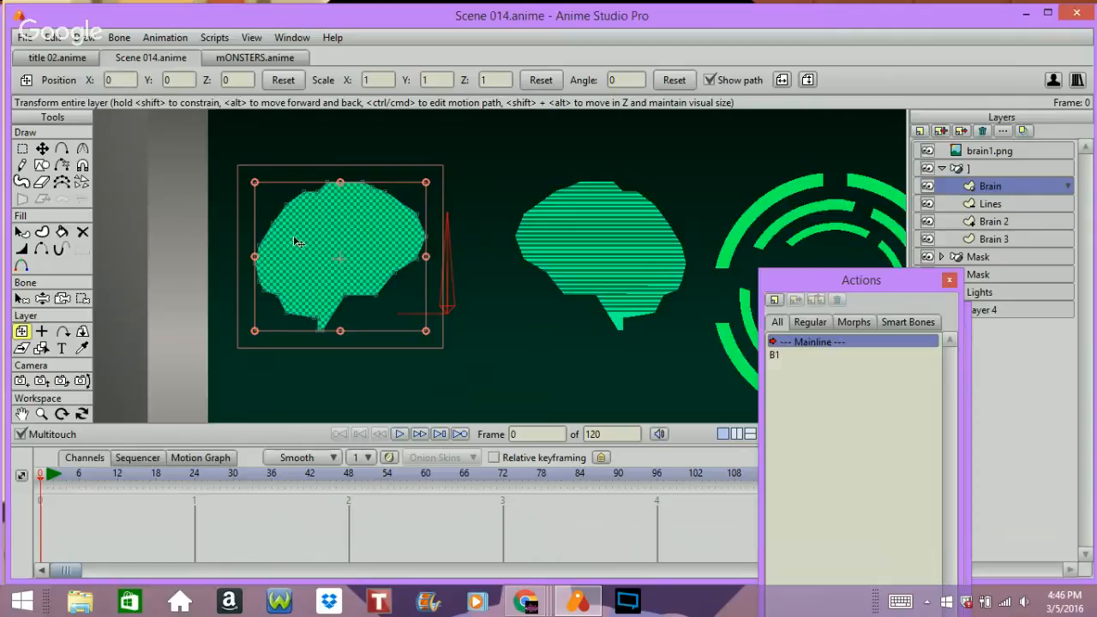
{"action": "left_click", "coordinate": [42, 165]}
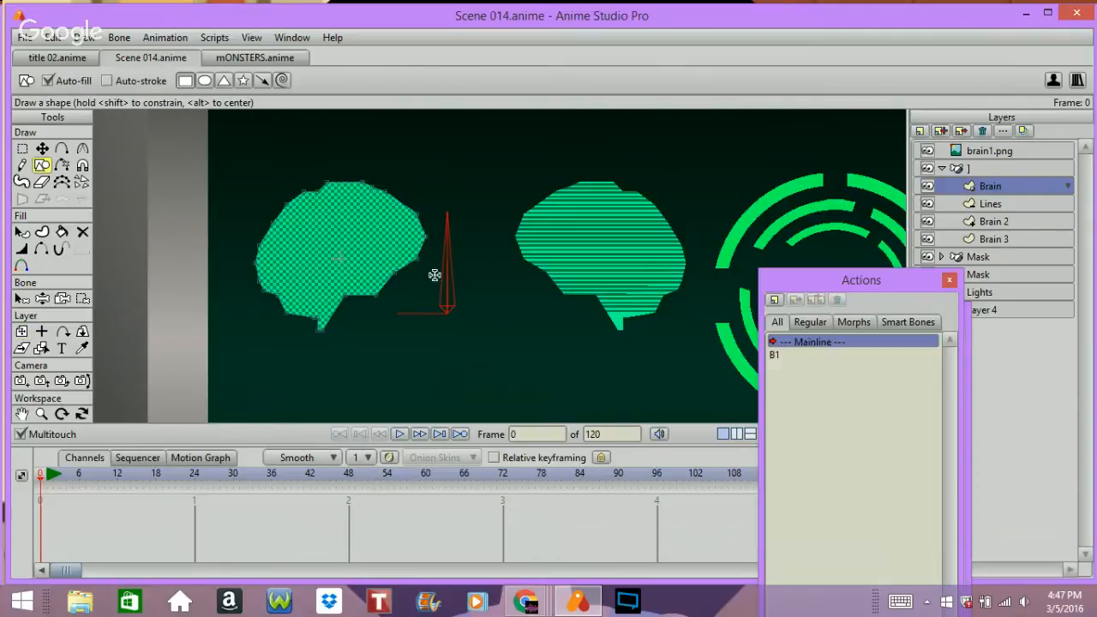
{"action": "left_click_drag", "start_coordinate": [425, 279], "coordinate": [547, 312]}
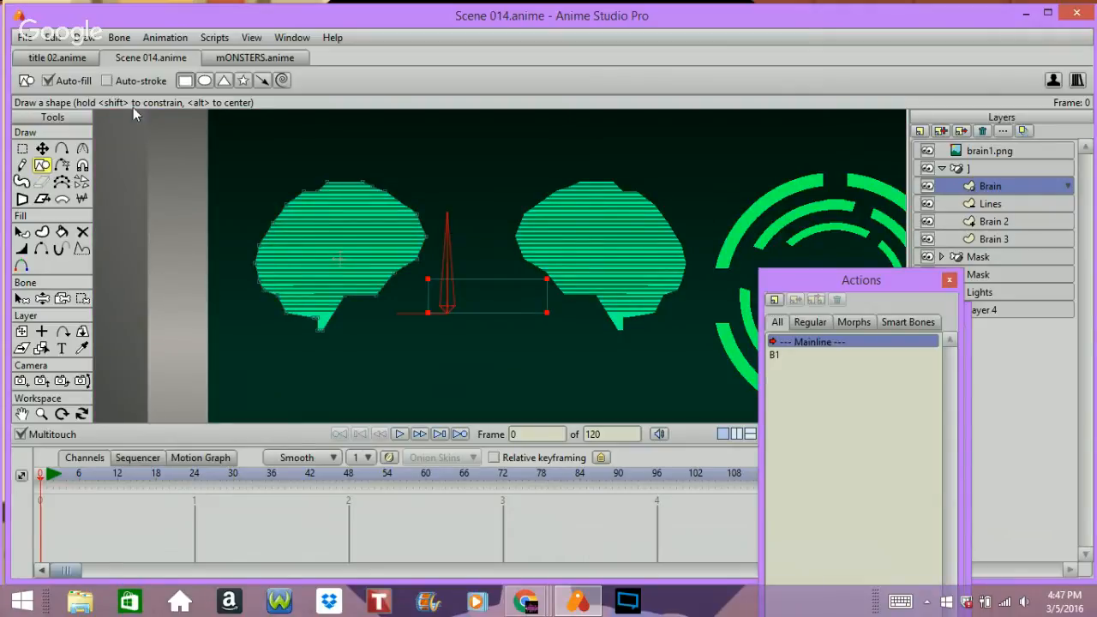
{"action": "left_click", "coordinate": [42, 149]}
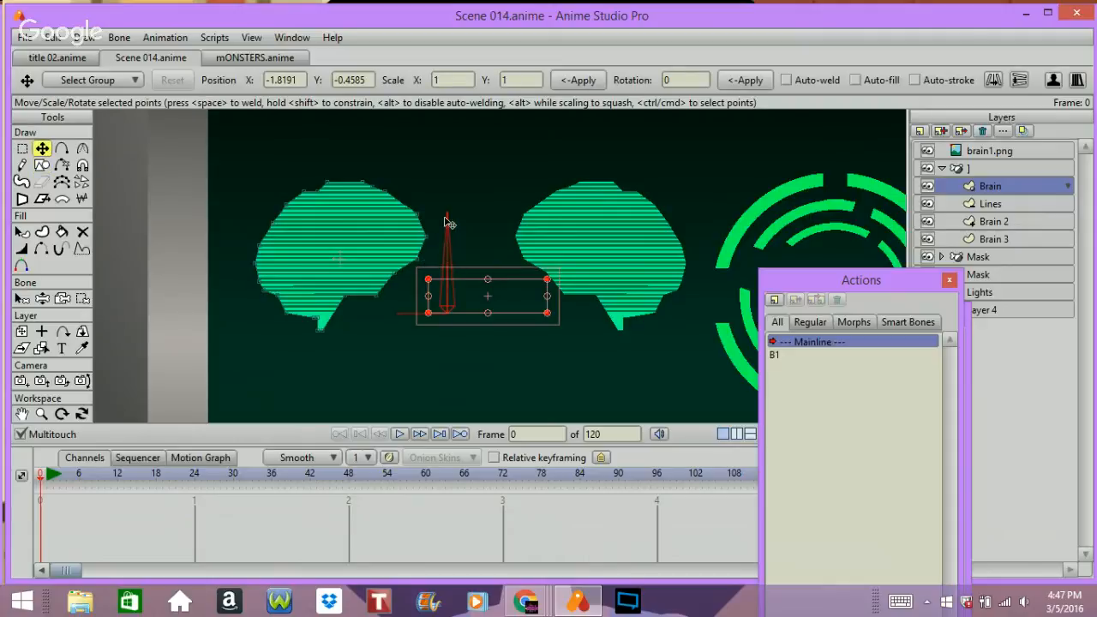
{"action": "left_click_drag", "start_coordinate": [446, 221], "coordinate": [419, 206]}
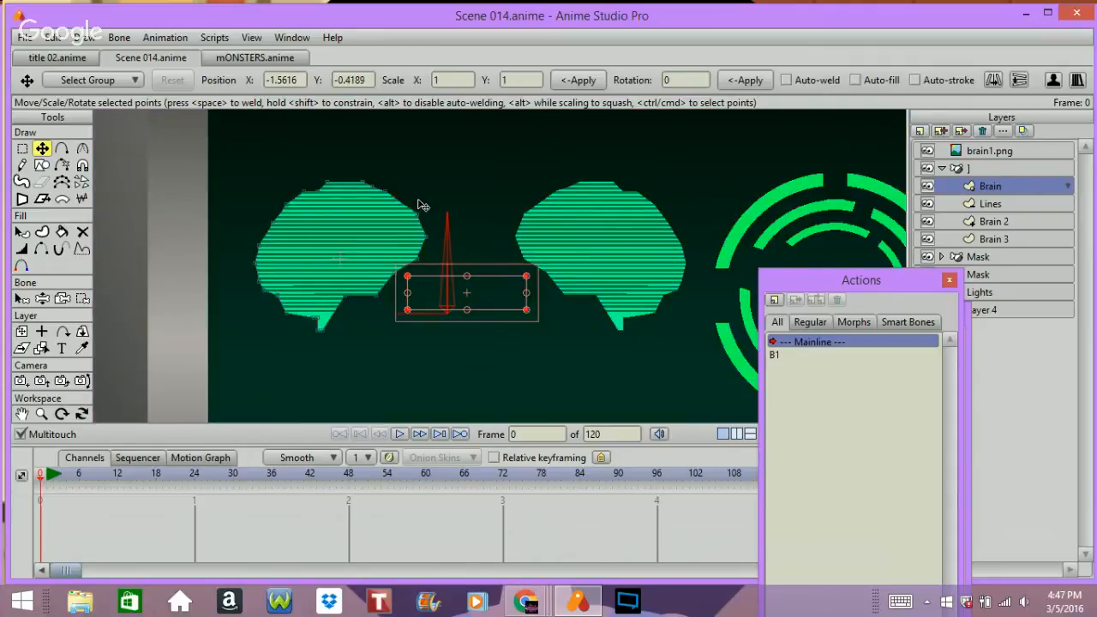
{"action": "key", "text": "Delete"}
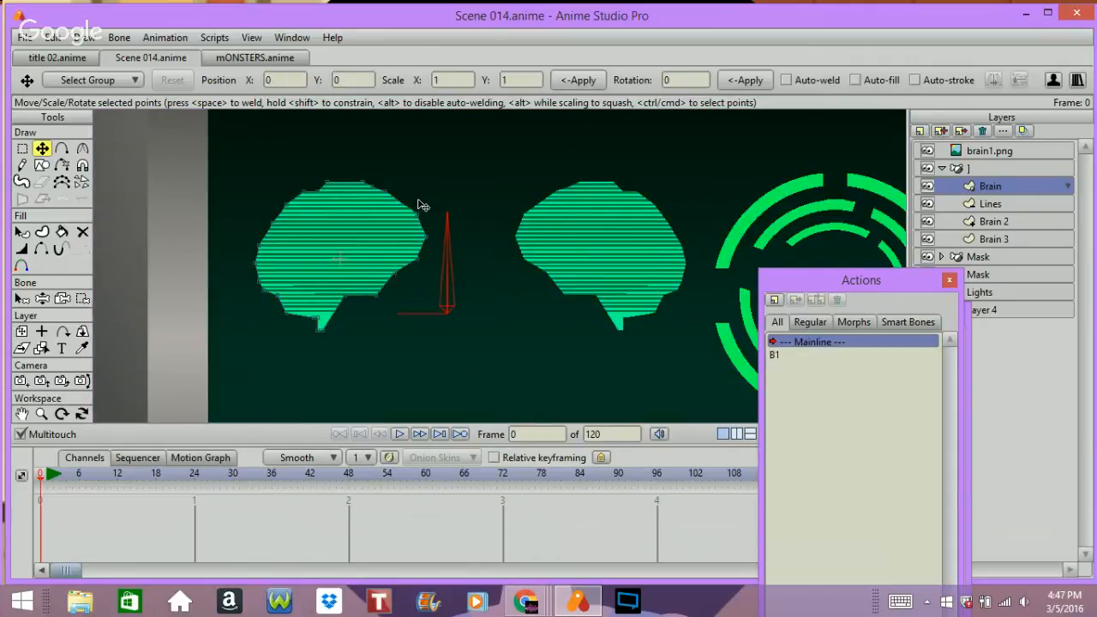
Add a new vector layer above Brain in the flipped group and keep its masking at "Mask this layer"
{"action": "left_click", "coordinate": [920, 131]}
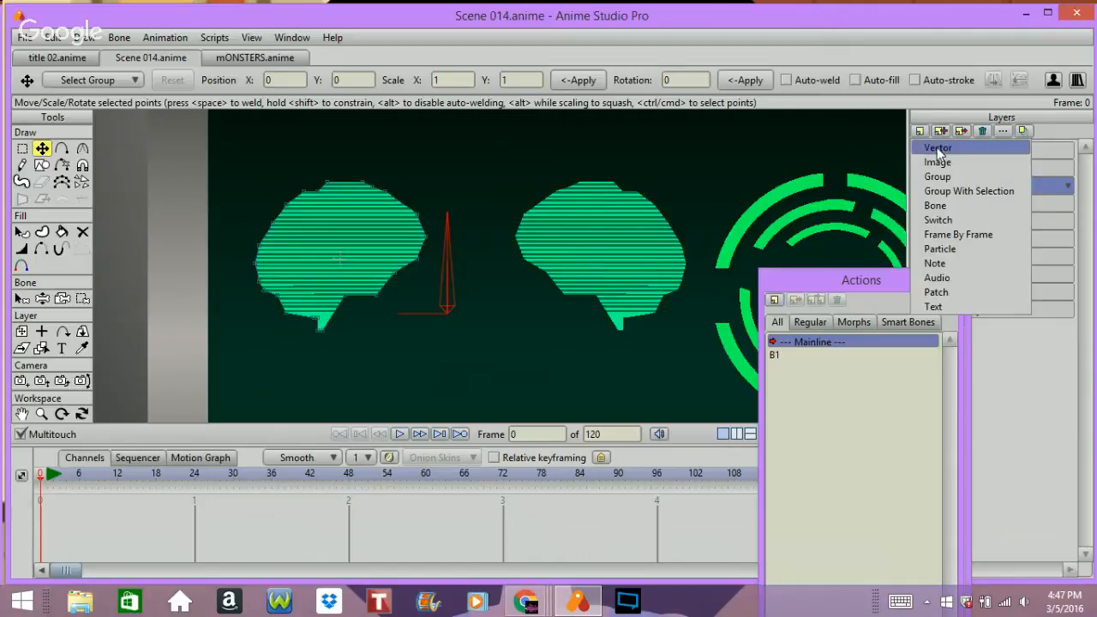
{"action": "left_click", "coordinate": [937, 148]}
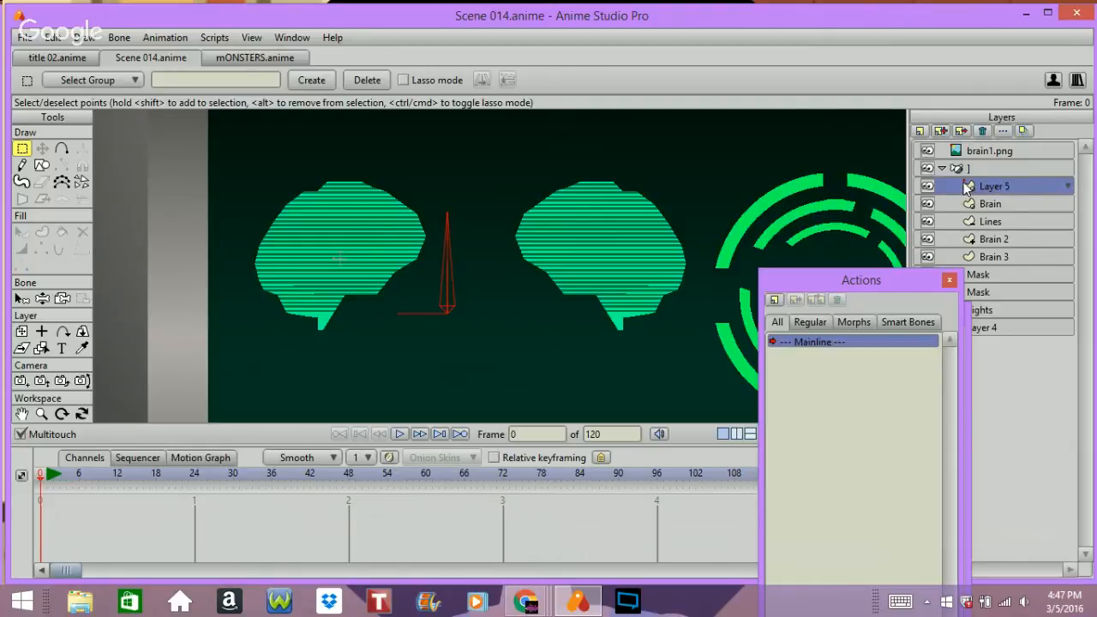
{"action": "double_click", "coordinate": [967, 187]}
{"action": "left_click", "coordinate": [781, 53]}
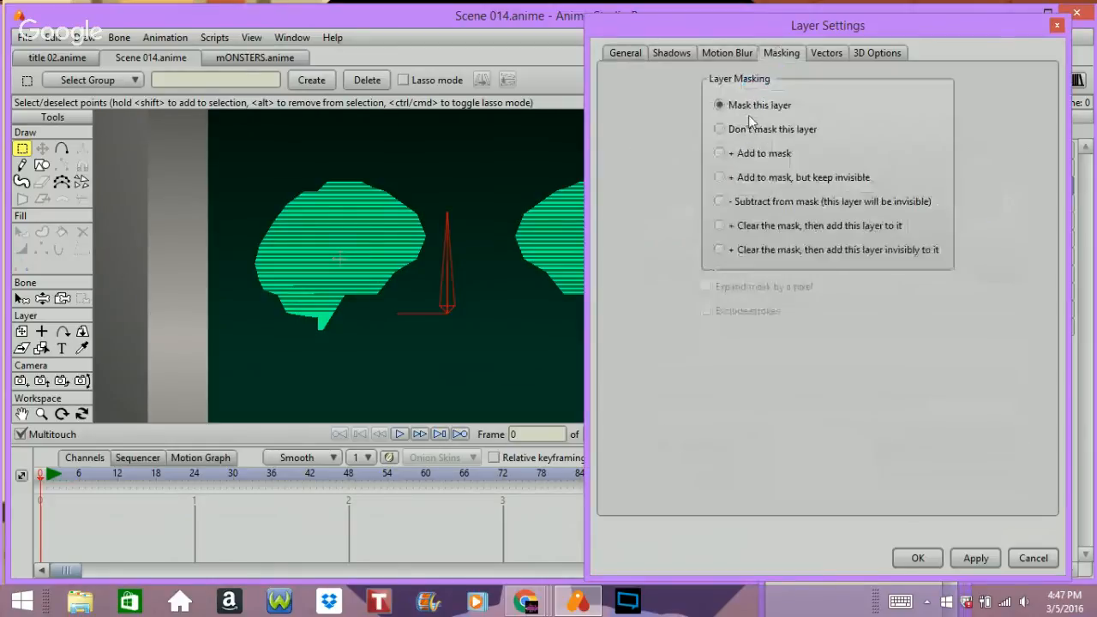
{"action": "left_click", "coordinate": [918, 558]}
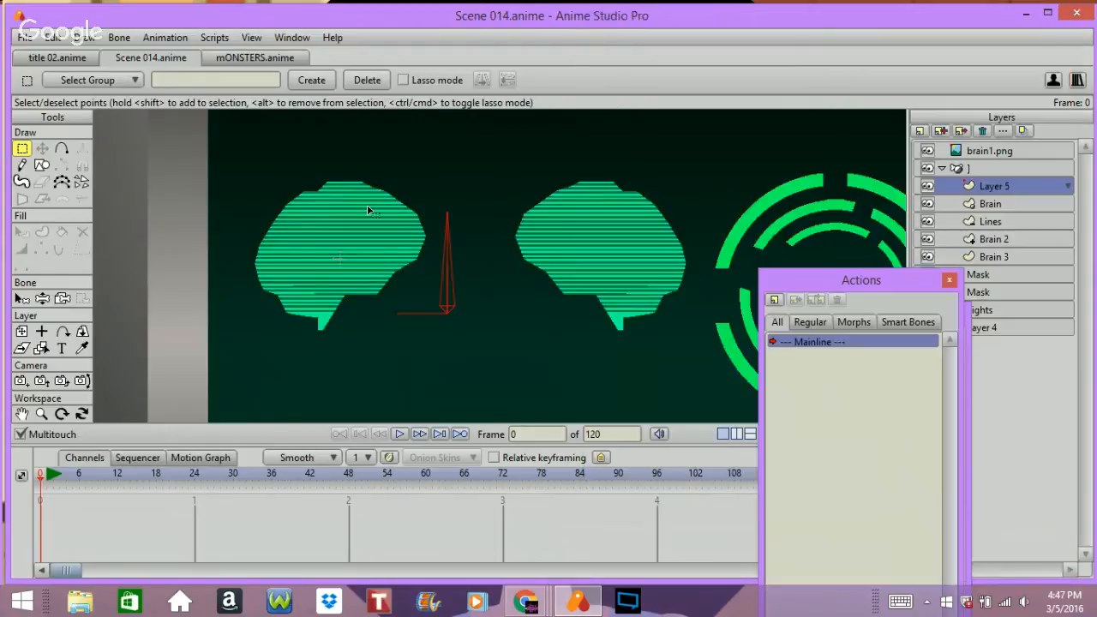
Draw a thin horizontal bar between the two brains on Layer 5 and place a copy of it just below
{"action": "left_click", "coordinate": [42, 165]}
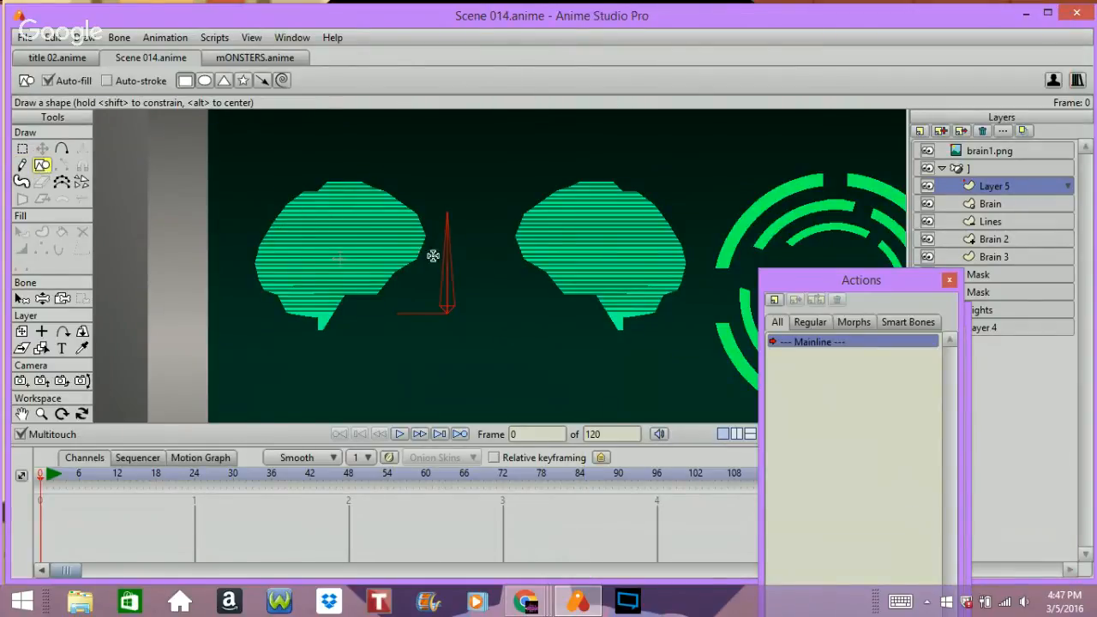
{"action": "left_click_drag", "start_coordinate": [432, 255], "coordinate": [502, 258]}
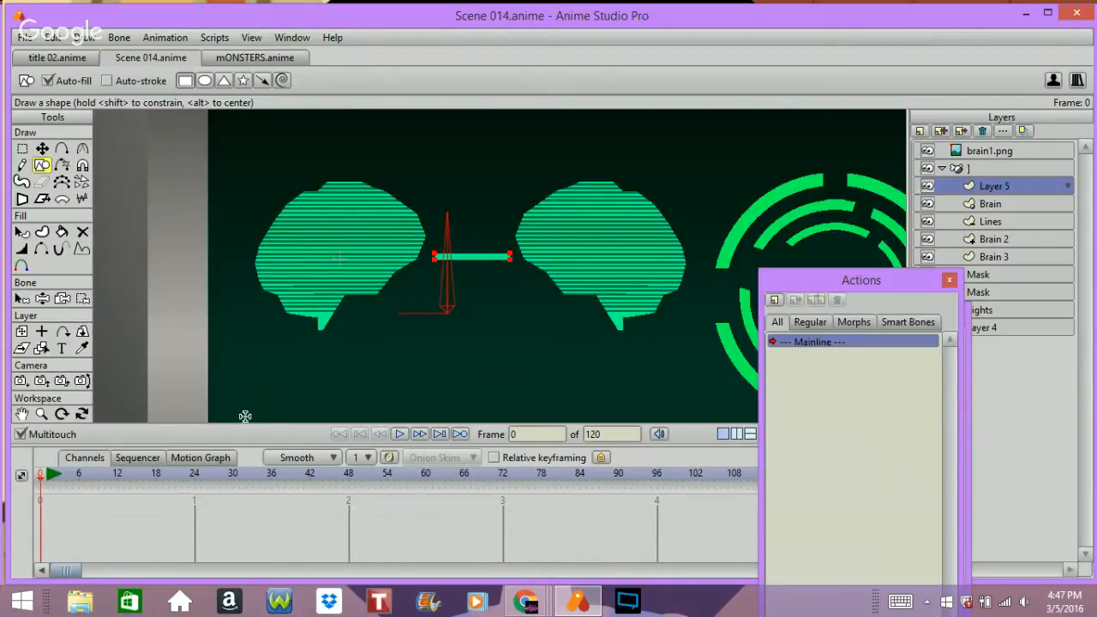
{"action": "key", "text": "t"}
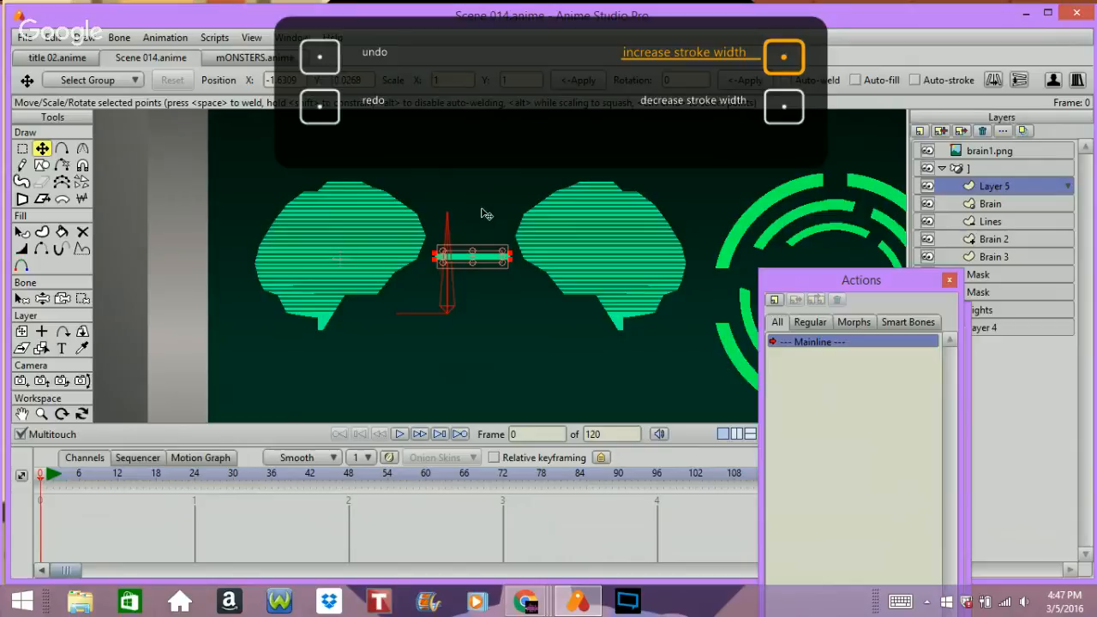
{"action": "key", "text": "ctrl+c"}
{"action": "key", "text": "ctrl+v"}
{"action": "left_click_drag", "start_coordinate": [485, 208], "coordinate": [490, 234]}
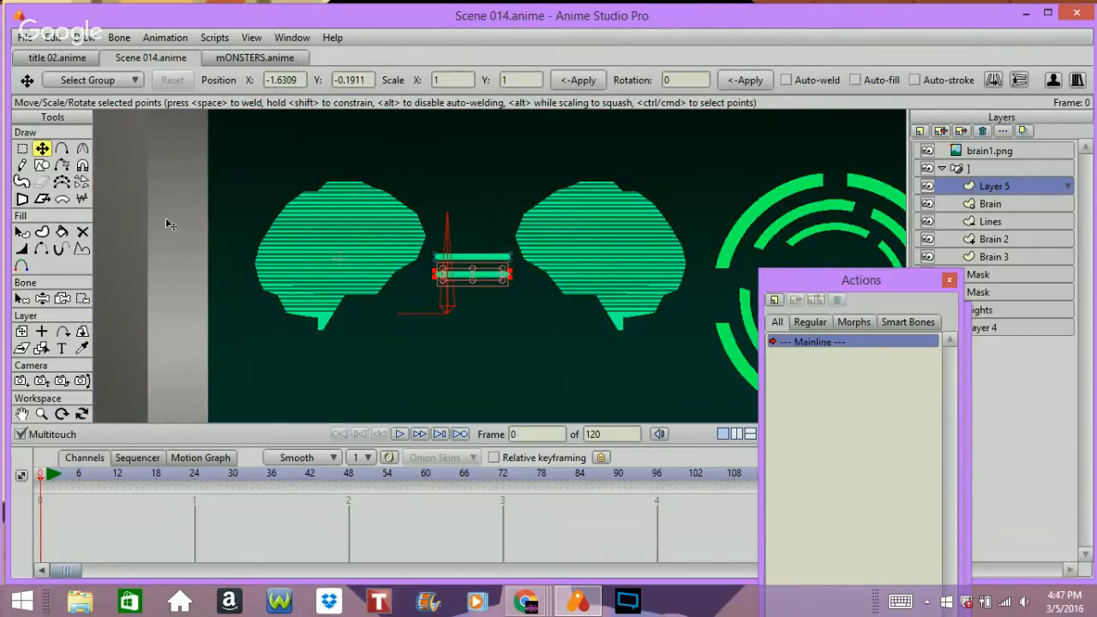
Allow animated layer effects in the settings of Layer 5
{"action": "double_click", "coordinate": [981, 186]}
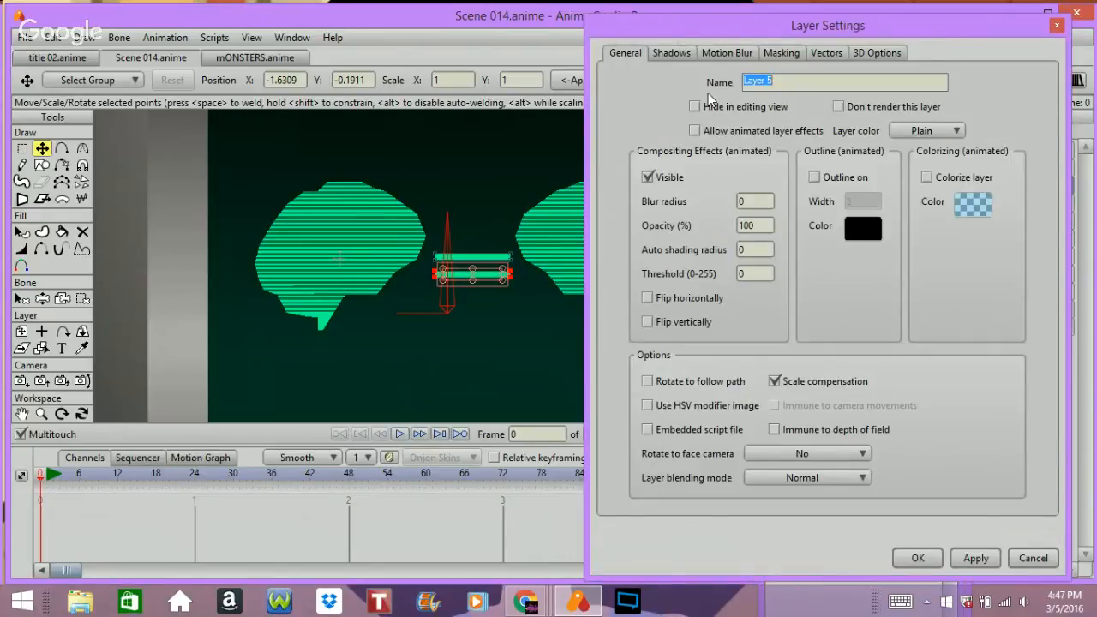
{"action": "left_click", "coordinate": [705, 130]}
{"action": "left_click", "coordinate": [927, 558]}
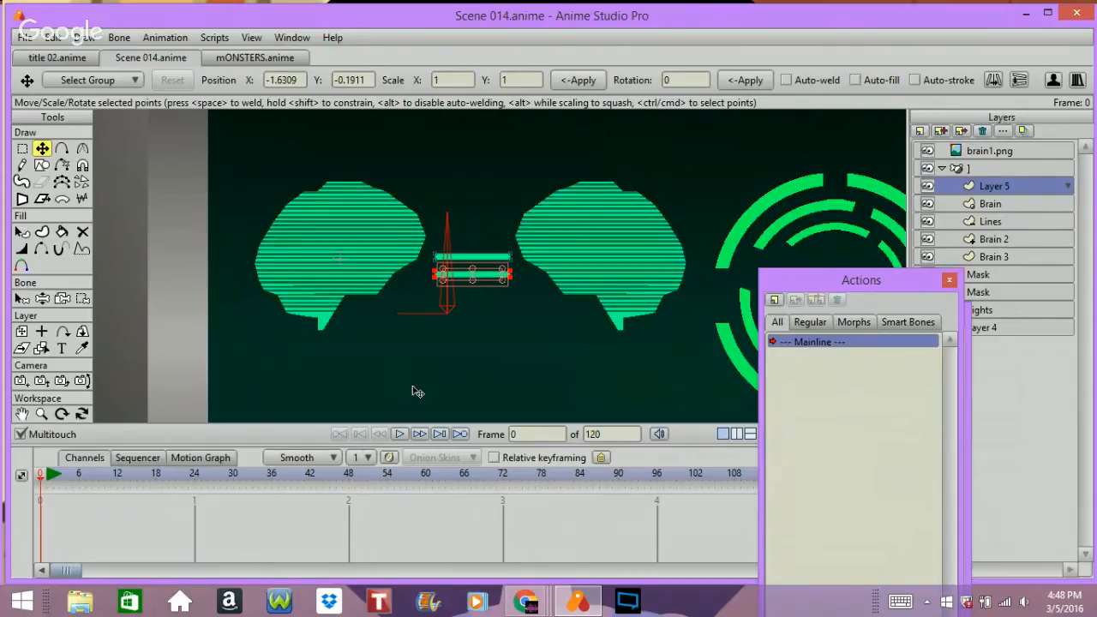
Activate the B1 smart bone action and set the upper bar's fill on Layer 5 to cyan 00FCE7 at frame 1
{"action": "left_click", "coordinate": [977, 169]}
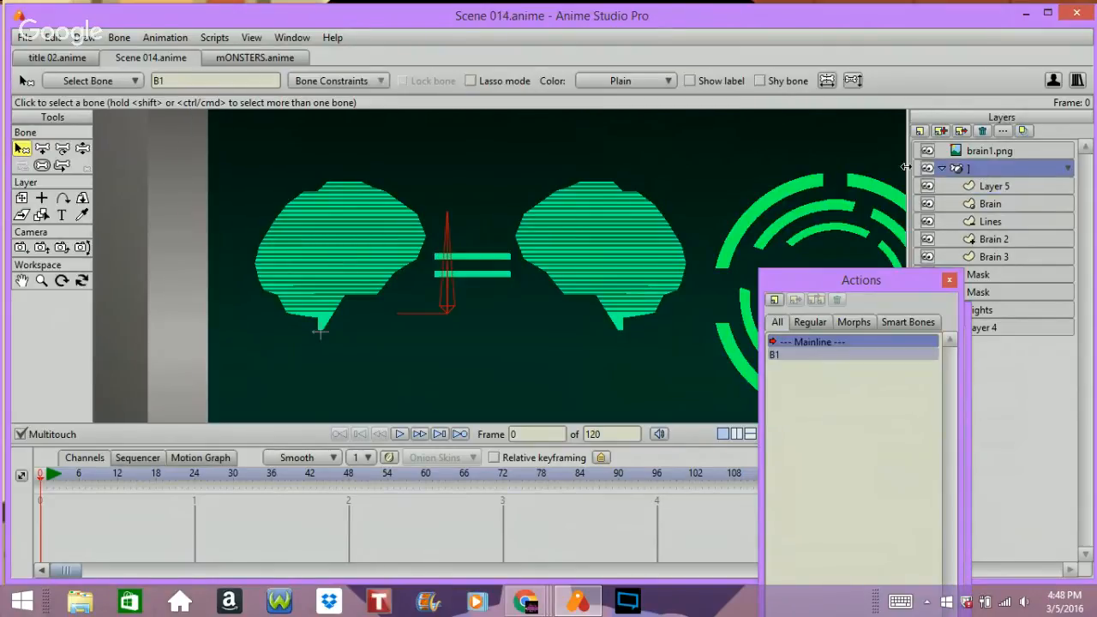
{"action": "double_click", "coordinate": [815, 353]}
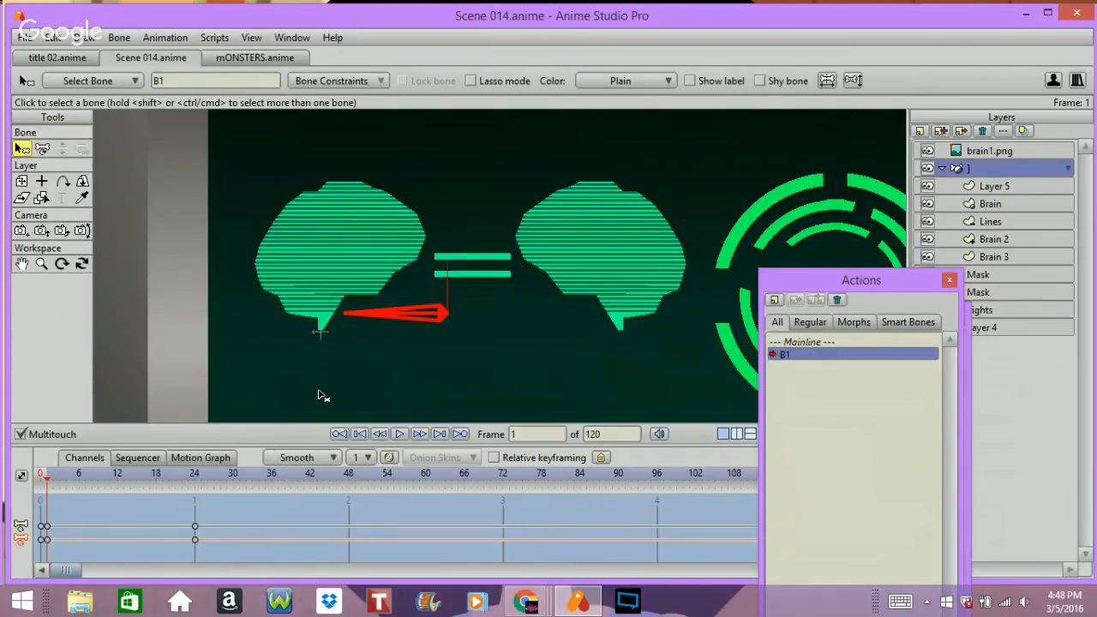
{"action": "left_click", "coordinate": [978, 186]}
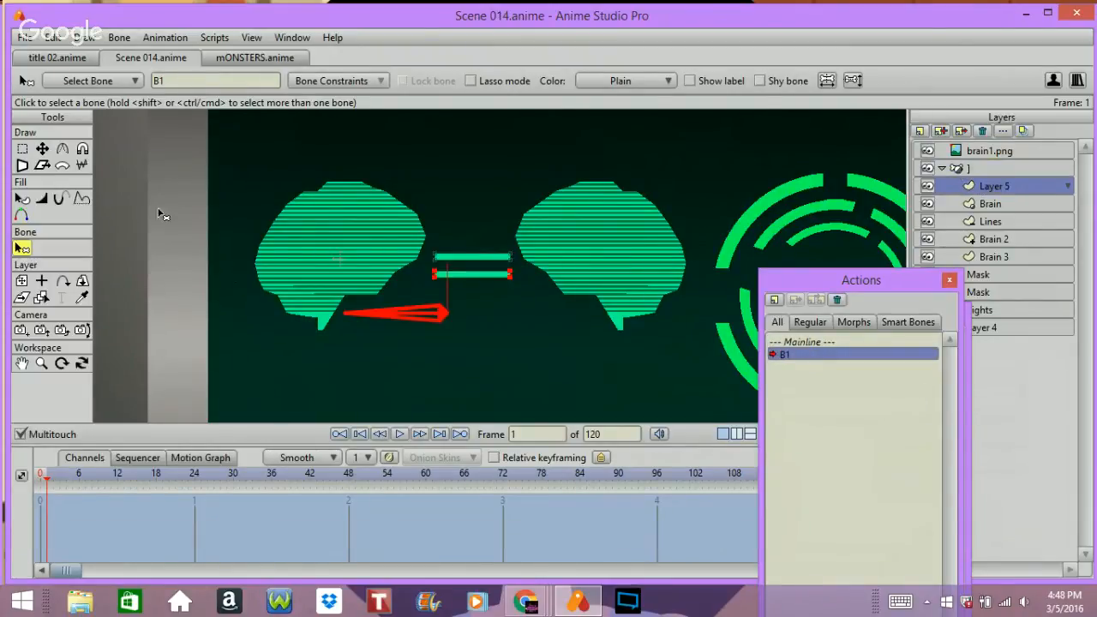
{"action": "left_click", "coordinate": [22, 198]}
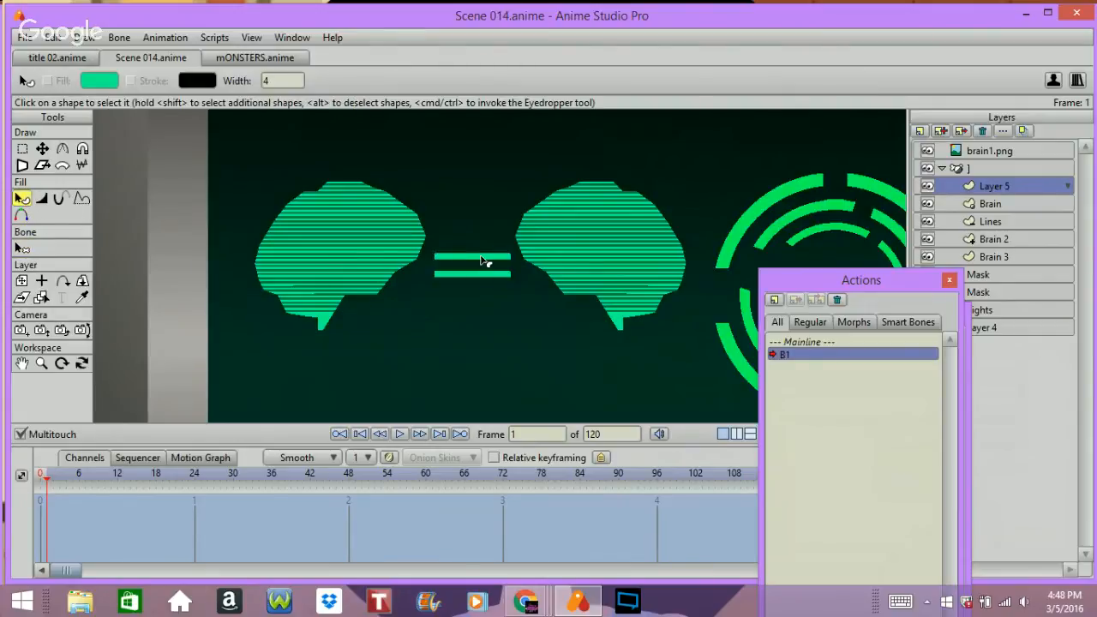
{"action": "left_click", "coordinate": [483, 262]}
{"action": "left_click", "coordinate": [100, 85]}
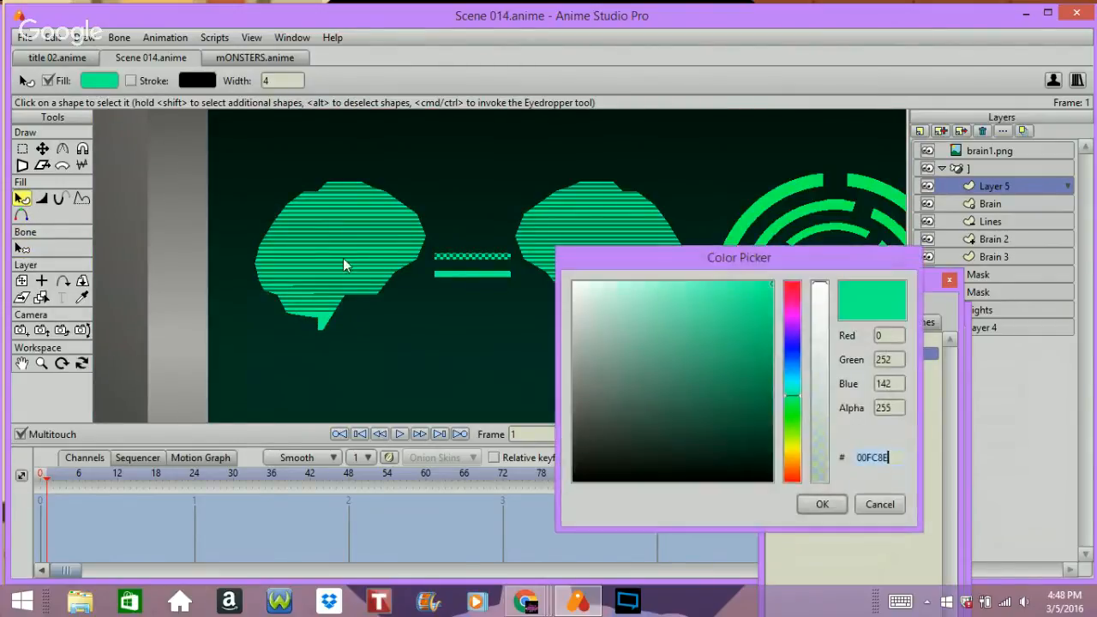
{"action": "left_click", "coordinate": [790, 373]}
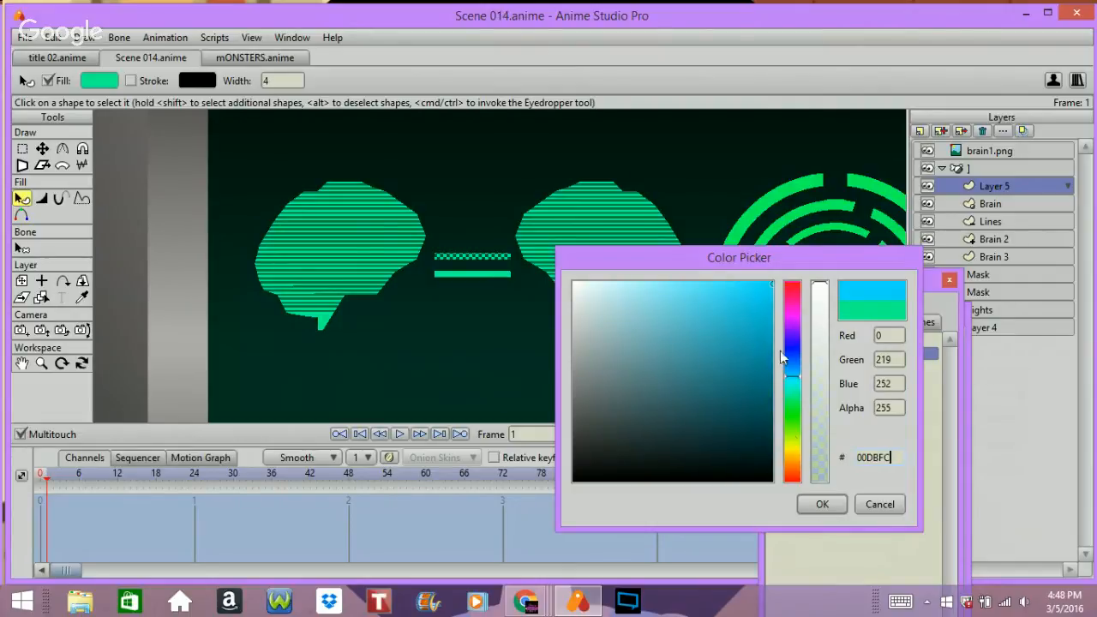
{"action": "left_click", "coordinate": [791, 385]}
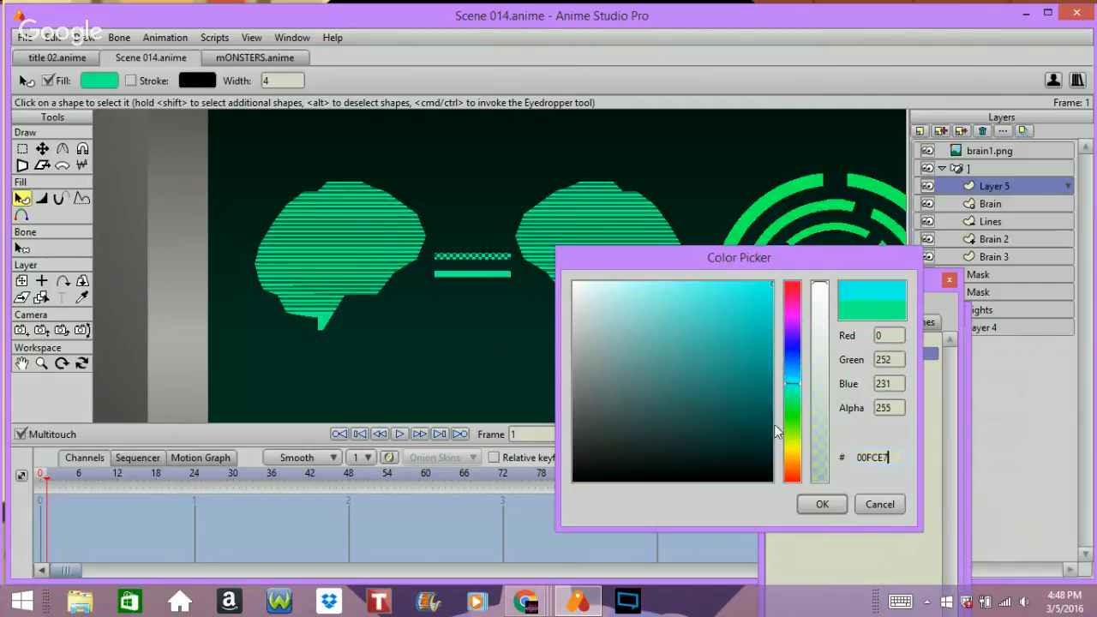
{"action": "left_click", "coordinate": [802, 505]}
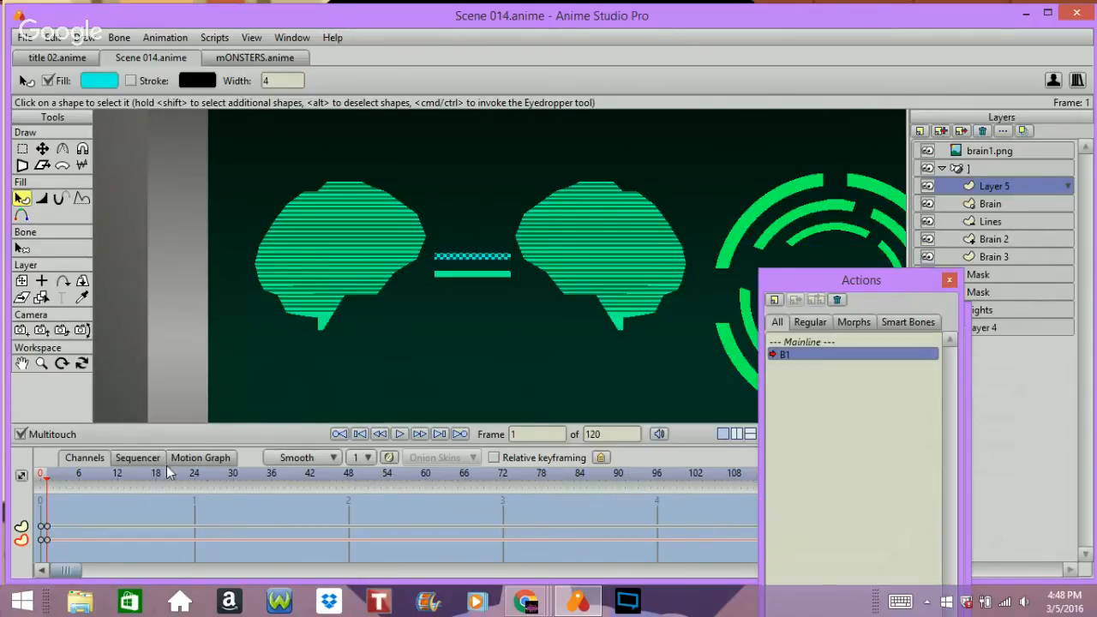
Rotate bone B1 to horizontal, pointing at the flipped brain, at frame 24 of its action, and select that group's Brain 2 layer
{"action": "left_click", "coordinate": [192, 474]}
{"action": "left_click_drag", "start_coordinate": [198, 477], "coordinate": [202, 476]}
{"action": "left_click", "coordinate": [196, 476]}
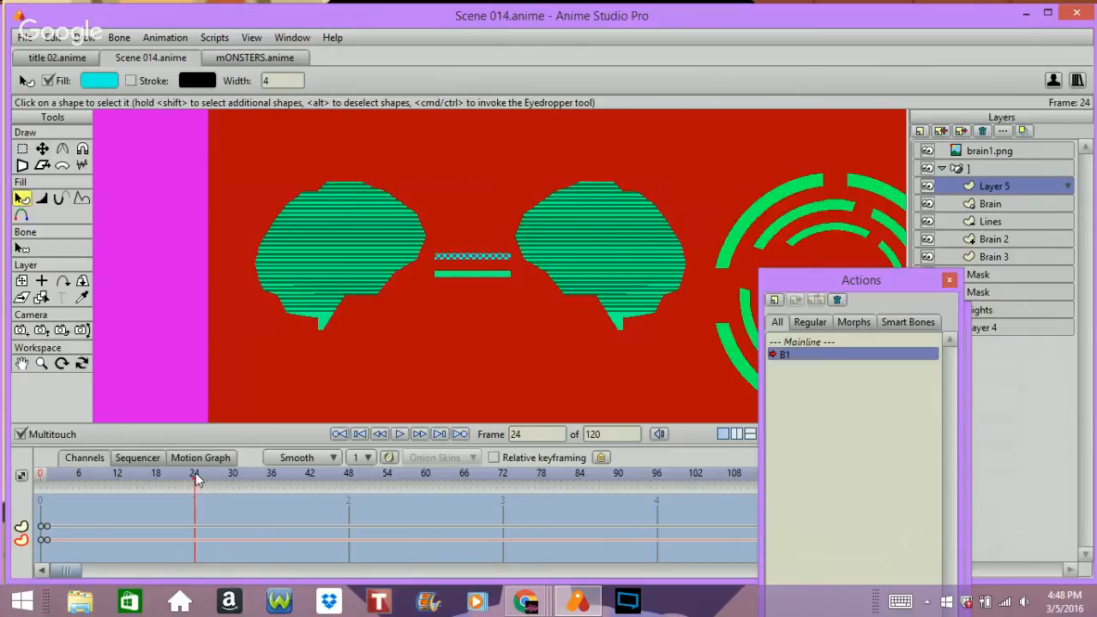
{"action": "left_click", "coordinate": [966, 168]}
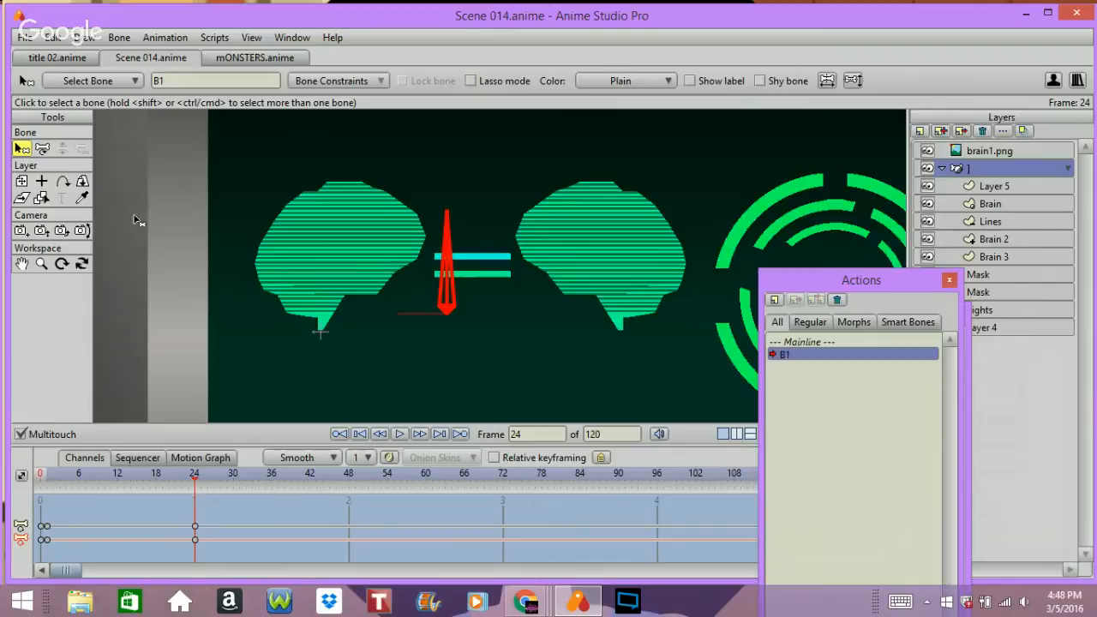
{"action": "left_click", "coordinate": [42, 149]}
{"action": "left_click_drag", "start_coordinate": [434, 277], "coordinate": [406, 350]}
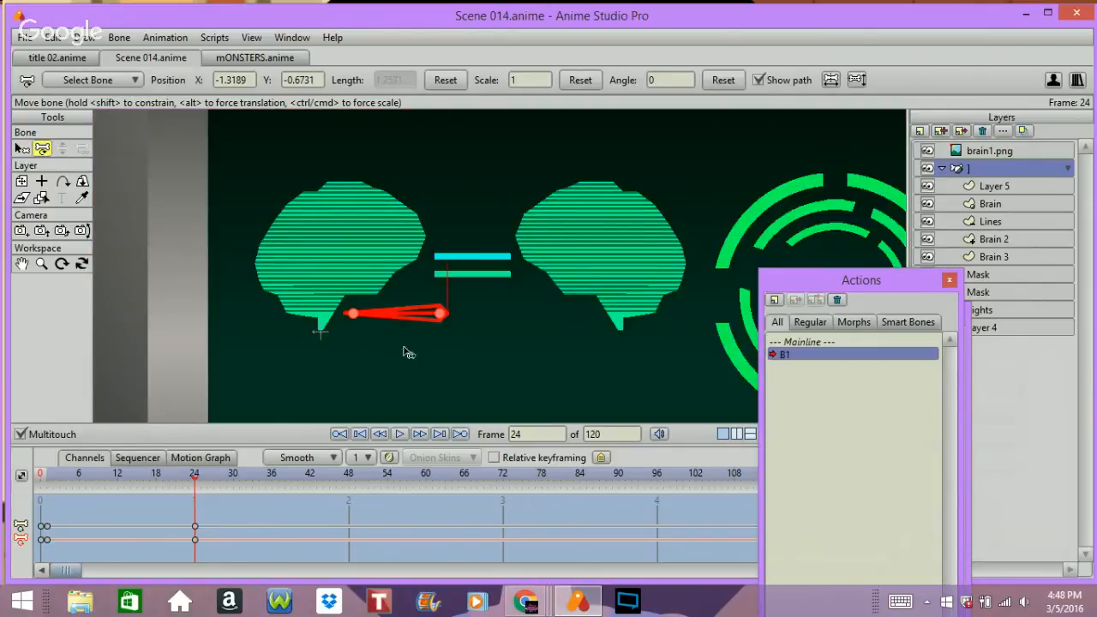
{"action": "left_click", "coordinate": [995, 237]}
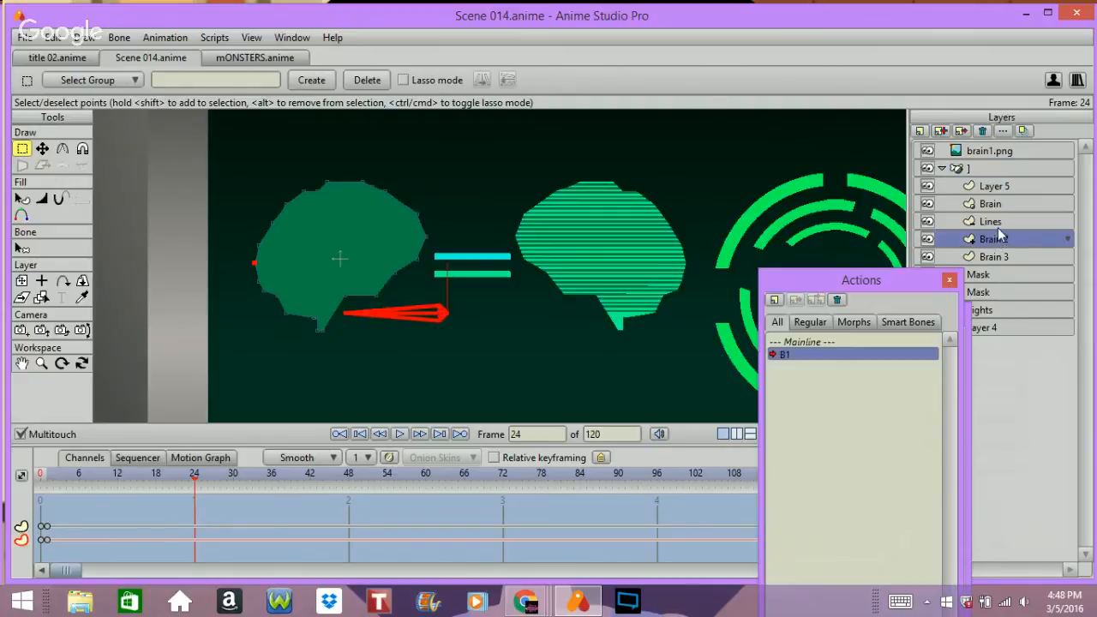
Try dark green 025632 as the fill of the Brain layer's shape at frame 24 of the B1 action
{"action": "left_click", "coordinate": [1005, 184]}
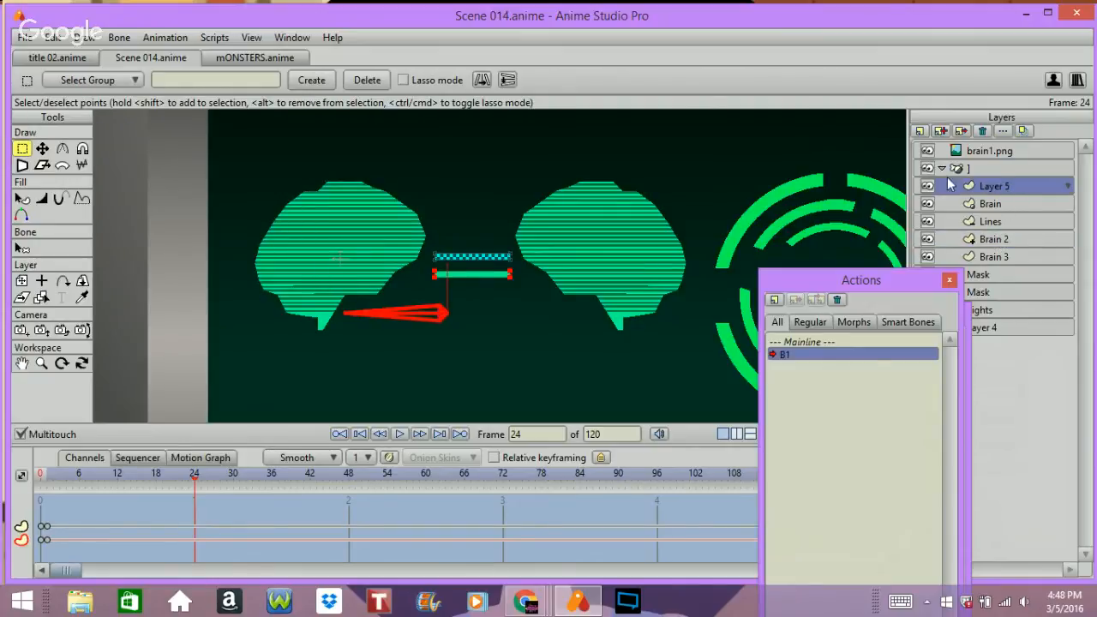
{"action": "left_click", "coordinate": [992, 204]}
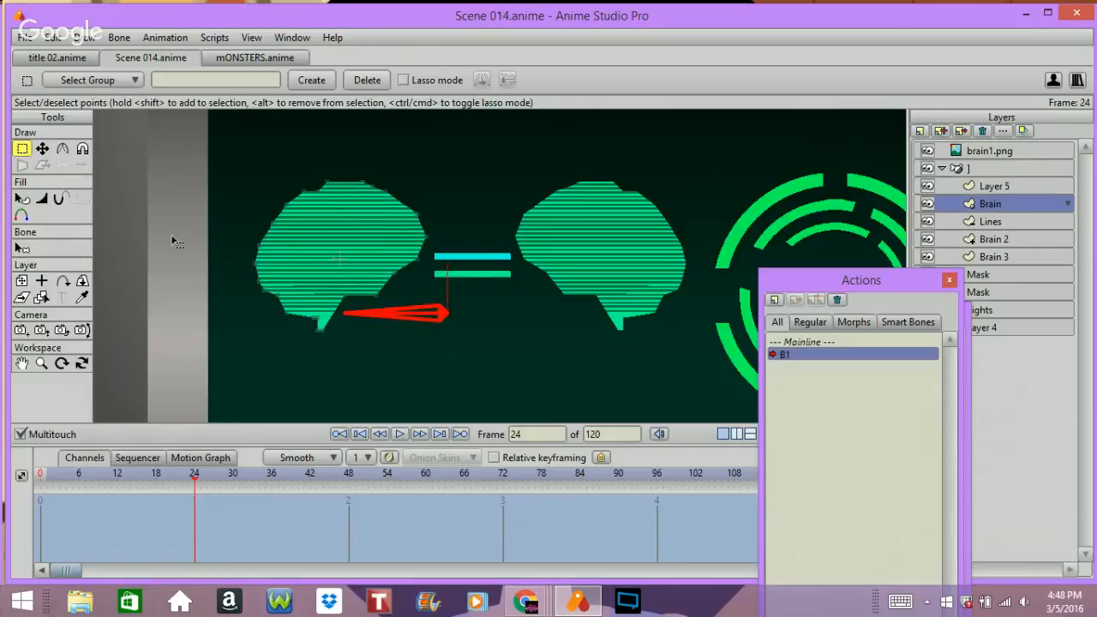
{"action": "left_click", "coordinate": [21, 198]}
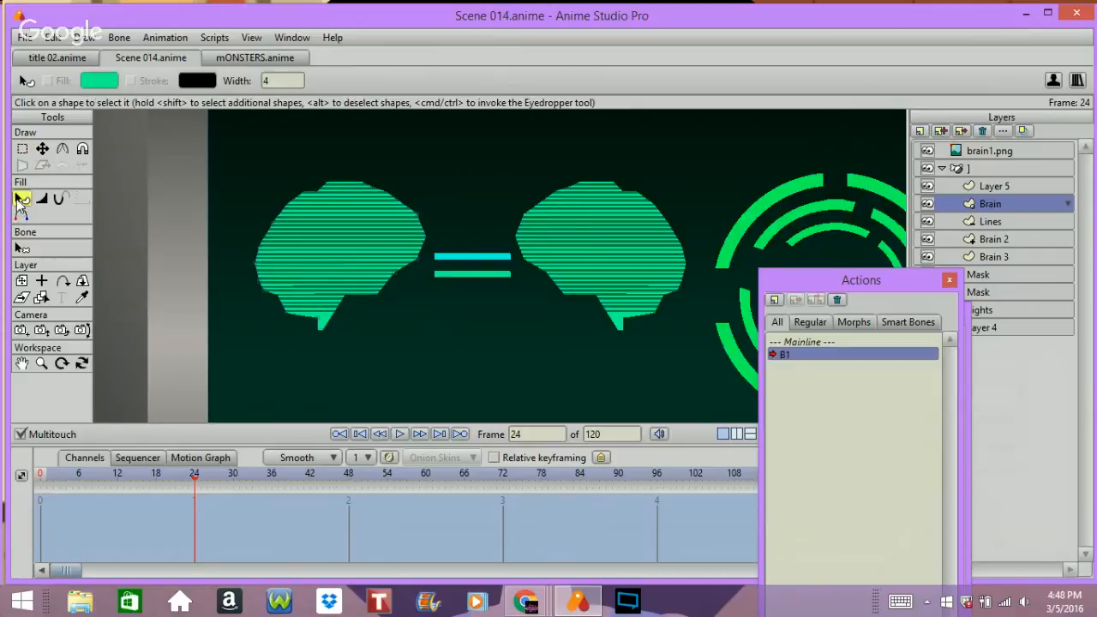
{"action": "left_click", "coordinate": [348, 265]}
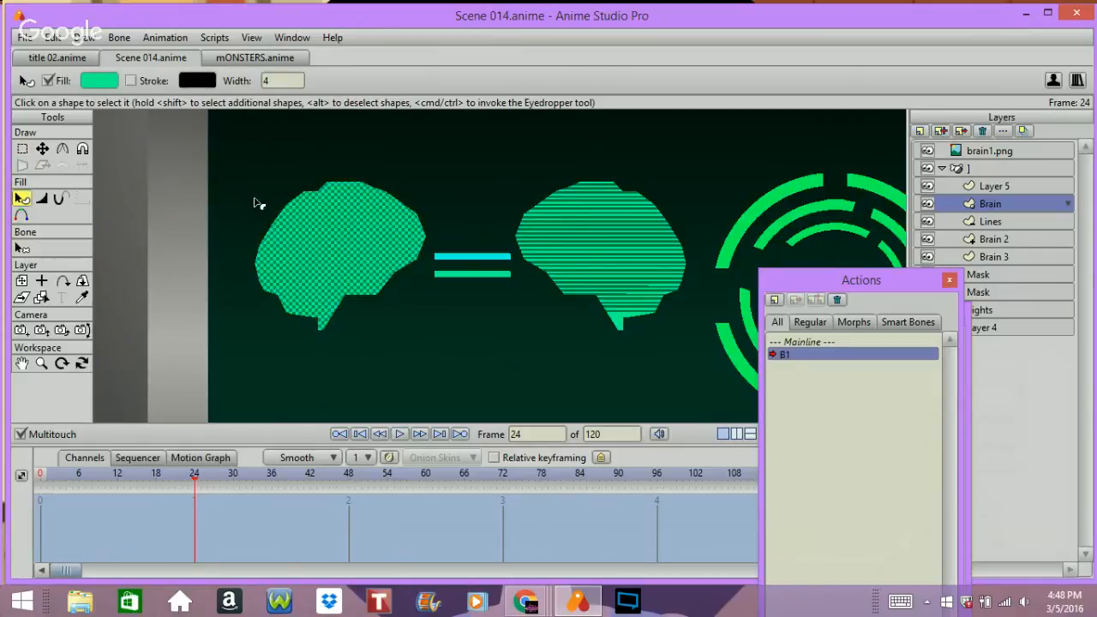
{"action": "left_click", "coordinate": [113, 80]}
{"action": "left_click_drag", "start_coordinate": [760, 387], "coordinate": [767, 414]}
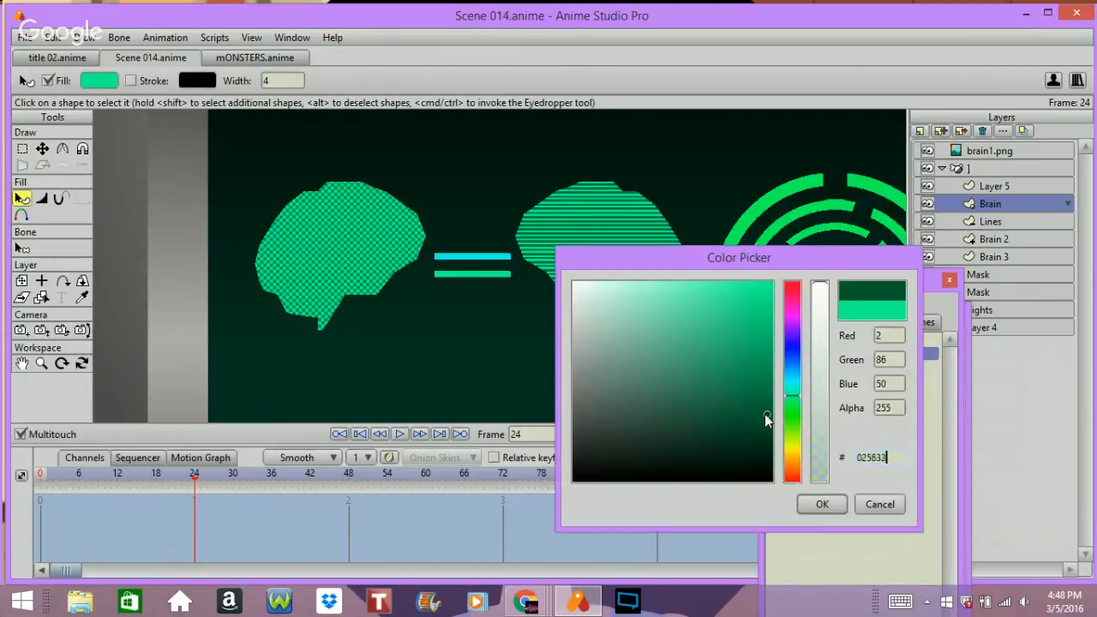
{"action": "left_click", "coordinate": [820, 504]}
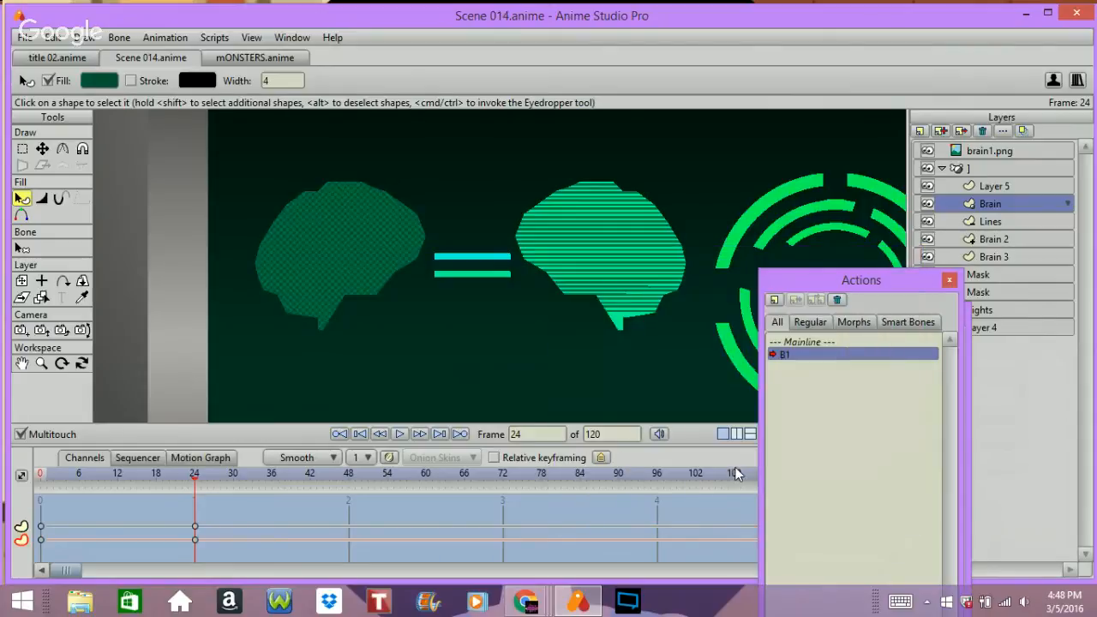
Key the Brain 3 shape's fill as 017E48 at frame 24 of the B1 action
{"action": "left_click", "coordinate": [982, 172]}
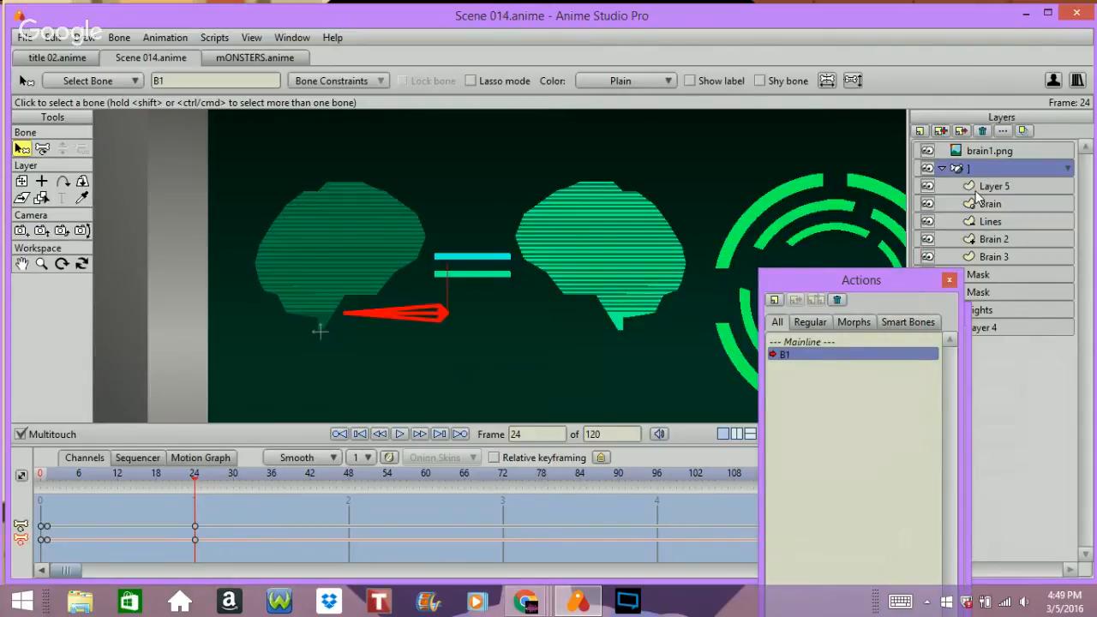
{"action": "left_click", "coordinate": [994, 256]}
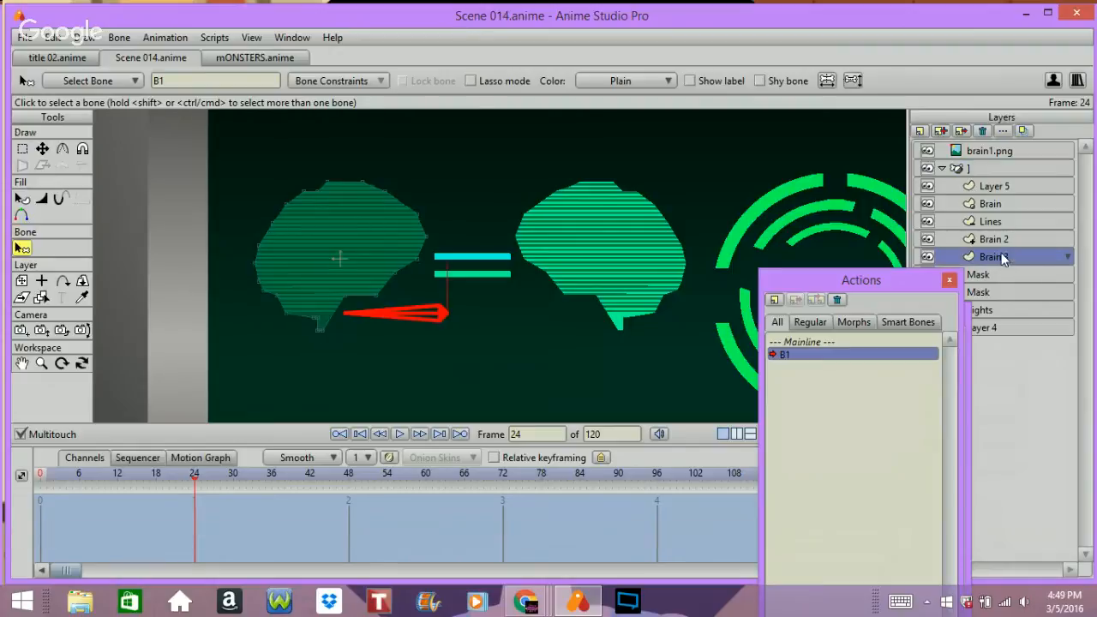
{"action": "left_click", "coordinate": [22, 199]}
{"action": "left_click", "coordinate": [339, 265]}
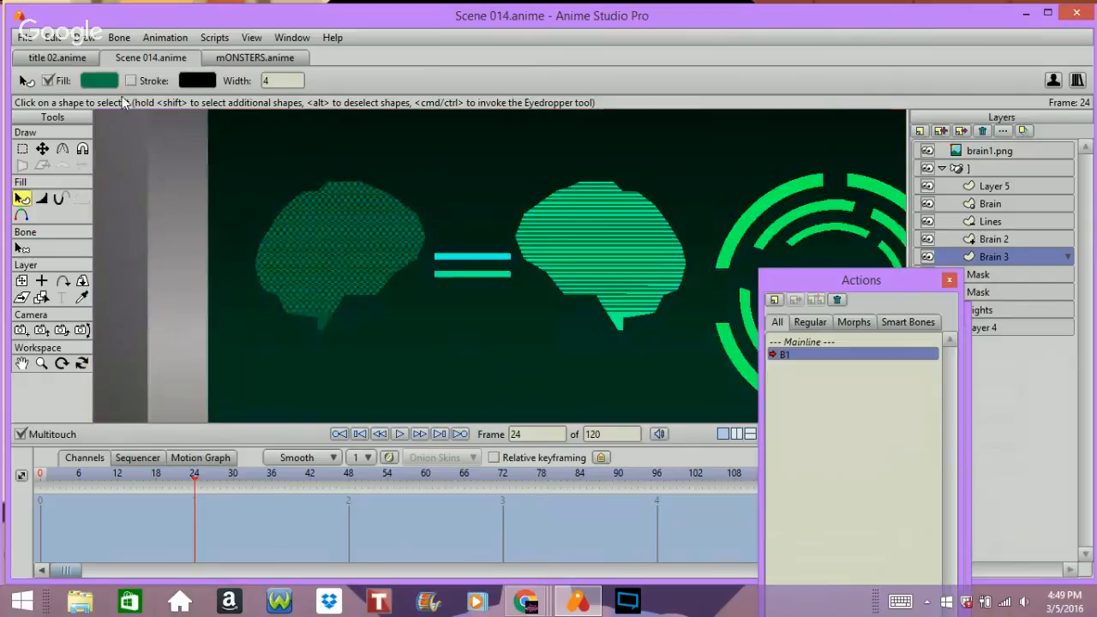
{"action": "left_click", "coordinate": [100, 81]}
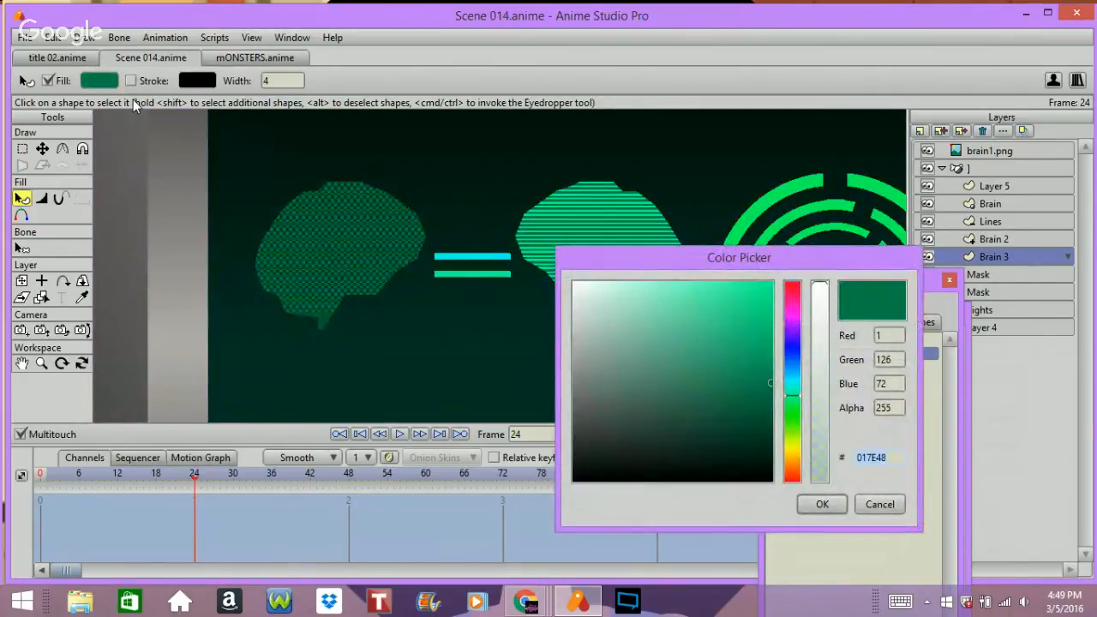
{"action": "key", "text": "Return"}
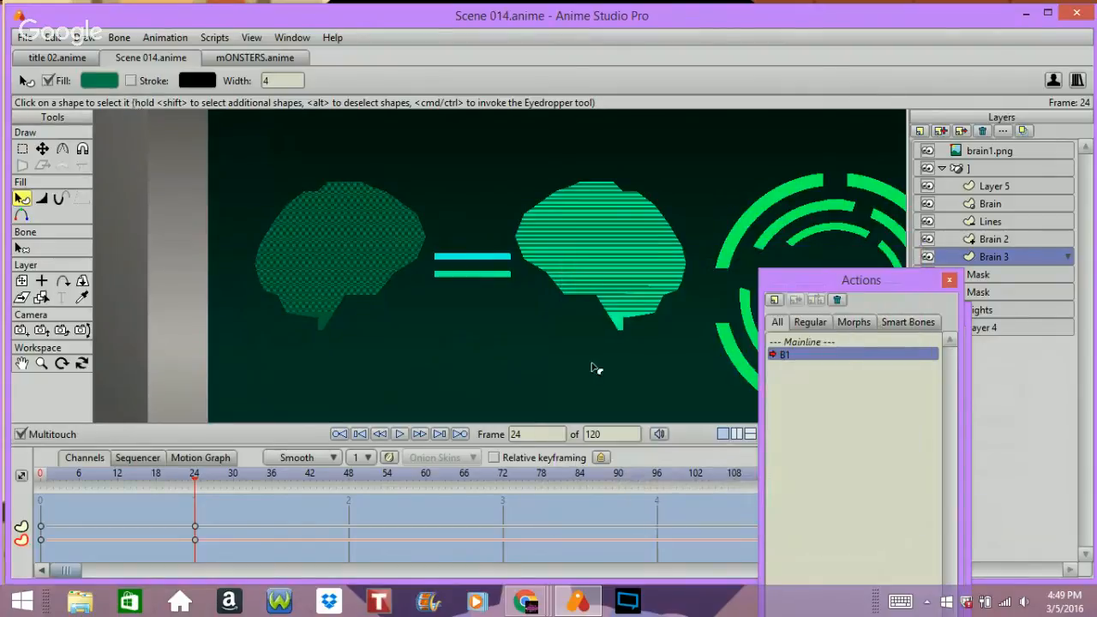
Set the Brain layer's shape fill to 017E48 at frame 24, matching Brain 3
{"action": "left_click", "coordinate": [979, 206]}
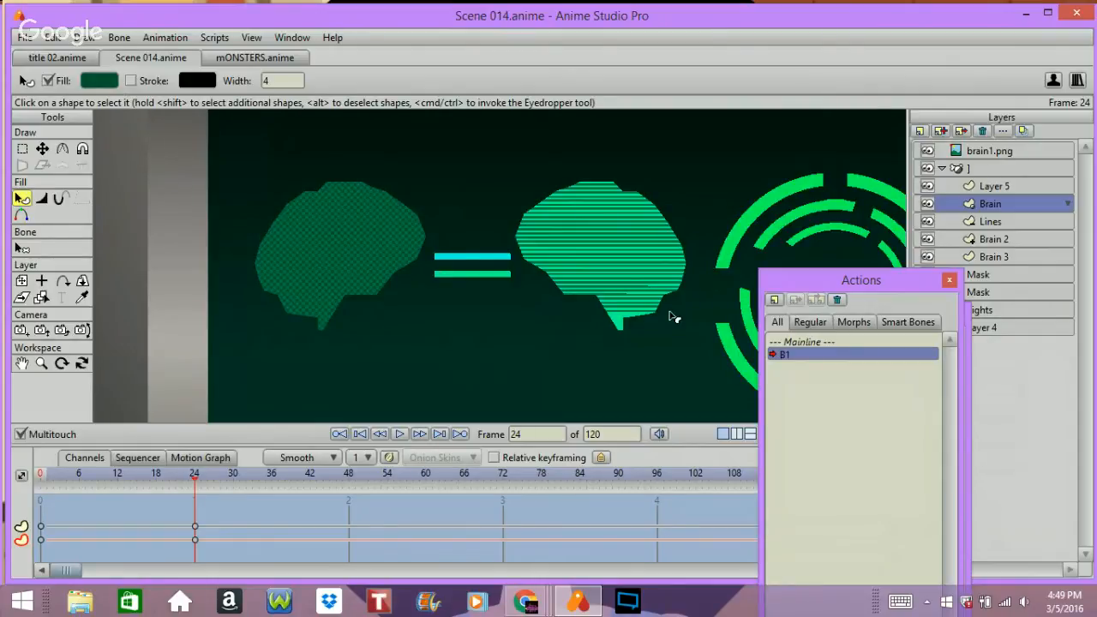
{"action": "key", "text": "ctrl+t"}
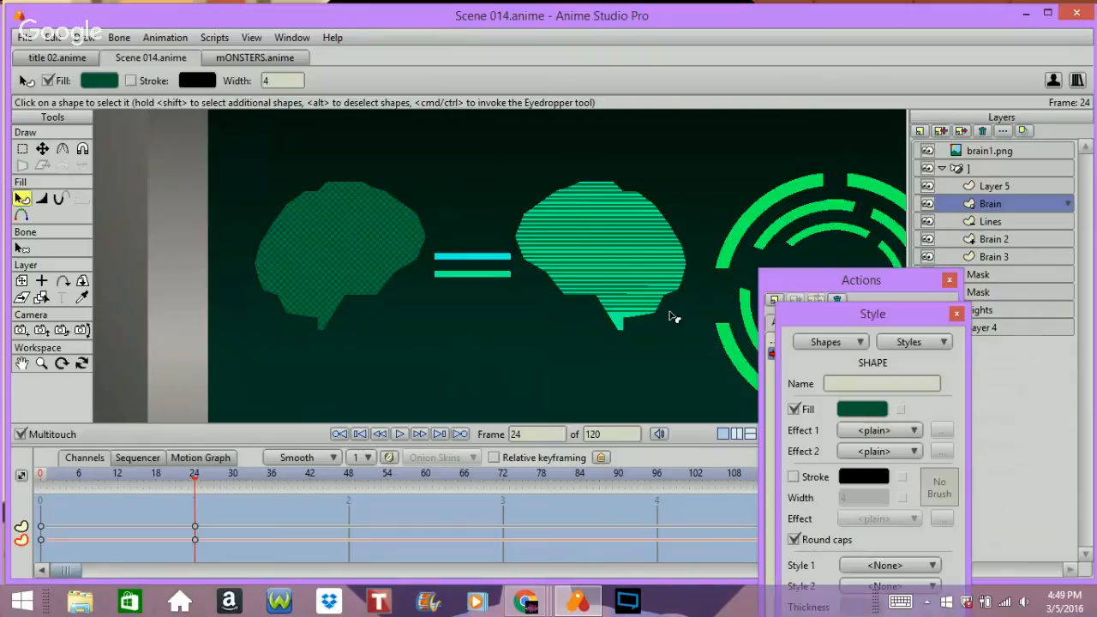
{"action": "left_click", "coordinate": [862, 409]}
{"action": "type", "text": "017E48"}
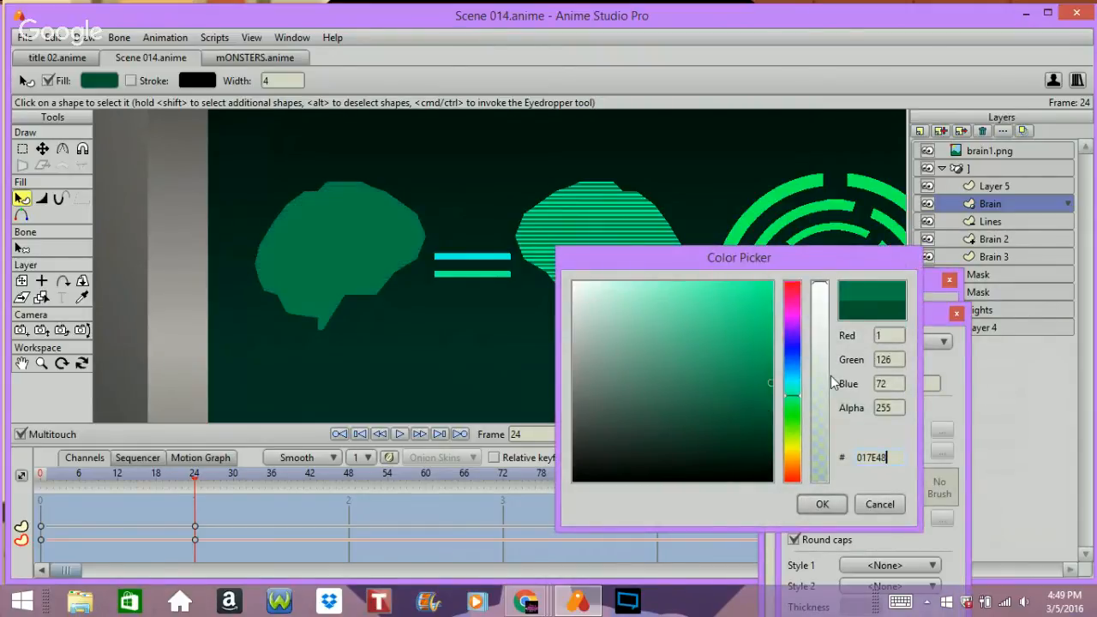
{"action": "key", "text": "Return"}
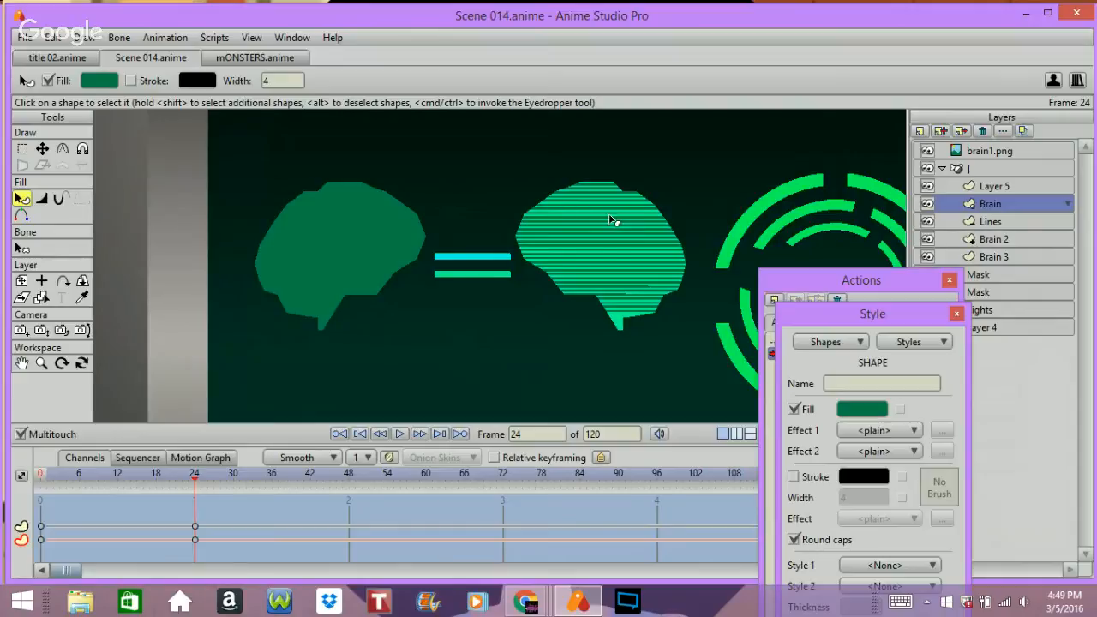
Go back to frame 1 of the B1 action and key the Brain shape's fill as 00FB8E
{"action": "key", "text": "Left"}
{"action": "key", "text": "Left"}
{"action": "key", "text": "Left"}
{"action": "key", "text": "Left"}
{"action": "key", "text": "Left"}
{"action": "key", "text": "Left"}
{"action": "key", "text": "Left"}
{"action": "key", "text": "Left"}
{"action": "key", "text": "Left"}
{"action": "key", "text": "Left"}
{"action": "key", "text": "Left"}
{"action": "key", "text": "ctrl+shift+Left"}
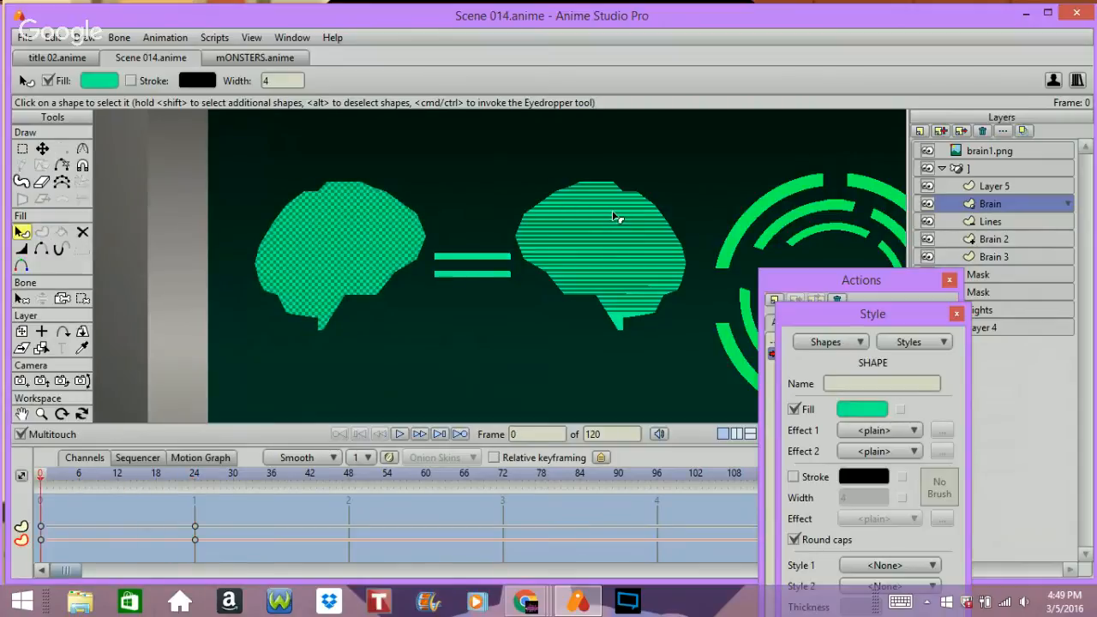
{"action": "key", "text": "Right"}
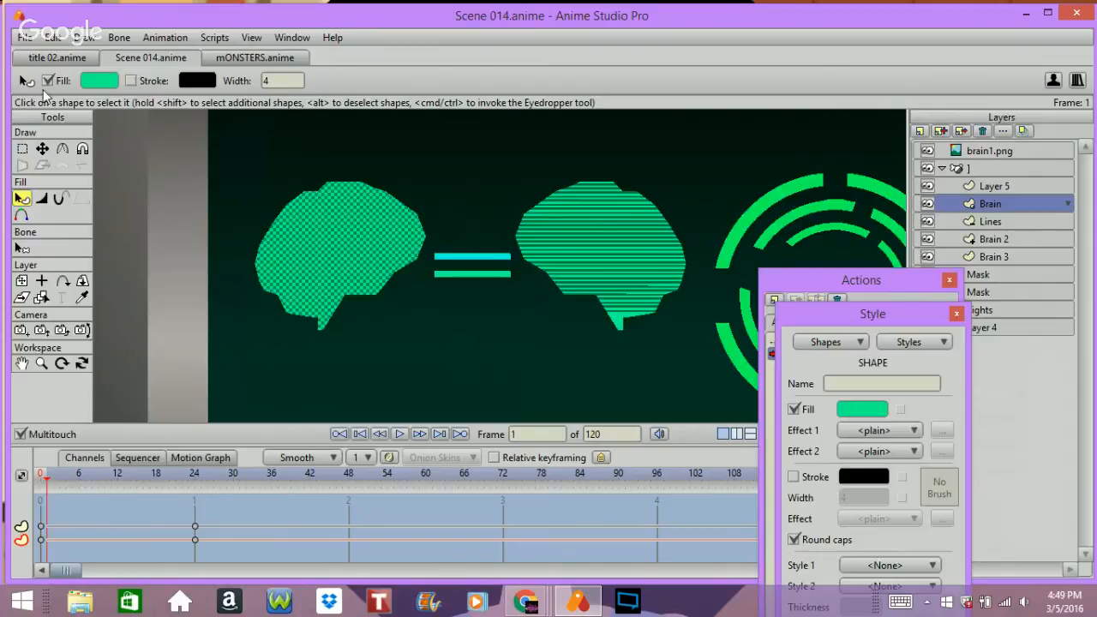
{"action": "left_click", "coordinate": [94, 81]}
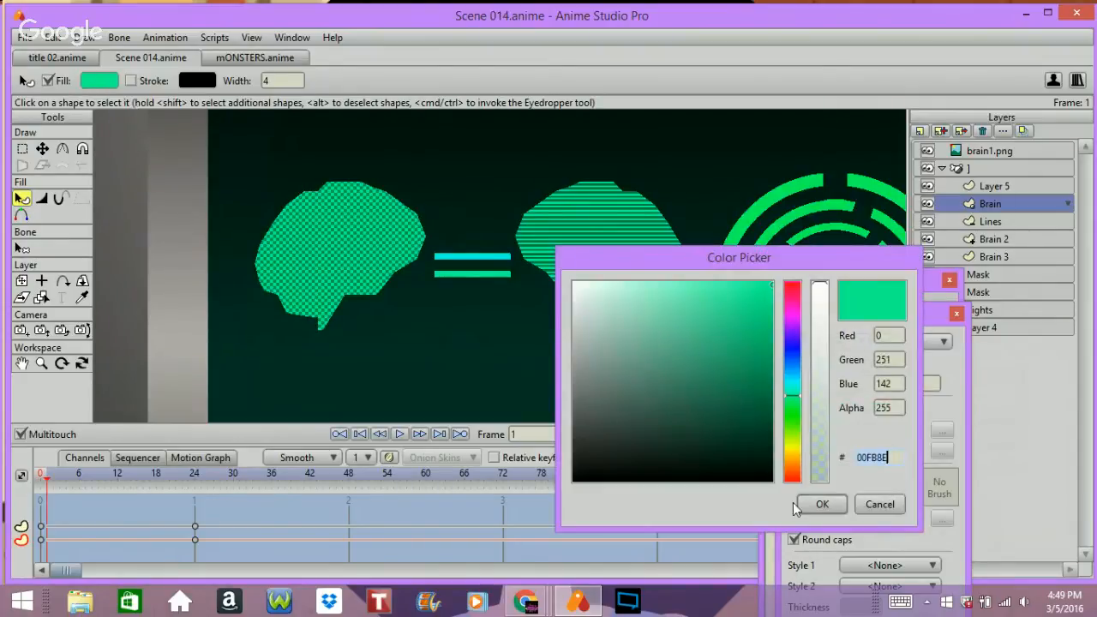
{"action": "left_click", "coordinate": [814, 505]}
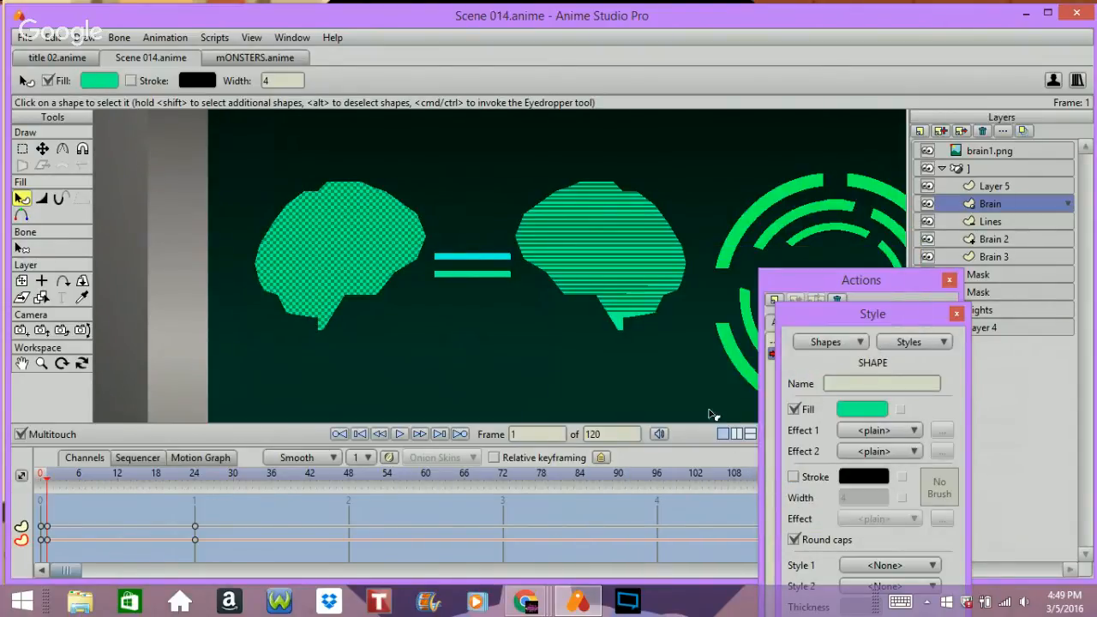
Step forward through the B1 action to frame 32 and back to frame 14 to examine the Brain shape's color transition
{"action": "key", "text": "Right"}
{"action": "key", "text": "Right"}
{"action": "key", "text": "Right"}
{"action": "key", "text": "Right"}
{"action": "key", "text": "Right"}
{"action": "key", "text": "Right"}
{"action": "key", "text": "Right"}
{"action": "key", "text": "Right"}
{"action": "key", "text": "Right"}
{"action": "key", "text": "Right"}
{"action": "key", "text": "Right"}
{"action": "key", "text": "Right"}
{"action": "key", "text": "Right"}
{"action": "key", "text": "Right"}
{"action": "key", "text": "Right"}
{"action": "key", "text": "Right"}
{"action": "key", "text": "Right"}
{"action": "key", "text": "Right"}
{"action": "key", "text": "Right"}
{"action": "key", "text": "Right"}
{"action": "key", "text": "Right"}
{"action": "key", "text": "Right"}
{"action": "key", "text": "Right"}
{"action": "key", "text": "Right"}
{"action": "key", "text": "Right"}
{"action": "key", "text": "Right"}
{"action": "key", "text": "Right"}
{"action": "key", "text": "Right"}
{"action": "key", "text": "Right"}
{"action": "key", "text": "Right"}
{"action": "key", "text": "Right"}
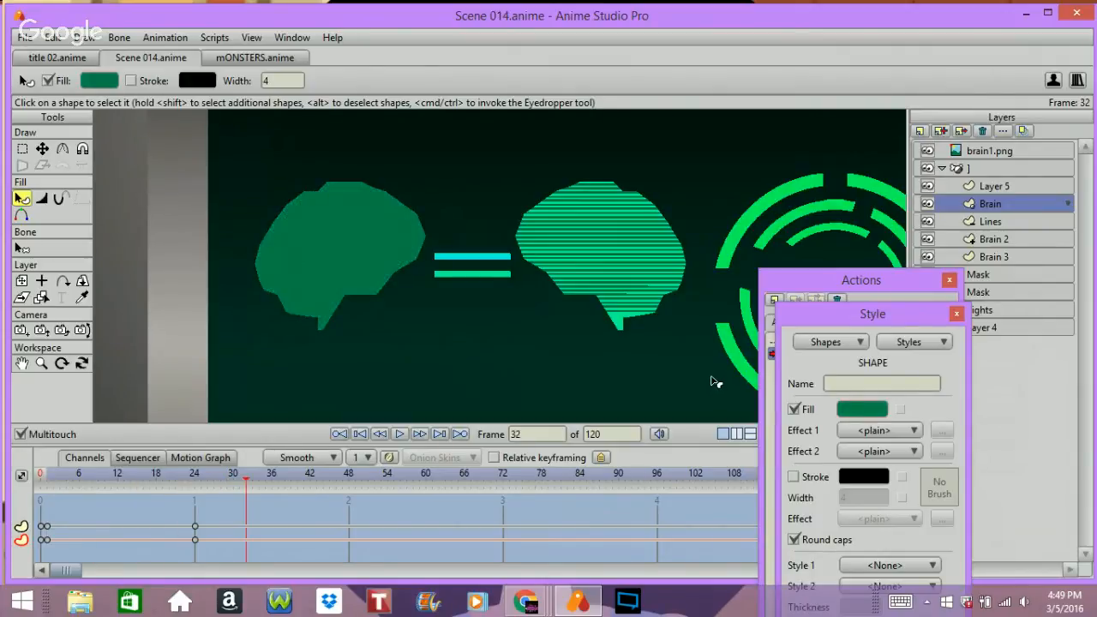
{"action": "key", "text": "Left"}
{"action": "key", "text": "Left"}
{"action": "key", "text": "Left"}
{"action": "key", "text": "Left"}
{"action": "key", "text": "Left"}
{"action": "key", "text": "Left"}
{"action": "key", "text": "Left"}
{"action": "key", "text": "Left"}
{"action": "key", "text": "Left"}
{"action": "key", "text": "Left"}
{"action": "key", "text": "Left"}
{"action": "key", "text": "Left"}
{"action": "key", "text": "Left"}
{"action": "key", "text": "Left"}
{"action": "key", "text": "Left"}
{"action": "key", "text": "Left"}
{"action": "key", "text": "Left"}
{"action": "key", "text": "Left"}
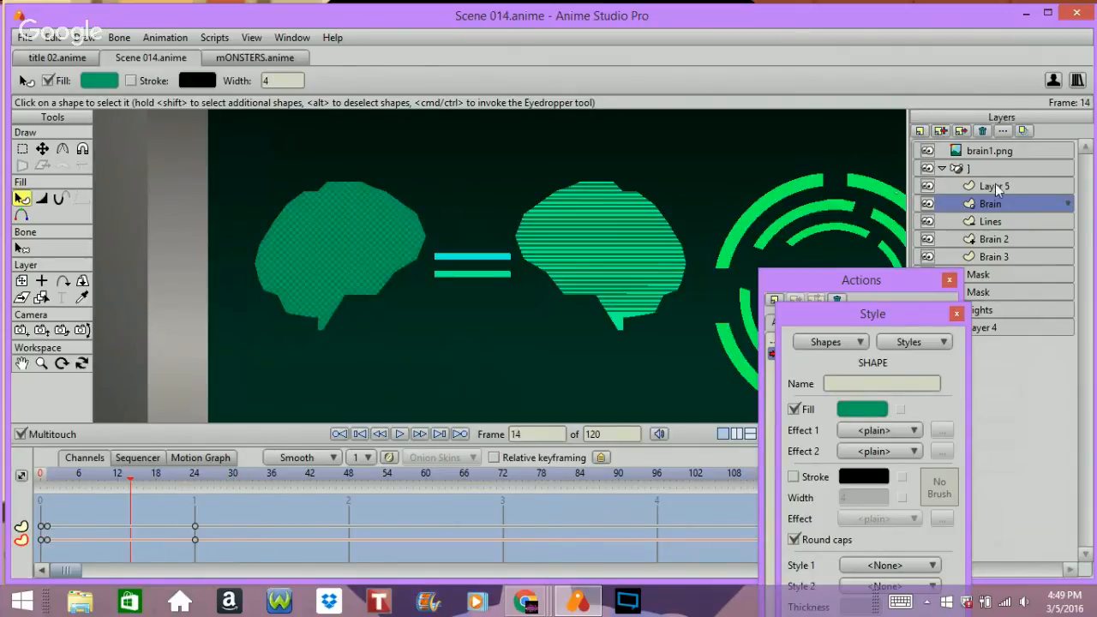
Select the flipped brain's bone group and step back and forth through the action to check bone B1 against the color change
{"action": "left_click", "coordinate": [994, 171]}
{"action": "key", "text": "Right"}
{"action": "key", "text": "Right"}
{"action": "key", "text": "Right"}
{"action": "key", "text": "Right"}
{"action": "key", "text": "Right"}
{"action": "key", "text": "Right"}
{"action": "key", "text": "Right"}
{"action": "key", "text": "Right"}
{"action": "key", "text": "Right"}
{"action": "key", "text": "Right"}
{"action": "key", "text": "Right"}
{"action": "key", "text": "Right"}
{"action": "key", "text": "Right"}
{"action": "key", "text": "Right"}
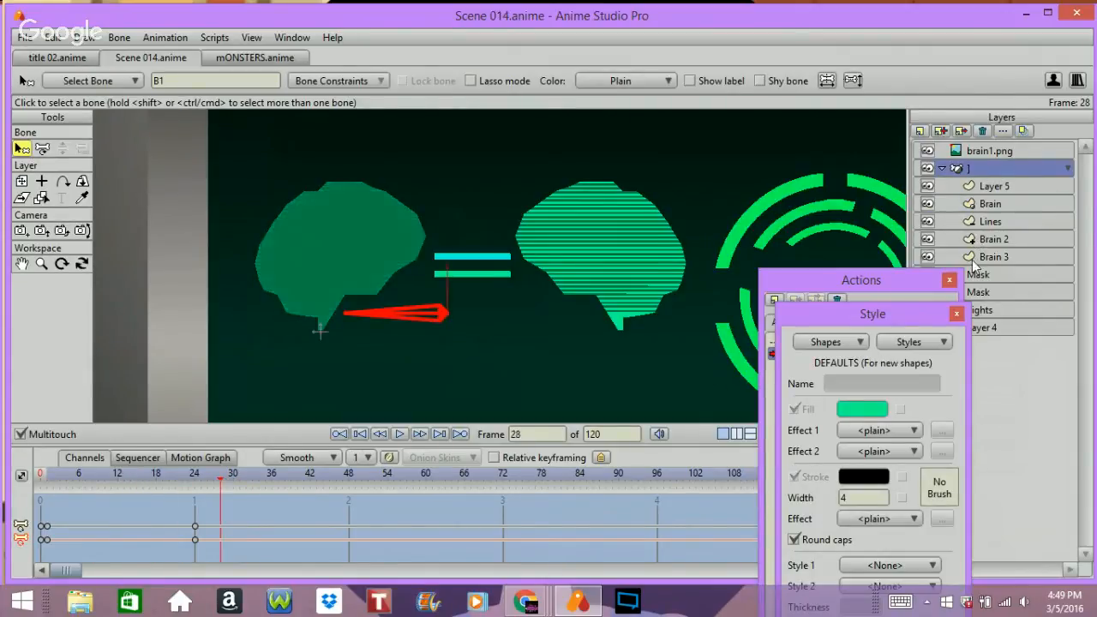
{"action": "key", "text": "Left"}
{"action": "key", "text": "Left"}
{"action": "key", "text": "Left"}
{"action": "key", "text": "Left"}
{"action": "key", "text": "Left"}
{"action": "key", "text": "Left"}
{"action": "key", "text": "Left"}
{"action": "key", "text": "Left"}
{"action": "key", "text": "Left"}
{"action": "key", "text": "Left"}
{"action": "key", "text": "Left"}
{"action": "key", "text": "Left"}
{"action": "key", "text": "Left"}
{"action": "key", "text": "Left"}
{"action": "key", "text": "Left"}
{"action": "key", "text": "Left"}
{"action": "key", "text": "Left"}
{"action": "key", "text": "Left"}
{"action": "key", "text": "Left"}
{"action": "key", "text": "Left"}
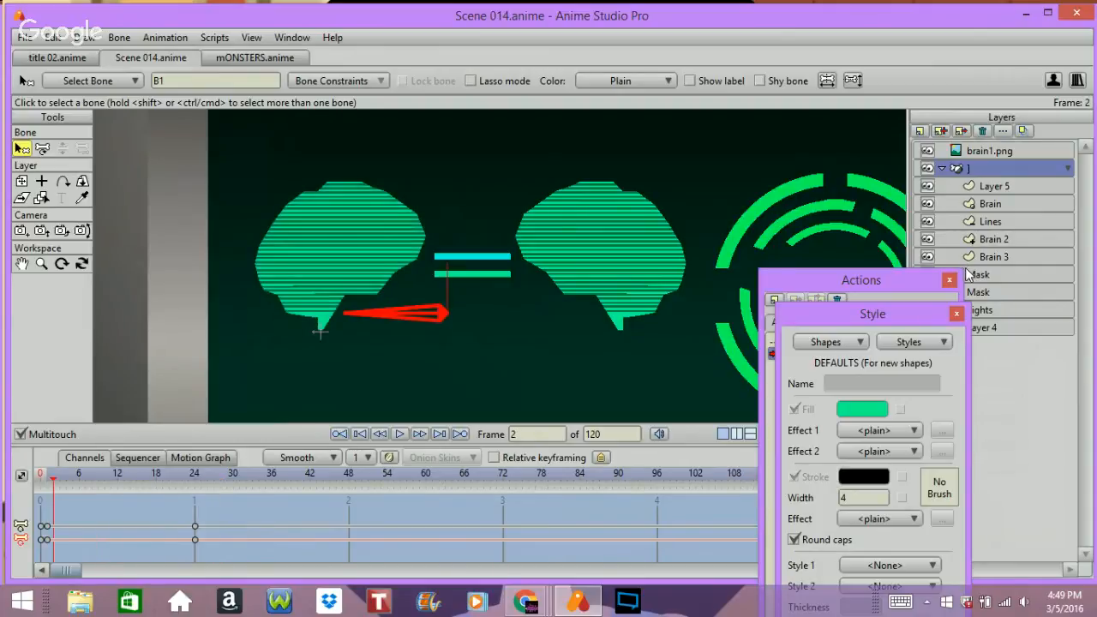
{"action": "key", "text": "Right"}
{"action": "key", "text": "Right"}
{"action": "key", "text": "Right"}
{"action": "key", "text": "Right"}
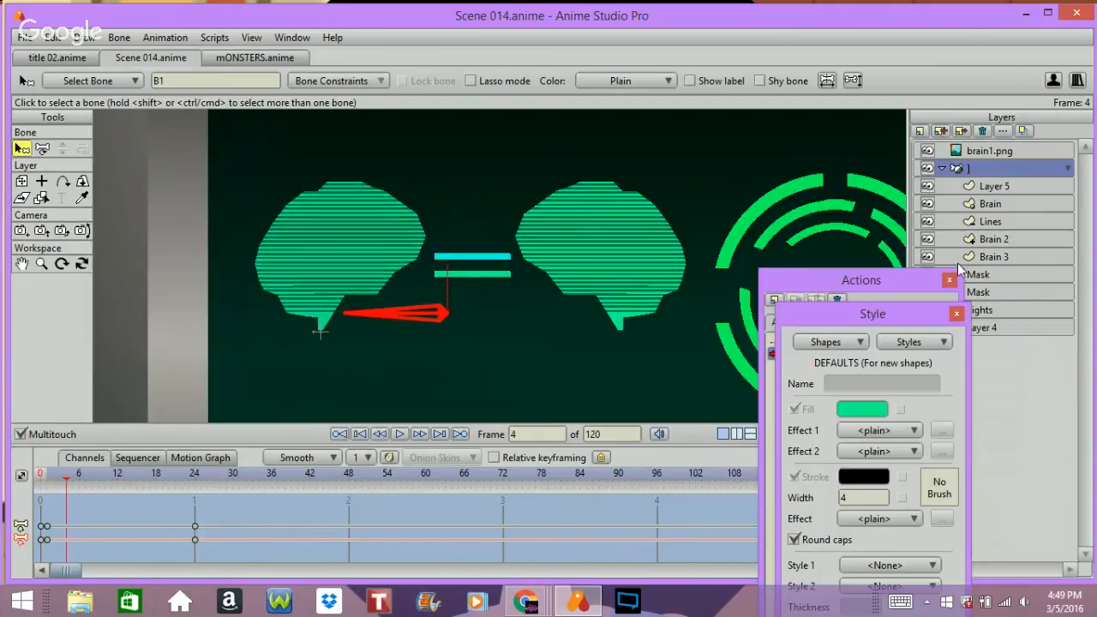
{"action": "key", "text": "Left"}
{"action": "key", "text": "Left"}
{"action": "key", "text": "Left"}
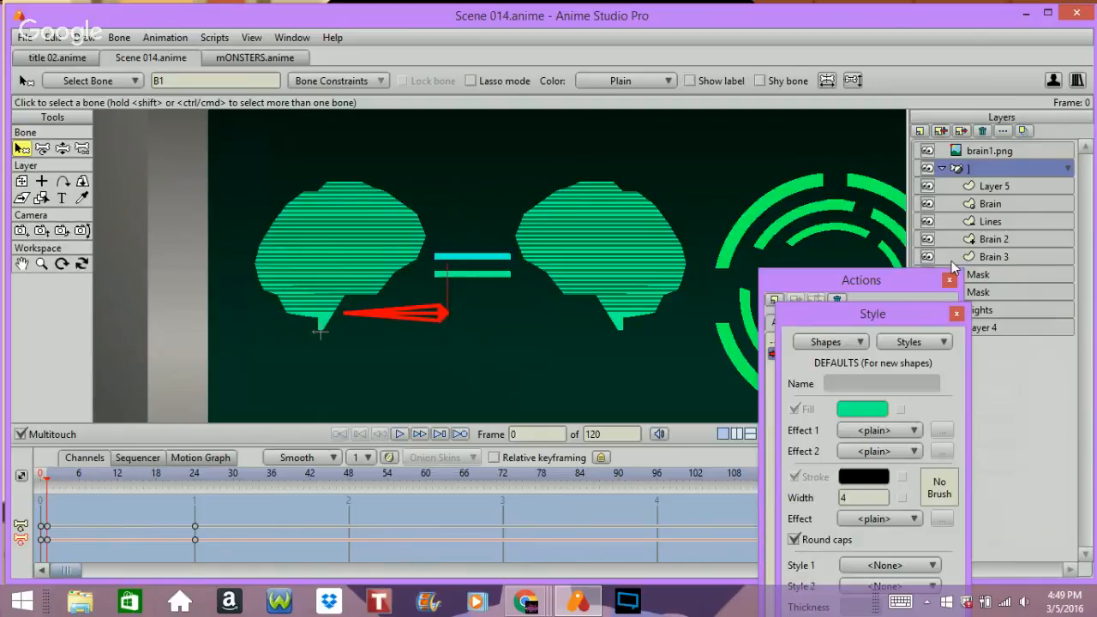
Play the B1 action with the Transform Bone tool active and check the bone's angle up to frame 24
{"action": "left_click", "coordinate": [42, 148]}
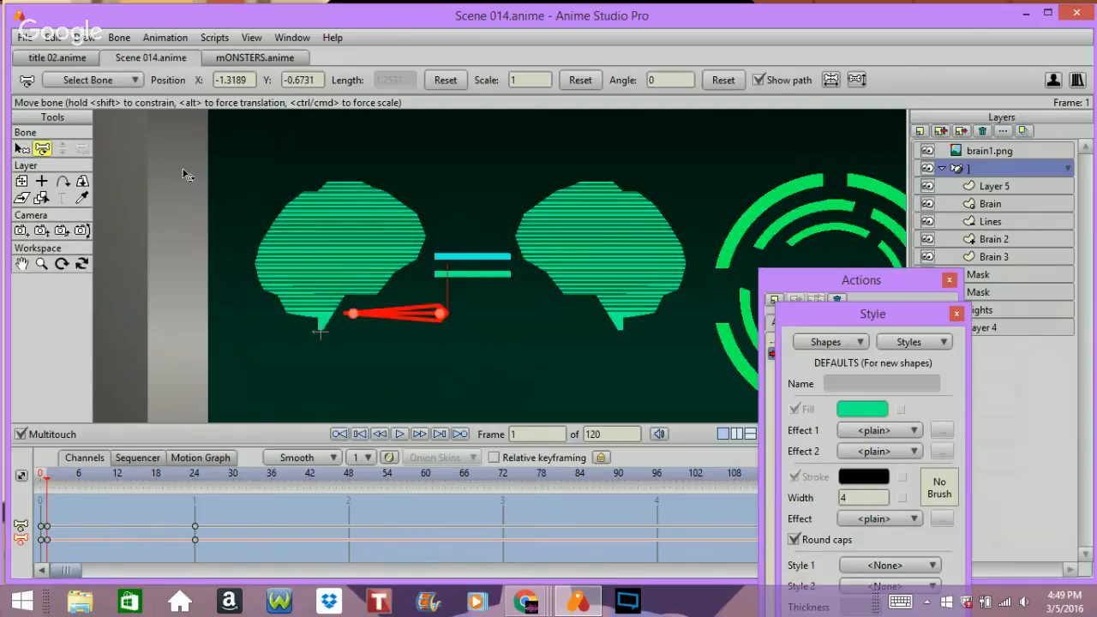
{"action": "left_click_drag", "start_coordinate": [417, 312], "coordinate": [452, 243]}
{"action": "key", "text": "space"}
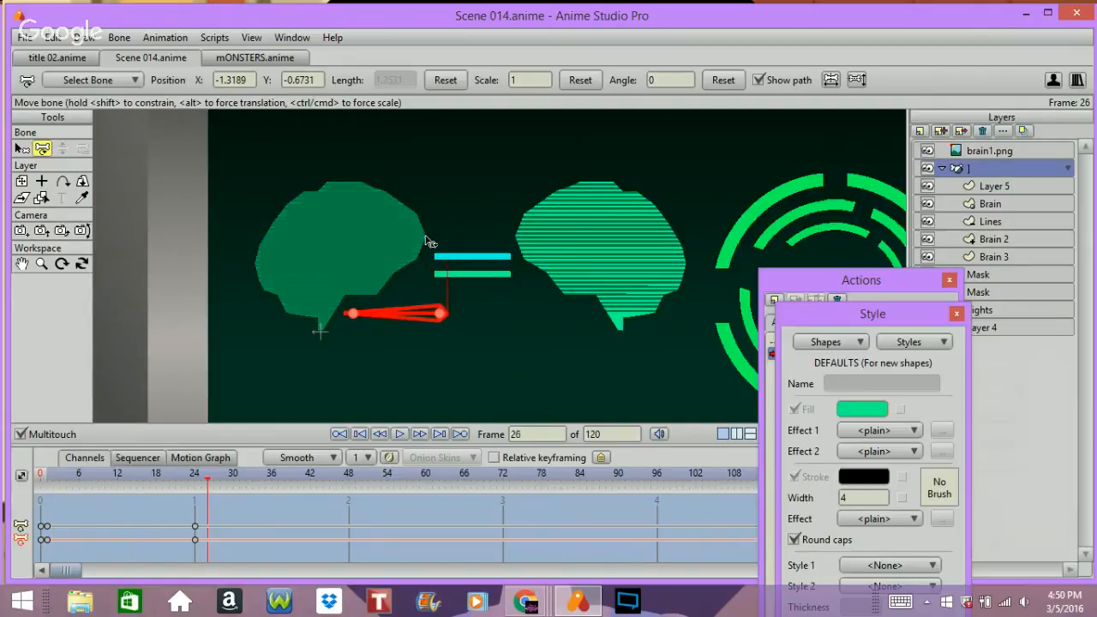
{"action": "key", "text": "Left"}
{"action": "key", "text": "Left"}
{"action": "key", "text": "Left"}
{"action": "key", "text": "Left"}
{"action": "key", "text": "Left"}
{"action": "key", "text": "Left"}
{"action": "key", "text": "Left"}
{"action": "key", "text": "Left"}
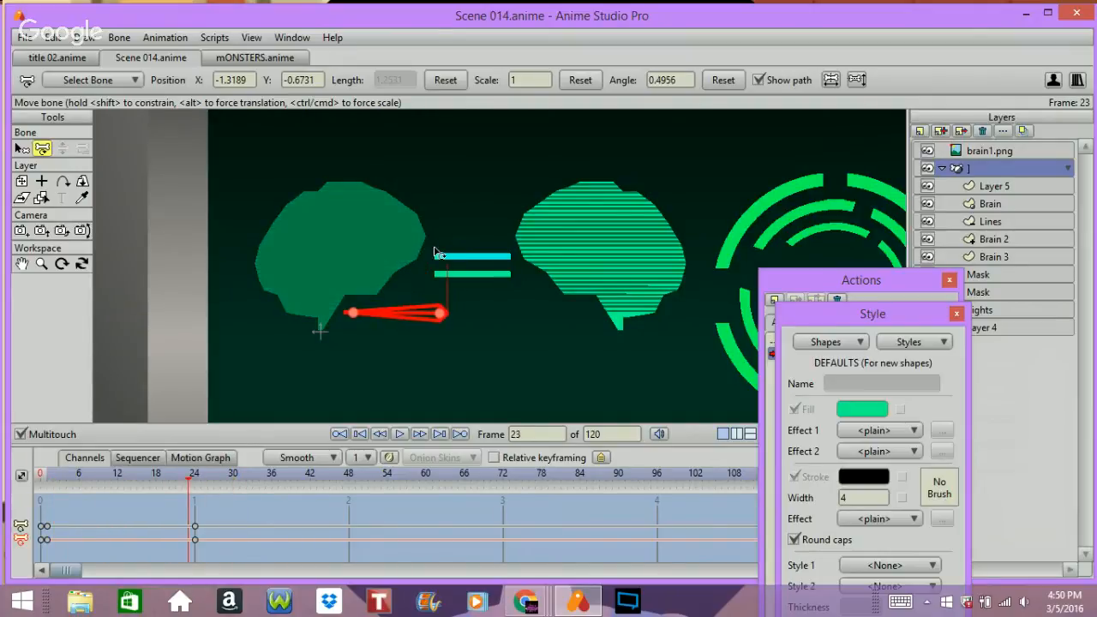
{"action": "key", "text": "Right"}
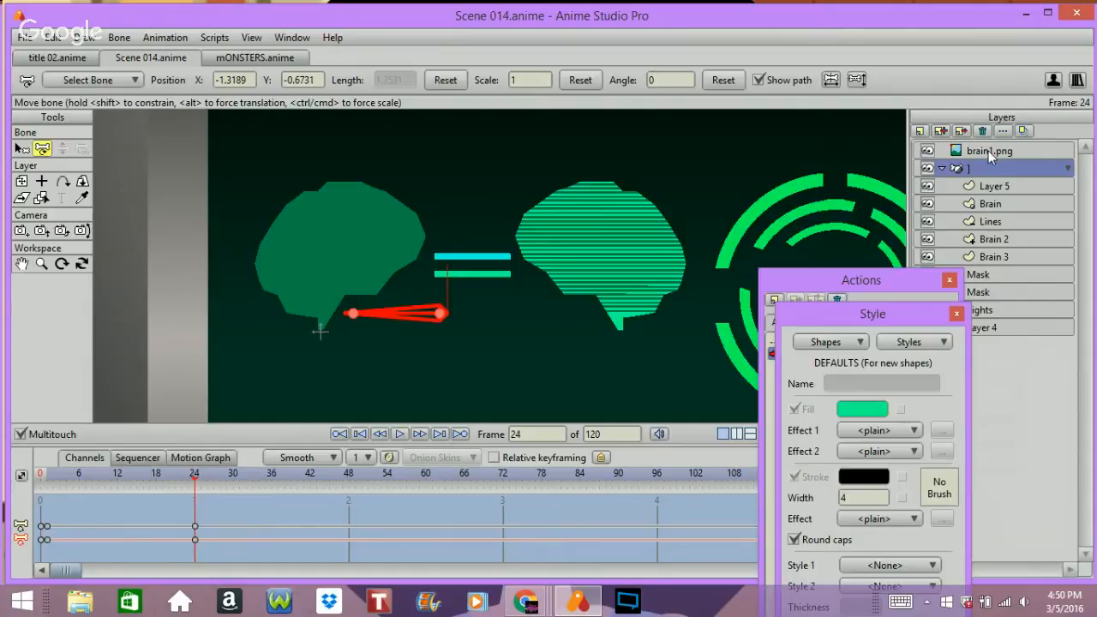
Key the lower bar's fill on Layer 5 as 00FC8E at frame 24 and move the Style window clear of the action list
{"action": "left_click", "coordinate": [998, 186]}
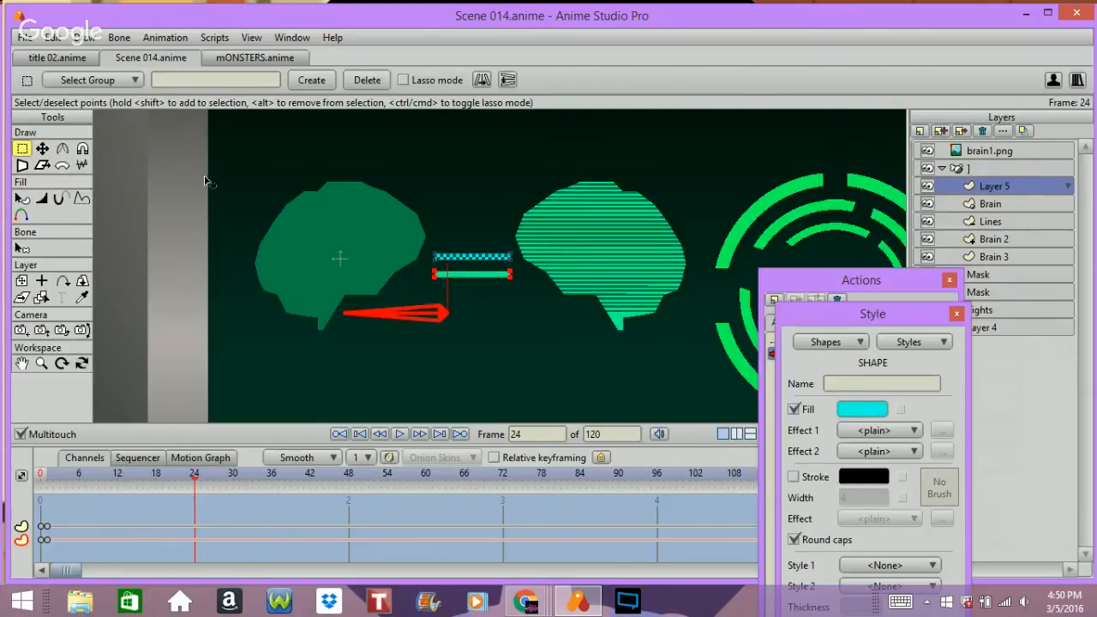
{"action": "mouse_move", "coordinate": [174, 489]}
{"action": "left_mouse_down"}
{"action": "mouse_move", "coordinate": [176, 473]}
{"action": "mouse_move", "coordinate": [65, 471]}
{"action": "mouse_move", "coordinate": [195, 479]}
{"action": "left_mouse_up"}
{"action": "left_click", "coordinate": [21, 200]}
{"action": "left_click", "coordinate": [471, 275]}
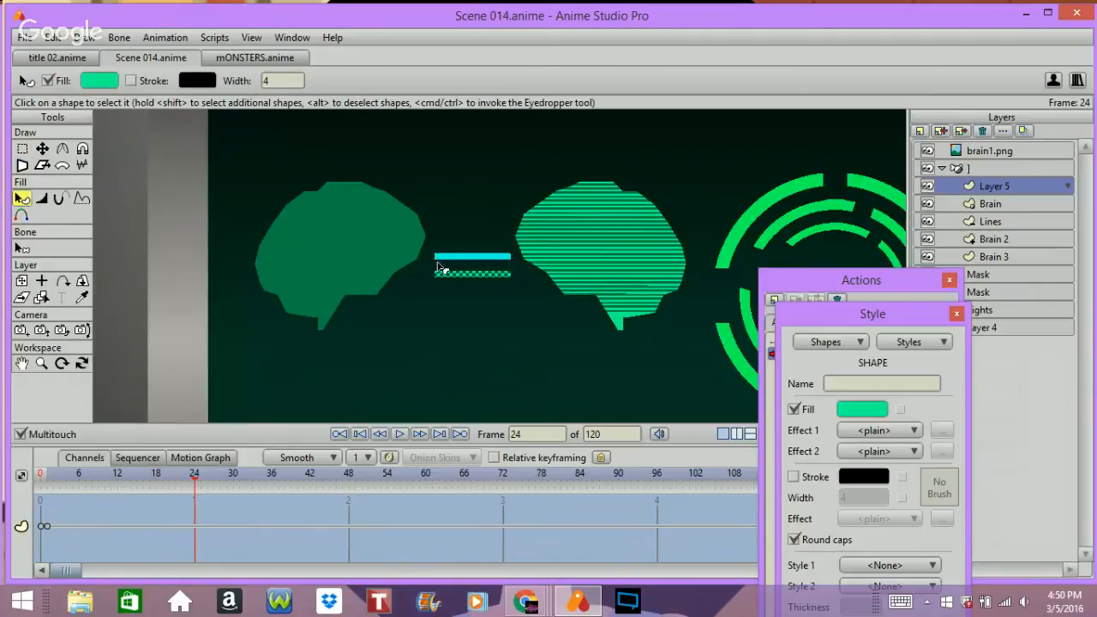
{"action": "left_click", "coordinate": [93, 81]}
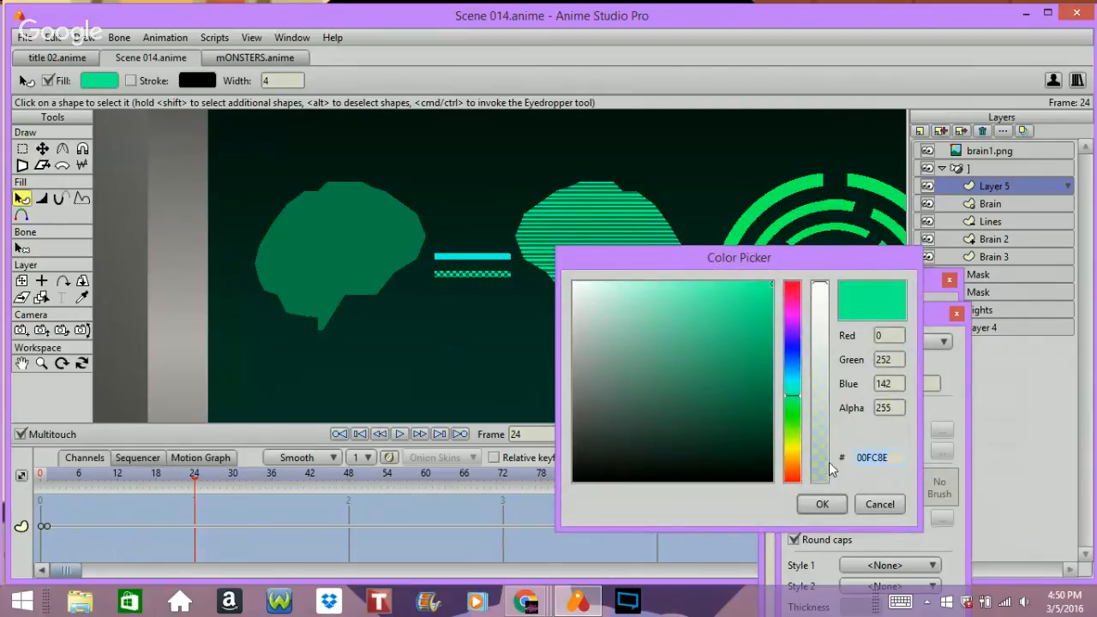
{"action": "left_click", "coordinate": [823, 504]}
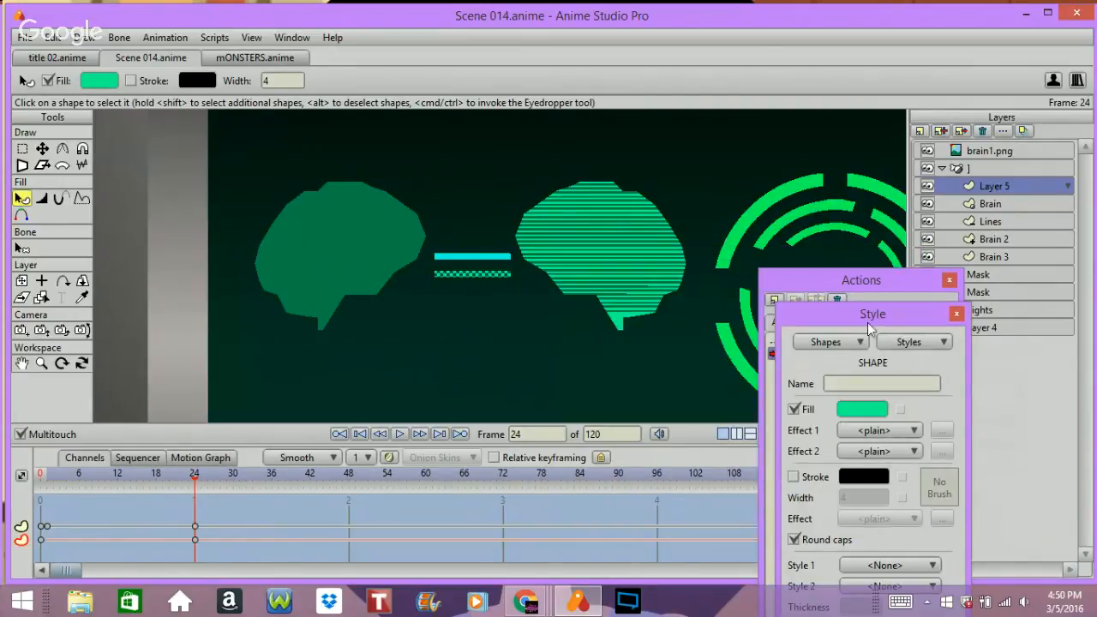
{"action": "left_click_drag", "start_coordinate": [869, 320], "coordinate": [922, 18]}
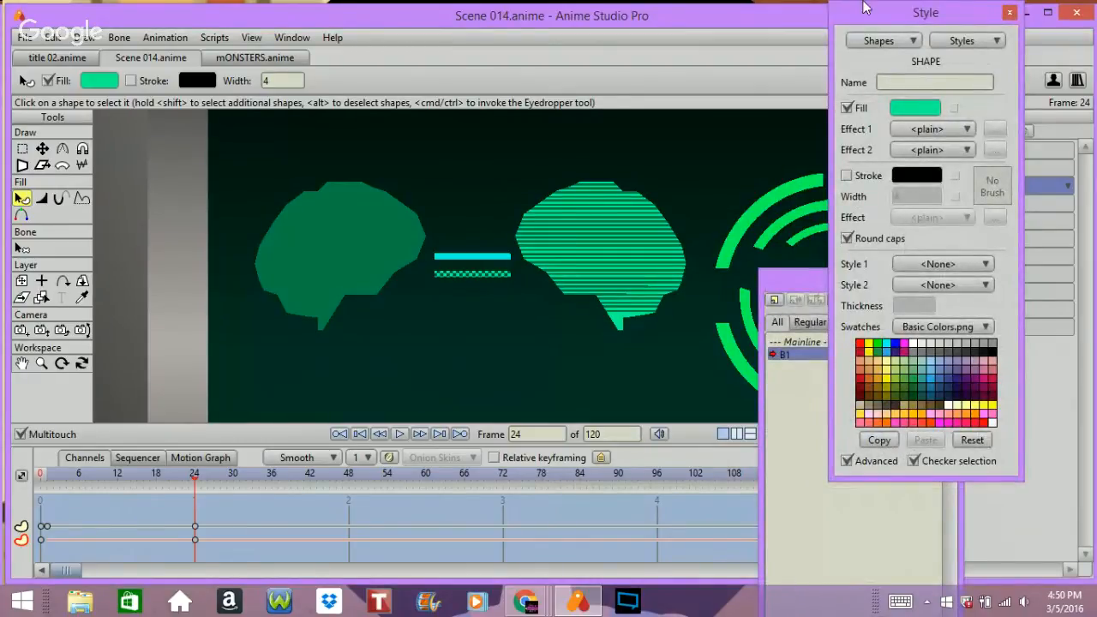
{"action": "left_click_drag", "start_coordinate": [910, 8], "coordinate": [857, 435]}
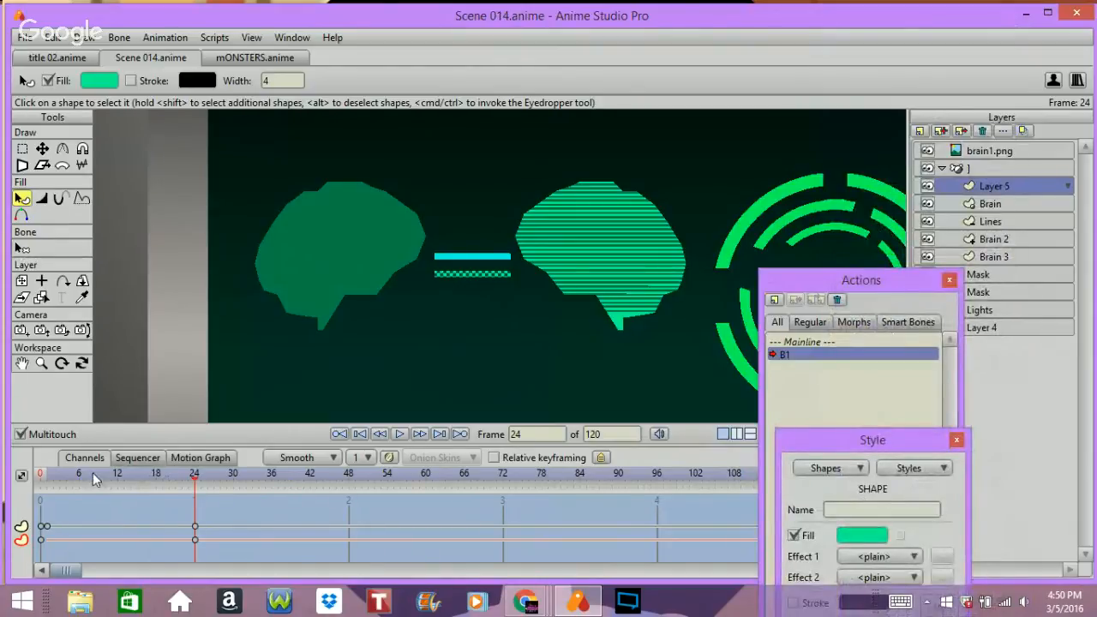
Key the lower indicator bar's fill on Layer 5 as red FC0D29 at frame 24 of the B1 action
{"action": "left_click", "coordinate": [28, 482]}
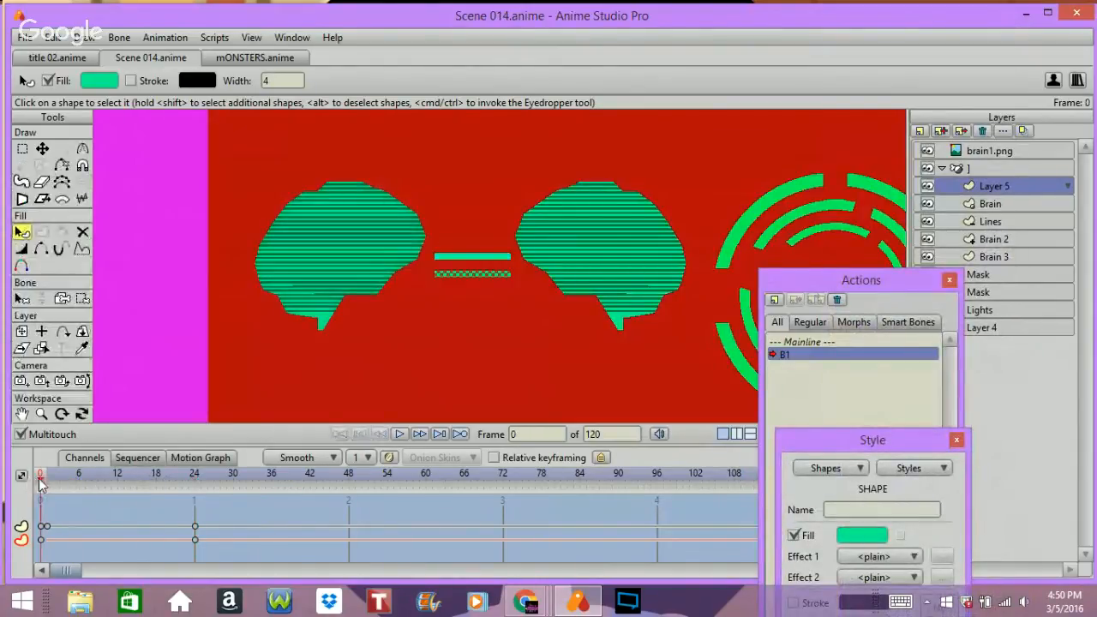
{"action": "left_click", "coordinate": [45, 481]}
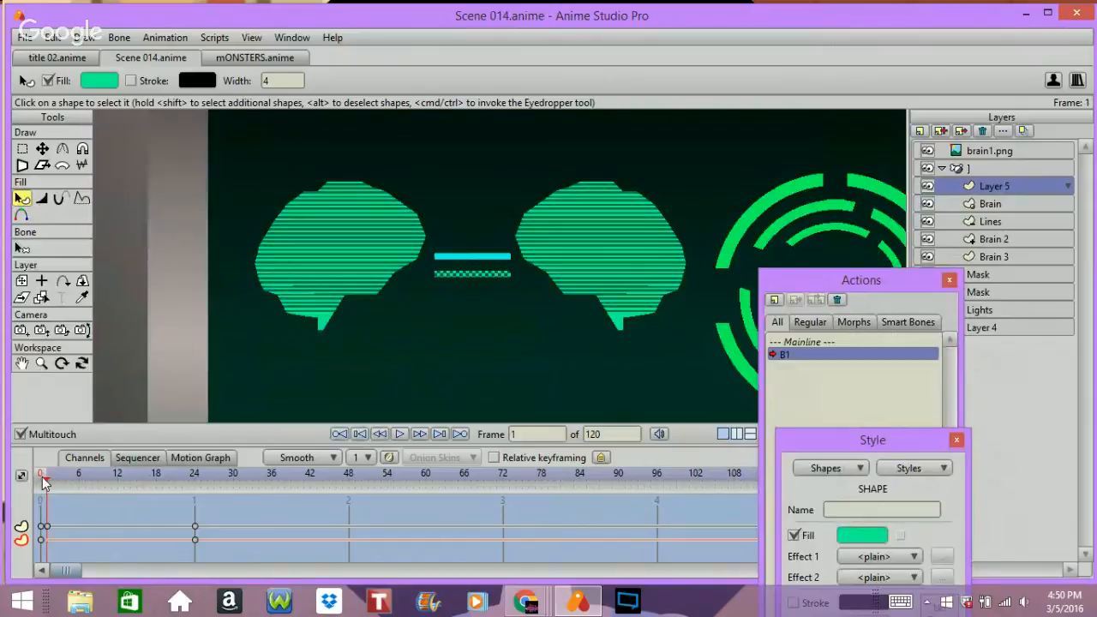
{"action": "left_click", "coordinate": [96, 81]}
{"action": "key", "text": "Return"}
{"action": "key", "text": "space"}
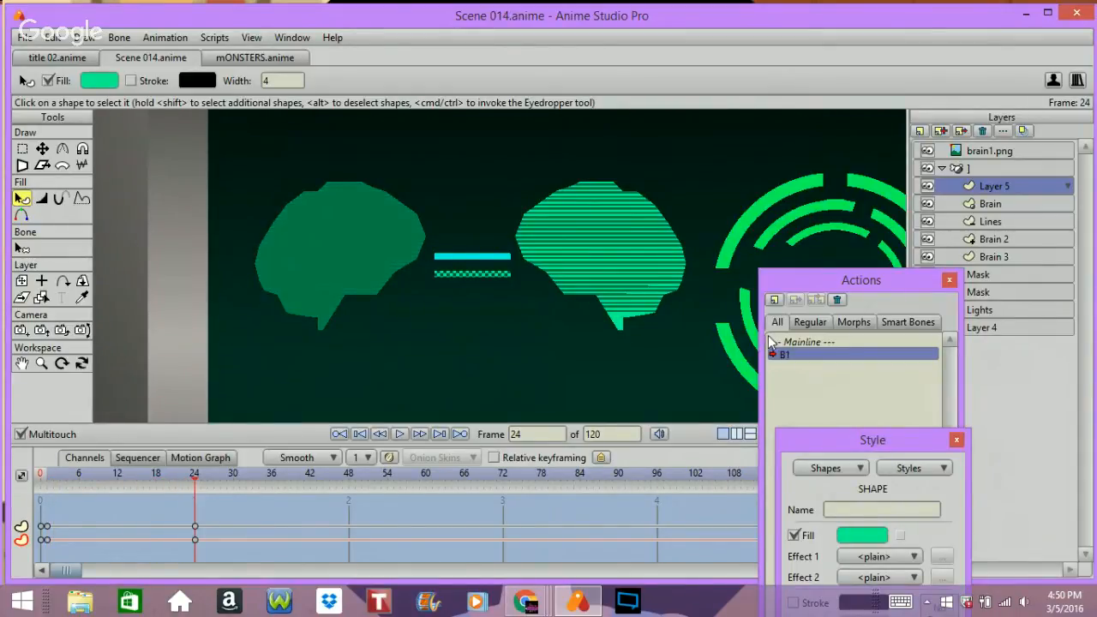
{"action": "left_click", "coordinate": [873, 535]}
{"action": "type", "text": "]"}
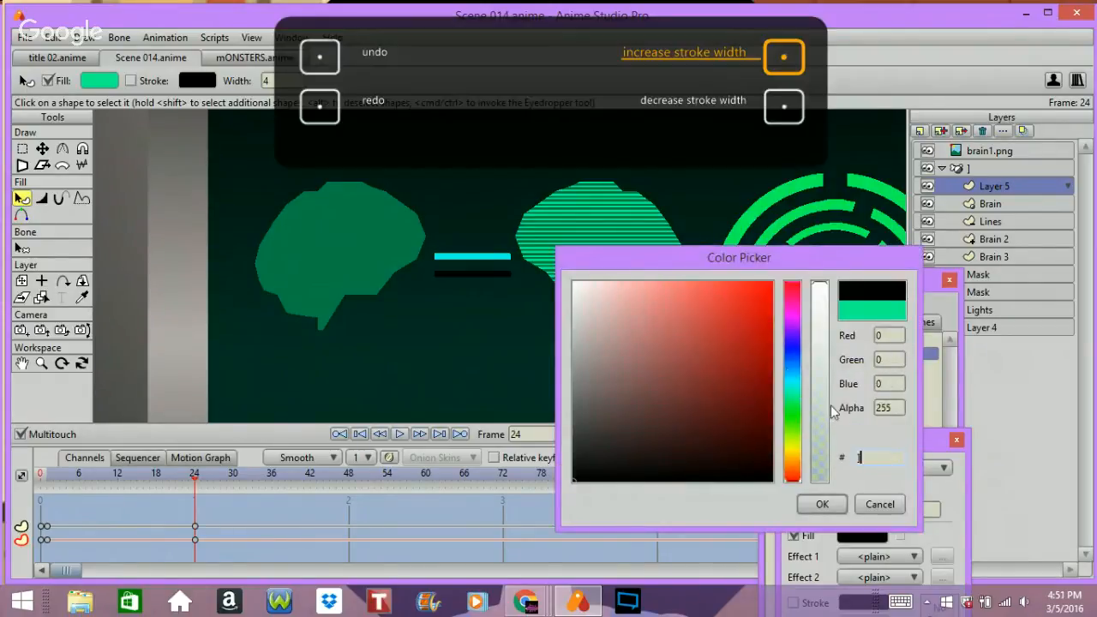
{"action": "left_click_drag", "start_coordinate": [787, 299], "coordinate": [786, 287]}
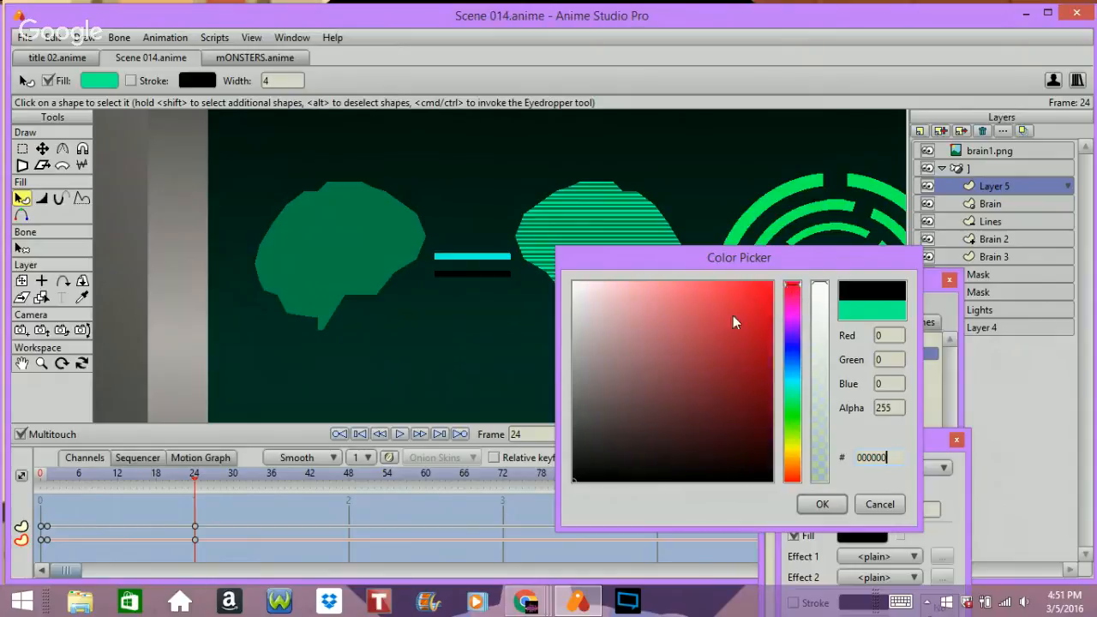
{"action": "left_click", "coordinate": [760, 284]}
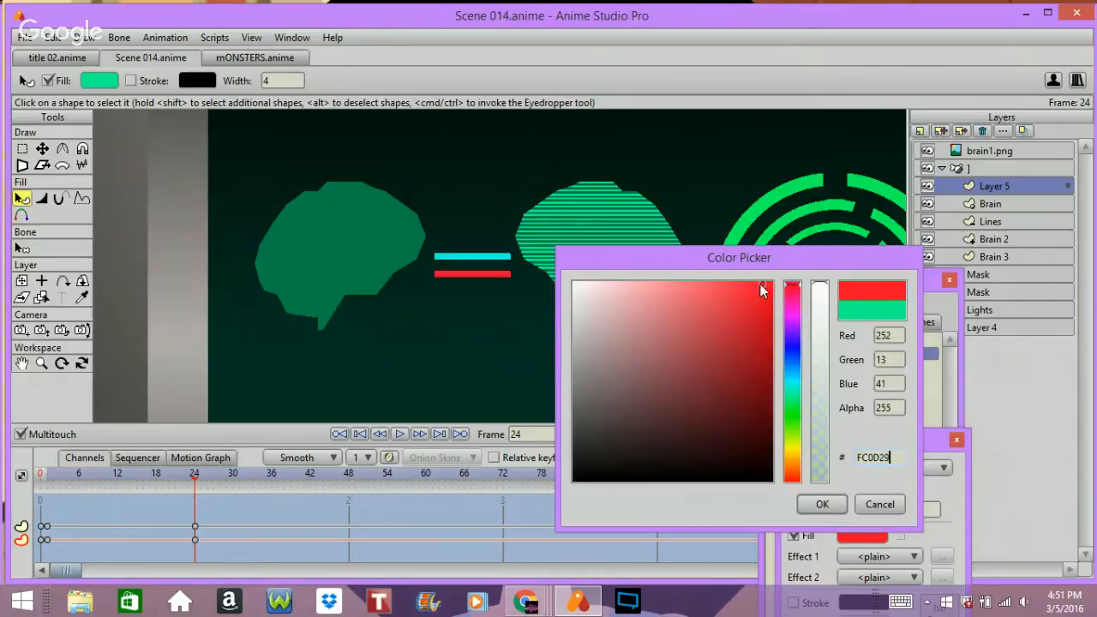
{"action": "left_click", "coordinate": [822, 505]}
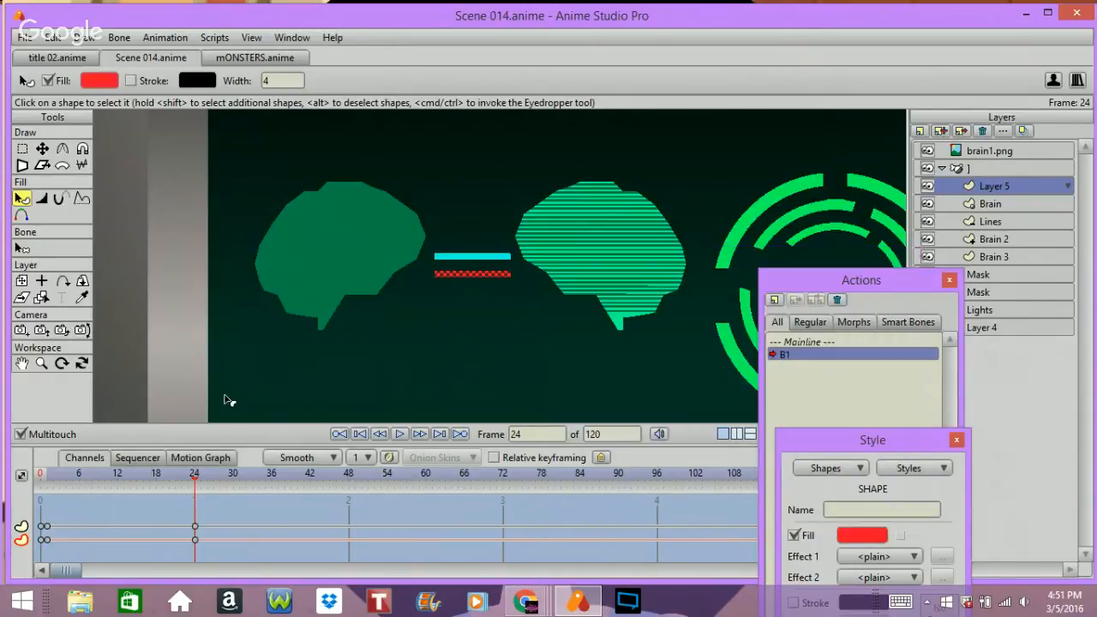
Key the upper indicator bar's fill as dark green 085529 at frame 24 and deselect the shape
{"action": "left_click", "coordinate": [458, 255]}
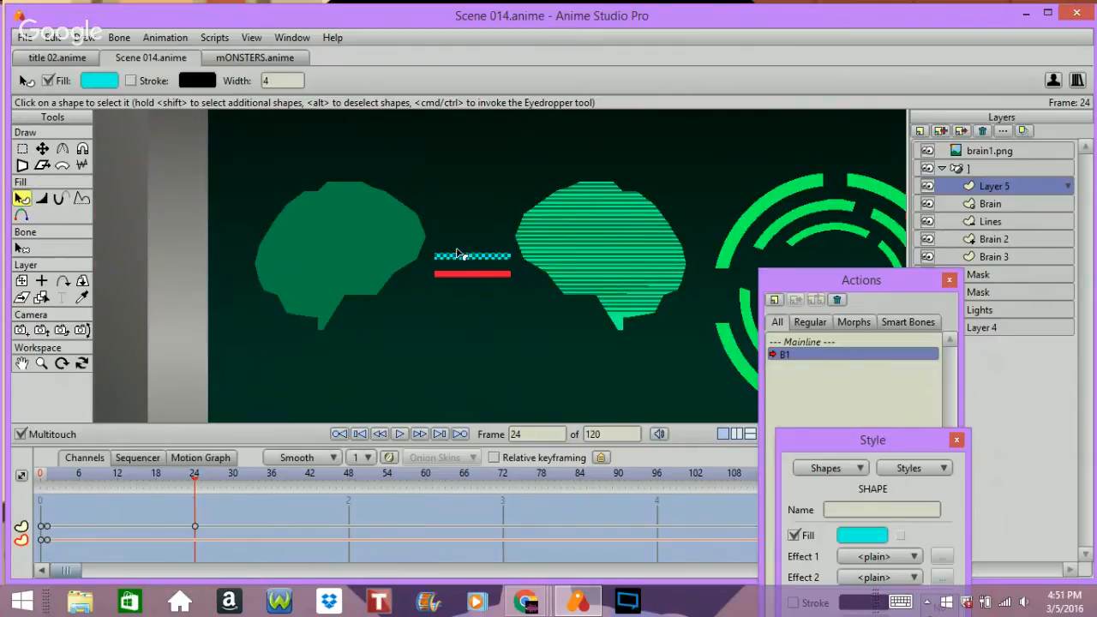
{"action": "left_click", "coordinate": [857, 536]}
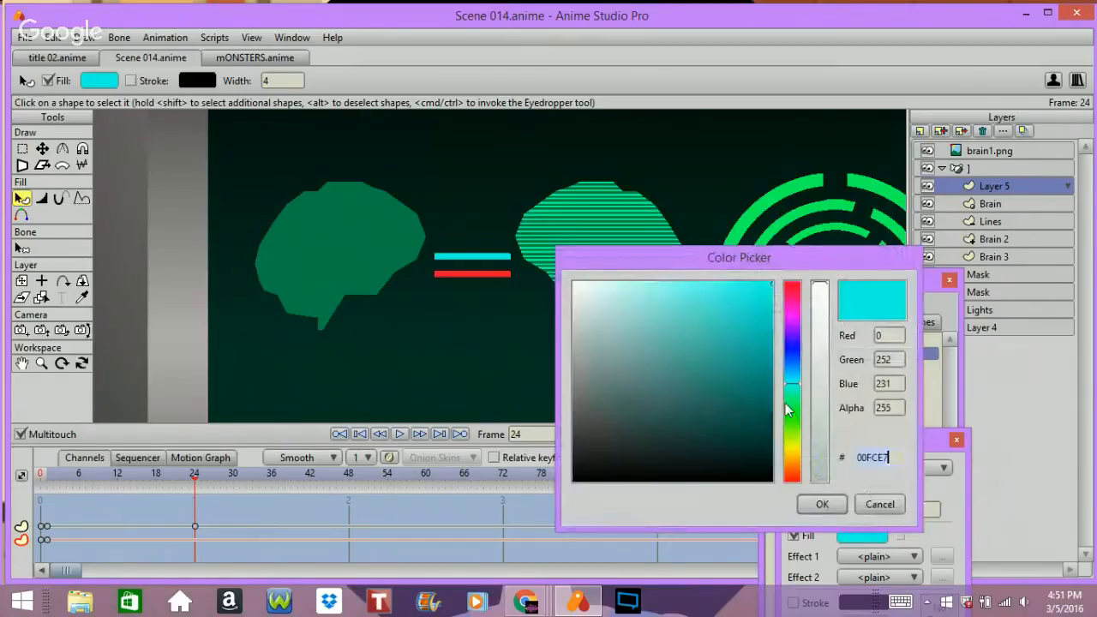
{"action": "left_click_drag", "start_coordinate": [786, 409], "coordinate": [775, 401]}
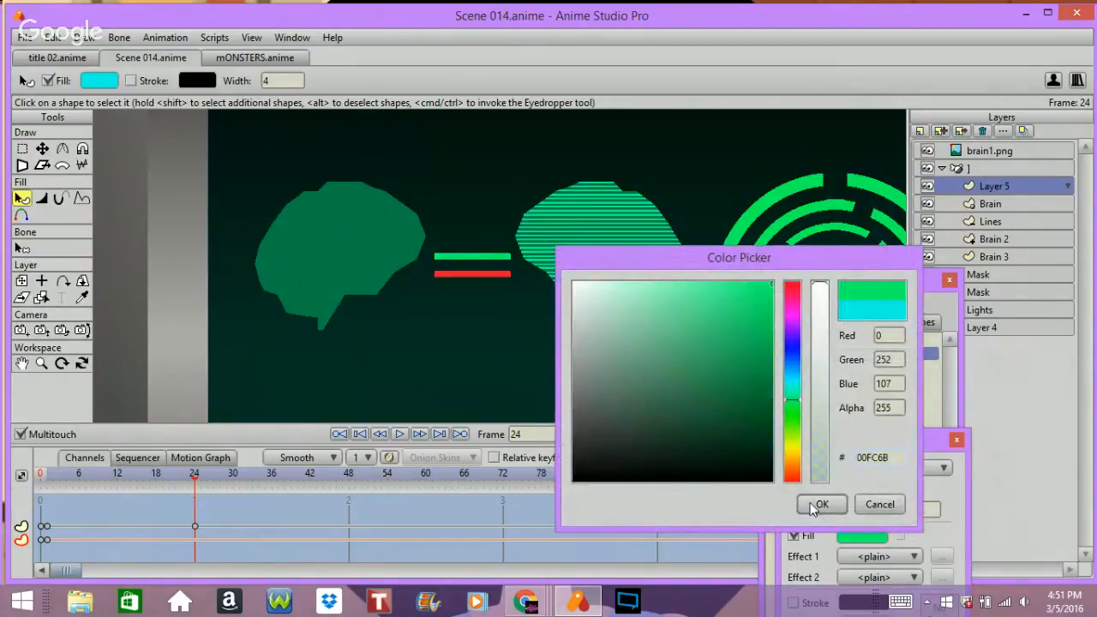
{"action": "left_click", "coordinate": [758, 403]}
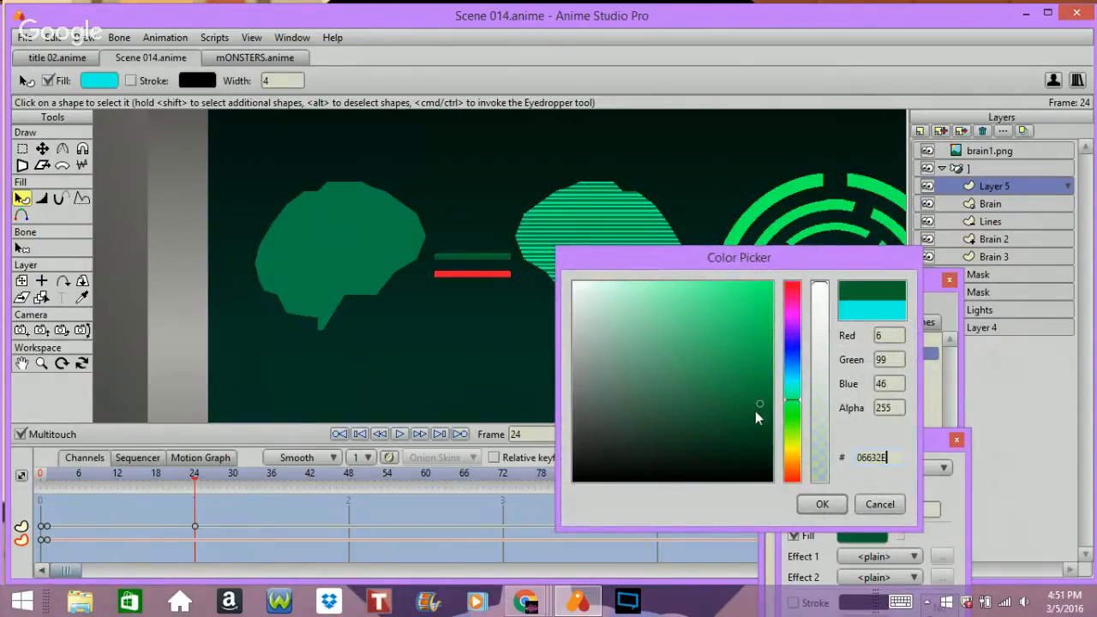
{"action": "left_click", "coordinate": [754, 415]}
{"action": "left_click", "coordinate": [825, 505]}
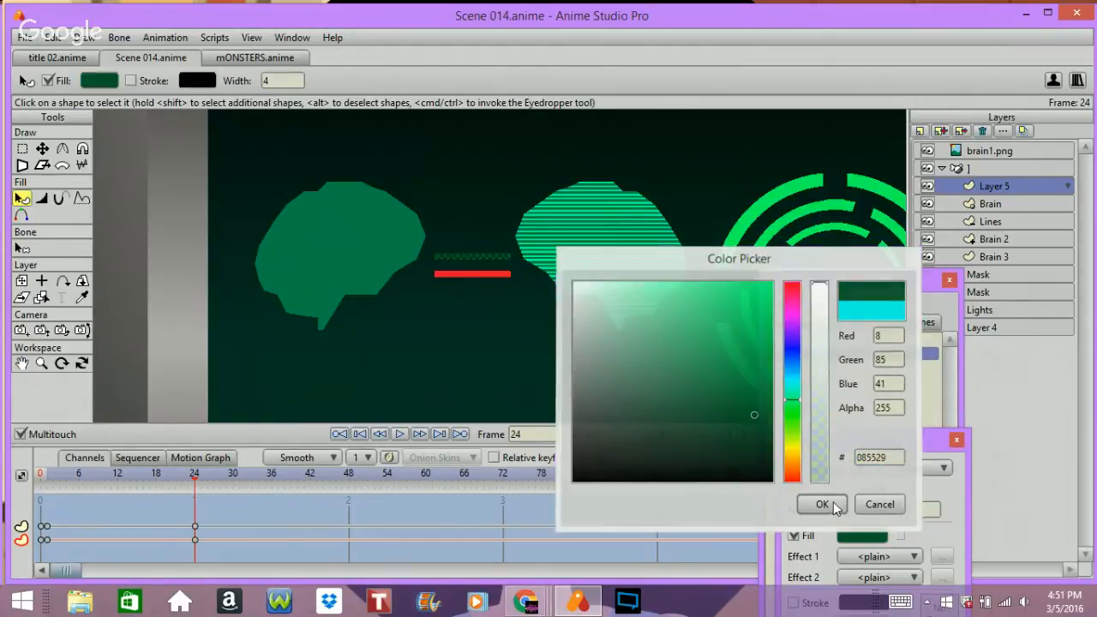
{"action": "key", "text": "Return"}
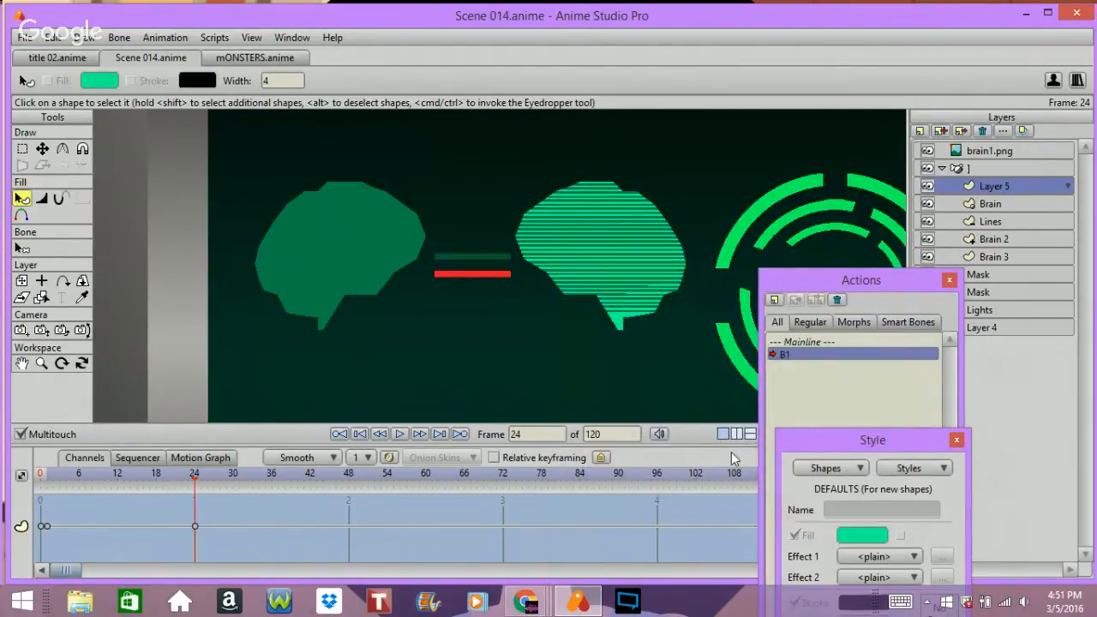
Step back and forth through the B1 action to examine the two bars' color transitions, ending at frame 0
{"action": "key", "text": "Left"}
{"action": "key", "text": "Left"}
{"action": "key", "text": "Left"}
{"action": "key", "text": "Left"}
{"action": "key", "text": "Left"}
{"action": "key", "text": "Left"}
{"action": "key", "text": "Left"}
{"action": "key", "text": "Left"}
{"action": "key", "text": "Left"}
{"action": "key", "text": "Left"}
{"action": "key", "text": "Left"}
{"action": "key", "text": "Left"}
{"action": "key", "text": "Left"}
{"action": "key", "text": "Left"}
{"action": "key", "text": "Left"}
{"action": "key", "text": "Left"}
{"action": "key", "text": "Left"}
{"action": "key", "text": "Left"}
{"action": "key", "text": "Left"}
{"action": "key", "text": "Left"}
{"action": "key", "text": "Right"}
{"action": "key", "text": "Right"}
{"action": "key", "text": "Right"}
{"action": "key", "text": "Right"}
{"action": "key", "text": "Right"}
{"action": "key", "text": "Right"}
{"action": "key", "text": "Right"}
{"action": "key", "text": "Right"}
{"action": "key", "text": "Right"}
{"action": "key", "text": "Right"}
{"action": "key", "text": "Right"}
{"action": "key", "text": "Right"}
{"action": "key", "text": "Right"}
{"action": "key", "text": "Right"}
{"action": "key", "text": "Right"}
{"action": "key", "text": "Right"}
{"action": "key", "text": "Right"}
{"action": "key", "text": "Right"}
{"action": "key", "text": "Right"}
{"action": "key", "text": "Right"}
{"action": "key", "text": "shift+Left"}
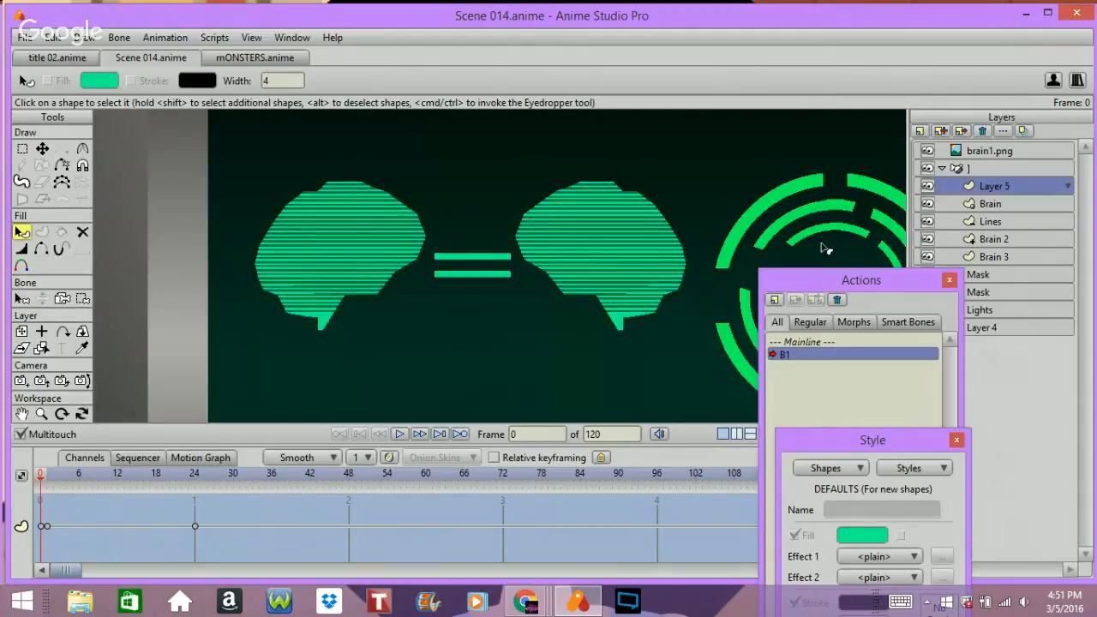
Select the bone group above Layer 5 and step to frame 24 to compare bone B1's rotation with the bar colors
{"action": "left_click", "coordinate": [970, 167]}
{"action": "key", "text": "Right"}
{"action": "key", "text": "Right"}
{"action": "key", "text": "Right"}
{"action": "key", "text": "Right"}
{"action": "key", "text": "Right"}
{"action": "key", "text": "Right"}
{"action": "key", "text": "Right"}
{"action": "key", "text": "Right"}
{"action": "key", "text": "Right"}
{"action": "key", "text": "Right"}
{"action": "key", "text": "Right"}
{"action": "key", "text": "Right"}
{"action": "key", "text": "Right"}
{"action": "key", "text": "Right"}
{"action": "key", "text": "Right"}
{"action": "key", "text": "Right"}
{"action": "key", "text": "Right"}
{"action": "key", "text": "Right"}
{"action": "key", "text": "Right"}
{"action": "key", "text": "Right"}
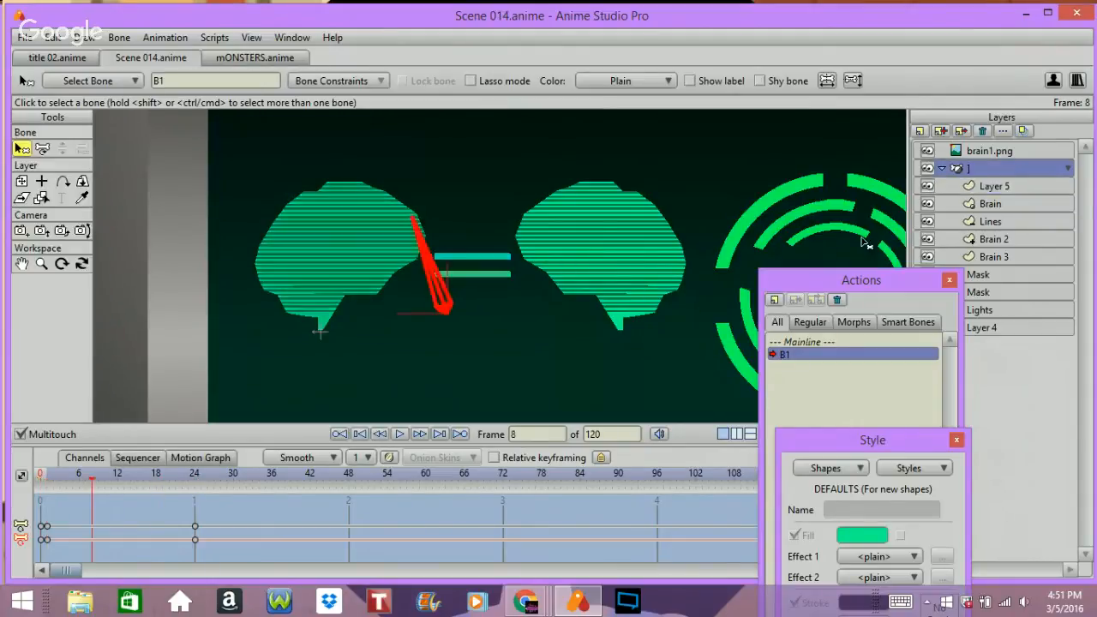
{"action": "key", "text": "Right"}
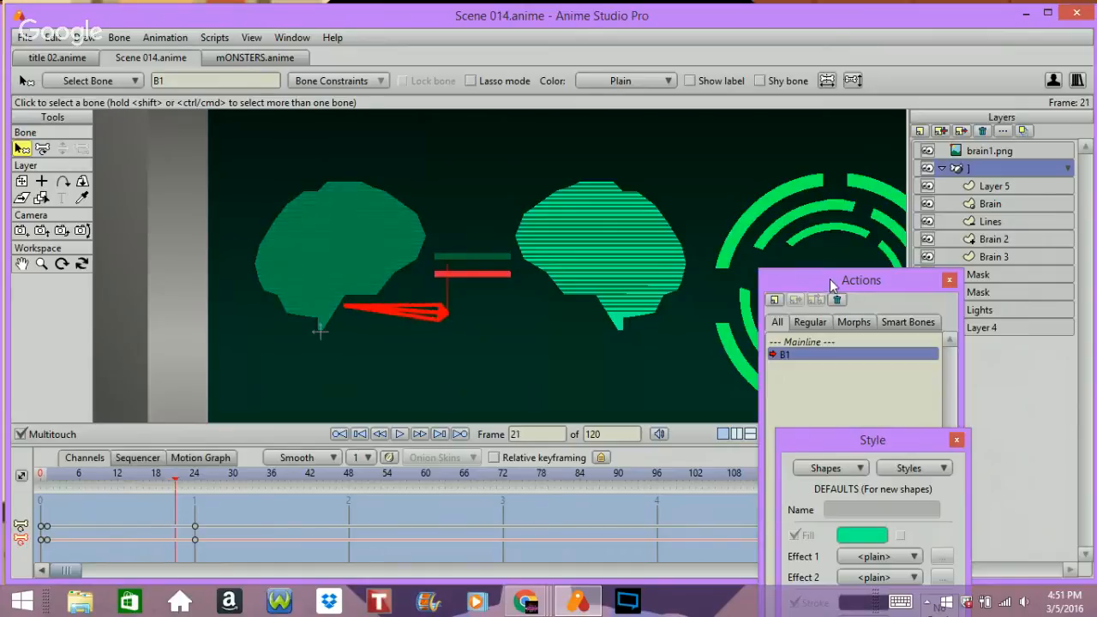
{"action": "key", "text": "Right"}
{"action": "key", "text": "Right"}
{"action": "key", "text": "Right"}
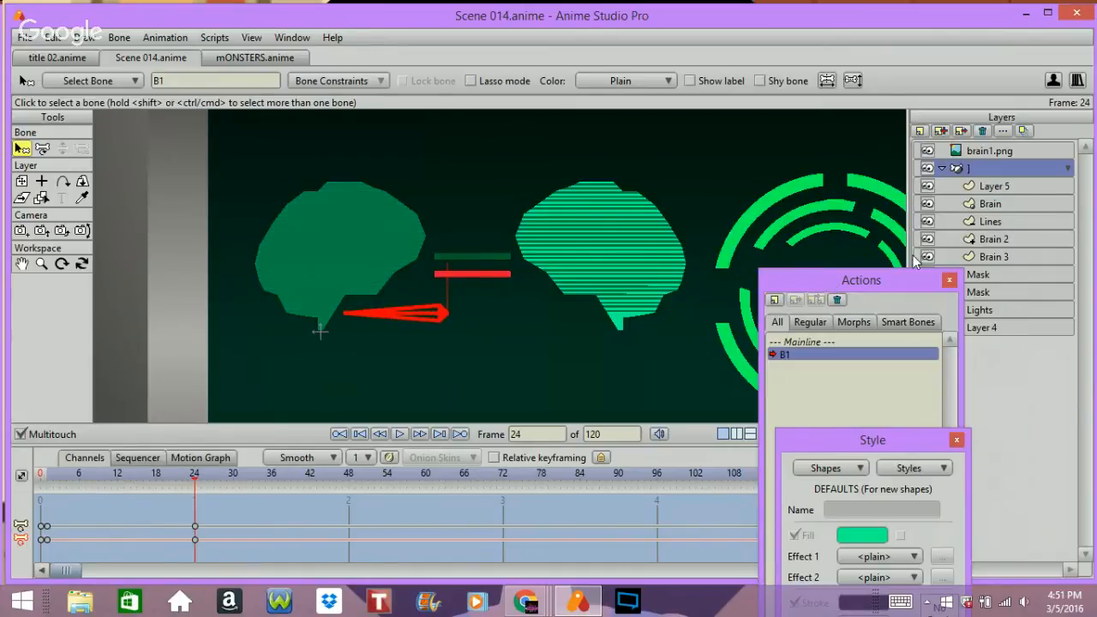
Return to the mainline and swing bone B1 down and back up with Manipulate Bones to test the color changes
{"action": "double_click", "coordinate": [874, 343]}
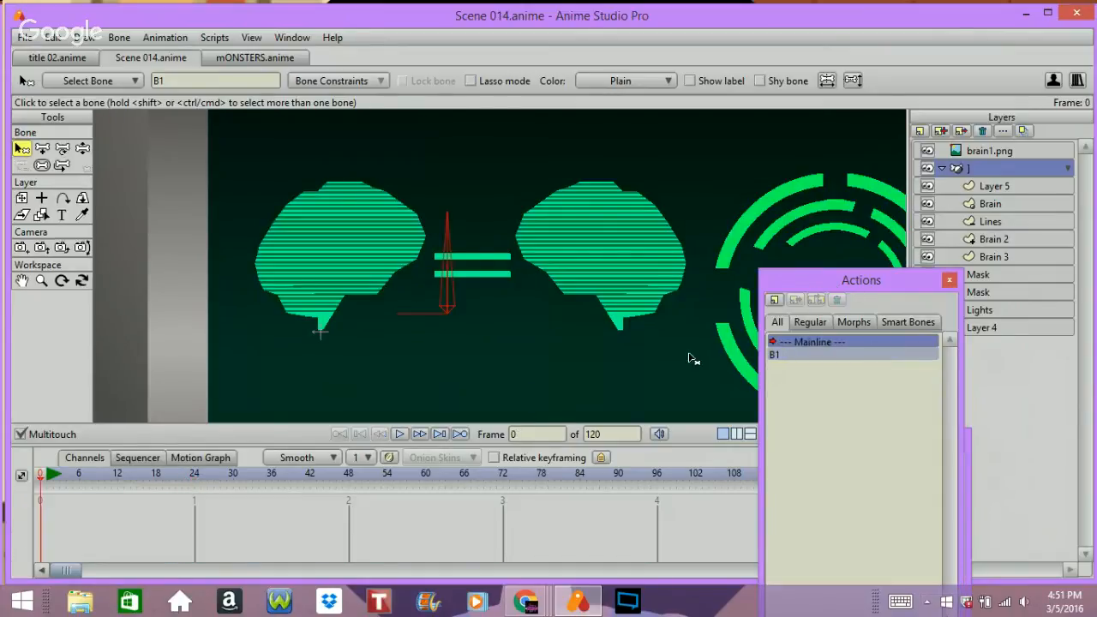
{"action": "left_click", "coordinate": [81, 150]}
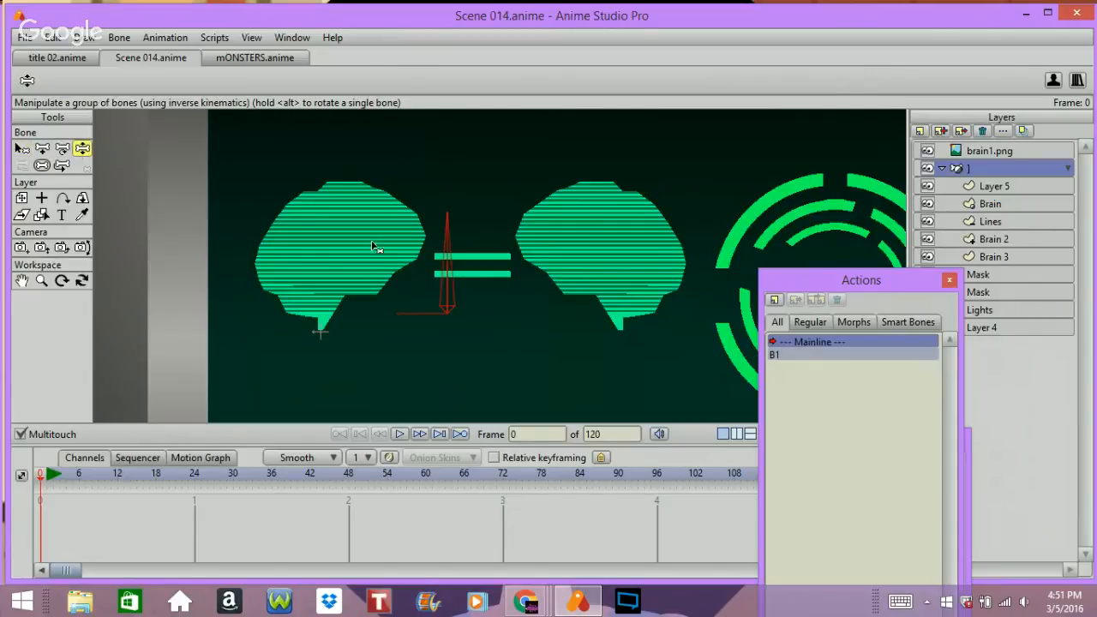
{"action": "mouse_move", "coordinate": [442, 260]}
{"action": "left_mouse_down"}
{"action": "mouse_move", "coordinate": [345, 335]}
{"action": "mouse_move", "coordinate": [321, 413]}
{"action": "mouse_move", "coordinate": [370, 231]}
{"action": "mouse_move", "coordinate": [355, 247]}
{"action": "mouse_move", "coordinate": [309, 322]}
{"action": "mouse_move", "coordinate": [325, 404]}
{"action": "mouse_move", "coordinate": [317, 398]}
{"action": "left_mouse_up"}
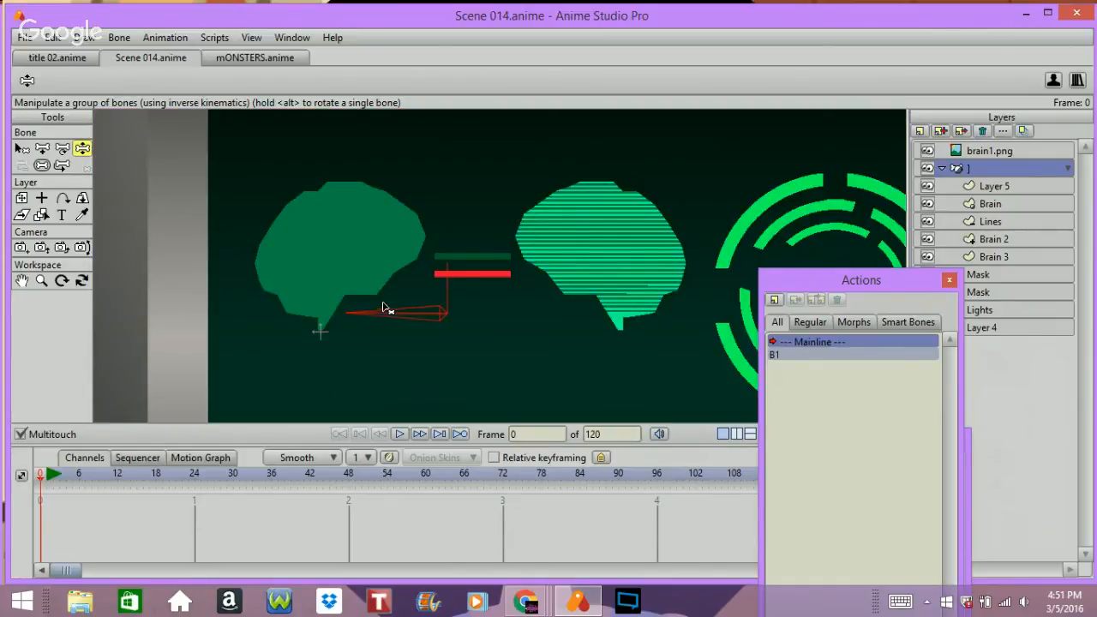
{"action": "mouse_move", "coordinate": [390, 314]}
{"action": "left_mouse_down"}
{"action": "mouse_move", "coordinate": [399, 318]}
{"action": "mouse_move", "coordinate": [404, 252]}
{"action": "mouse_move", "coordinate": [460, 156]}
{"action": "left_mouse_up"}
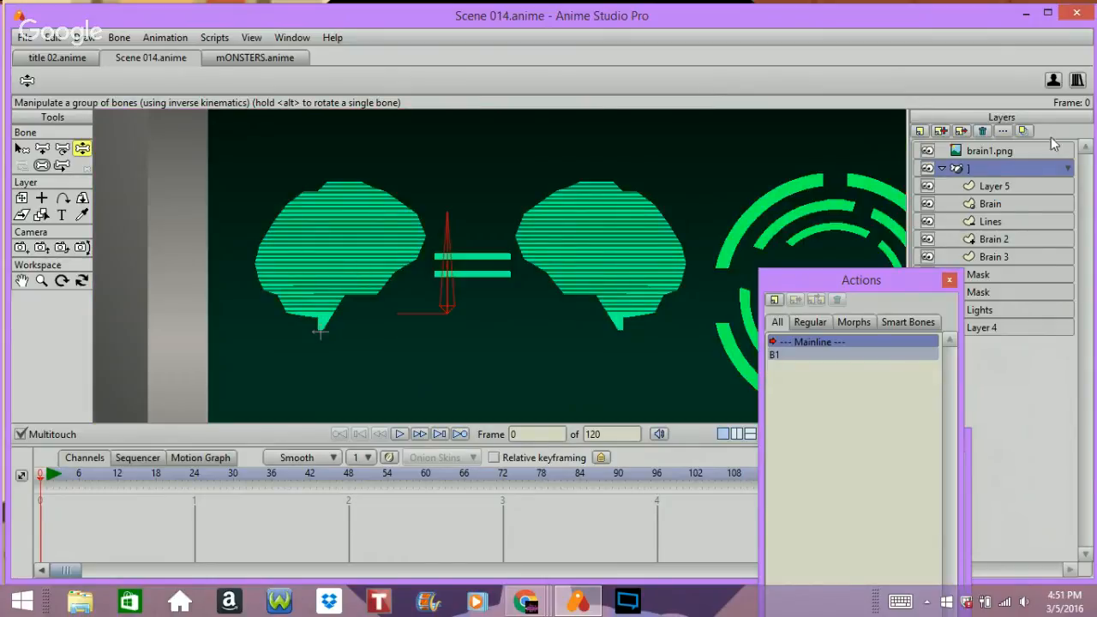
Collapse the bone group and test the bones of both brain groups with Manipulate Bones, finishing with the Select Bone tool
{"action": "left_click", "coordinate": [941, 168]}
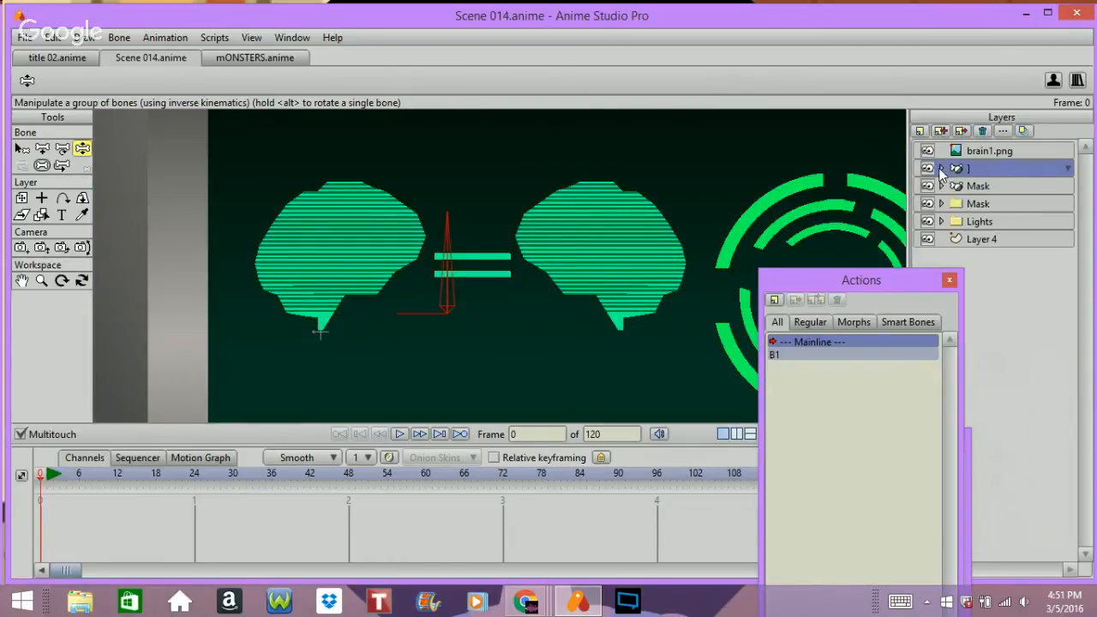
{"action": "left_click", "coordinate": [978, 186]}
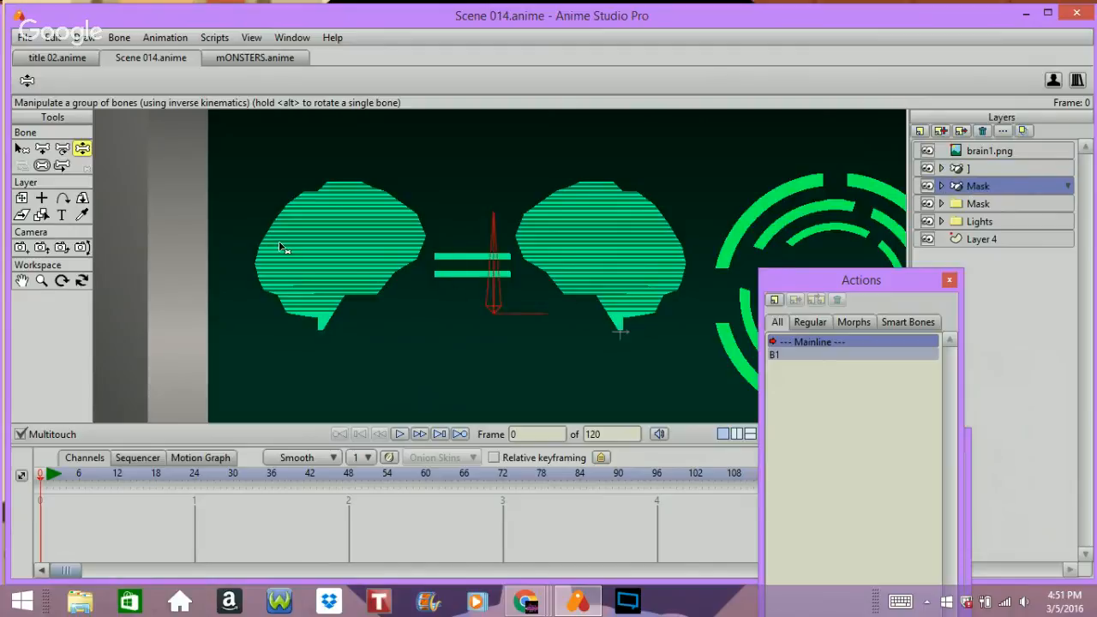
{"action": "left_click_drag", "start_coordinate": [485, 266], "coordinate": [408, 238]}
{"action": "left_click", "coordinate": [996, 168]}
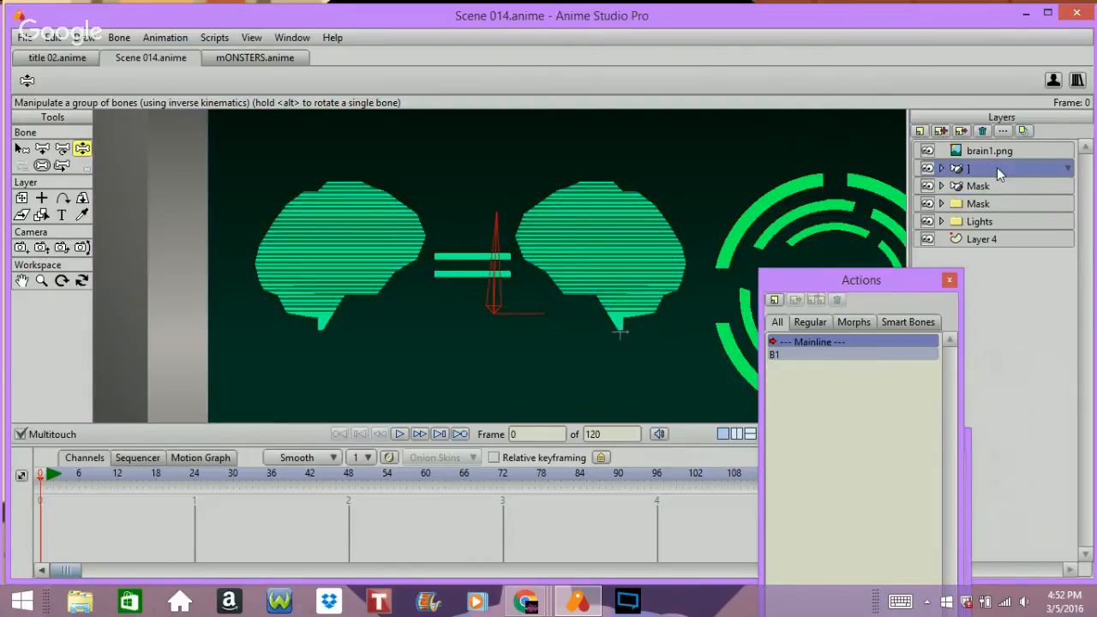
{"action": "left_click_drag", "start_coordinate": [448, 261], "coordinate": [317, 420]}
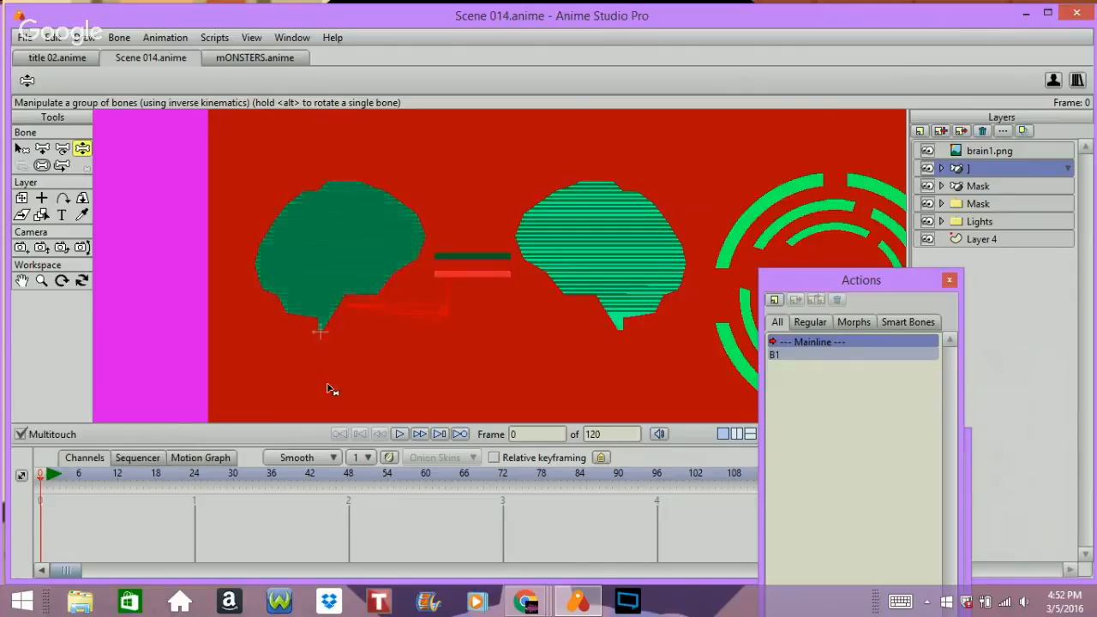
{"action": "left_click", "coordinate": [22, 149]}
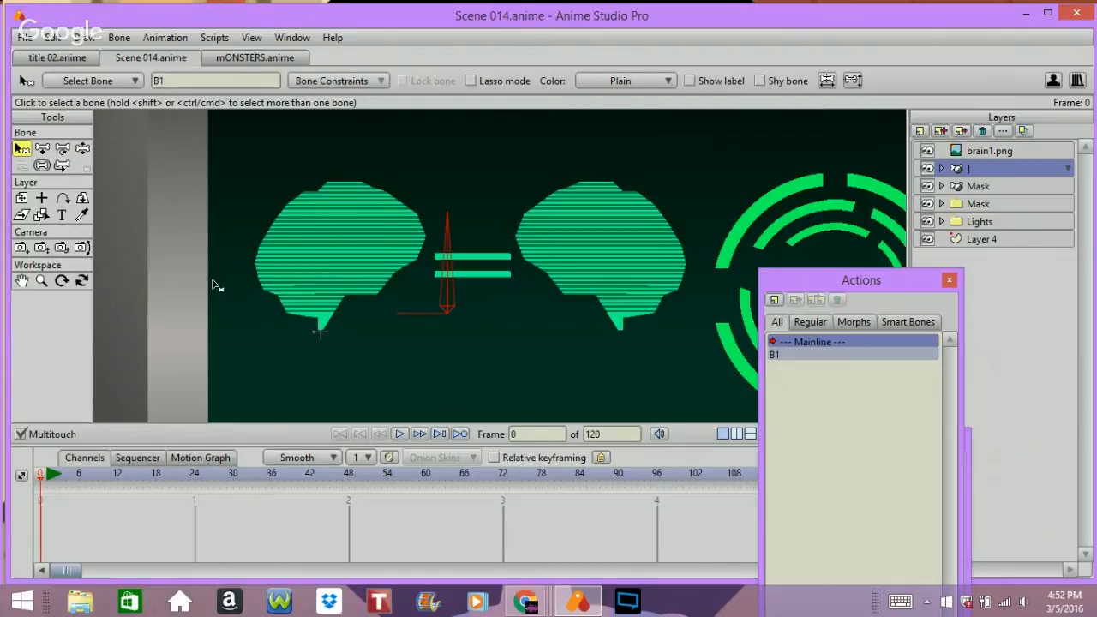
Move to frame 1, reset the workspace view and delete the brain1.png reference layer
{"action": "key", "text": "ctrl+Right"}
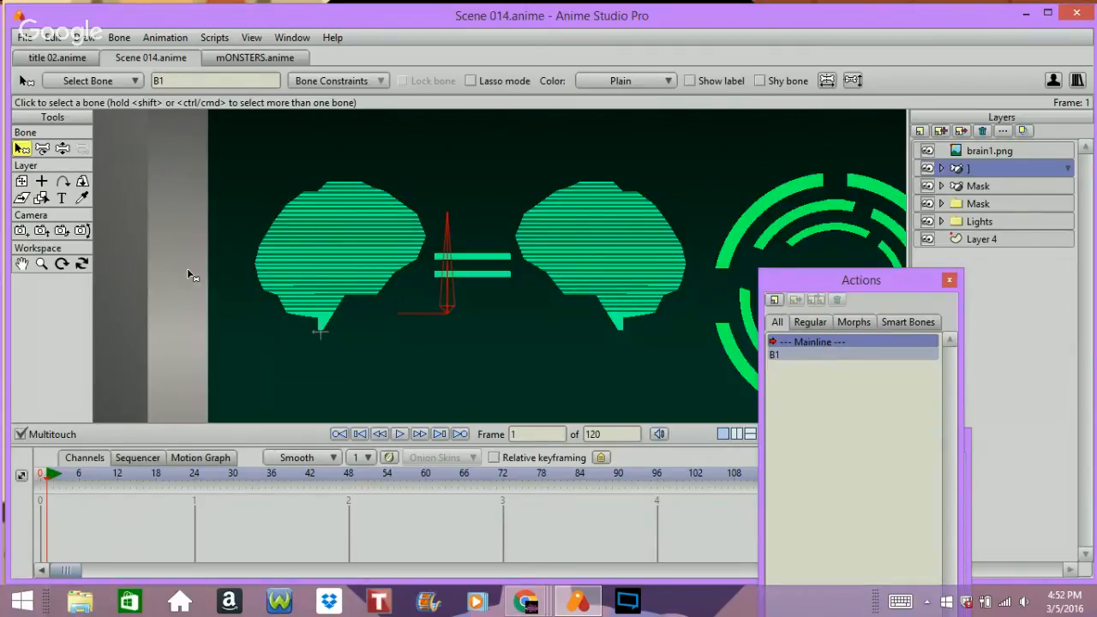
{"action": "left_click", "coordinate": [22, 263]}
{"action": "left_click", "coordinate": [91, 81]}
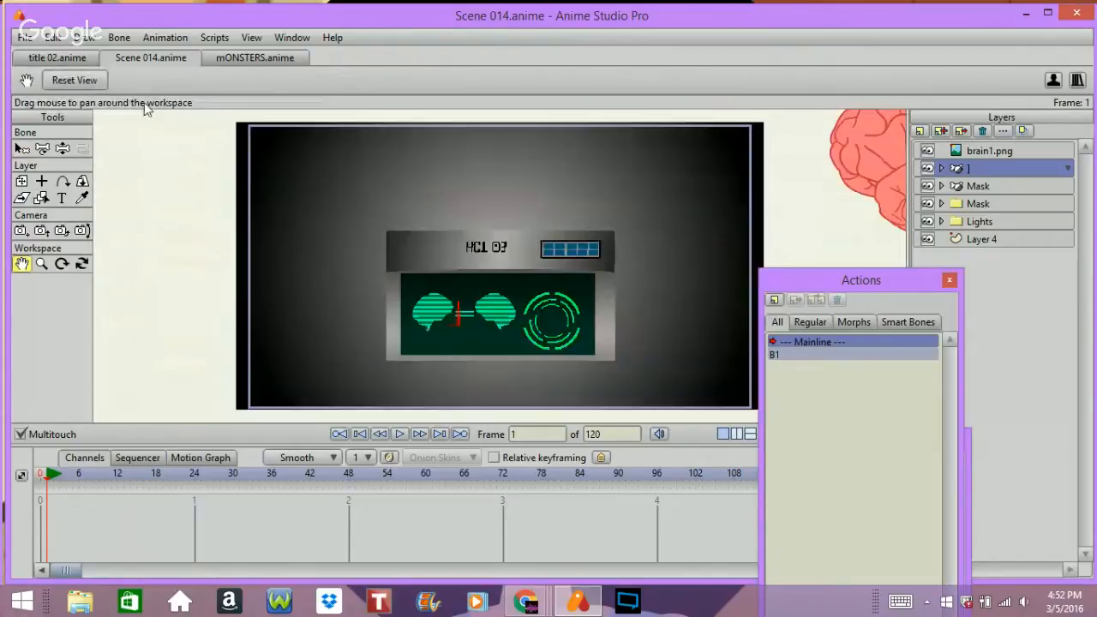
{"action": "left_click", "coordinate": [947, 153]}
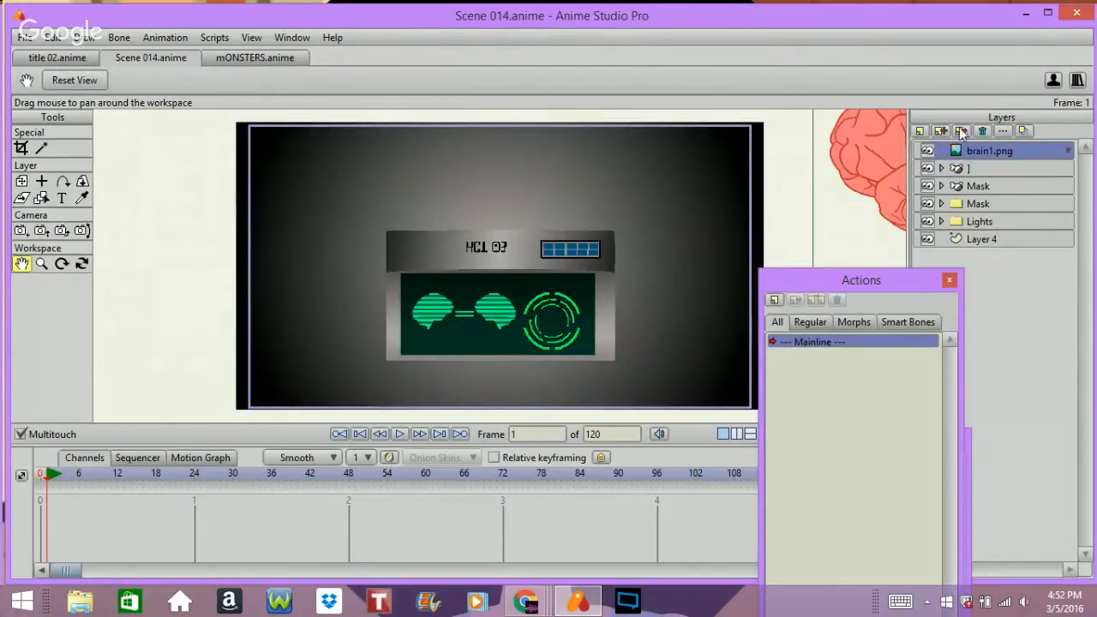
{"action": "left_click", "coordinate": [982, 130]}
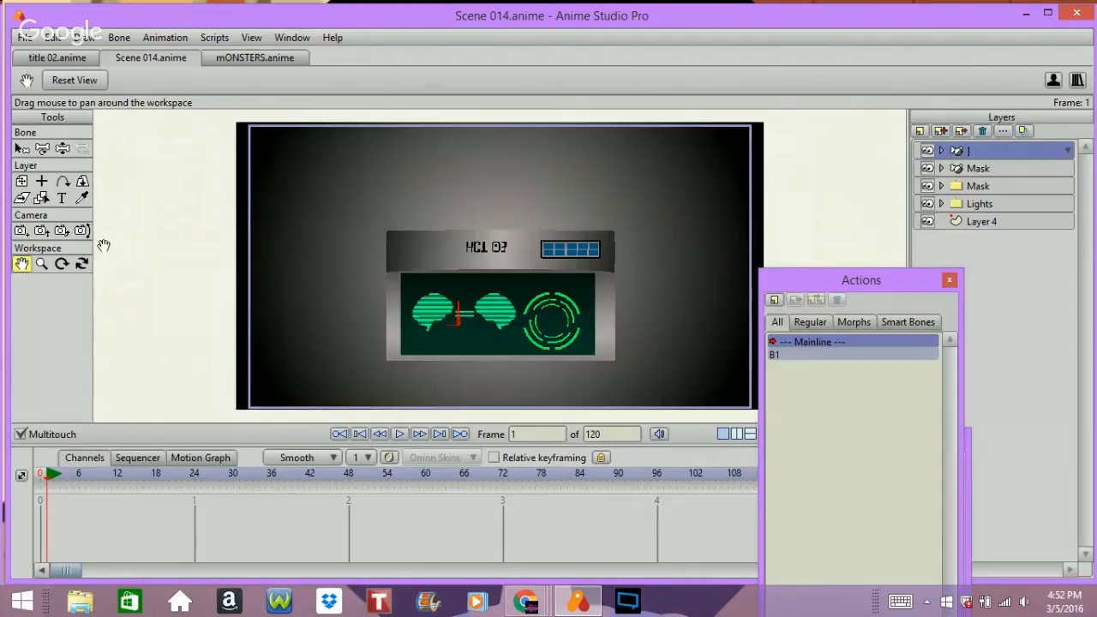
Key a camera close-up on the brains at frame 1, with position -0.1540, -0.3980, 1.0205, pan 0.5336 and tilt 6.6923
{"action": "left_click", "coordinate": [20, 231]}
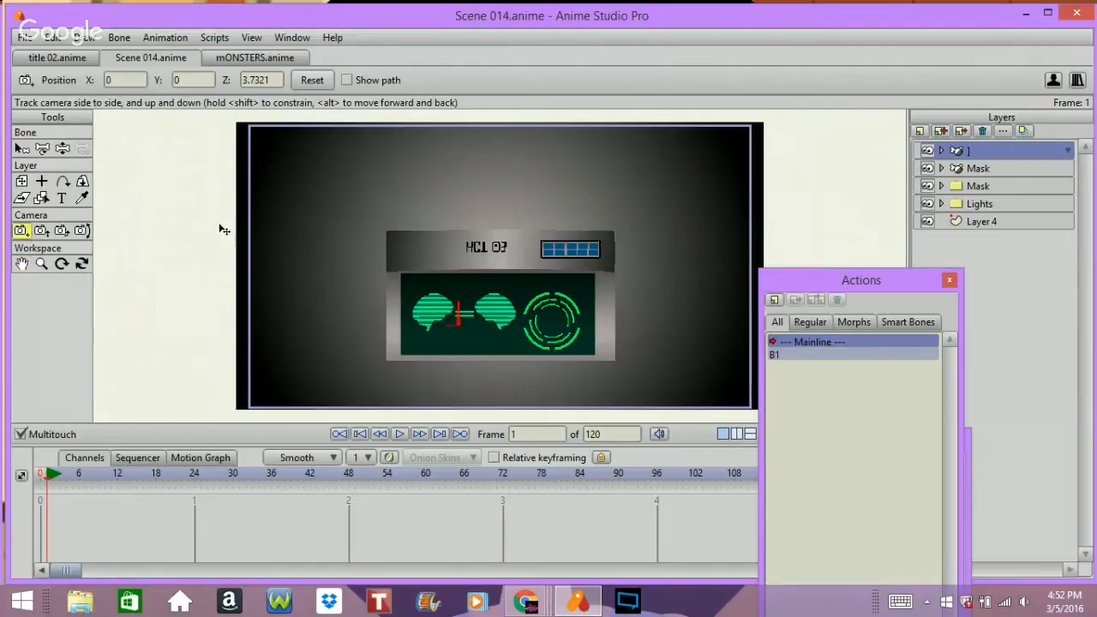
{"action": "left_click_drag", "start_coordinate": [232, 245], "coordinate": [174, 387]}
{"action": "mouse_move", "coordinate": [135, 312]}
{"action": "left_mouse_down"}
{"action": "mouse_move", "coordinate": [125, 214]}
{"action": "mouse_move", "coordinate": [157, 230]}
{"action": "mouse_move", "coordinate": [166, 270]}
{"action": "mouse_move", "coordinate": [153, 302]}
{"action": "left_mouse_up"}
{"action": "left_click_drag", "start_coordinate": [150, 236], "coordinate": [174, 285]}
{"action": "left_click", "coordinate": [82, 231]}
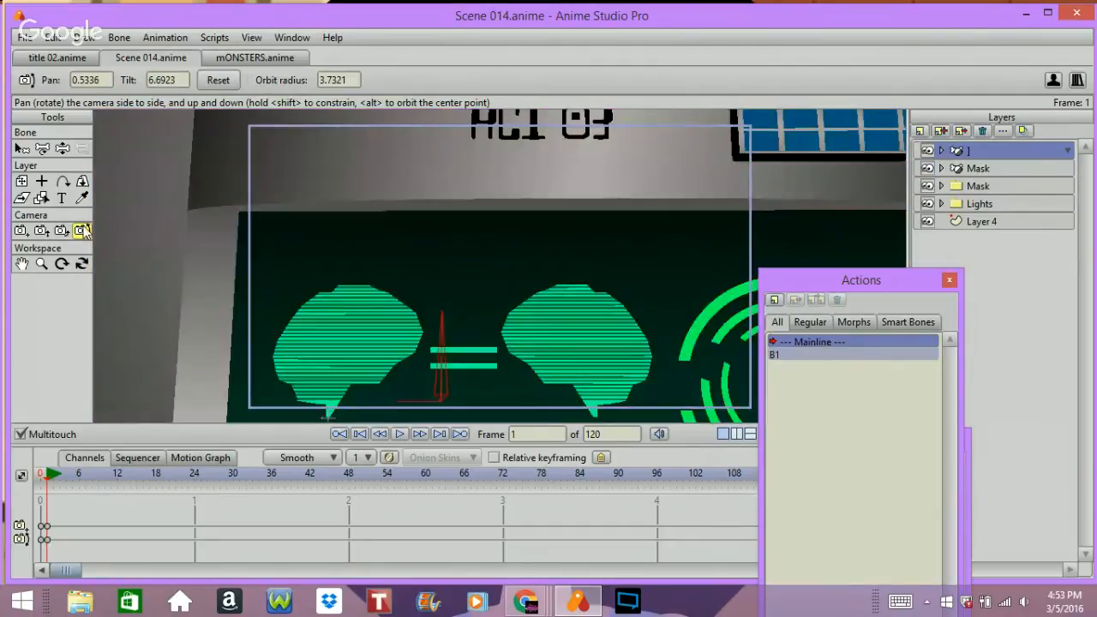
{"action": "left_click", "coordinate": [21, 231]}
{"action": "left_click_drag", "start_coordinate": [150, 239], "coordinate": [126, 225]}
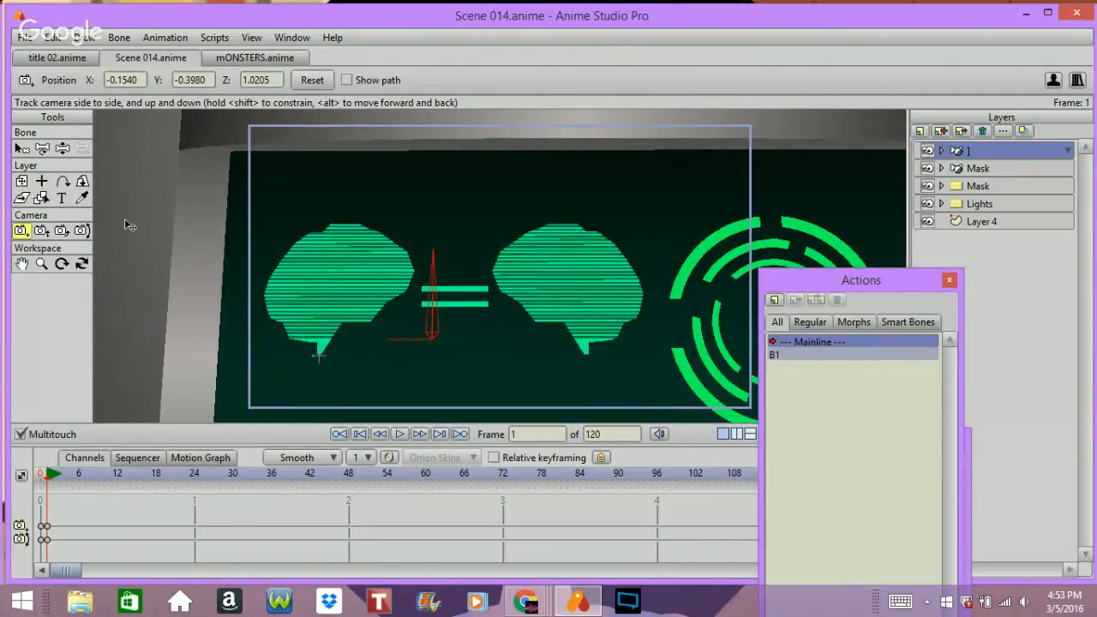
Show the Words group inside the Lights group and hide its Age:, Sex: and Code Name: text layers
{"action": "left_click", "coordinate": [942, 204]}
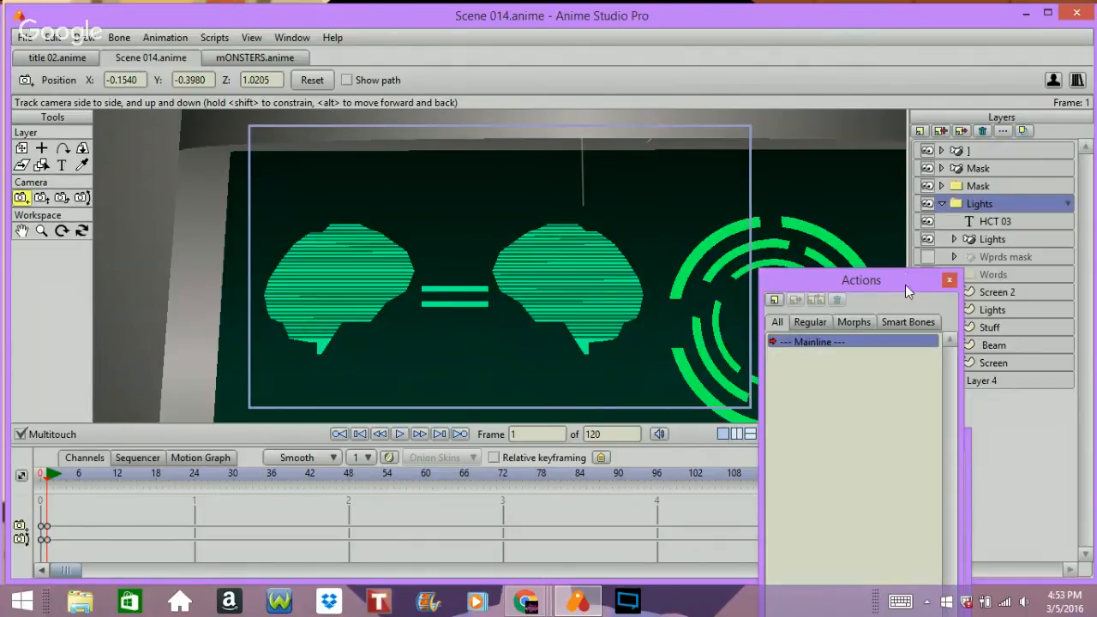
{"action": "left_click_drag", "start_coordinate": [902, 277], "coordinate": [938, 370]}
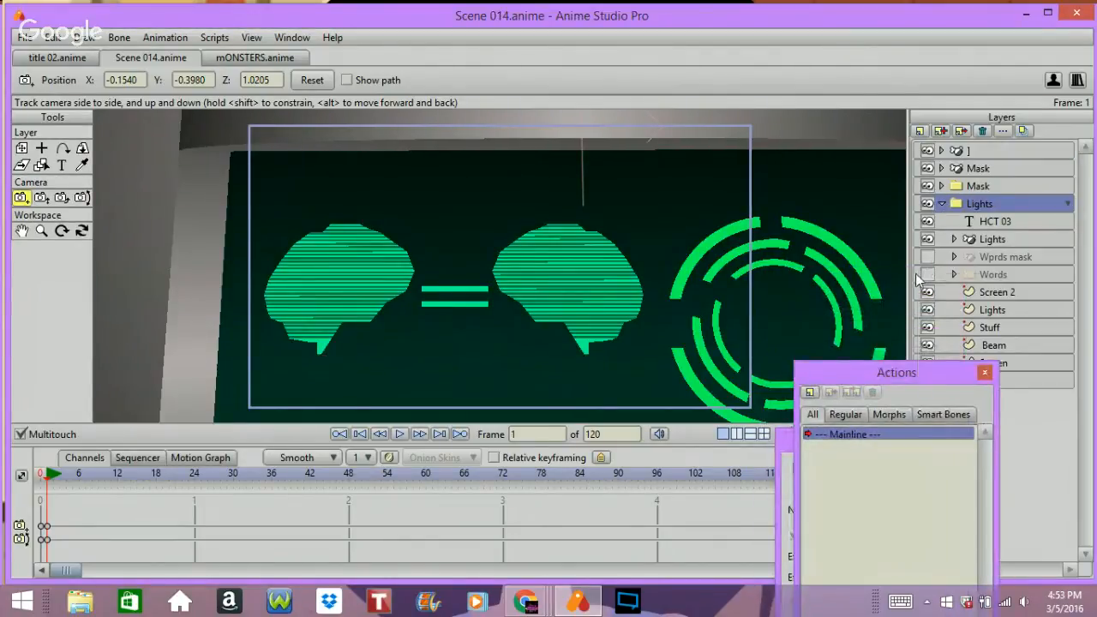
{"action": "right_click", "coordinate": [918, 276]}
{"action": "left_click", "coordinate": [926, 274]}
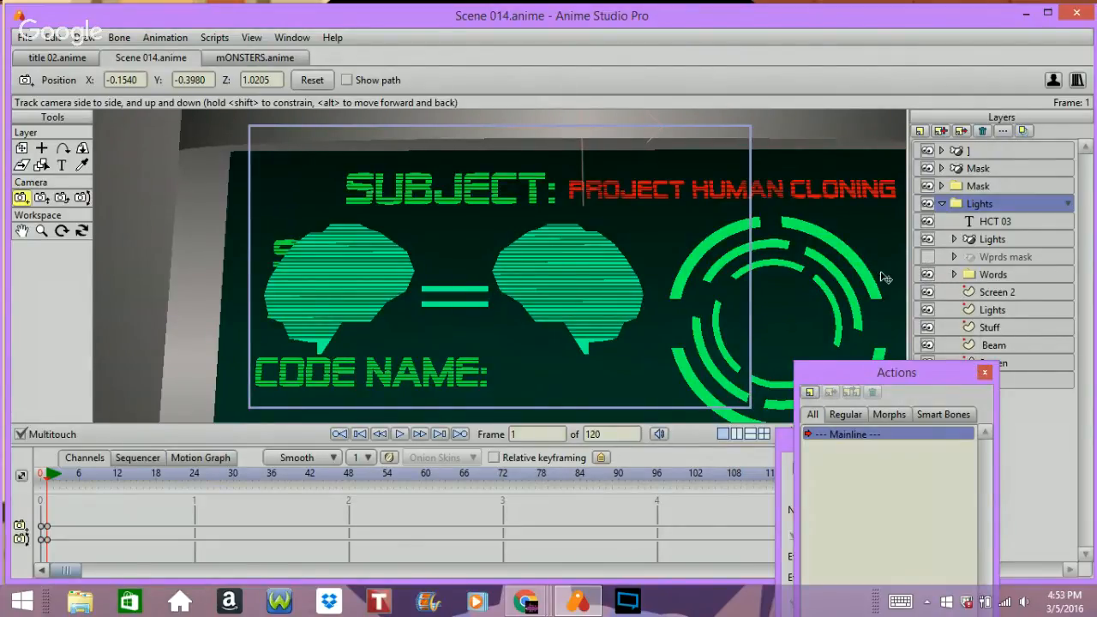
{"action": "left_click", "coordinate": [954, 274]}
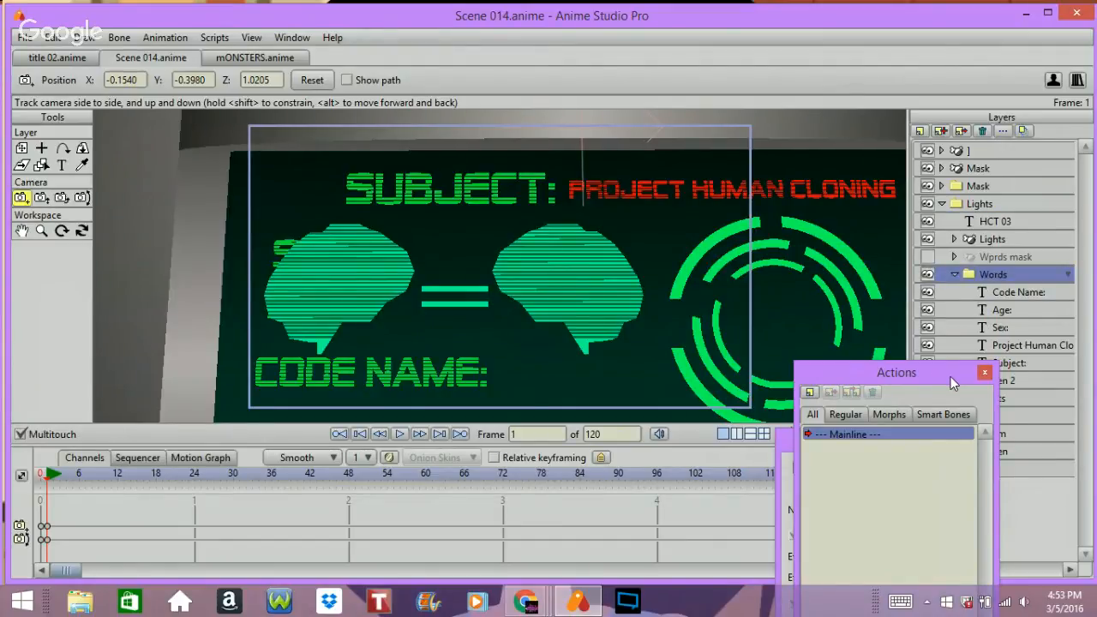
{"action": "left_click_drag", "start_coordinate": [950, 376], "coordinate": [968, 464]}
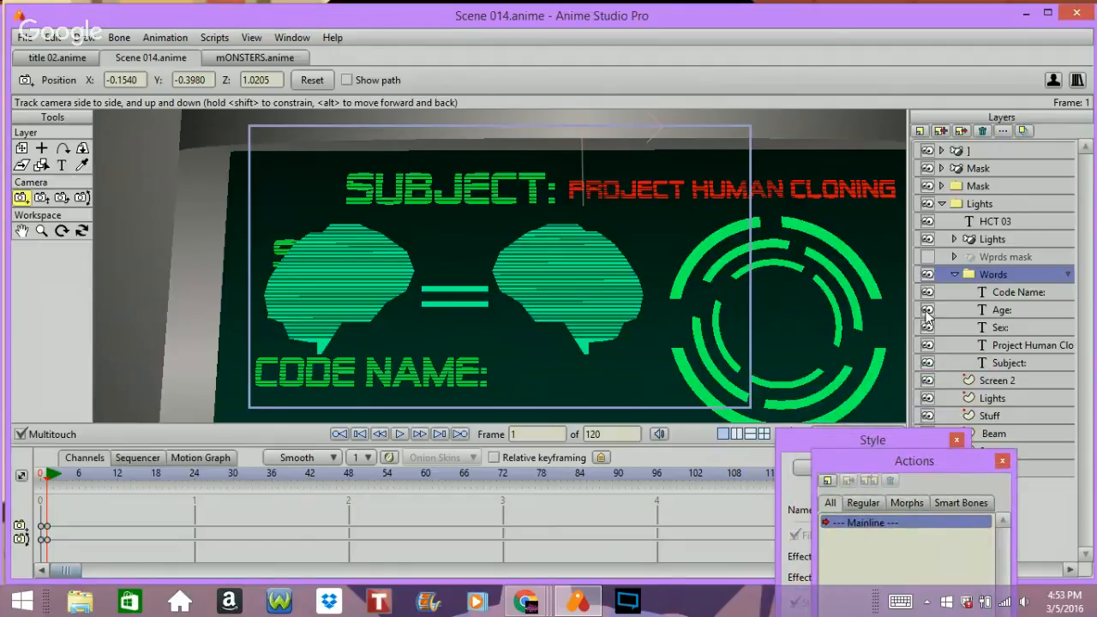
{"action": "left_click", "coordinate": [927, 310]}
{"action": "left_click", "coordinate": [927, 327]}
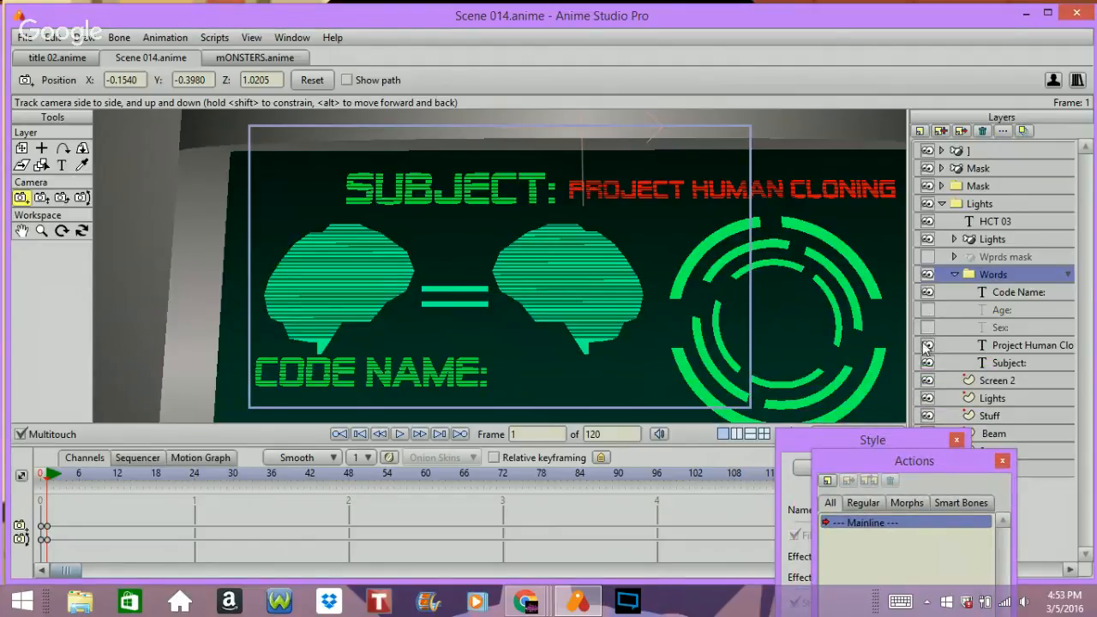
{"action": "left_click", "coordinate": [928, 293]}
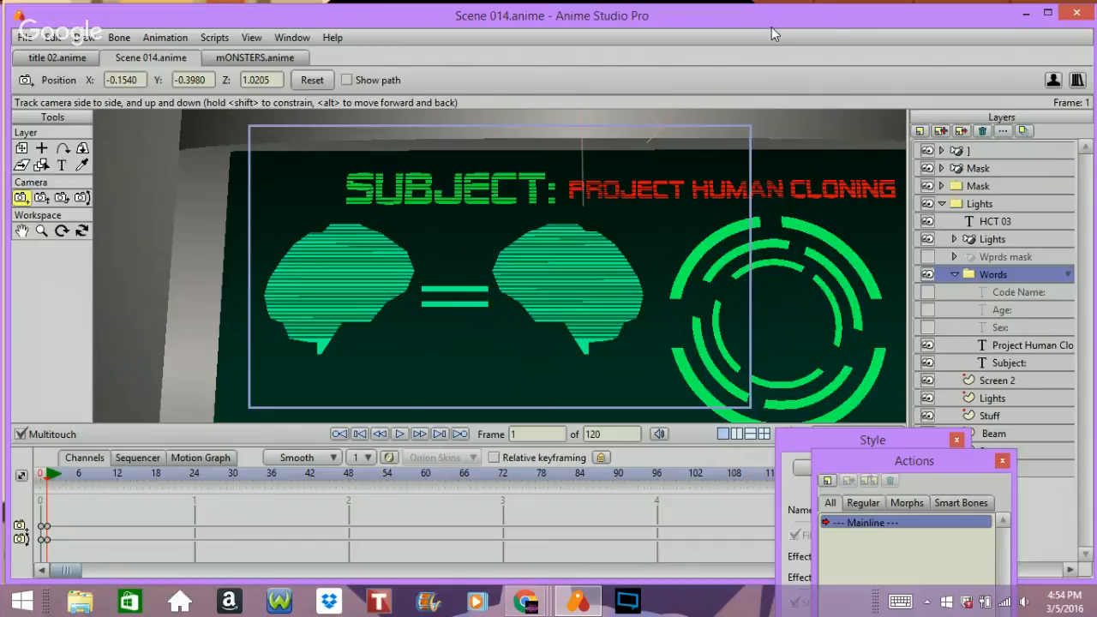
Set the default interpolation to Linear and swing the "]" group's bone down toward the first brain at frame 1 with Manipulate Bones
{"action": "left_click", "coordinate": [972, 150]}
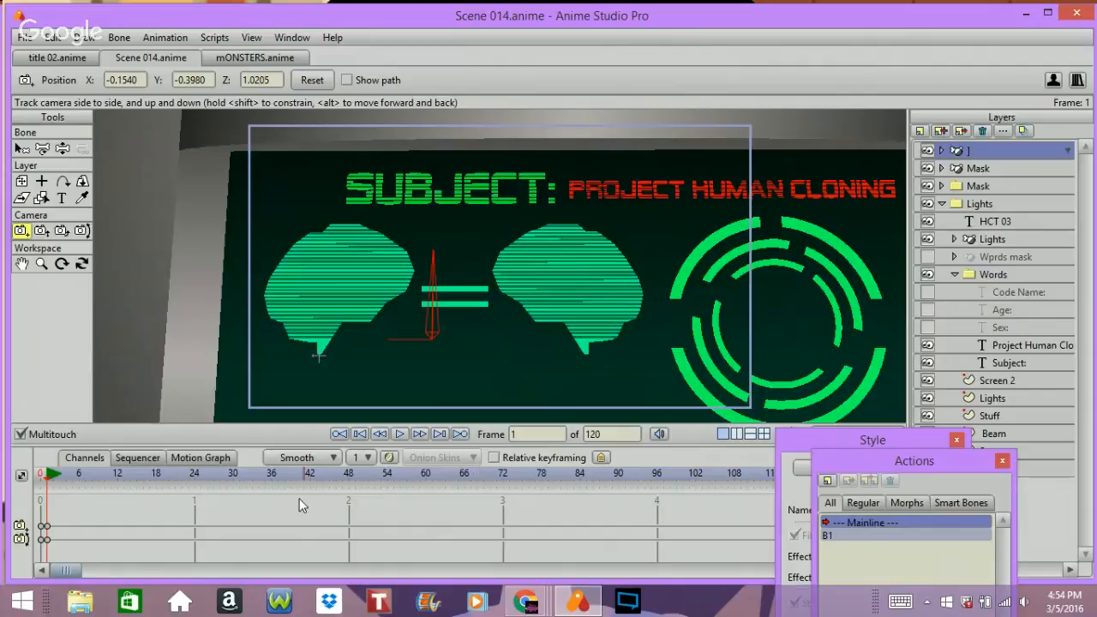
{"action": "left_click", "coordinate": [291, 461]}
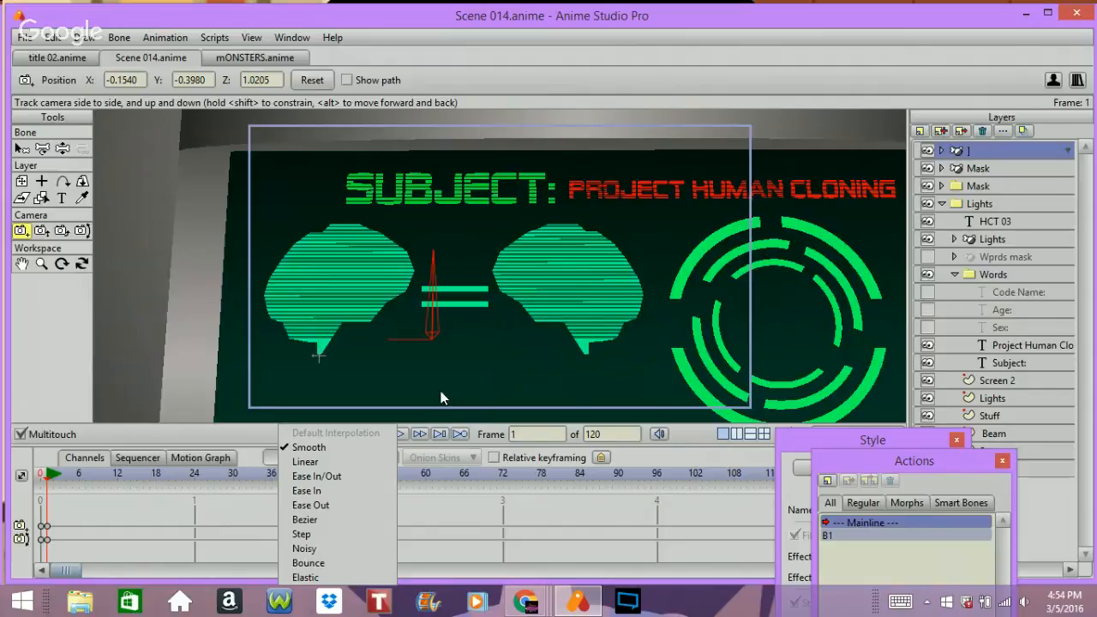
{"action": "left_click", "coordinate": [369, 461]}
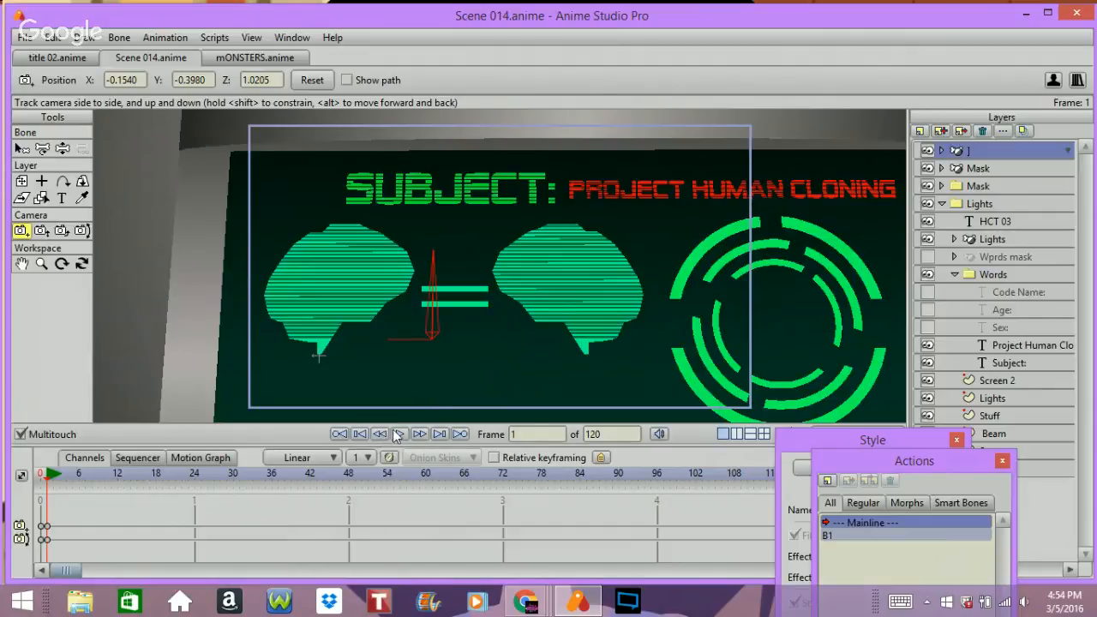
{"action": "left_click", "coordinate": [61, 149]}
{"action": "left_click_drag", "start_coordinate": [442, 271], "coordinate": [400, 538]}
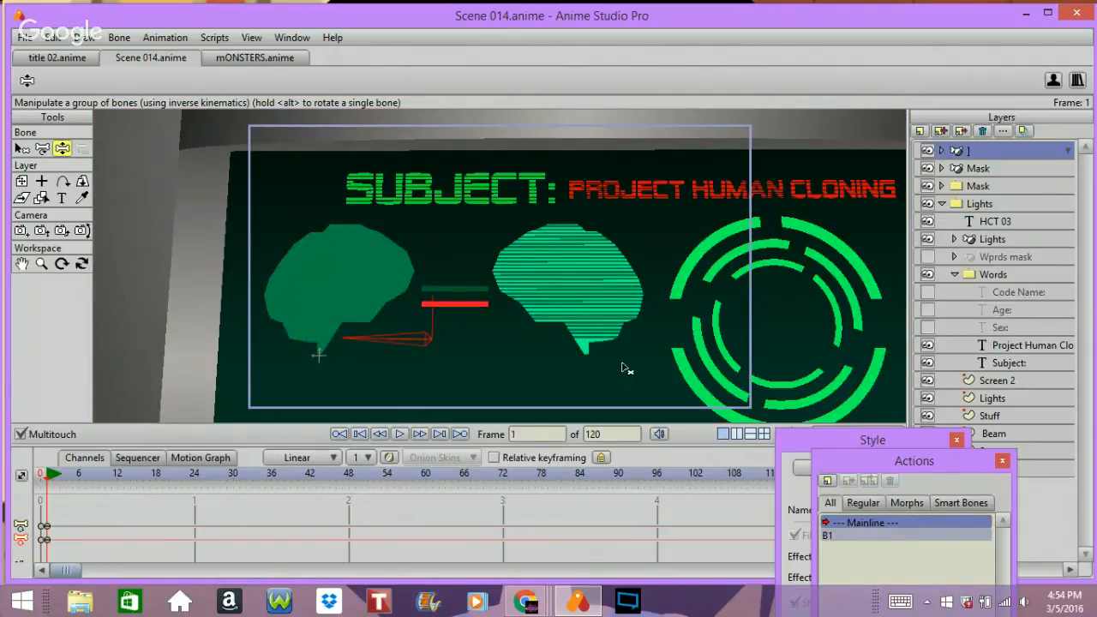
Key the current bone poses of the Mask bone group and the "]" bone group at frame 24
{"action": "left_click", "coordinate": [977, 168]}
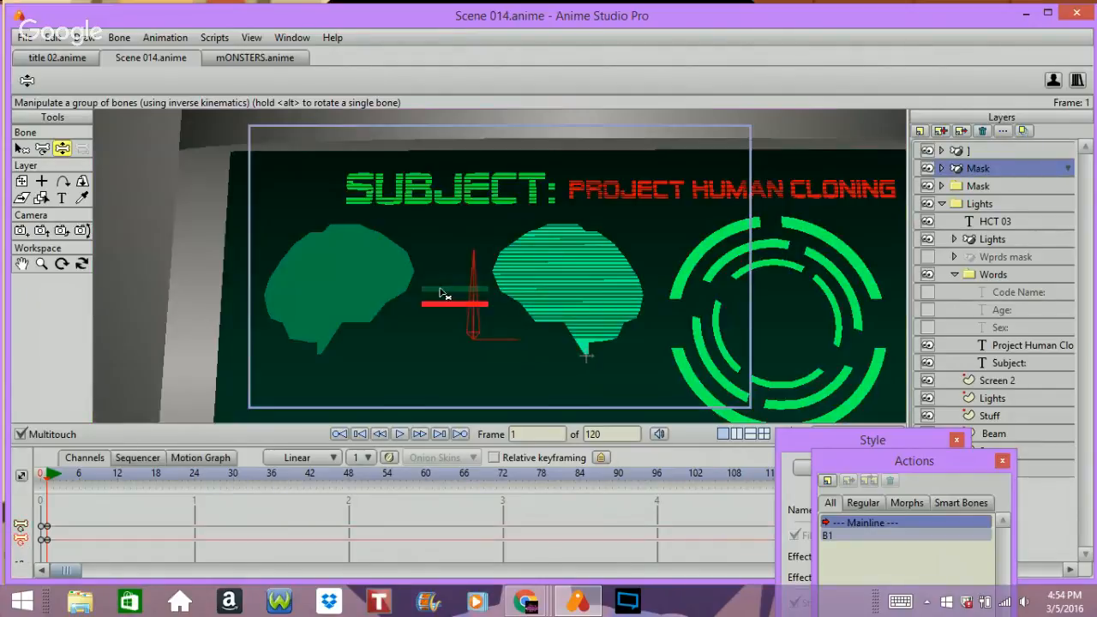
{"action": "key", "text": "Right"}
{"action": "key", "text": "Right"}
{"action": "key", "text": "Right"}
{"action": "key", "text": "Right"}
{"action": "key", "text": "Right"}
{"action": "key", "text": "Right"}
{"action": "key", "text": "Right"}
{"action": "key", "text": "Right"}
{"action": "key", "text": "Right"}
{"action": "key", "text": "Right"}
{"action": "key", "text": "Right"}
{"action": "key", "text": "Right"}
{"action": "key", "text": "Right"}
{"action": "key", "text": "Right"}
{"action": "key", "text": "Right"}
{"action": "key", "text": "Right"}
{"action": "key", "text": "Right"}
{"action": "key", "text": "Right"}
{"action": "key", "text": "Right"}
{"action": "key", "text": "Right"}
{"action": "key", "text": "Right"}
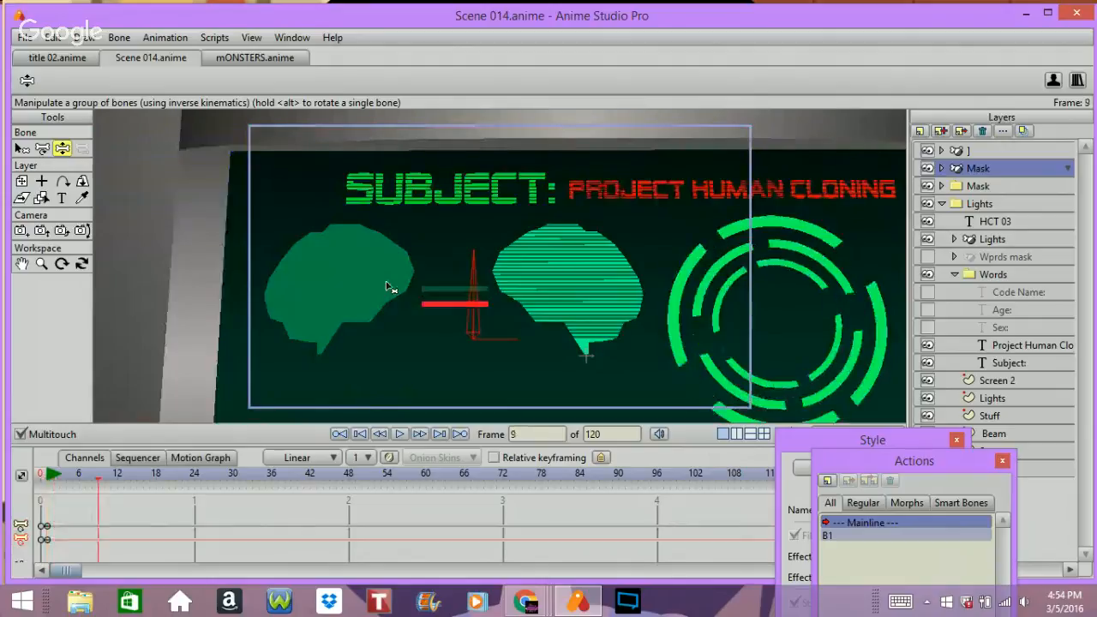
{"action": "key", "text": "Right"}
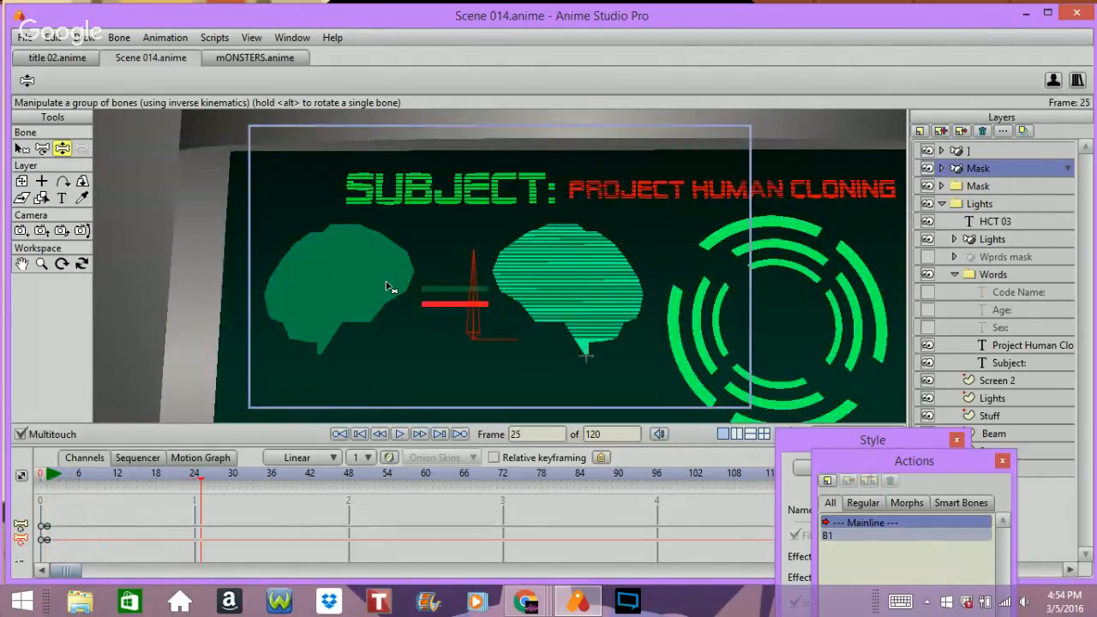
{"action": "key", "text": "Left"}
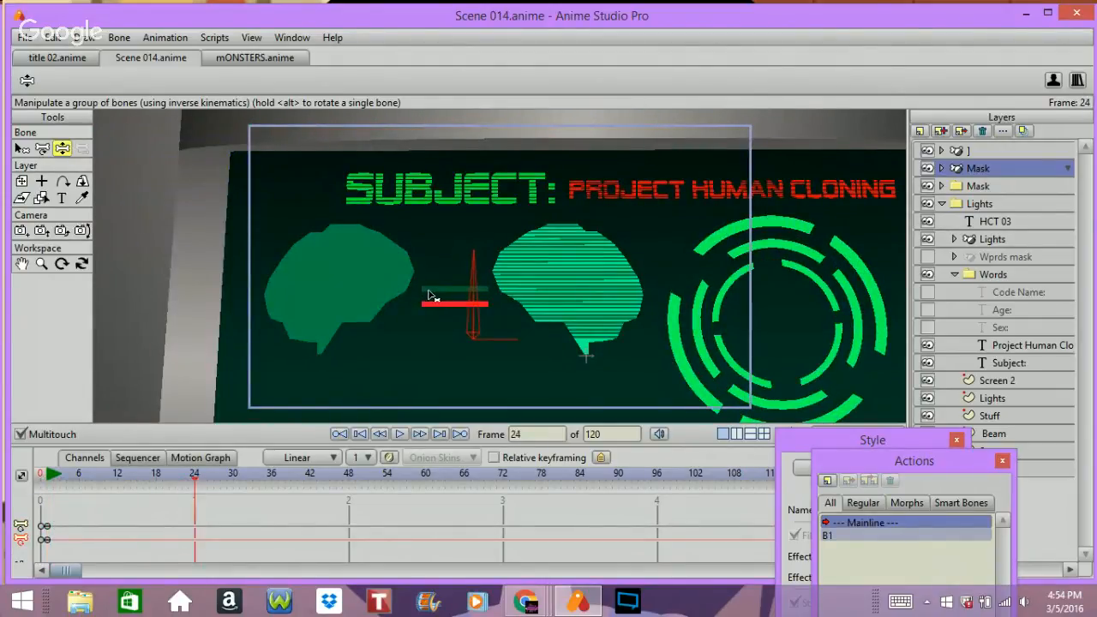
{"action": "left_click", "coordinate": [474, 282]}
{"action": "left_click", "coordinate": [958, 151]}
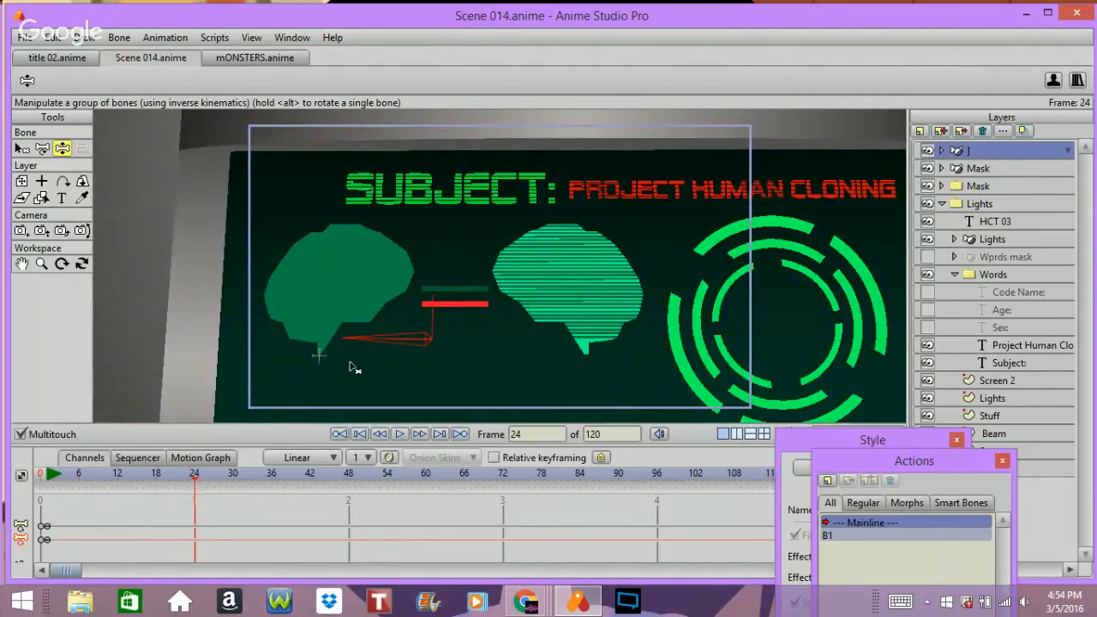
{"action": "left_click", "coordinate": [372, 345]}
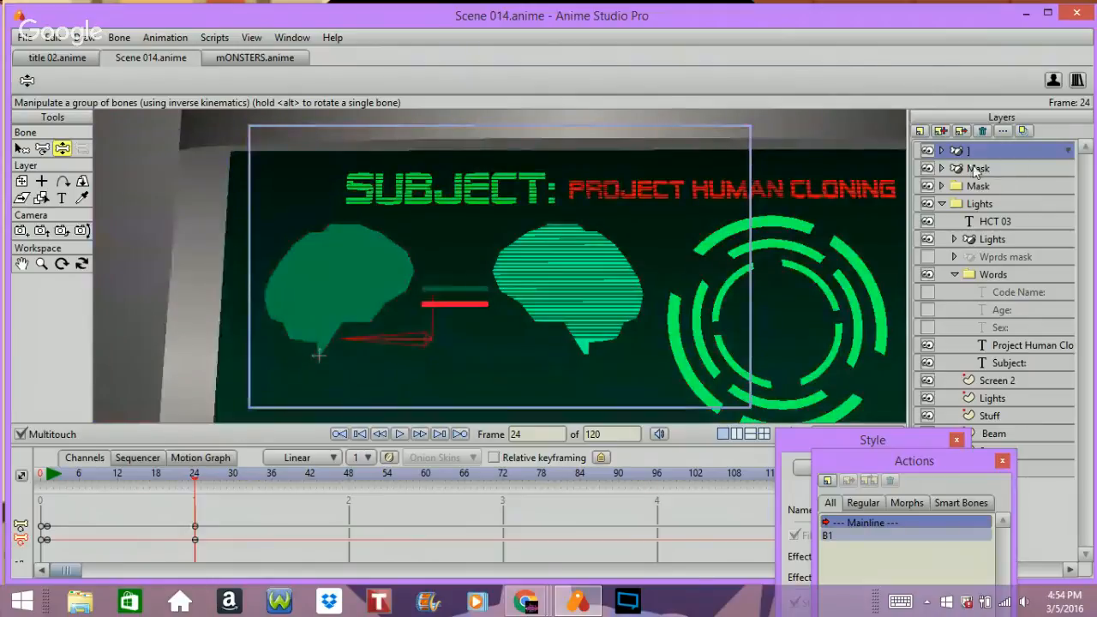
Swing the "]" group's bone back upright at frame 38 with Manipulate Bones
{"action": "key", "text": "Right"}
{"action": "key", "text": "Right"}
{"action": "key", "text": "Right"}
{"action": "key", "text": "Right"}
{"action": "key", "text": "Right"}
{"action": "key", "text": "Right"}
{"action": "key", "text": "Right"}
{"action": "key", "text": "Right"}
{"action": "key", "text": "Right"}
{"action": "key", "text": "Right"}
{"action": "key", "text": "Right"}
{"action": "key", "text": "Right"}
{"action": "key", "text": "Right"}
{"action": "key", "text": "Right"}
{"action": "key", "text": "Right"}
{"action": "key", "text": "Right"}
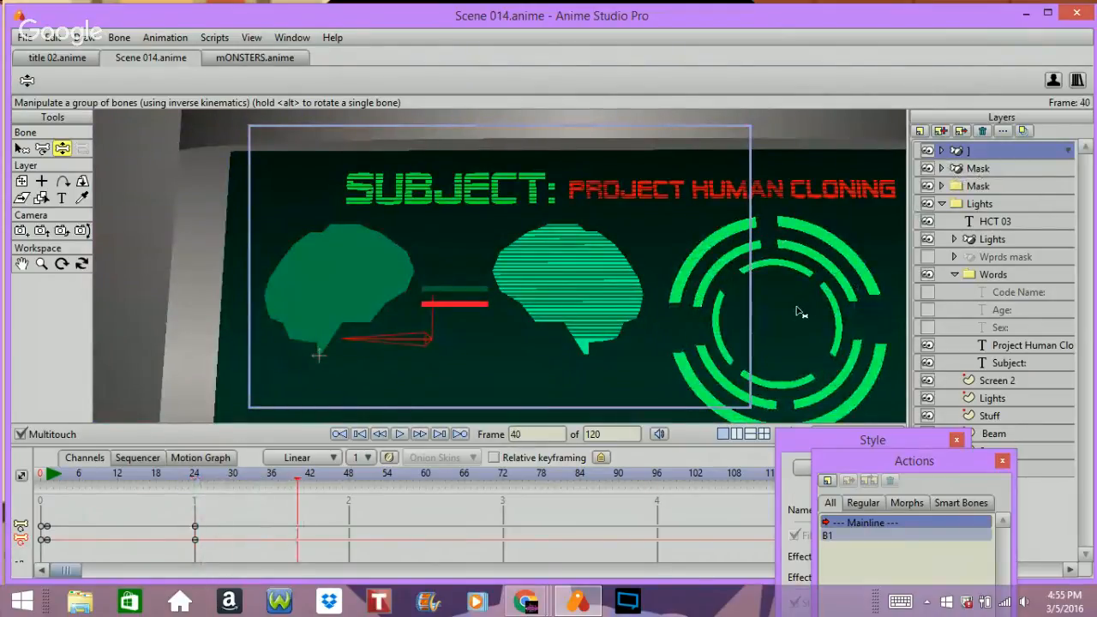
{"action": "key", "text": "Left"}
{"action": "key", "text": "Left"}
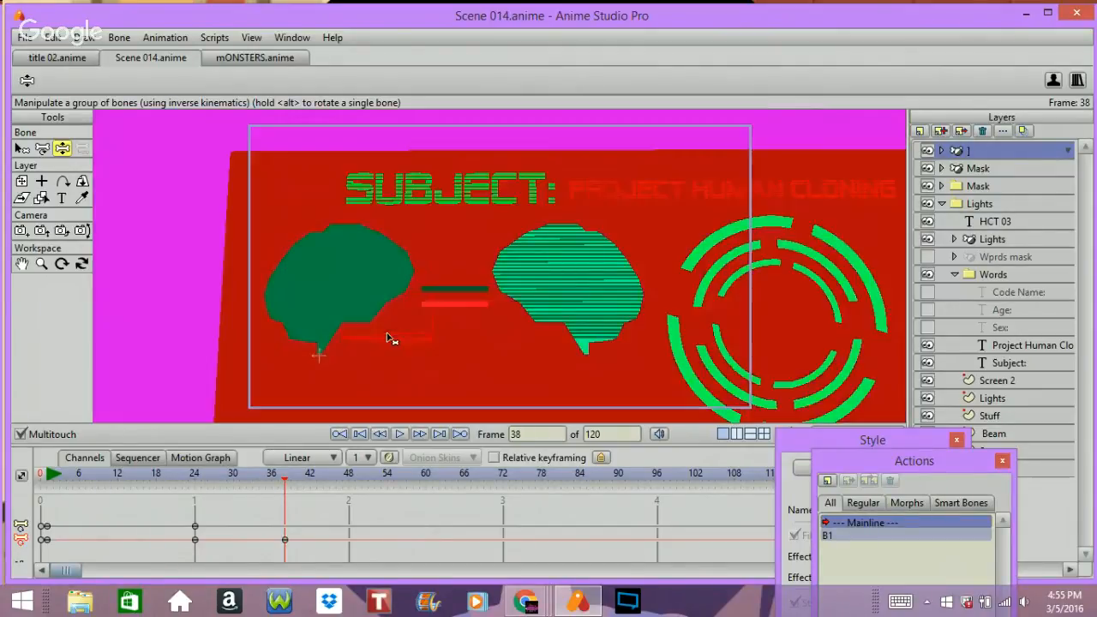
{"action": "left_click_drag", "start_coordinate": [390, 351], "coordinate": [433, 257]}
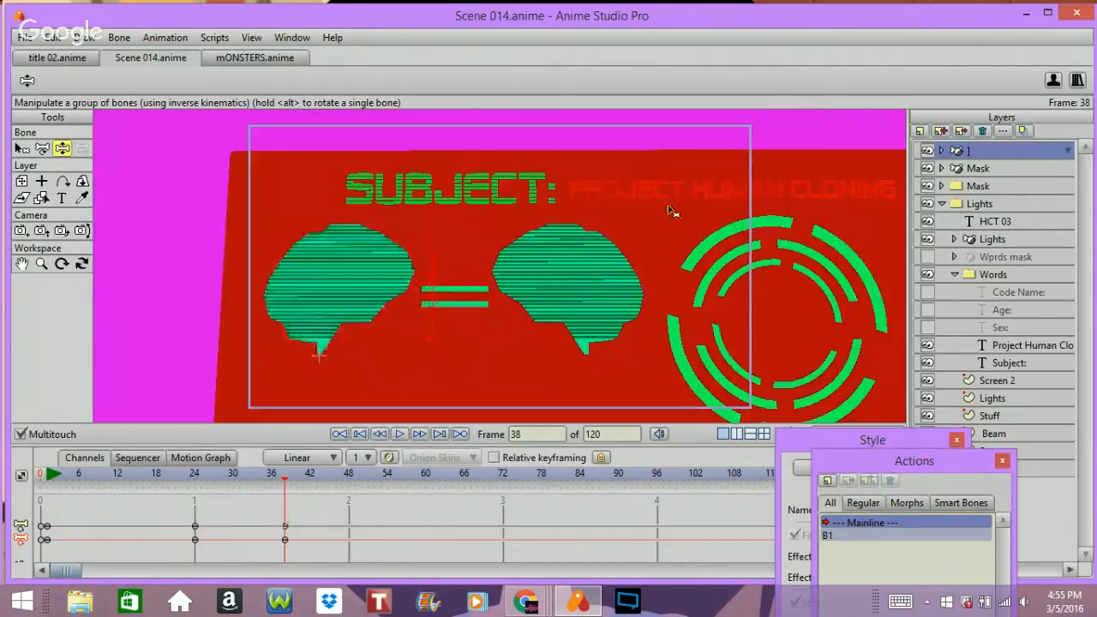
Try swinging the Mask bone group's bone down toward the second brain at frame 38
{"action": "left_click", "coordinate": [1028, 170]}
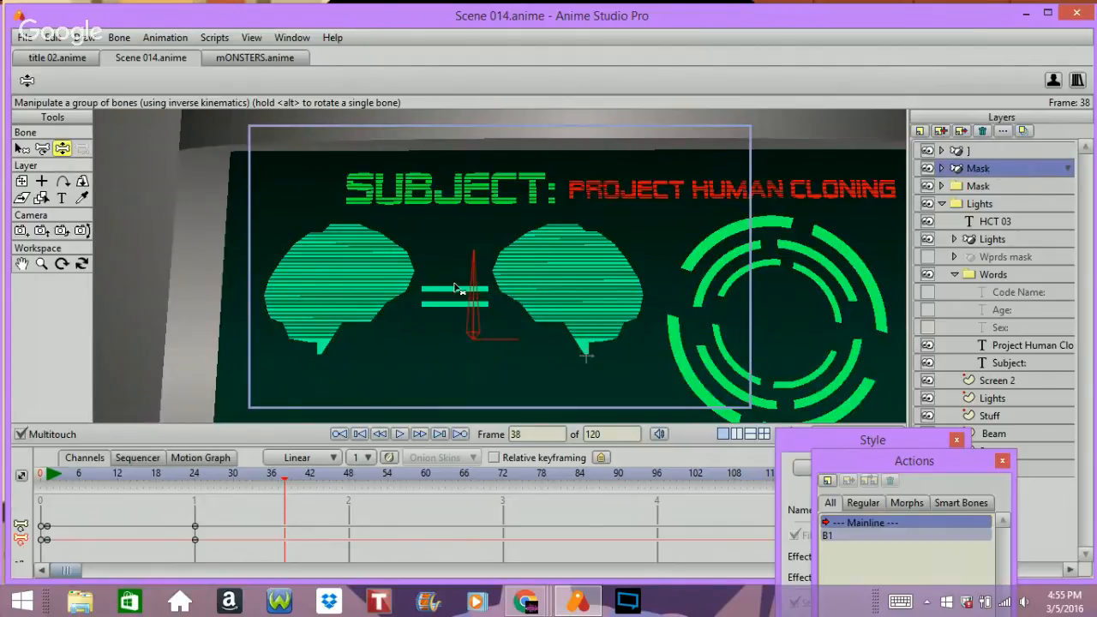
{"action": "left_click_drag", "start_coordinate": [473, 288], "coordinate": [690, 375]}
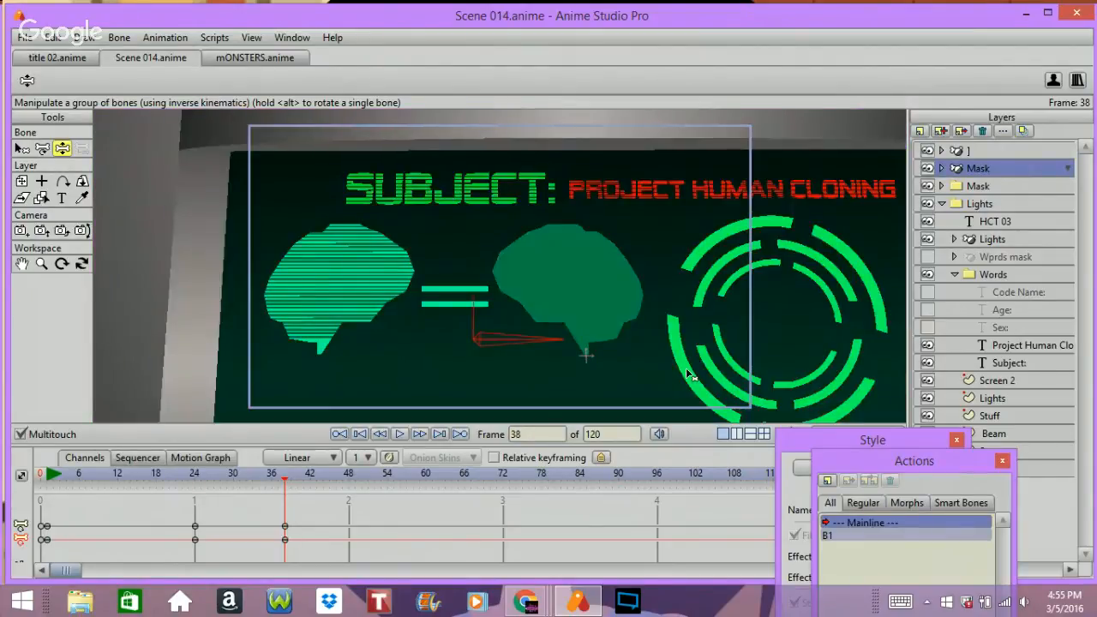
Scrub back and forth through the first 53 frames to check the timing of both brains' color changes
{"action": "key", "text": "Left"}
{"action": "key", "text": "Left"}
{"action": "key", "text": "Left"}
{"action": "key", "text": "Left"}
{"action": "key", "text": "Left"}
{"action": "key", "text": "Left"}
{"action": "key", "text": "Left"}
{"action": "key", "text": "Left"}
{"action": "key", "text": "Left"}
{"action": "key", "text": "Left"}
{"action": "key", "text": "Left"}
{"action": "key", "text": "Left"}
{"action": "key", "text": "Left"}
{"action": "key", "text": "Left"}
{"action": "key", "text": "Left"}
{"action": "key", "text": "Left"}
{"action": "key", "text": "Left"}
{"action": "key", "text": "Left"}
{"action": "key", "text": "Left"}
{"action": "key", "text": "Left"}
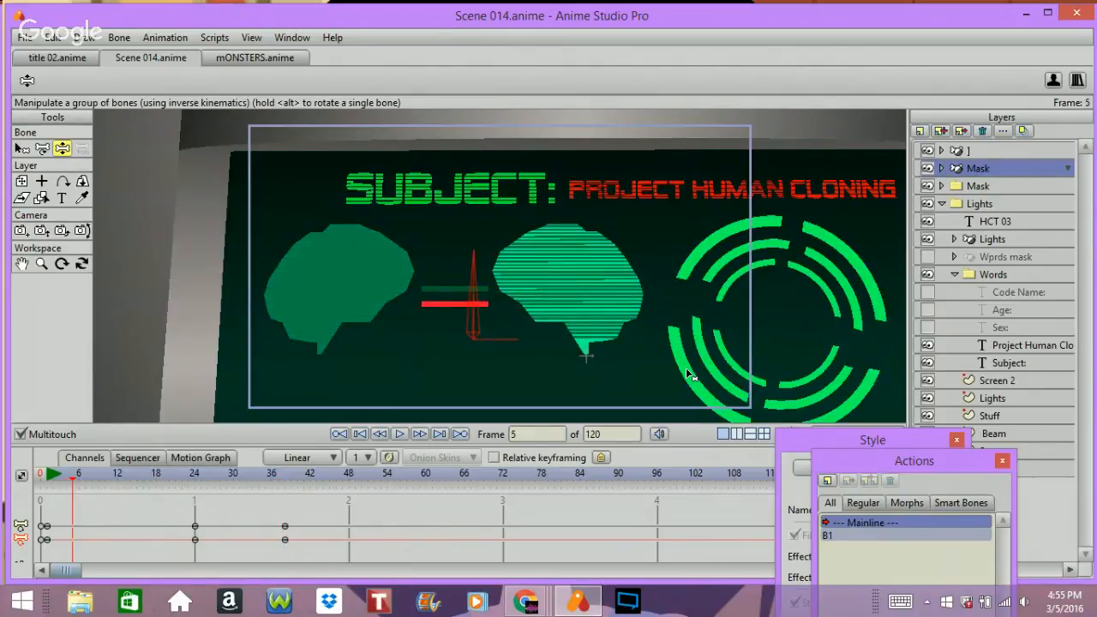
{"action": "key", "text": "Right"}
{"action": "key", "text": "Right"}
{"action": "key", "text": "Right"}
{"action": "key", "text": "Right"}
{"action": "key", "text": "Right"}
{"action": "key", "text": "Right"}
{"action": "key", "text": "Right"}
{"action": "key", "text": "Right"}
{"action": "key", "text": "Right"}
{"action": "key", "text": "Right"}
{"action": "key", "text": "Right"}
{"action": "key", "text": "Right"}
{"action": "key", "text": "Right"}
{"action": "key", "text": "Right"}
{"action": "key", "text": "Right"}
{"action": "key", "text": "Right"}
{"action": "key", "text": "Right"}
{"action": "key", "text": "Right"}
{"action": "key", "text": "Right"}
{"action": "key", "text": "Right"}
{"action": "key", "text": "Left"}
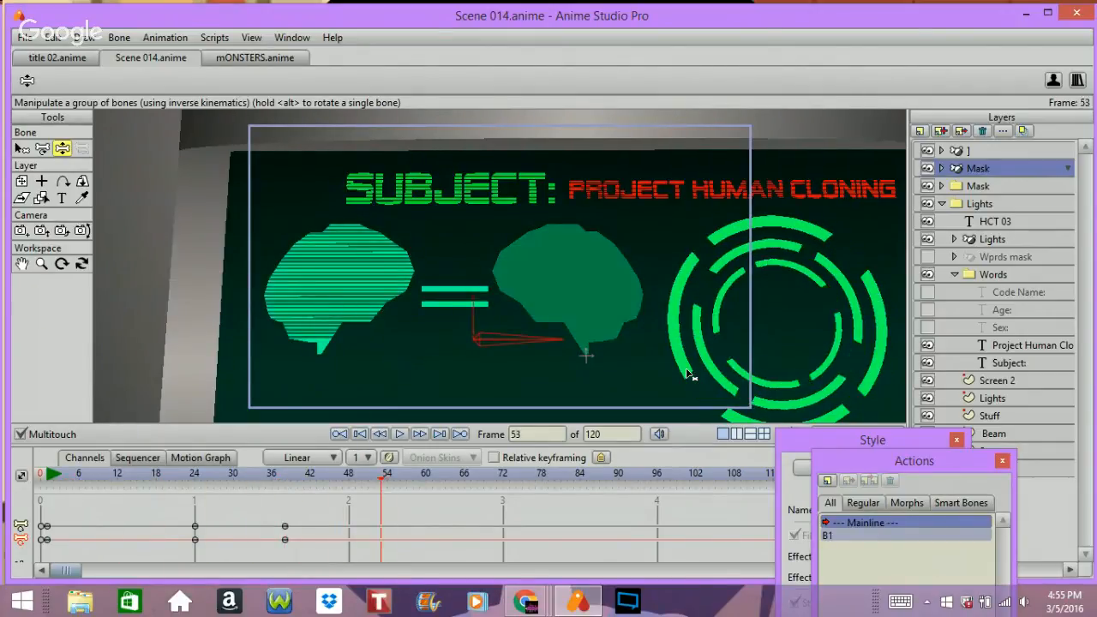
{"action": "key", "text": "Left"}
{"action": "key", "text": "Left"}
{"action": "key", "text": "Left"}
{"action": "key", "text": "Left"}
{"action": "key", "text": "Left"}
{"action": "key", "text": "Left"}
{"action": "key", "text": "Left"}
{"action": "key", "text": "Left"}
{"action": "key", "text": "Left"}
{"action": "key", "text": "Left"}
{"action": "key", "text": "Left"}
{"action": "key", "text": "Left"}
{"action": "key", "text": "Left"}
{"action": "key", "text": "Left"}
{"action": "key", "text": "Left"}
{"action": "key", "text": "Left"}
{"action": "key", "text": "Left"}
{"action": "key", "text": "Left"}
{"action": "key", "text": "Left"}
{"action": "key", "text": "Left"}
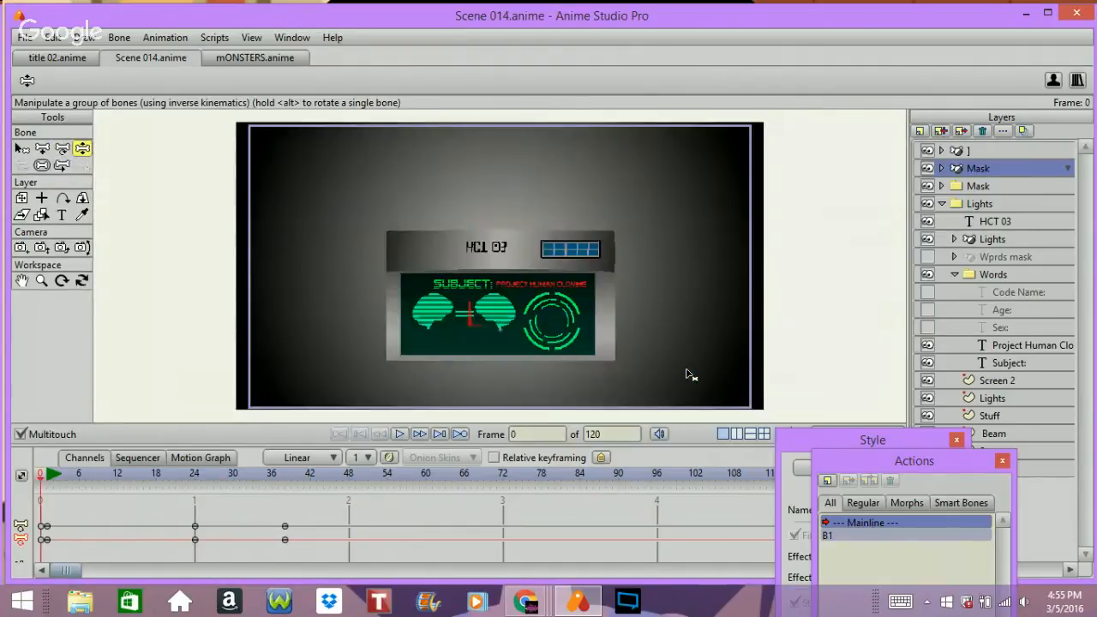
{"action": "key", "text": "Right"}
{"action": "key", "text": "Right"}
{"action": "key", "text": "Right"}
{"action": "key", "text": "Right"}
{"action": "key", "text": "Right"}
{"action": "key", "text": "Right"}
{"action": "key", "text": "Right"}
{"action": "key", "text": "Right"}
{"action": "key", "text": "Right"}
{"action": "key", "text": "Right"}
{"action": "key", "text": "Right"}
{"action": "key", "text": "Right"}
{"action": "key", "text": "Right"}
{"action": "key", "text": "Right"}
{"action": "key", "text": "Right"}
{"action": "key", "text": "Right"}
{"action": "key", "text": "Right"}
{"action": "key", "text": "Right"}
{"action": "key", "text": "Right"}
{"action": "key", "text": "Right"}
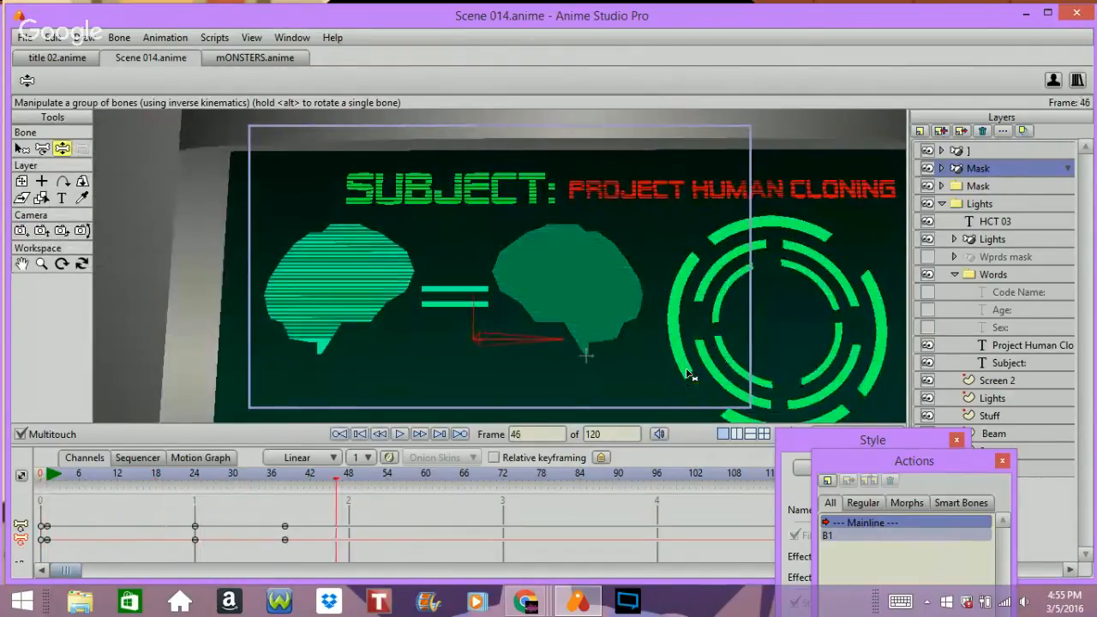
{"action": "key", "text": "Right"}
{"action": "key", "text": "Right"}
{"action": "key", "text": "Right"}
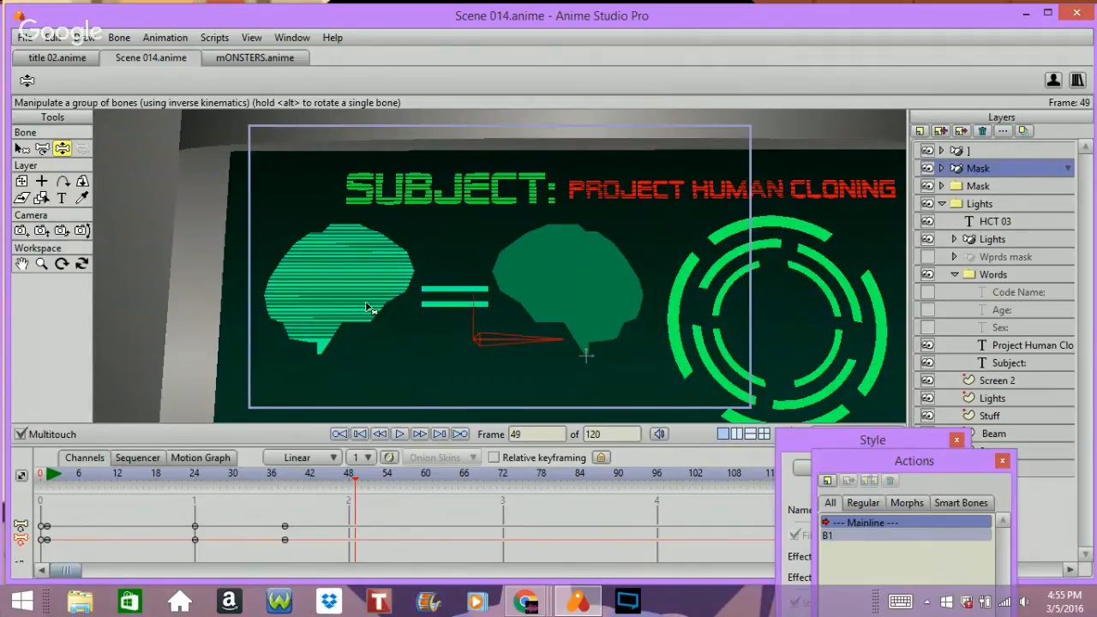
Undo the last bone swing of the Mask bone group
{"action": "key", "text": "ctrl+z"}
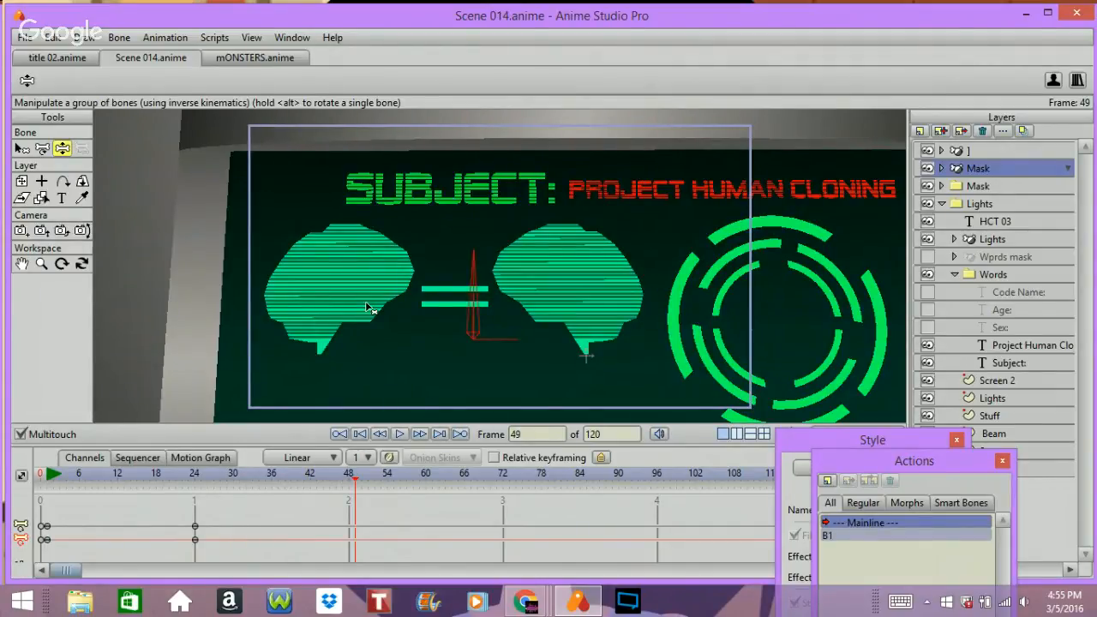
Swing the Mask bone group's bone down toward the second brain at frame 72 with Manipulate Bones
{"action": "key", "text": "Right"}
{"action": "key", "text": "Right"}
{"action": "key", "text": "Right"}
{"action": "key", "text": "Right"}
{"action": "key", "text": "Right"}
{"action": "key", "text": "Right"}
{"action": "key", "text": "Right"}
{"action": "key", "text": "Right"}
{"action": "key", "text": "Right"}
{"action": "key", "text": "Right"}
{"action": "key", "text": "Right"}
{"action": "key", "text": "Right"}
{"action": "key", "text": "Right"}
{"action": "key", "text": "Right"}
{"action": "key", "text": "Right"}
{"action": "key", "text": "Right"}
{"action": "key", "text": "Right"}
{"action": "key", "text": "Right"}
{"action": "key", "text": "Right"}
{"action": "key", "text": "Right"}
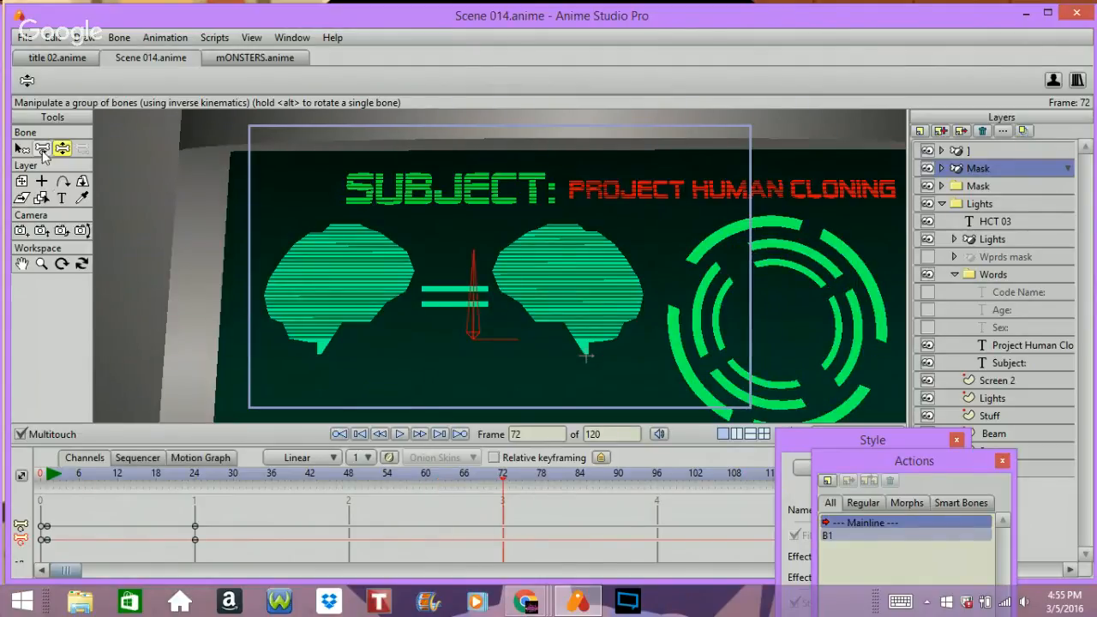
{"action": "left_click_drag", "start_coordinate": [478, 315], "coordinate": [638, 367]}
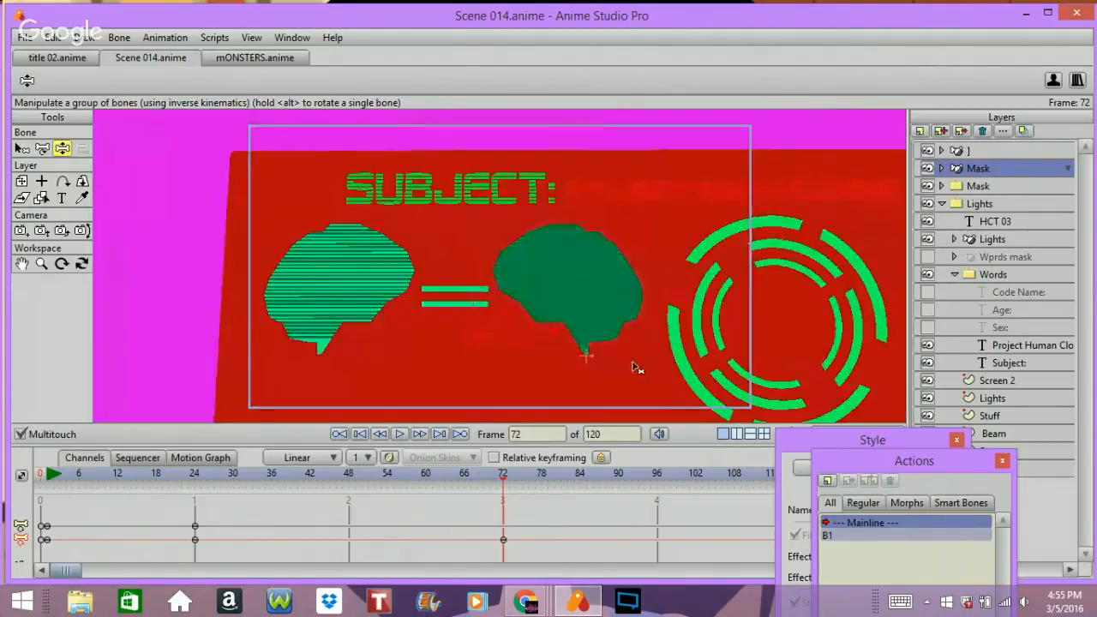
Move the "]" bone group's frame 38 keyframes to frame 72 on the timeline
{"action": "left_click", "coordinate": [968, 151]}
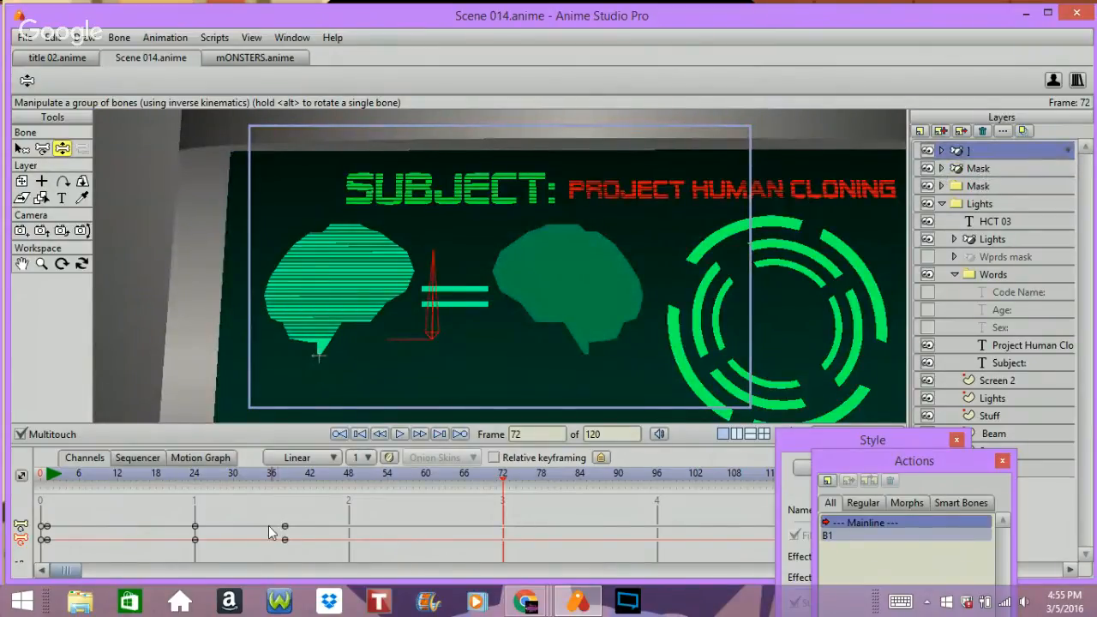
{"action": "left_click_drag", "start_coordinate": [271, 521], "coordinate": [338, 562]}
{"action": "mouse_move", "coordinate": [278, 523]}
{"action": "left_mouse_down"}
{"action": "mouse_move", "coordinate": [420, 553]}
{"action": "mouse_move", "coordinate": [289, 536]}
{"action": "left_mouse_up"}
{"action": "left_click", "coordinate": [278, 524]}
{"action": "left_click_drag", "start_coordinate": [258, 519], "coordinate": [506, 531]}
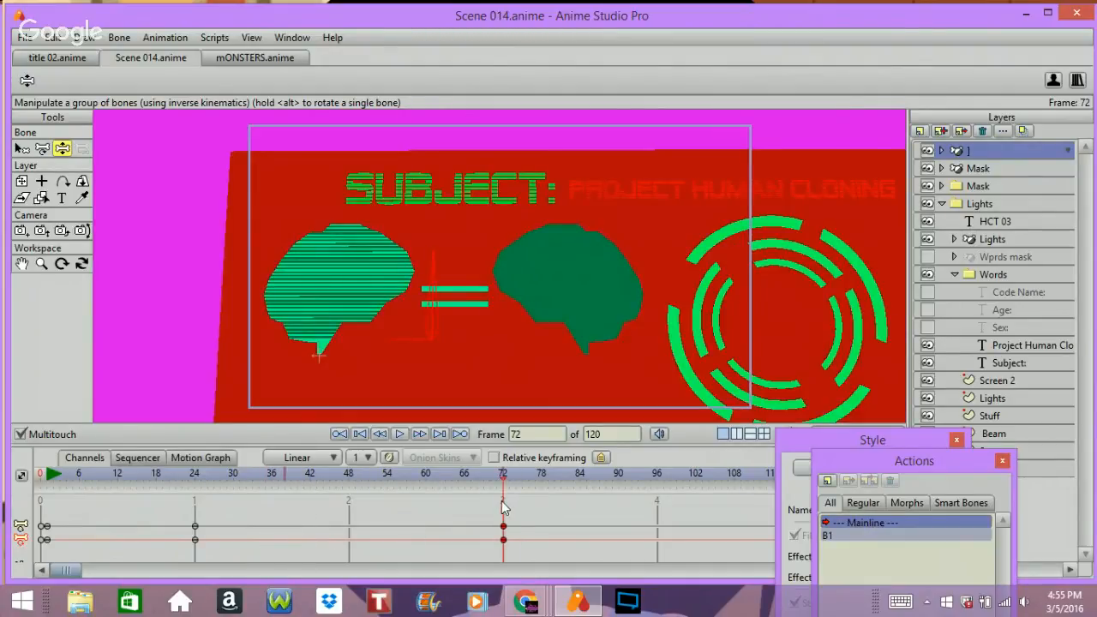
Play the animation to check when the highlight switches between the two brains
{"action": "key", "text": "Left"}
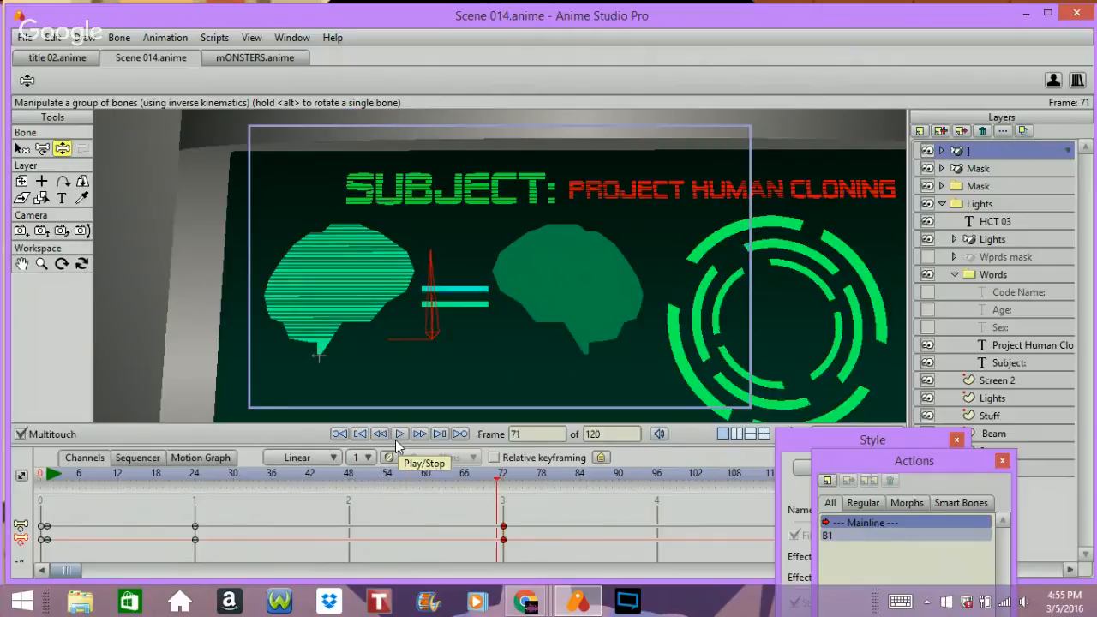
{"action": "left_click", "coordinate": [396, 438]}
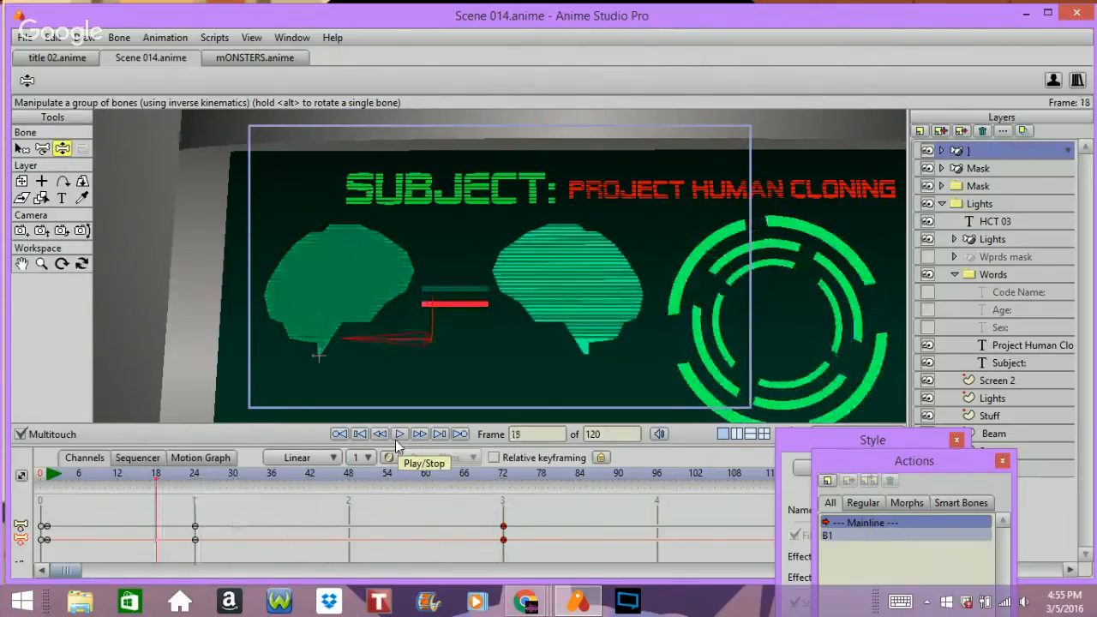
{"action": "left_click", "coordinate": [398, 434]}
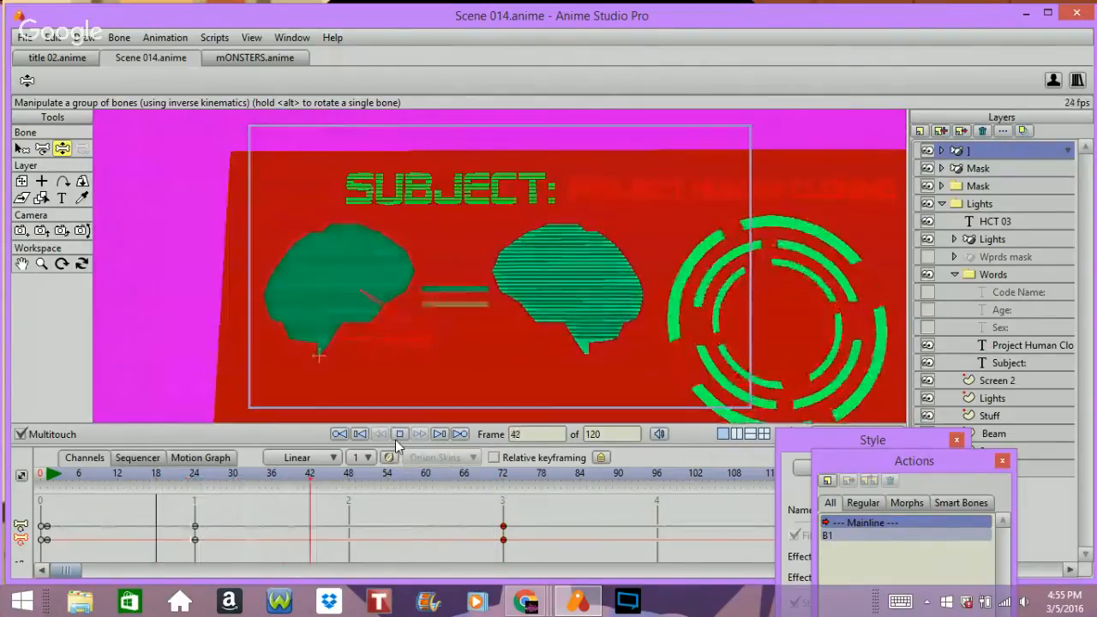
{"action": "left_click", "coordinate": [397, 436]}
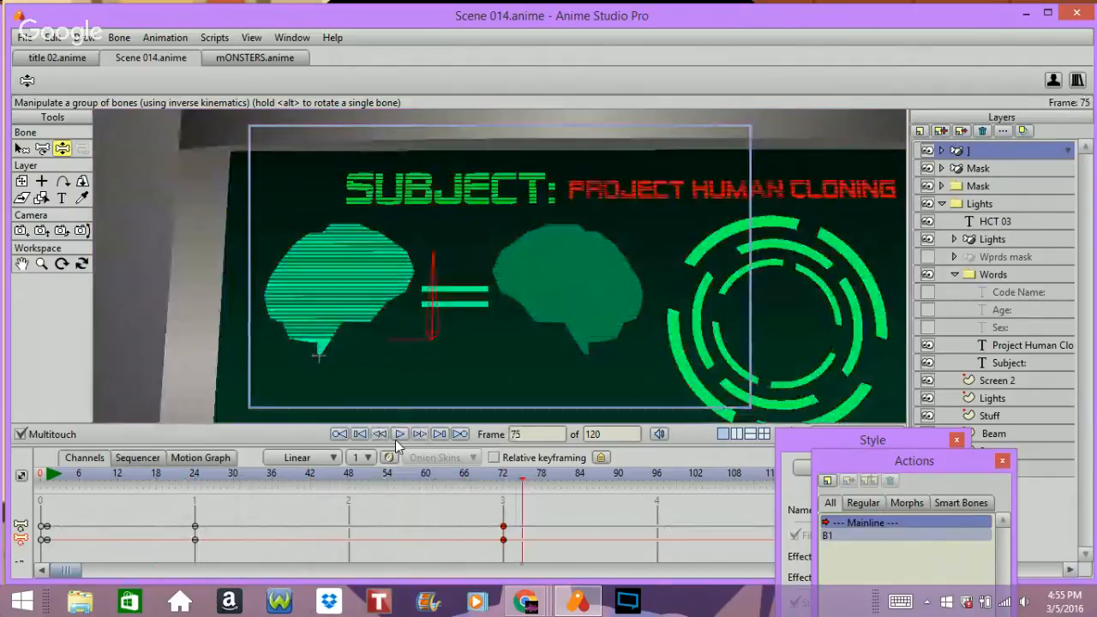
Step backward and forward through the frames before frame 72 to examine the transition between the two brains
{"action": "key", "text": "Right"}
{"action": "key", "text": "Right"}
{"action": "key", "text": "Right"}
{"action": "key", "text": "Left"}
{"action": "key", "text": "Left"}
{"action": "key", "text": "Left"}
{"action": "key", "text": "Left"}
{"action": "key", "text": "Left"}
{"action": "key", "text": "Left"}
{"action": "key", "text": "Left"}
{"action": "key", "text": "Left"}
{"action": "key", "text": "Left"}
{"action": "key", "text": "Left"}
{"action": "key", "text": "Left"}
{"action": "key", "text": "Left"}
{"action": "key", "text": "Left"}
{"action": "key", "text": "Left"}
{"action": "key", "text": "Left"}
{"action": "key", "text": "Left"}
{"action": "key", "text": "Left"}
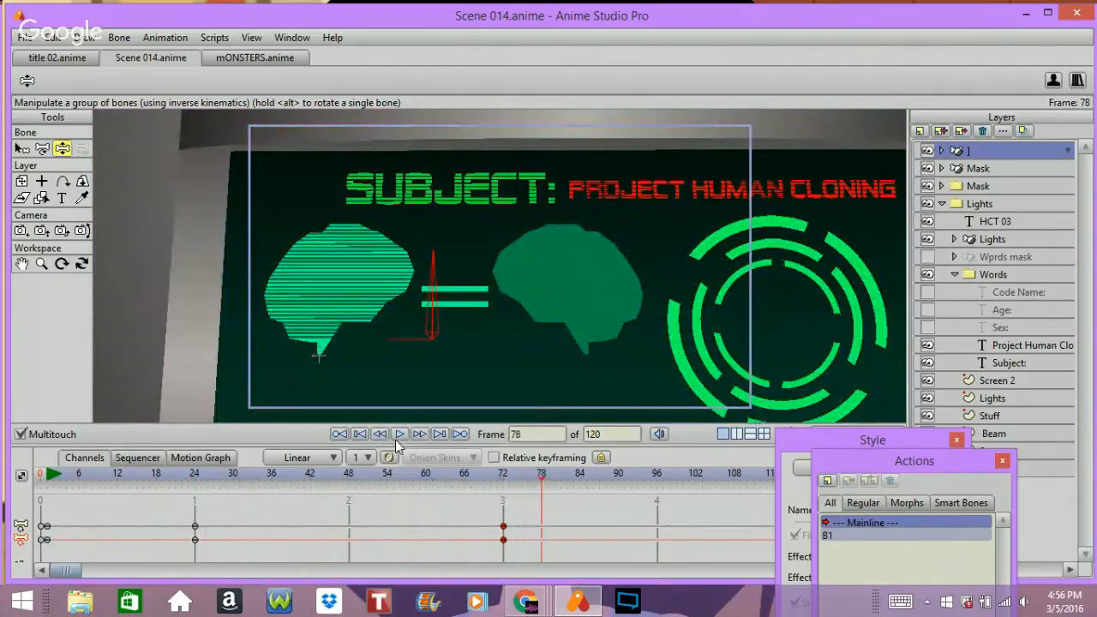
{"action": "key", "text": "Left"}
{"action": "key", "text": "Left"}
{"action": "key", "text": "Left"}
{"action": "key", "text": "Left"}
{"action": "key", "text": "Left"}
{"action": "key", "text": "Left"}
{"action": "key", "text": "Left"}
{"action": "key", "text": "Left"}
{"action": "key", "text": "Left"}
{"action": "key", "text": "Left"}
{"action": "key", "text": "Left"}
{"action": "key", "text": "Left"}
{"action": "key", "text": "Left"}
{"action": "key", "text": "Left"}
{"action": "key", "text": "Left"}
{"action": "key", "text": "Left"}
{"action": "key", "text": "Left"}
{"action": "key", "text": "Left"}
{"action": "key", "text": "Left"}
{"action": "key", "text": "Left"}
{"action": "key", "text": "Right"}
{"action": "key", "text": "Right"}
{"action": "key", "text": "Right"}
{"action": "key", "text": "Right"}
{"action": "key", "text": "Right"}
{"action": "key", "text": "Right"}
{"action": "key", "text": "Right"}
{"action": "key", "text": "Right"}
{"action": "key", "text": "Right"}
{"action": "key", "text": "Right"}
{"action": "key", "text": "Right"}
{"action": "key", "text": "Right"}
{"action": "key", "text": "Right"}
{"action": "key", "text": "Right"}
{"action": "key", "text": "Right"}
{"action": "key", "text": "Right"}
{"action": "key", "text": "Right"}
{"action": "key", "text": "Right"}
{"action": "key", "text": "Right"}
{"action": "key", "text": "Right"}
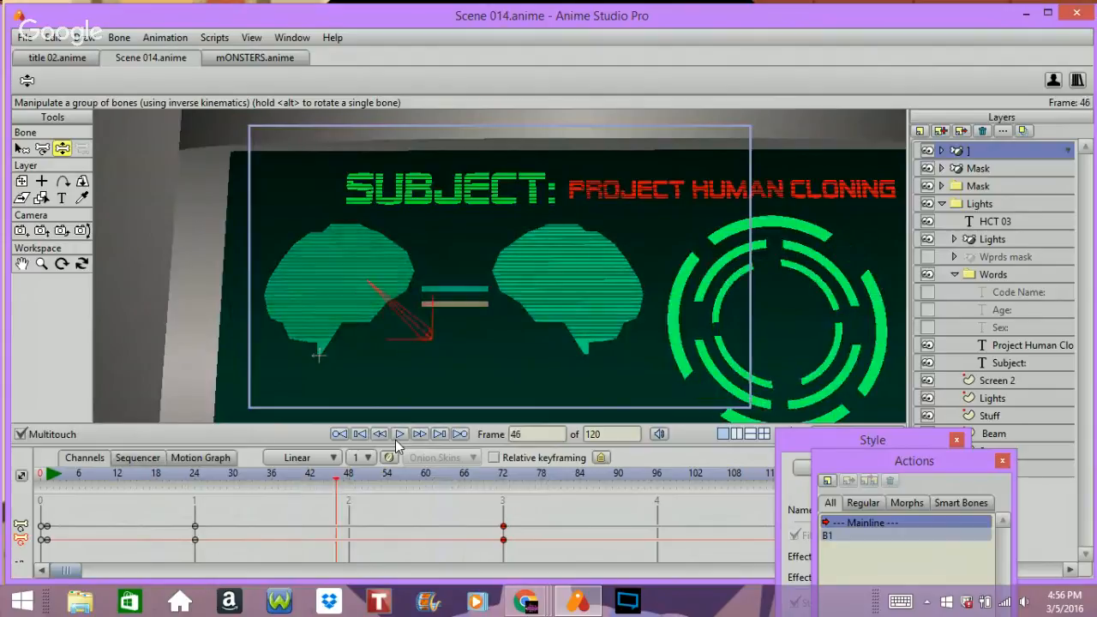
{"action": "key", "text": "Right"}
{"action": "key", "text": "Right"}
{"action": "key", "text": "Right"}
{"action": "key", "text": "Right"}
{"action": "key", "text": "Right"}
{"action": "key", "text": "Right"}
{"action": "key", "text": "Right"}
{"action": "key", "text": "Right"}
{"action": "key", "text": "Right"}
{"action": "key", "text": "Right"}
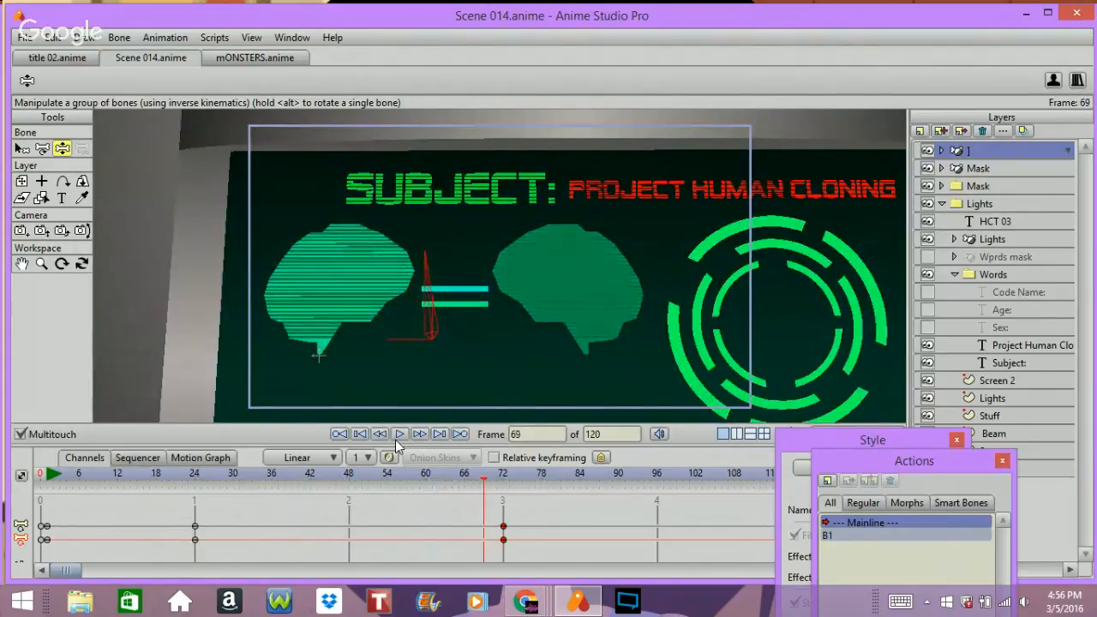
{"action": "key", "text": "Right"}
{"action": "key", "text": "Right"}
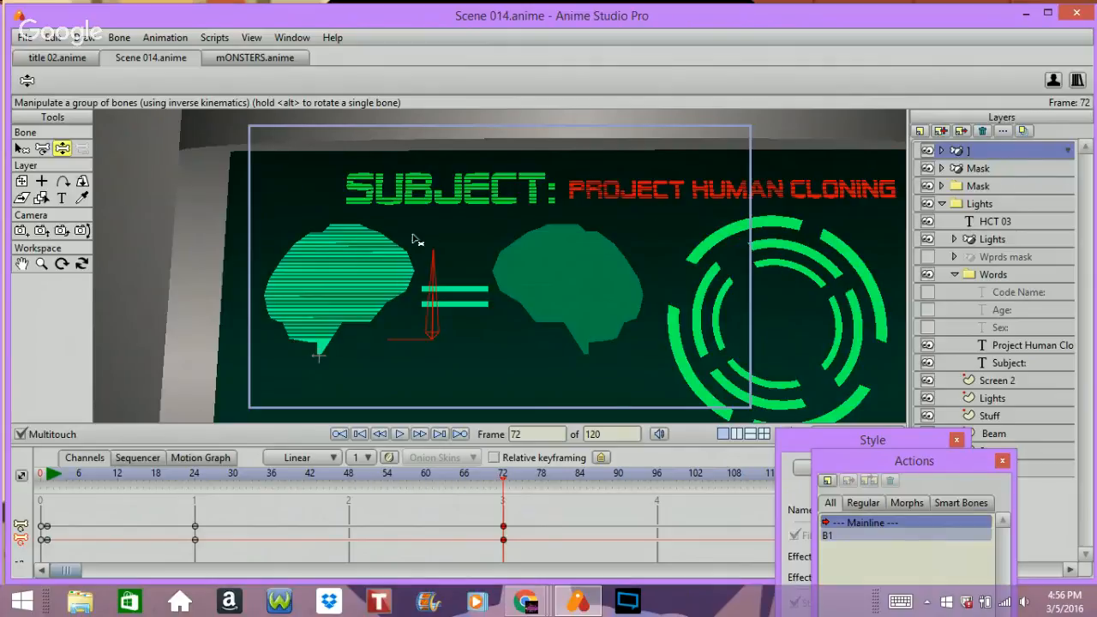
Return to frame 0 and play the whole animation to review the camera close-up and brain highlights
{"action": "key", "text": "Left"}
{"action": "key", "text": "Left"}
{"action": "key", "text": "Left"}
{"action": "key", "text": "Left"}
{"action": "key", "text": "Left"}
{"action": "key", "text": "Left"}
{"action": "key", "text": "Left"}
{"action": "key", "text": "Left"}
{"action": "key", "text": "Left"}
{"action": "key", "text": "Left"}
{"action": "key", "text": "Left"}
{"action": "key", "text": "Left"}
{"action": "key", "text": "Left"}
{"action": "key", "text": "Left"}
{"action": "key", "text": "Left"}
{"action": "key", "text": "Left"}
{"action": "key", "text": "Left"}
{"action": "key", "text": "Left"}
{"action": "key", "text": "Left"}
{"action": "key", "text": "Left"}
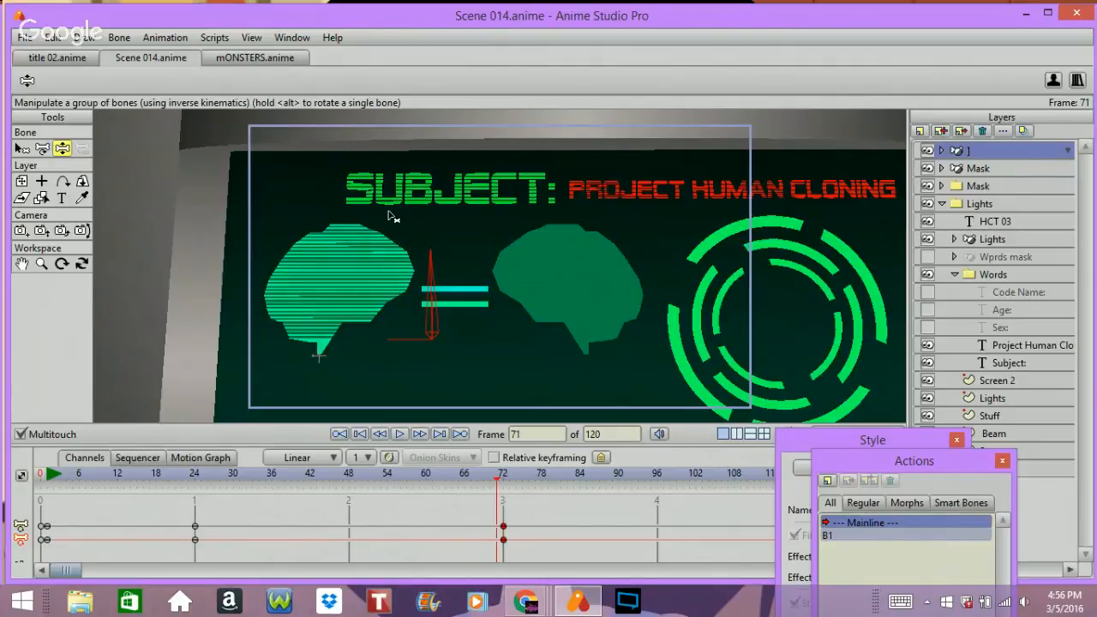
{"action": "key", "text": "Left"}
{"action": "key", "text": "Left"}
{"action": "key", "text": "Left"}
{"action": "key", "text": "Left"}
{"action": "key", "text": "Left"}
{"action": "key", "text": "Left"}
{"action": "key", "text": "Left"}
{"action": "key", "text": "Left"}
{"action": "key", "text": "Left"}
{"action": "key", "text": "Left"}
{"action": "key", "text": "Left"}
{"action": "key", "text": "Left"}
{"action": "key", "text": "Left"}
{"action": "key", "text": "Left"}
{"action": "key", "text": "Left"}
{"action": "key", "text": "Left"}
{"action": "key", "text": "Left"}
{"action": "key", "text": "Left"}
{"action": "key", "text": "Left"}
{"action": "key", "text": "Left"}
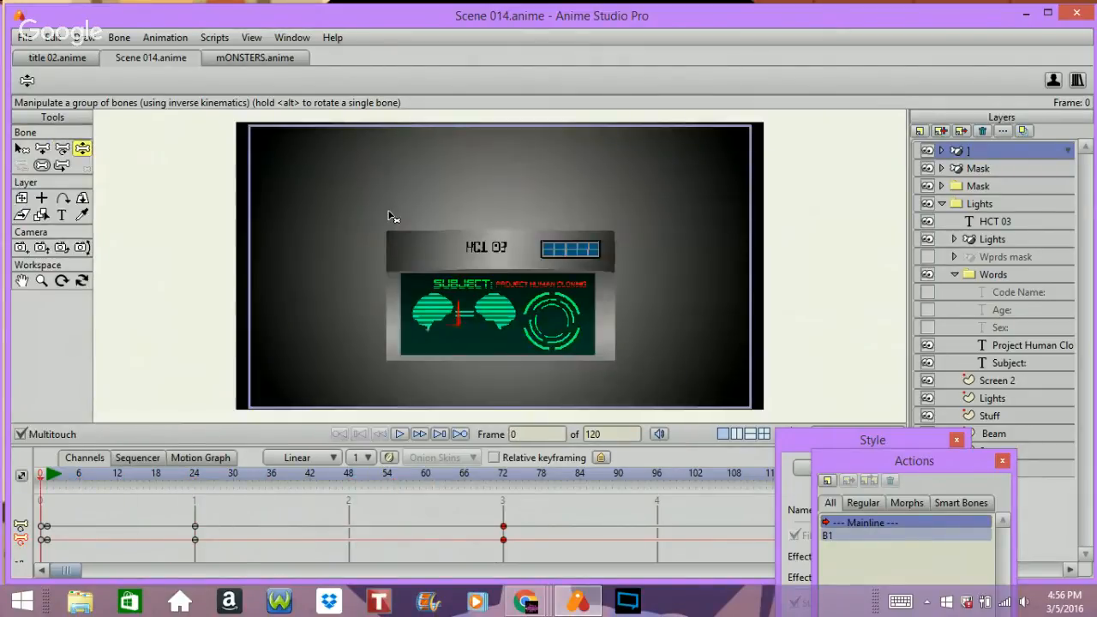
{"action": "key", "text": "space"}
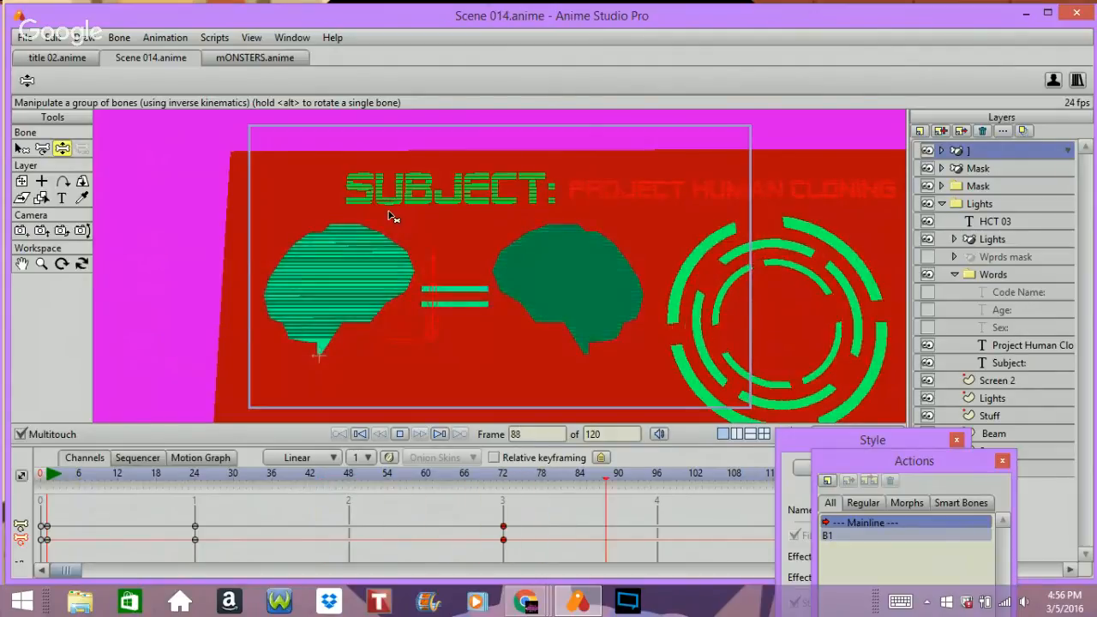
{"action": "key", "text": "alt+space"}
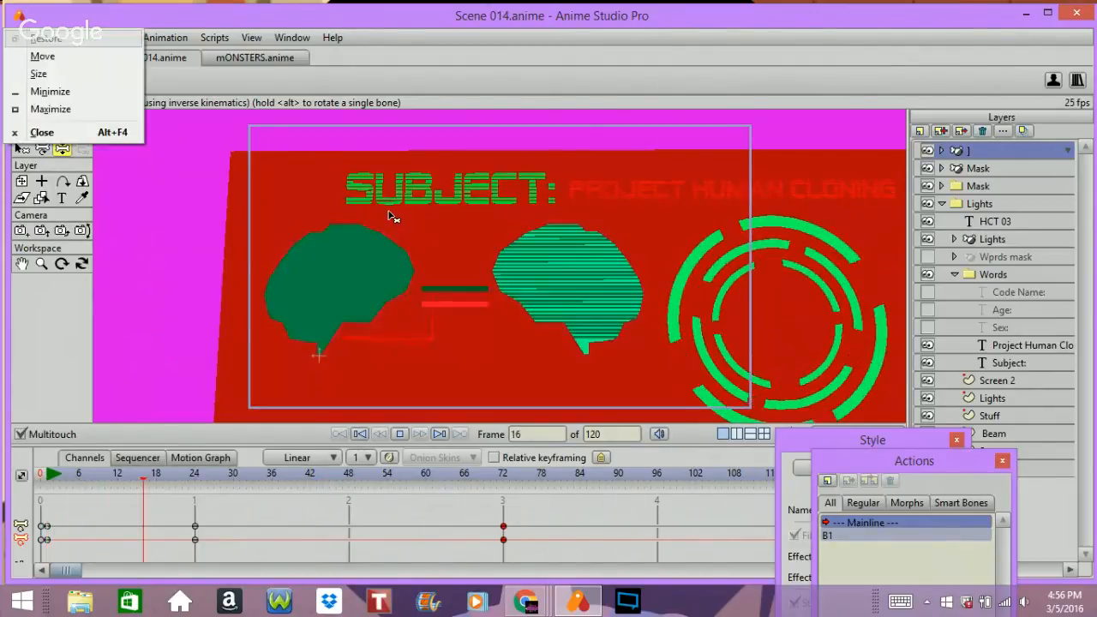
{"action": "left_click", "coordinate": [579, 17]}
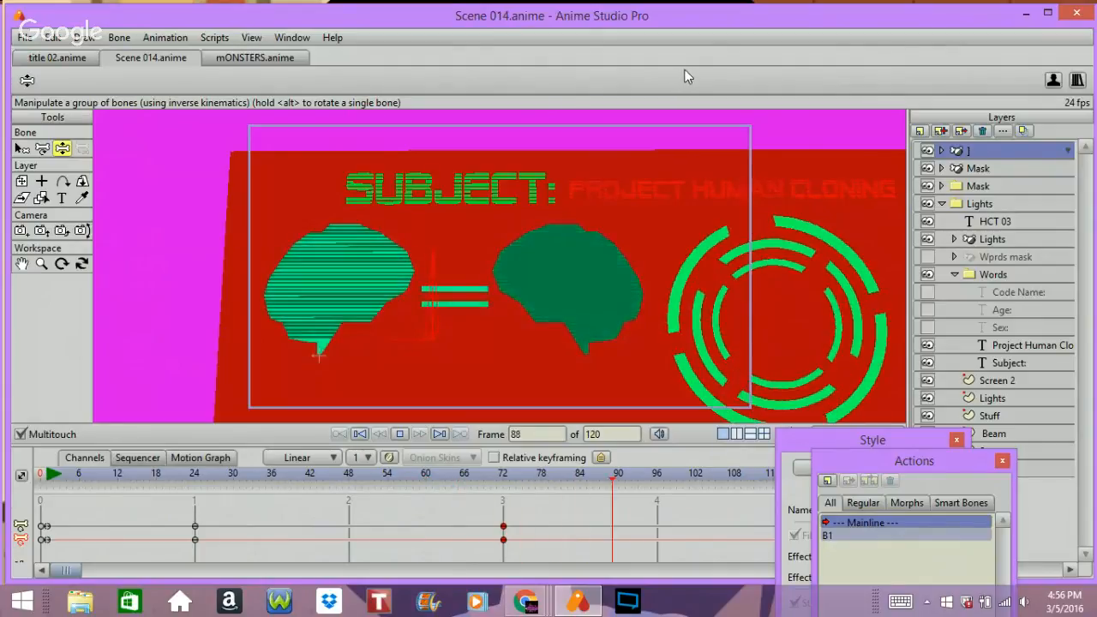
{"action": "key", "text": "space"}
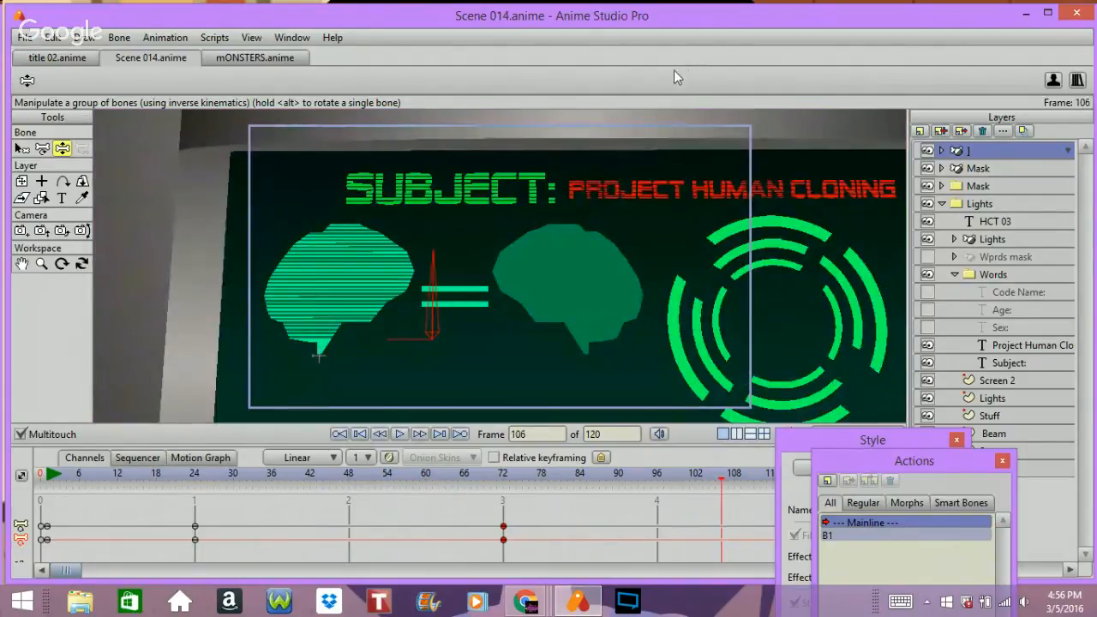
Step backward and forward through the frames between 0 and 106 to examine the brain highlight transition in both directions
{"action": "key", "text": "Left"}
{"action": "key", "text": "Left"}
{"action": "key", "text": "Left"}
{"action": "key", "text": "Left"}
{"action": "key", "text": "Left"}
{"action": "key", "text": "Left"}
{"action": "key", "text": "Left"}
{"action": "key", "text": "Left"}
{"action": "key", "text": "Left"}
{"action": "key", "text": "Left"}
{"action": "key", "text": "Left"}
{"action": "key", "text": "Left"}
{"action": "key", "text": "Left"}
{"action": "key", "text": "Left"}
{"action": "key", "text": "Left"}
{"action": "key", "text": "Left"}
{"action": "key", "text": "Left"}
{"action": "key", "text": "Left"}
{"action": "key", "text": "Left"}
{"action": "key", "text": "Left"}
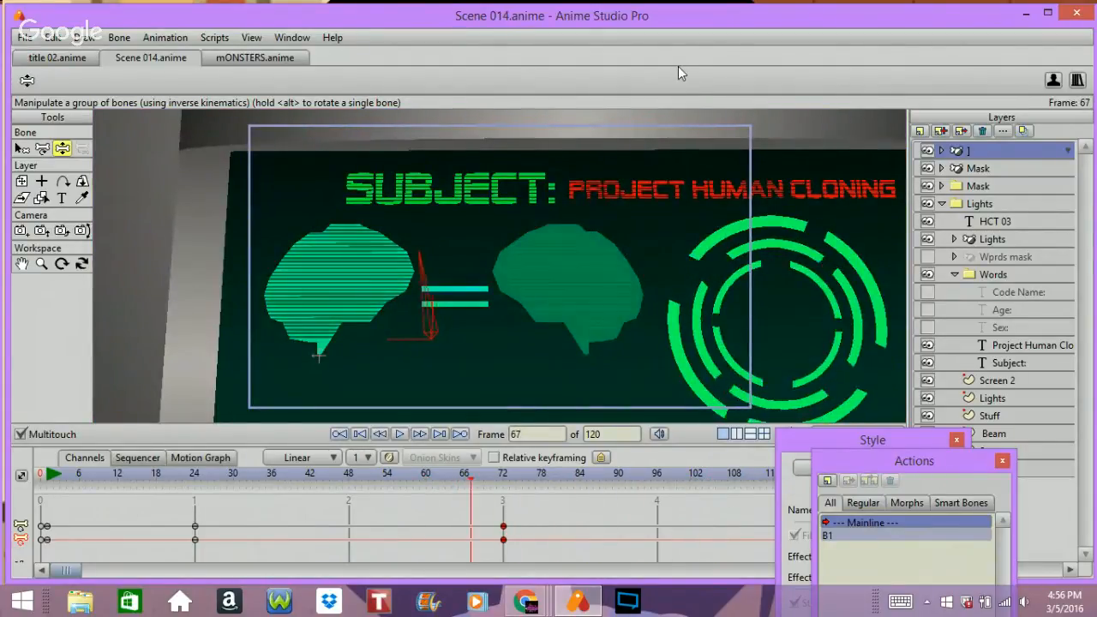
{"action": "key", "text": "Left"}
{"action": "key", "text": "Left"}
{"action": "key", "text": "Left"}
{"action": "key", "text": "Left"}
{"action": "key", "text": "Left"}
{"action": "key", "text": "Left"}
{"action": "key", "text": "Left"}
{"action": "key", "text": "Left"}
{"action": "key", "text": "Left"}
{"action": "key", "text": "Left"}
{"action": "key", "text": "Left"}
{"action": "key", "text": "Left"}
{"action": "key", "text": "Left"}
{"action": "key", "text": "Left"}
{"action": "key", "text": "Left"}
{"action": "key", "text": "Left"}
{"action": "key", "text": "Left"}
{"action": "key", "text": "Left"}
{"action": "key", "text": "Left"}
{"action": "key", "text": "Left"}
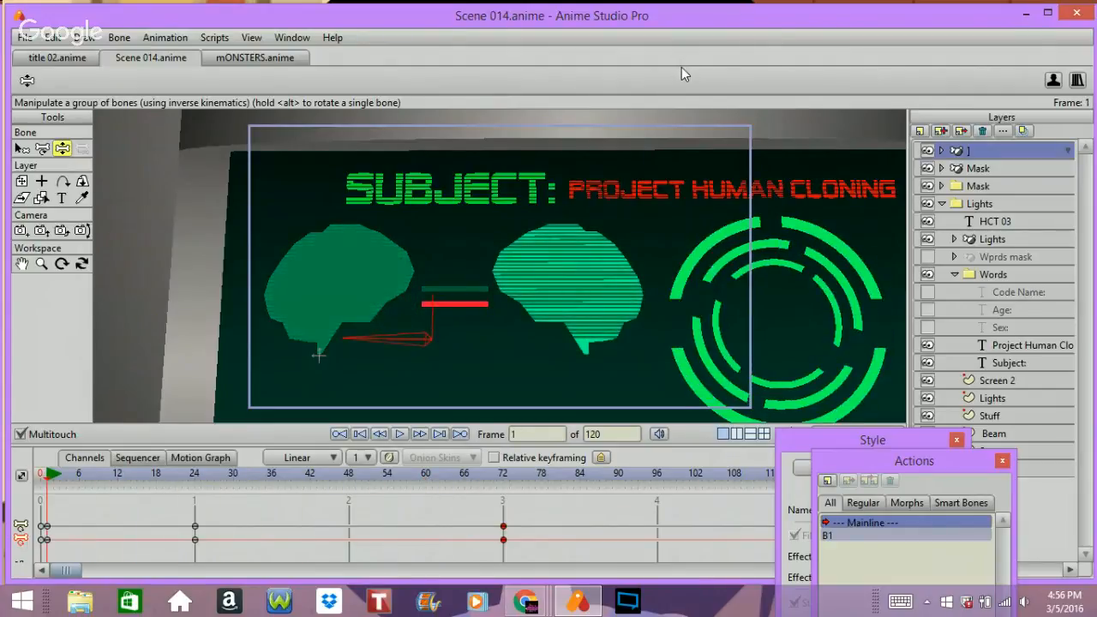
{"action": "key", "text": "Right"}
{"action": "key", "text": "Right"}
{"action": "key", "text": "Right"}
{"action": "key", "text": "Right"}
{"action": "key", "text": "Right"}
{"action": "key", "text": "Right"}
{"action": "key", "text": "Right"}
{"action": "key", "text": "Right"}
{"action": "key", "text": "Right"}
{"action": "key", "text": "Right"}
{"action": "key", "text": "Right"}
{"action": "key", "text": "Right"}
{"action": "key", "text": "Right"}
{"action": "key", "text": "Right"}
{"action": "key", "text": "Right"}
{"action": "key", "text": "Right"}
{"action": "key", "text": "Right"}
{"action": "key", "text": "Right"}
{"action": "key", "text": "Right"}
{"action": "key", "text": "Right"}
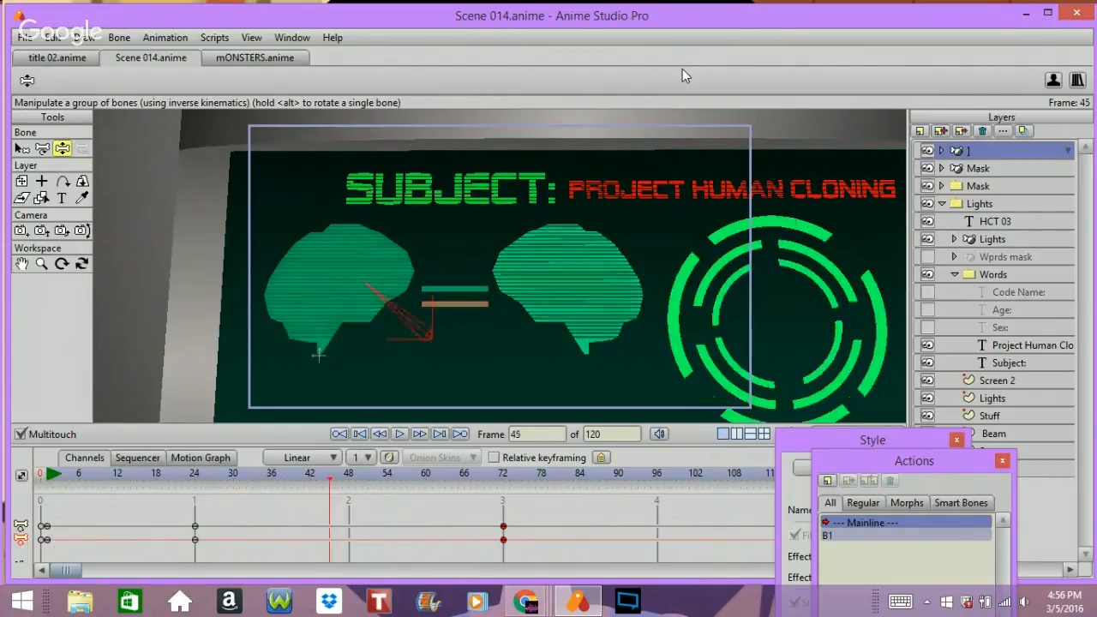
{"action": "key", "text": "Right"}
{"action": "key", "text": "Right"}
{"action": "key", "text": "Right"}
{"action": "key", "text": "Right"}
{"action": "key", "text": "Right"}
{"action": "key", "text": "Right"}
{"action": "key", "text": "Right"}
{"action": "key", "text": "Right"}
{"action": "key", "text": "Right"}
{"action": "key", "text": "Right"}
{"action": "key", "text": "Right"}
{"action": "key", "text": "Right"}
{"action": "key", "text": "Right"}
{"action": "key", "text": "Right"}
{"action": "key", "text": "Right"}
{"action": "key", "text": "Right"}
{"action": "key", "text": "Right"}
{"action": "key", "text": "Right"}
{"action": "key", "text": "Right"}
{"action": "key", "text": "Right"}
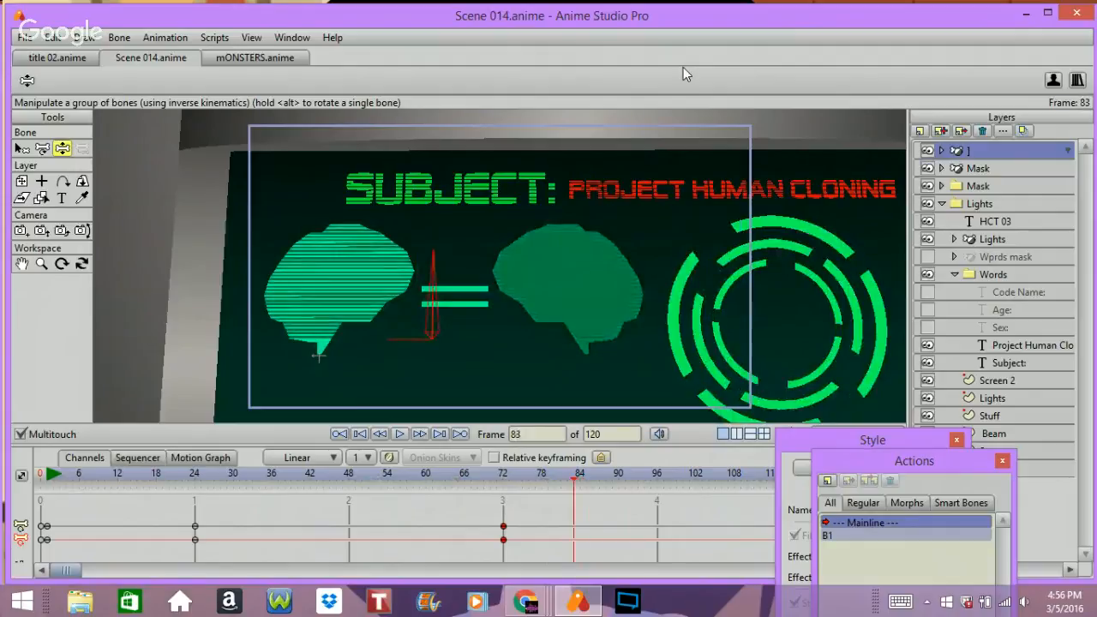
{"action": "key", "text": "Left"}
{"action": "key", "text": "Left"}
{"action": "key", "text": "Left"}
{"action": "key", "text": "Left"}
{"action": "key", "text": "Left"}
{"action": "key", "text": "Left"}
{"action": "key", "text": "Left"}
{"action": "key", "text": "Left"}
{"action": "key", "text": "Left"}
{"action": "key", "text": "Left"}
{"action": "key", "text": "Left"}
{"action": "key", "text": "Left"}
{"action": "key", "text": "Left"}
{"action": "key", "text": "Left"}
{"action": "key", "text": "Left"}
{"action": "key", "text": "Left"}
{"action": "key", "text": "Left"}
{"action": "key", "text": "Left"}
{"action": "key", "text": "Left"}
{"action": "key", "text": "Left"}
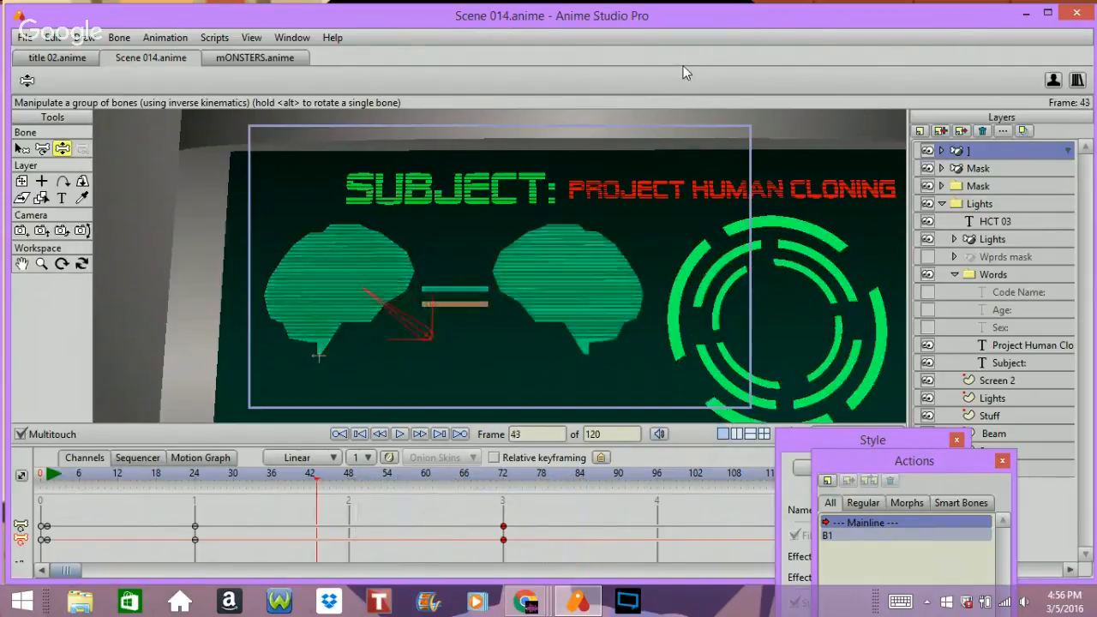
{"action": "key", "text": "shift+ctrl+Left"}
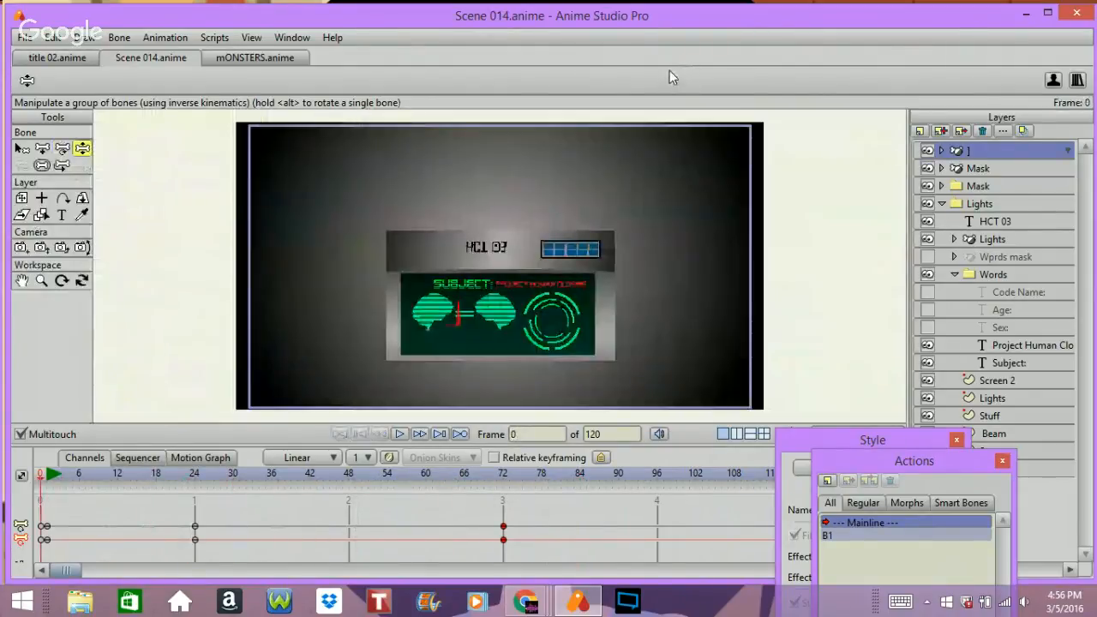
{"action": "key", "text": "Right"}
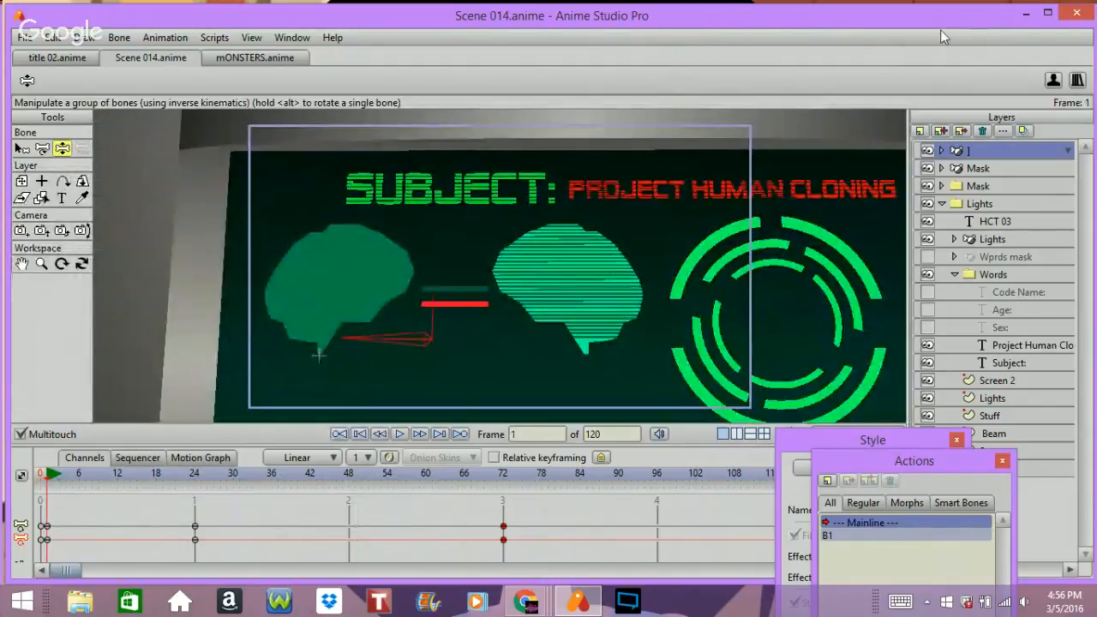
{"action": "key", "text": "Left"}
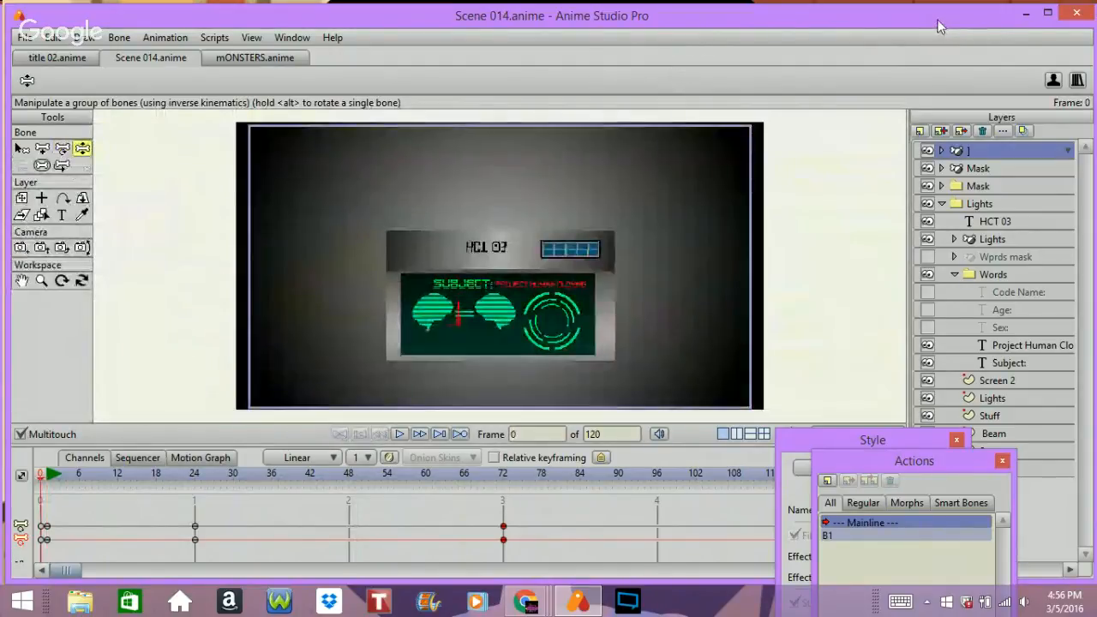
Add a text layer above the "Code Name:" layer in the Words group and enter "Transfer" as its text
{"action": "left_click", "coordinate": [919, 130]}
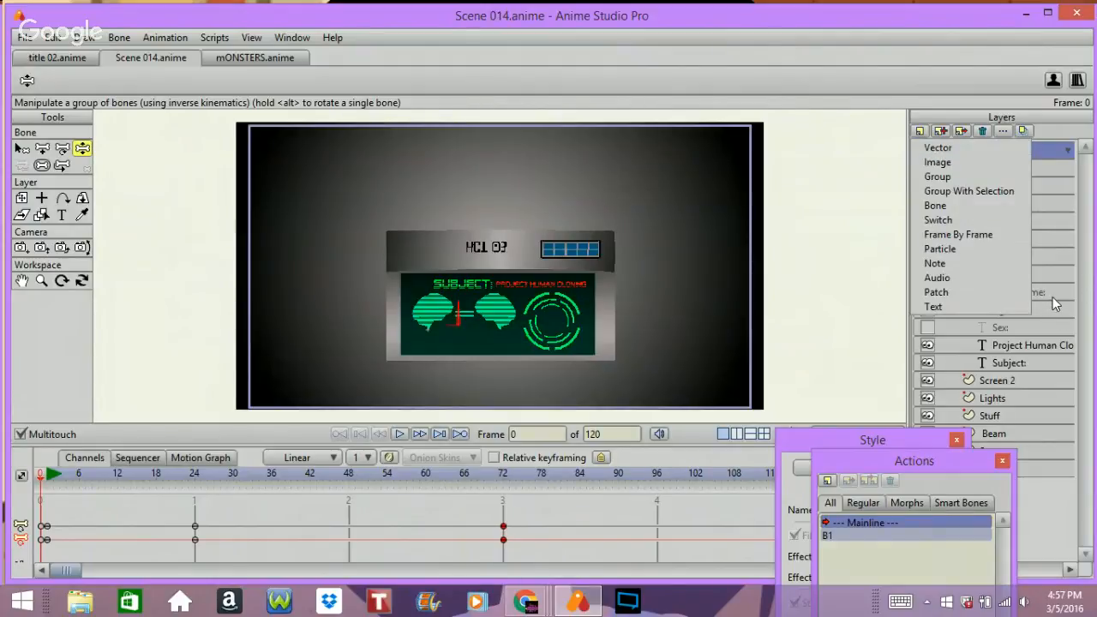
{"action": "left_click", "coordinate": [1049, 294]}
{"action": "left_click", "coordinate": [919, 131]}
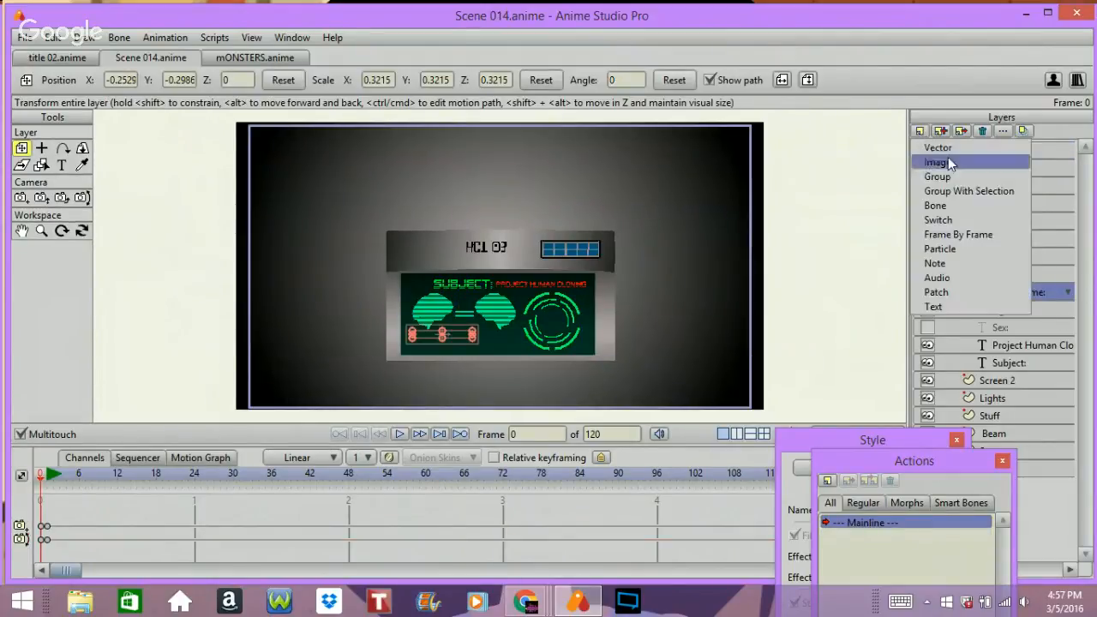
{"action": "left_click", "coordinate": [913, 305]}
{"action": "type", "text": "]"}
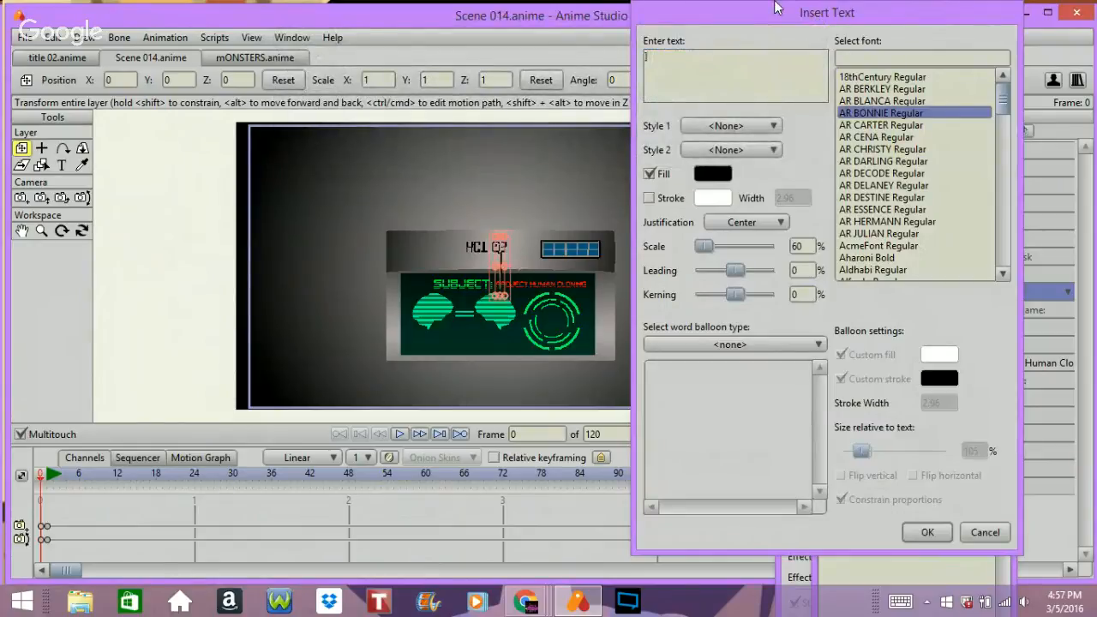
{"action": "key", "text": "BackSpace"}
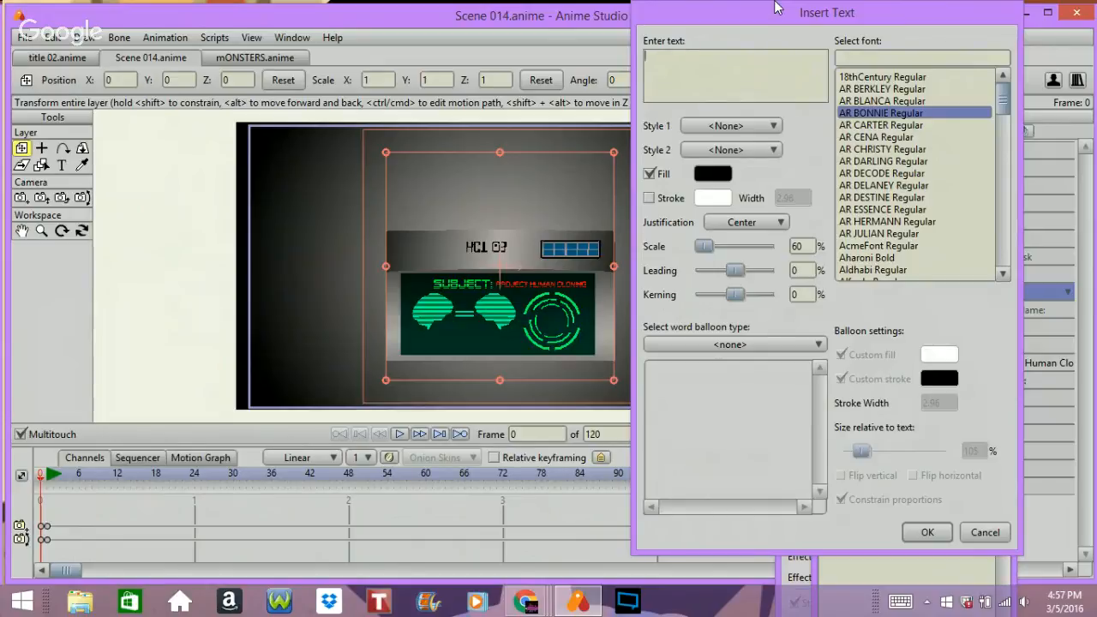
{"action": "type", "text": "ra"}
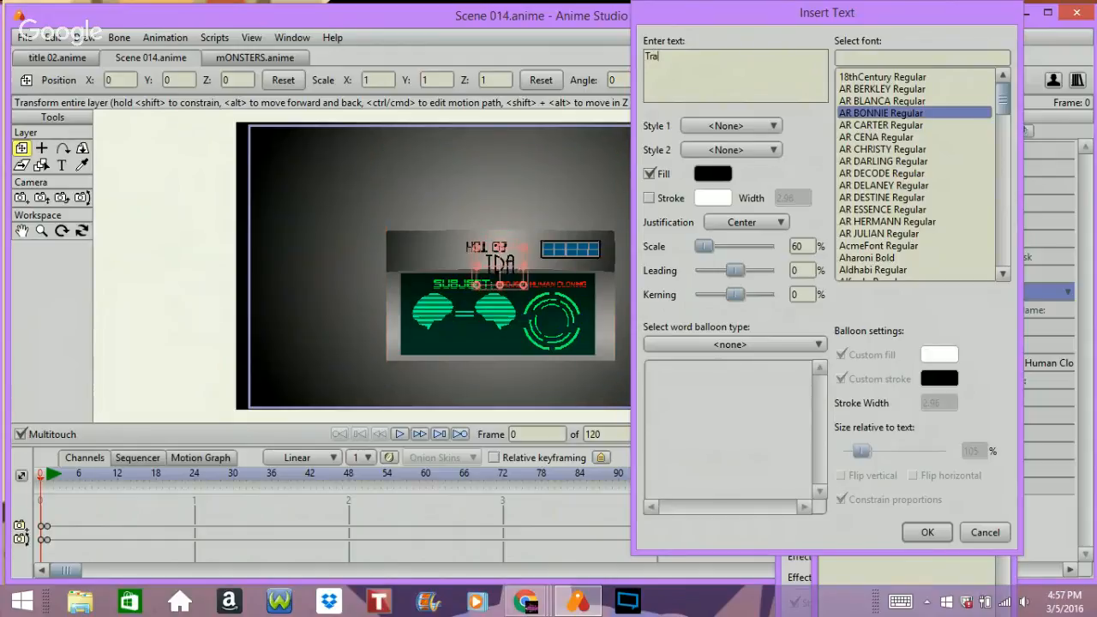
{"action": "type", "text": "nsfer"}
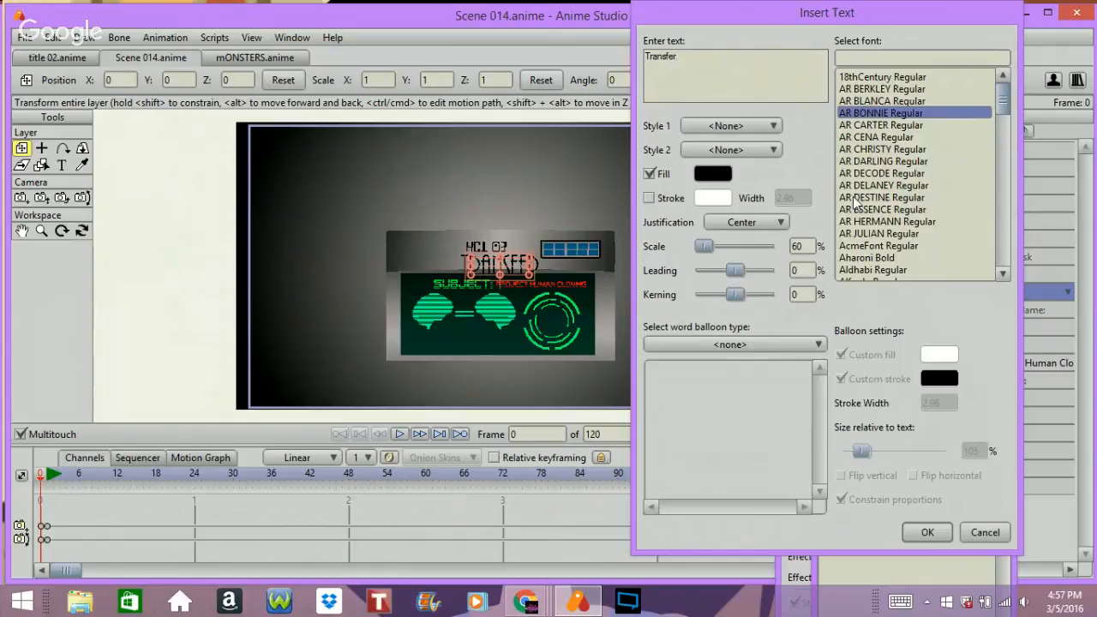
Set the Transfer text's font to Alien Encounters Regular and its fill to bright green, and create the layer
{"action": "left_click", "coordinate": [951, 60]}
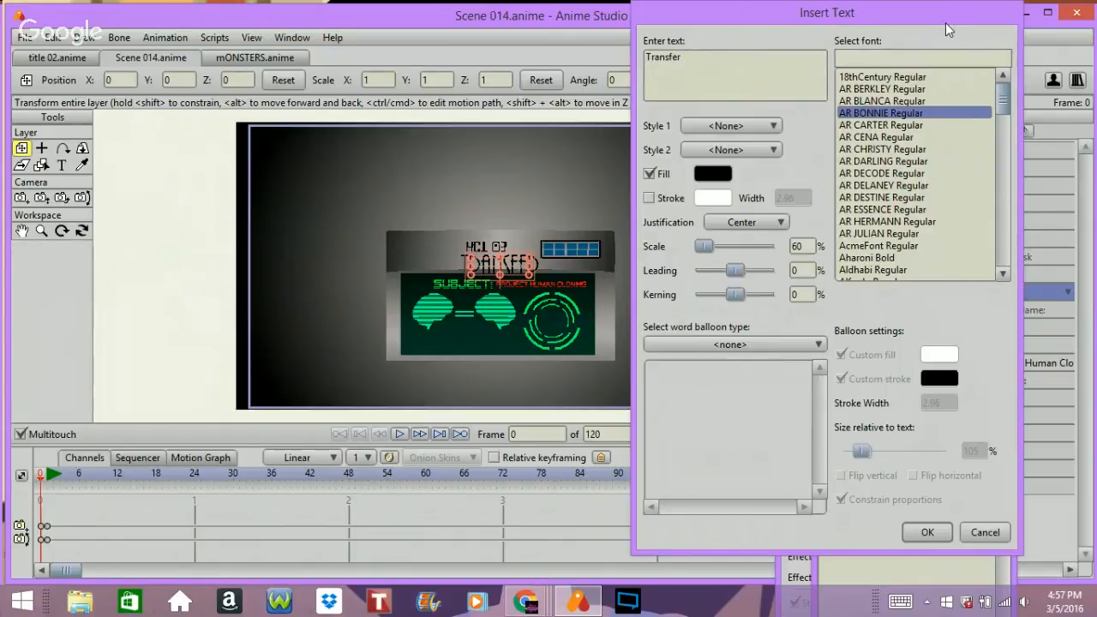
{"action": "type", "text": "ali"}
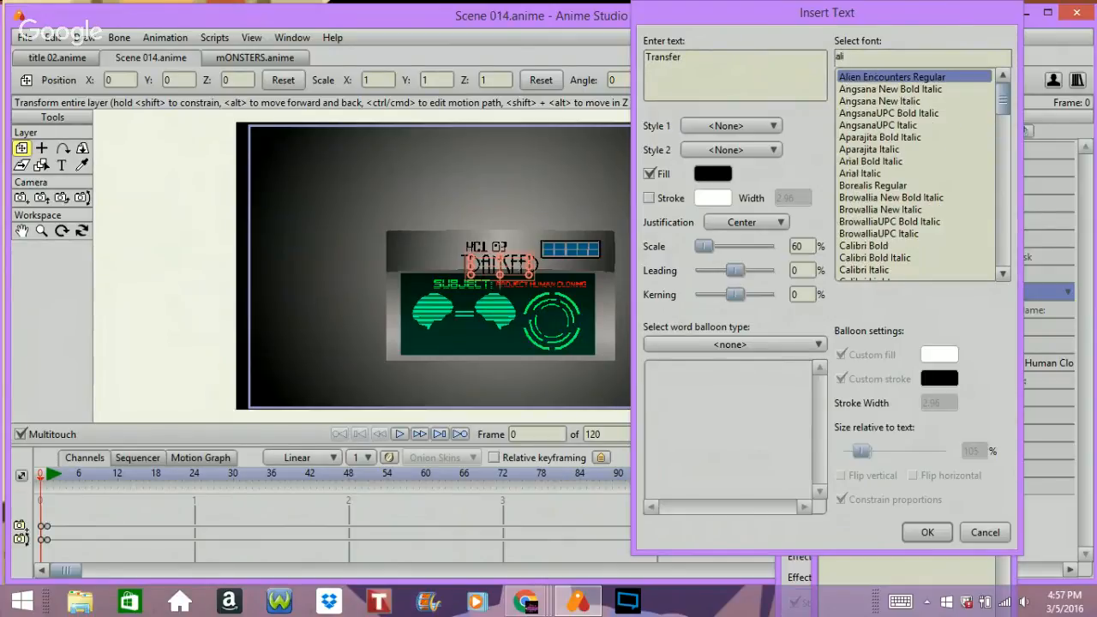
{"action": "left_click", "coordinate": [925, 79]}
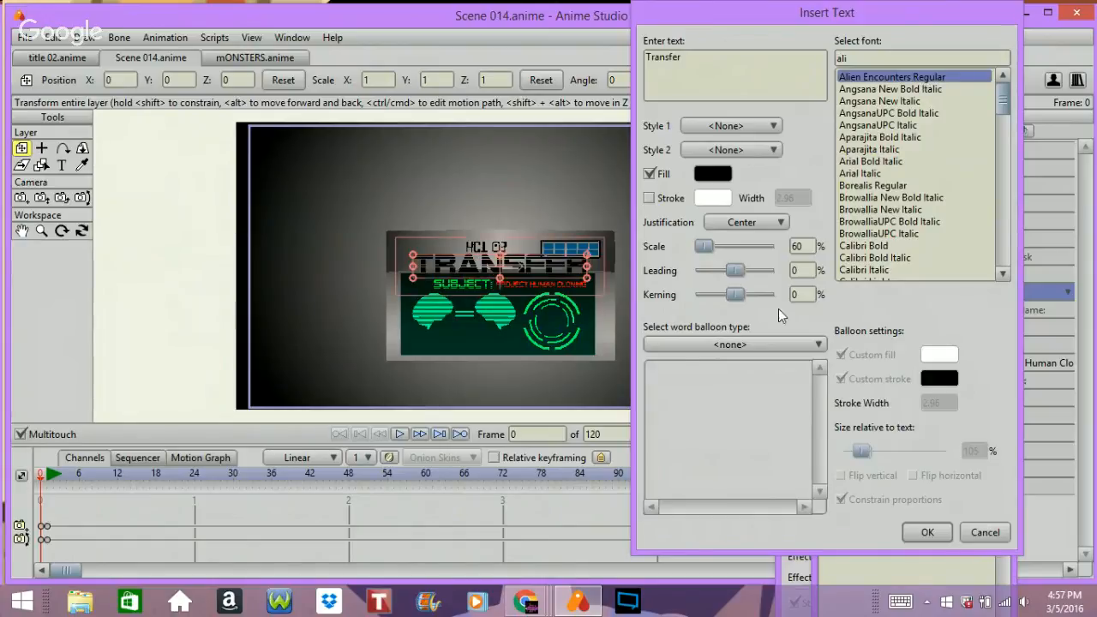
{"action": "left_click", "coordinate": [721, 174]}
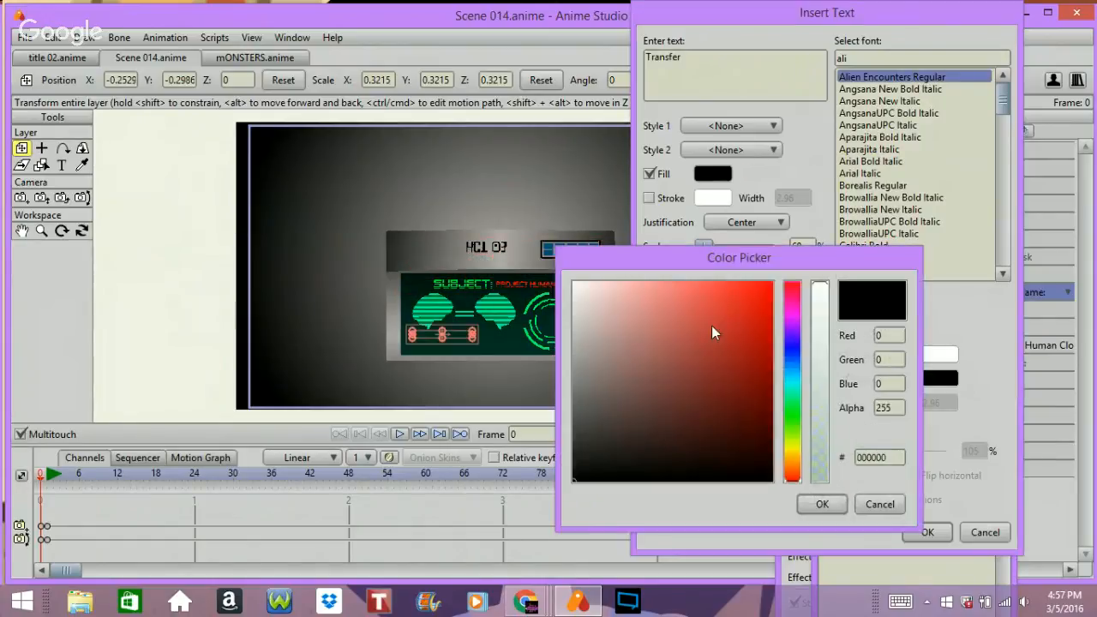
{"action": "left_click", "coordinate": [788, 419]}
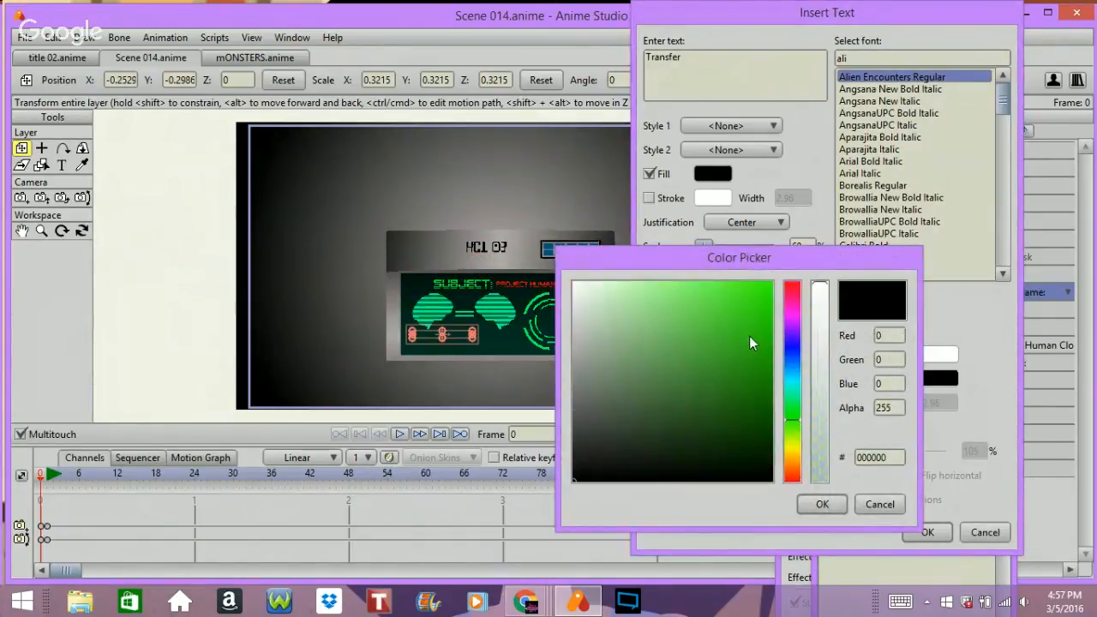
{"action": "left_click", "coordinate": [788, 410]}
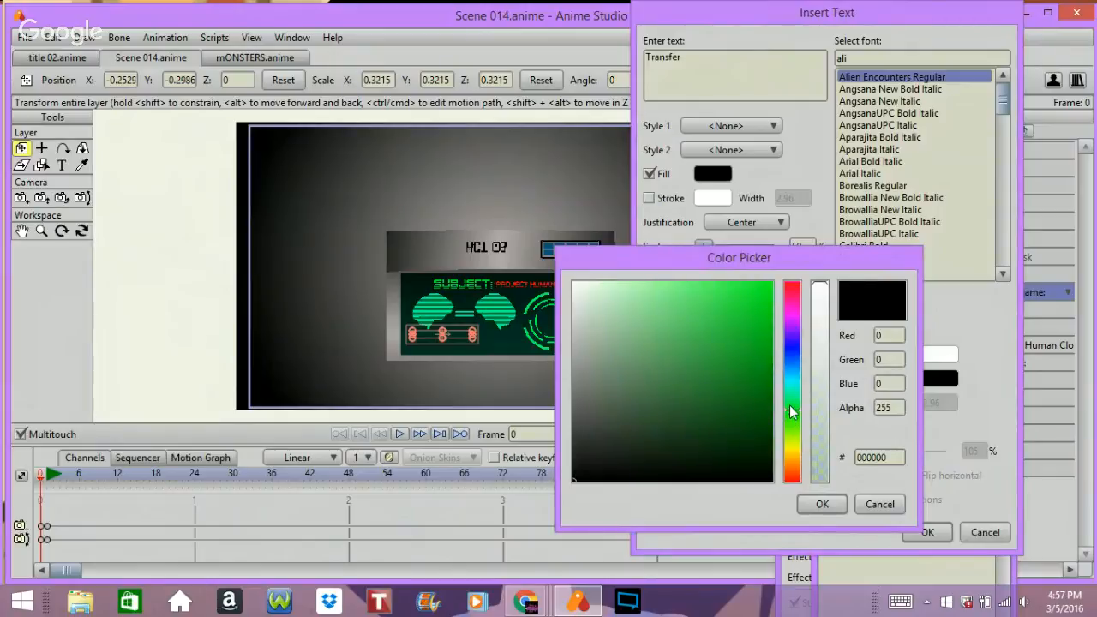
{"action": "left_click", "coordinate": [763, 299]}
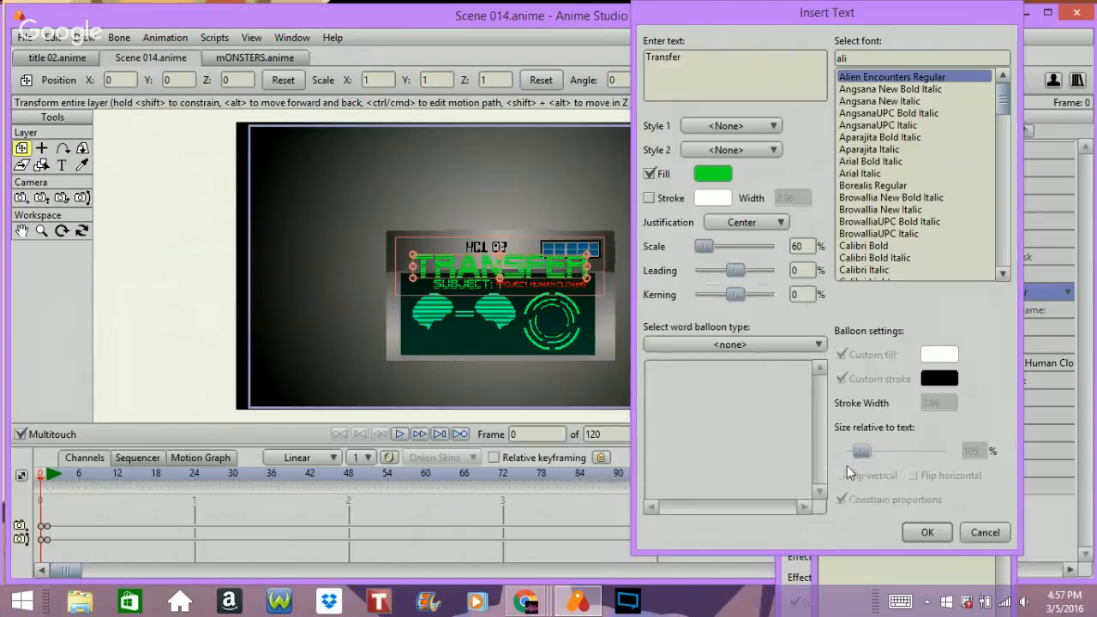
{"action": "left_click", "coordinate": [926, 532]}
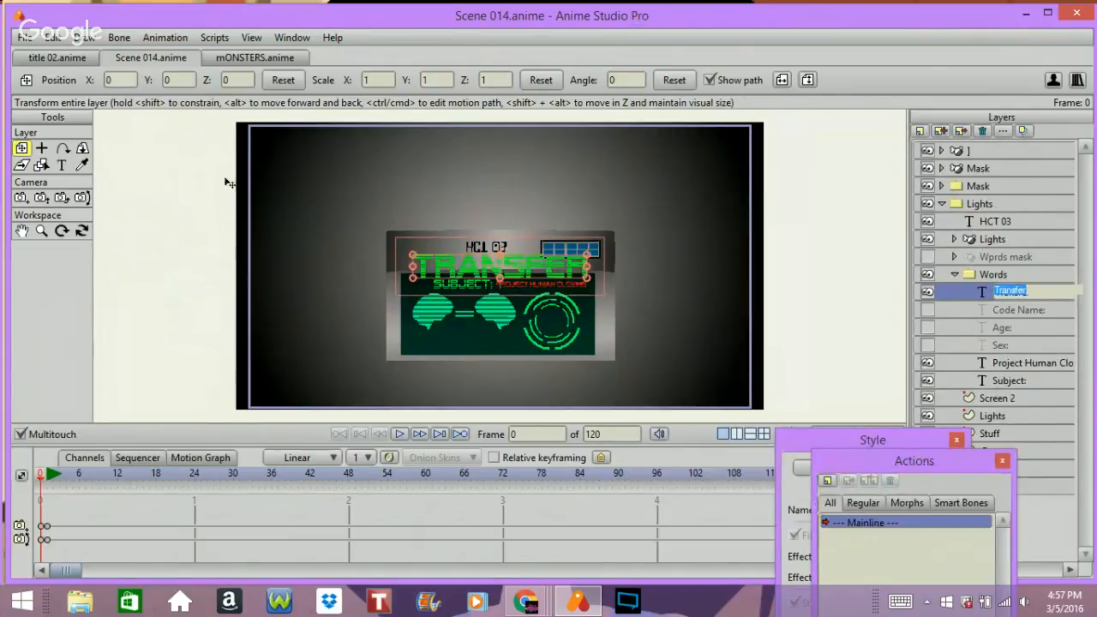
Scale the Transfer text to about 0.43 and place it below the brains at about X -0.18, Y -0.32
{"action": "left_click_drag", "start_coordinate": [585, 255], "coordinate": [599, 257]}
{"action": "key", "text": "ctrl+z"}
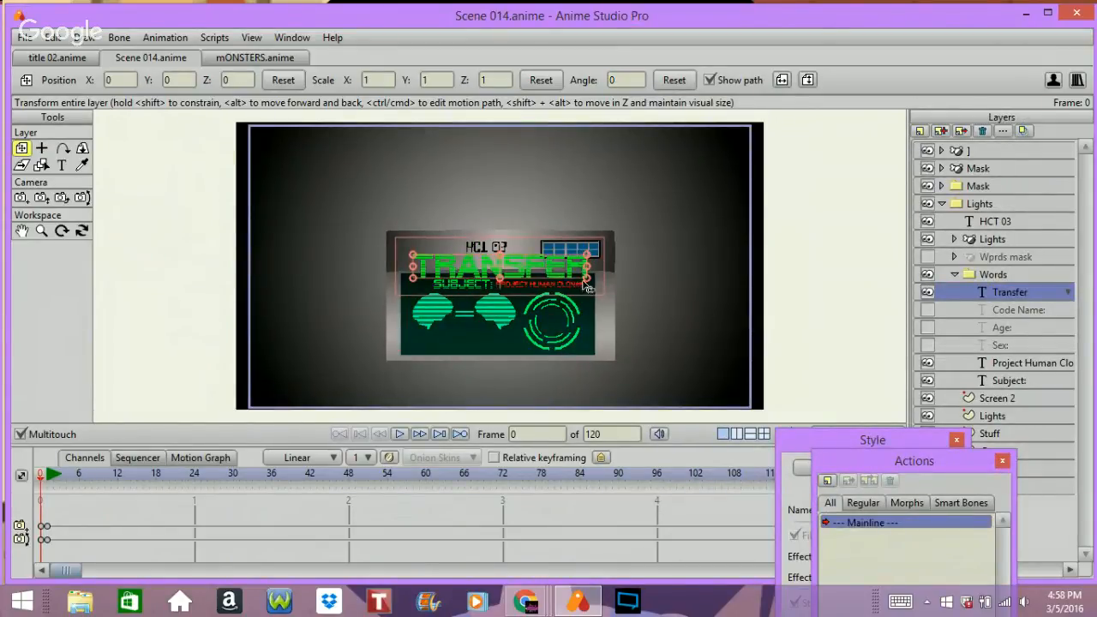
{"action": "left_click_drag", "start_coordinate": [587, 278], "coordinate": [559, 267]}
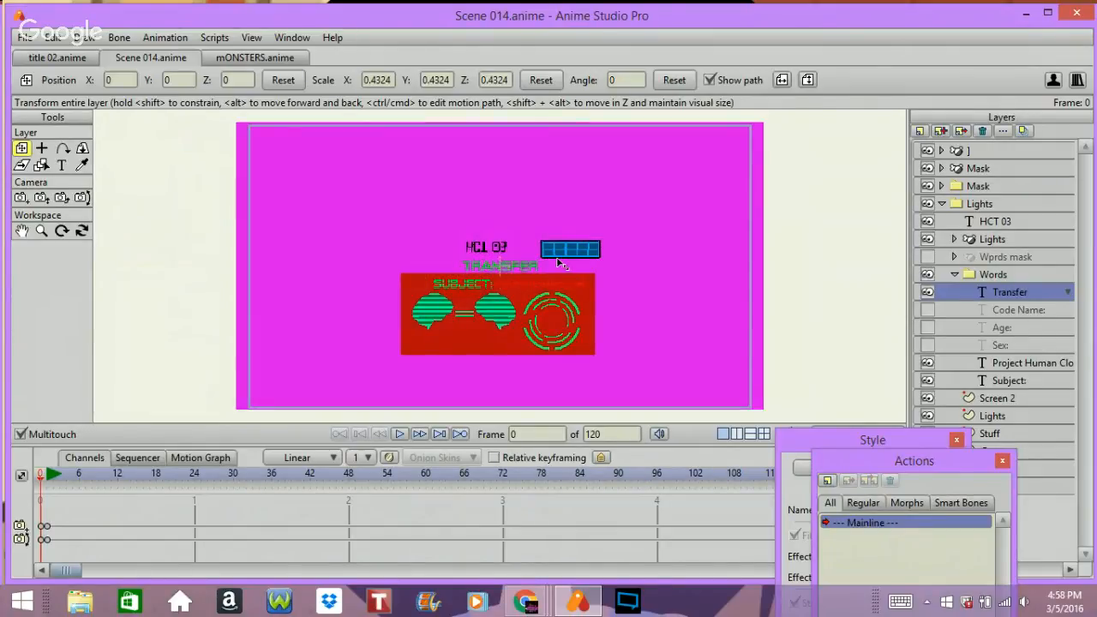
{"action": "left_click_drag", "start_coordinate": [578, 341], "coordinate": [565, 362]}
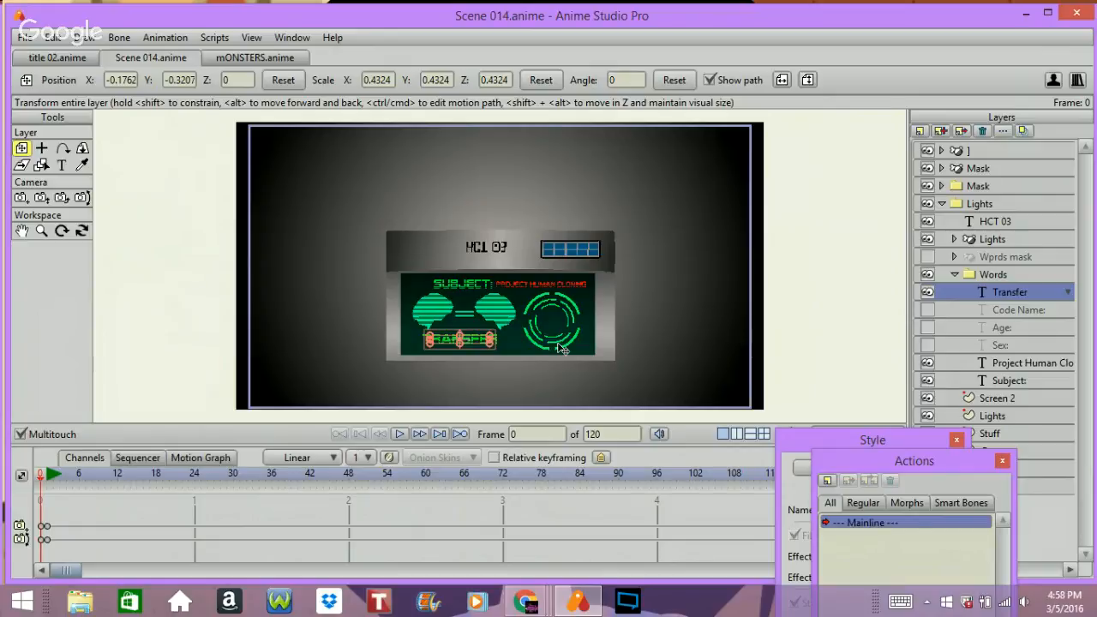
Render frame 1 to check how the Transfer text looks on the monitor, and close the render
{"action": "key", "text": "Right"}
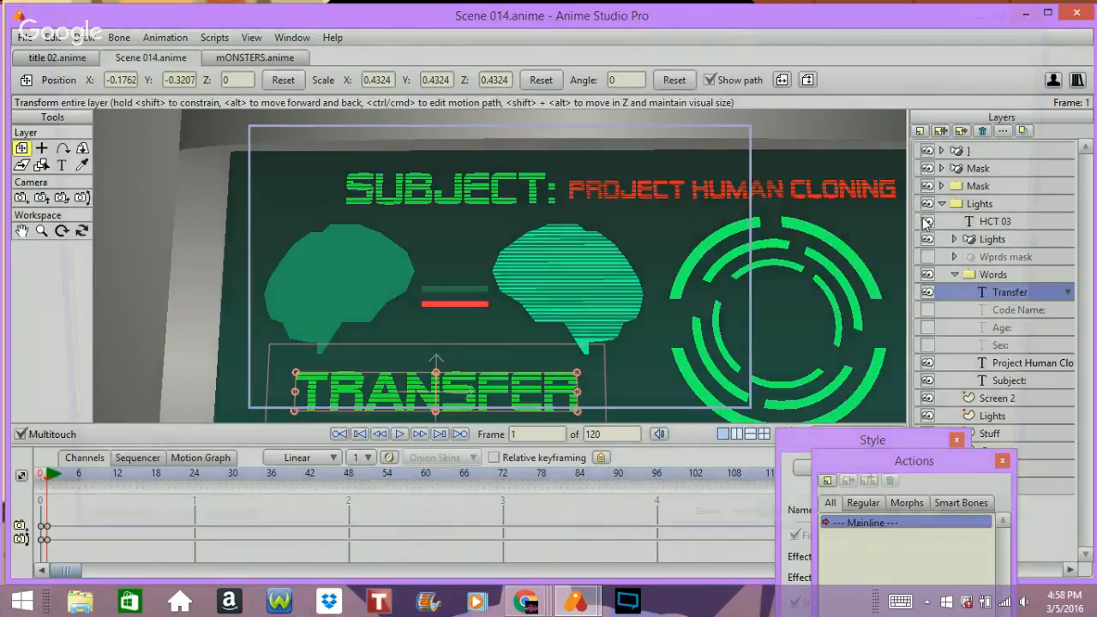
{"action": "key", "text": "ctrl+r"}
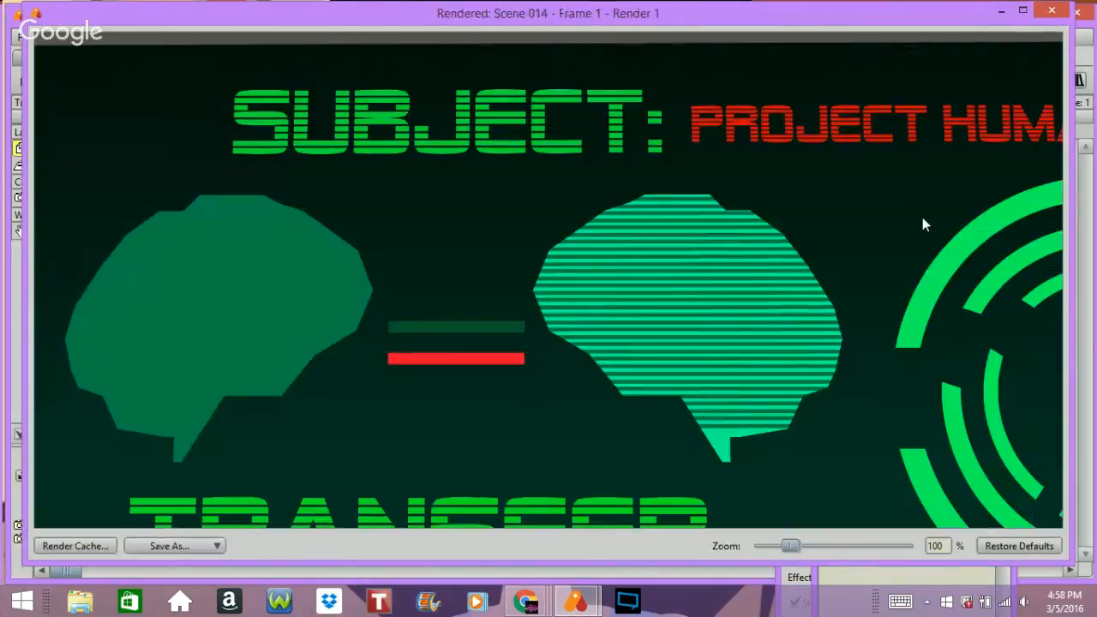
{"action": "left_click", "coordinate": [1059, 16]}
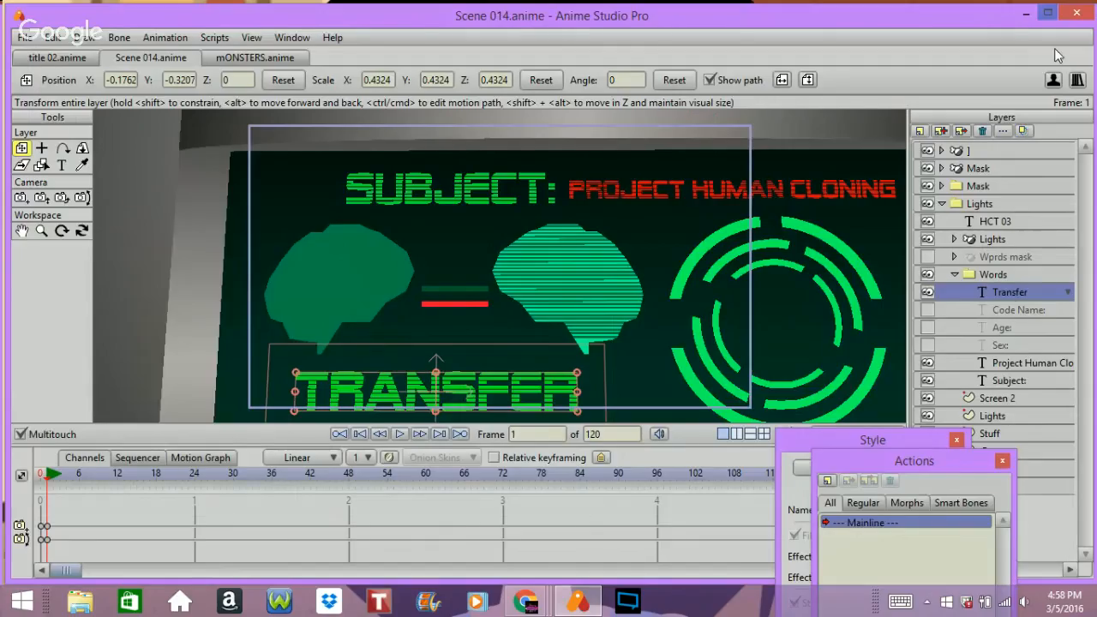
Set the Transfer layer's opacity to 0% at frame 1
{"action": "double_click", "coordinate": [1009, 295]}
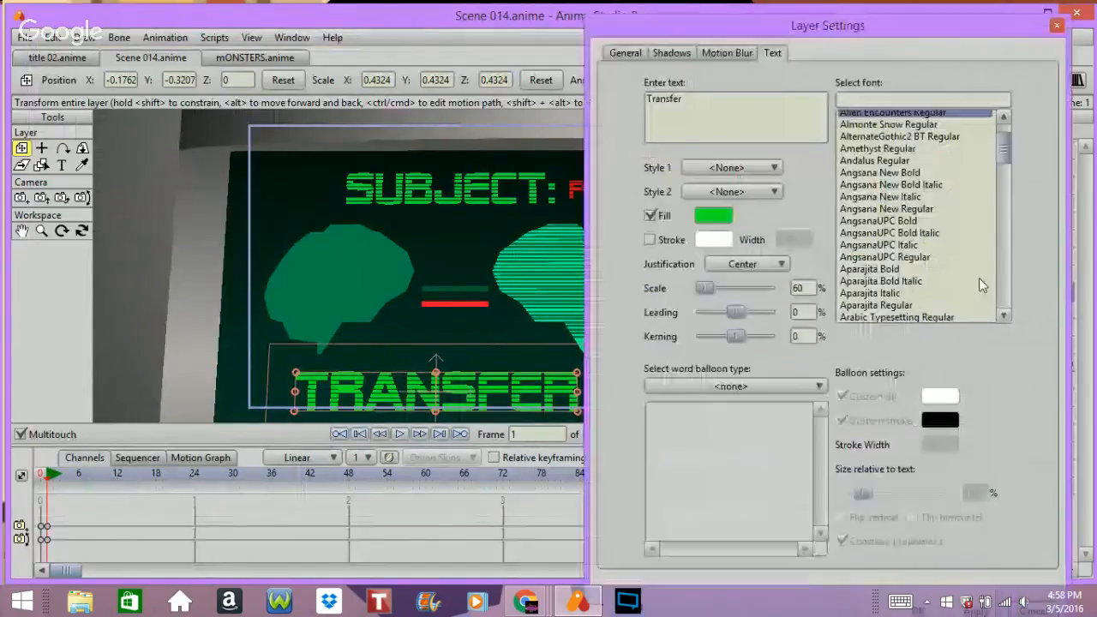
{"action": "left_click", "coordinate": [625, 52]}
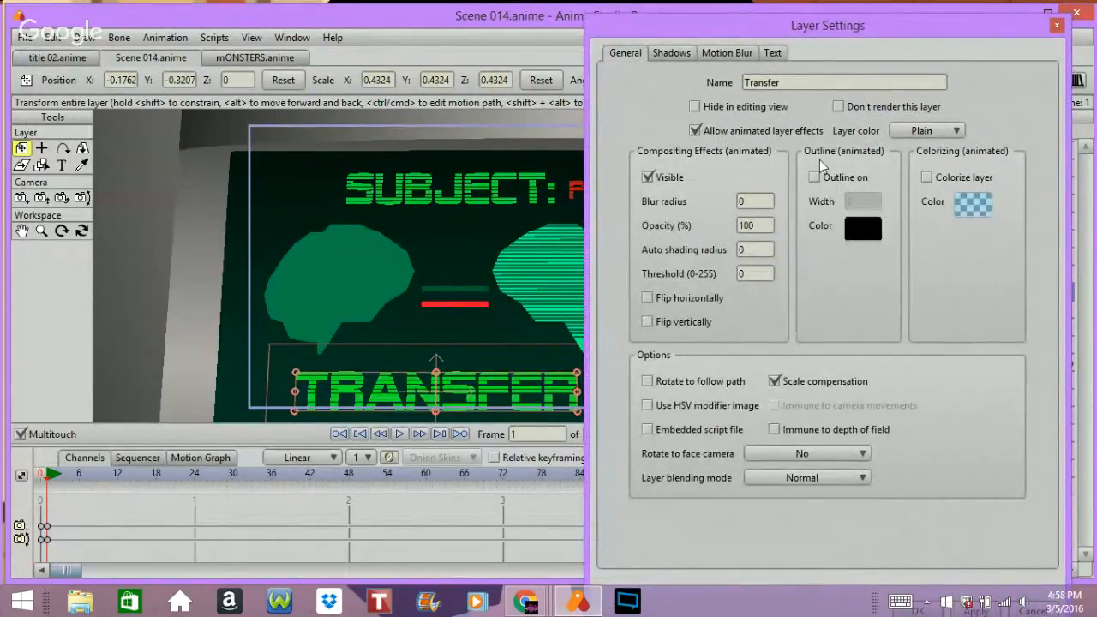
{"action": "left_click", "coordinate": [763, 223]}
{"action": "type", "text": "0"}
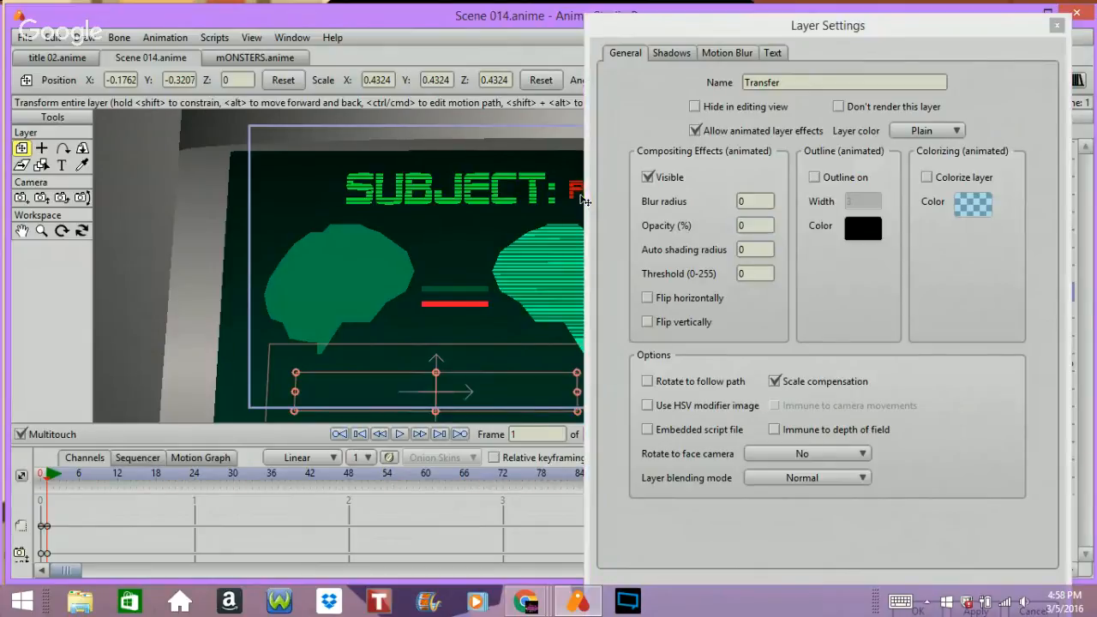
{"action": "key", "text": "Return"}
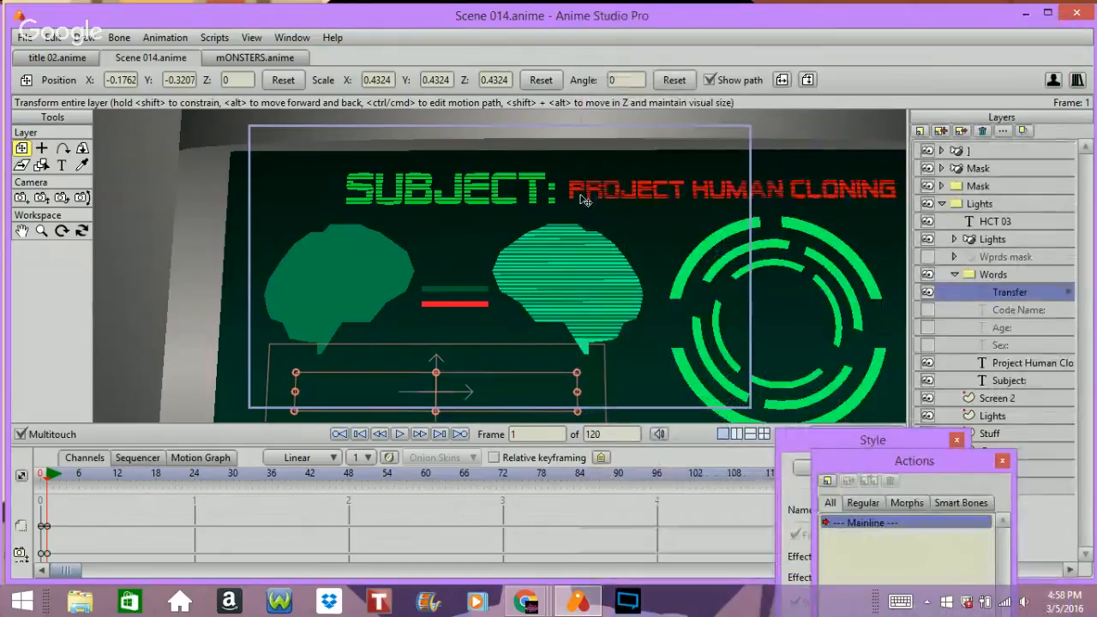
Set the Transfer layer's opacity to 100% at frame 12
{"action": "left_click", "coordinate": [122, 474]}
{"action": "left_click", "coordinate": [118, 474]}
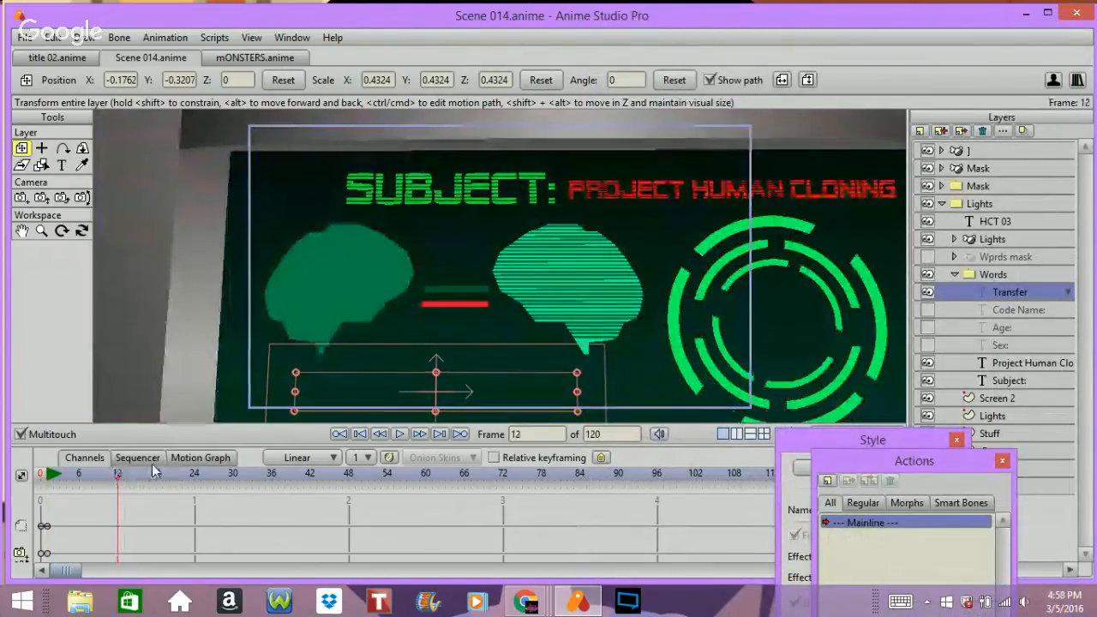
{"action": "double_click", "coordinate": [1011, 293]}
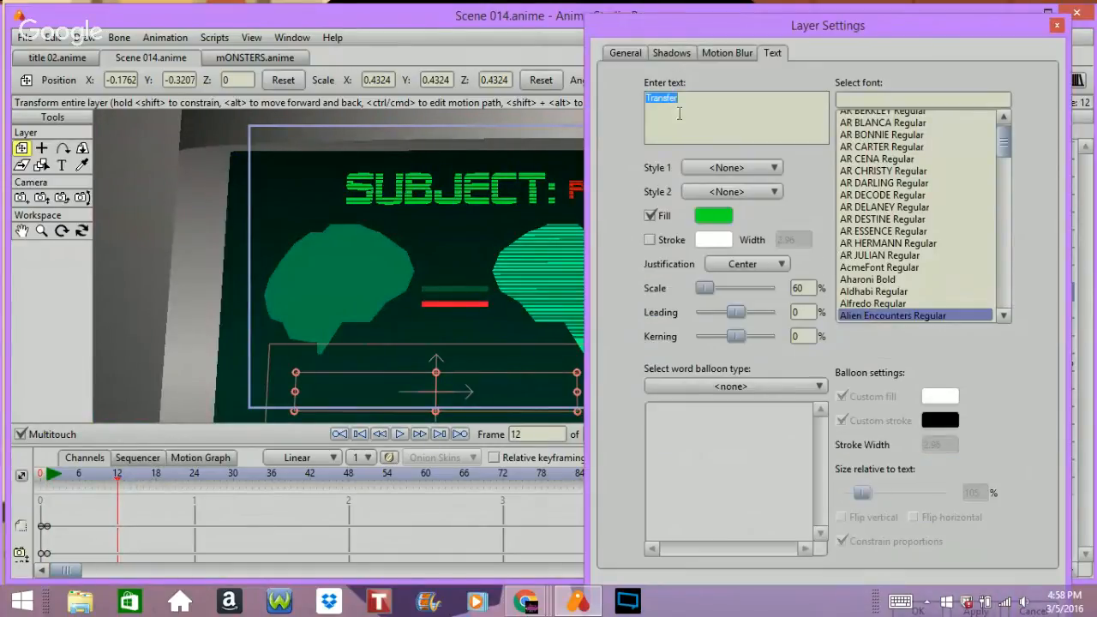
{"action": "left_click", "coordinate": [633, 55]}
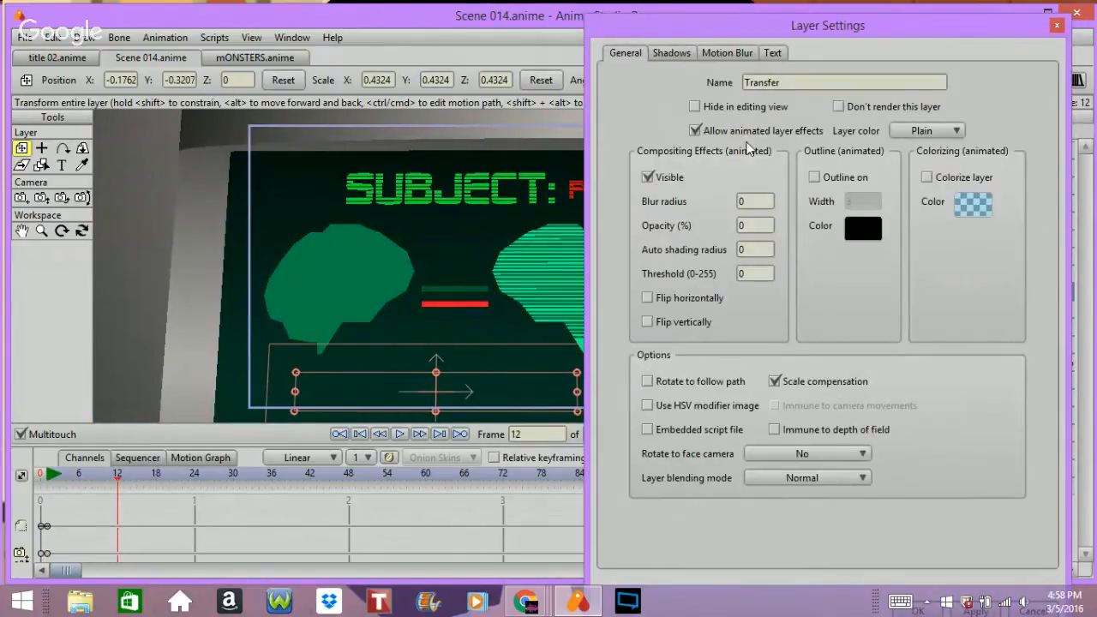
{"action": "left_click", "coordinate": [758, 224]}
{"action": "type", "text": "100"}
{"action": "key", "text": "Return"}
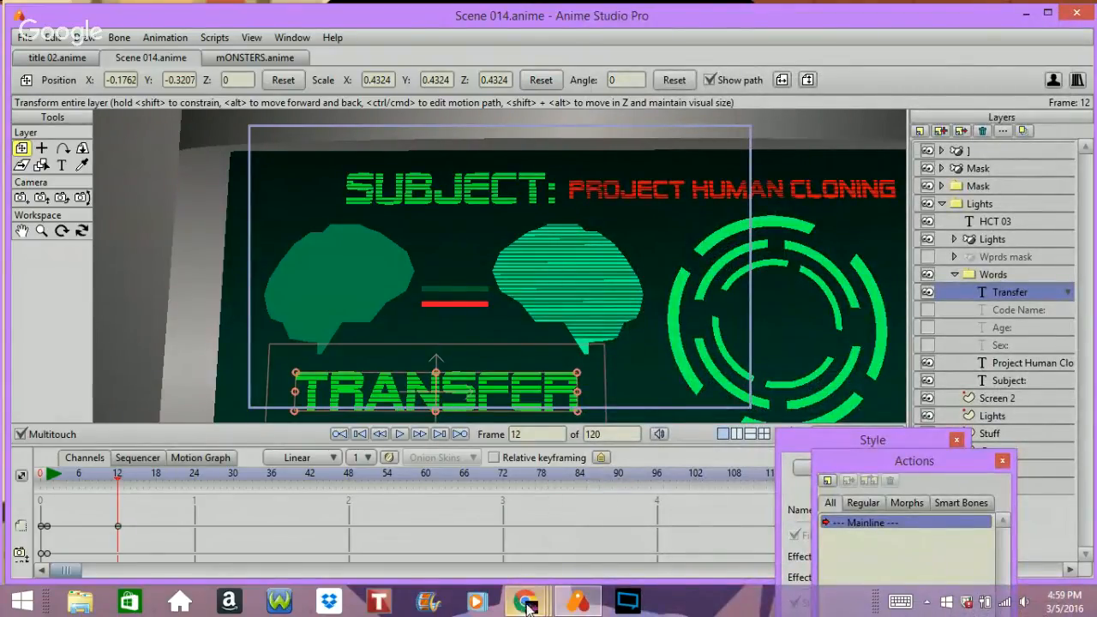
Switch to the Google Hangouts window, mute the microphone, and return to Anime Studio Pro
{"action": "mouse_move", "coordinate": [530, 605]}
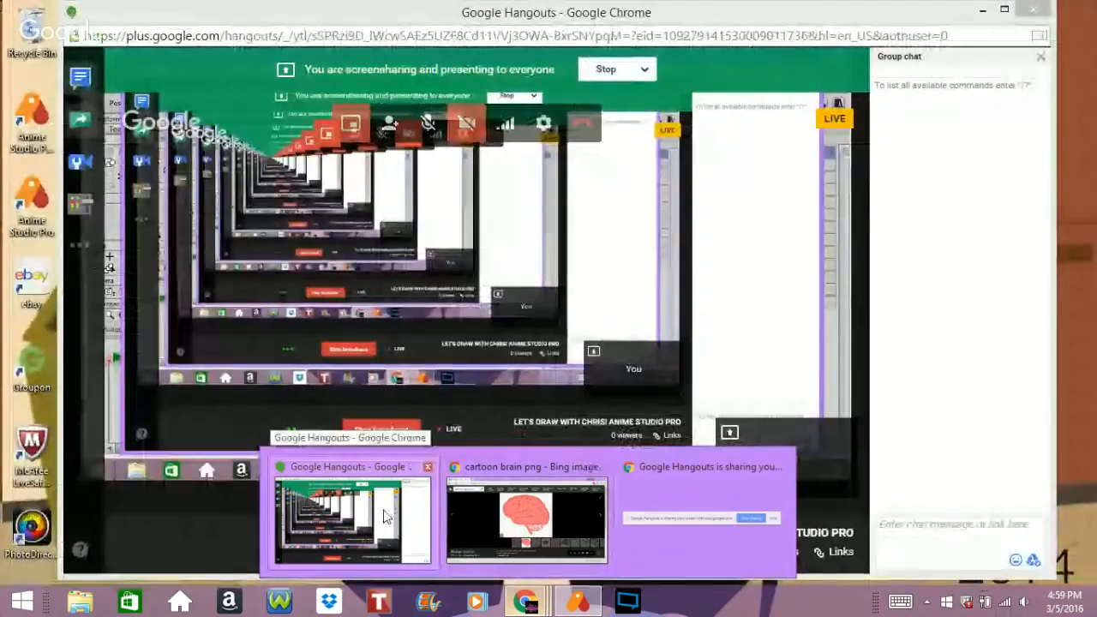
{"action": "left_click", "coordinate": [394, 520]}
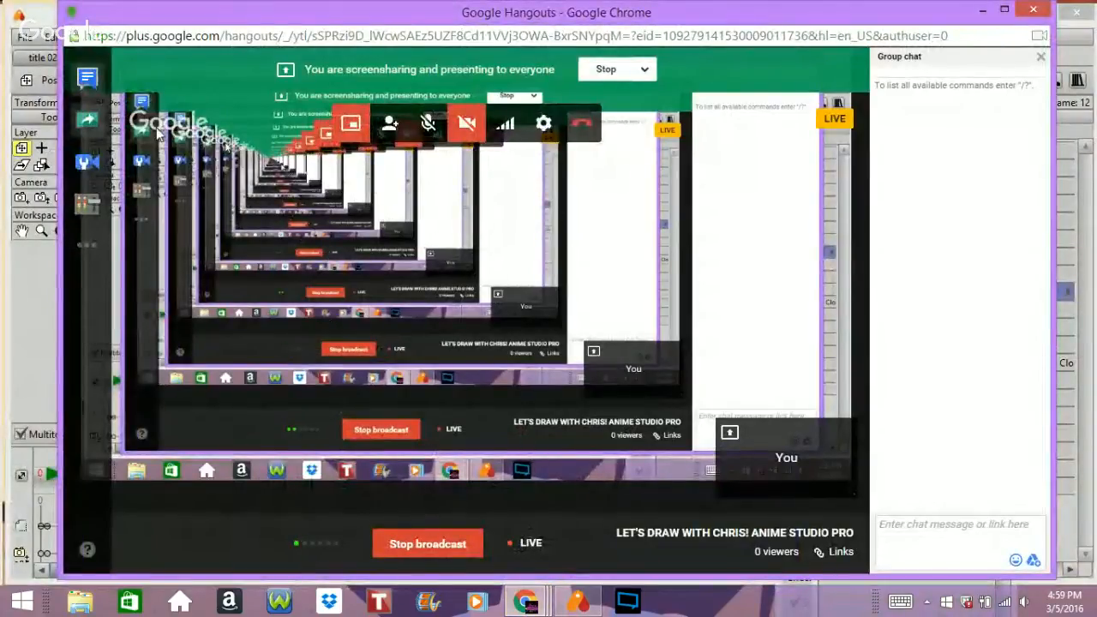
{"action": "left_click", "coordinate": [429, 126]}
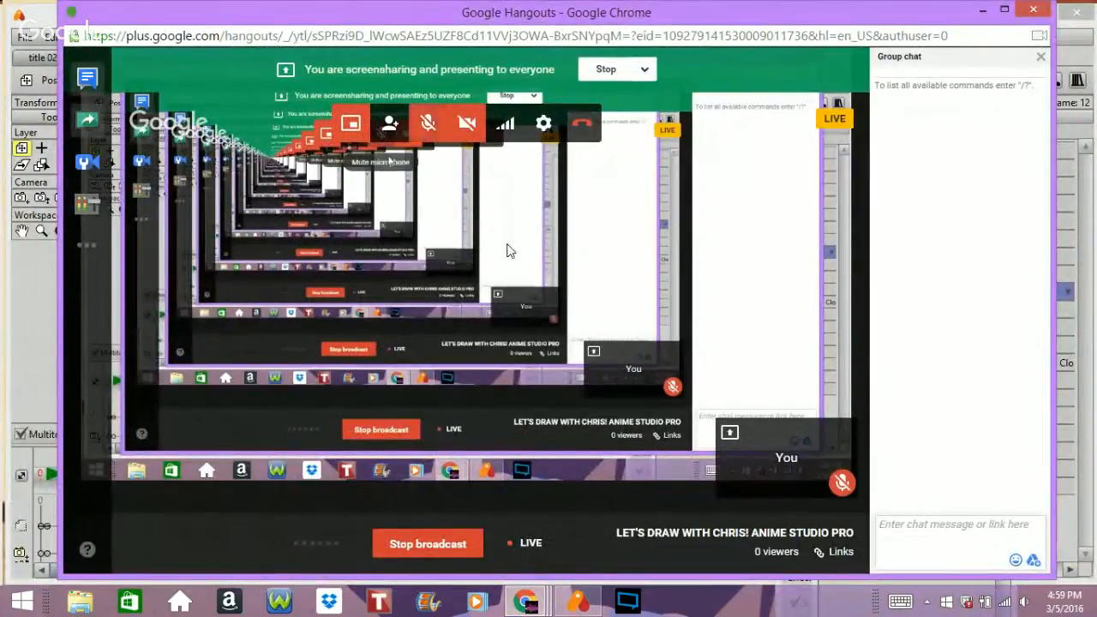
{"action": "left_click", "coordinate": [984, 11]}
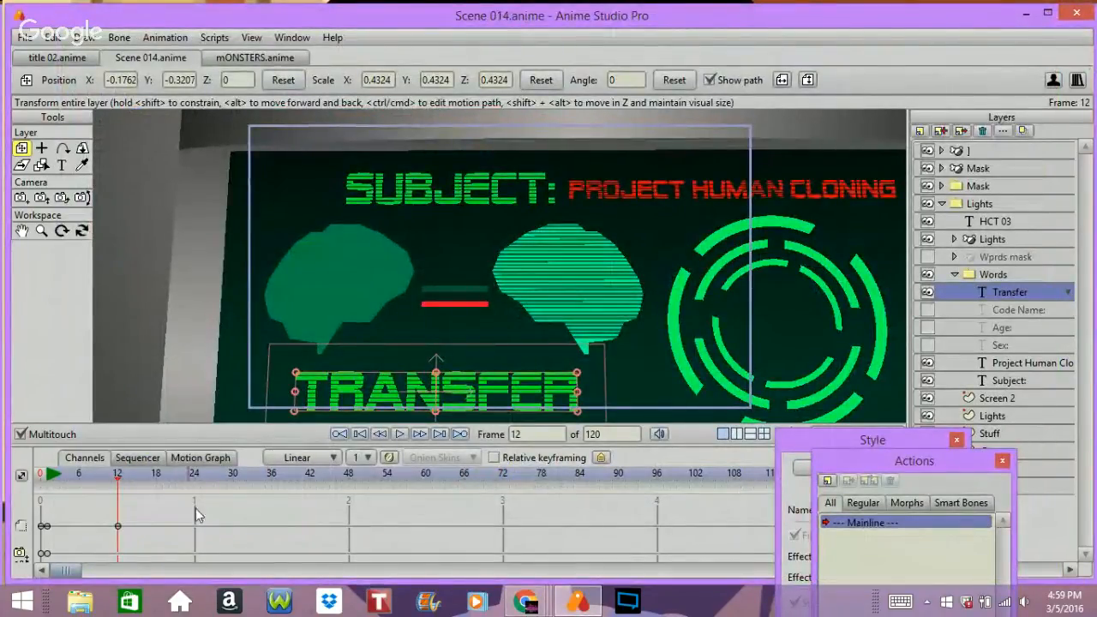
Set the Transfer layer's opacity back to 0% at frame 24
{"action": "left_click", "coordinate": [194, 473]}
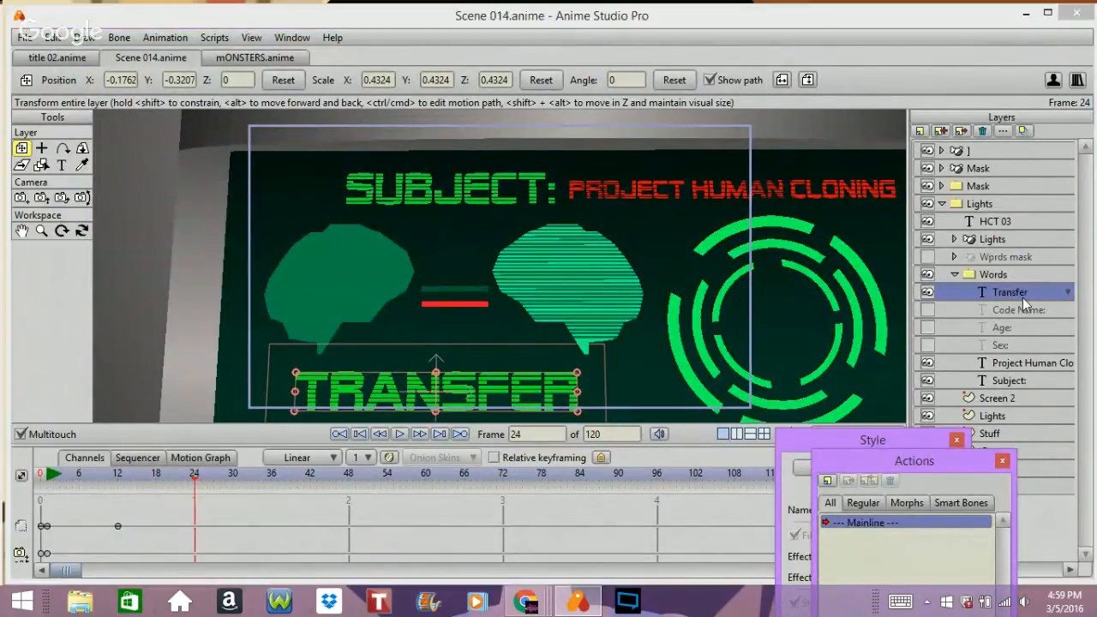
{"action": "double_click", "coordinate": [1025, 295]}
{"action": "left_click", "coordinate": [626, 53]}
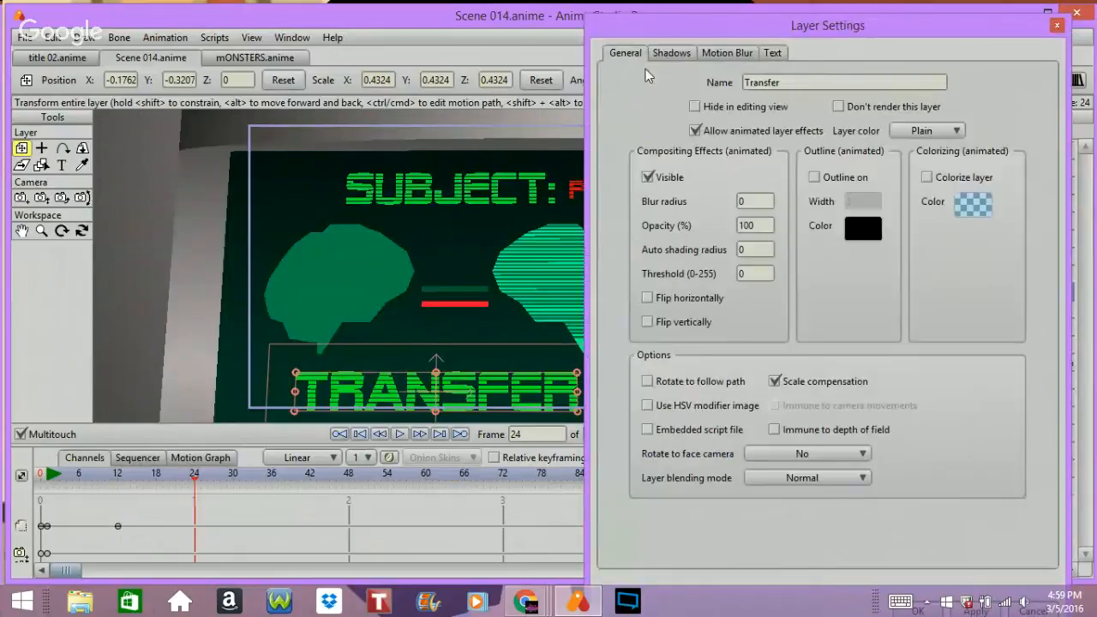
{"action": "double_click", "coordinate": [757, 226]}
{"action": "type", "text": "0"}
{"action": "key", "text": "Return"}
Step back through the frames to frame 2, render it to check the Transfer text's fade, and close the render
{"action": "key", "text": "Left"}
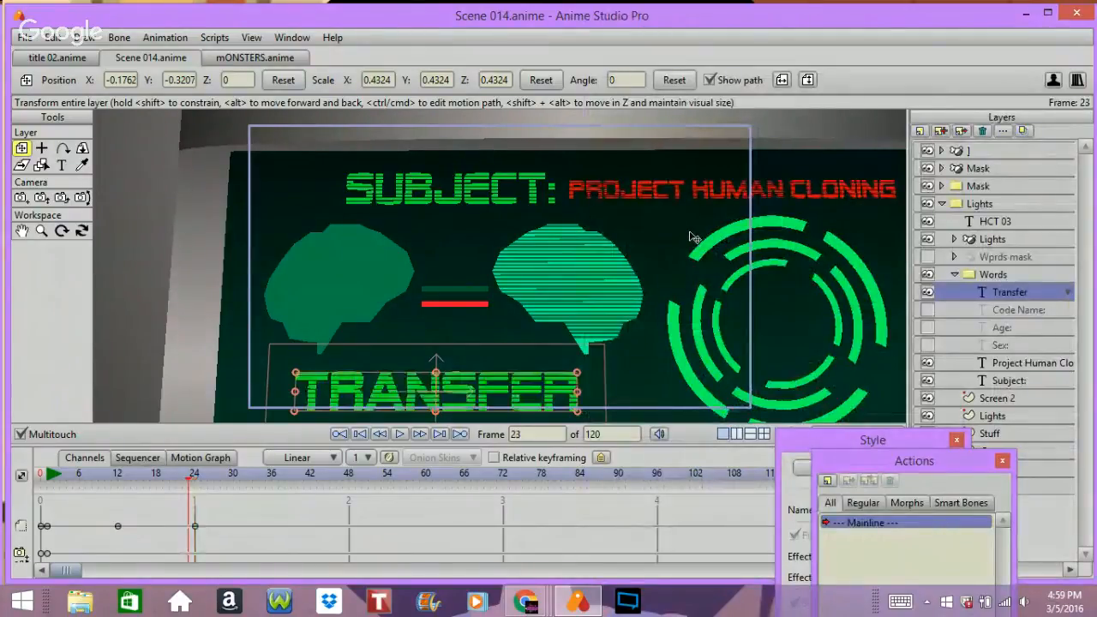
{"action": "key", "text": "Left"}
{"action": "key", "text": "Left"}
{"action": "key", "text": "Left"}
{"action": "key", "text": "Left"}
{"action": "key", "text": "Left"}
{"action": "key", "text": "Left"}
{"action": "key", "text": "Left"}
{"action": "key", "text": "Left"}
{"action": "key", "text": "Left"}
{"action": "key", "text": "Left"}
{"action": "key", "text": "Left"}
{"action": "key", "text": "Left"}
{"action": "key", "text": "Left"}
{"action": "key", "text": "Left"}
{"action": "key", "text": "Left"}
{"action": "key", "text": "Left"}
{"action": "key", "text": "Left"}
{"action": "key", "text": "Left"}
{"action": "key", "text": "Left"}
{"action": "key", "text": "Left"}
{"action": "key", "text": "Right"}
{"action": "key", "text": "Right"}
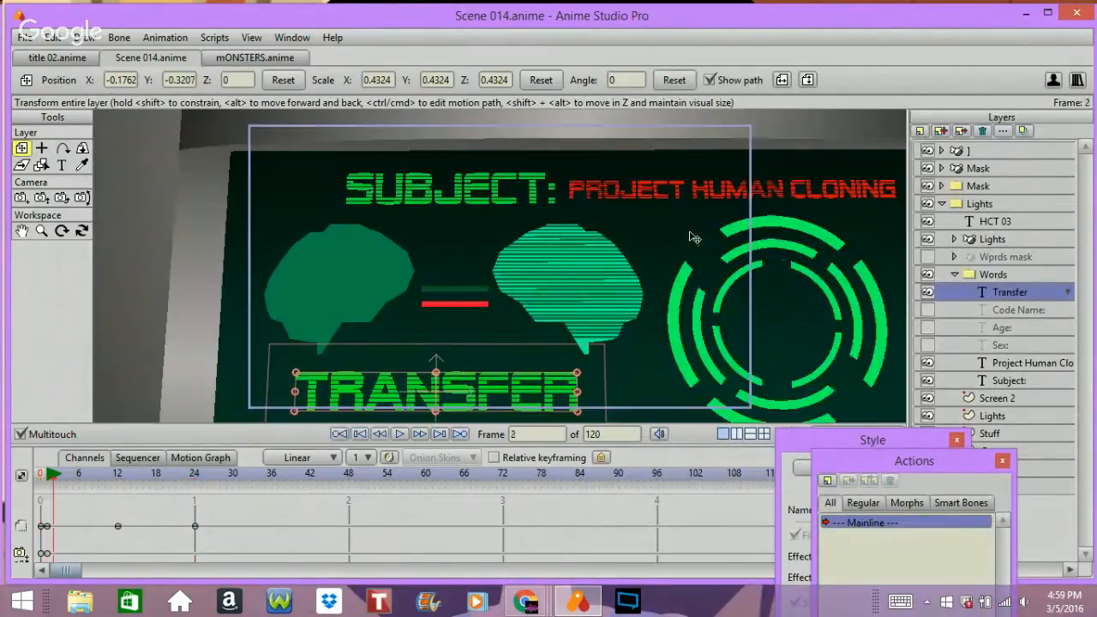
{"action": "key", "text": "space"}
{"action": "key", "text": "ctrl+r"}
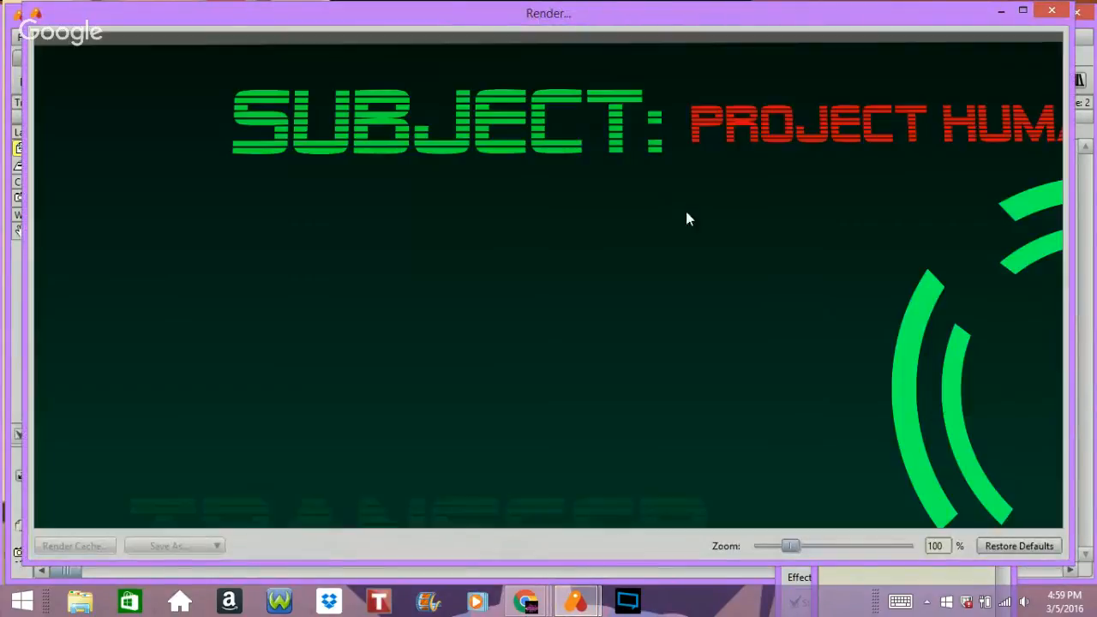
{"action": "left_click", "coordinate": [1052, 11]}
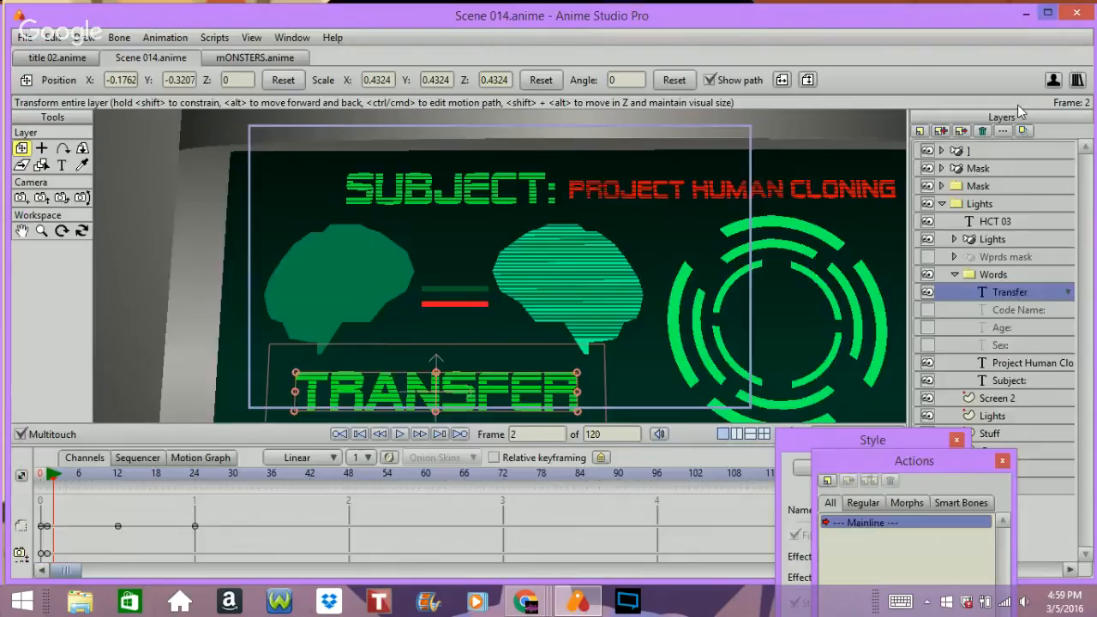
Make the Transfer layer's frame 24 keyframe cycle back to absolute frame 1, and close the keyframe settings
{"action": "right_click", "coordinate": [193, 524]}
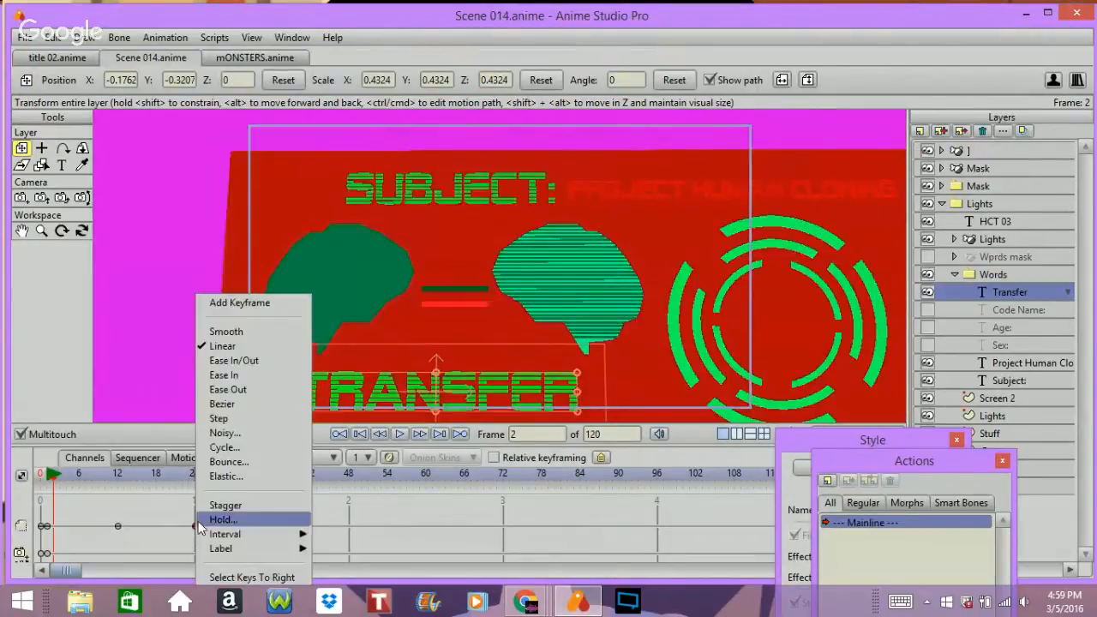
{"action": "left_click", "coordinate": [228, 449]}
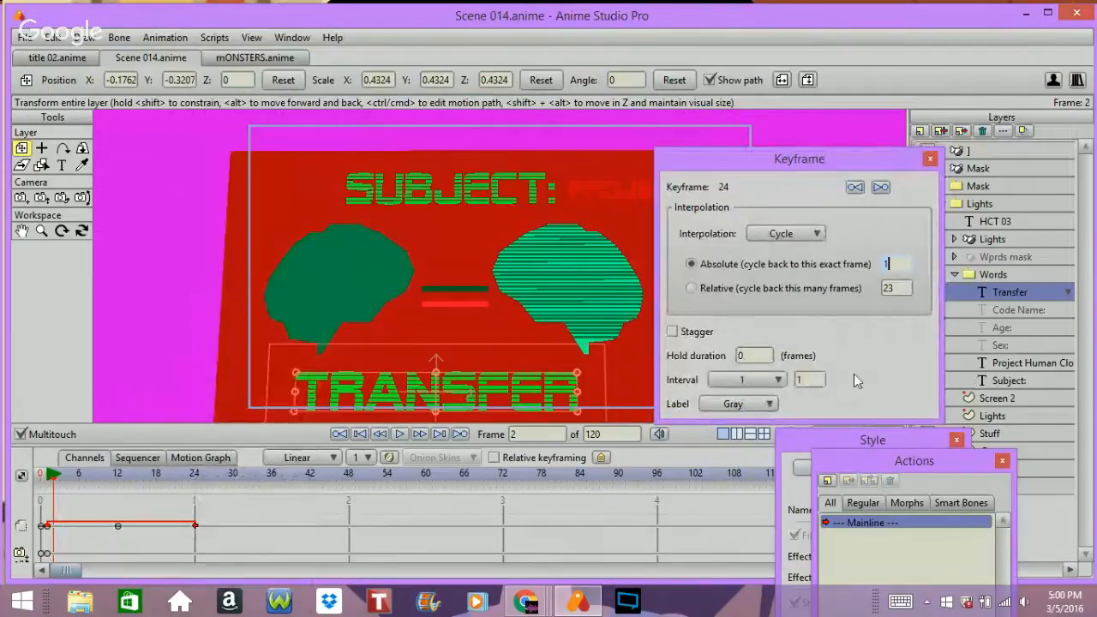
{"action": "left_click", "coordinate": [930, 159]}
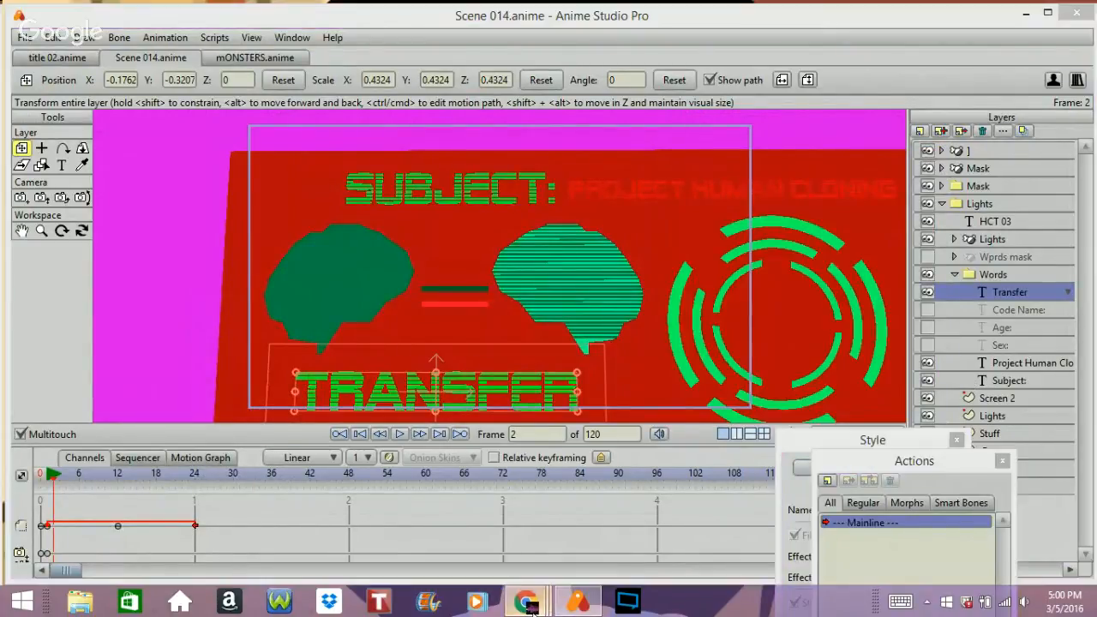
Switch to the Google Hangouts window, unmute the microphone, and return to Anime Studio Pro
{"action": "mouse_move", "coordinate": [542, 607]}
{"action": "left_click", "coordinate": [372, 511]}
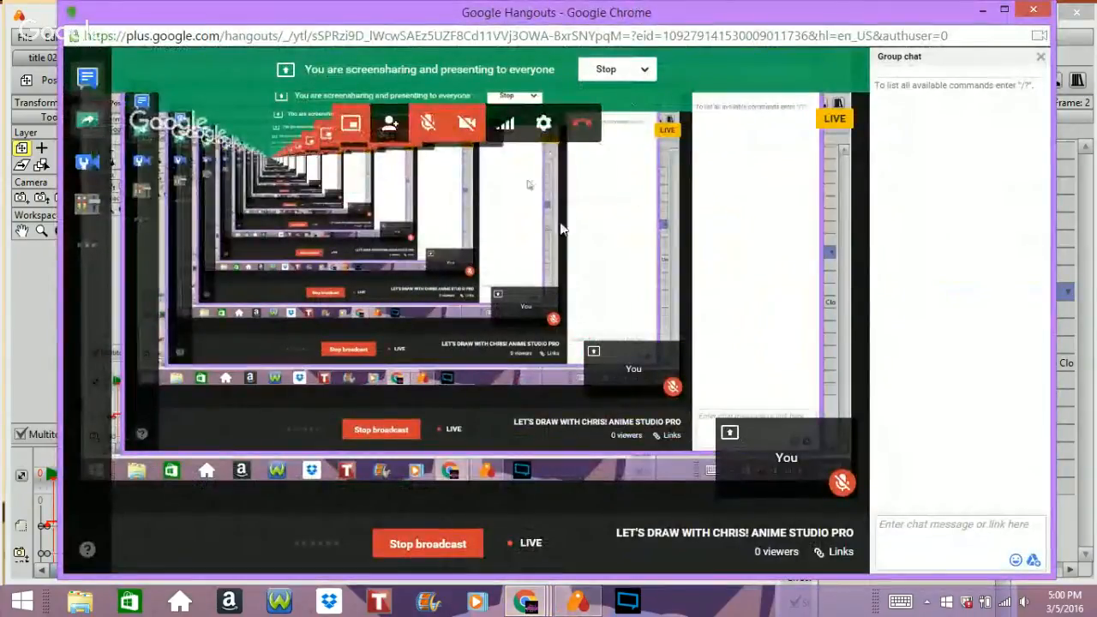
{"action": "left_click", "coordinate": [431, 124]}
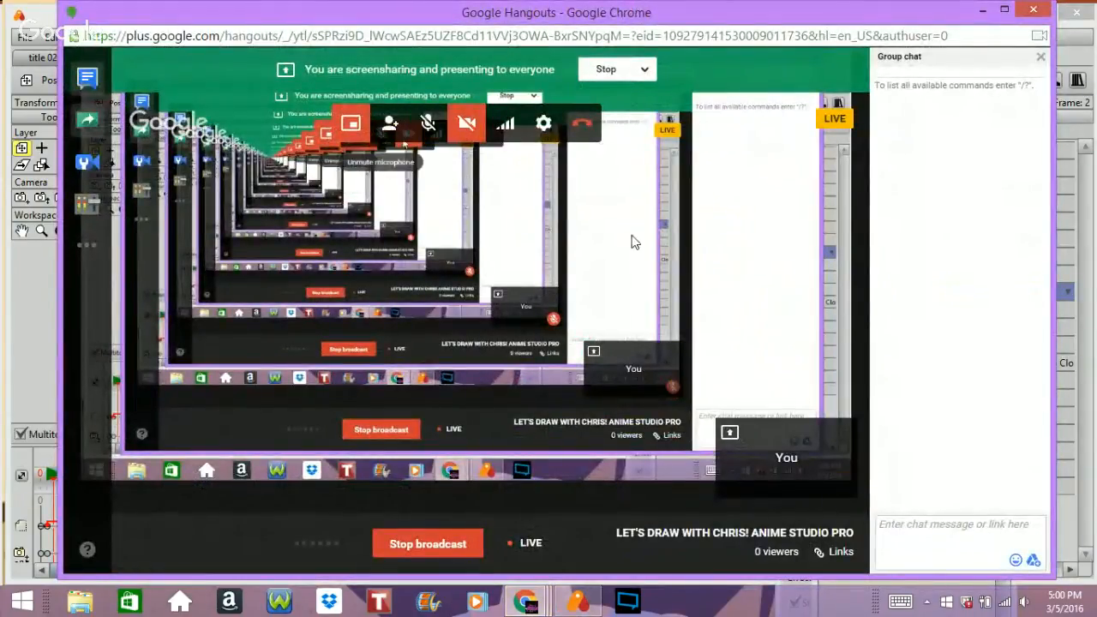
{"action": "left_click", "coordinate": [984, 10]}
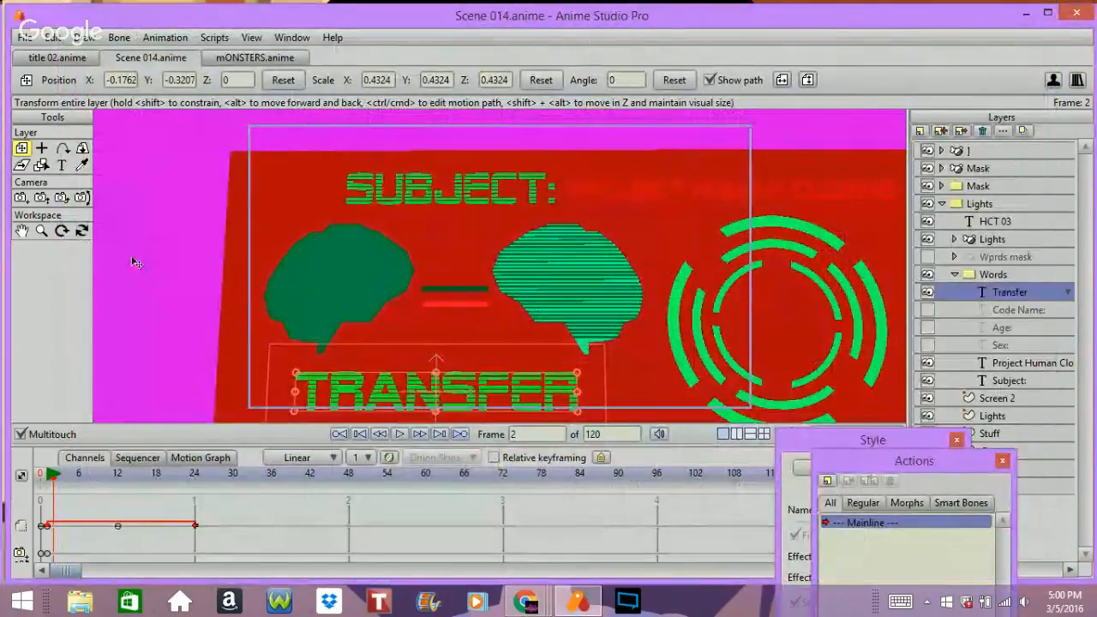
Play the animation to check the cycling Transfer text with the brain highlights, and return to frame 1
{"action": "key", "text": "space"}
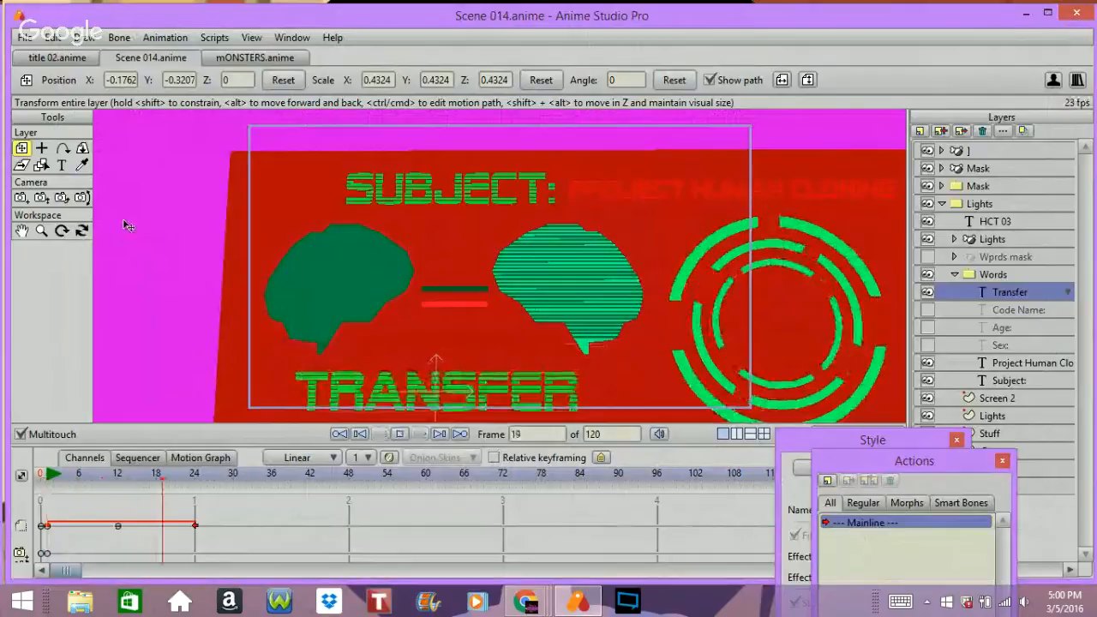
{"action": "key", "text": "space"}
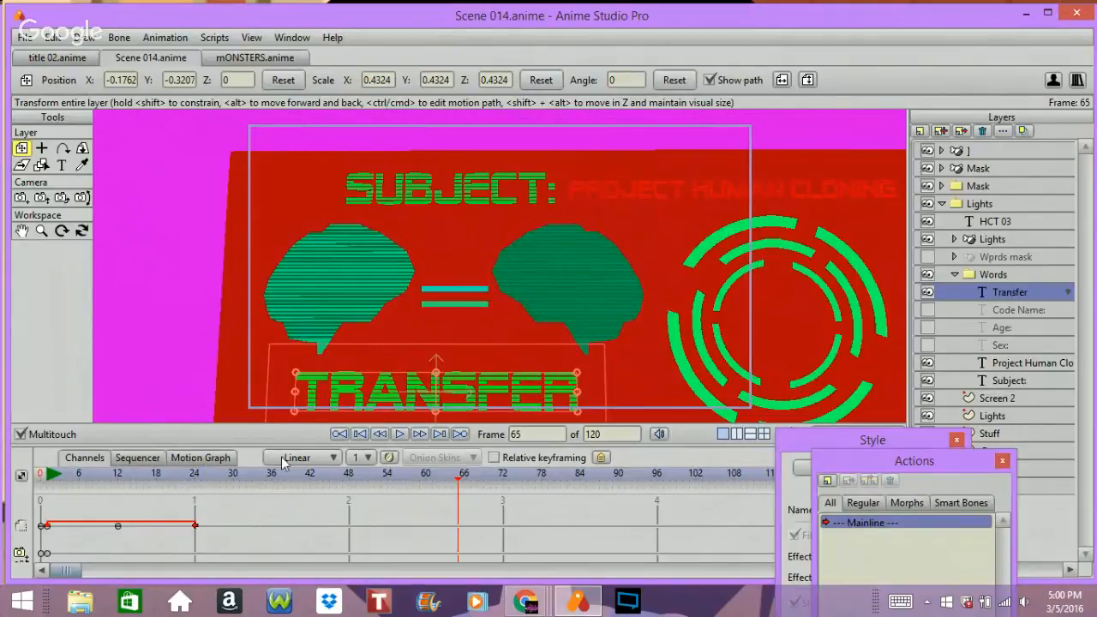
{"action": "mouse_move", "coordinate": [248, 476]}
{"action": "left_mouse_down"}
{"action": "mouse_move", "coordinate": [129, 477]}
{"action": "mouse_move", "coordinate": [31, 439]}
{"action": "mouse_move", "coordinate": [48, 436]}
{"action": "left_mouse_up"}
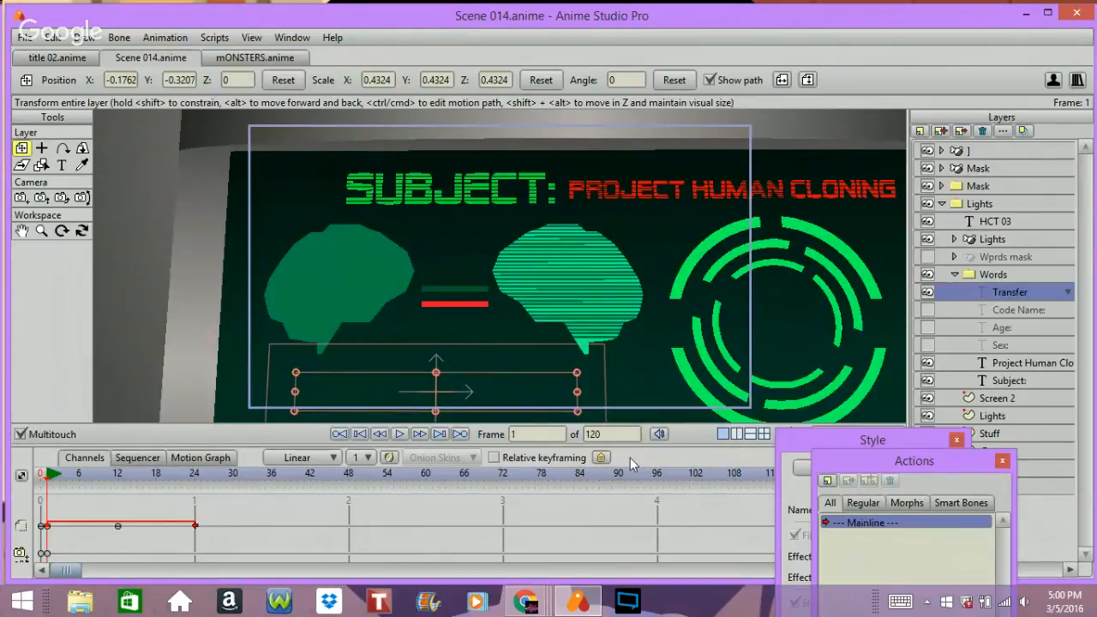
Enlarge the timeline, move both camera keyframes from frame 1 to frame 24, and preview the camera move
{"action": "left_click_drag", "start_coordinate": [255, 448], "coordinate": [234, 363]}
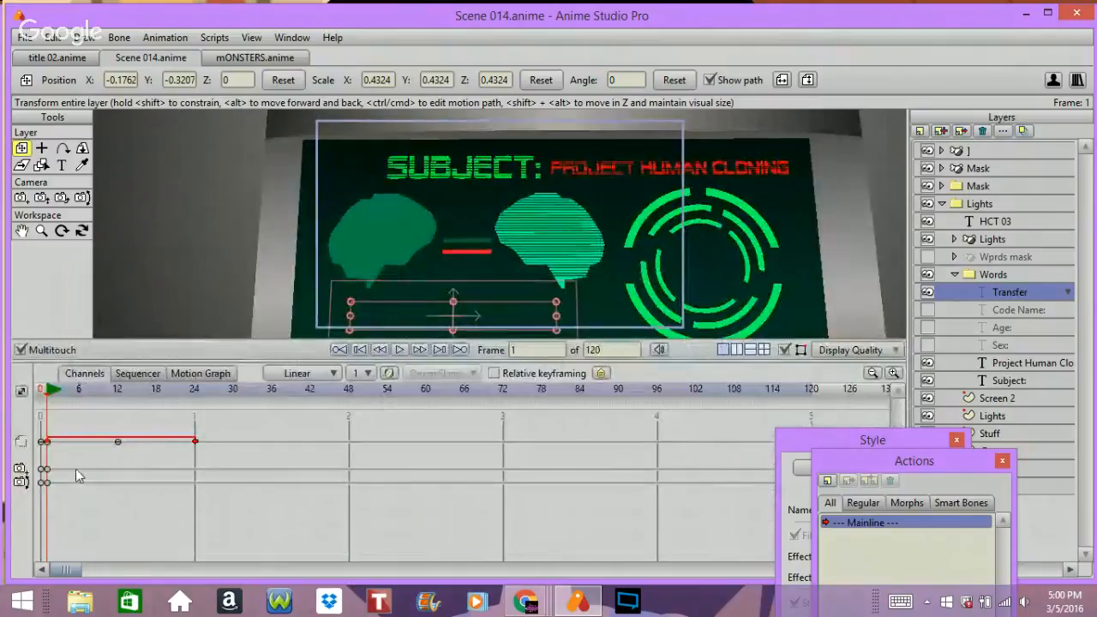
{"action": "left_click_drag", "start_coordinate": [64, 465], "coordinate": [201, 492]}
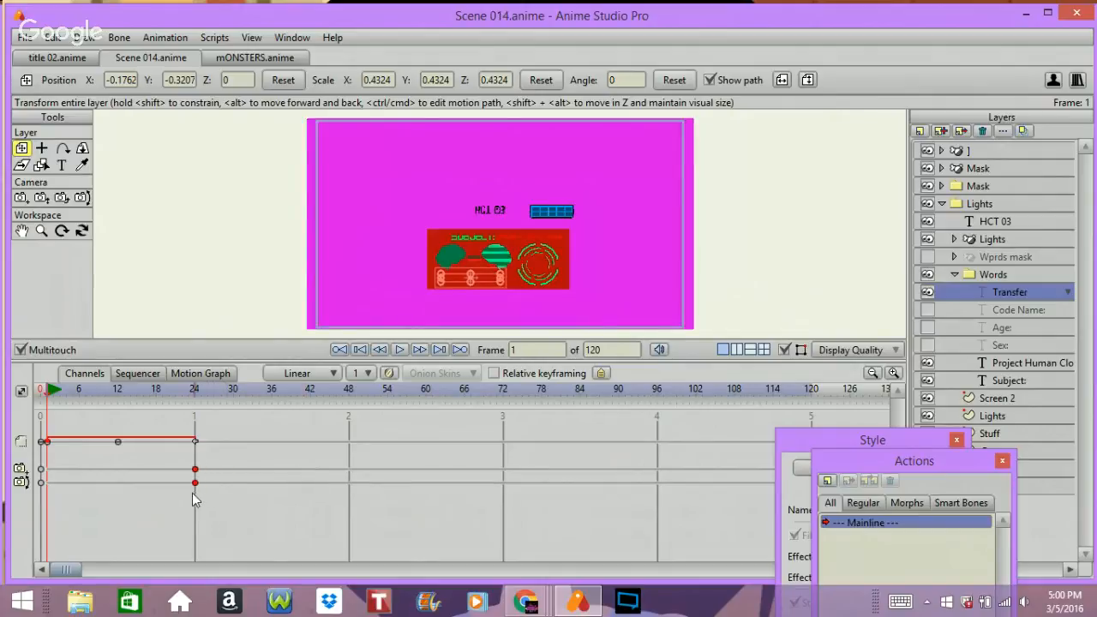
{"action": "key", "text": "space"}
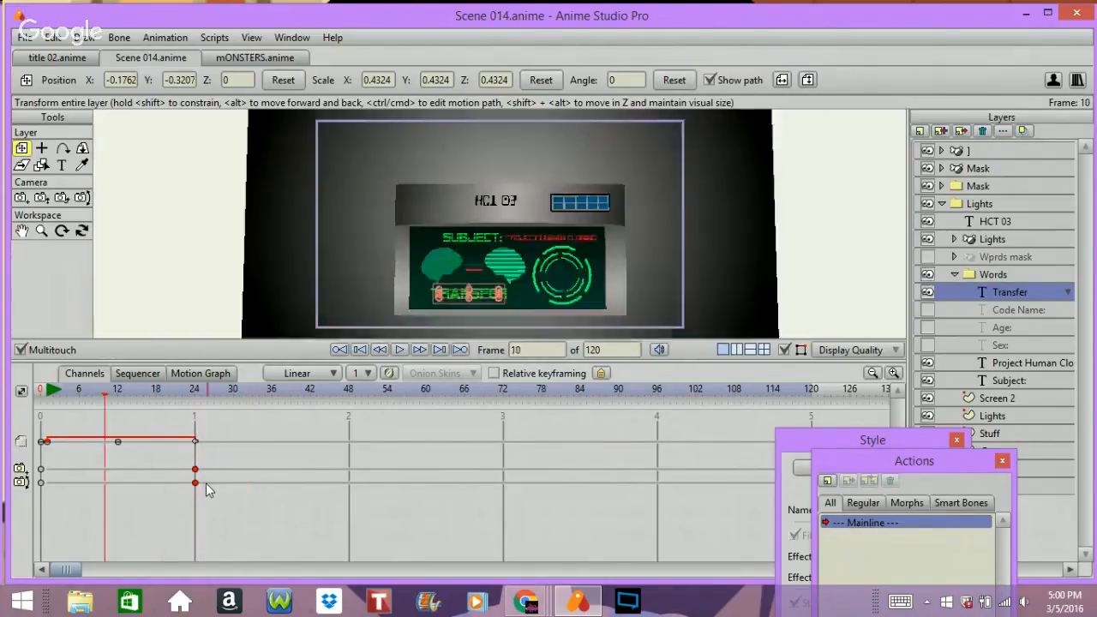
{"action": "key", "text": "Right"}
{"action": "key", "text": "Left"}
{"action": "key", "text": "Left"}
{"action": "key", "text": "Left"}
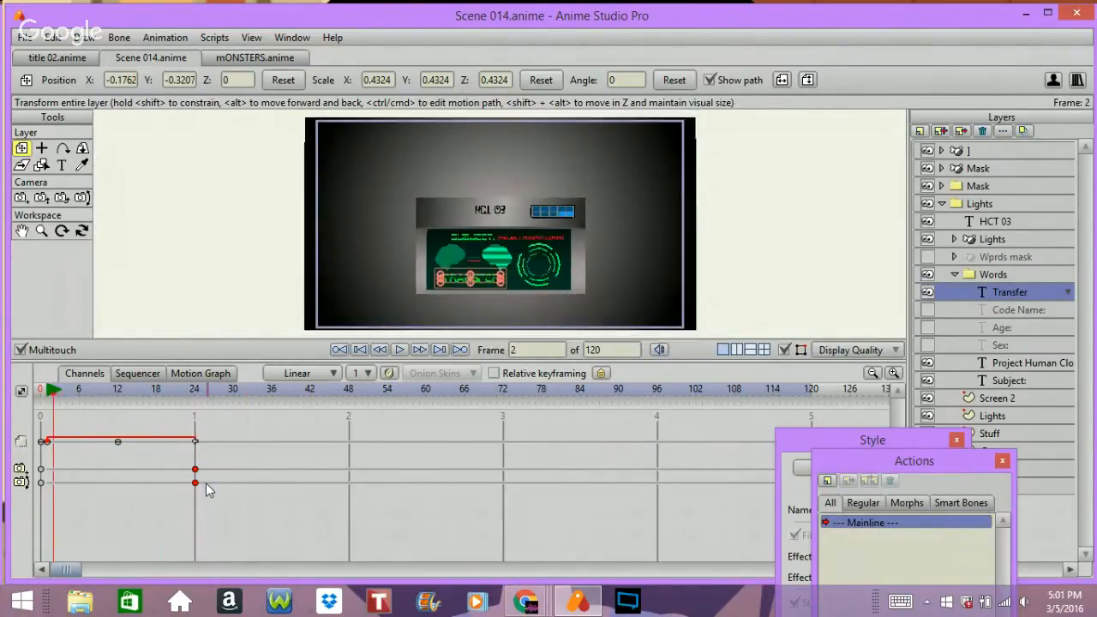
{"action": "key", "text": "Right"}
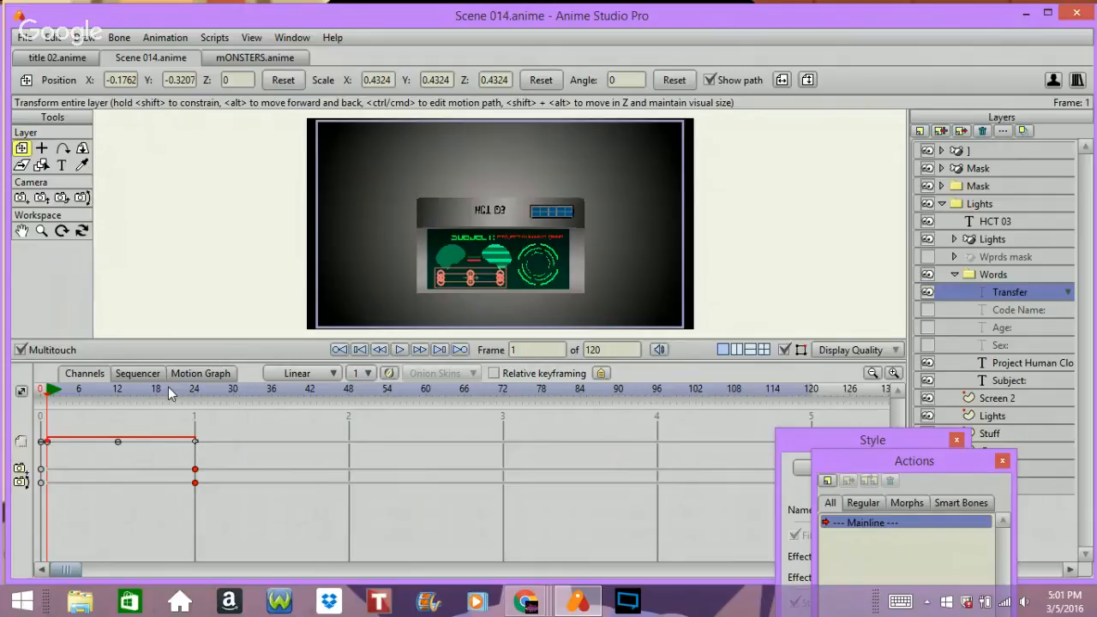
Paste the camera keyframes at frame 1 and reset the camera's position and its pan and tilt there
{"action": "key", "text": "ctrl+v"}
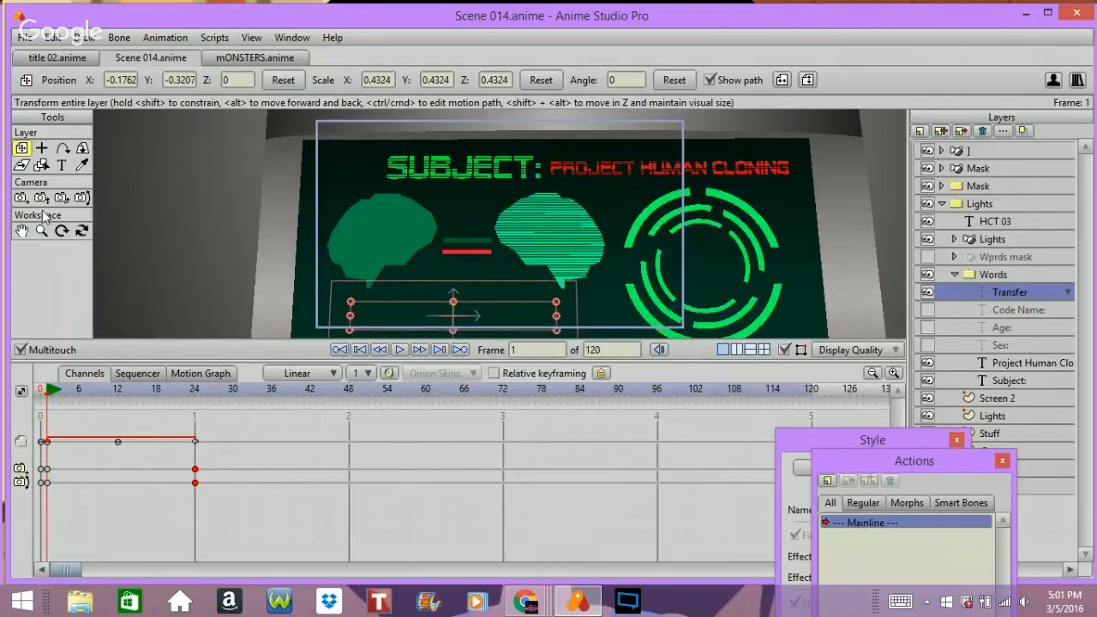
{"action": "left_click", "coordinate": [20, 198]}
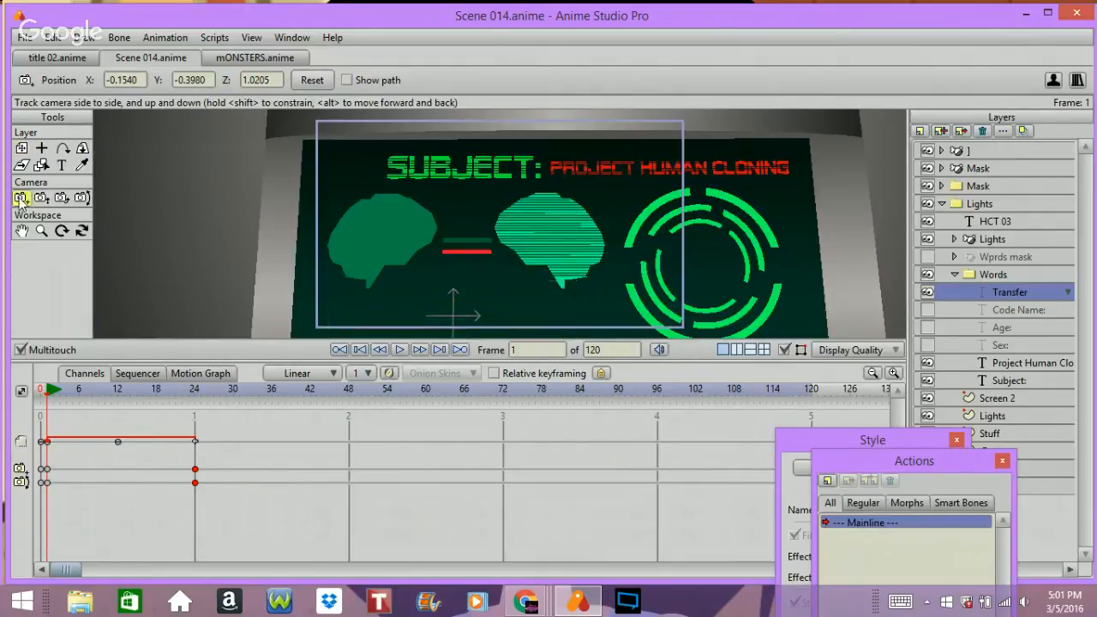
{"action": "left_click", "coordinate": [313, 81]}
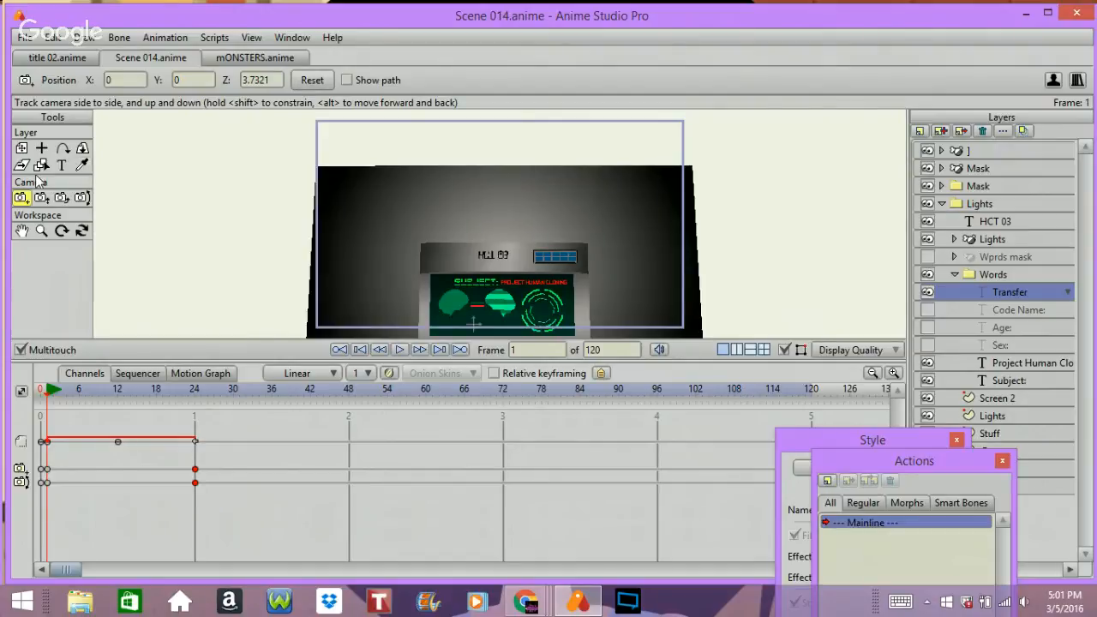
{"action": "left_click", "coordinate": [81, 198]}
{"action": "left_click", "coordinate": [230, 80]}
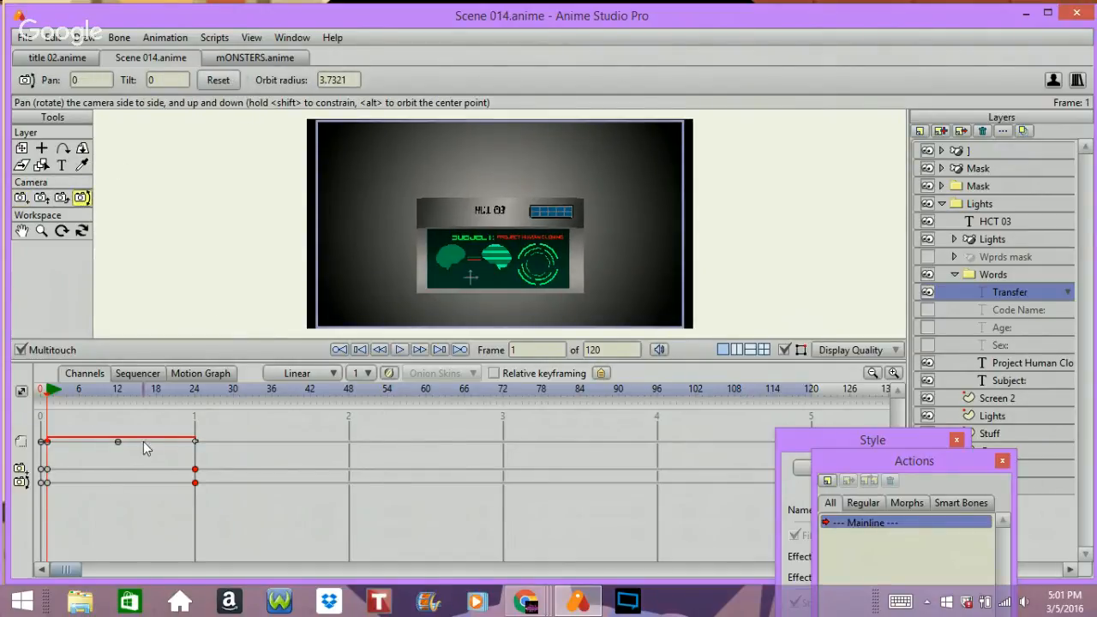
Set the interpolation of the camera tracking keyframe at frame 0 to Ease In/Out
{"action": "left_click", "coordinate": [70, 470]}
{"action": "left_click_drag", "start_coordinate": [51, 476], "coordinate": [42, 489]}
{"action": "right_click", "coordinate": [45, 468]}
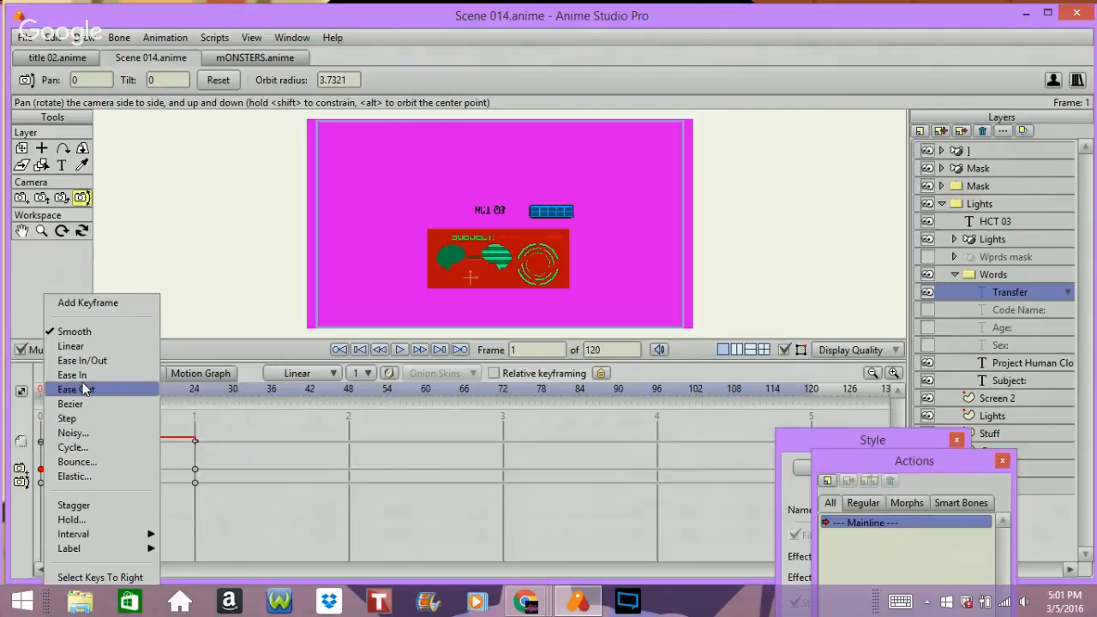
{"action": "left_click", "coordinate": [100, 360]}
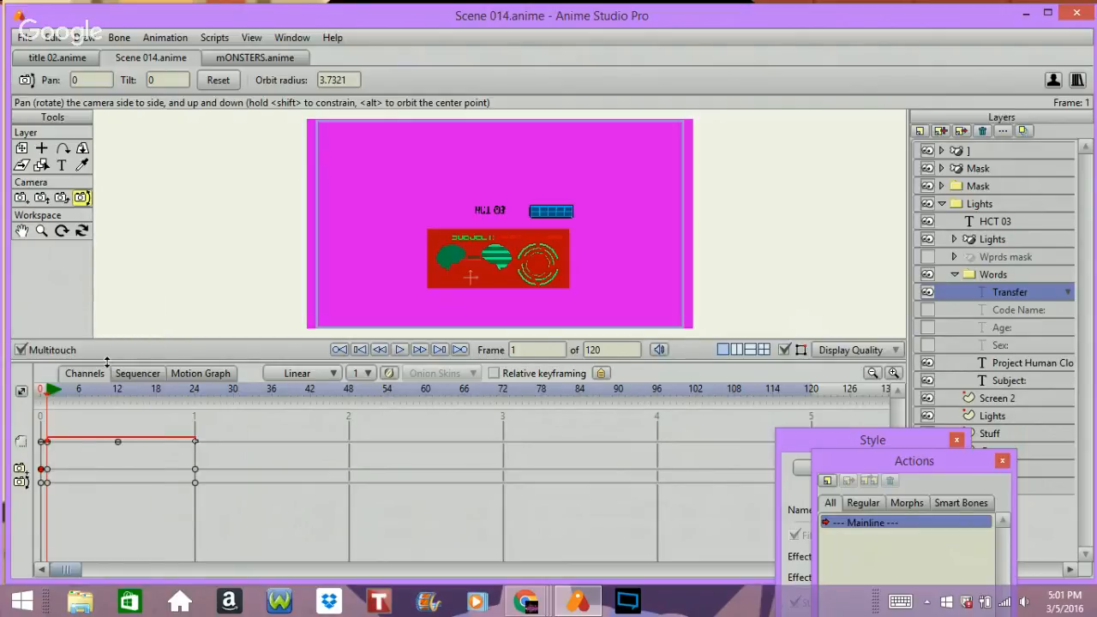
Select both camera keyframes at frame 1 and set their interpolation to Linear
{"action": "left_click_drag", "start_coordinate": [81, 464], "coordinate": [45, 493]}
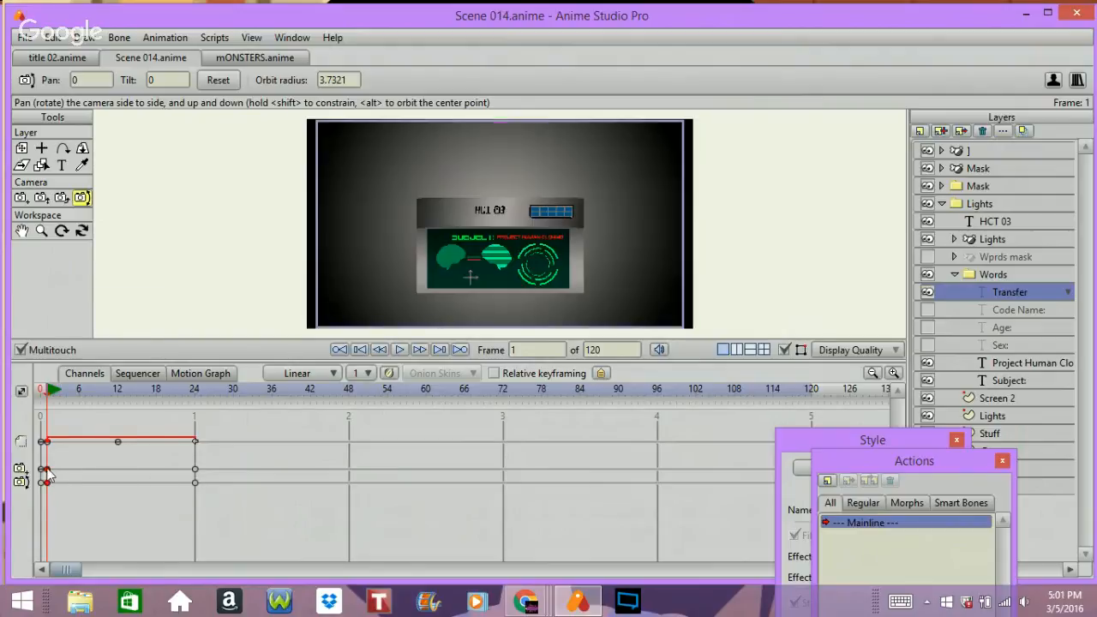
{"action": "right_click", "coordinate": [49, 480]}
{"action": "left_click", "coordinate": [90, 346]}
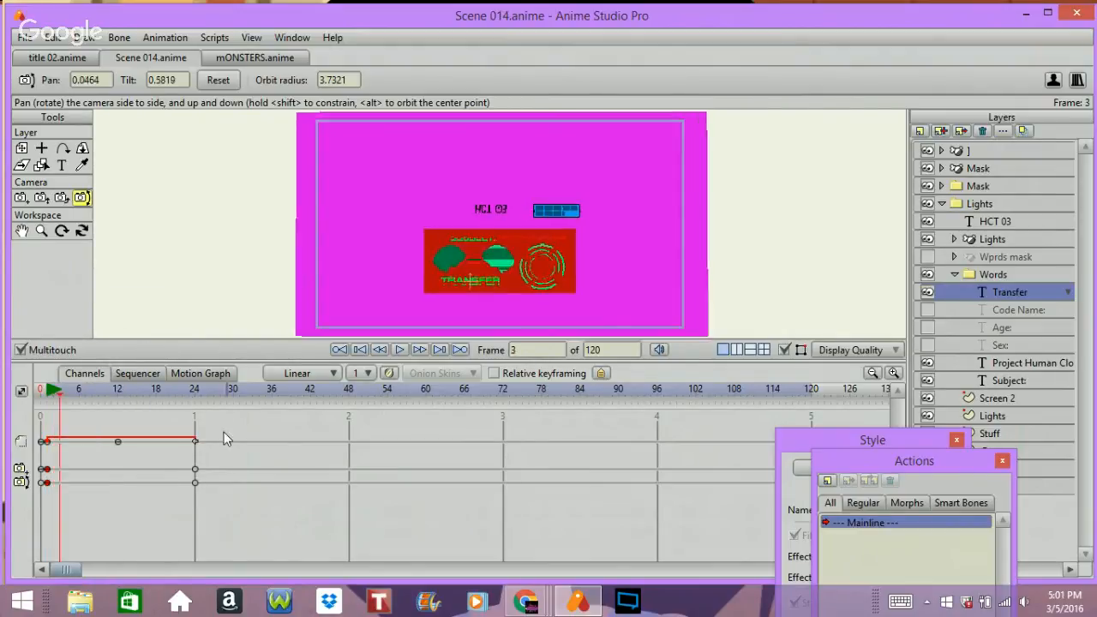
Step through the camera zoom frame by frame and play the animation to check the linear movement
{"action": "key", "text": "Right"}
{"action": "key", "text": "Right"}
{"action": "key", "text": "Right"}
{"action": "key", "text": "Right"}
{"action": "key", "text": "Right"}
{"action": "key", "text": "Right"}
{"action": "key", "text": "Right"}
{"action": "key", "text": "Right"}
{"action": "key", "text": "Right"}
{"action": "key", "text": "Right"}
{"action": "key", "text": "Right"}
{"action": "key", "text": "Right"}
{"action": "key", "text": "Right"}
{"action": "key", "text": "Right"}
{"action": "key", "text": "Right"}
{"action": "key", "text": "Right"}
{"action": "key", "text": "Right"}
{"action": "key", "text": "Right"}
{"action": "key", "text": "Right"}
{"action": "key", "text": "Right"}
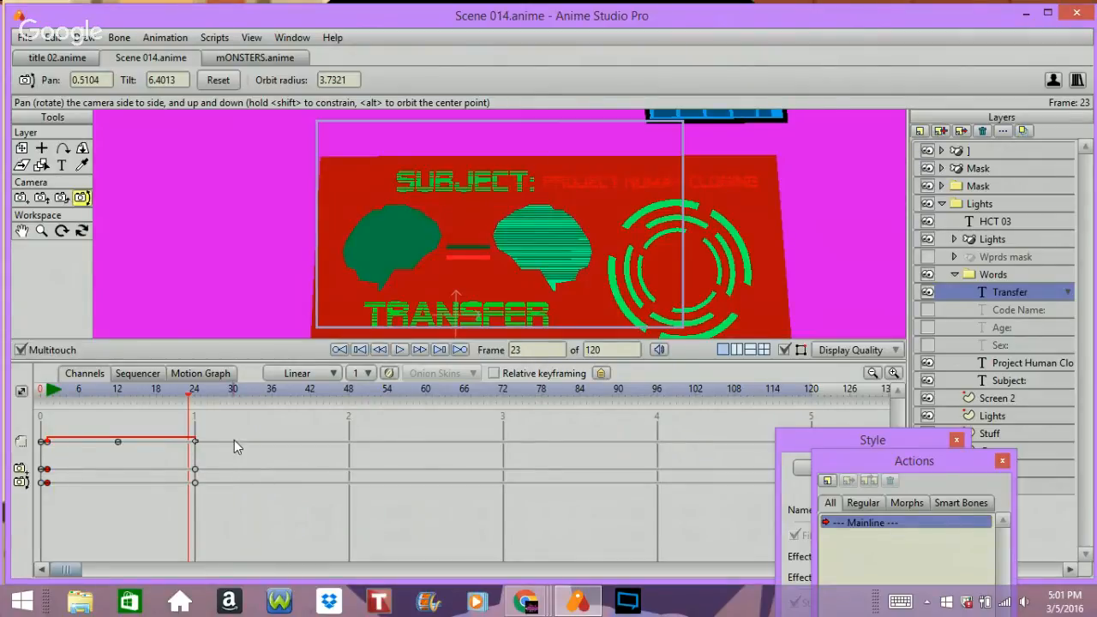
{"action": "key", "text": "Left"}
{"action": "key", "text": "Left"}
{"action": "key", "text": "Left"}
{"action": "key", "text": "Left"}
{"action": "key", "text": "Left"}
{"action": "key", "text": "Left"}
{"action": "key", "text": "Left"}
{"action": "key", "text": "Left"}
{"action": "key", "text": "Left"}
{"action": "key", "text": "Left"}
{"action": "key", "text": "Left"}
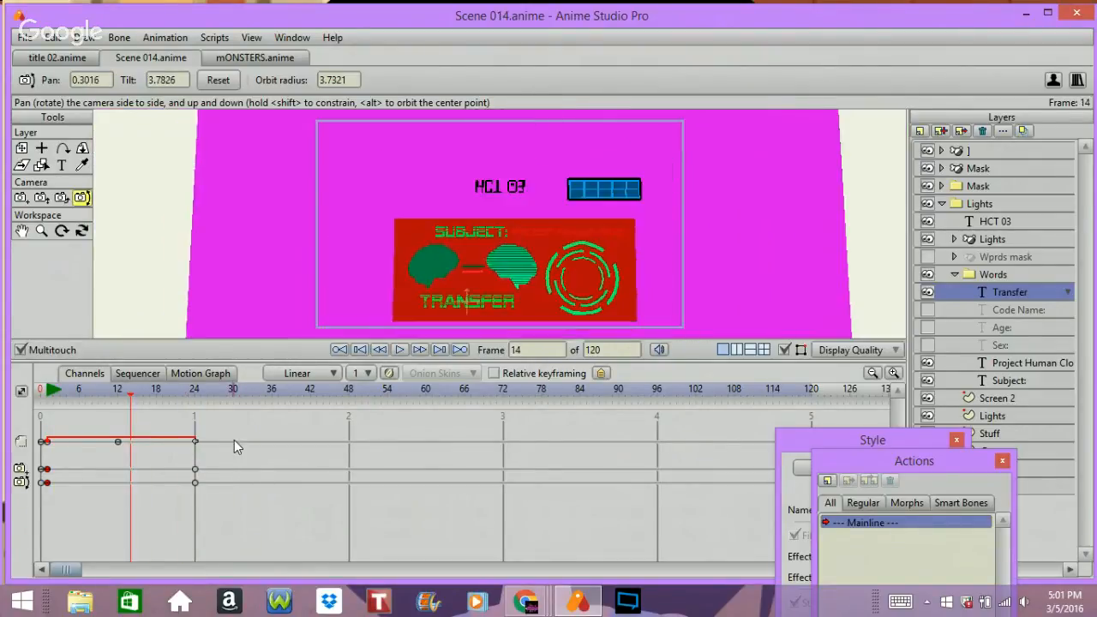
{"action": "key", "text": "space"}
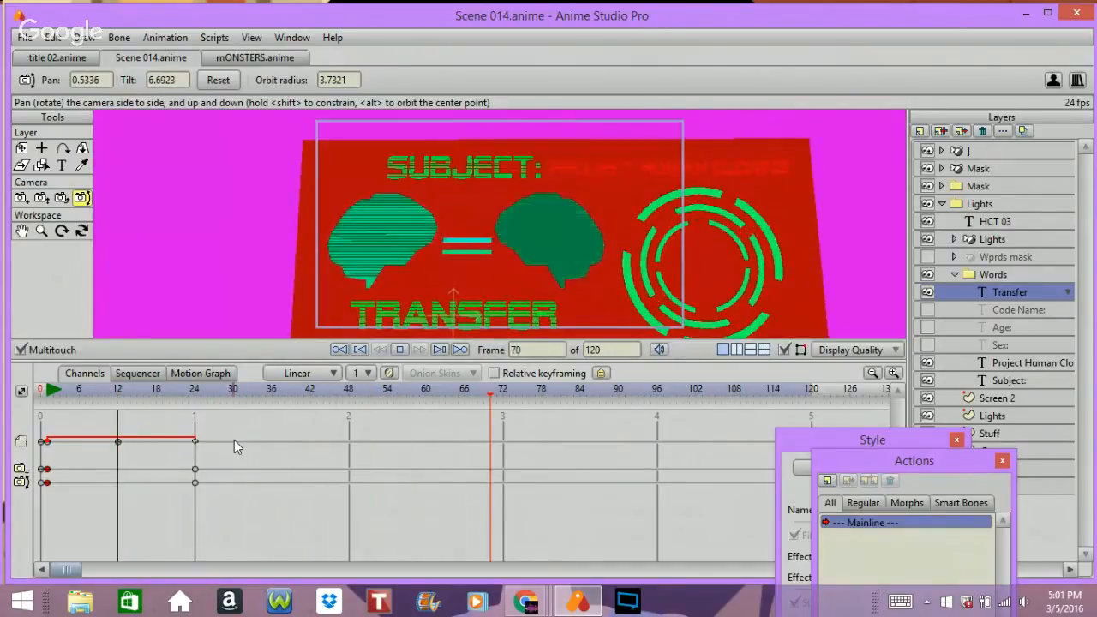
{"action": "key", "text": "space"}
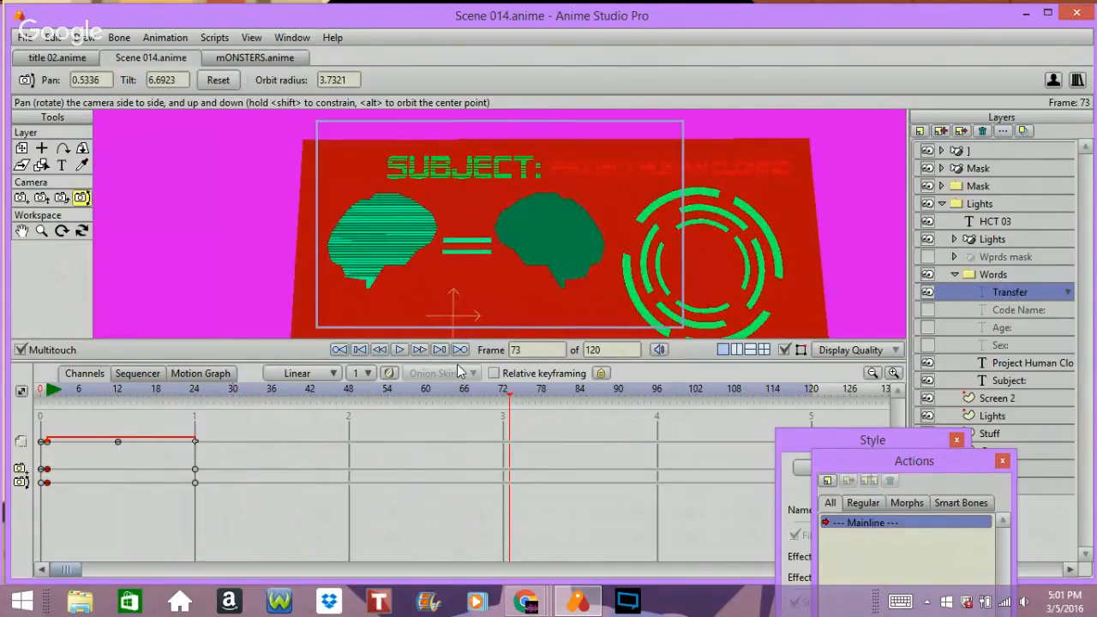
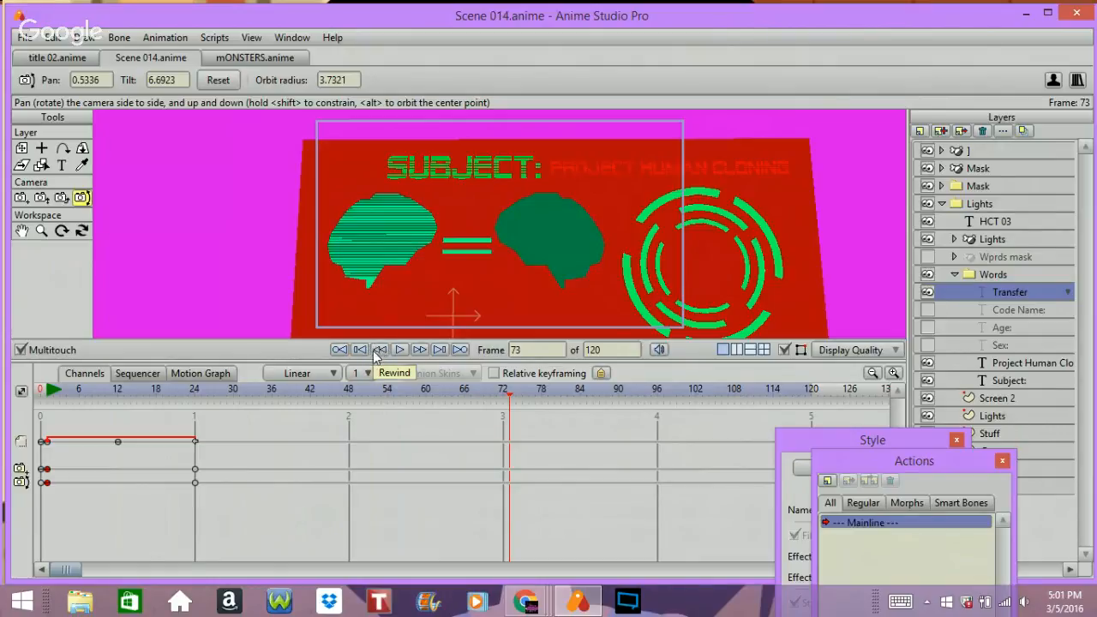
Rewind to frame 0 and duplicate the Transfer text layer in the Words group
{"action": "left_click", "coordinate": [375, 350]}
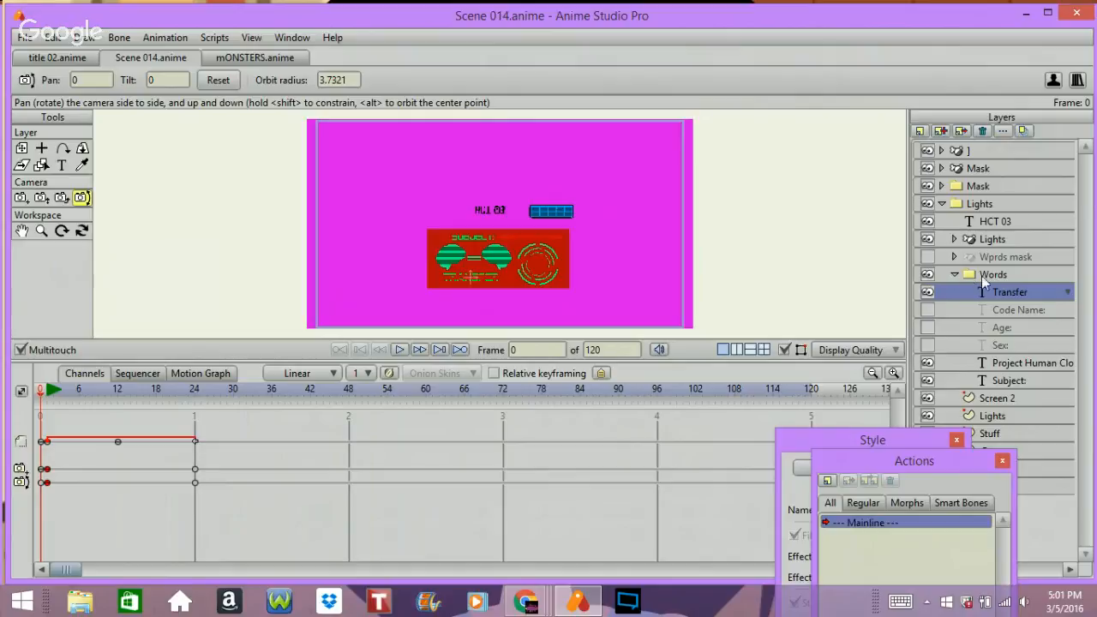
{"action": "left_click", "coordinate": [941, 133]}
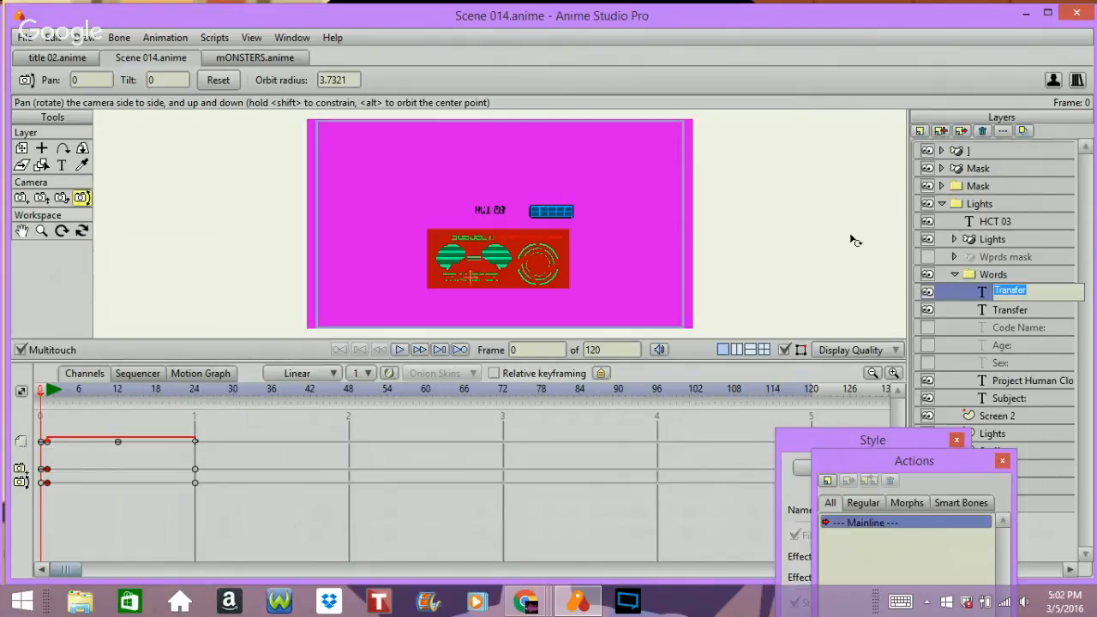
{"action": "key", "text": "Return"}
Change the duplicate's text to Complete in the Alien Encounters Regular font, and name the layer Complete
{"action": "double_click", "coordinate": [981, 293]}
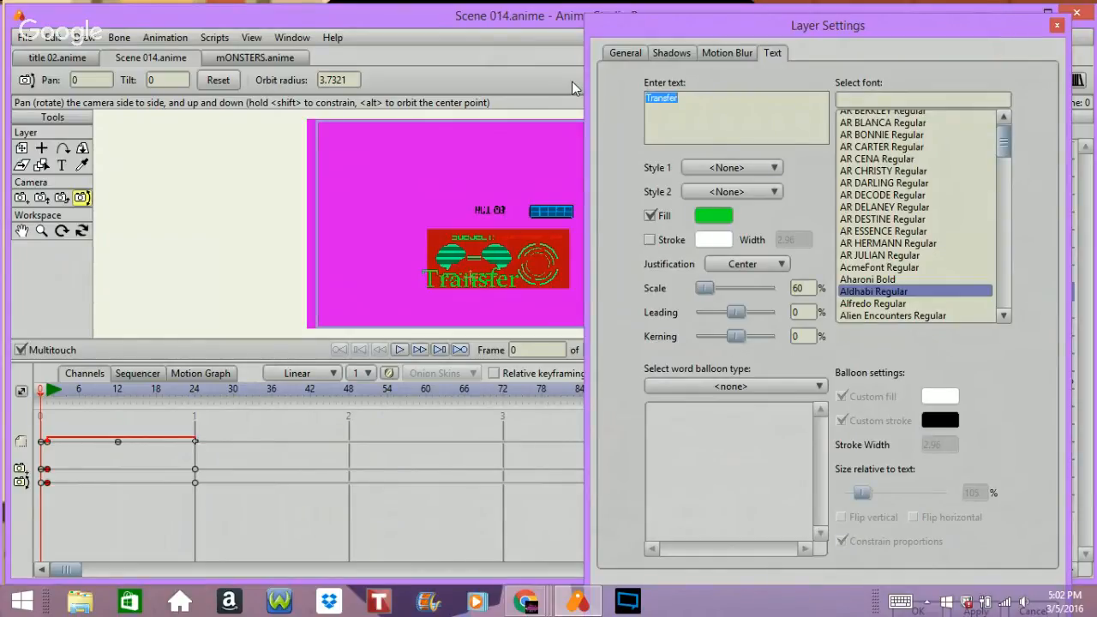
{"action": "key", "text": "BackSpace"}
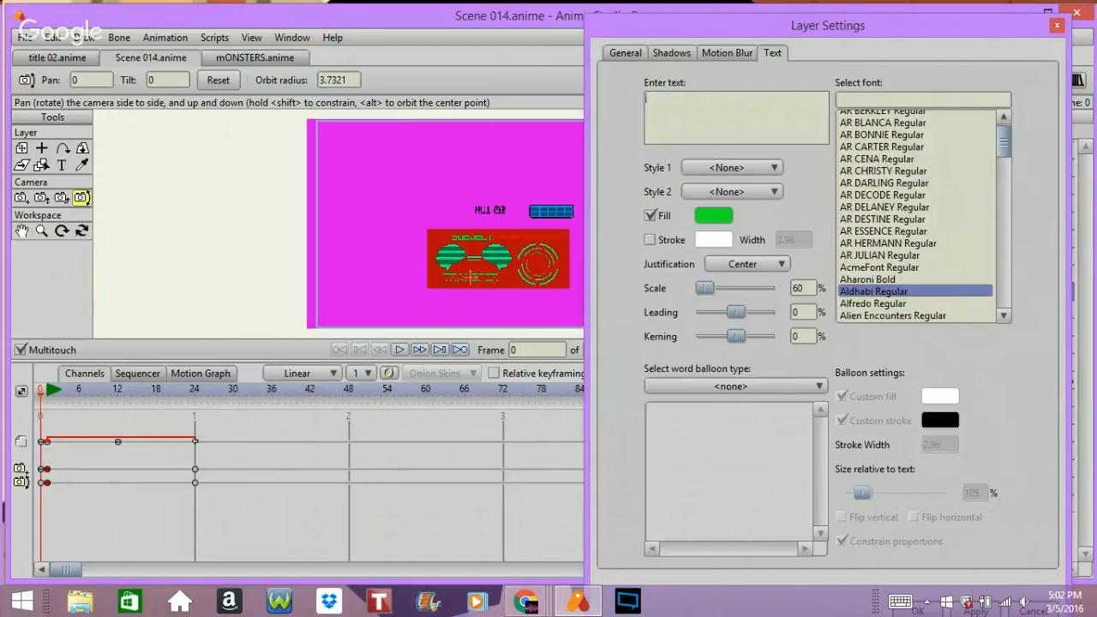
{"action": "type", "text": "Complete"}
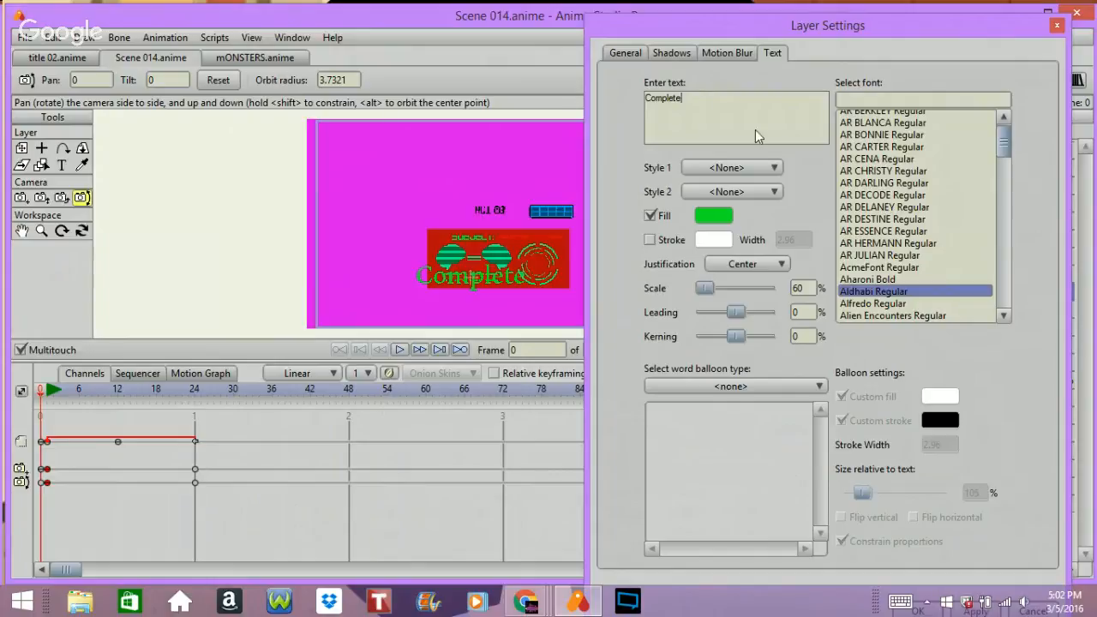
{"action": "left_click", "coordinate": [860, 100]}
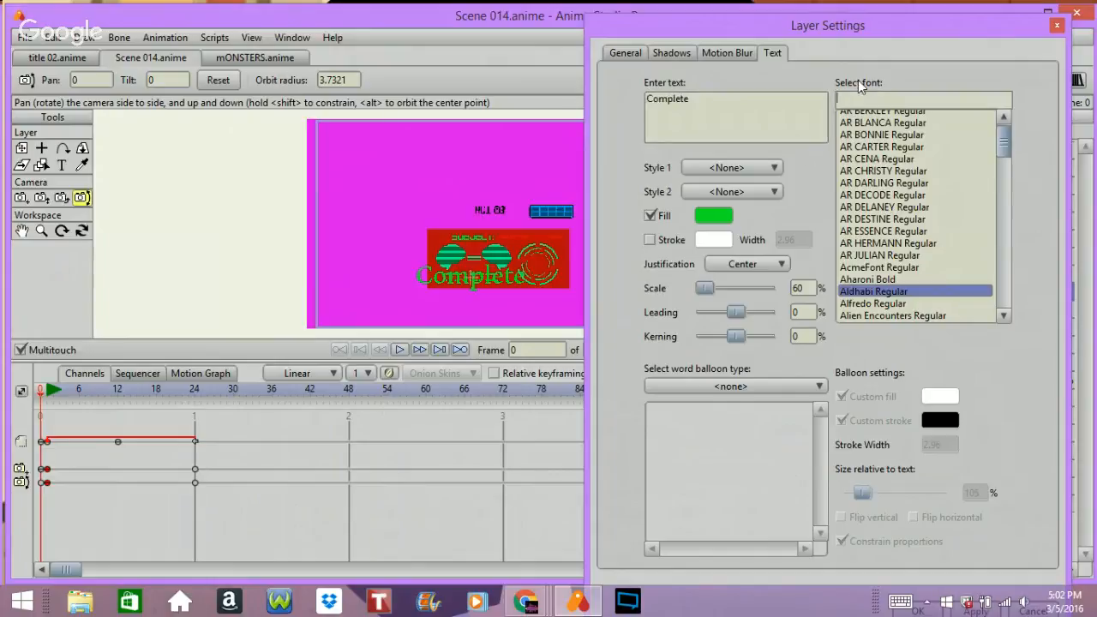
{"action": "type", "text": "al"}
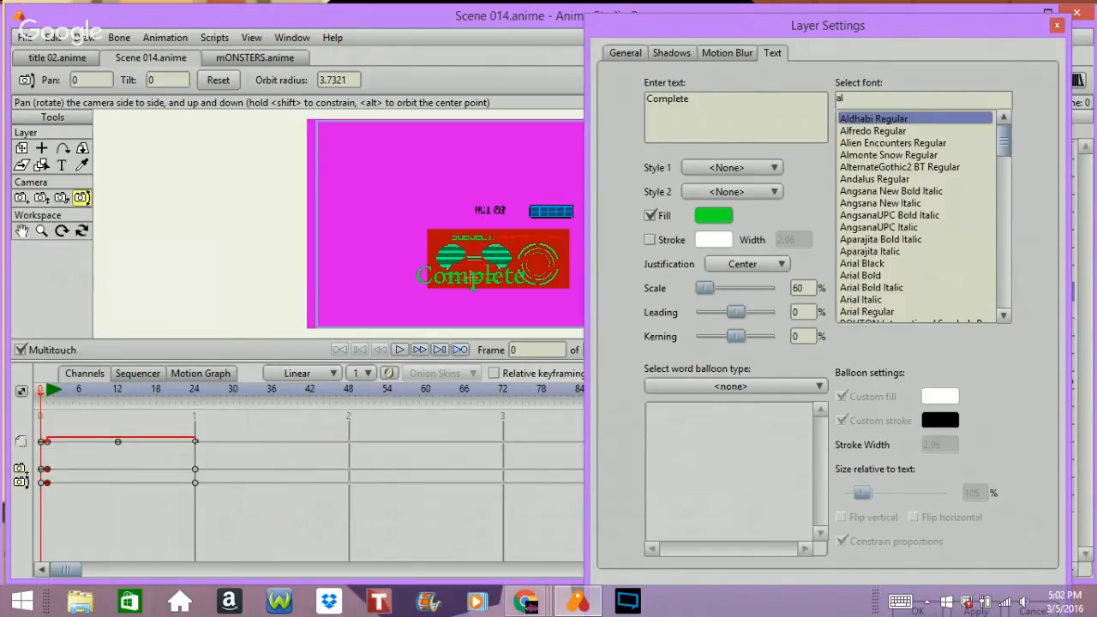
{"action": "type", "text": "i"}
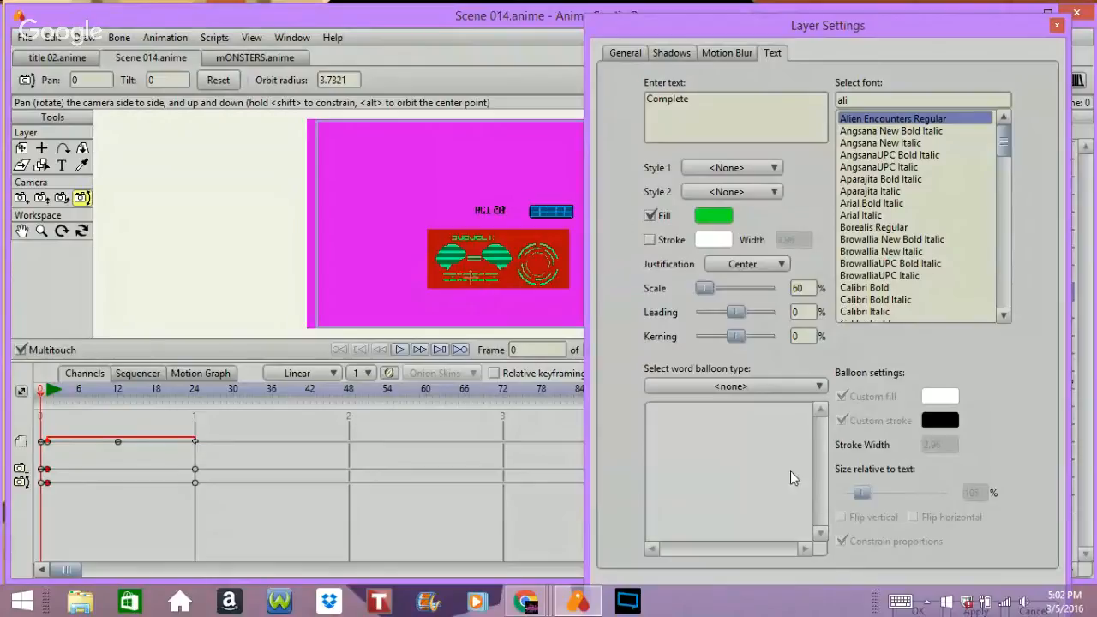
{"action": "left_click", "coordinate": [625, 53]}
{"action": "key", "text": "Return"}
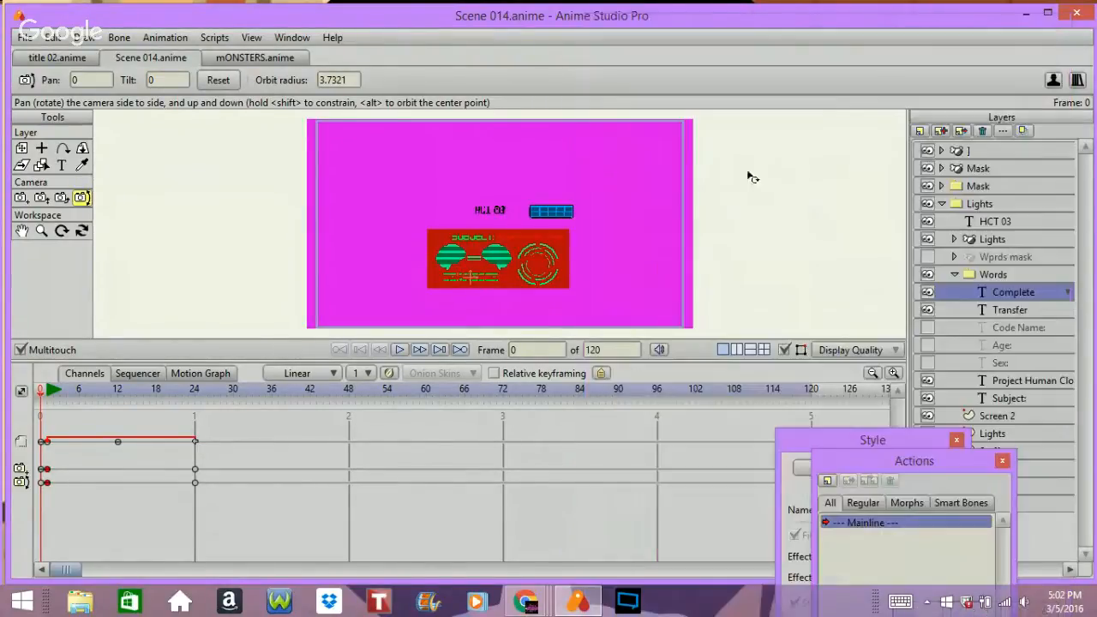
Play the animation to check the overlapping words, and advance to frame 72
{"action": "key", "text": "space"}
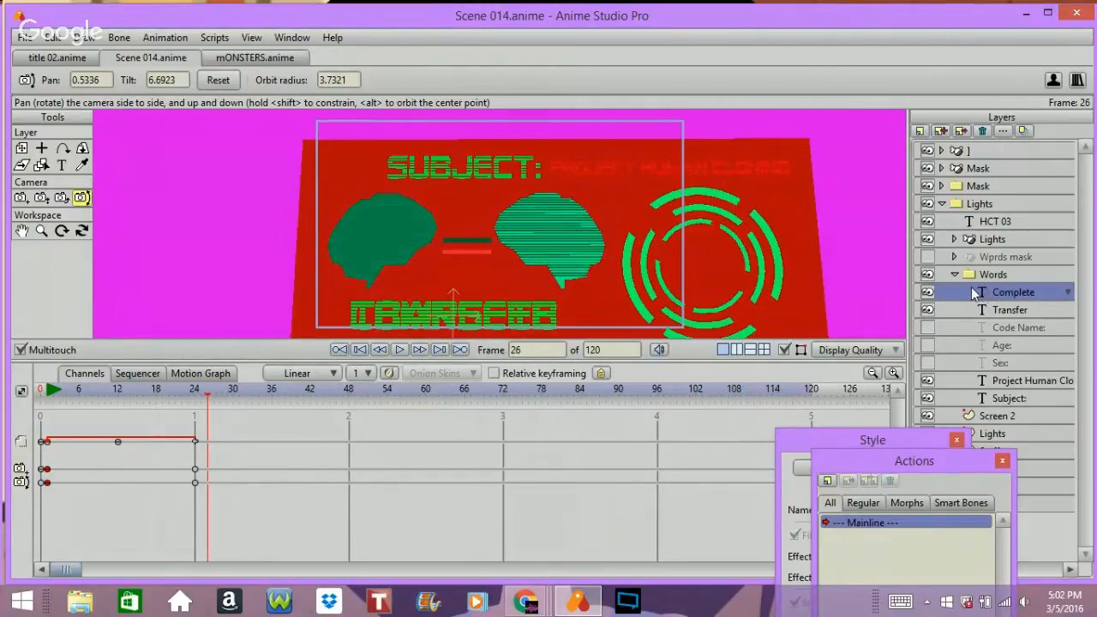
{"action": "left_click", "coordinate": [935, 308]}
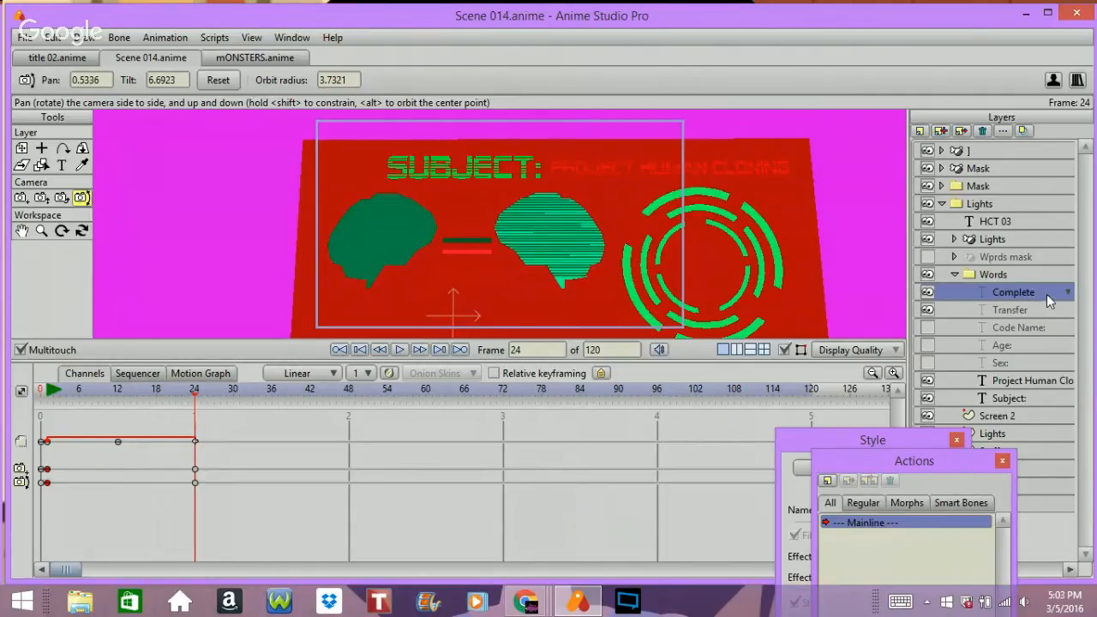
{"action": "key", "text": "Right"}
{"action": "key", "text": "Right"}
{"action": "key", "text": "Right"}
{"action": "key", "text": "Right"}
{"action": "key", "text": "Right"}
{"action": "key", "text": "Right"}
{"action": "key", "text": "Right"}
{"action": "key", "text": "Right"}
{"action": "key", "text": "Right"}
{"action": "key", "text": "Right"}
{"action": "key", "text": "Right"}
{"action": "key", "text": "Right"}
{"action": "key", "text": "Right"}
{"action": "key", "text": "Right"}
{"action": "key", "text": "Right"}
{"action": "key", "text": "Right"}
{"action": "key", "text": "Right"}
{"action": "key", "text": "Right"}
{"action": "key", "text": "Right"}
{"action": "key", "text": "Right"}
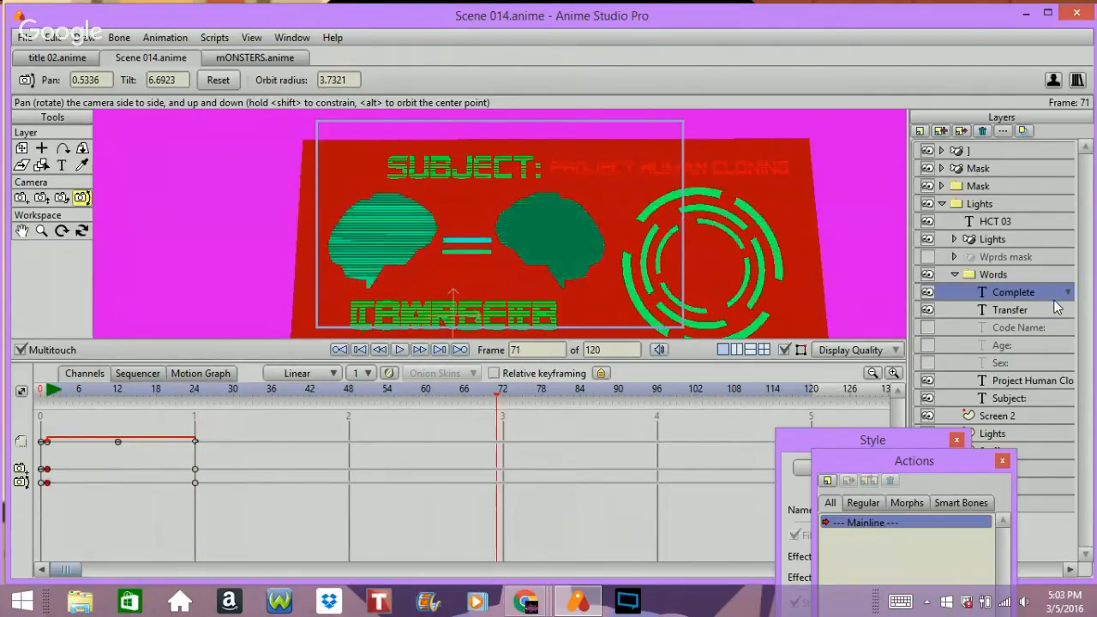
{"action": "key", "text": "Right"}
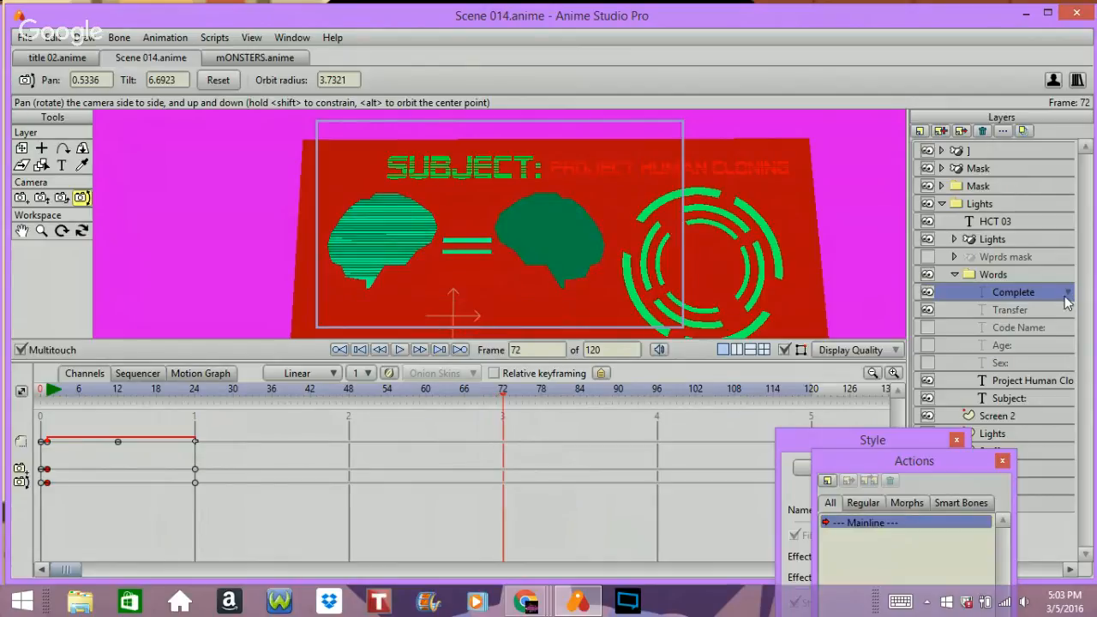
Turn off the Complete layer's visibility and move that visibility keyframe from frame 72 to frame 1
{"action": "double_click", "coordinate": [1049, 294]}
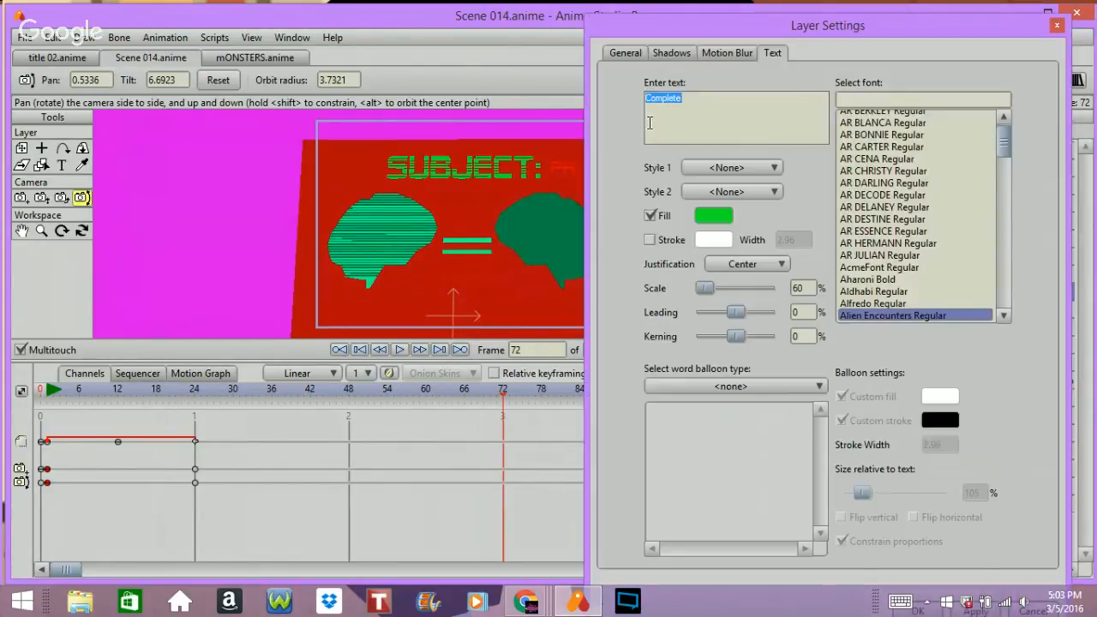
{"action": "left_click", "coordinate": [626, 53]}
{"action": "left_click", "coordinate": [647, 177]}
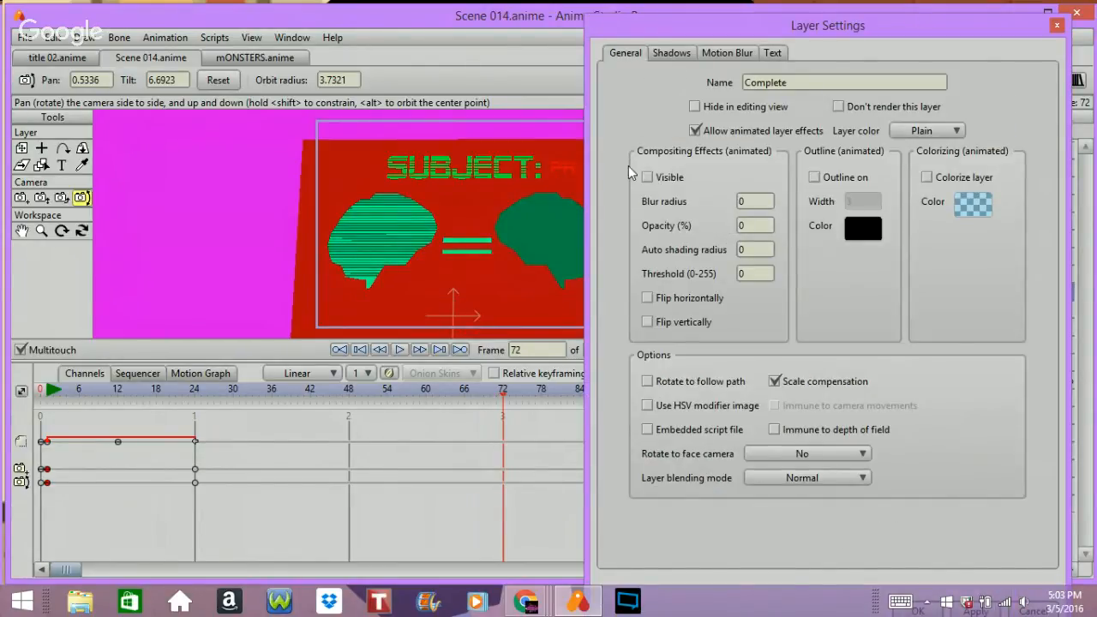
{"action": "key", "text": "Return"}
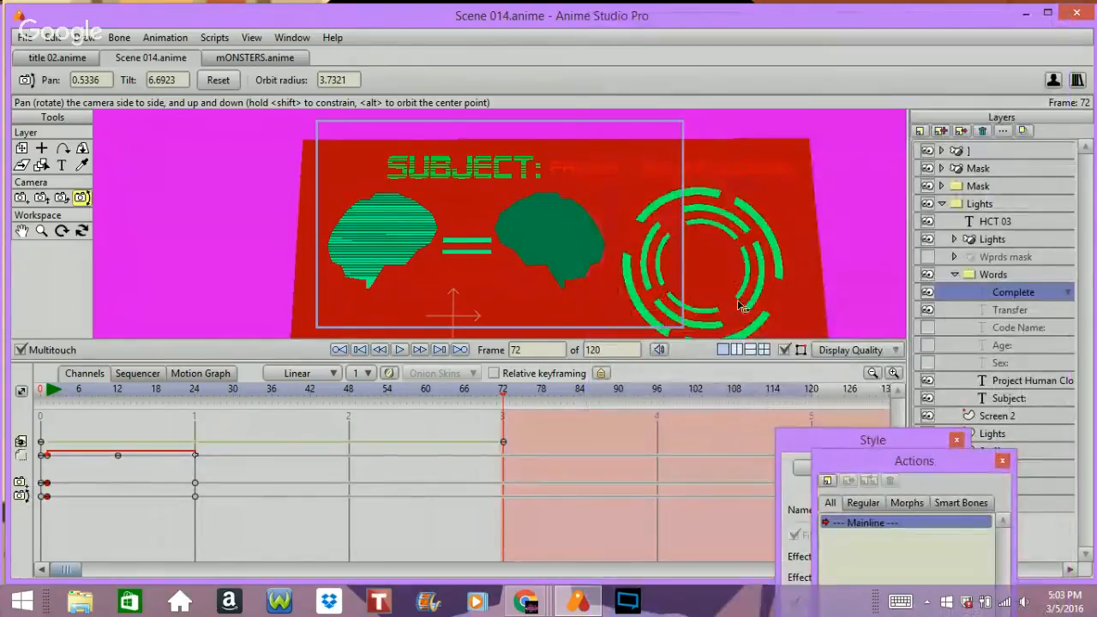
{"action": "left_click_drag", "start_coordinate": [502, 443], "coordinate": [37, 428]}
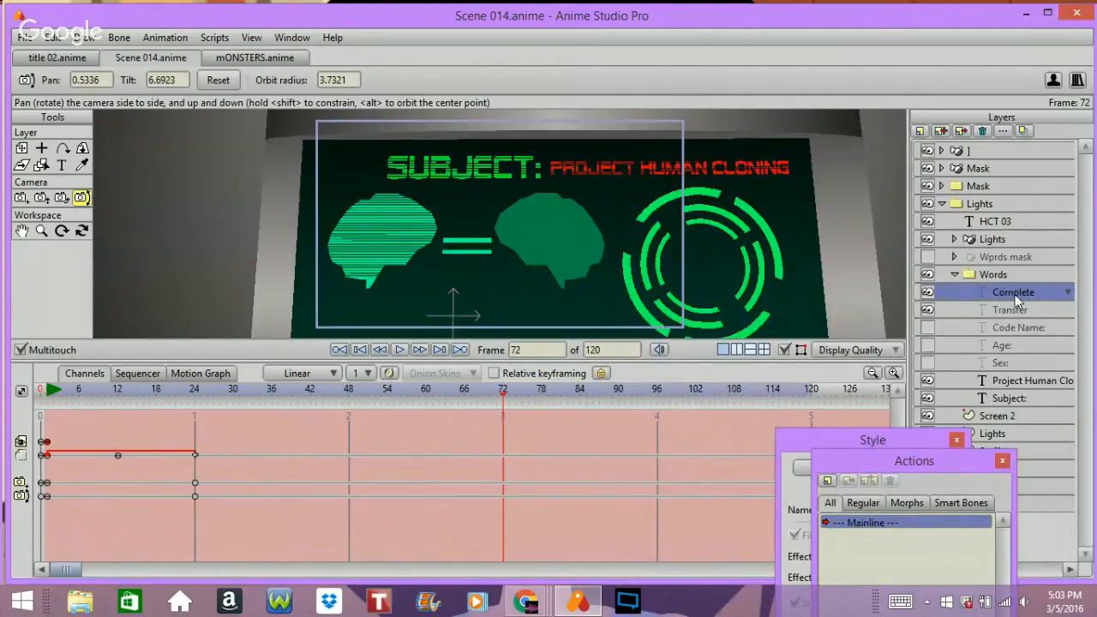
Make the Complete layer visible from frame 72 and play the animation to check it
{"action": "double_click", "coordinate": [1007, 293]}
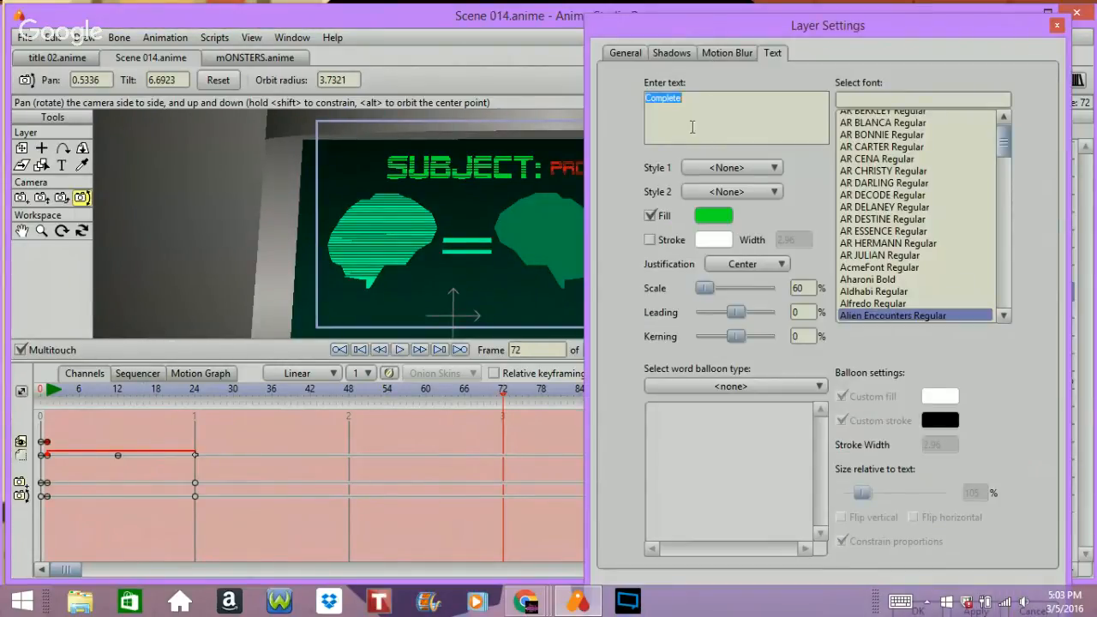
{"action": "left_click", "coordinate": [625, 54]}
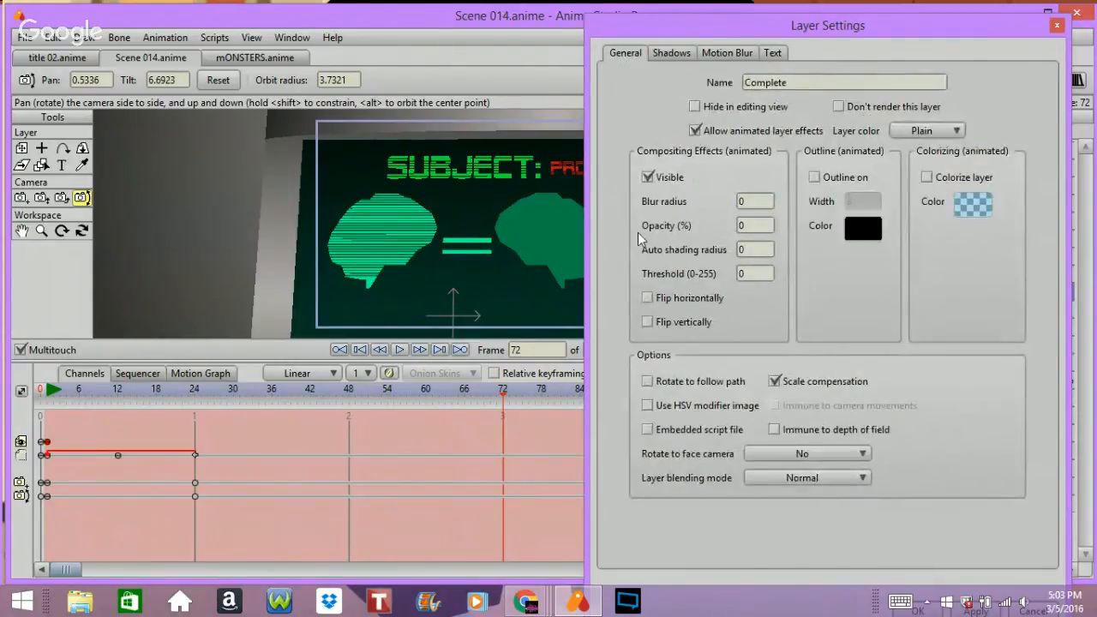
{"action": "key", "text": "Return"}
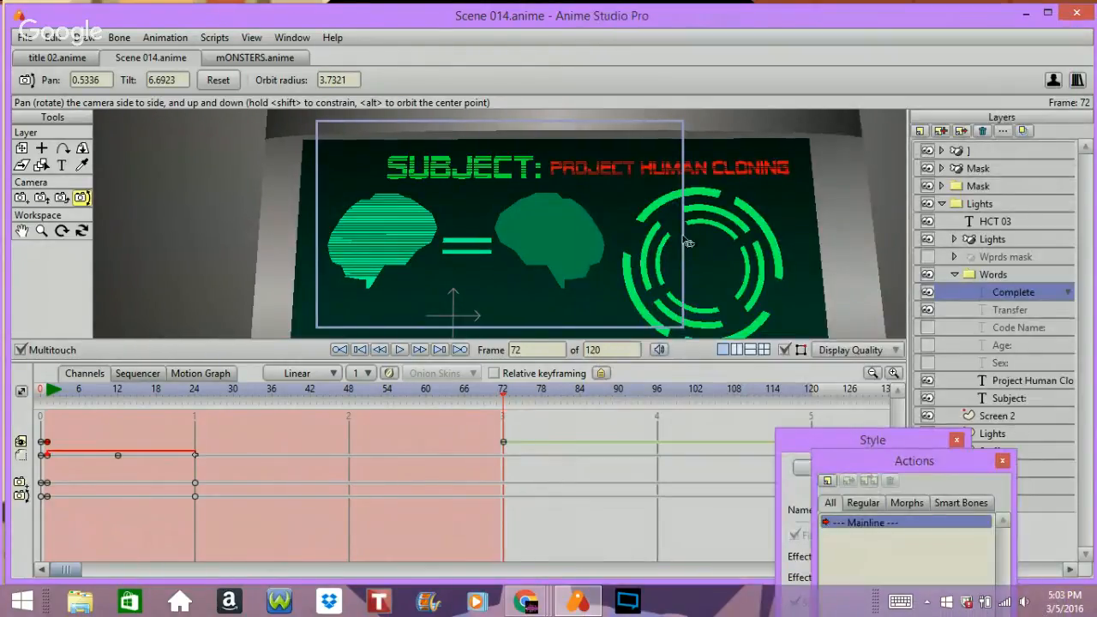
{"action": "key", "text": "ctrl+Left"}
{"action": "key", "text": "space"}
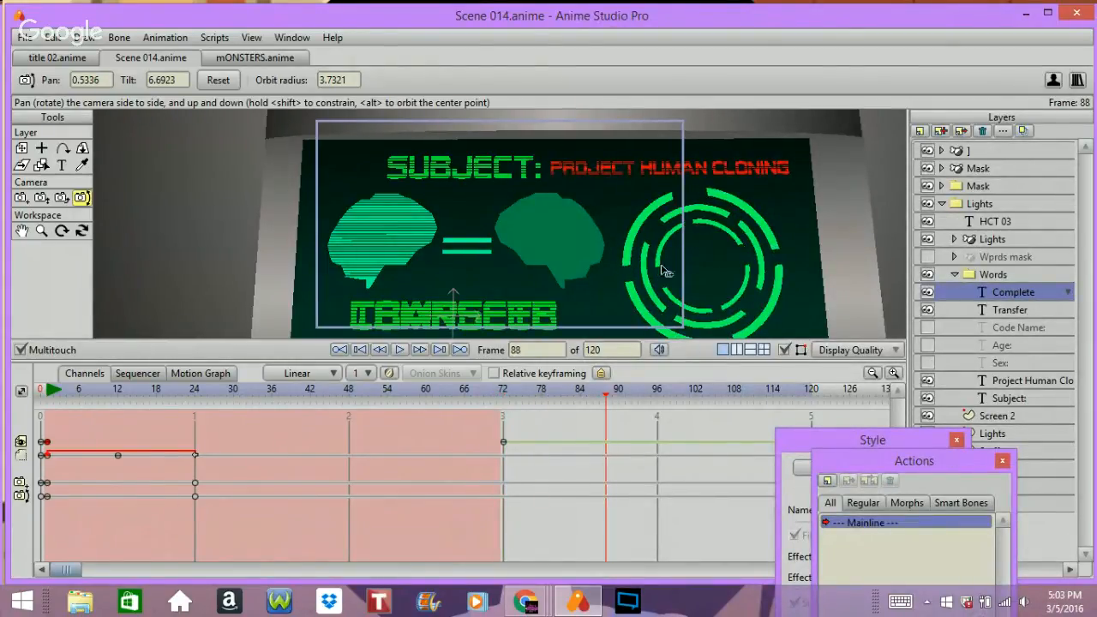
Return to frame 72, turn off the Transfer layer's visibility there, and play the switch to Complete
{"action": "key", "text": "Left"}
{"action": "key", "text": "Left"}
{"action": "key", "text": "Left"}
{"action": "key", "text": "Left"}
{"action": "key", "text": "Left"}
{"action": "key", "text": "Left"}
{"action": "key", "text": "Left"}
{"action": "key", "text": "Left"}
{"action": "key", "text": "Left"}
{"action": "key", "text": "Left"}
{"action": "key", "text": "Left"}
{"action": "key", "text": "Left"}
{"action": "key", "text": "Left"}
{"action": "key", "text": "Left"}
{"action": "key", "text": "Left"}
{"action": "key", "text": "Left"}
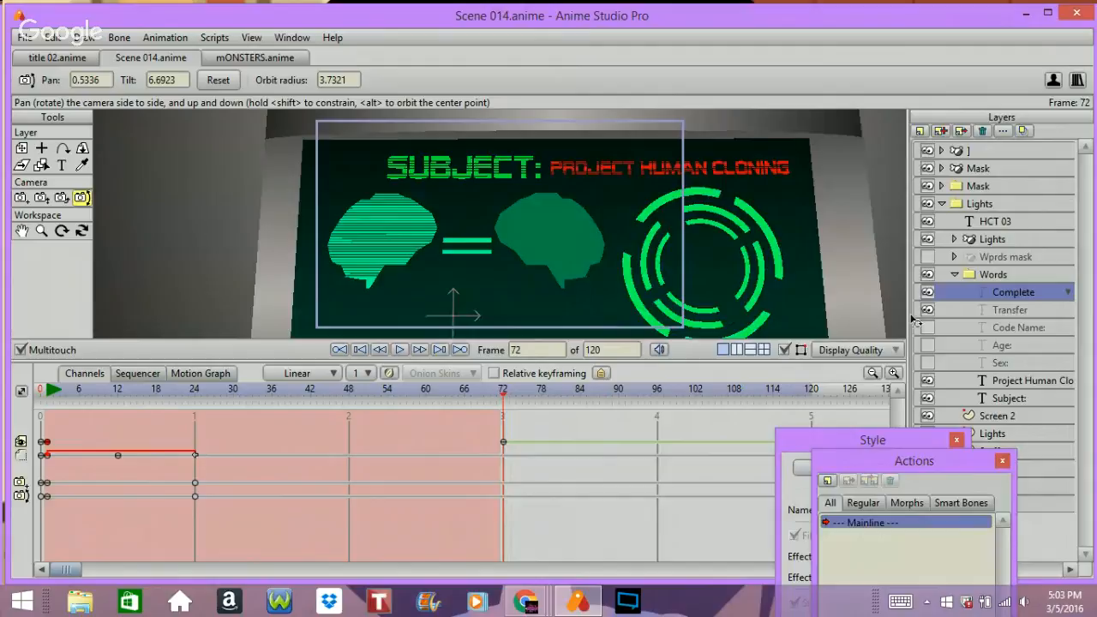
{"action": "left_click", "coordinate": [1028, 311]}
{"action": "double_click", "coordinate": [1028, 310]}
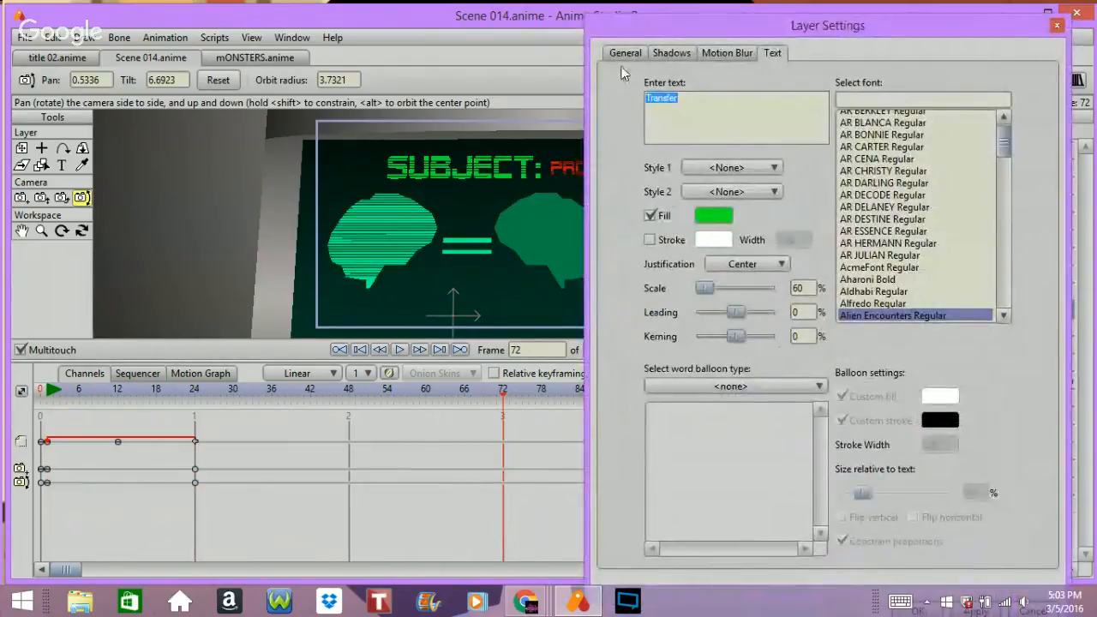
{"action": "left_click", "coordinate": [625, 52]}
{"action": "left_click", "coordinate": [647, 177]}
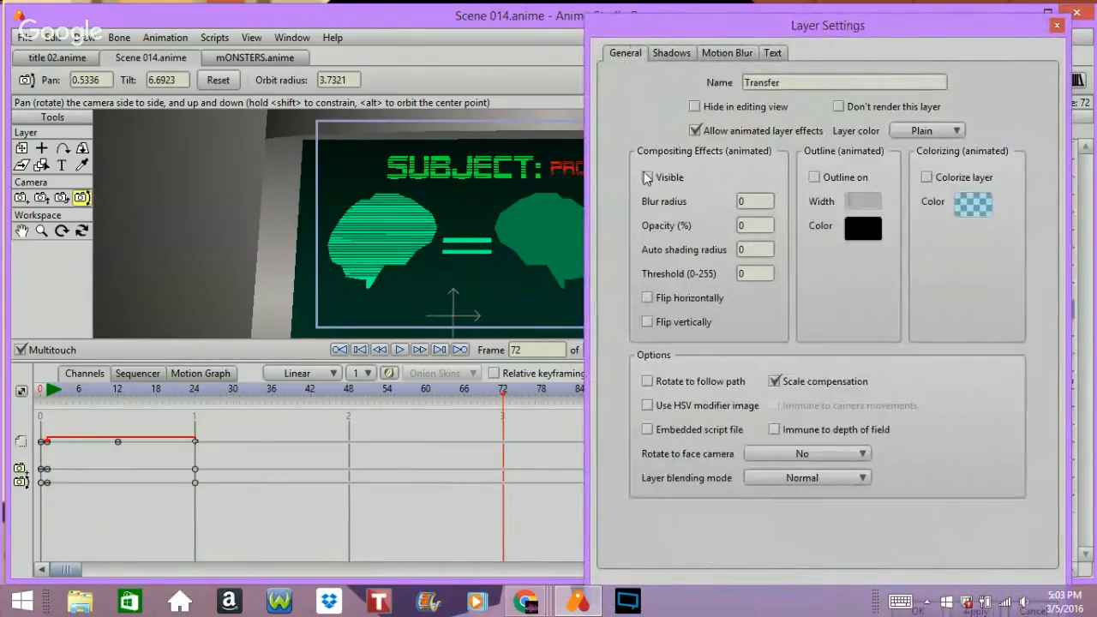
{"action": "key", "text": "Return"}
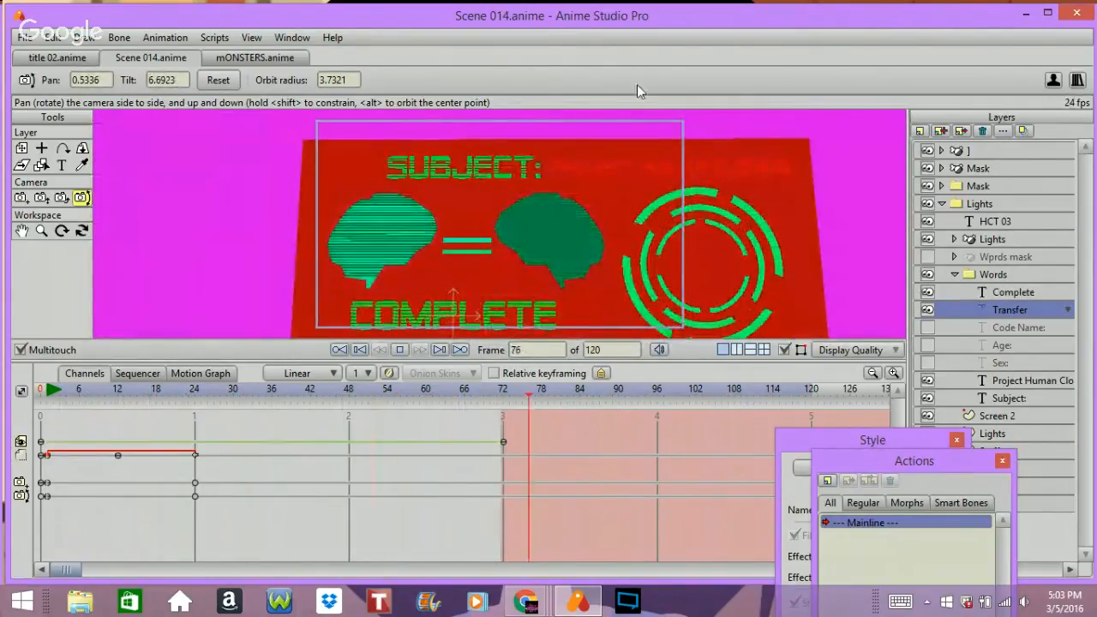
{"action": "key", "text": "space"}
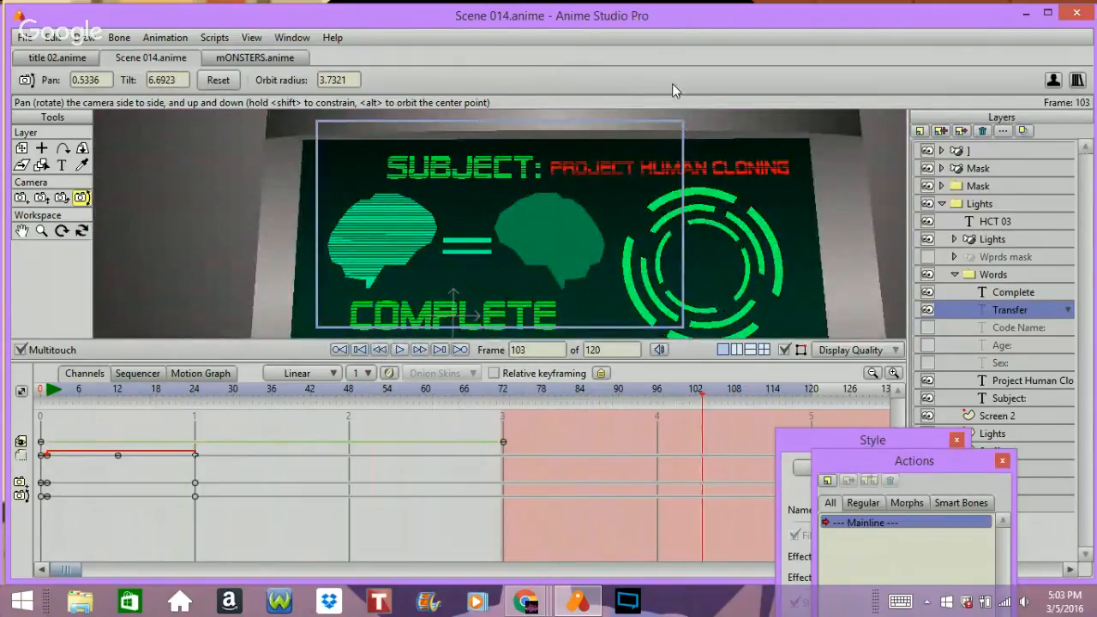
Export frames 1 to 120 as an MP4 (H.264-AAC) named Scene 014 in the Episode 01 folder, and close the rendered video's playback
{"action": "key", "text": "ctrl+e"}
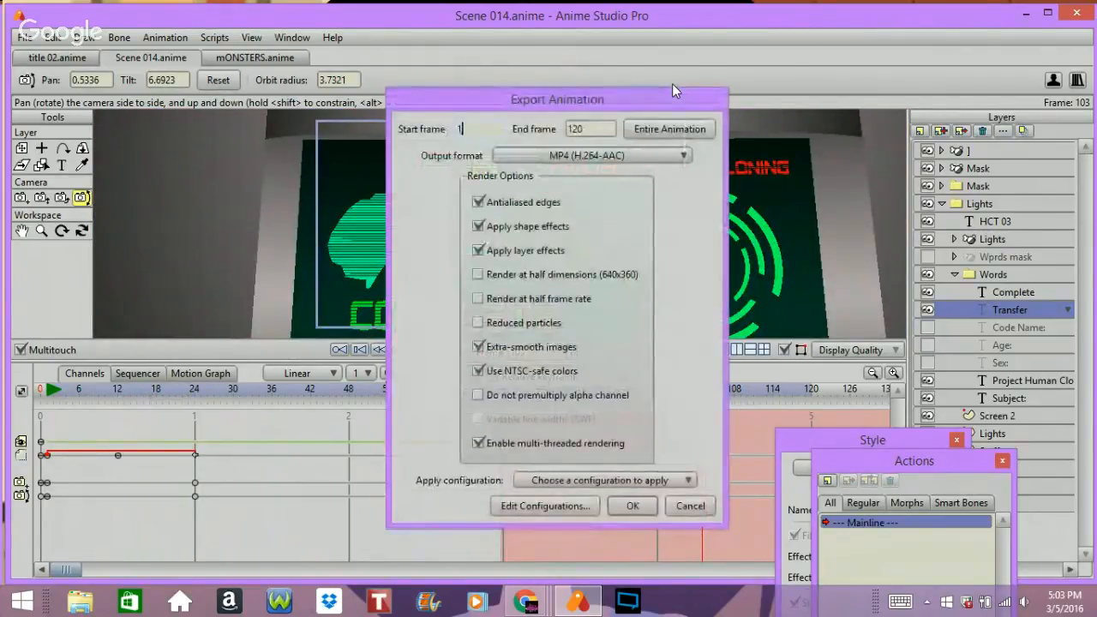
{"action": "key", "text": "Return"}
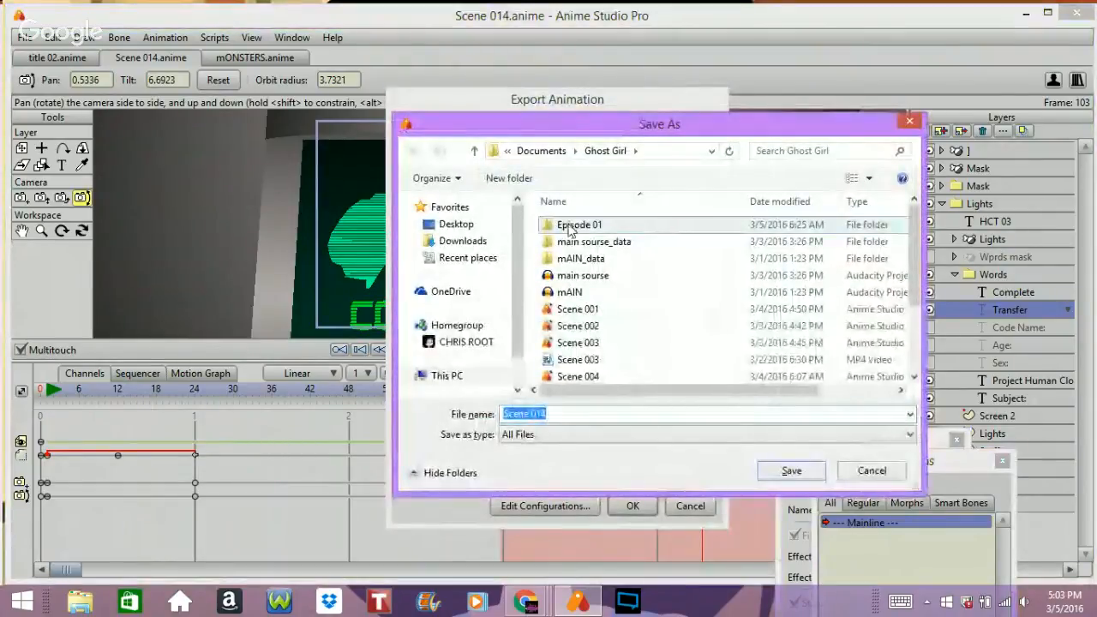
{"action": "left_click", "coordinate": [583, 226]}
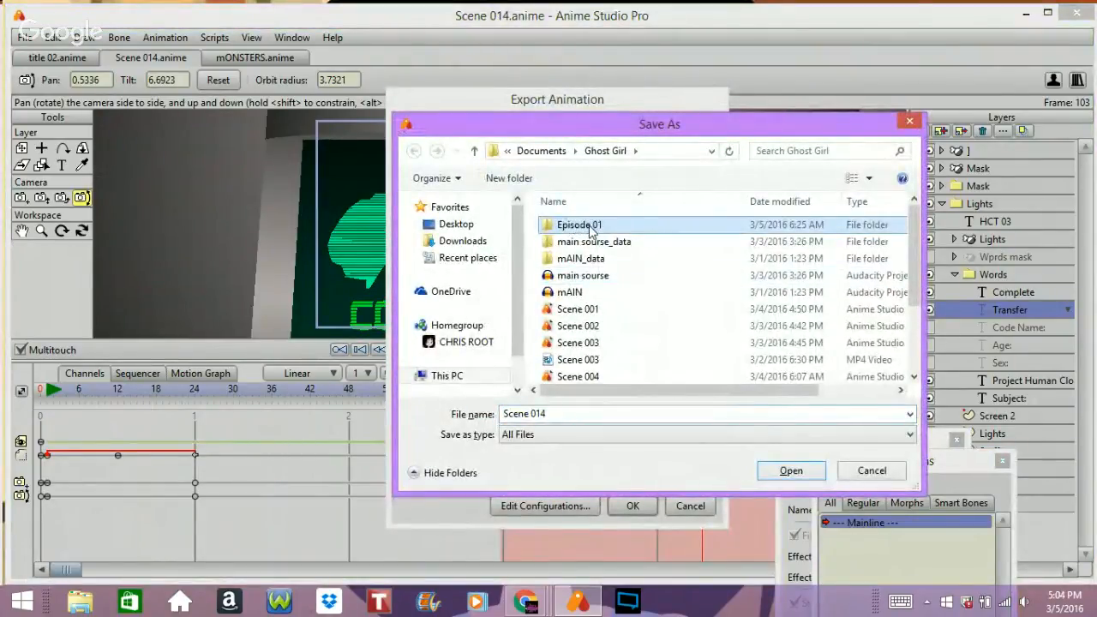
{"action": "double_click", "coordinate": [589, 226]}
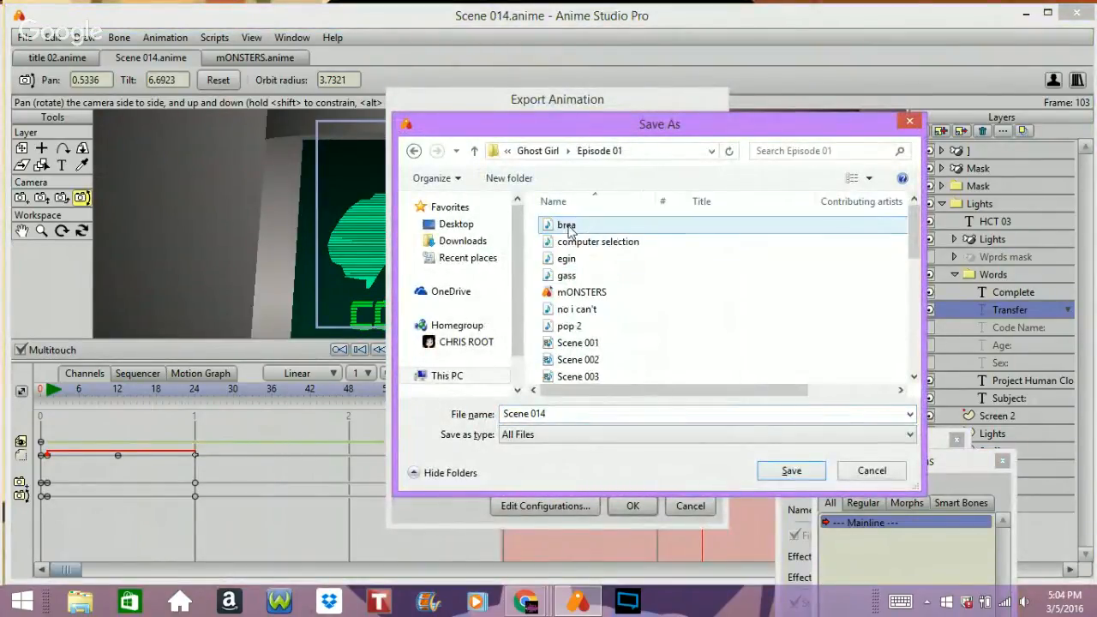
{"action": "left_click", "coordinate": [788, 471]}
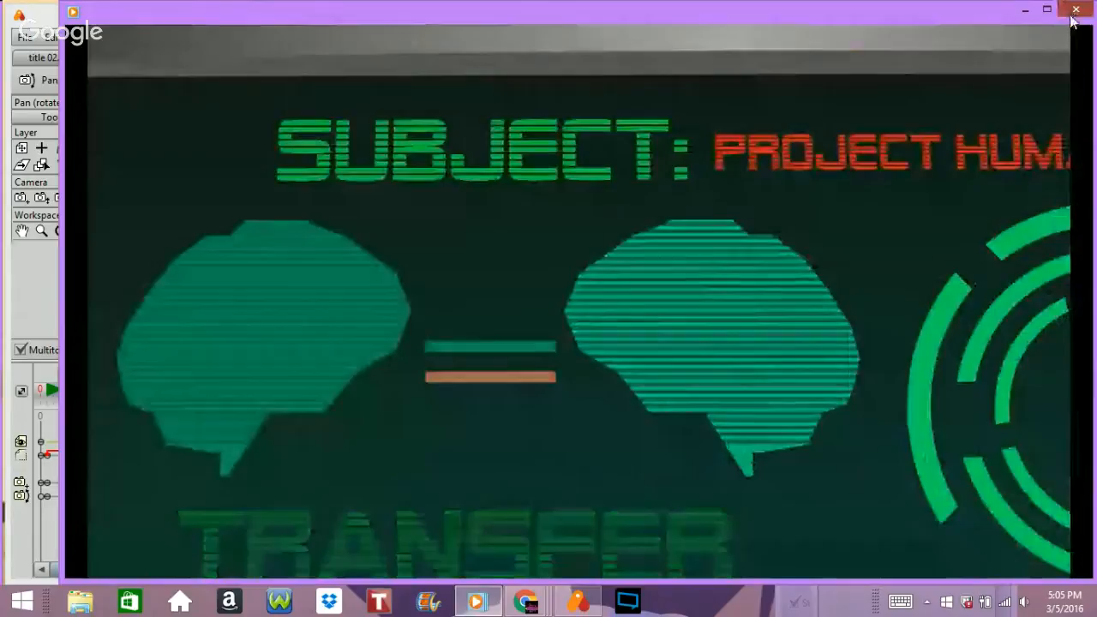
{"action": "left_click", "coordinate": [1073, 15]}
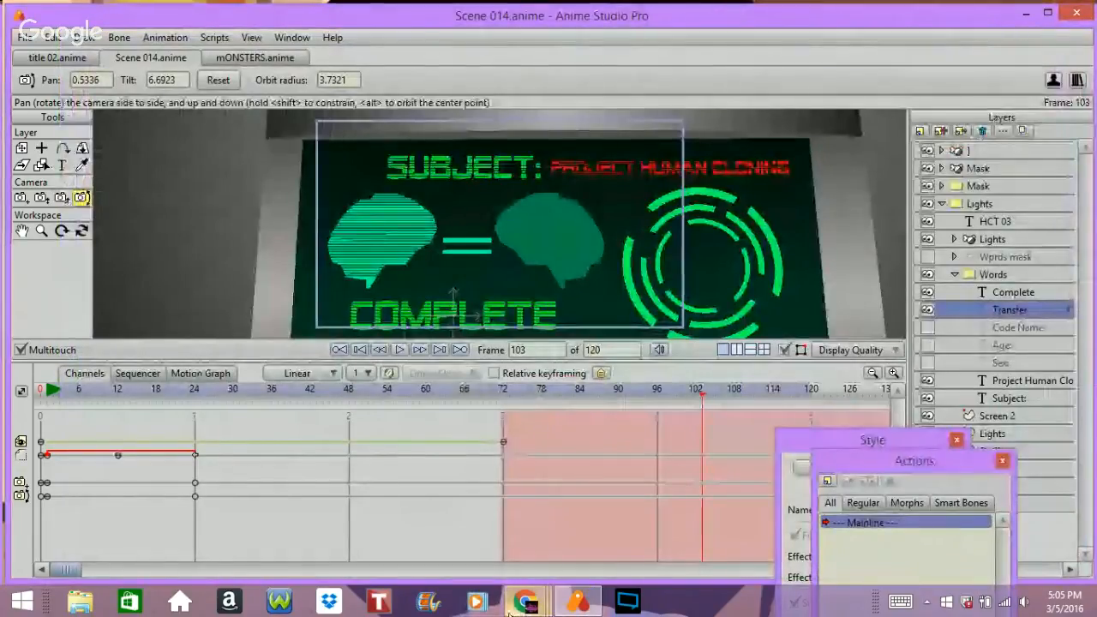
{"action": "mouse_move", "coordinate": [525, 601]}
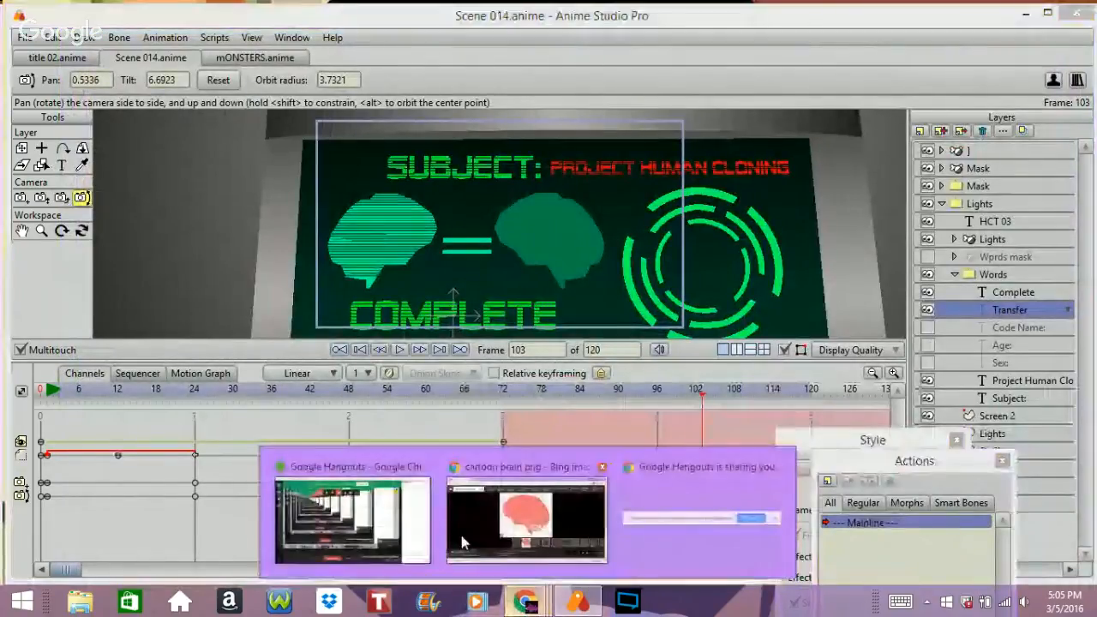
{"action": "left_click", "coordinate": [374, 502]}
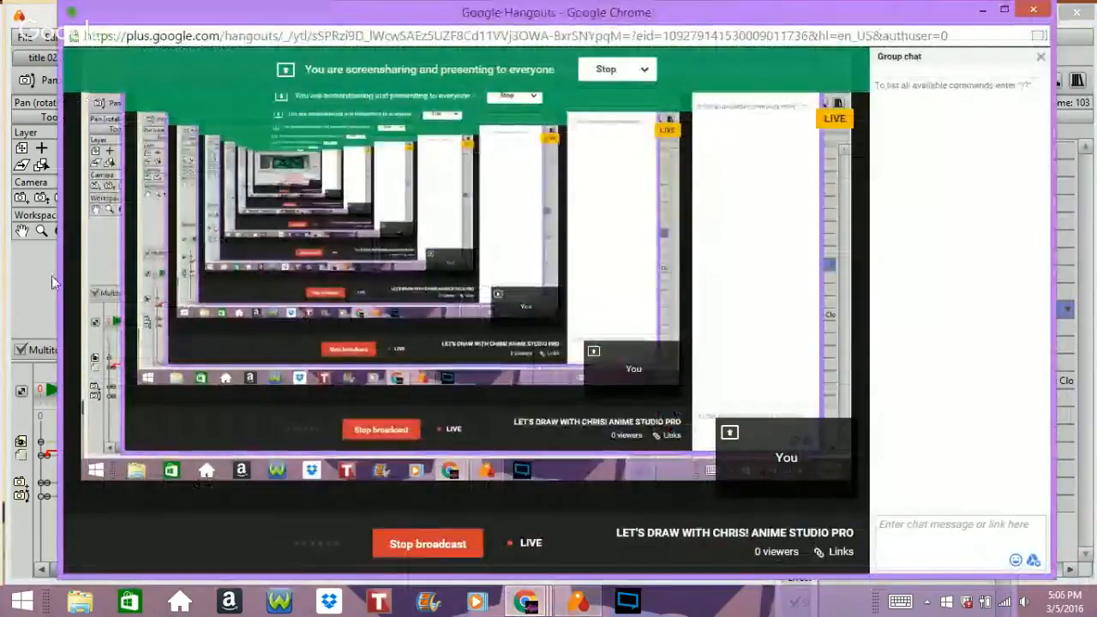
{"action": "left_click", "coordinate": [89, 120]}
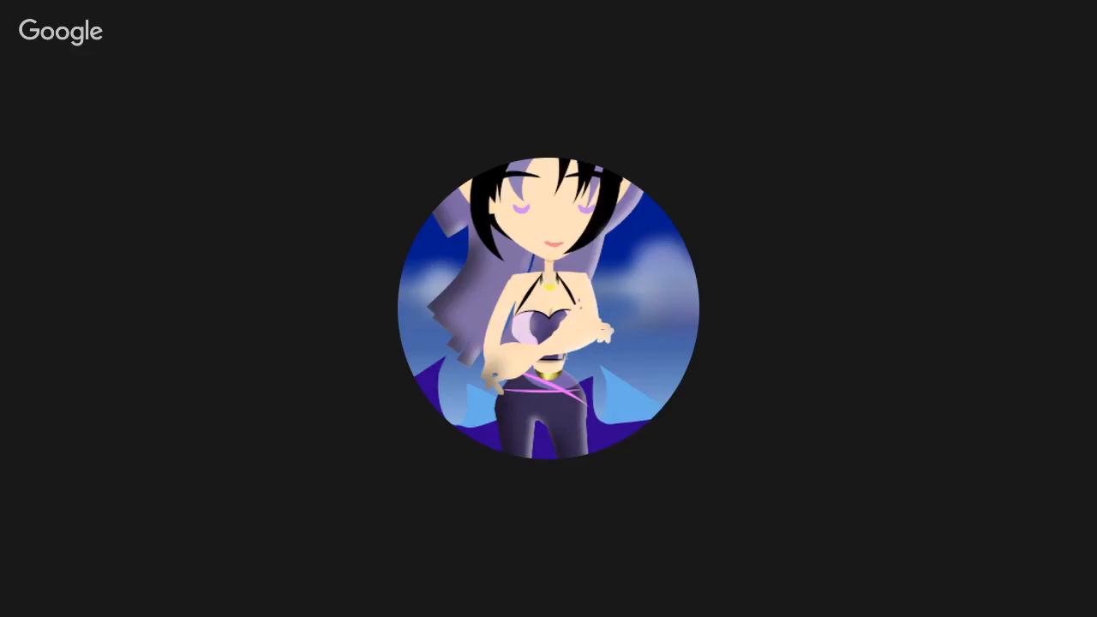